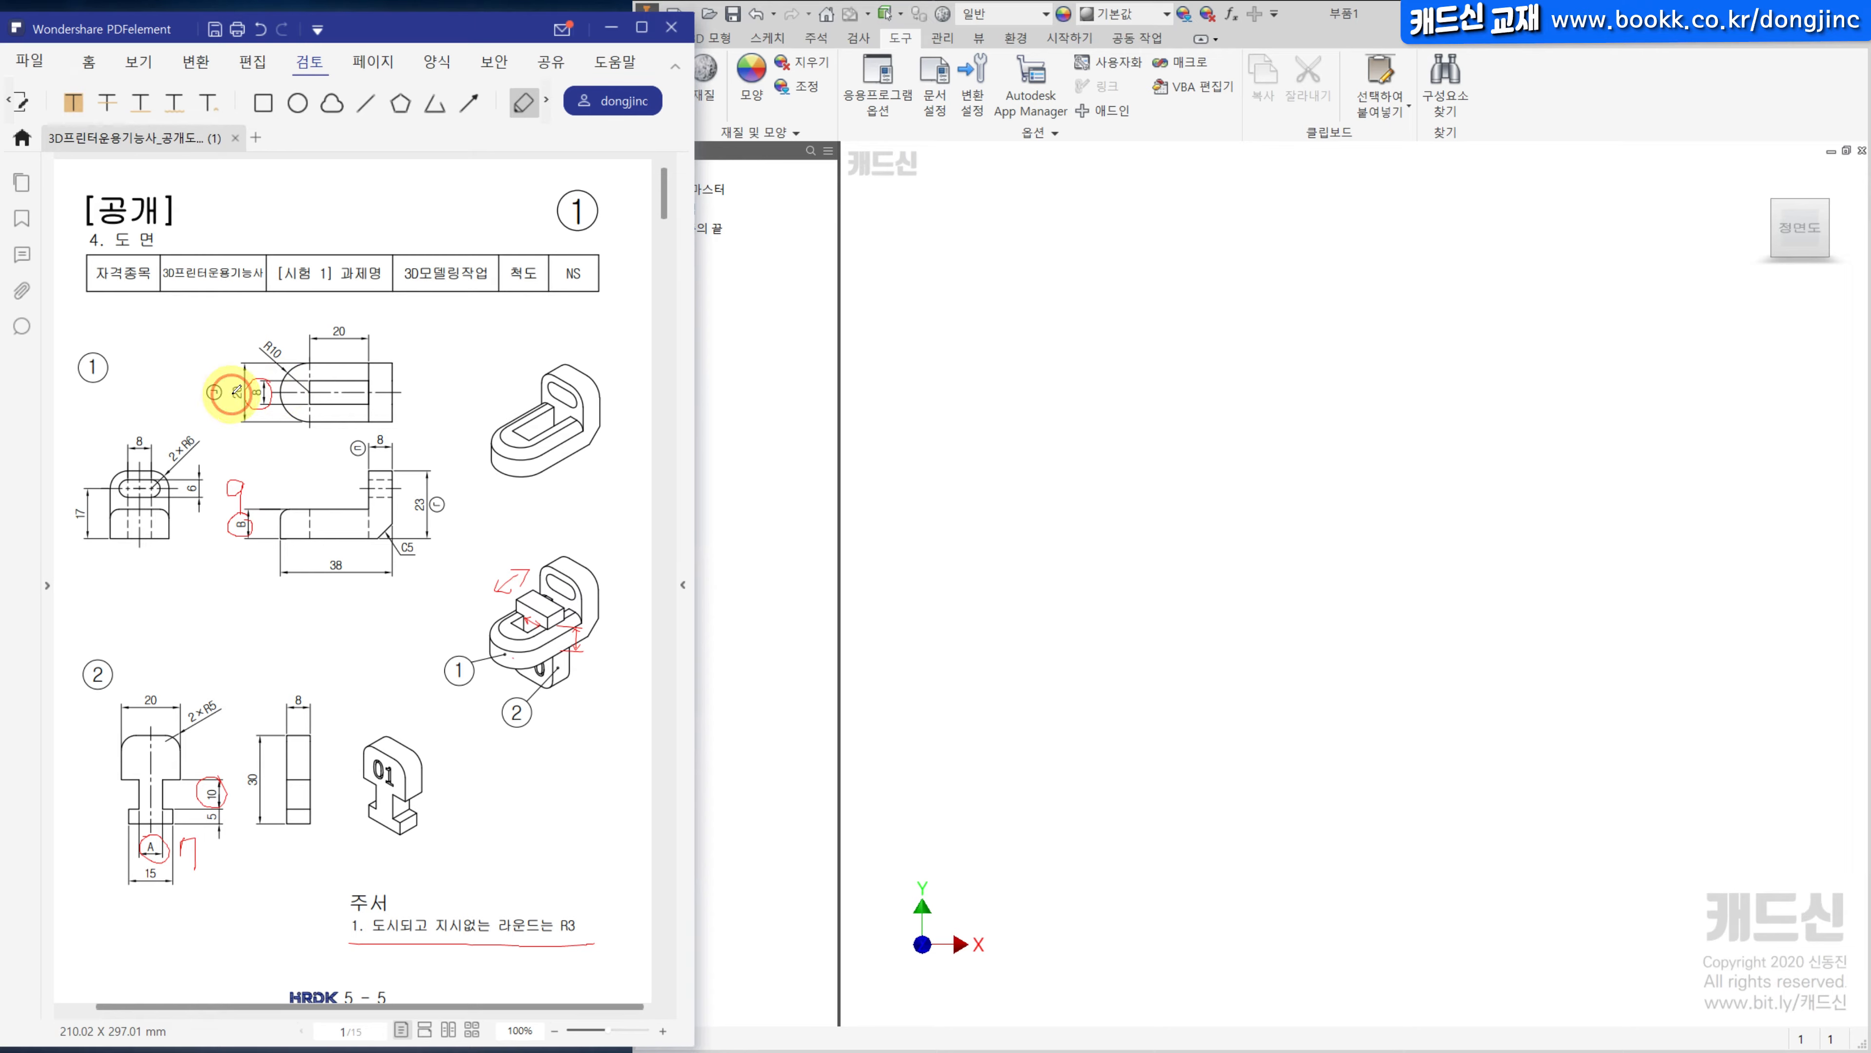
Mark the horizontal centreline and its right end point in red on part 1's top view.
{"action": "left_click_drag", "start_coordinate": [324, 393], "coordinate": [451, 399]}
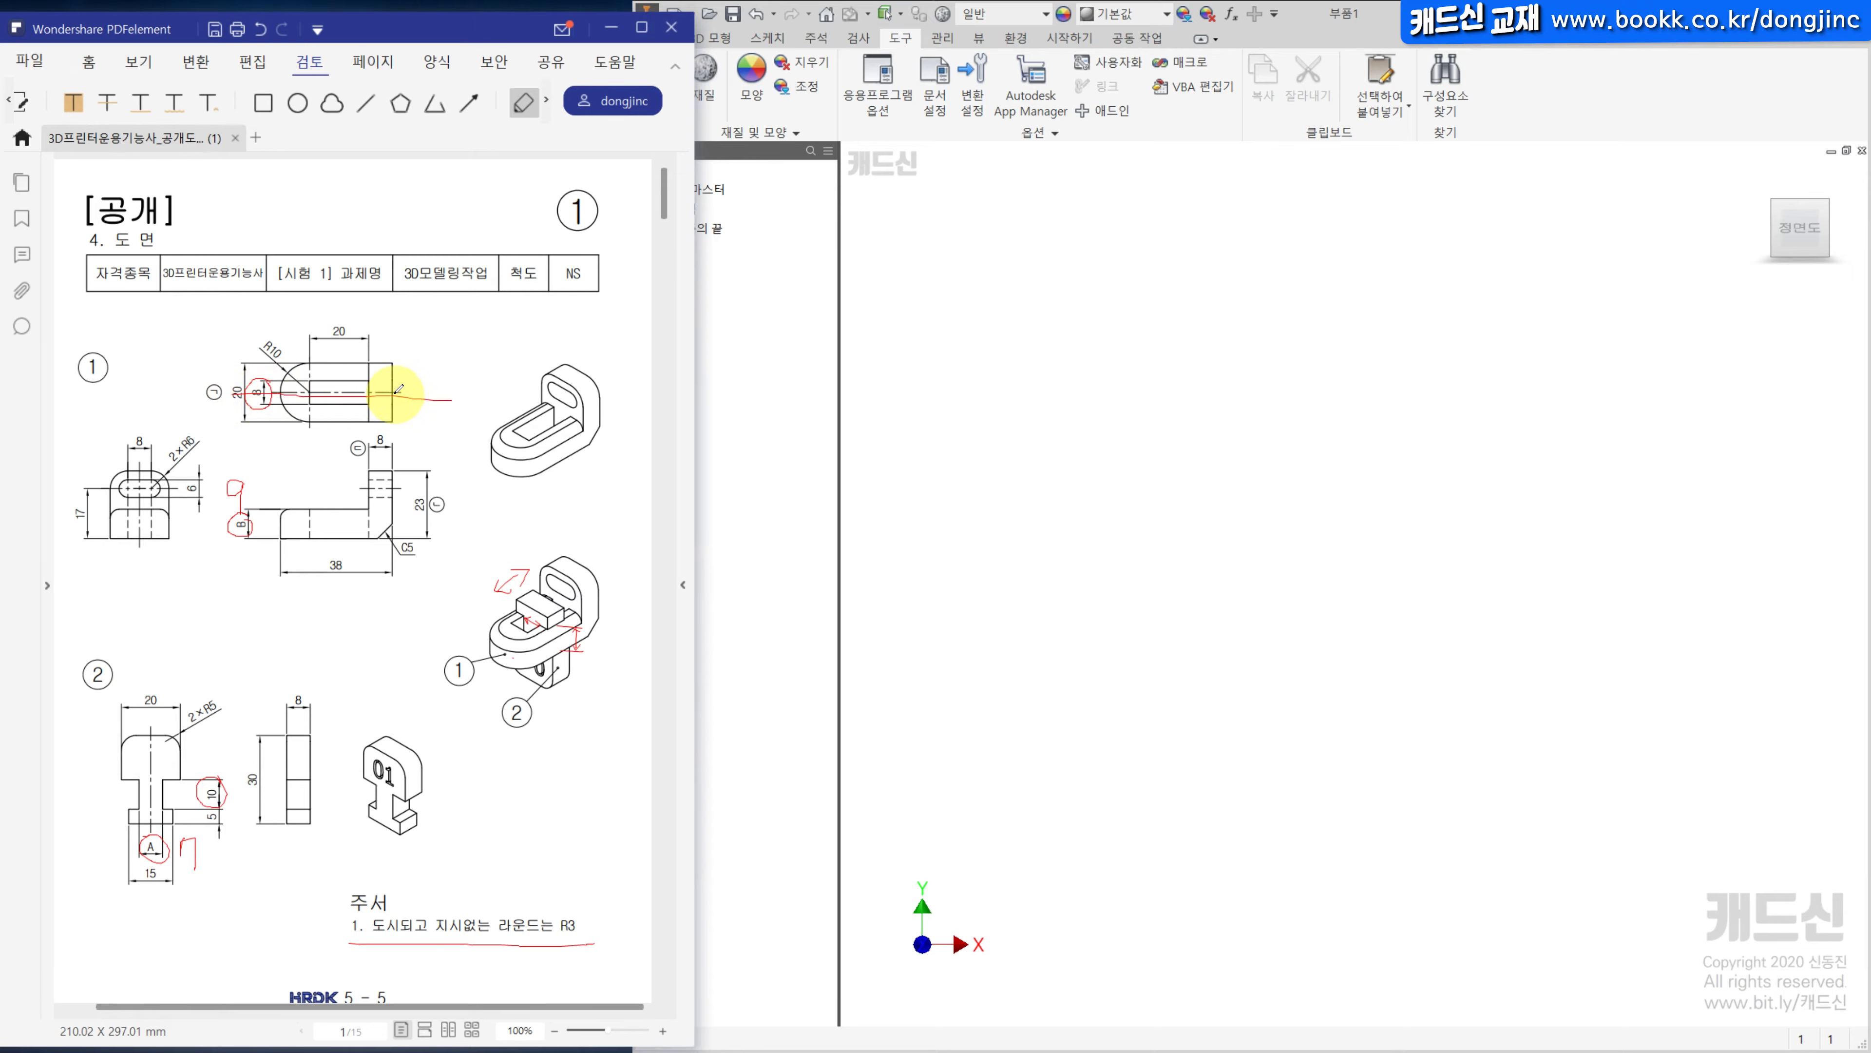
{"action": "left_click_drag", "start_coordinate": [393, 396], "coordinate": [404, 377]}
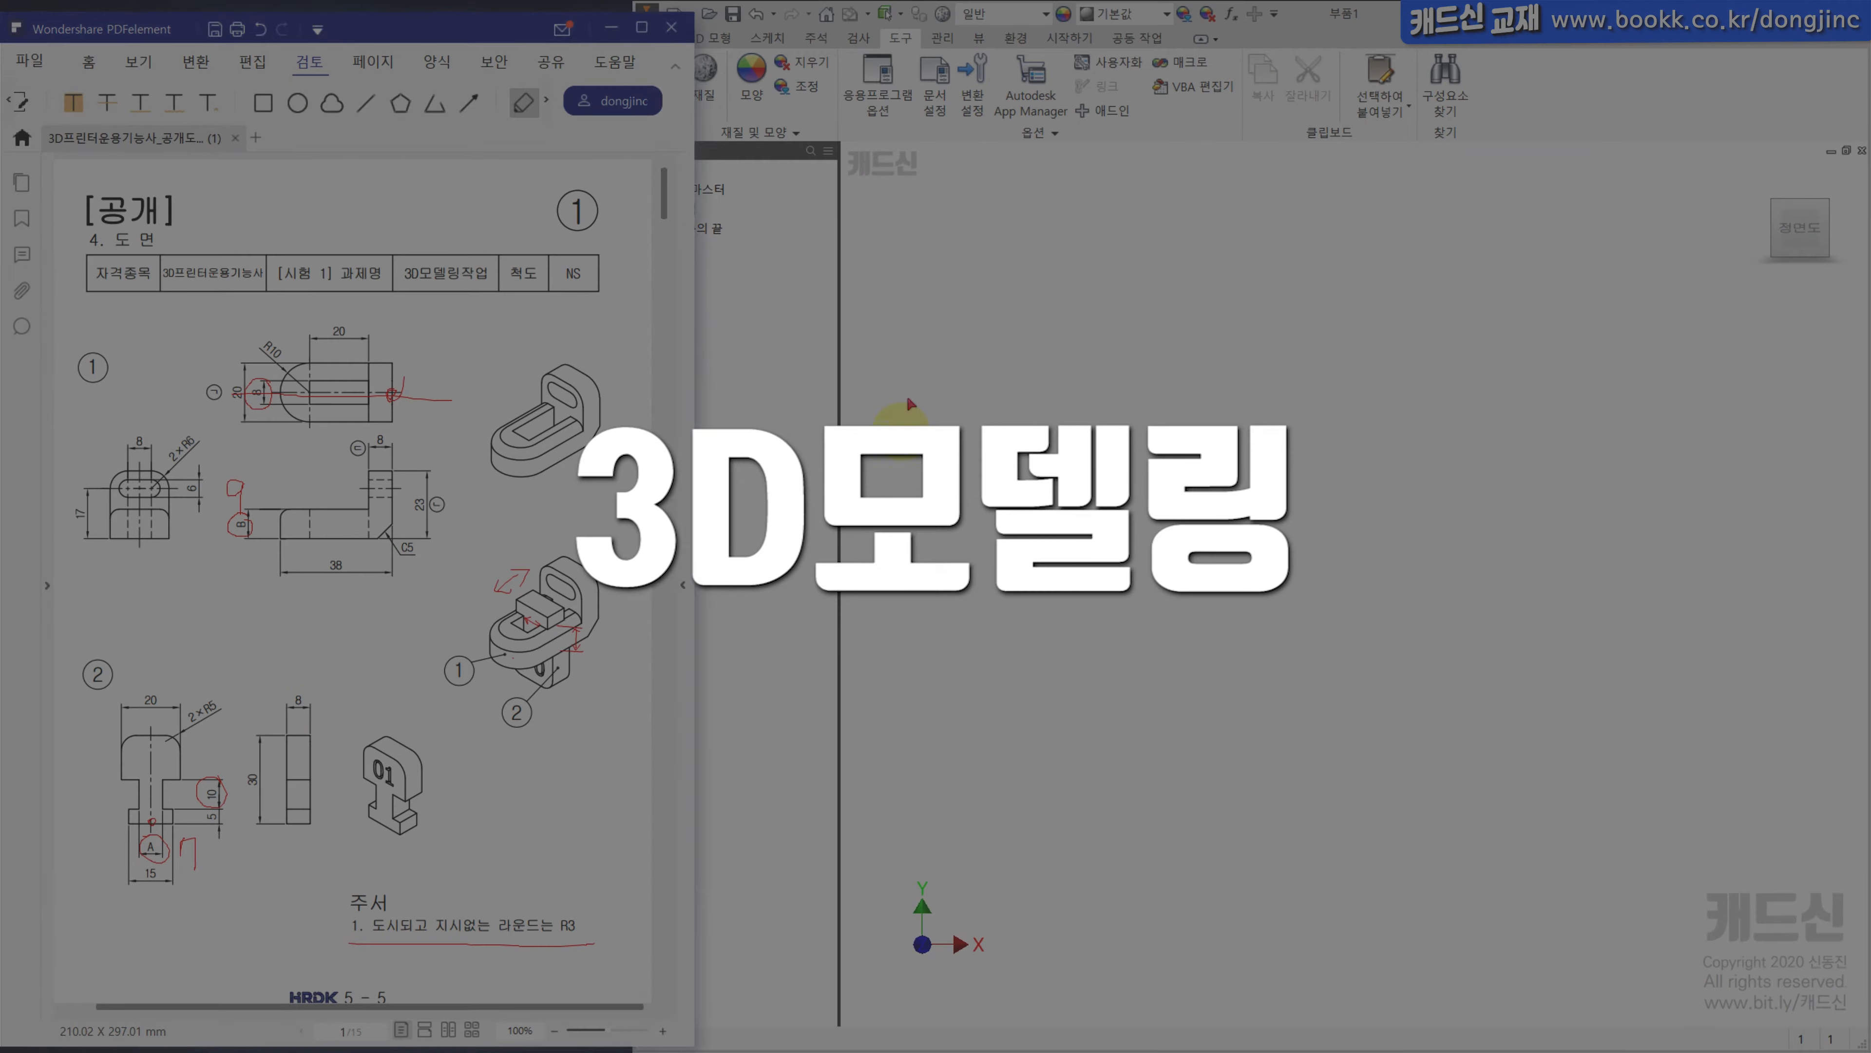
Switch to Inventor and create a new part document from a part template.
{"action": "left_click", "coordinate": [1026, 273]}
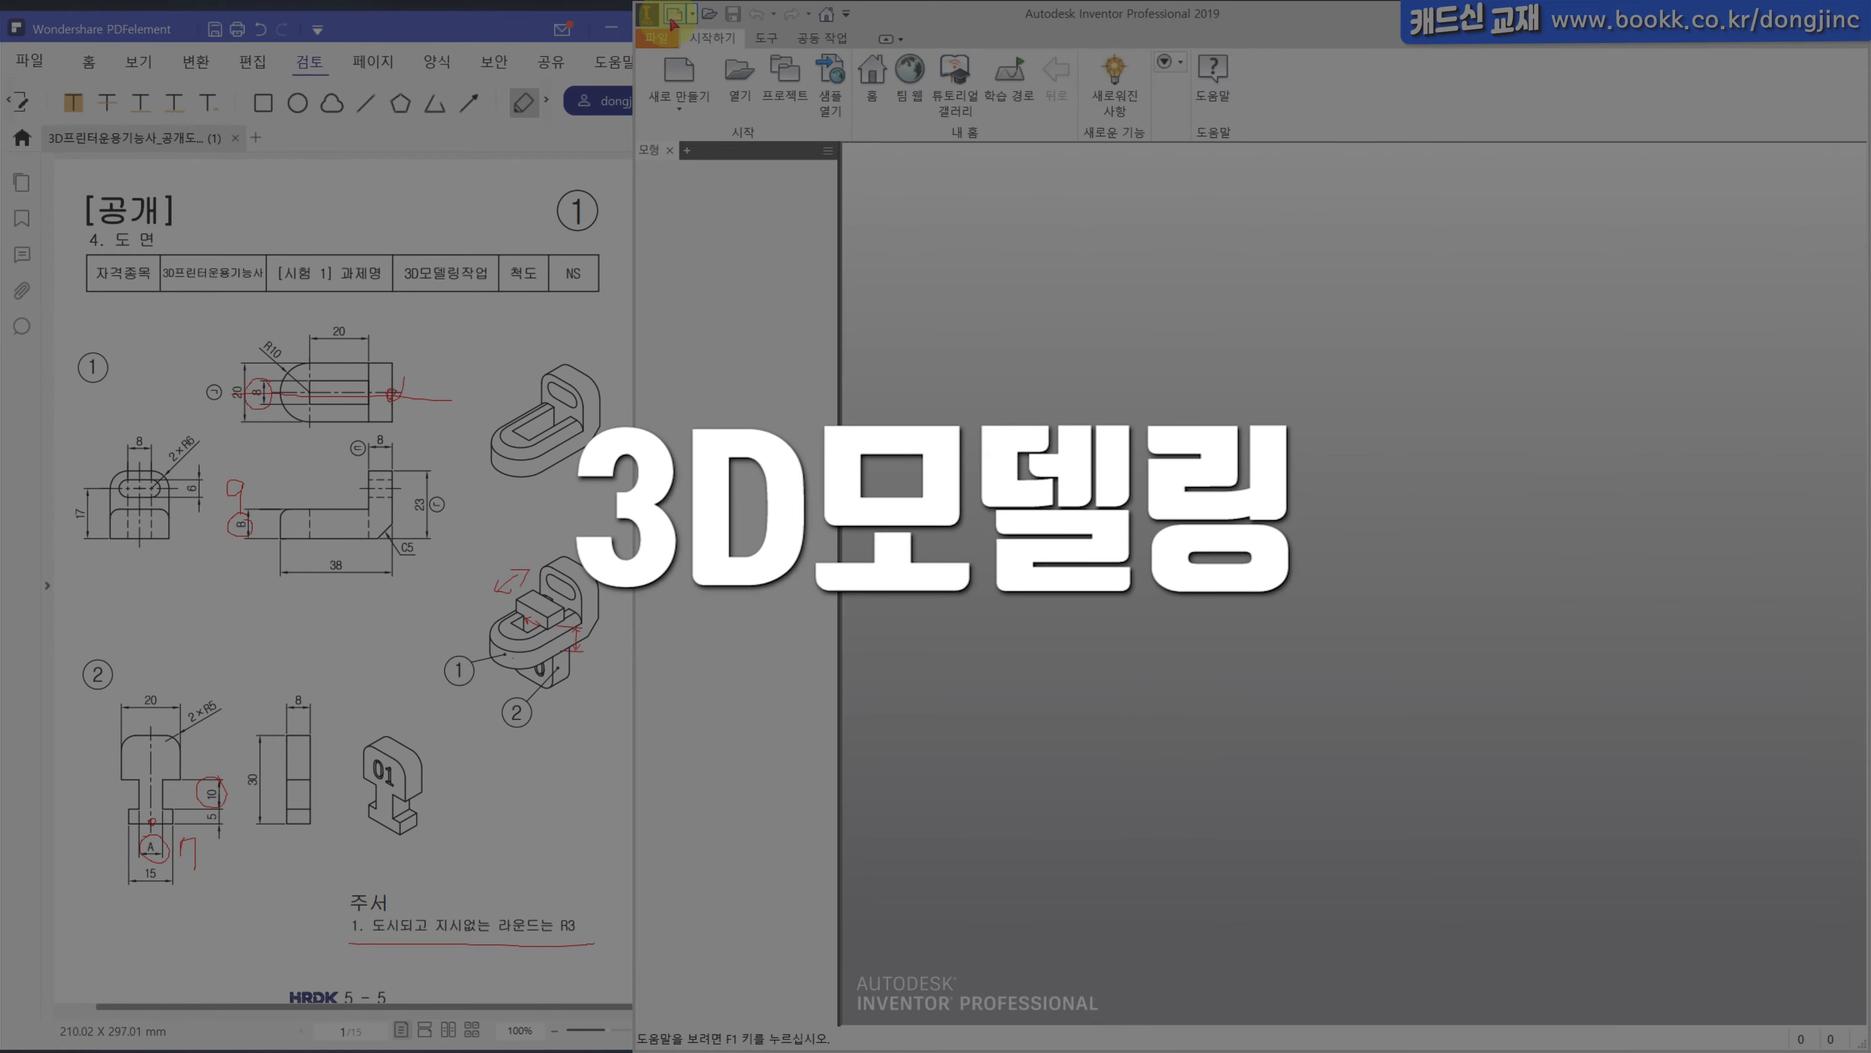
{"action": "left_click", "coordinate": [671, 20]}
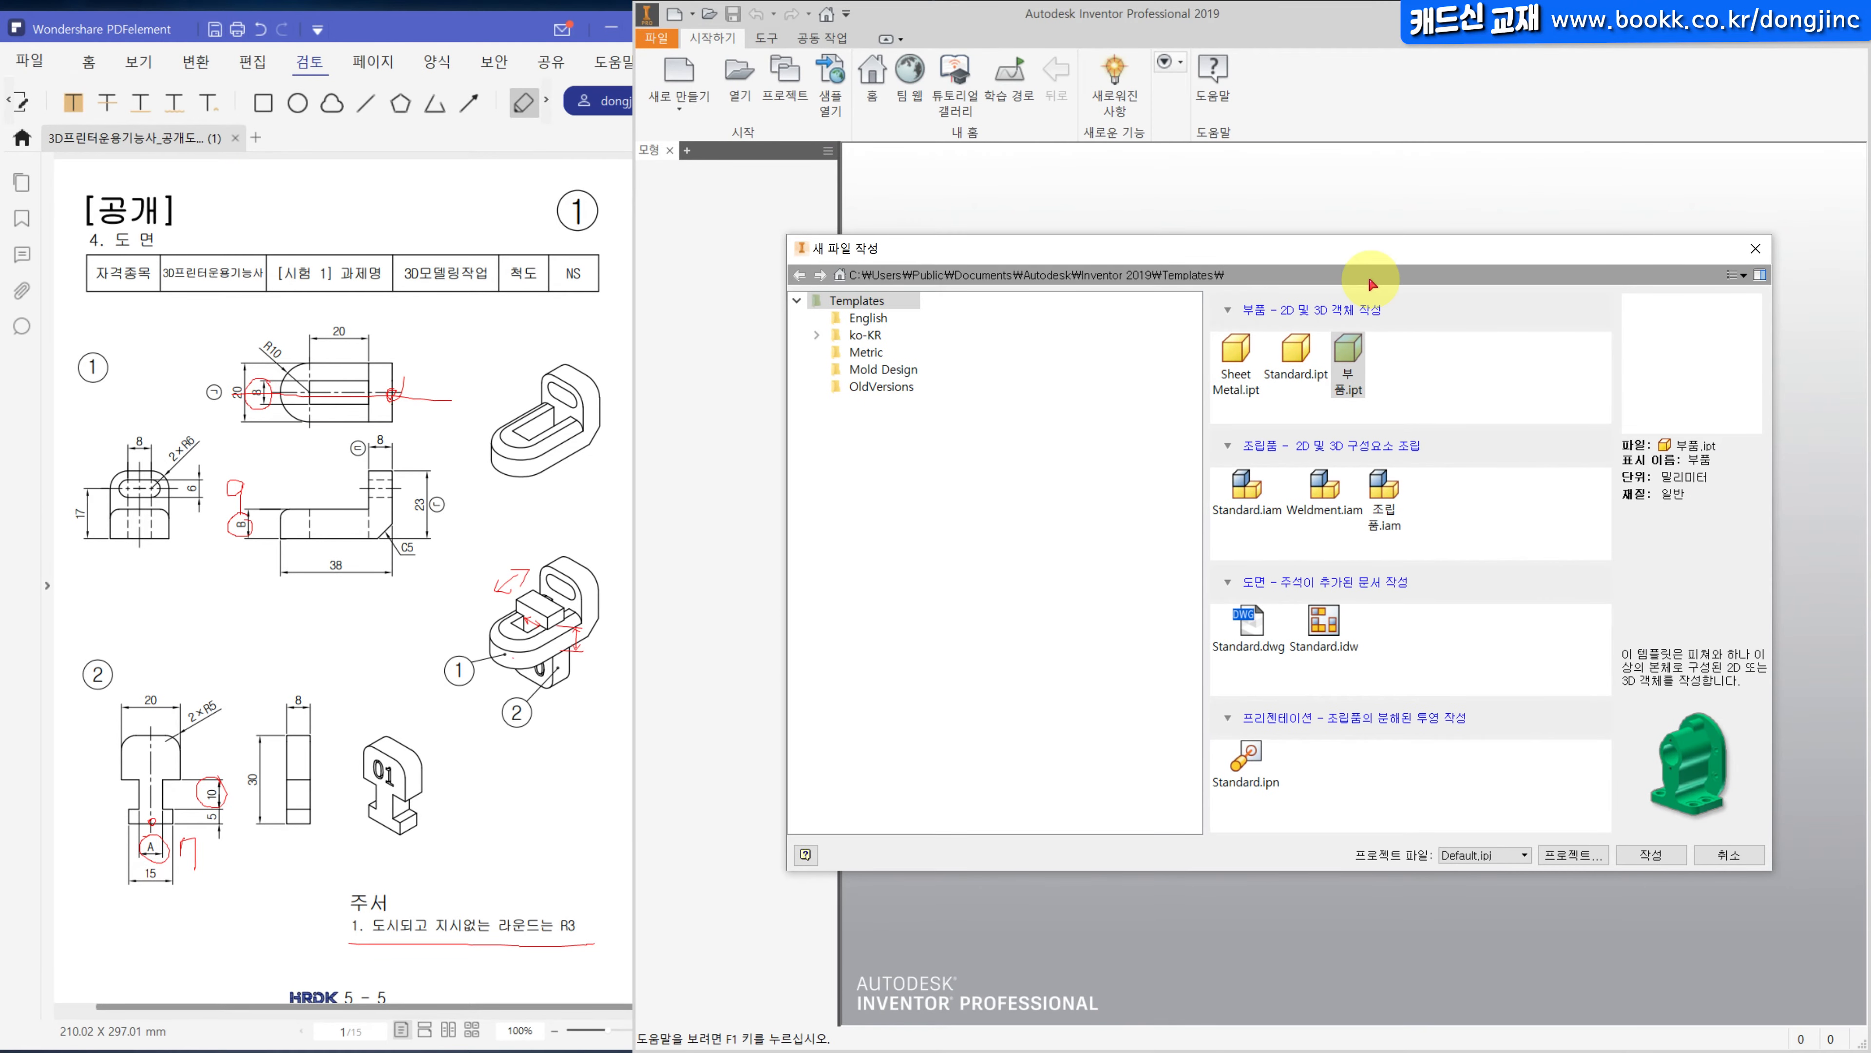
{"action": "left_click", "coordinate": [1349, 340]}
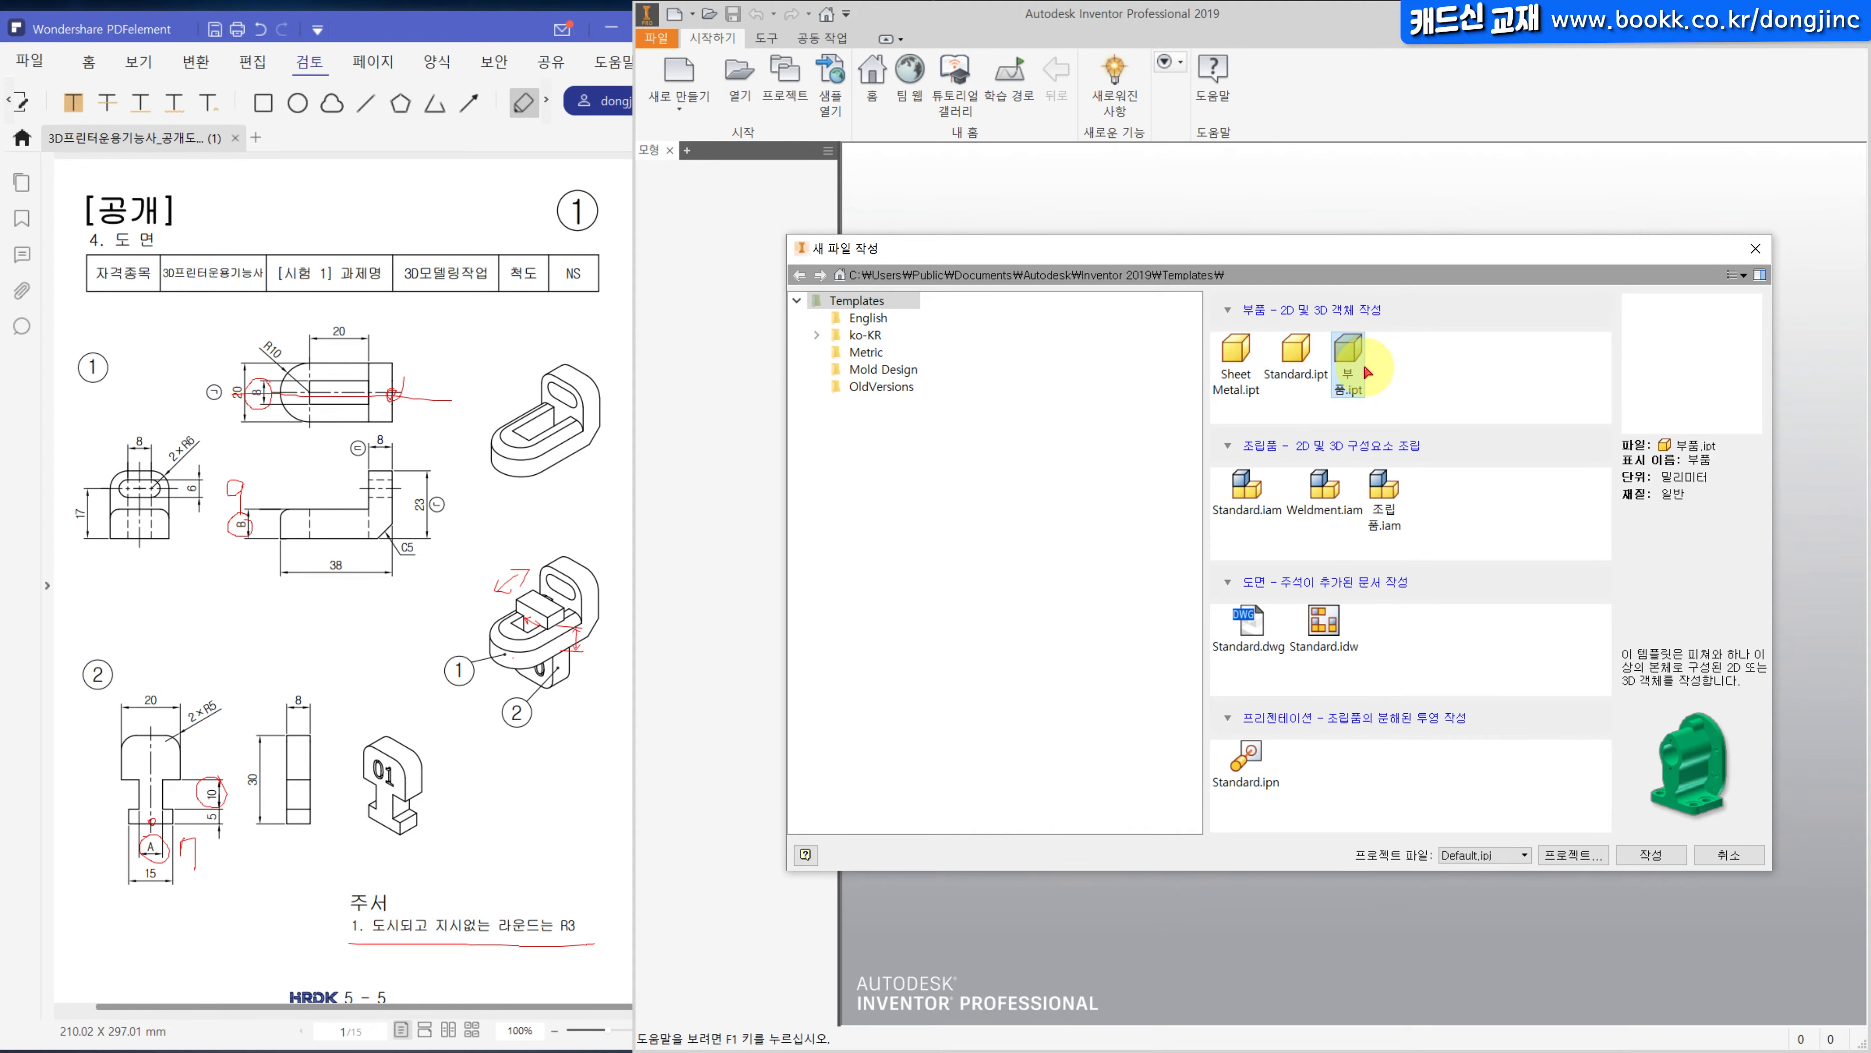
{"action": "left_click", "coordinate": [1302, 346]}
{"action": "left_click", "coordinate": [1637, 855]}
Expand the origin folder and start a 2D sketch on the horizontal XZ plane.
{"action": "left_click", "coordinate": [1149, 598]}
{"action": "left_click", "coordinate": [684, 212]}
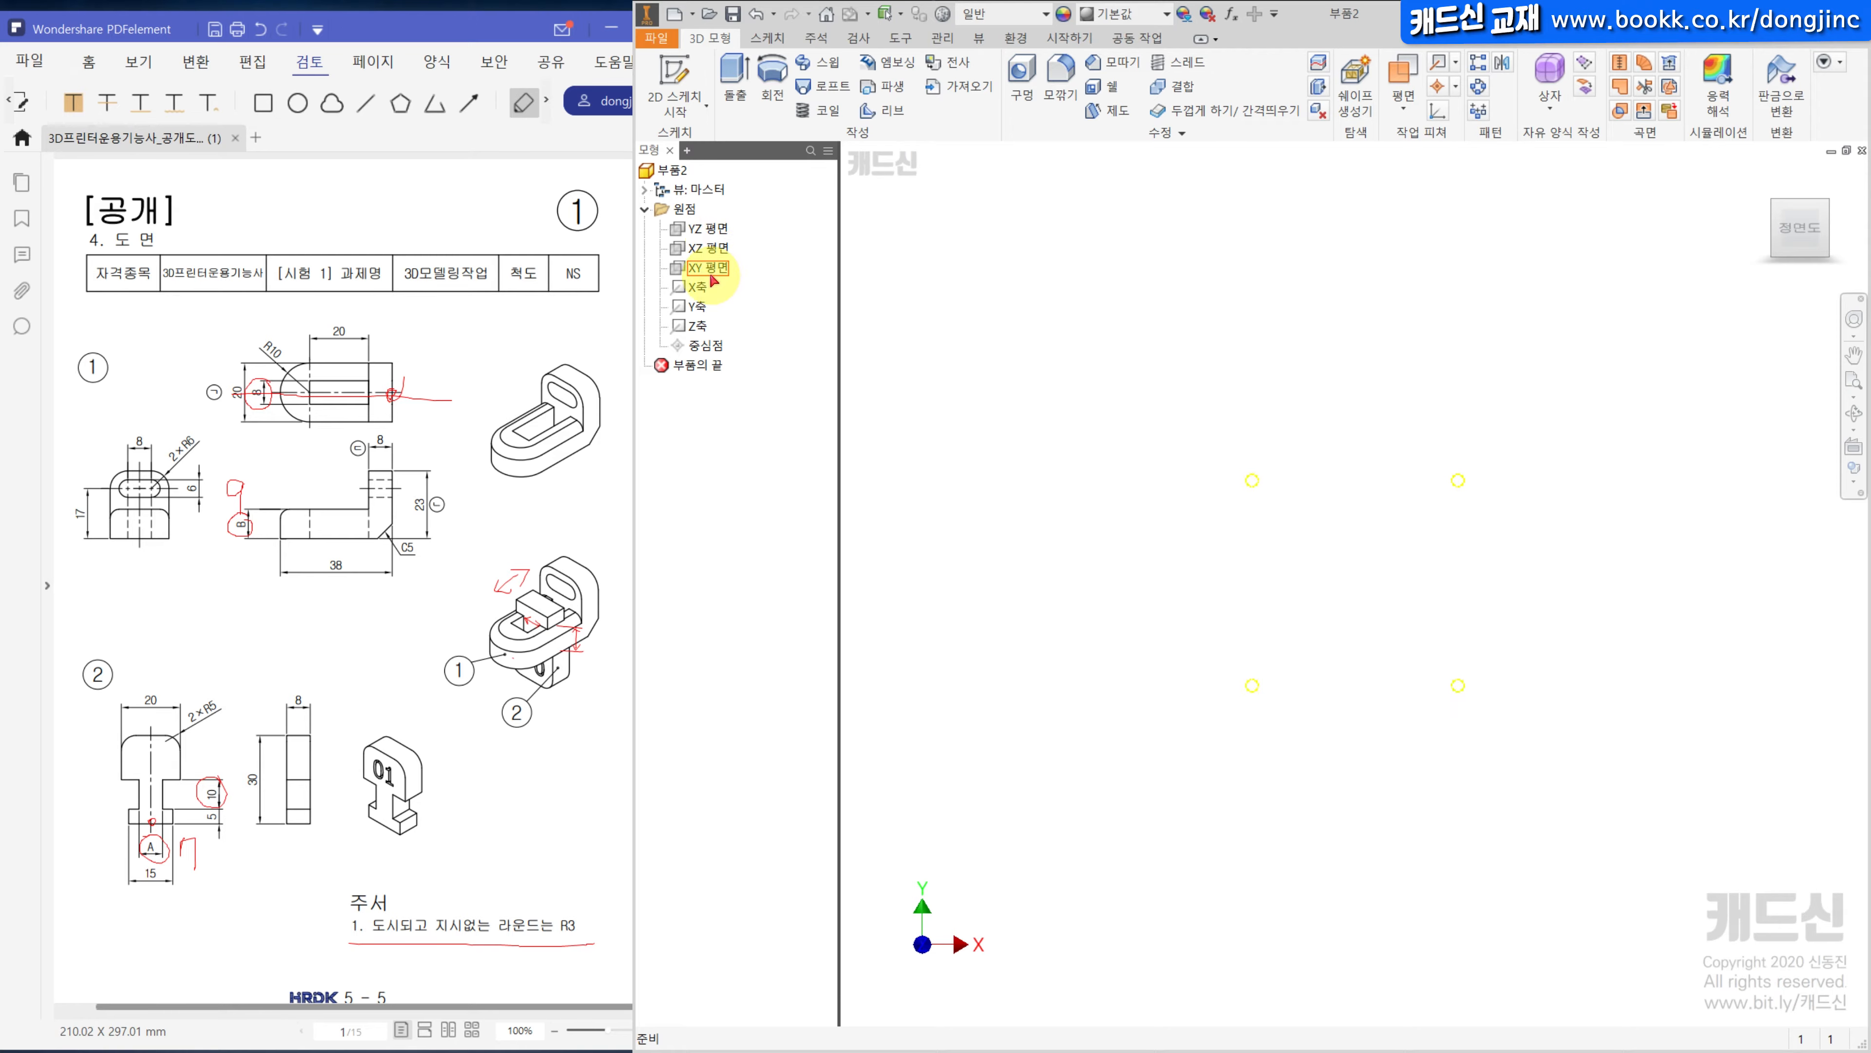
{"action": "left_click", "coordinate": [1043, 316]}
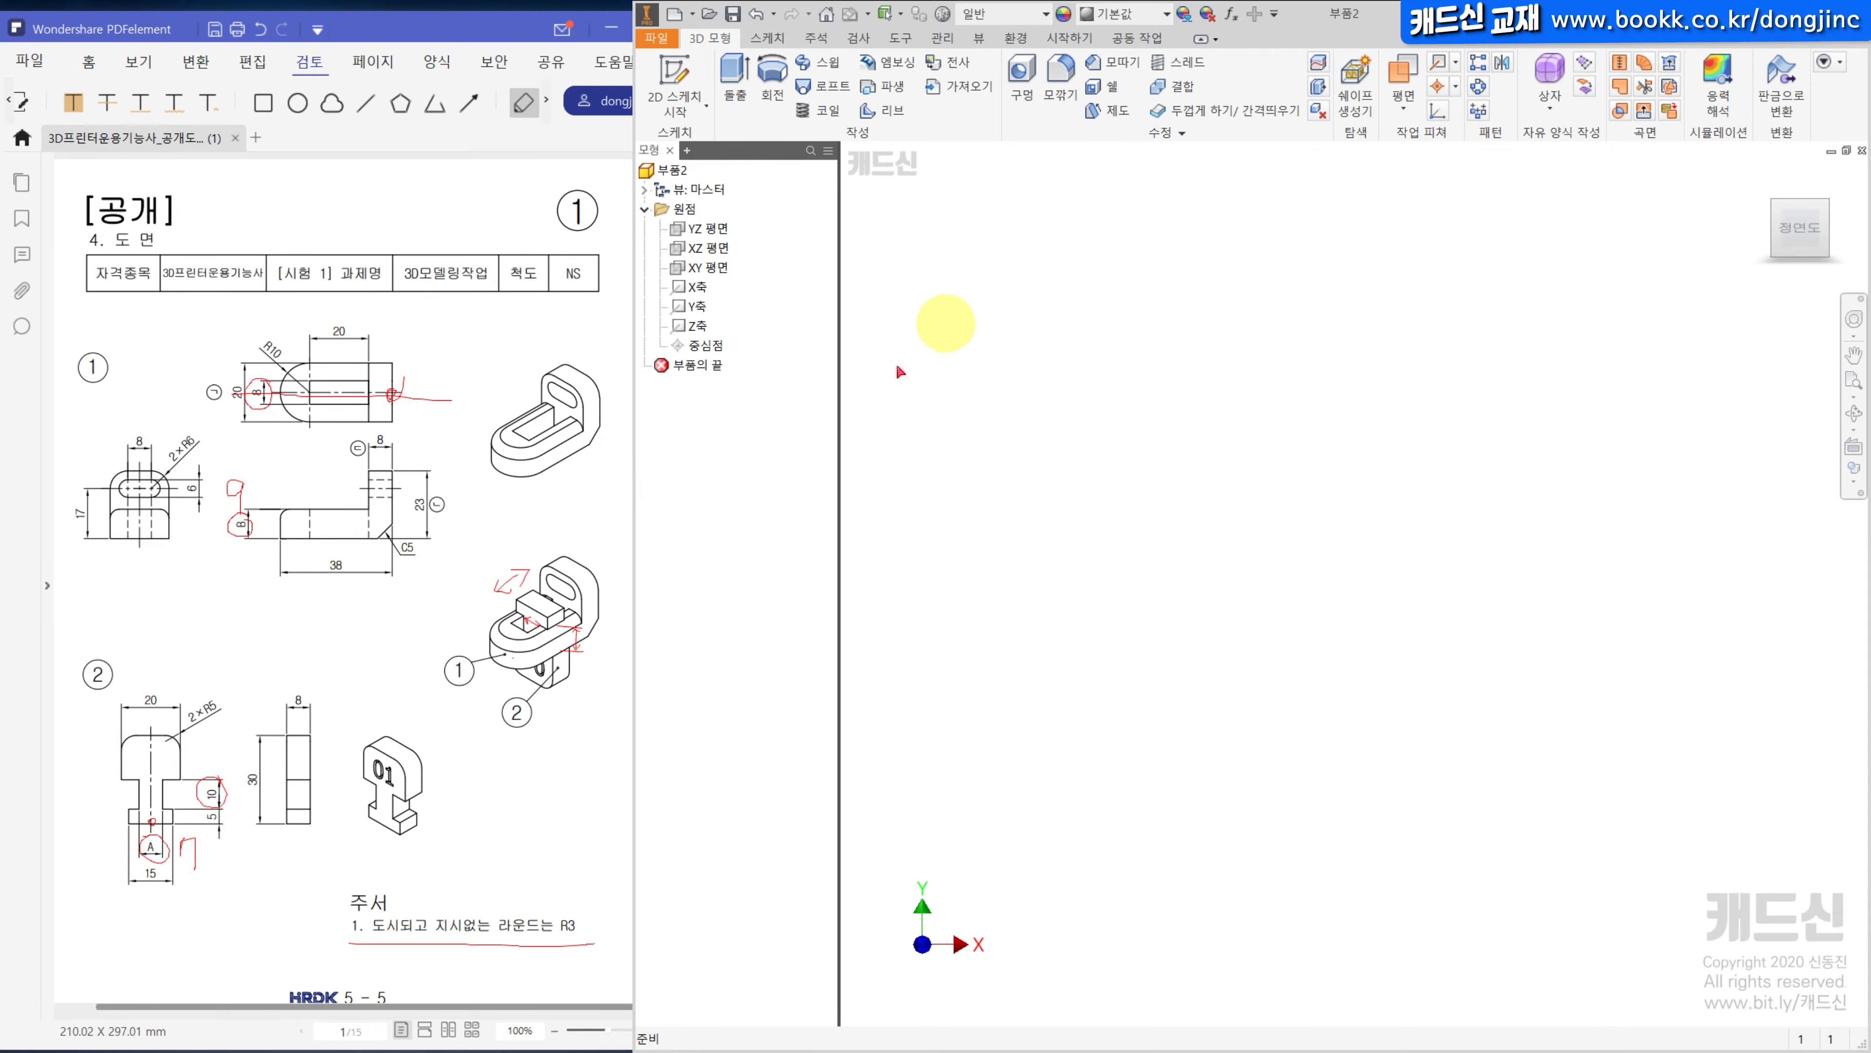
{"action": "left_click", "coordinate": [693, 71]}
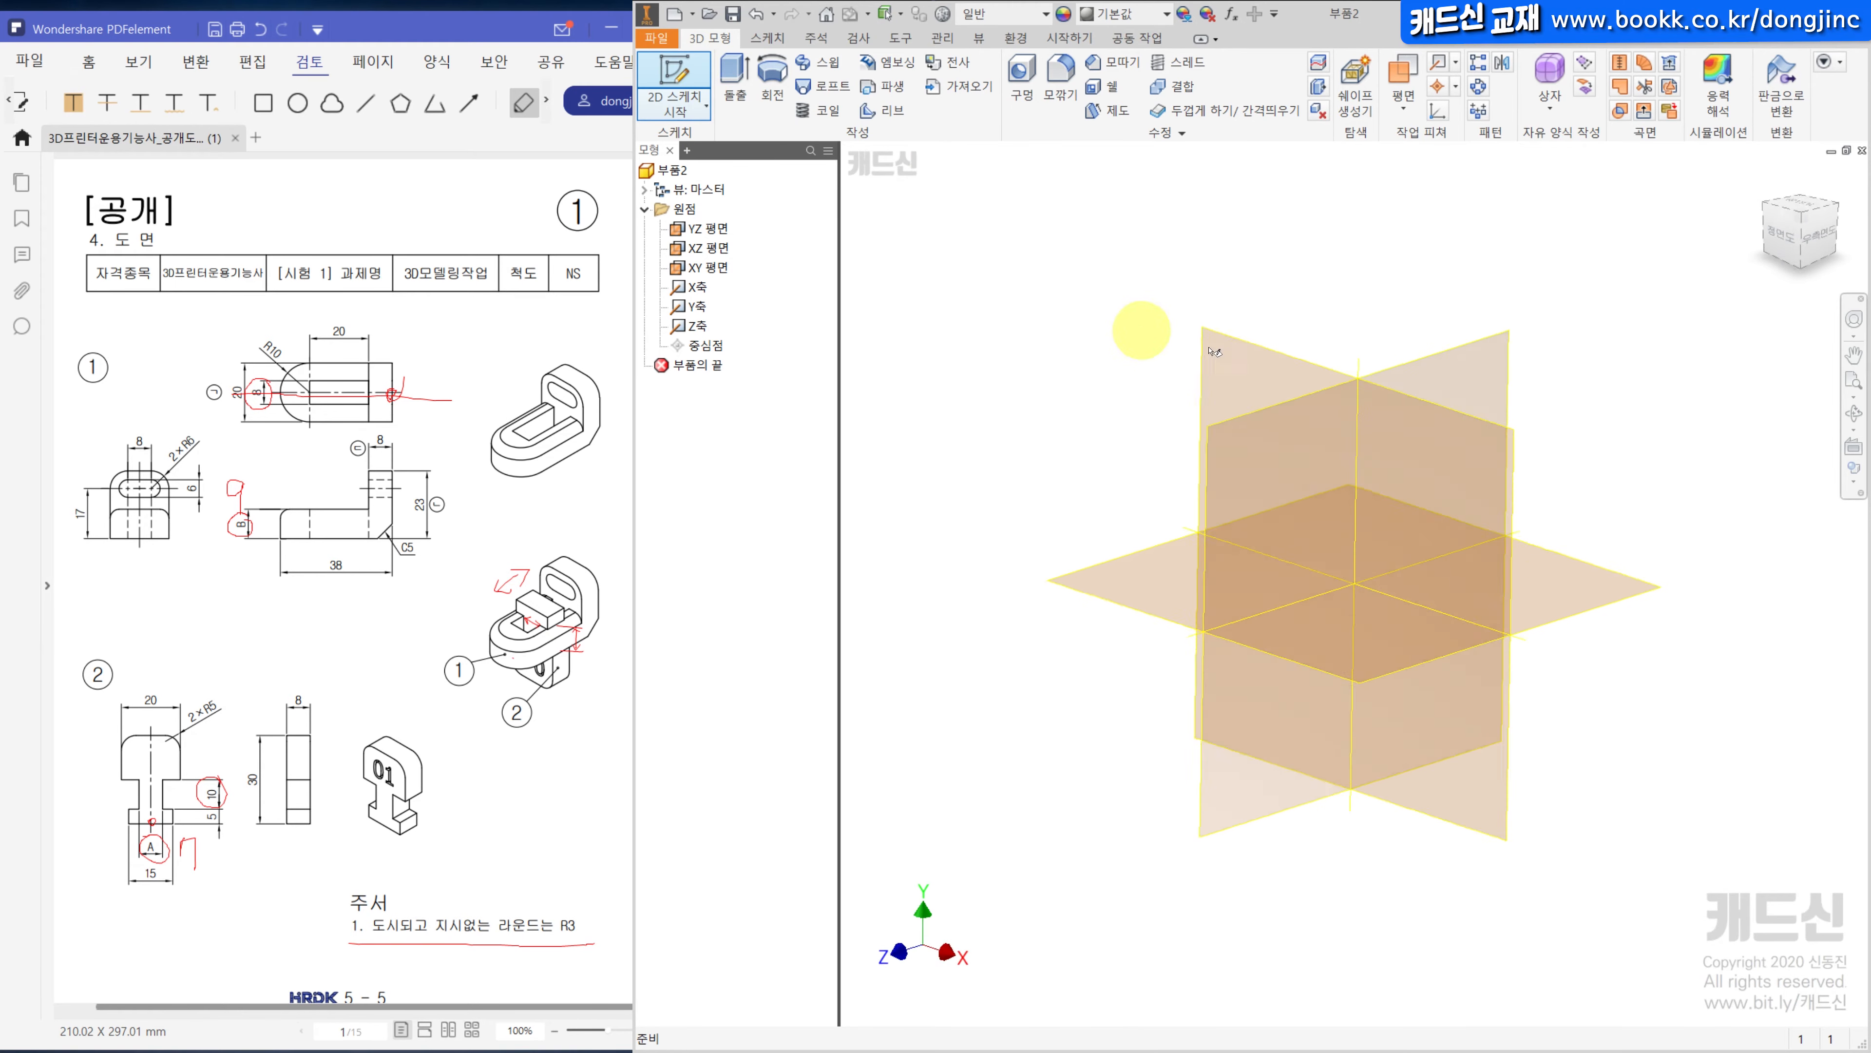
{"action": "left_click", "coordinate": [1072, 573]}
{"action": "left_click", "coordinate": [1833, 181]}
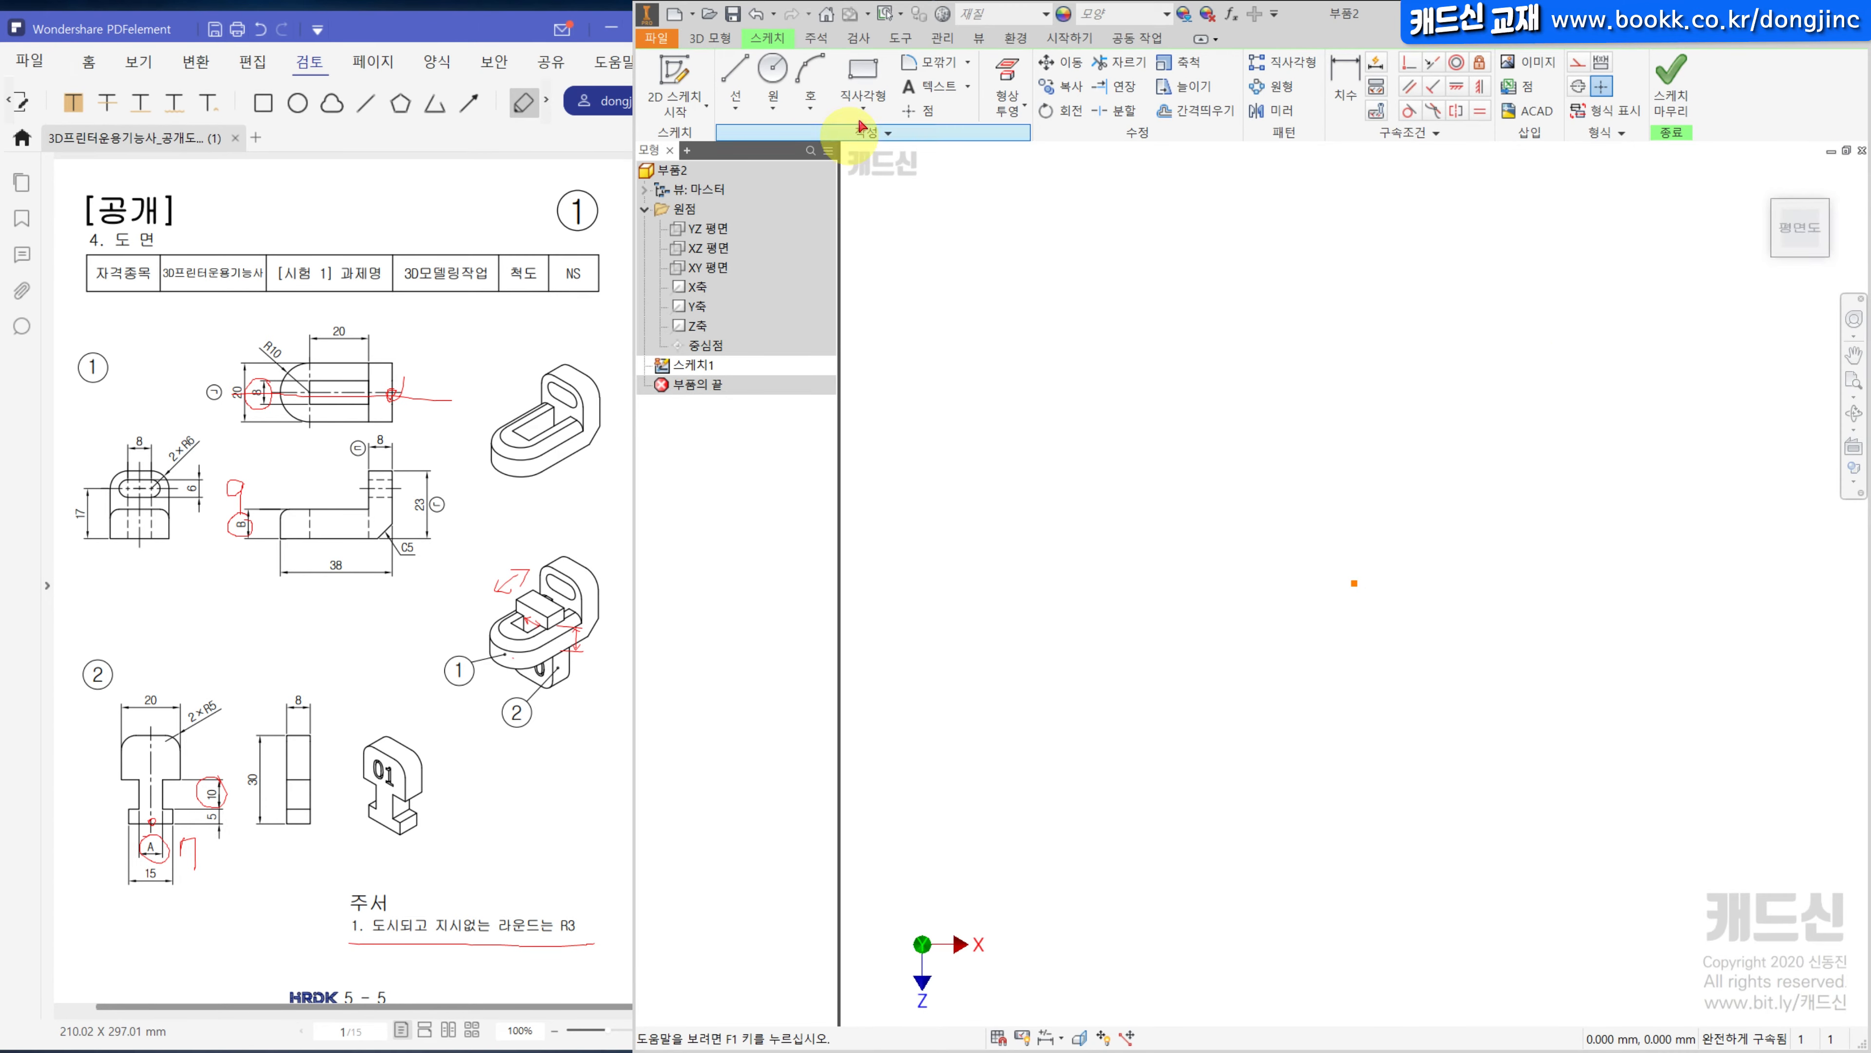
Sketch a horizontal centre-to-centre slot 20 mm wide, starting at the origin and running left, with centres about 90 mm apart.
{"action": "left_click", "coordinate": [882, 98]}
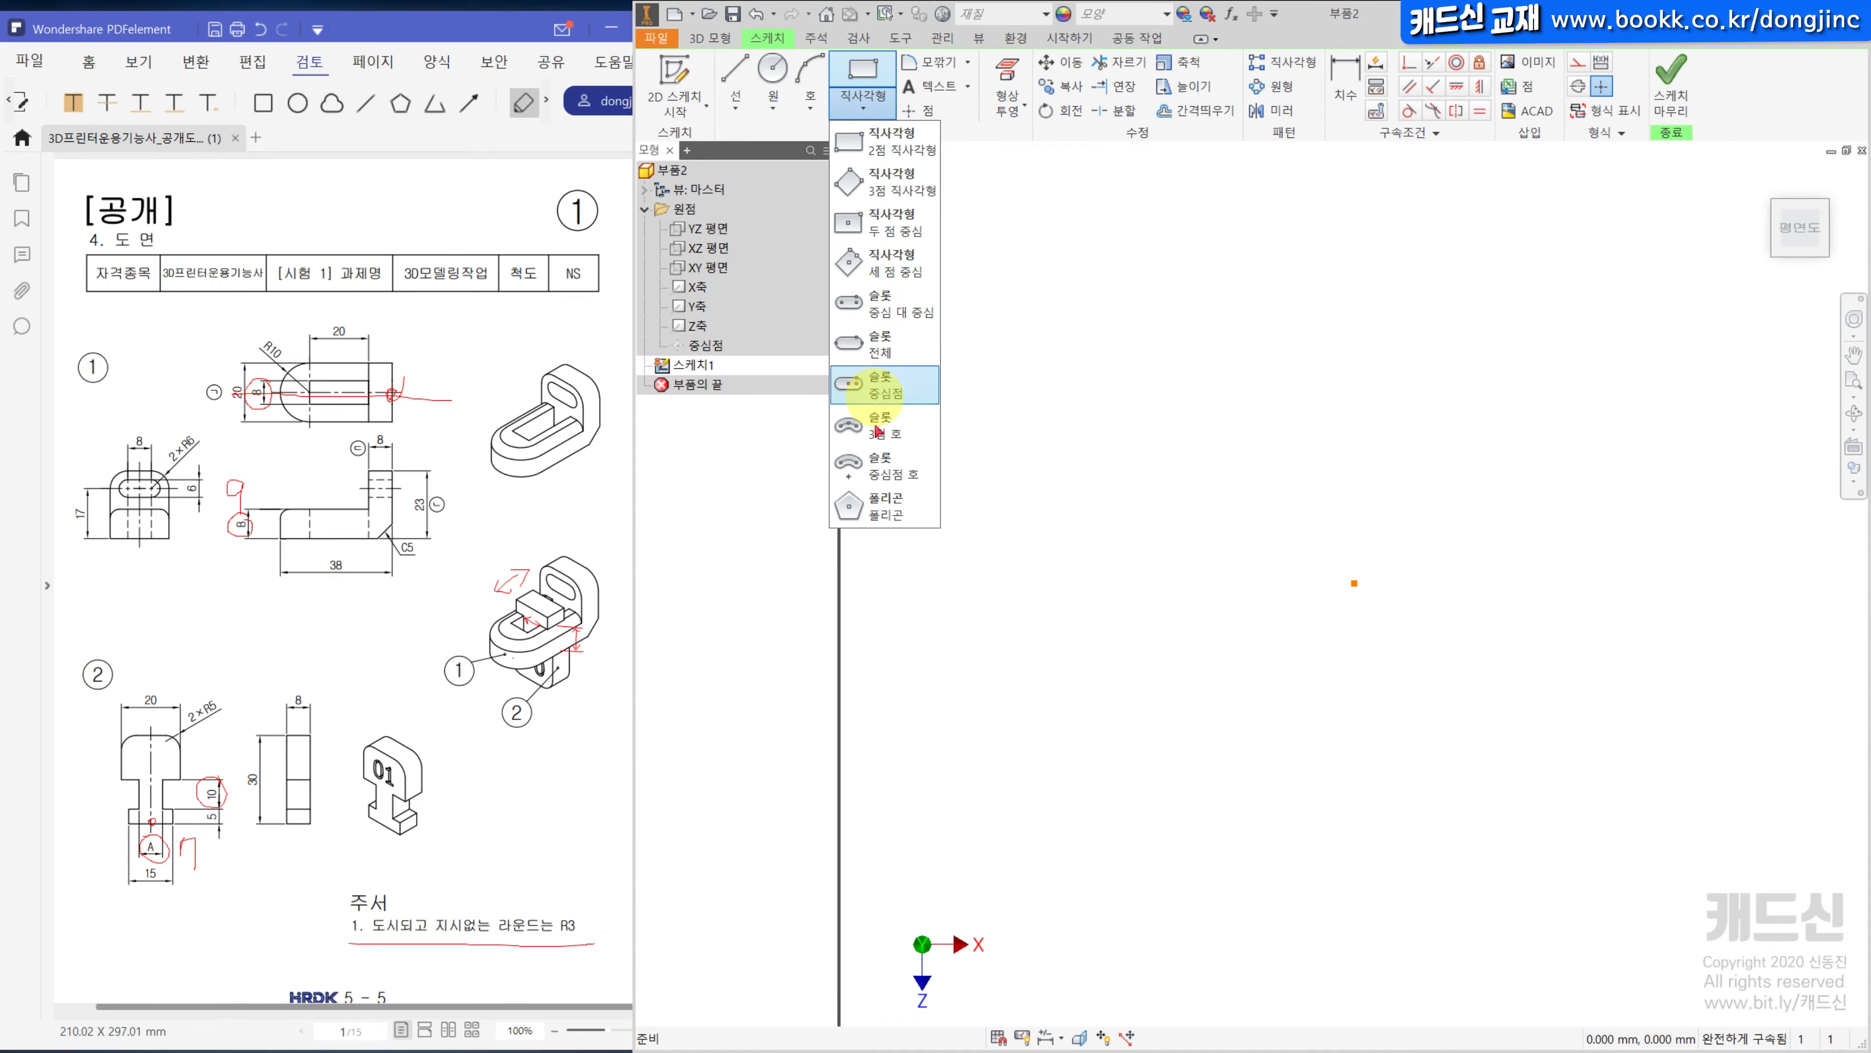
{"action": "left_click", "coordinate": [890, 307]}
{"action": "left_click", "coordinate": [1354, 583]}
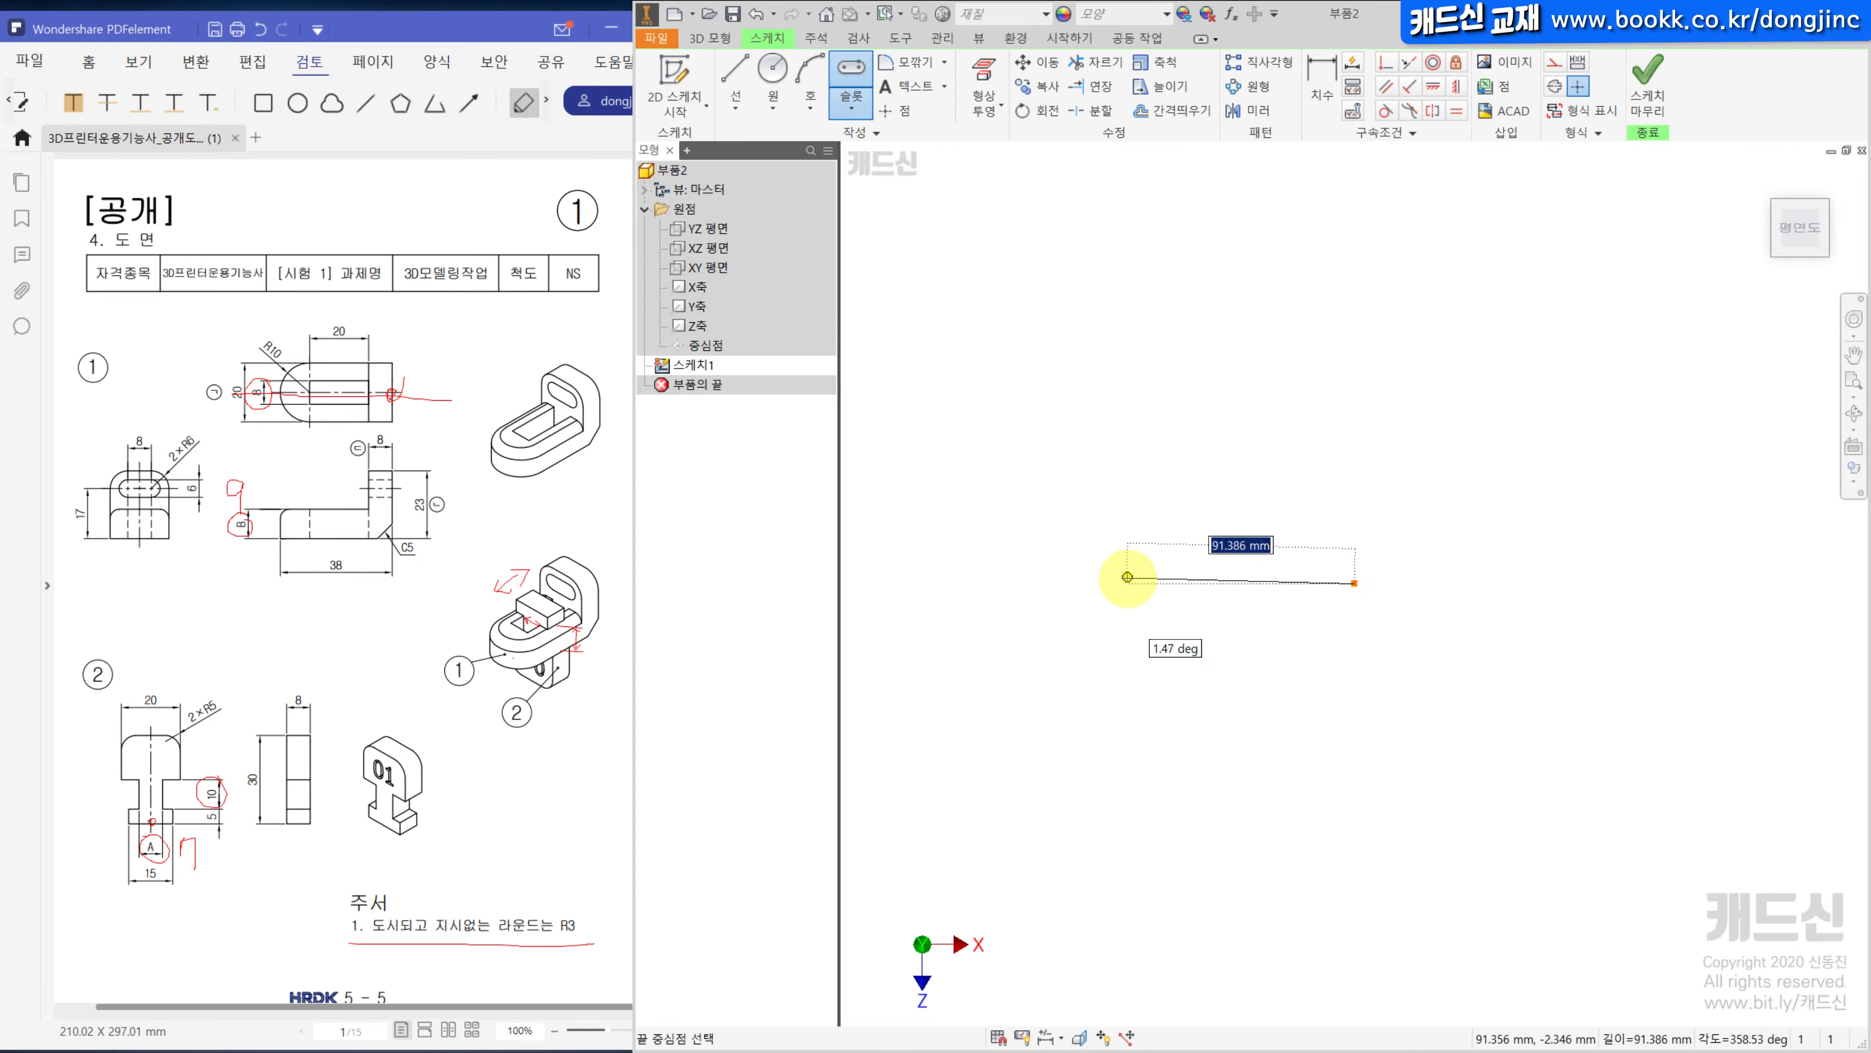
{"action": "left_click", "coordinate": [1128, 580]}
{"action": "key", "text": "Return"}
Dimension the slot's straight edge and set the centre distance to 20 mm.
{"action": "key", "text": "d"}
{"action": "scroll", "coordinate": [1220, 583], "scroll_direction": "up", "scroll_amount": 4}
{"action": "left_click", "coordinate": [1260, 523]}
{"action": "left_click", "coordinate": [1268, 451]}
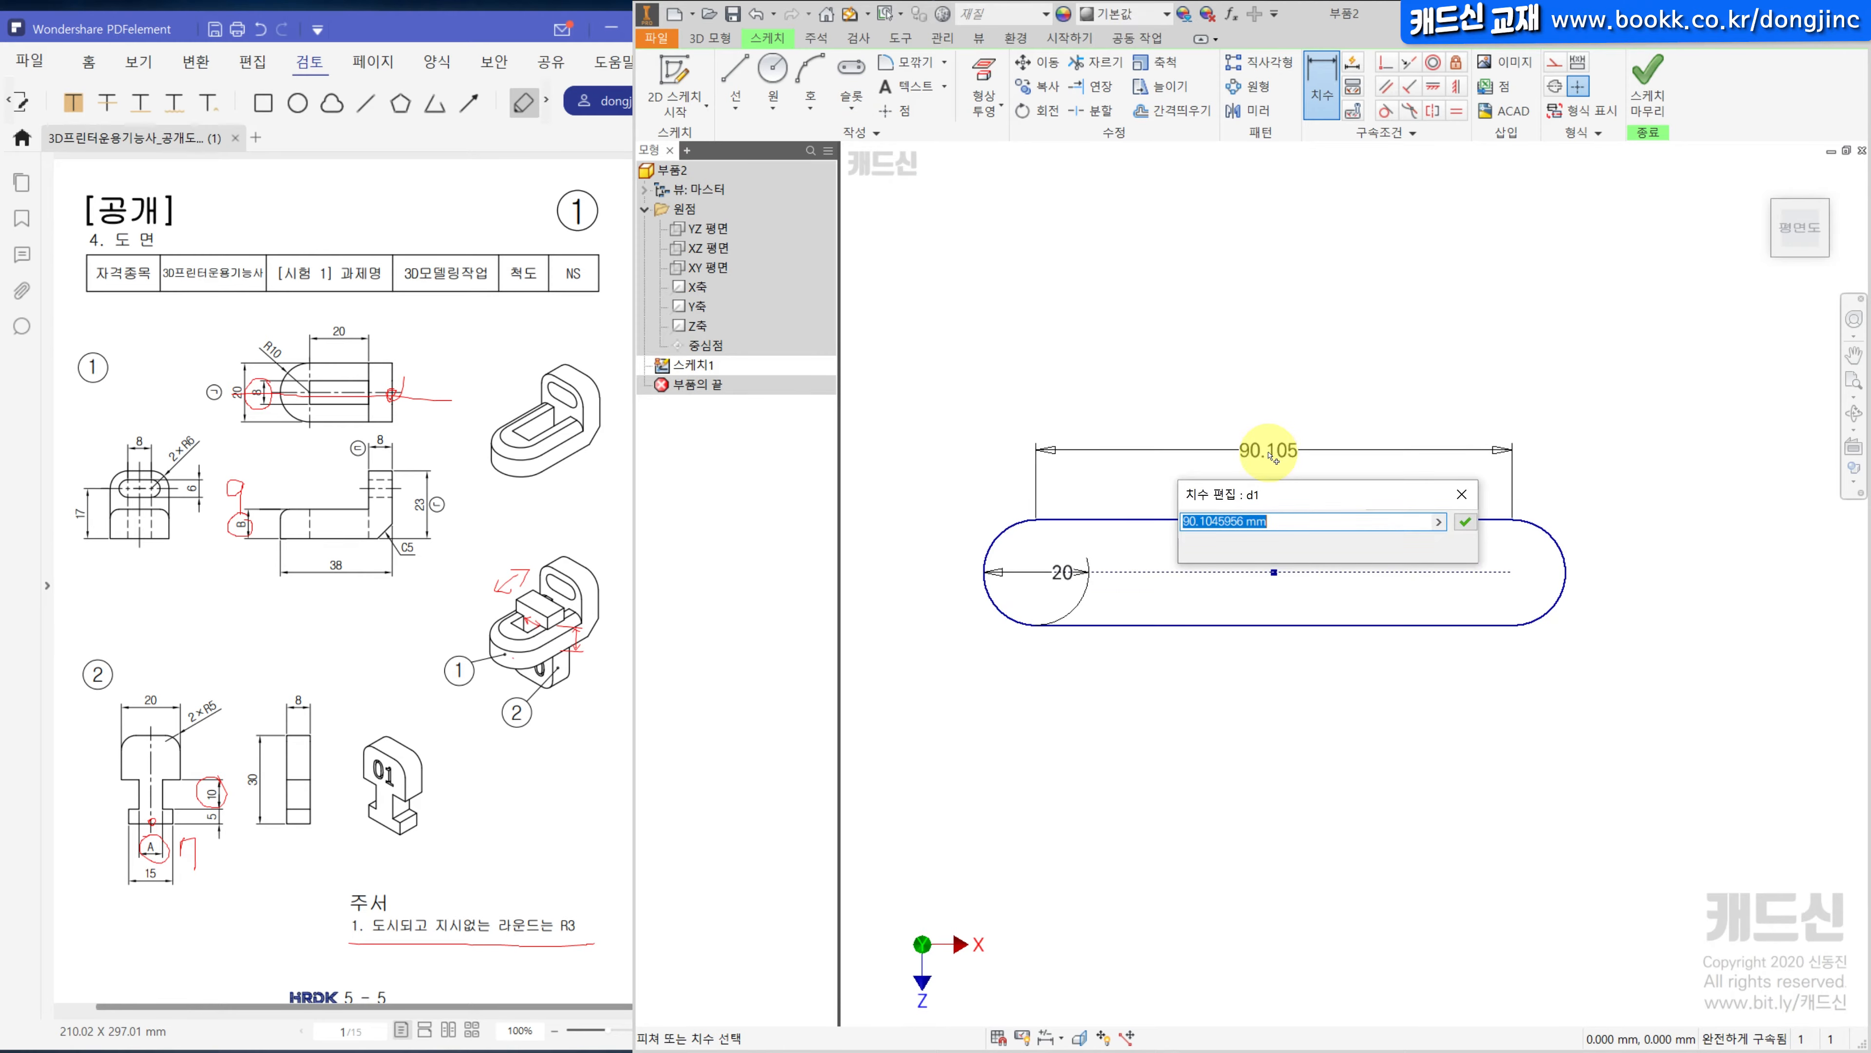
{"action": "key", "text": "Return"}
{"action": "scroll", "coordinate": [1553, 544], "scroll_direction": "up", "scroll_amount": 2}
{"action": "key", "text": "Escape"}
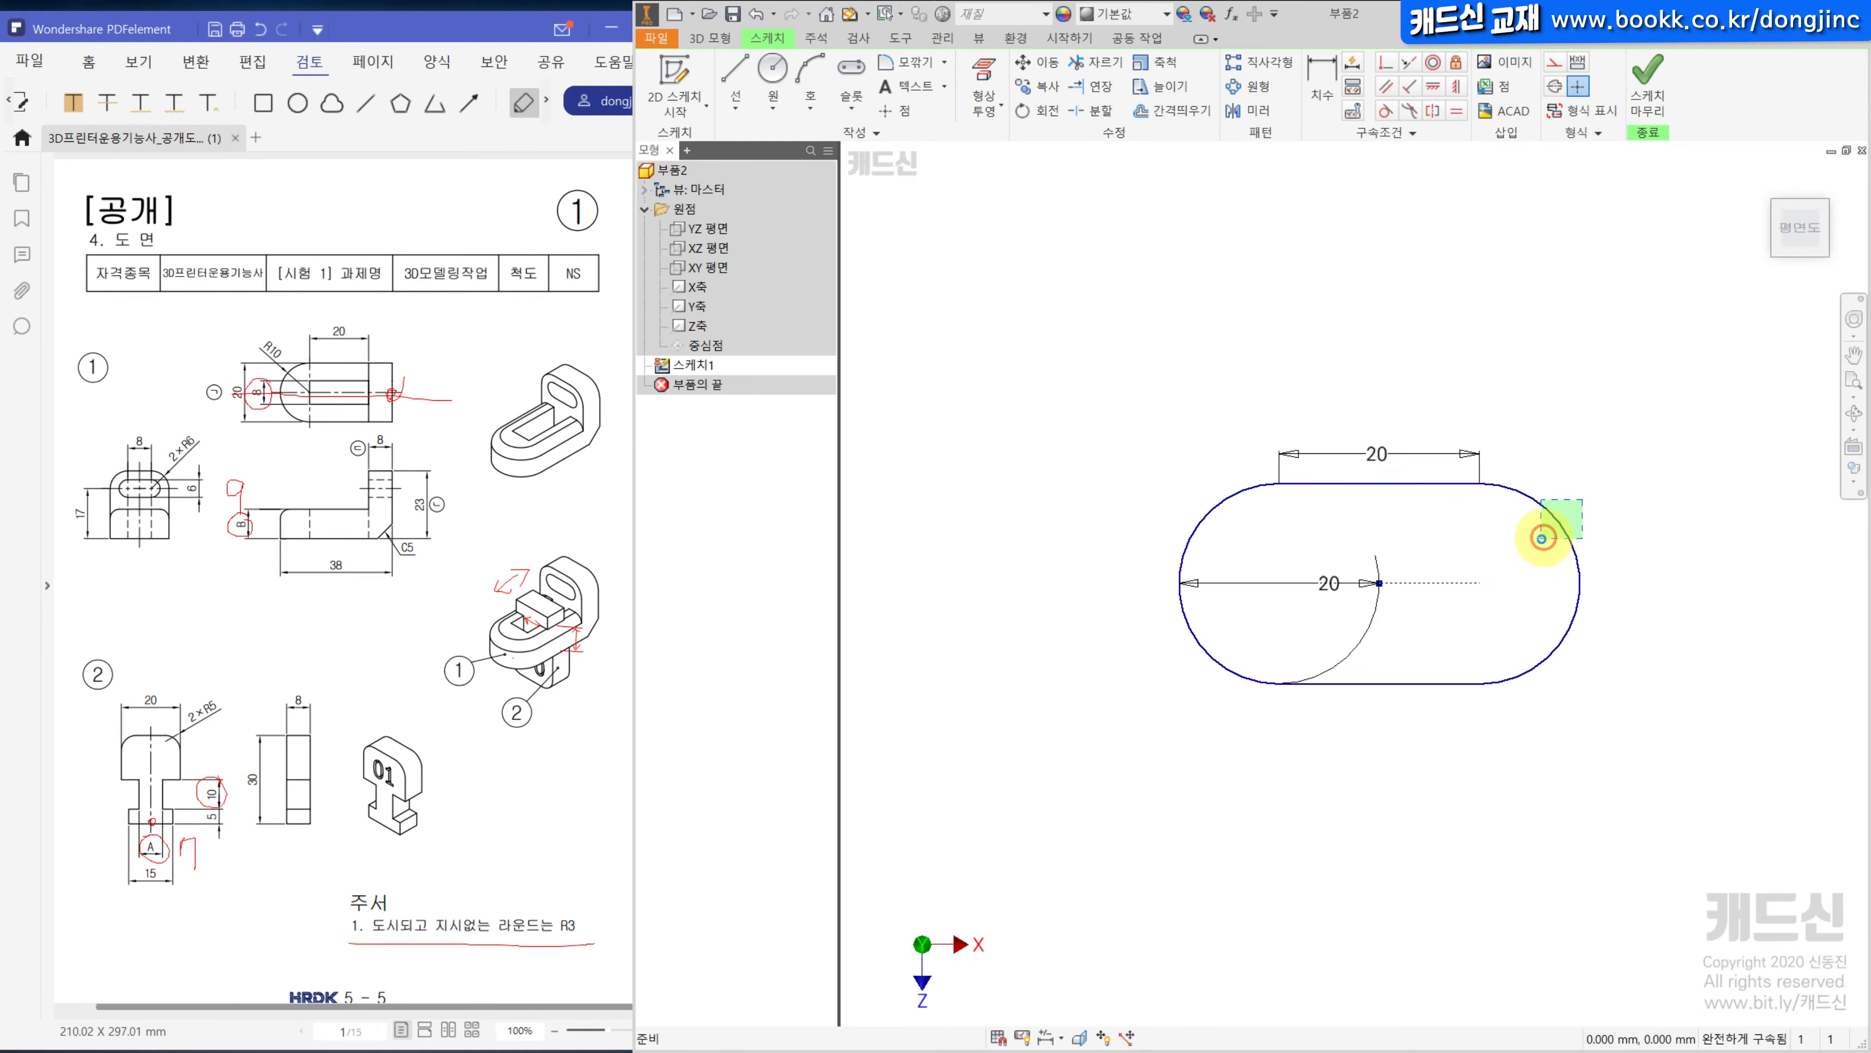
Turn the slot's right arc into construction geometry and close the profile with a vertical line between its end points.
{"action": "left_click", "coordinate": [1554, 65]}
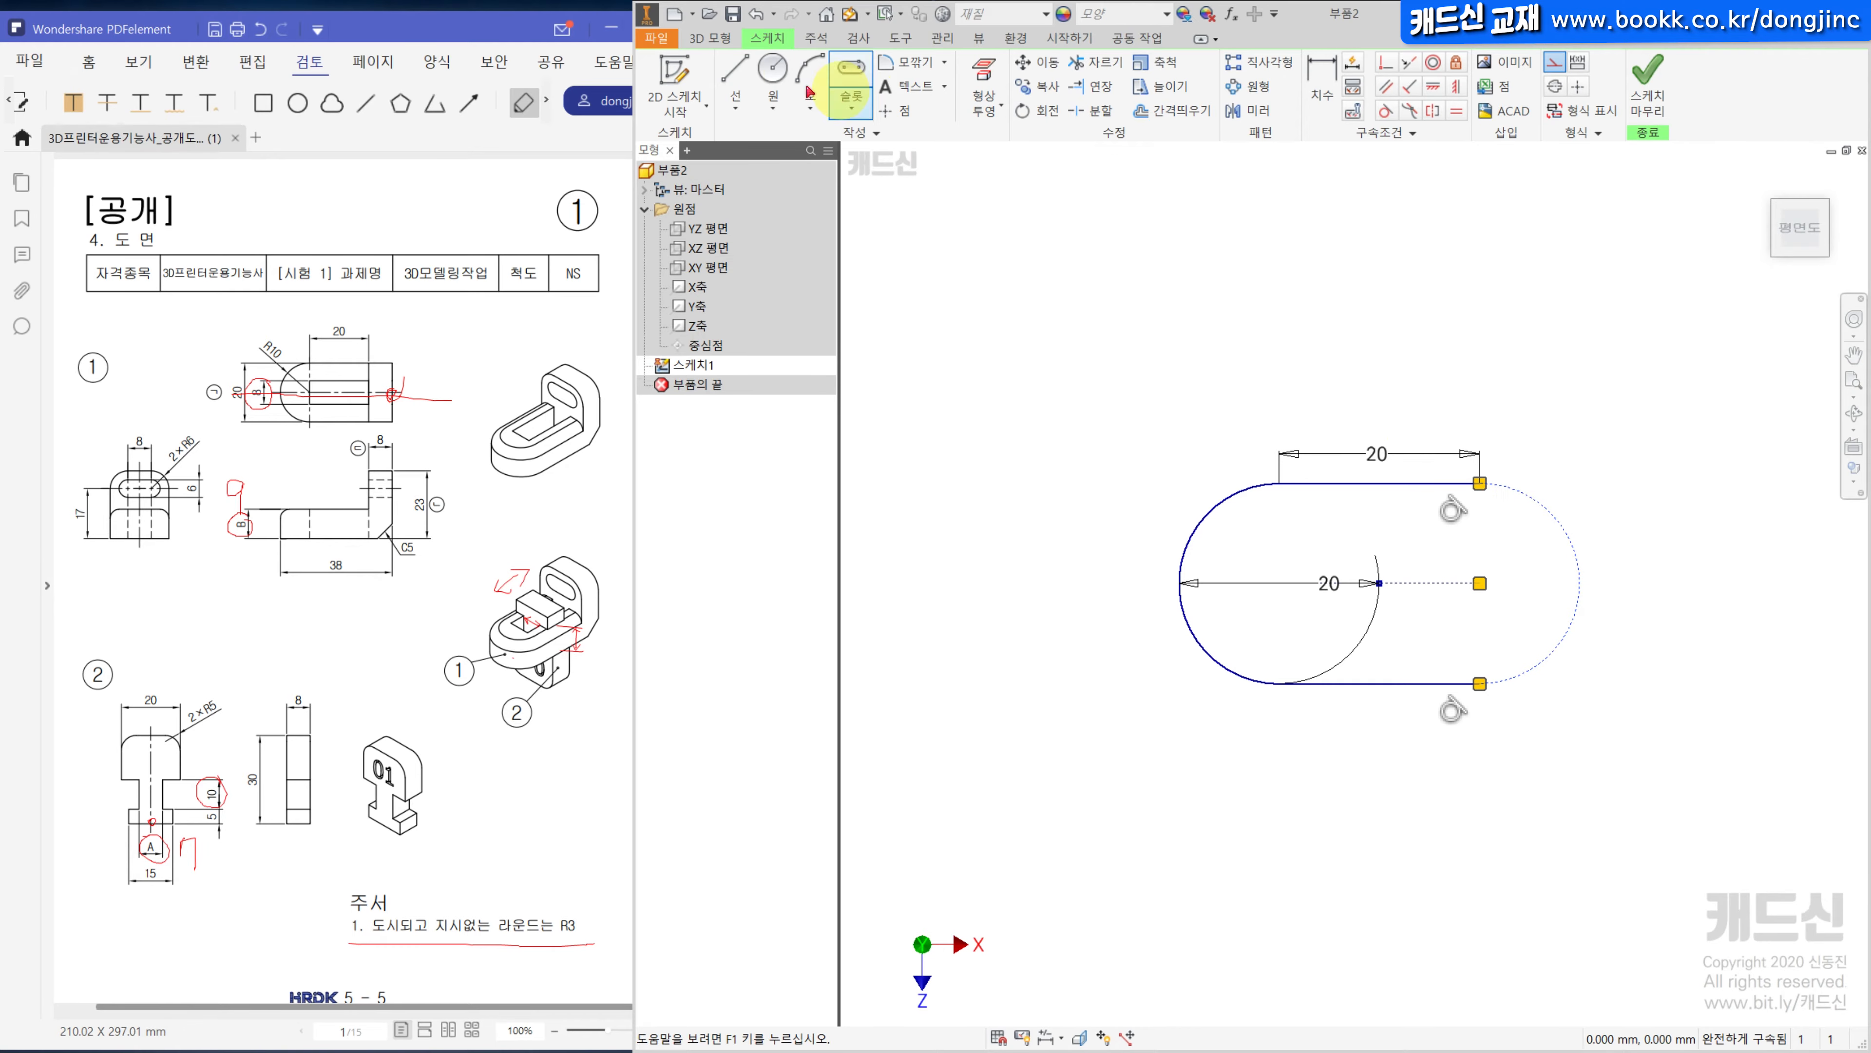
{"action": "left_click", "coordinate": [735, 70]}
{"action": "left_click", "coordinate": [1480, 483]}
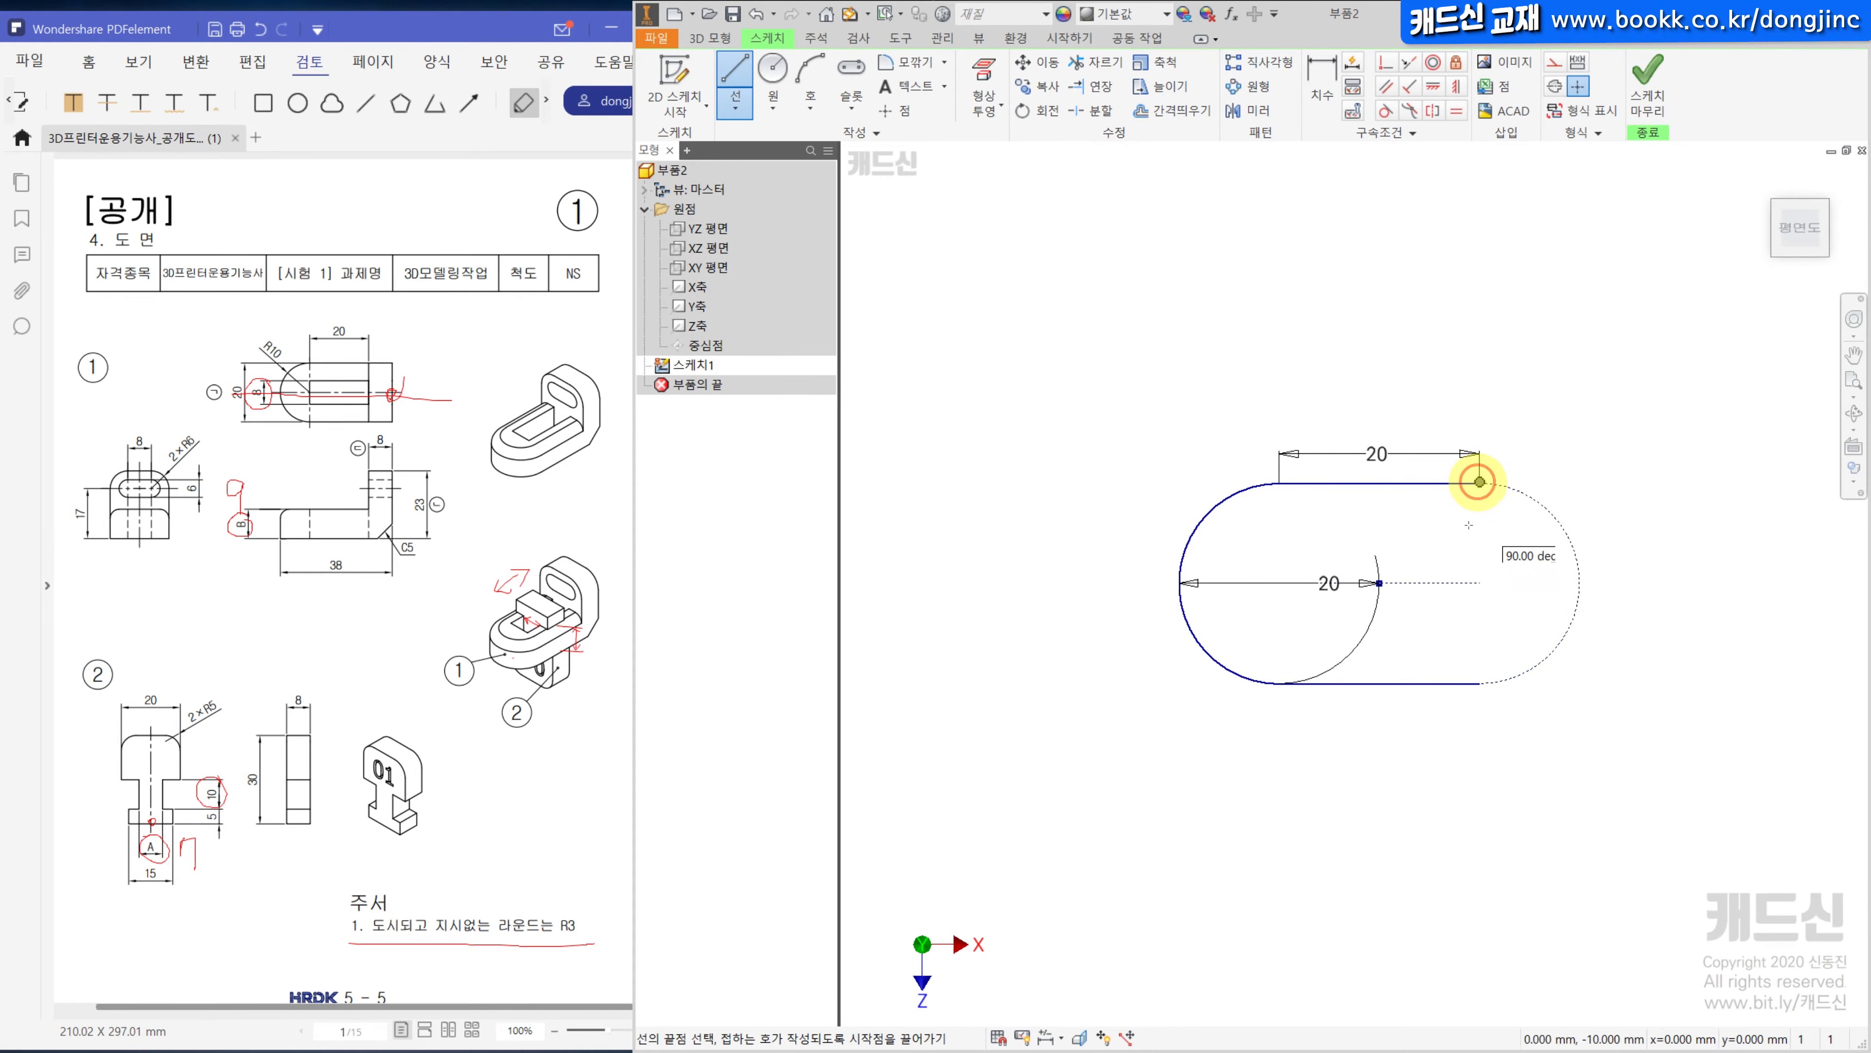
{"action": "left_click", "coordinate": [1487, 684]}
{"action": "key", "text": "Escape"}
{"action": "middle_click_drag", "start_coordinate": [1400, 636], "coordinate": [1277, 650]}
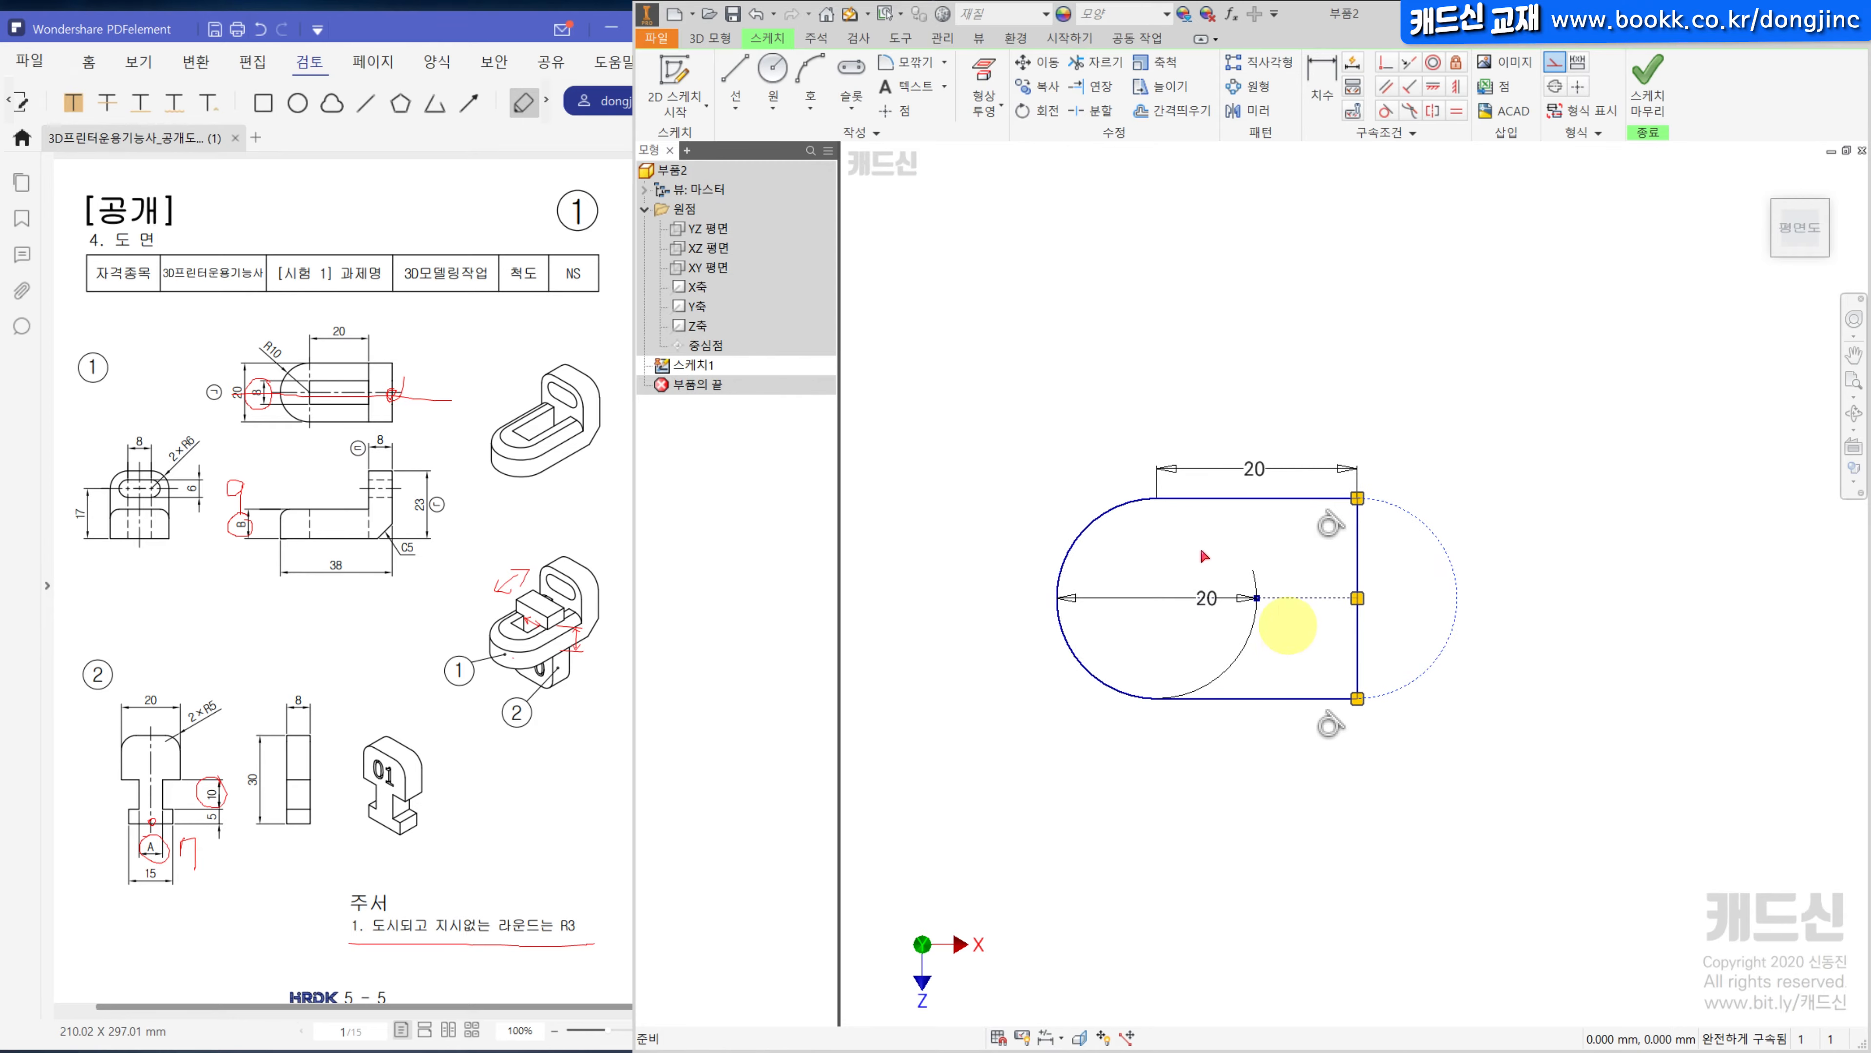
Sketch a two-point rectangle inside the slot profile, running left from the vertical closing line.
{"action": "left_click", "coordinate": [851, 109]}
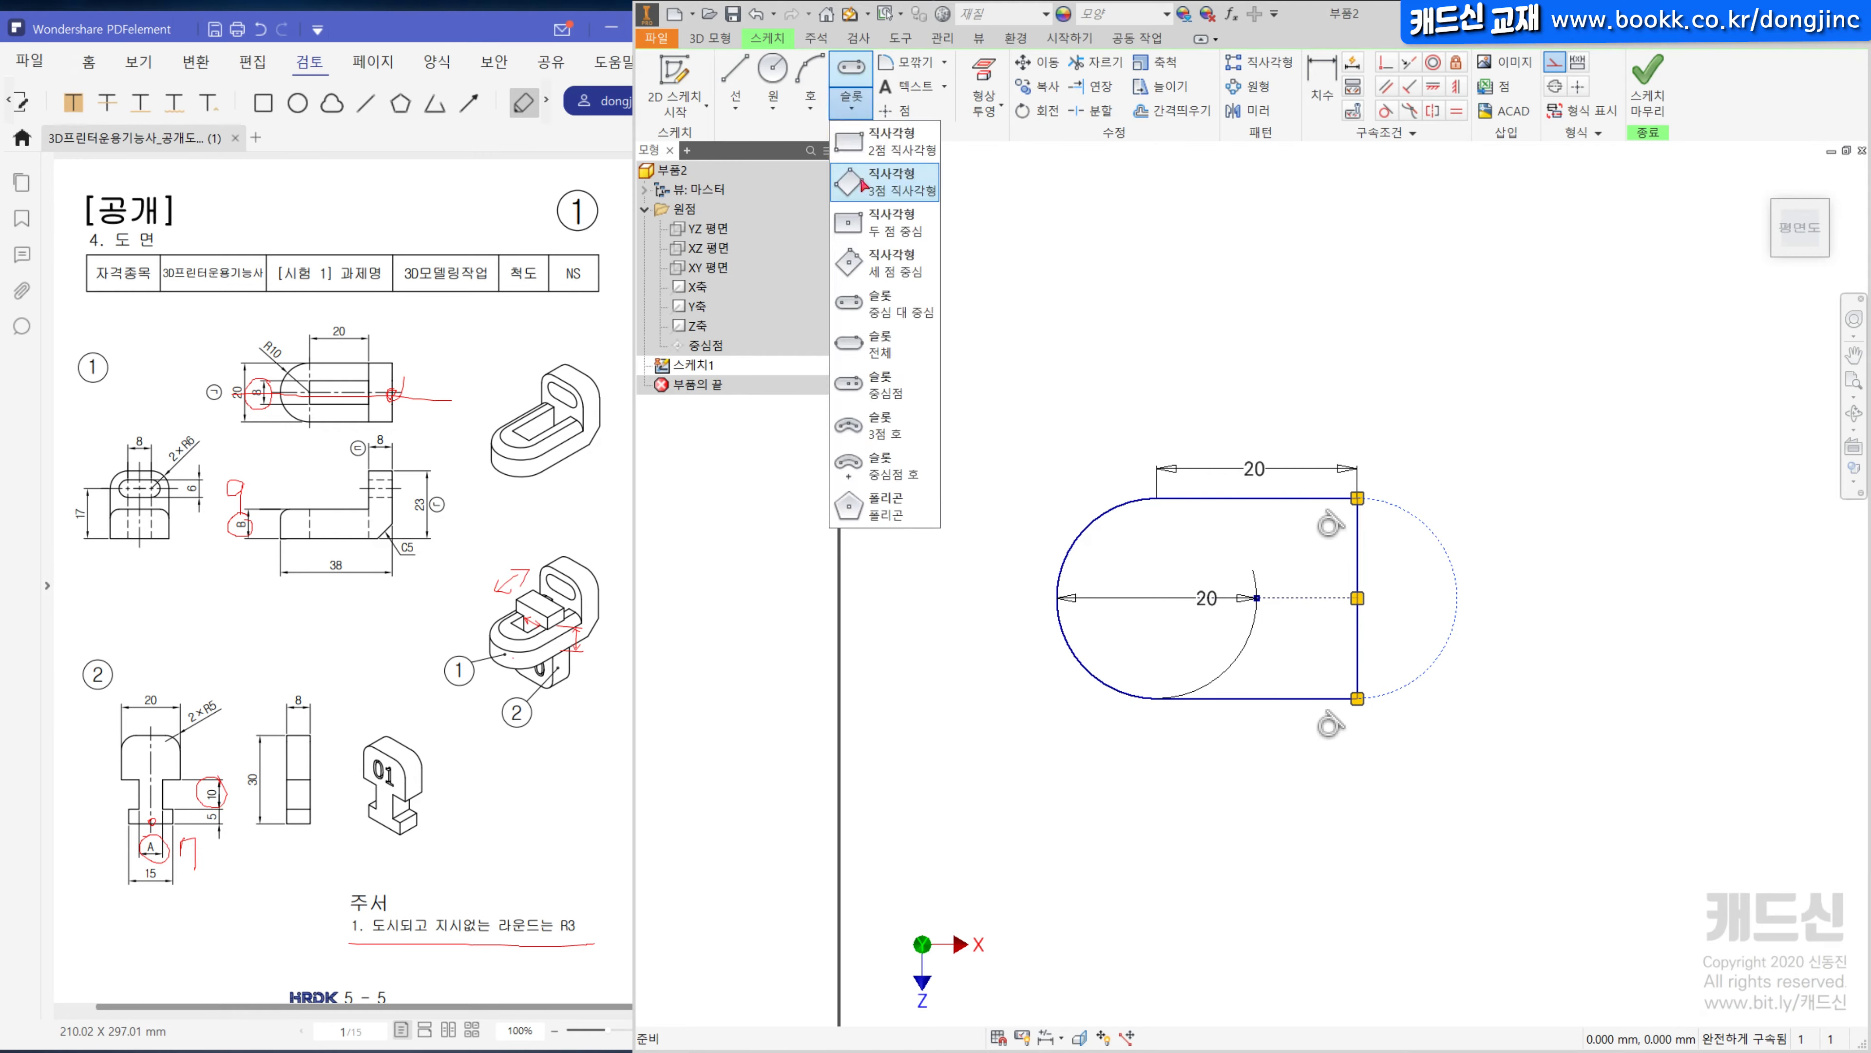
{"action": "left_click", "coordinate": [873, 150]}
{"action": "left_click", "coordinate": [1358, 553]}
{"action": "left_click", "coordinate": [1171, 634]}
{"action": "key", "text": "Escape"}
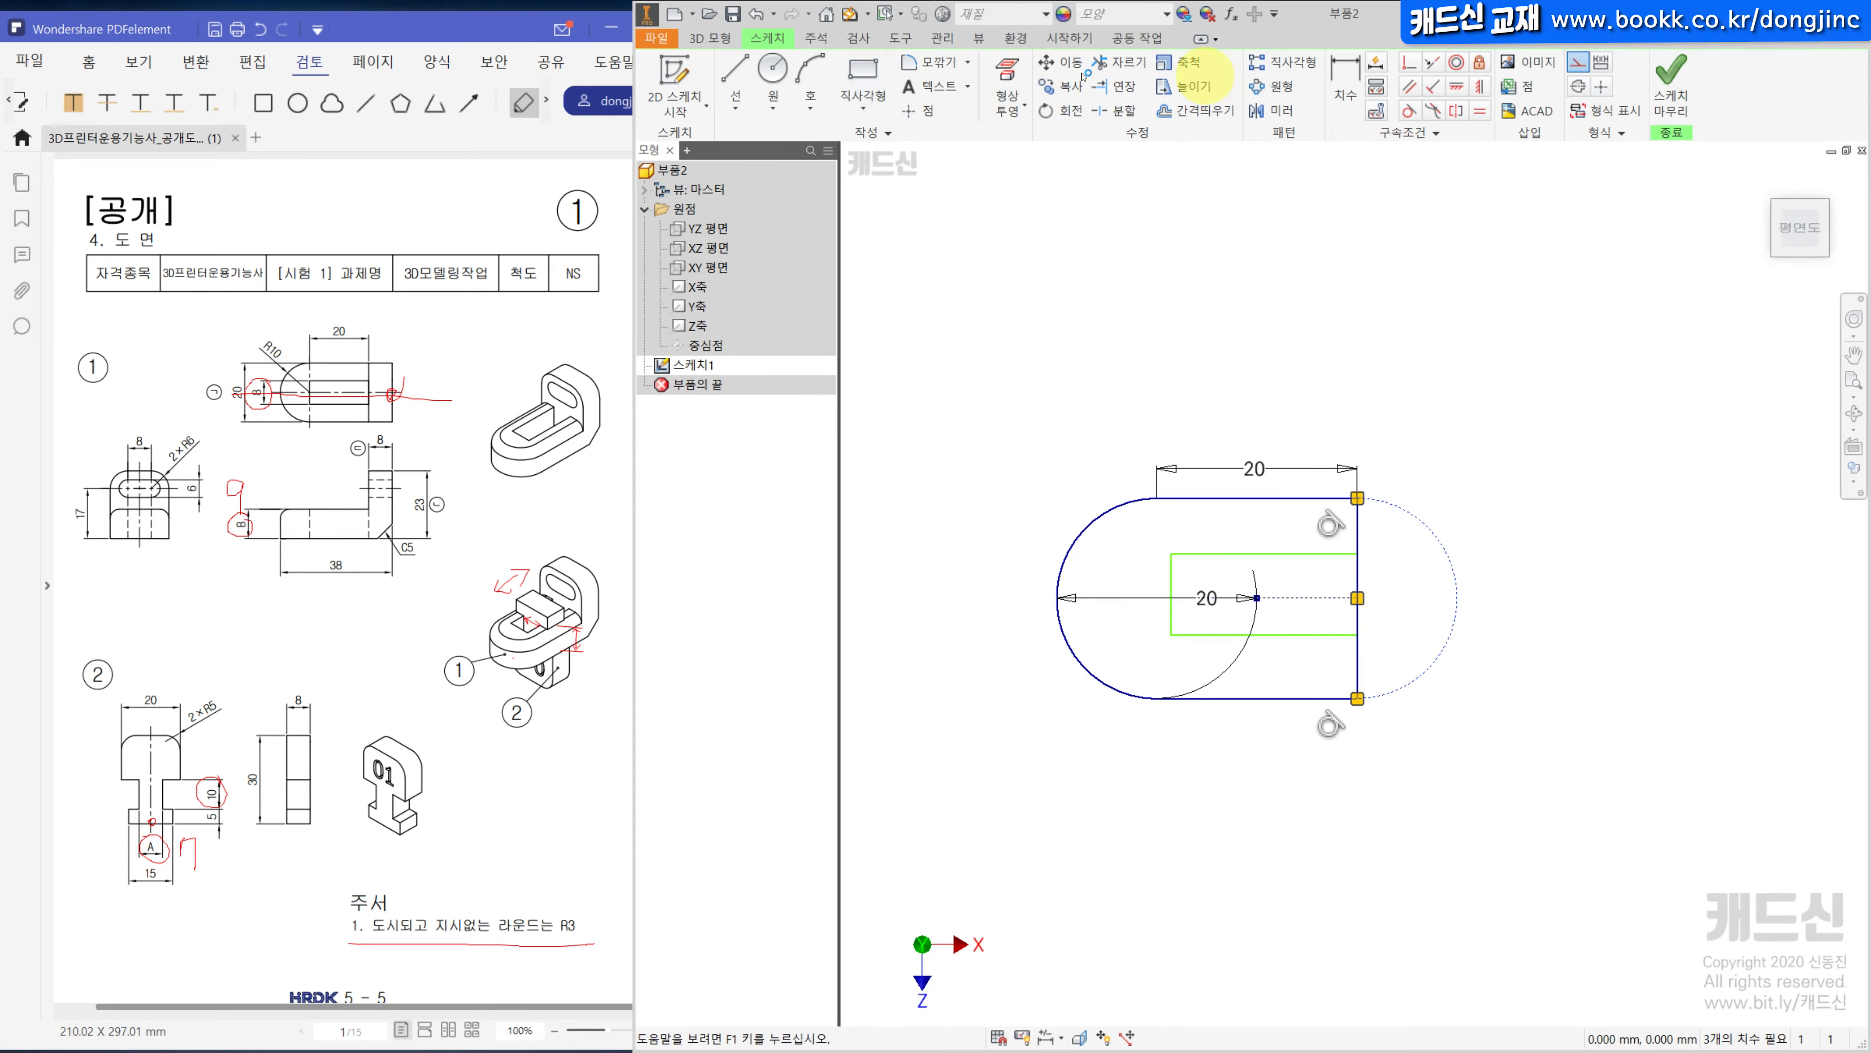
Stretch the rectangle's upper right corner above the profile and make its right edge's midpoint coincident with the origin.
{"action": "left_click", "coordinate": [1407, 64]}
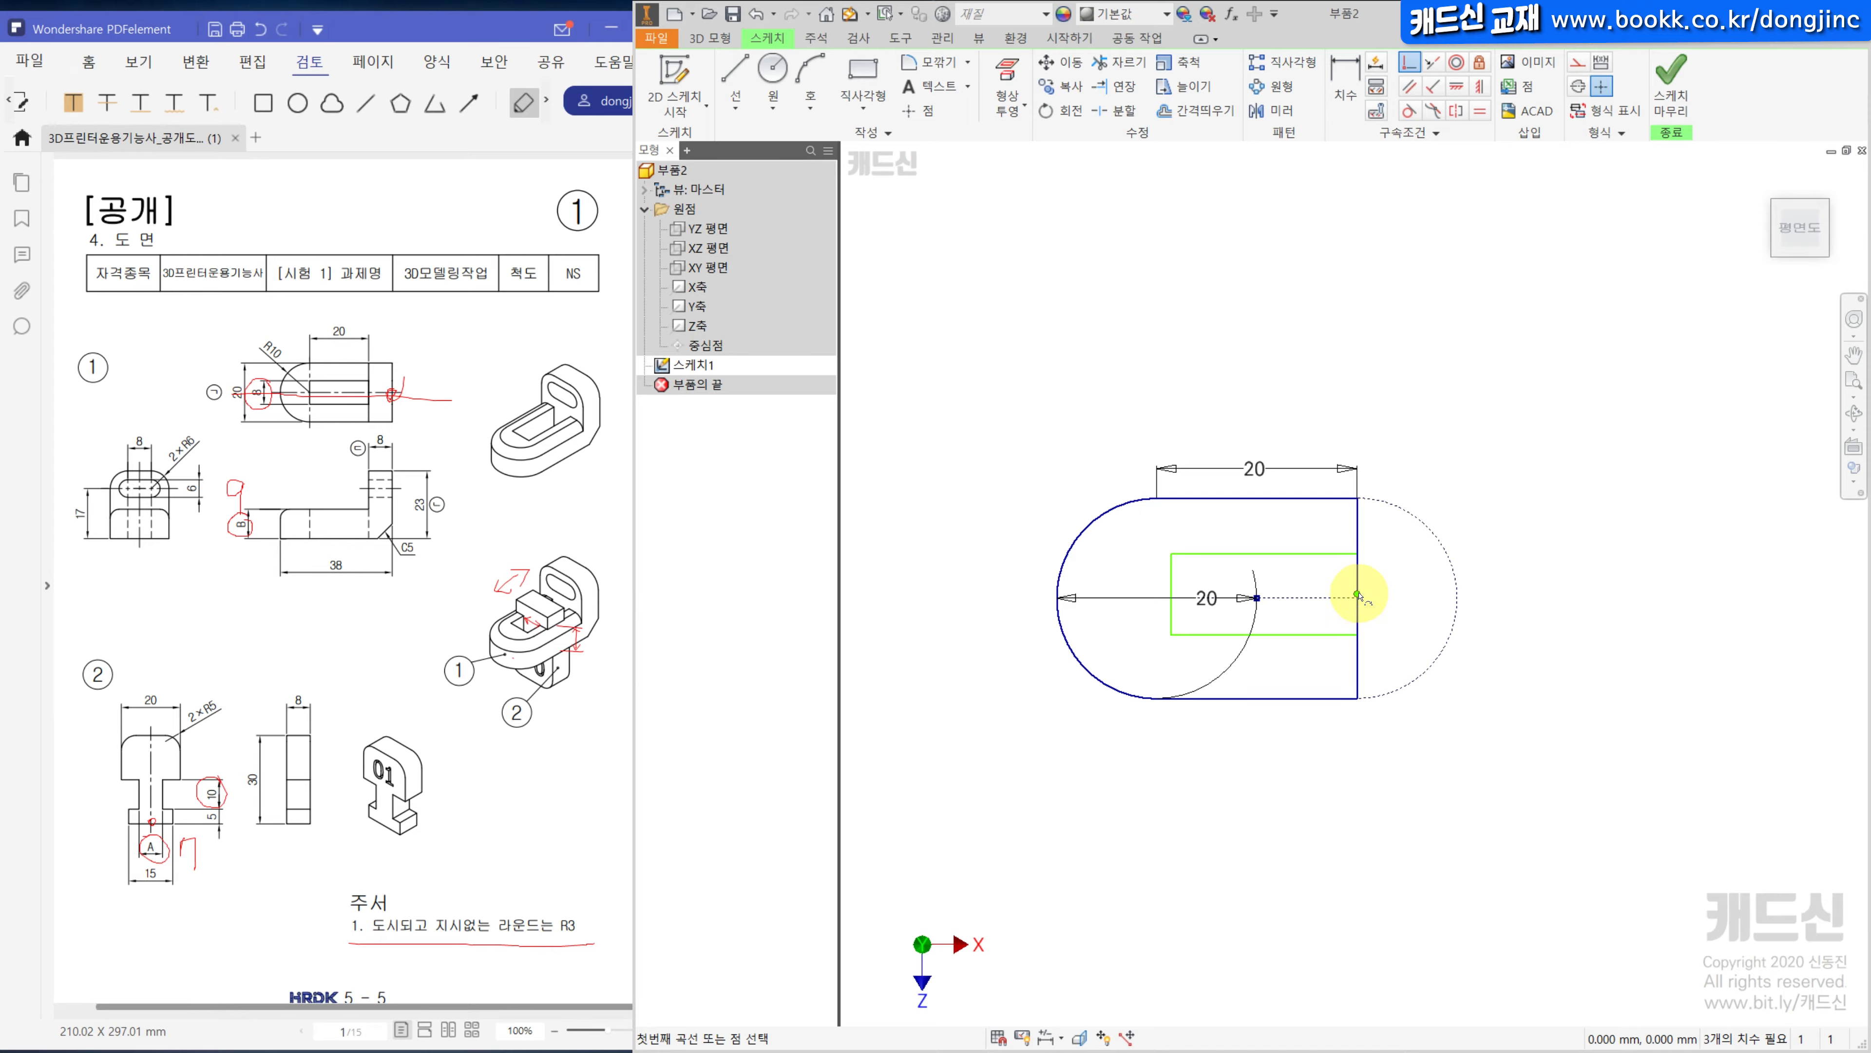
{"action": "key", "text": "Escape"}
{"action": "left_click_drag", "start_coordinate": [1357, 552], "coordinate": [1357, 451]}
{"action": "left_click", "coordinate": [1413, 70]}
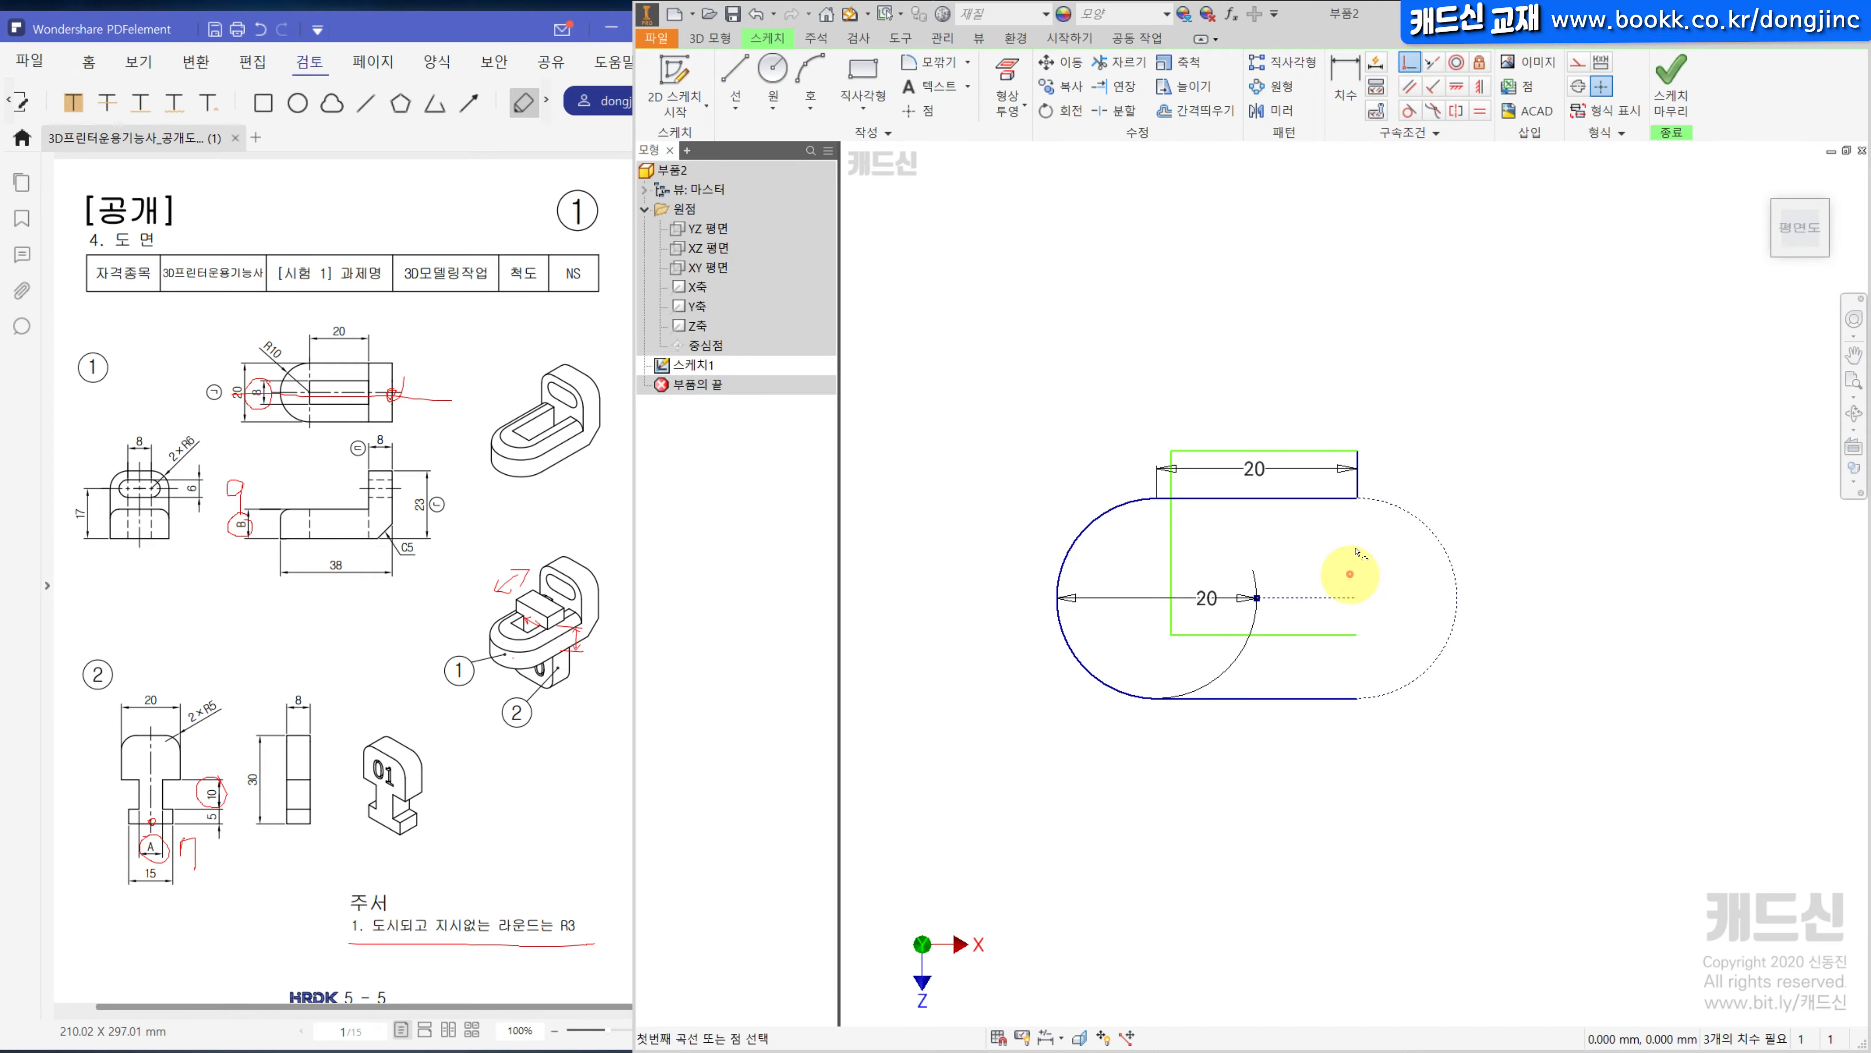
{"action": "left_click", "coordinate": [1358, 544]}
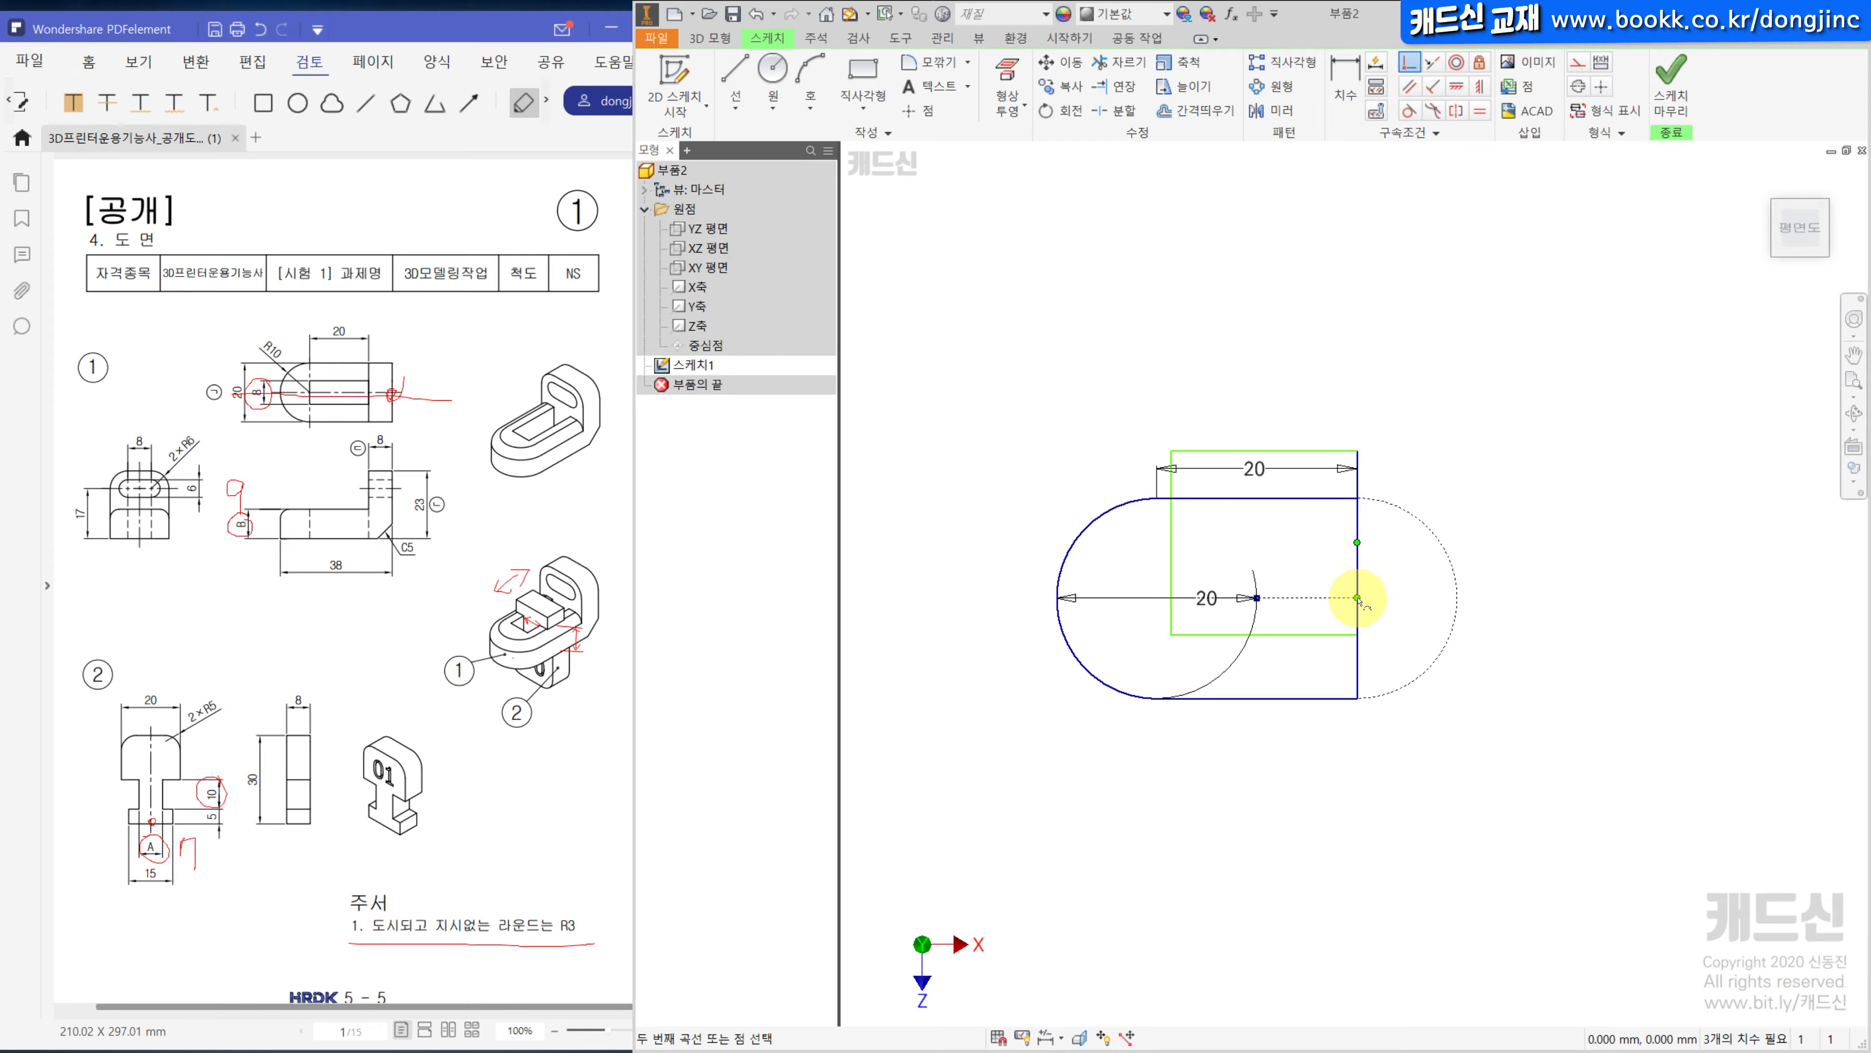
{"action": "left_click", "coordinate": [1357, 598]}
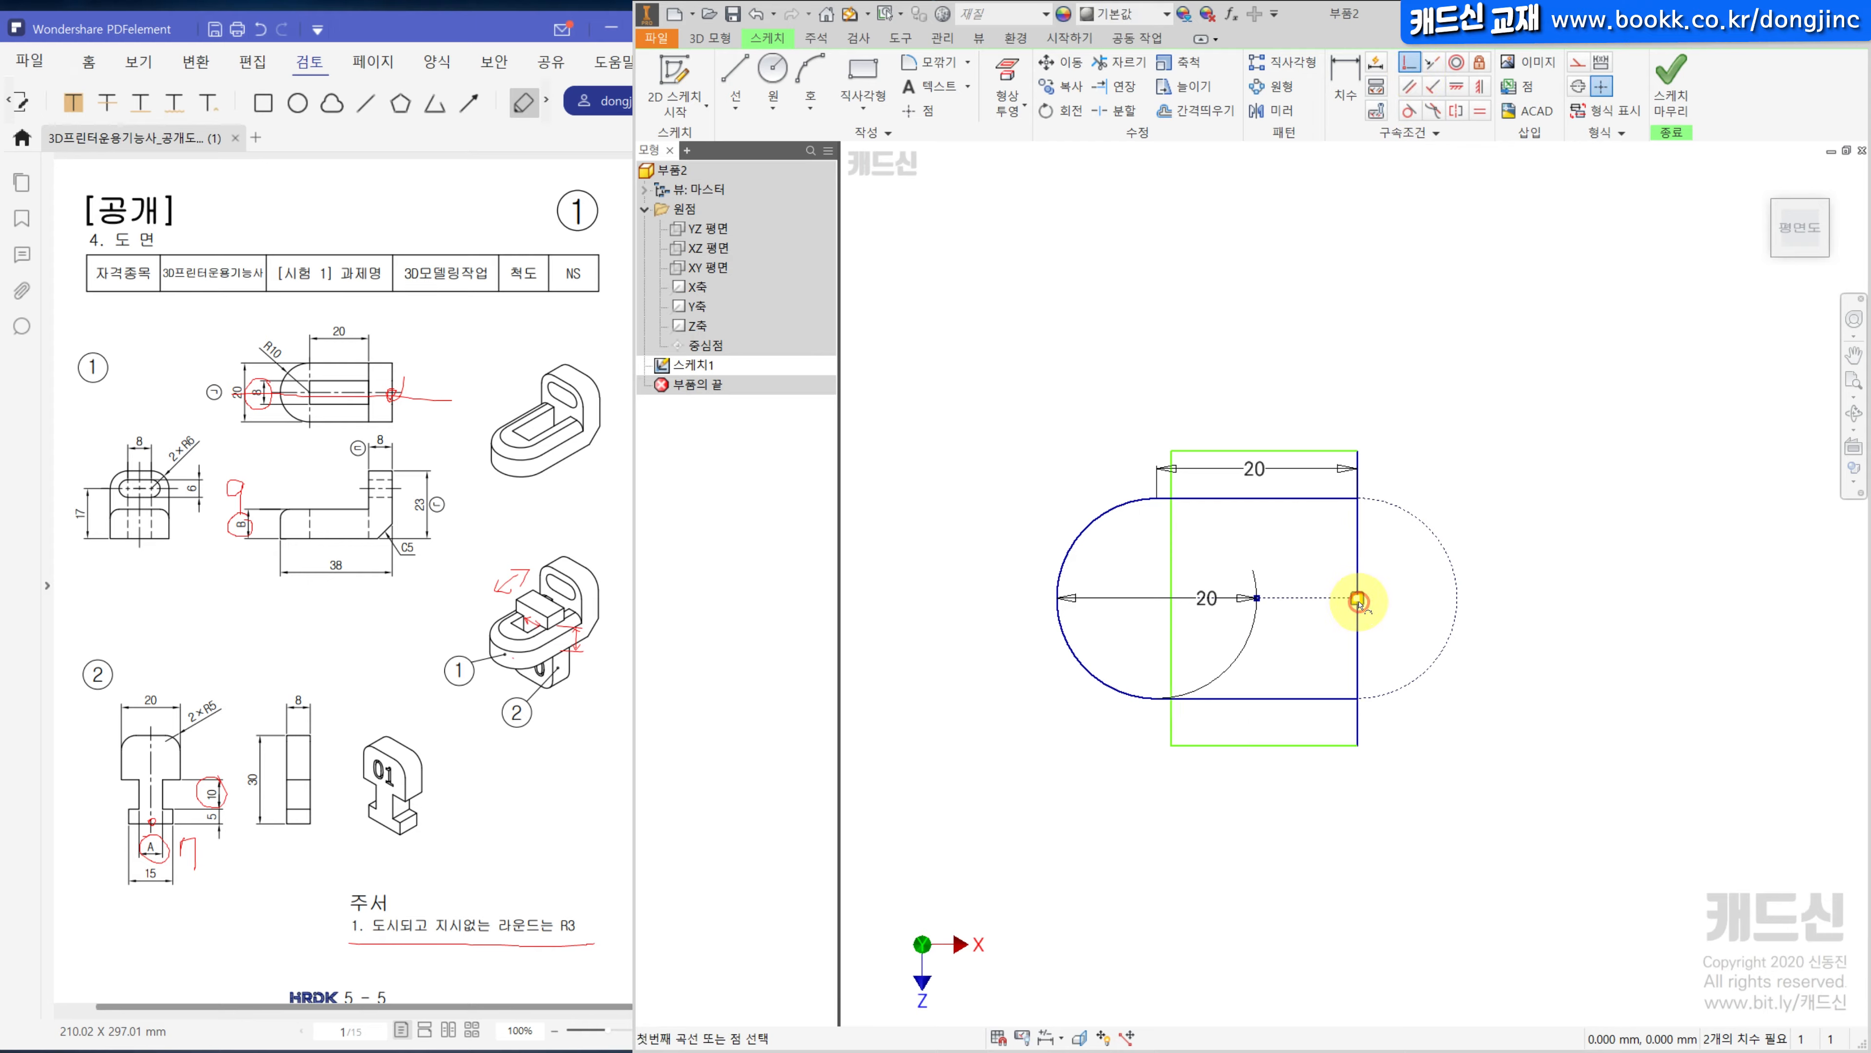
Dimension the rectangle's left edge and set its height to 8 mm.
{"action": "left_click", "coordinate": [1348, 74]}
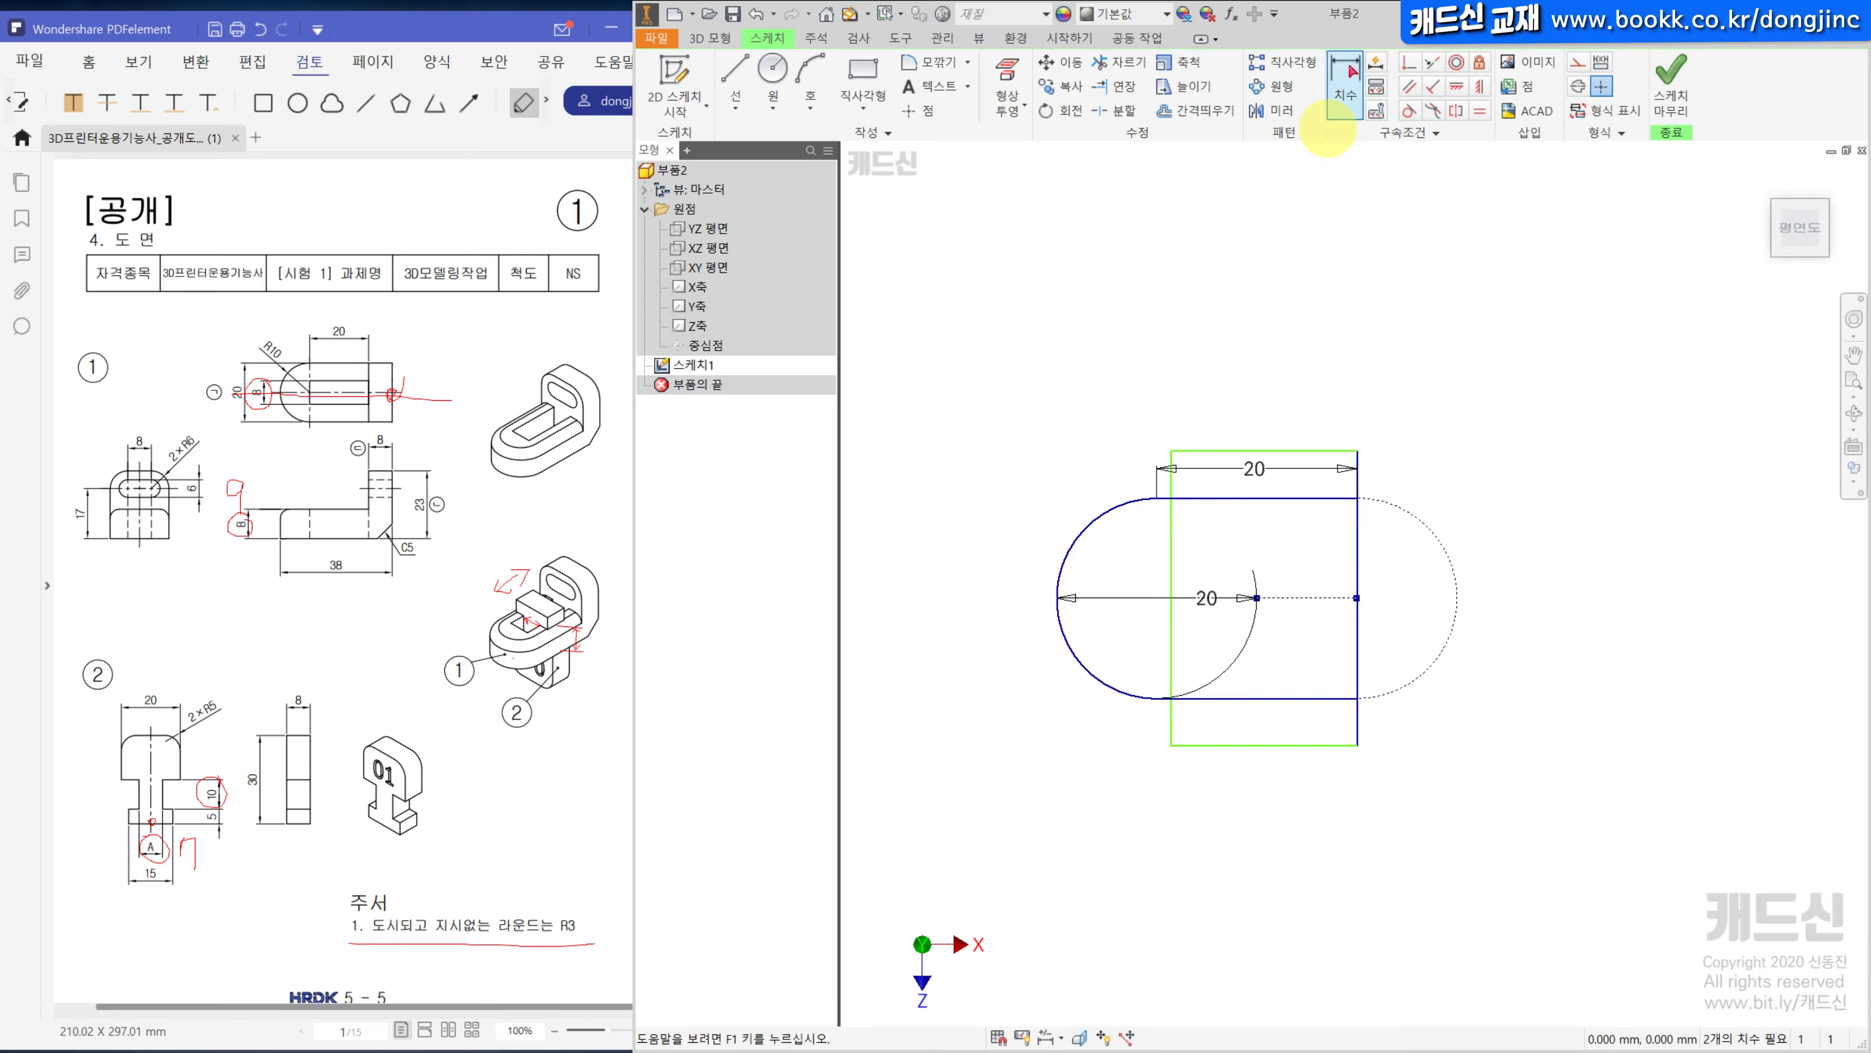
{"action": "left_click", "coordinate": [1352, 80]}
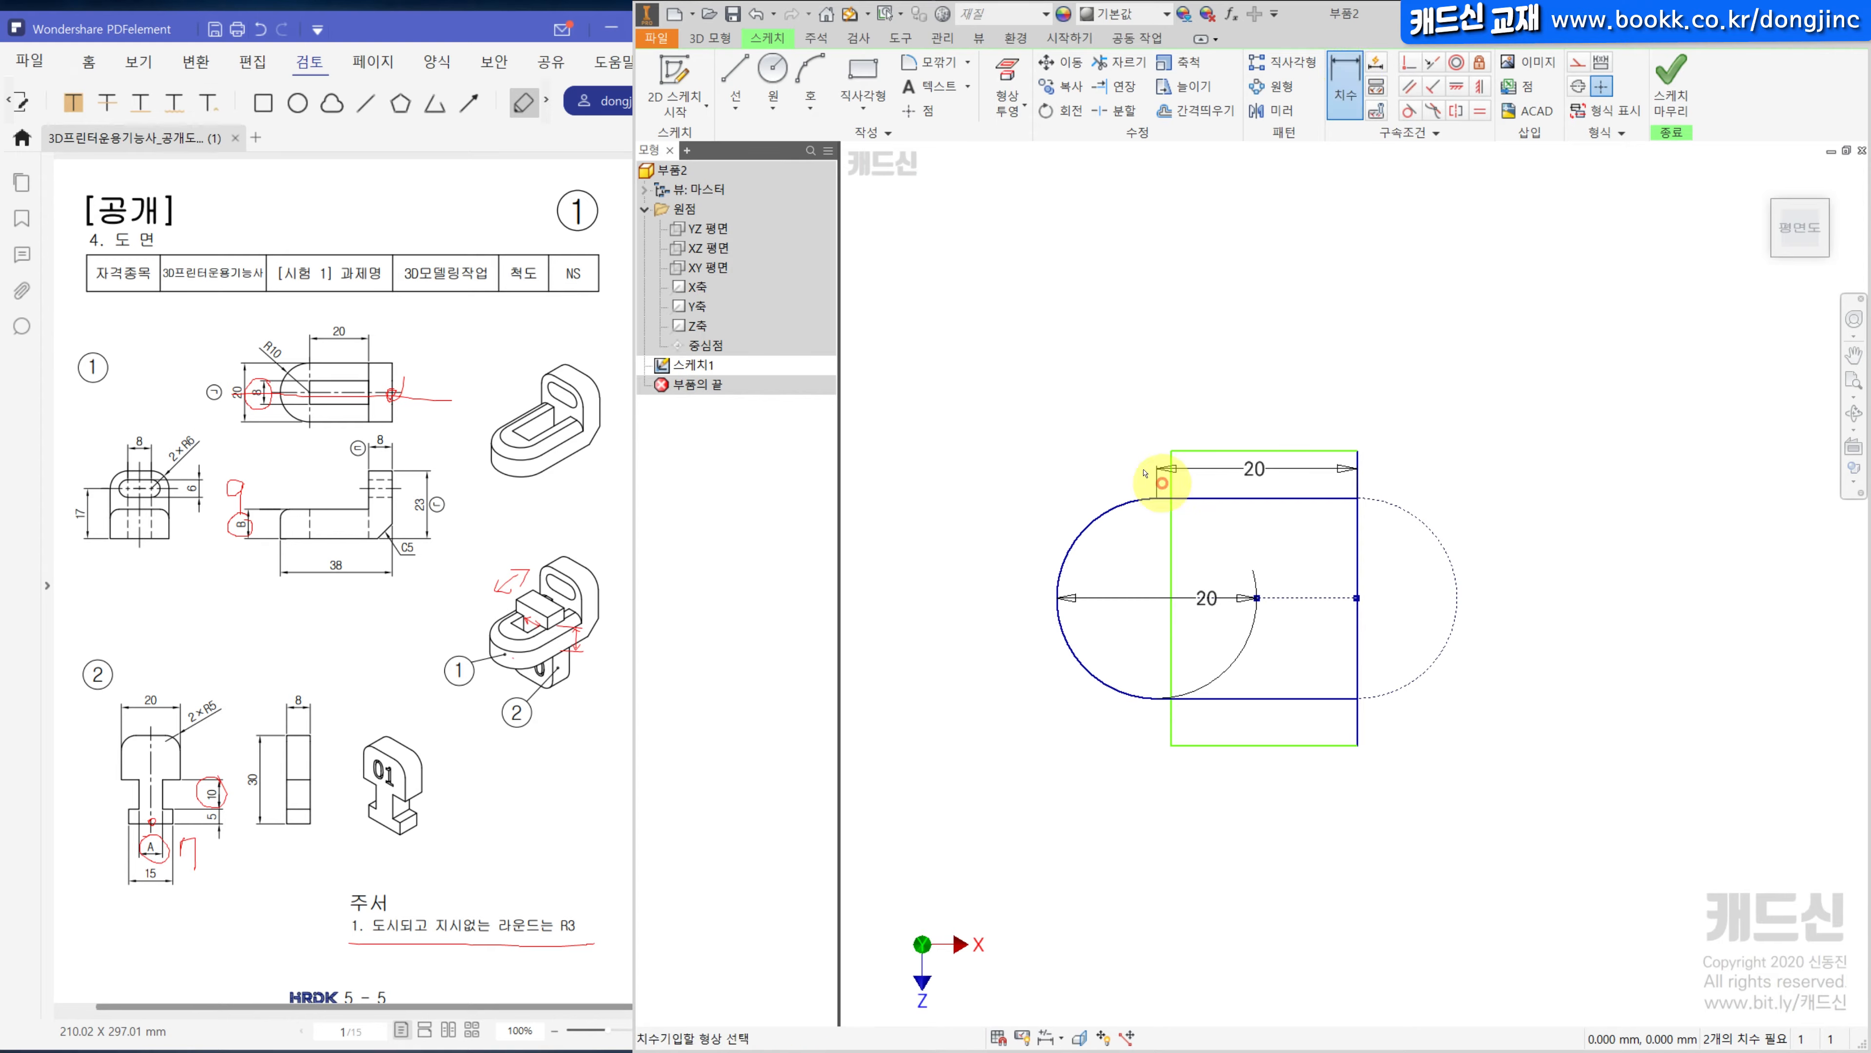
{"action": "left_click", "coordinate": [1171, 546]}
{"action": "left_click", "coordinate": [1139, 562]}
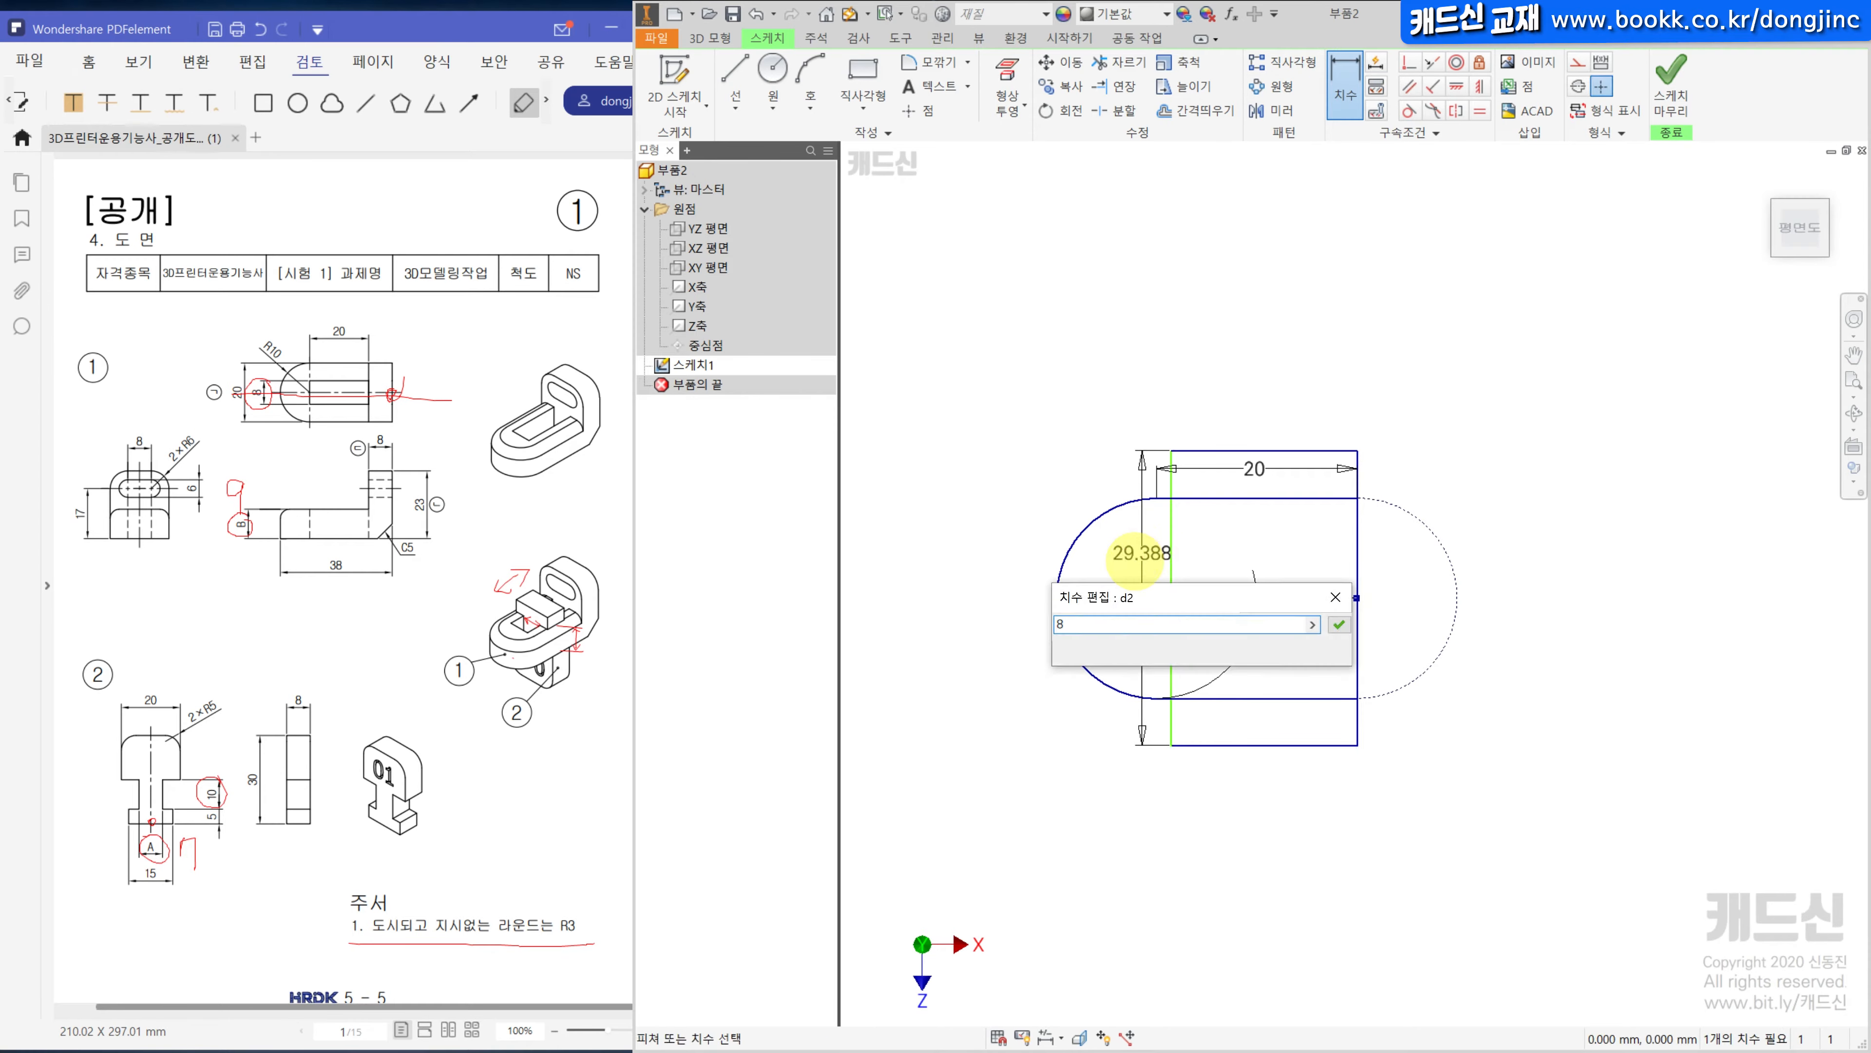
{"action": "key", "text": "Return"}
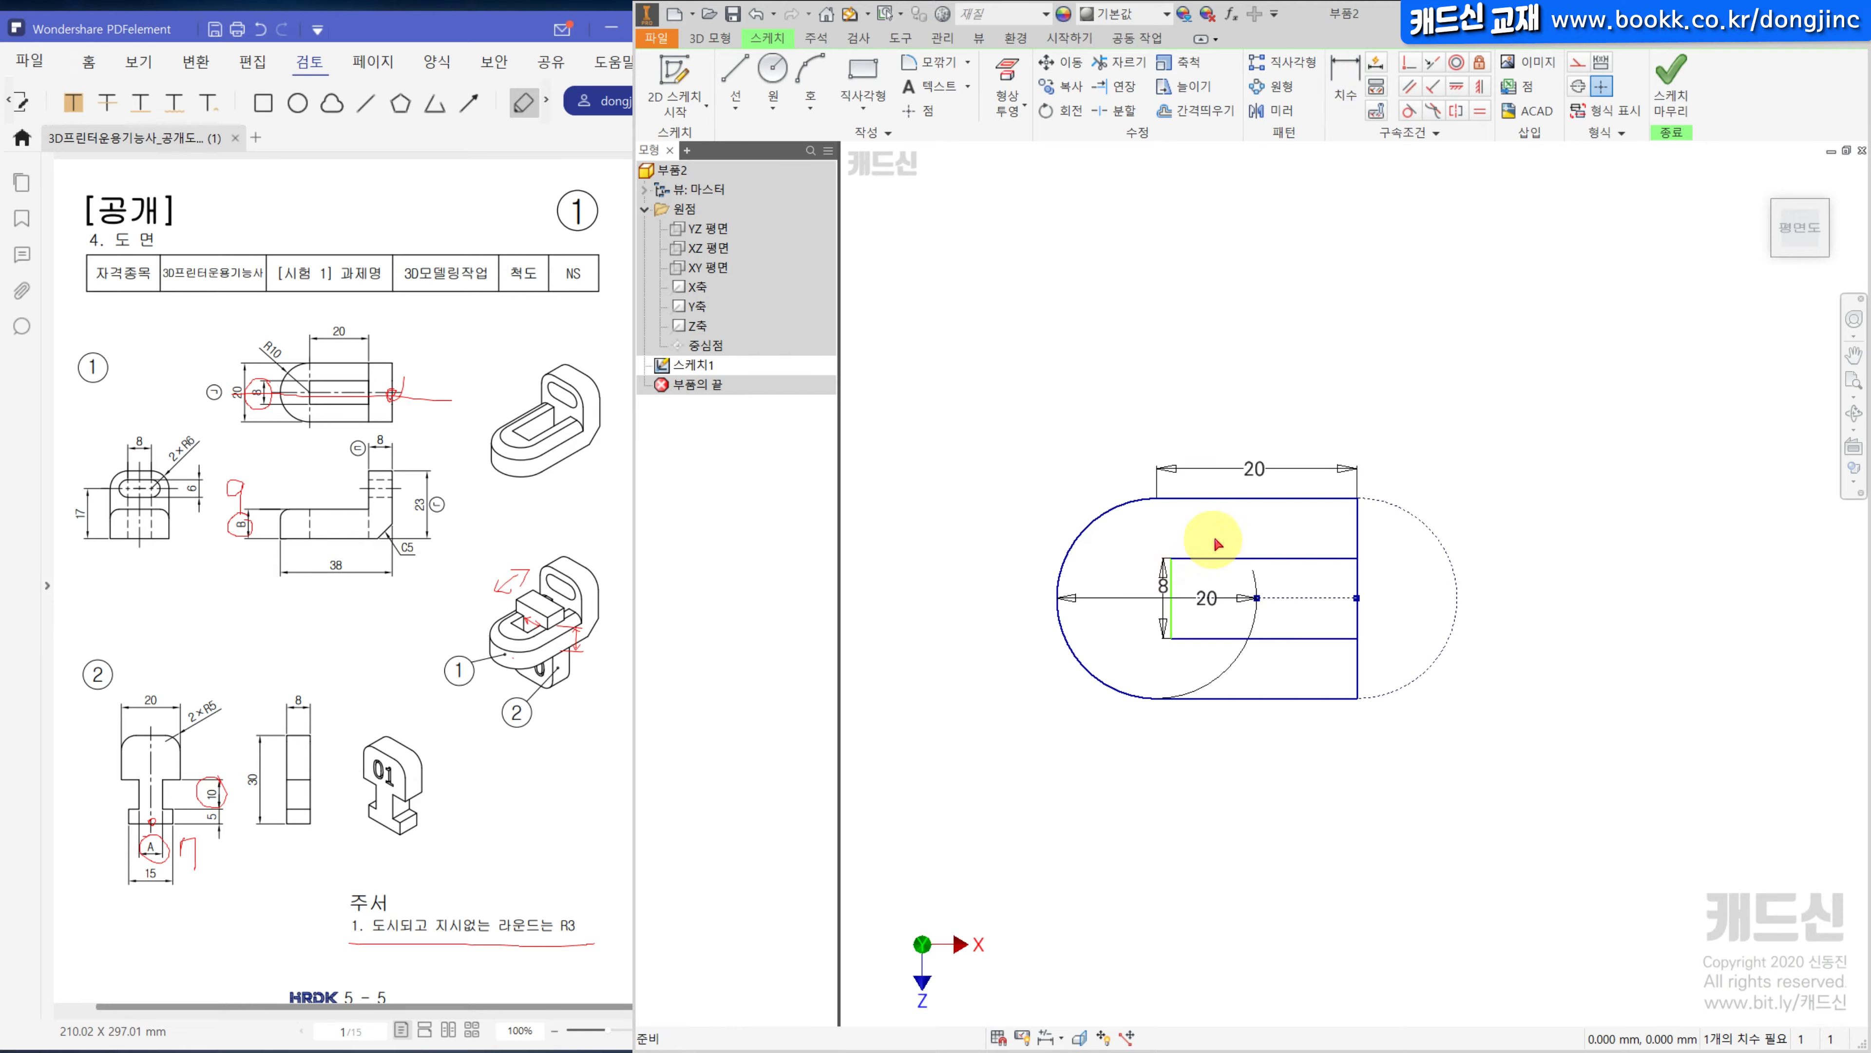
Align the rectangle's upper left corner vertically with the left end of the profile's upper straight edge.
{"action": "left_click", "coordinate": [1345, 81]}
{"action": "left_click", "coordinate": [1478, 89]}
{"action": "left_click", "coordinate": [1155, 499]}
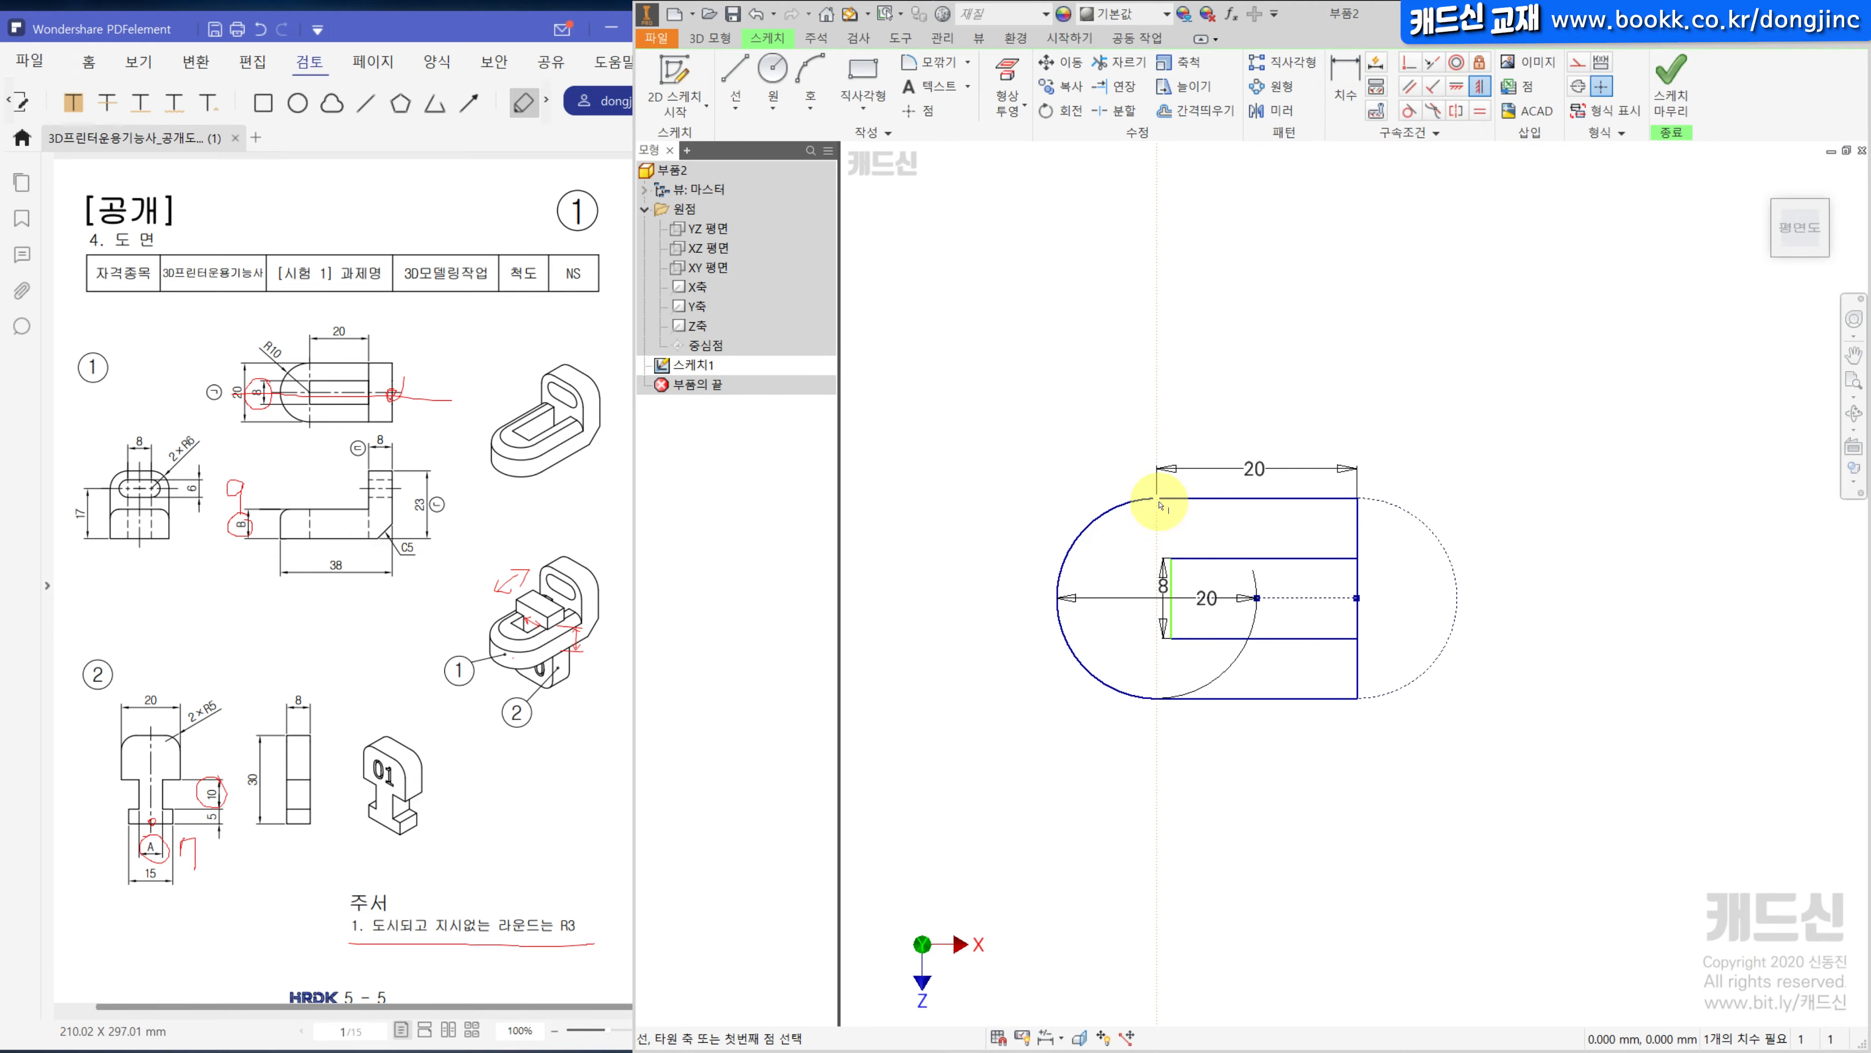
{"action": "left_click", "coordinate": [1172, 559]}
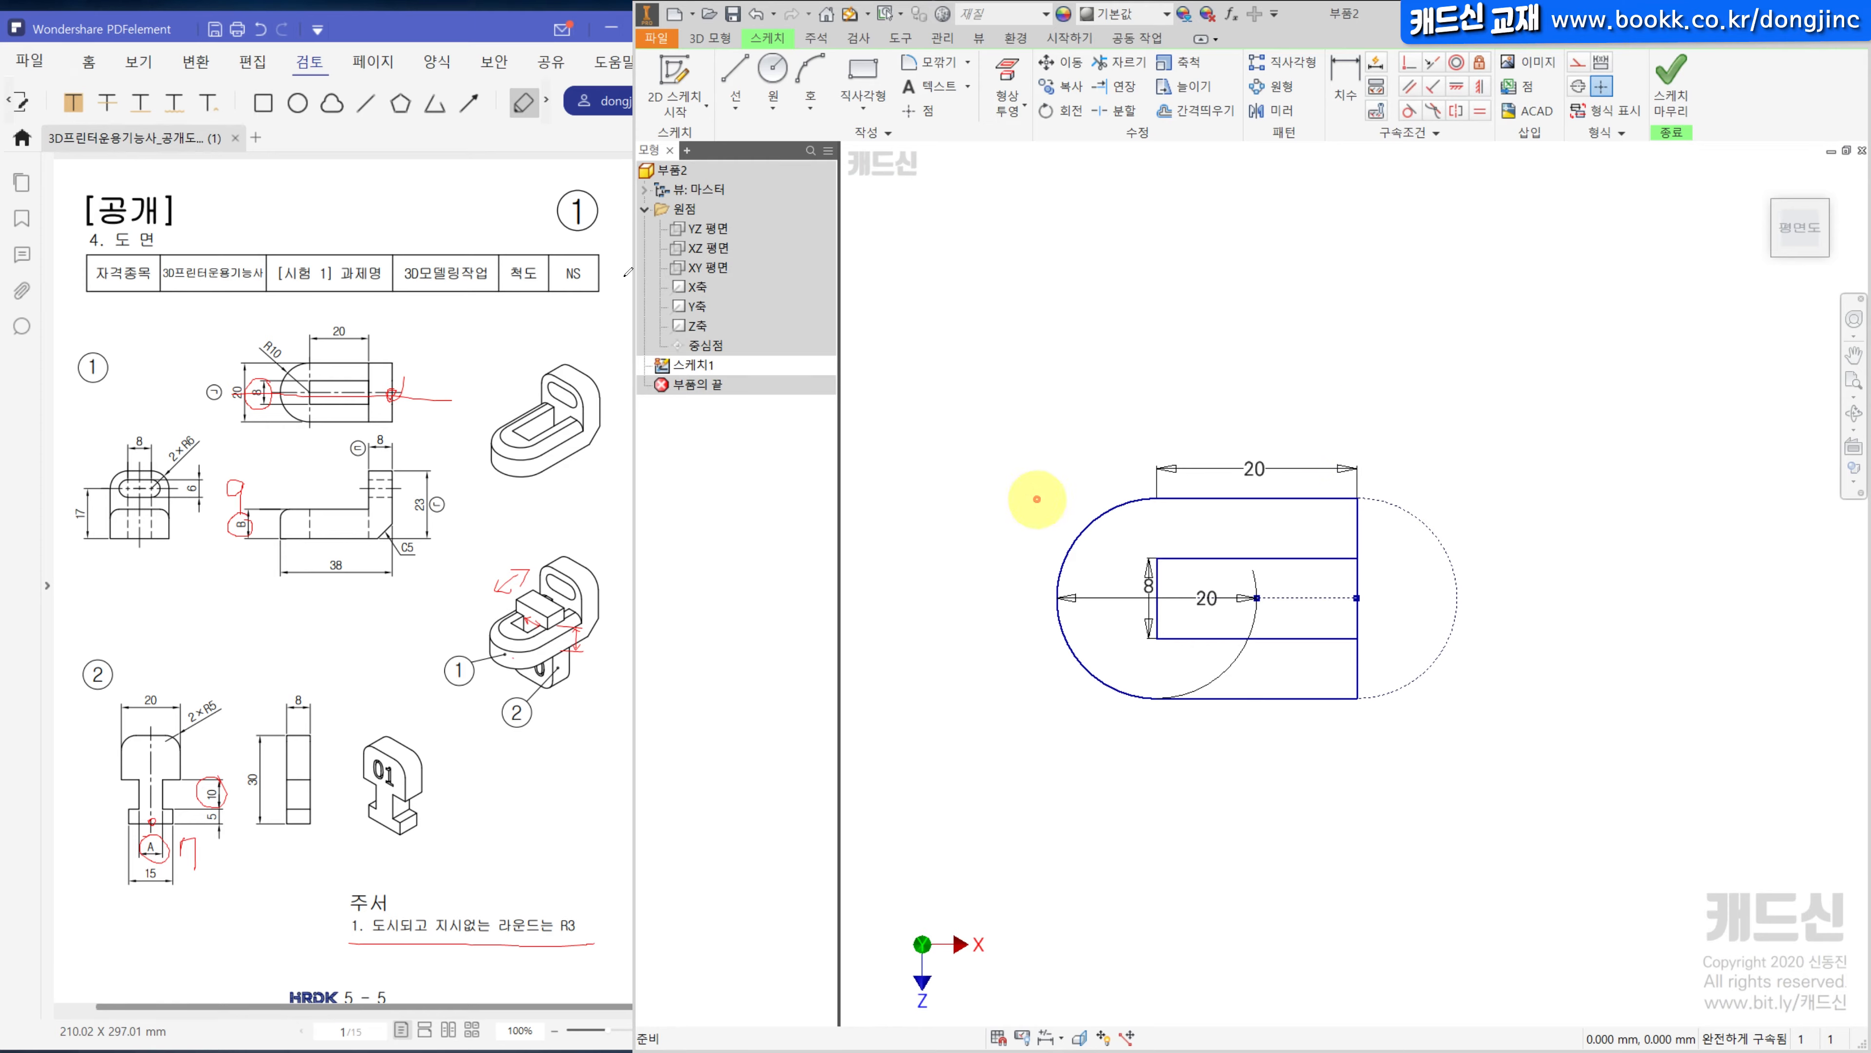
Extrude the U-shaped region around the rectangle upward by 9 mm.
{"action": "left_click", "coordinate": [733, 13]}
{"action": "key", "text": "Return"}
{"action": "left_click", "coordinate": [733, 73]}
{"action": "left_click", "coordinate": [1206, 418]}
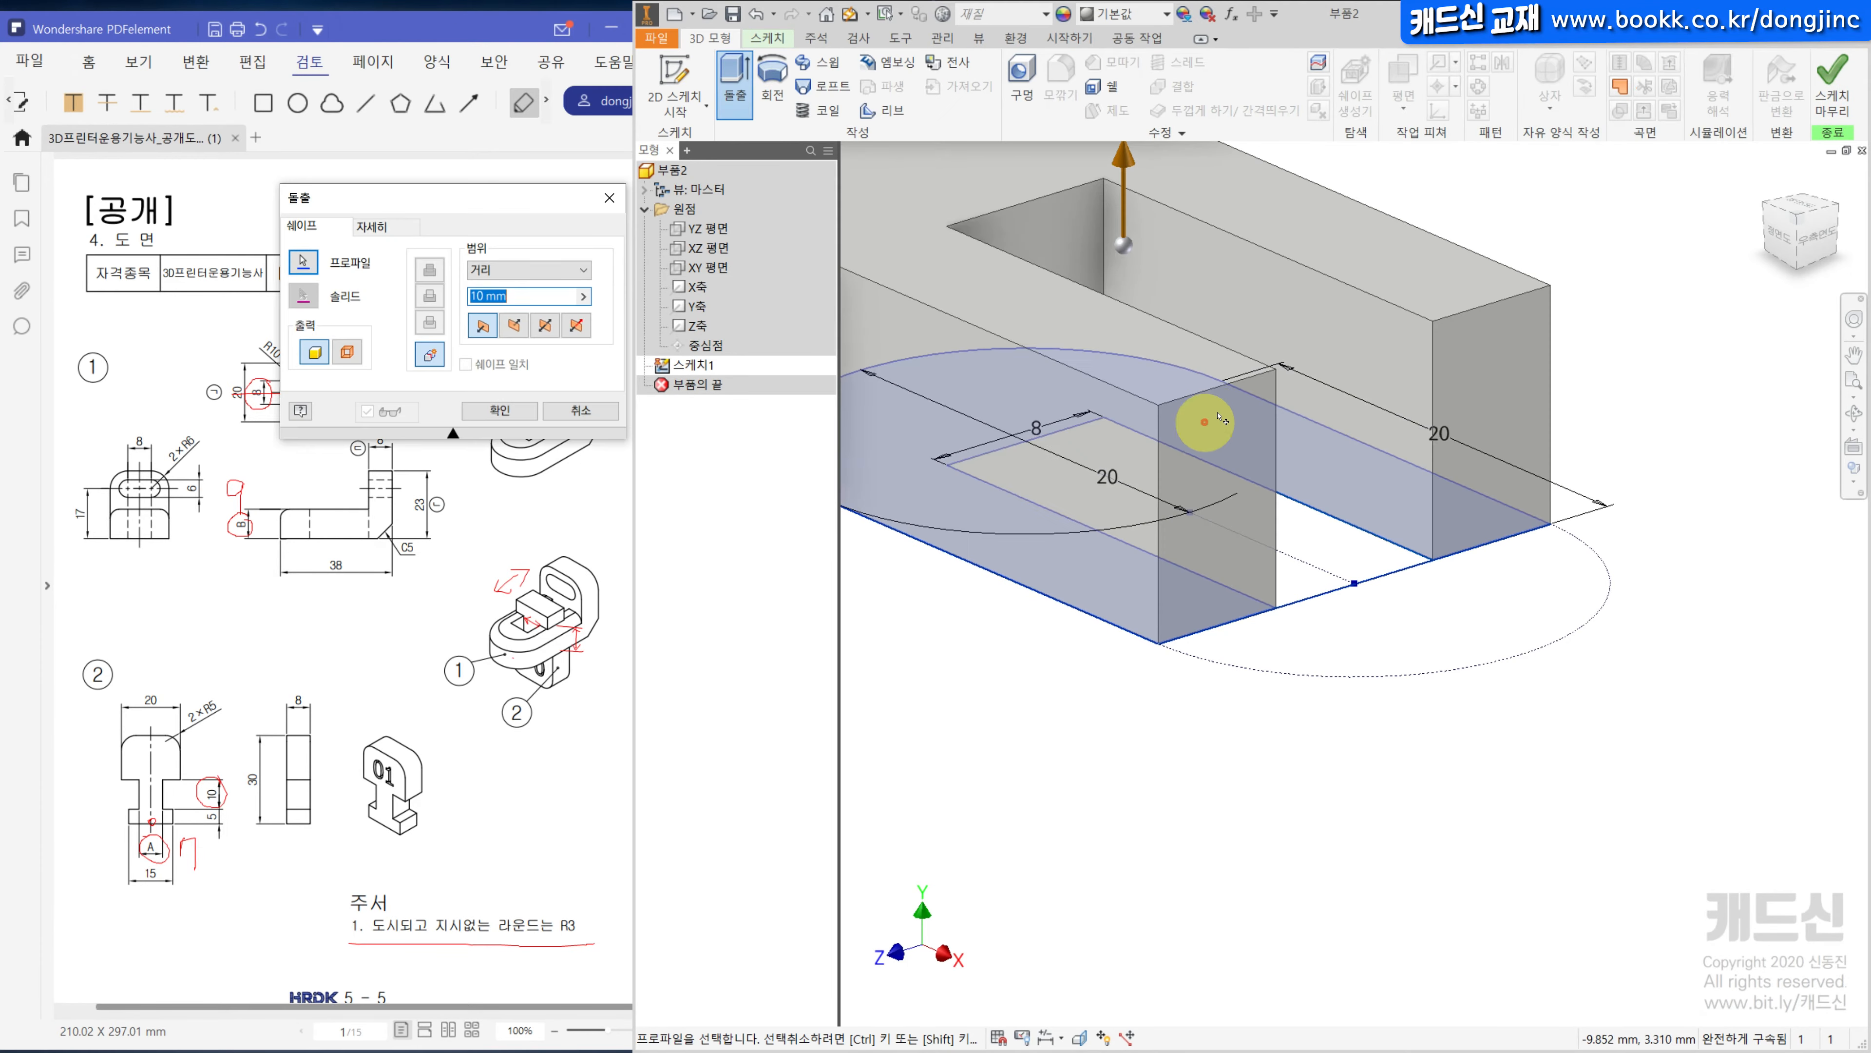
{"action": "left_click_drag", "start_coordinate": [537, 294], "coordinate": [149, 277]}
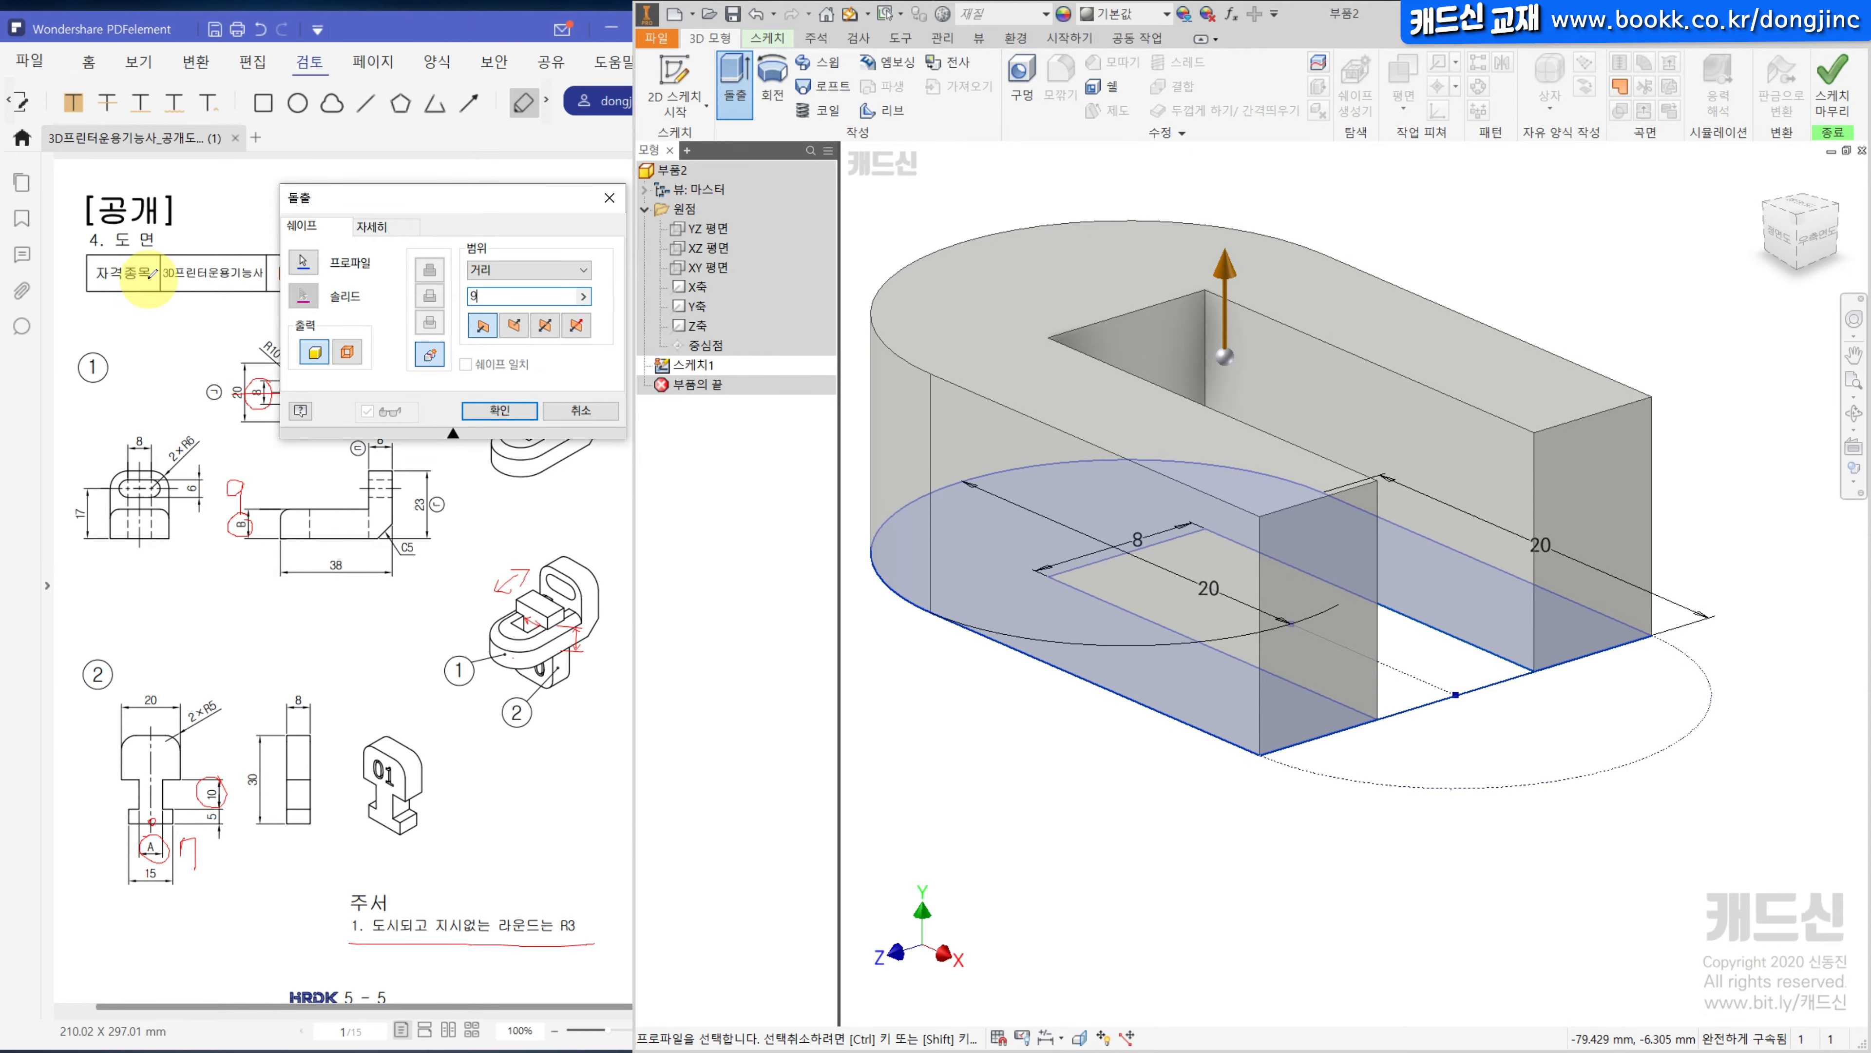
{"action": "key", "text": "Return"}
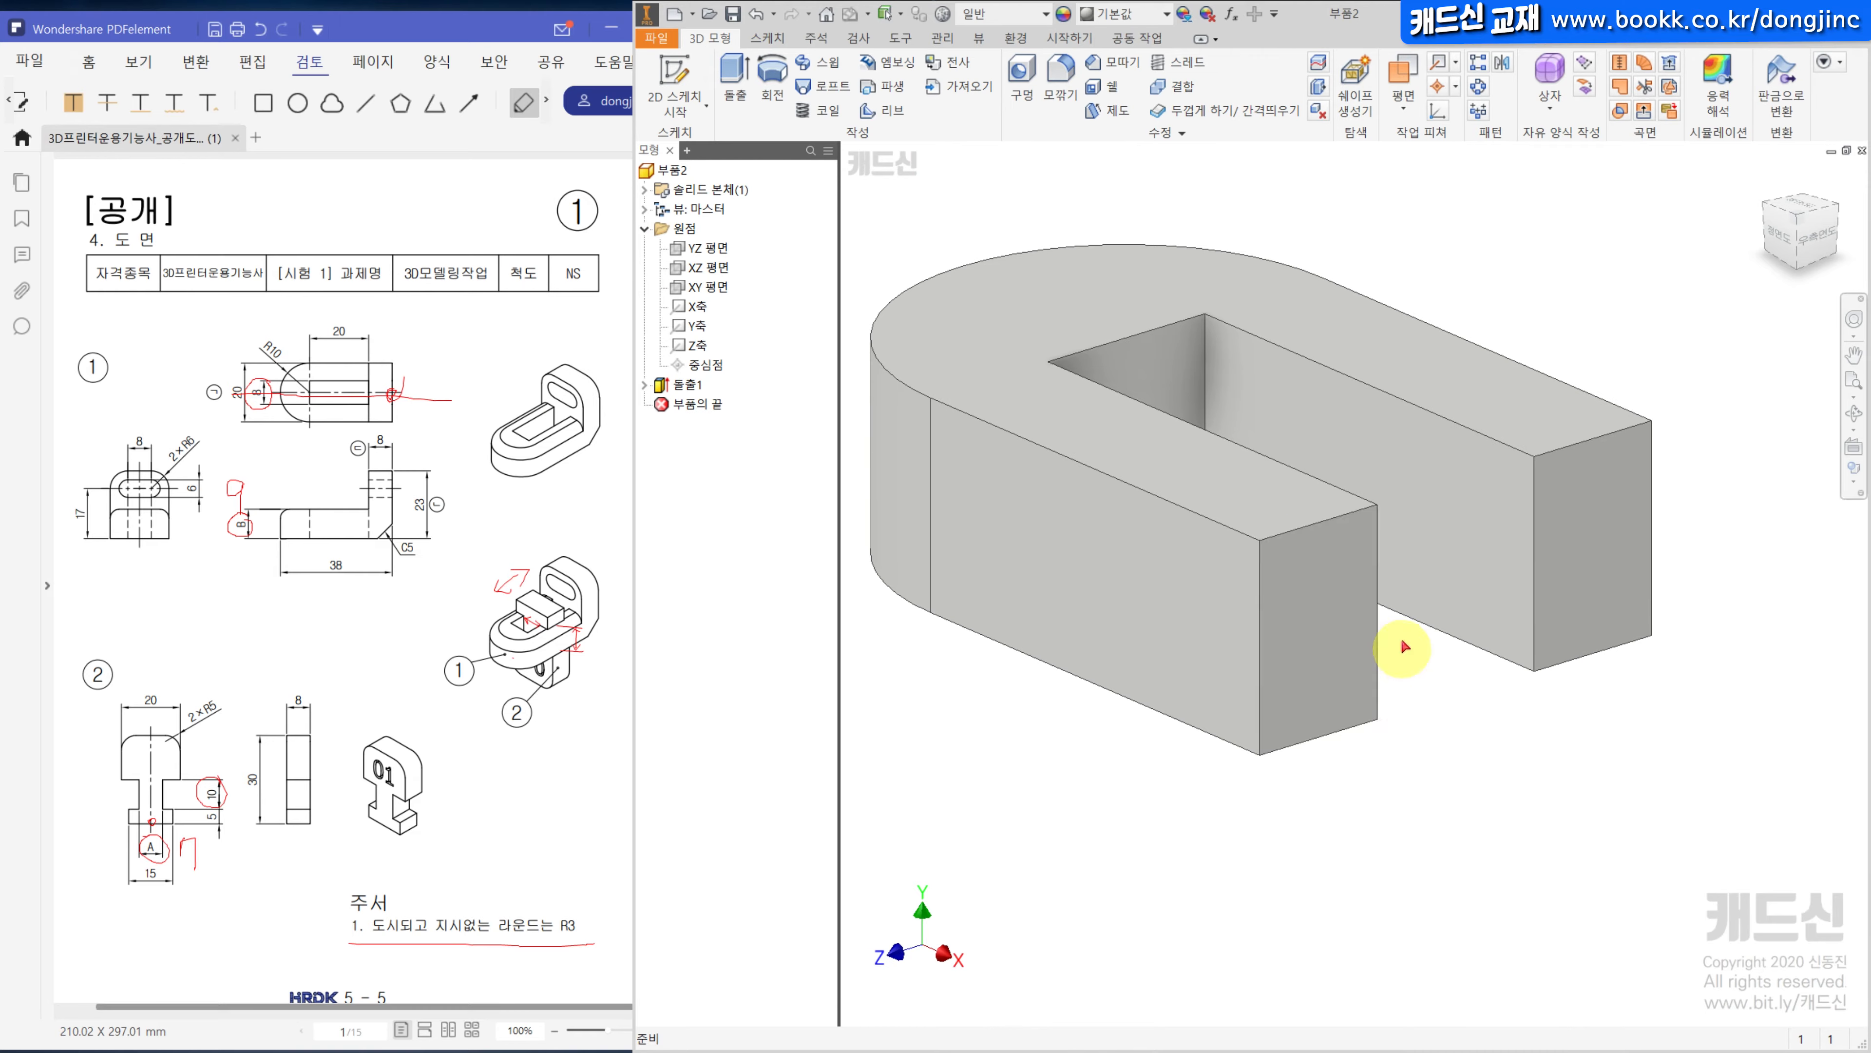
Start a sketch on the flat open end face and draw a two-point rectangle overlapping and rising above it.
{"action": "left_click", "coordinate": [1341, 622]}
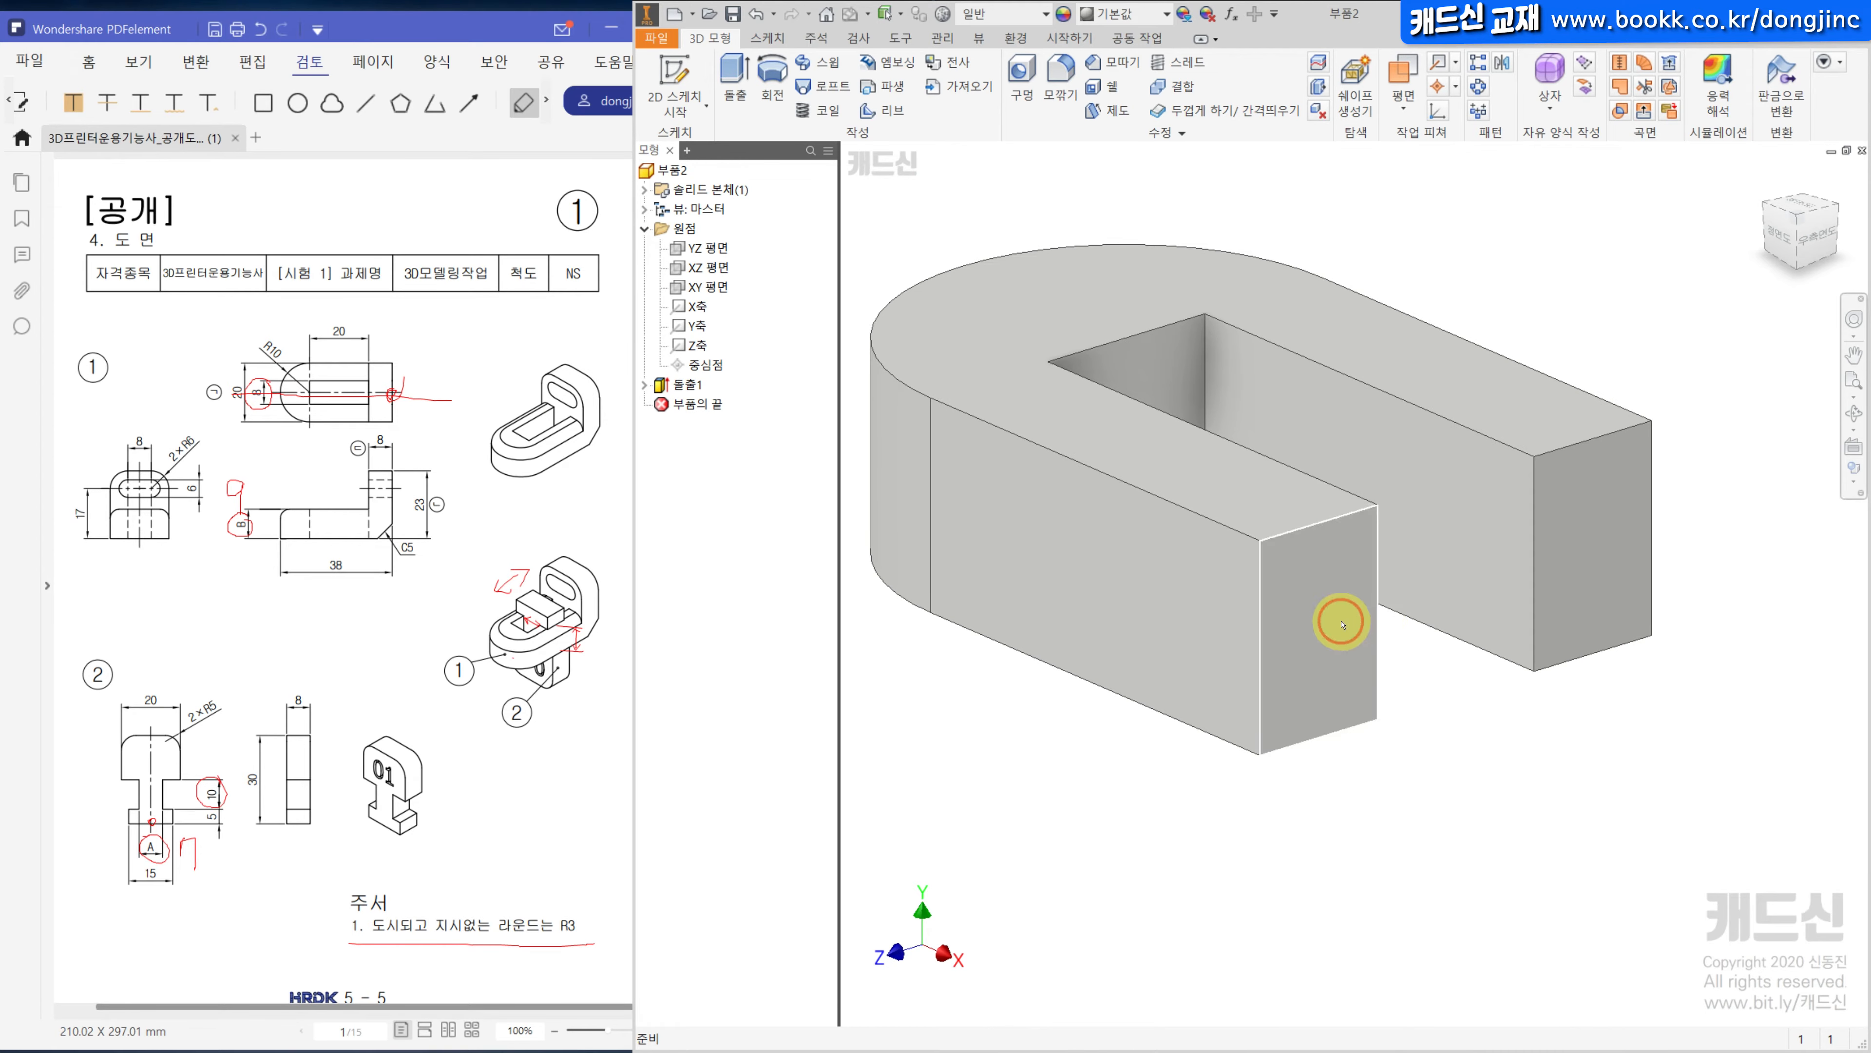
{"action": "left_click", "coordinate": [685, 69]}
{"action": "left_click", "coordinate": [863, 109]}
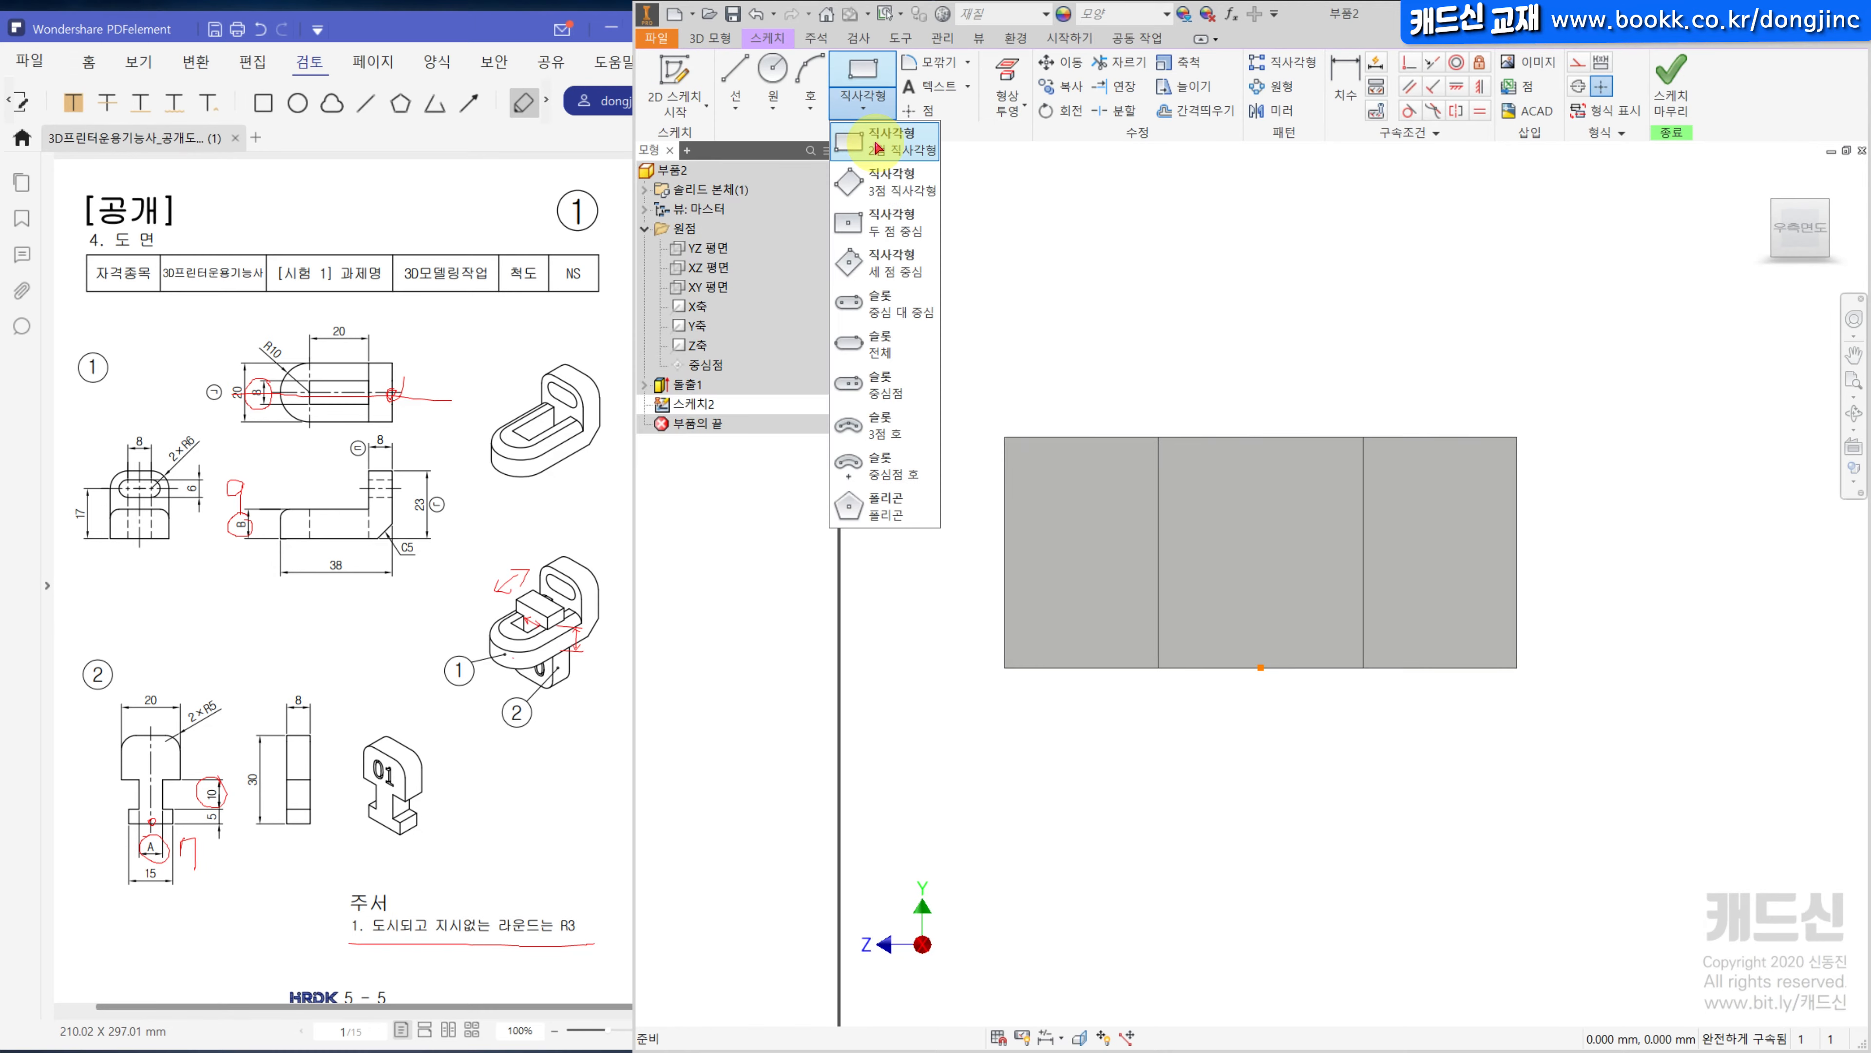
{"action": "left_click", "coordinate": [879, 148]}
{"action": "left_click", "coordinate": [1033, 221]}
{"action": "left_click", "coordinate": [1451, 526]}
Make the midpoint of the rectangle's lower edge coincident with the origin on the body's bottom edge.
{"action": "left_click", "coordinate": [1409, 62]}
{"action": "left_click", "coordinate": [1243, 528]}
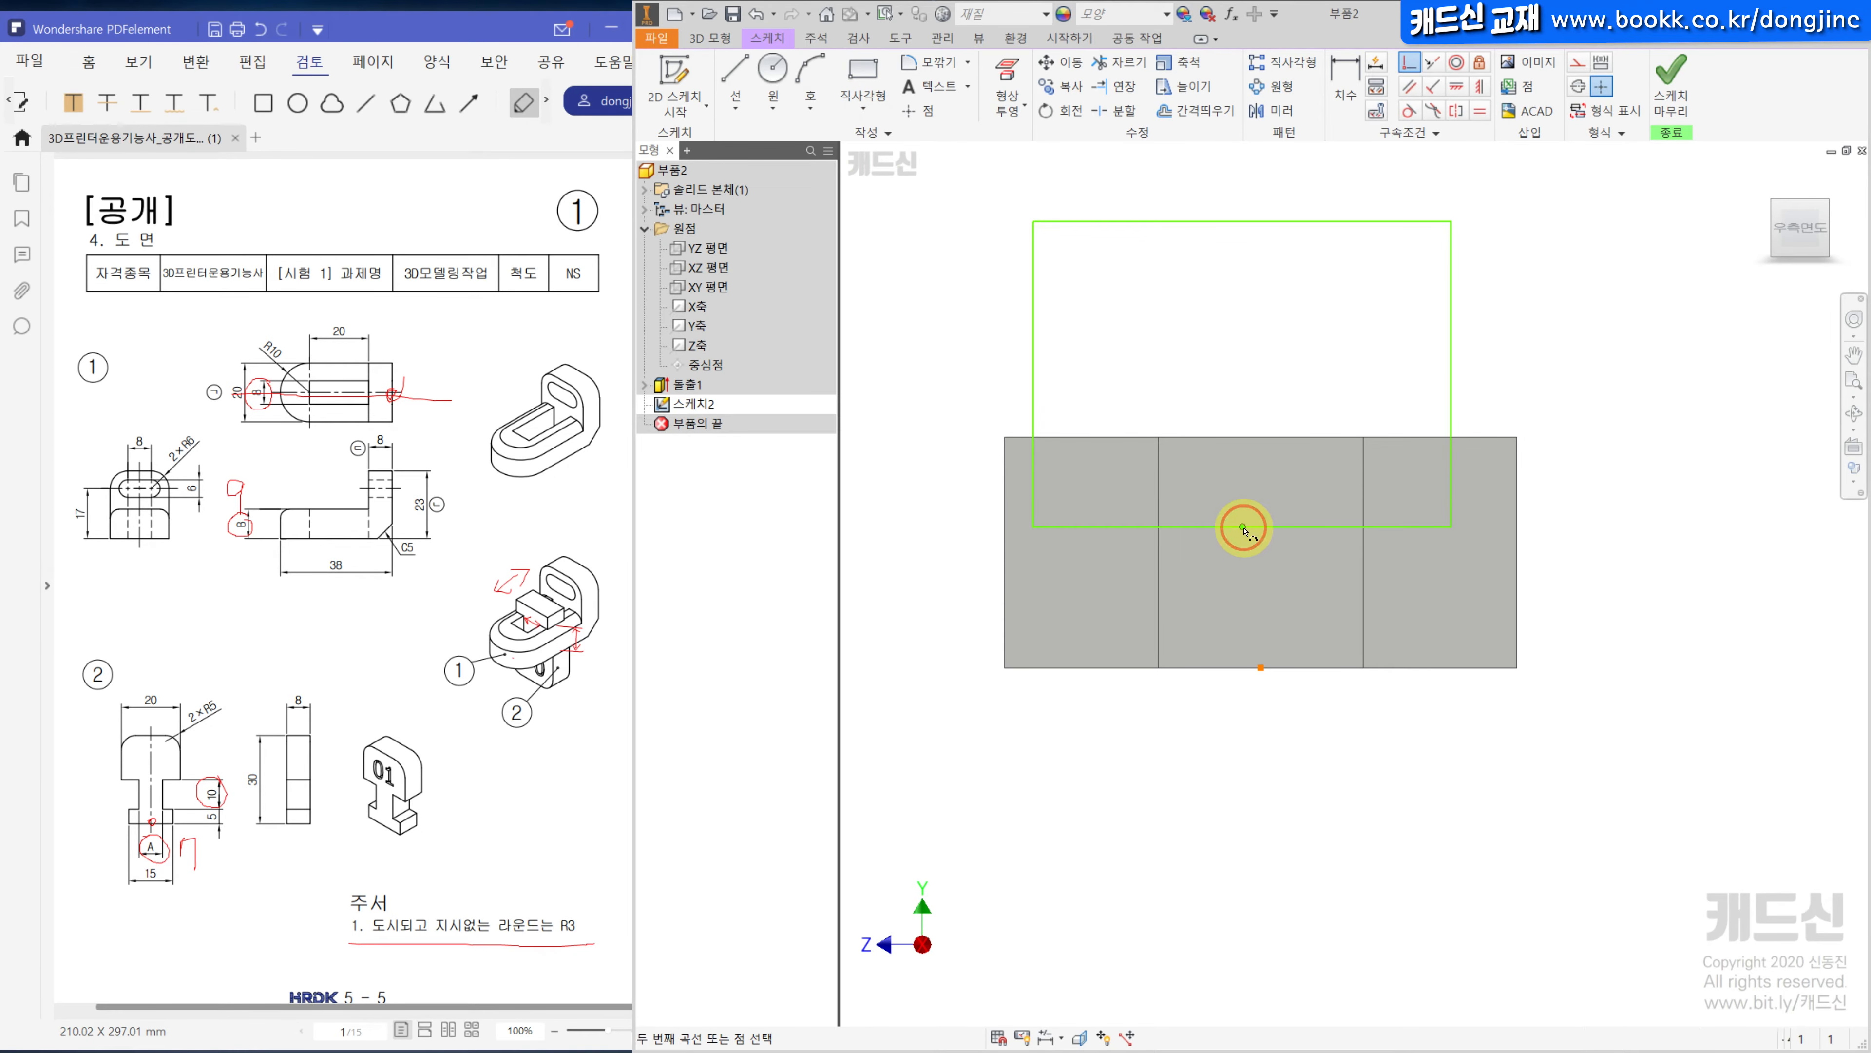
{"action": "left_click", "coordinate": [1261, 668]}
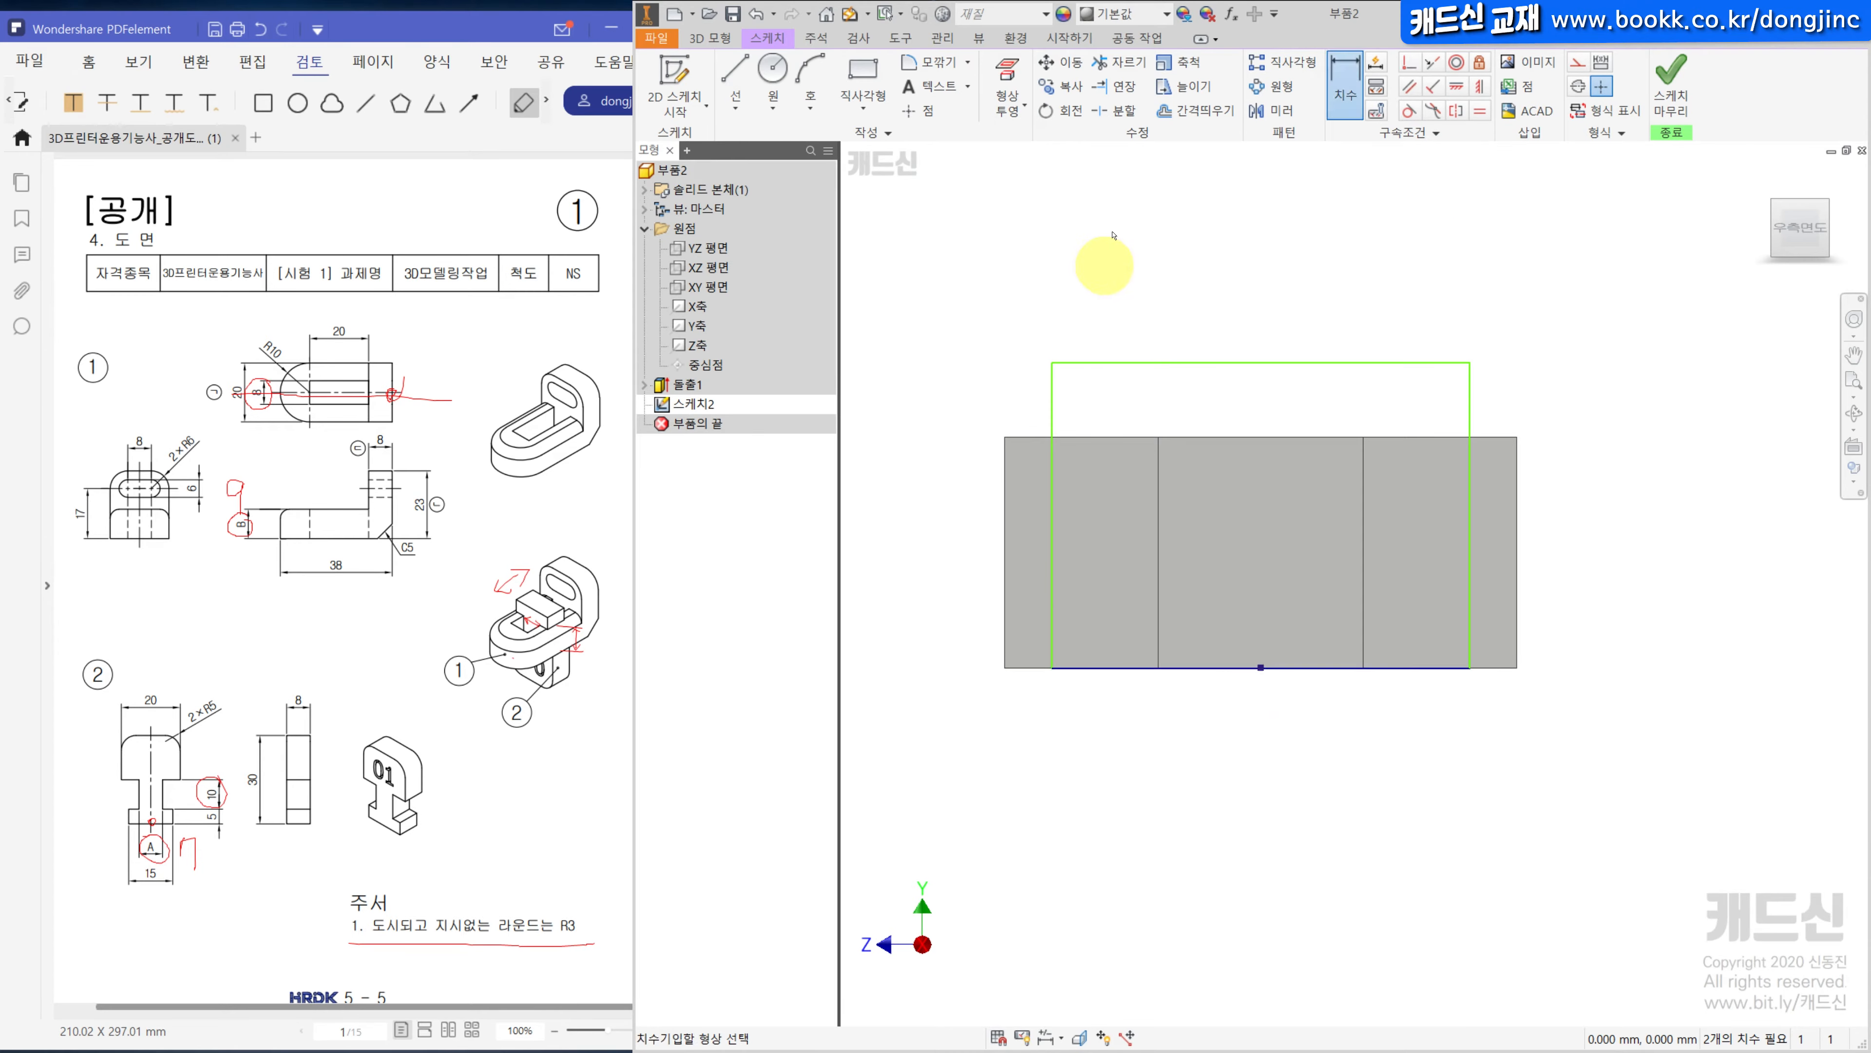
Project the body's left vertical edge into the sketch and make the rectangle's left side collinear with it.
{"action": "left_click", "coordinate": [1008, 73]}
{"action": "left_click", "coordinate": [1005, 443]}
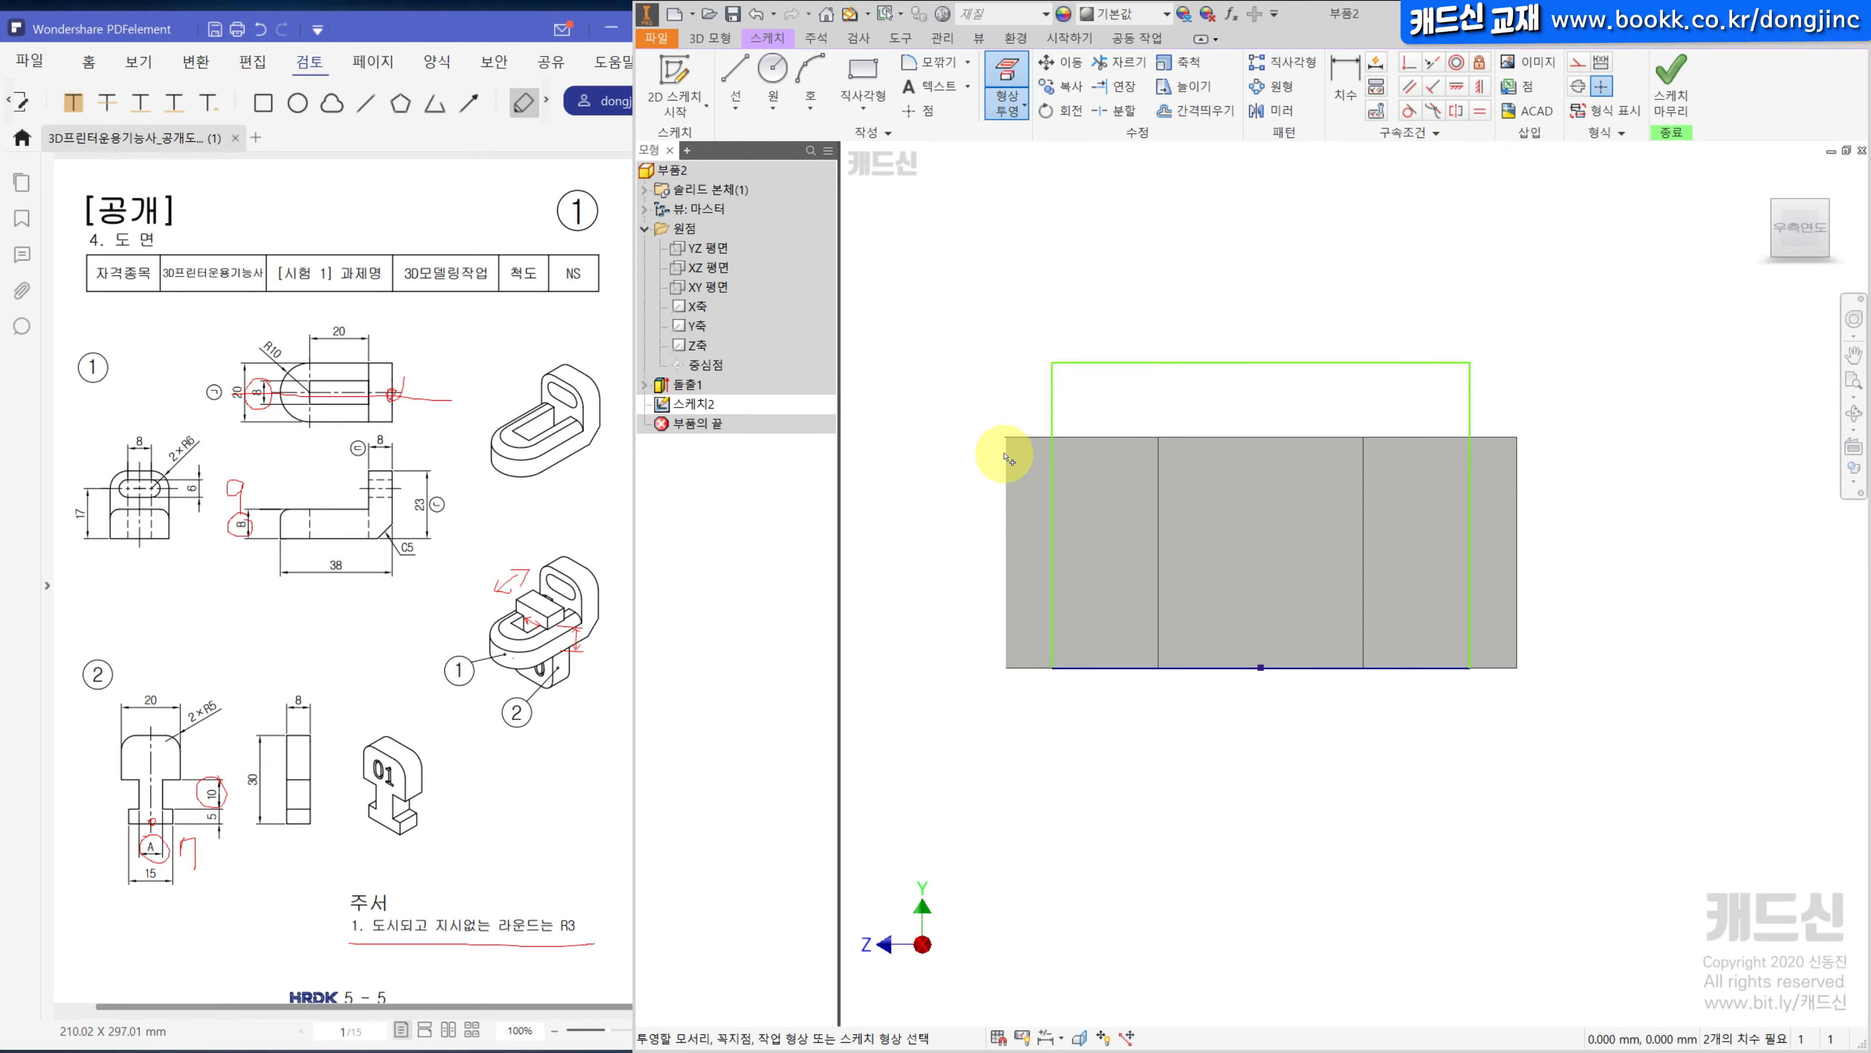
{"action": "left_click", "coordinate": [1432, 62]}
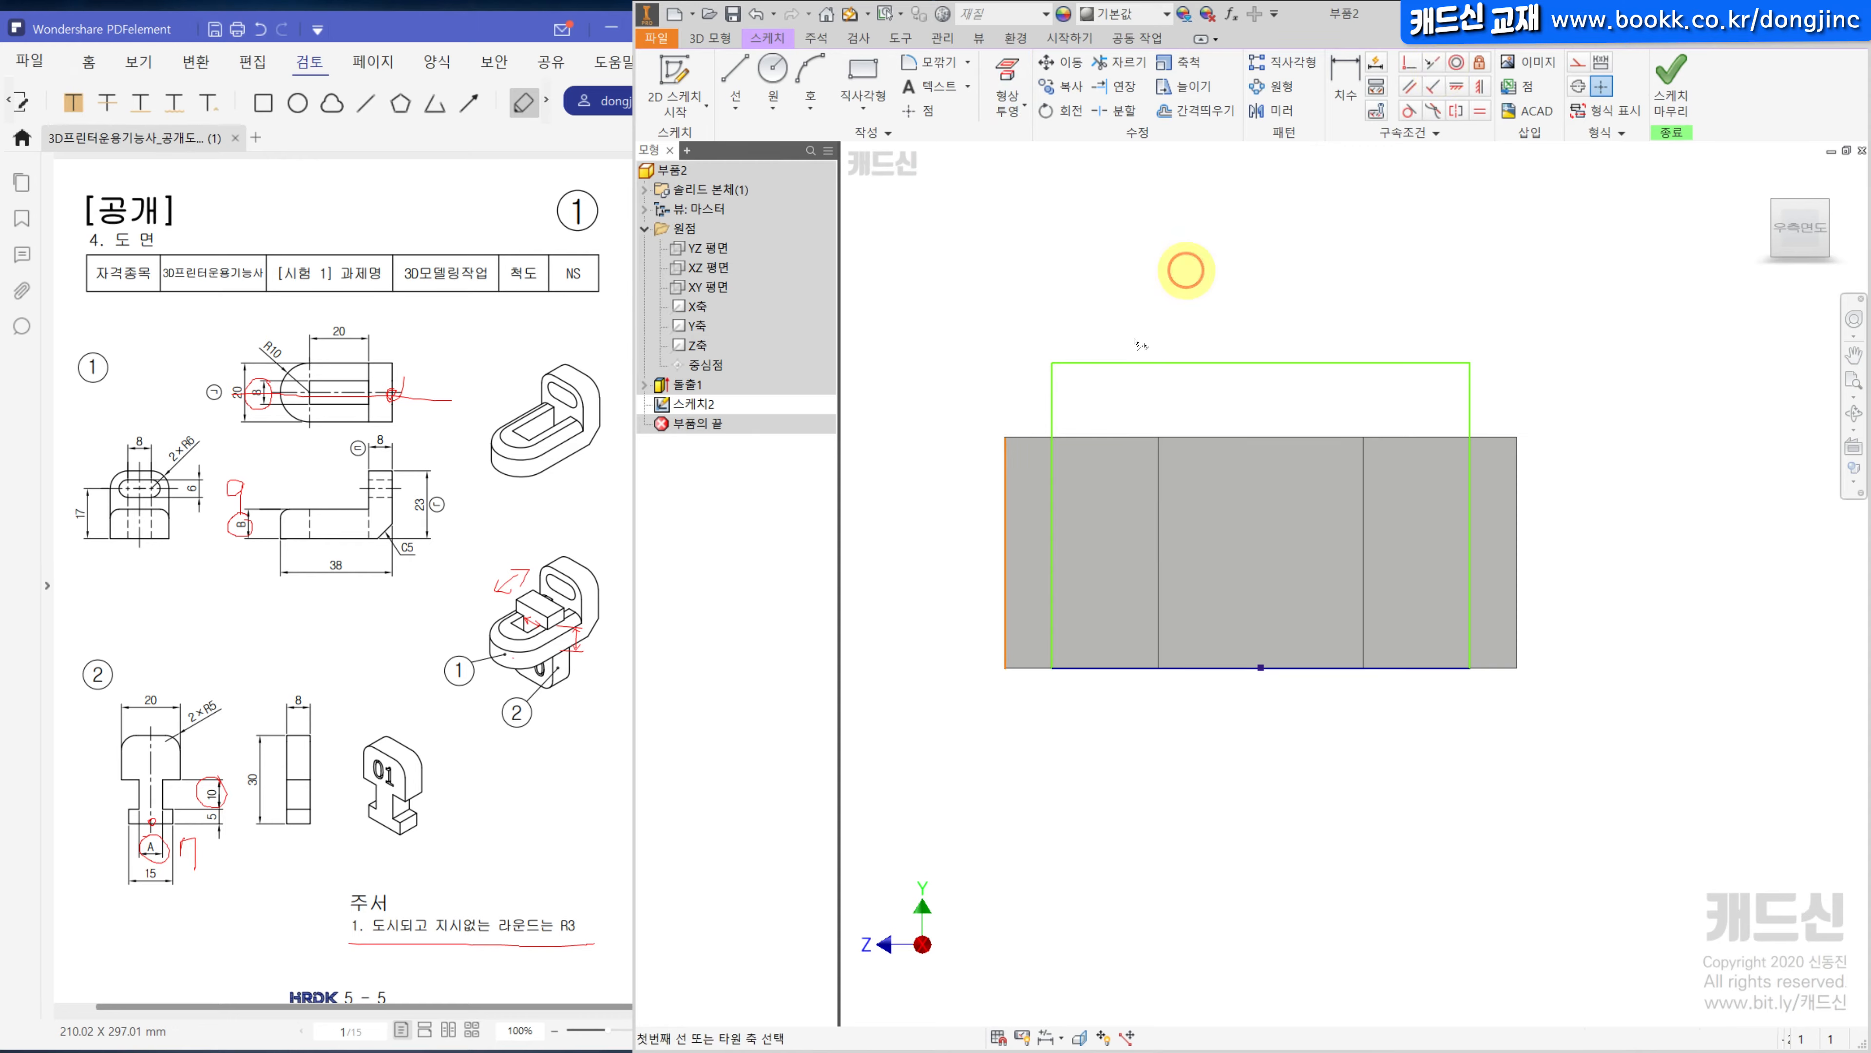
{"action": "left_click", "coordinate": [1003, 481]}
{"action": "left_click", "coordinate": [1051, 387]}
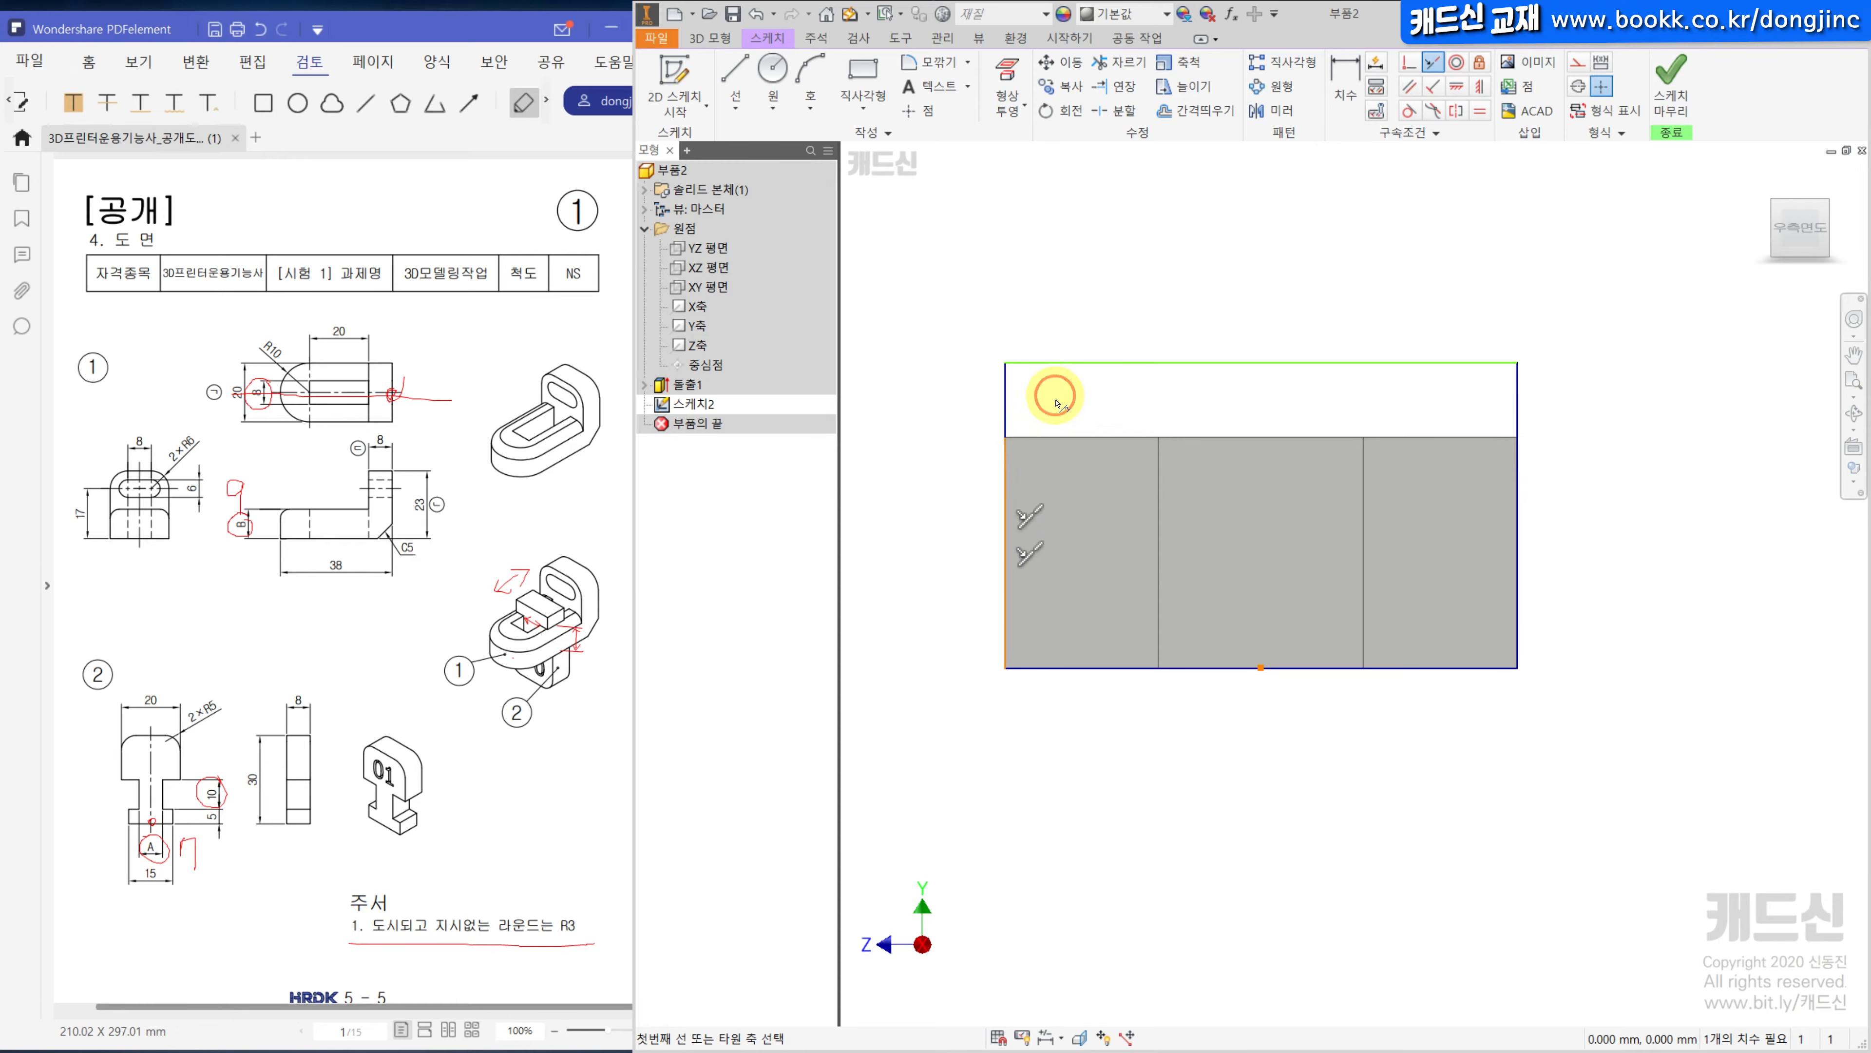
Dimension the rectangle's full height and set it to 23 mm.
{"action": "middle_click_drag", "start_coordinate": [1383, 456], "coordinate": [1315, 472]}
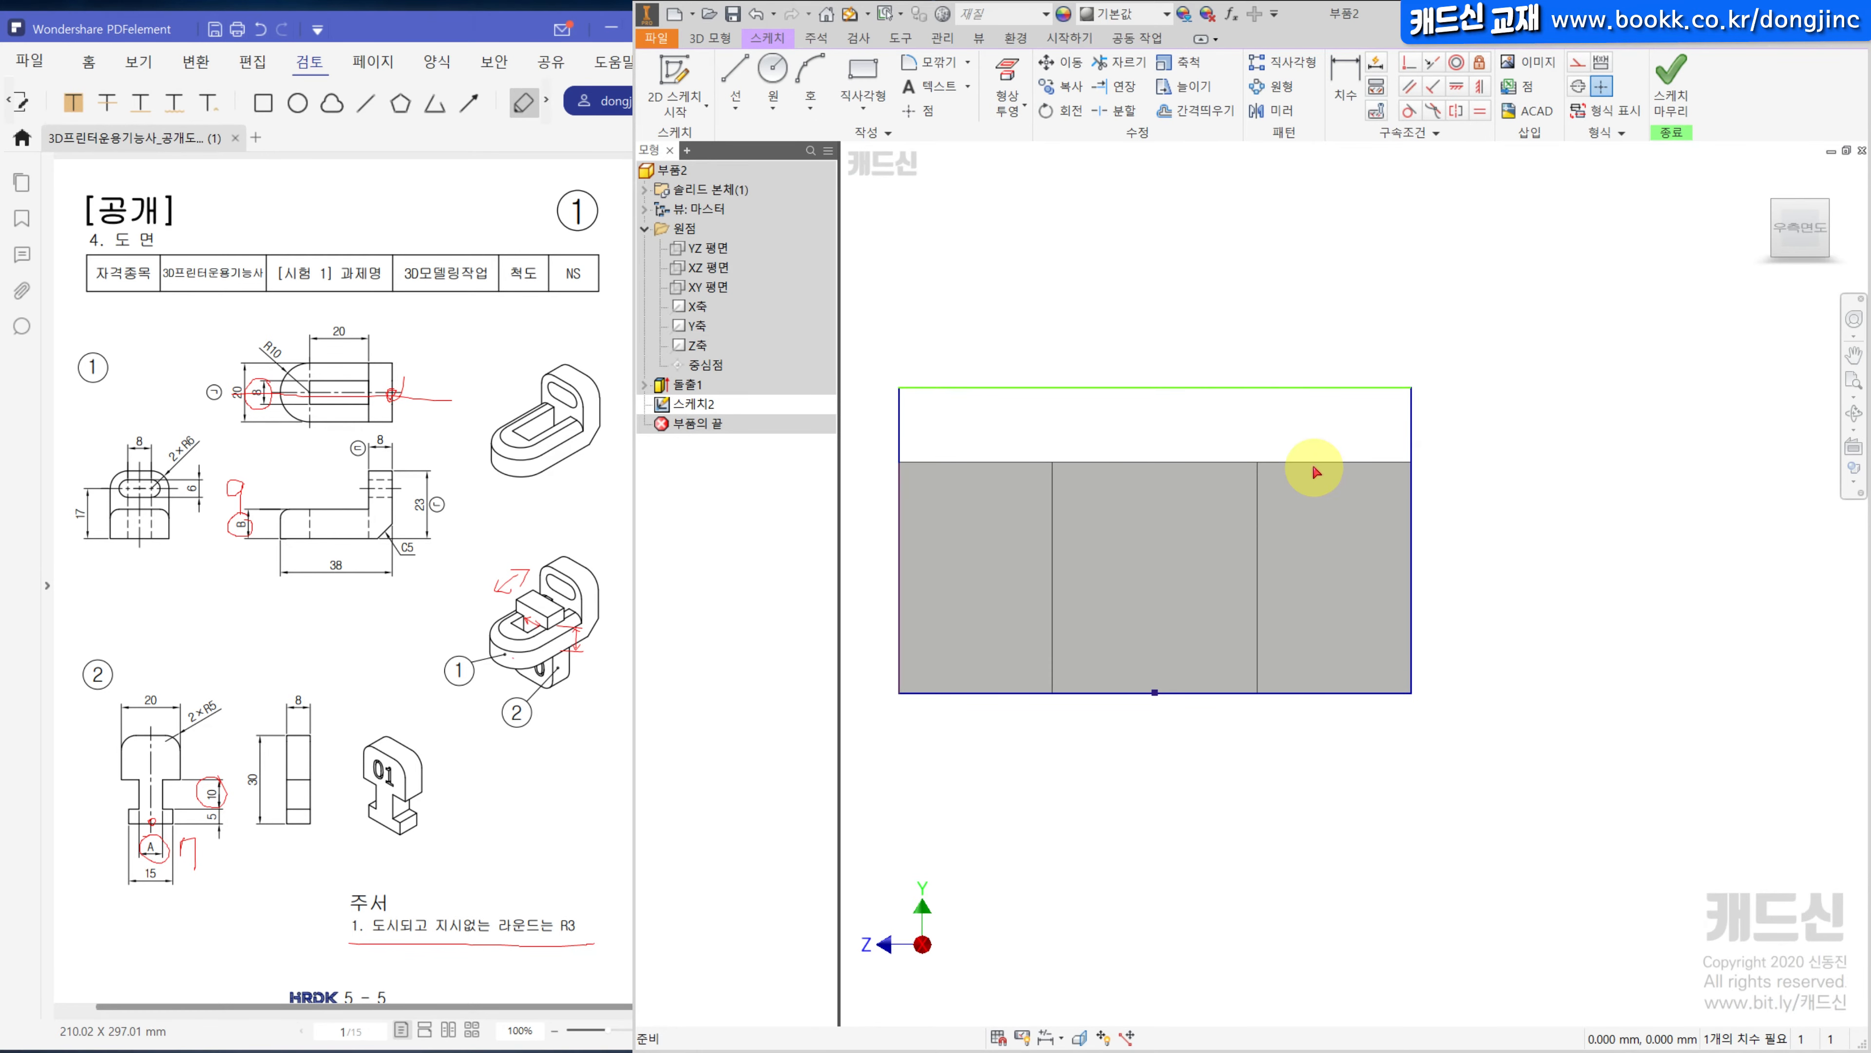
{"action": "key", "text": "d"}
{"action": "left_click", "coordinate": [1409, 427]}
{"action": "left_click", "coordinate": [1528, 503]}
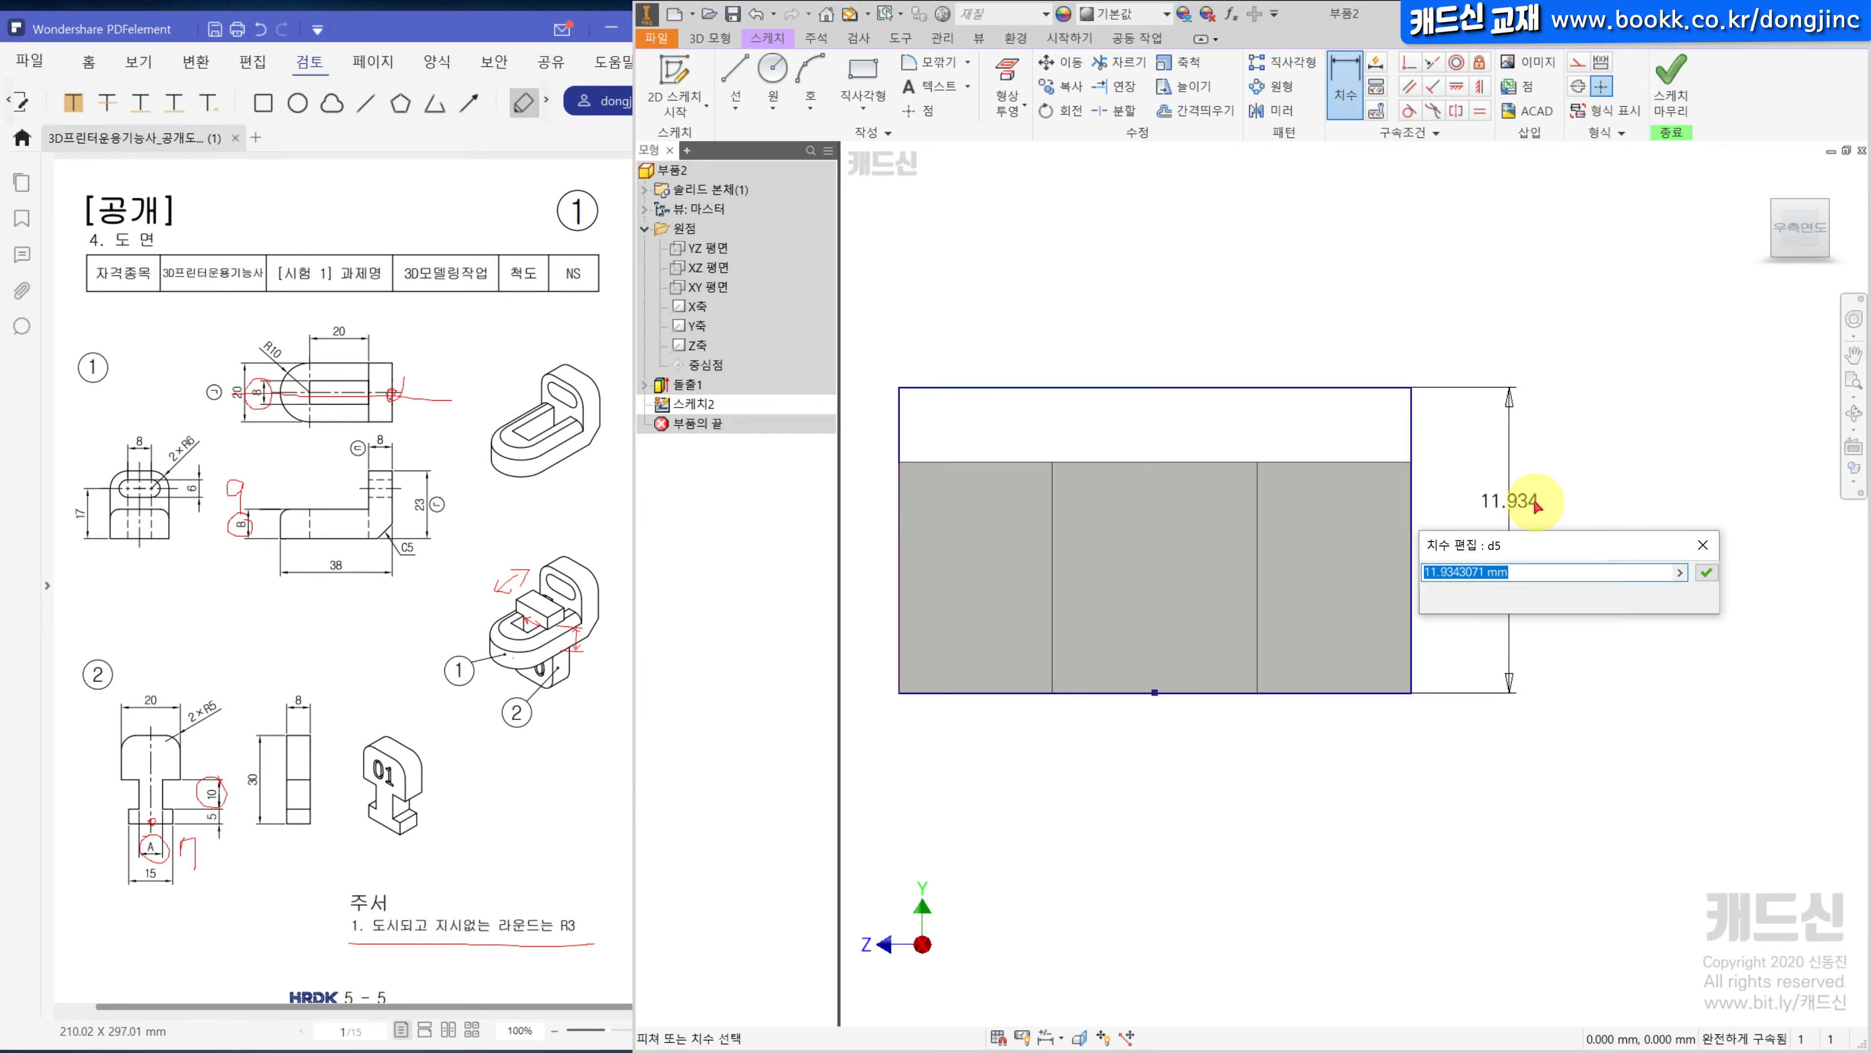
{"action": "type", "text": "23"}
{"action": "key", "text": "Return"}
{"action": "scroll", "coordinate": [1286, 336], "scroll_direction": "down", "scroll_amount": 3}
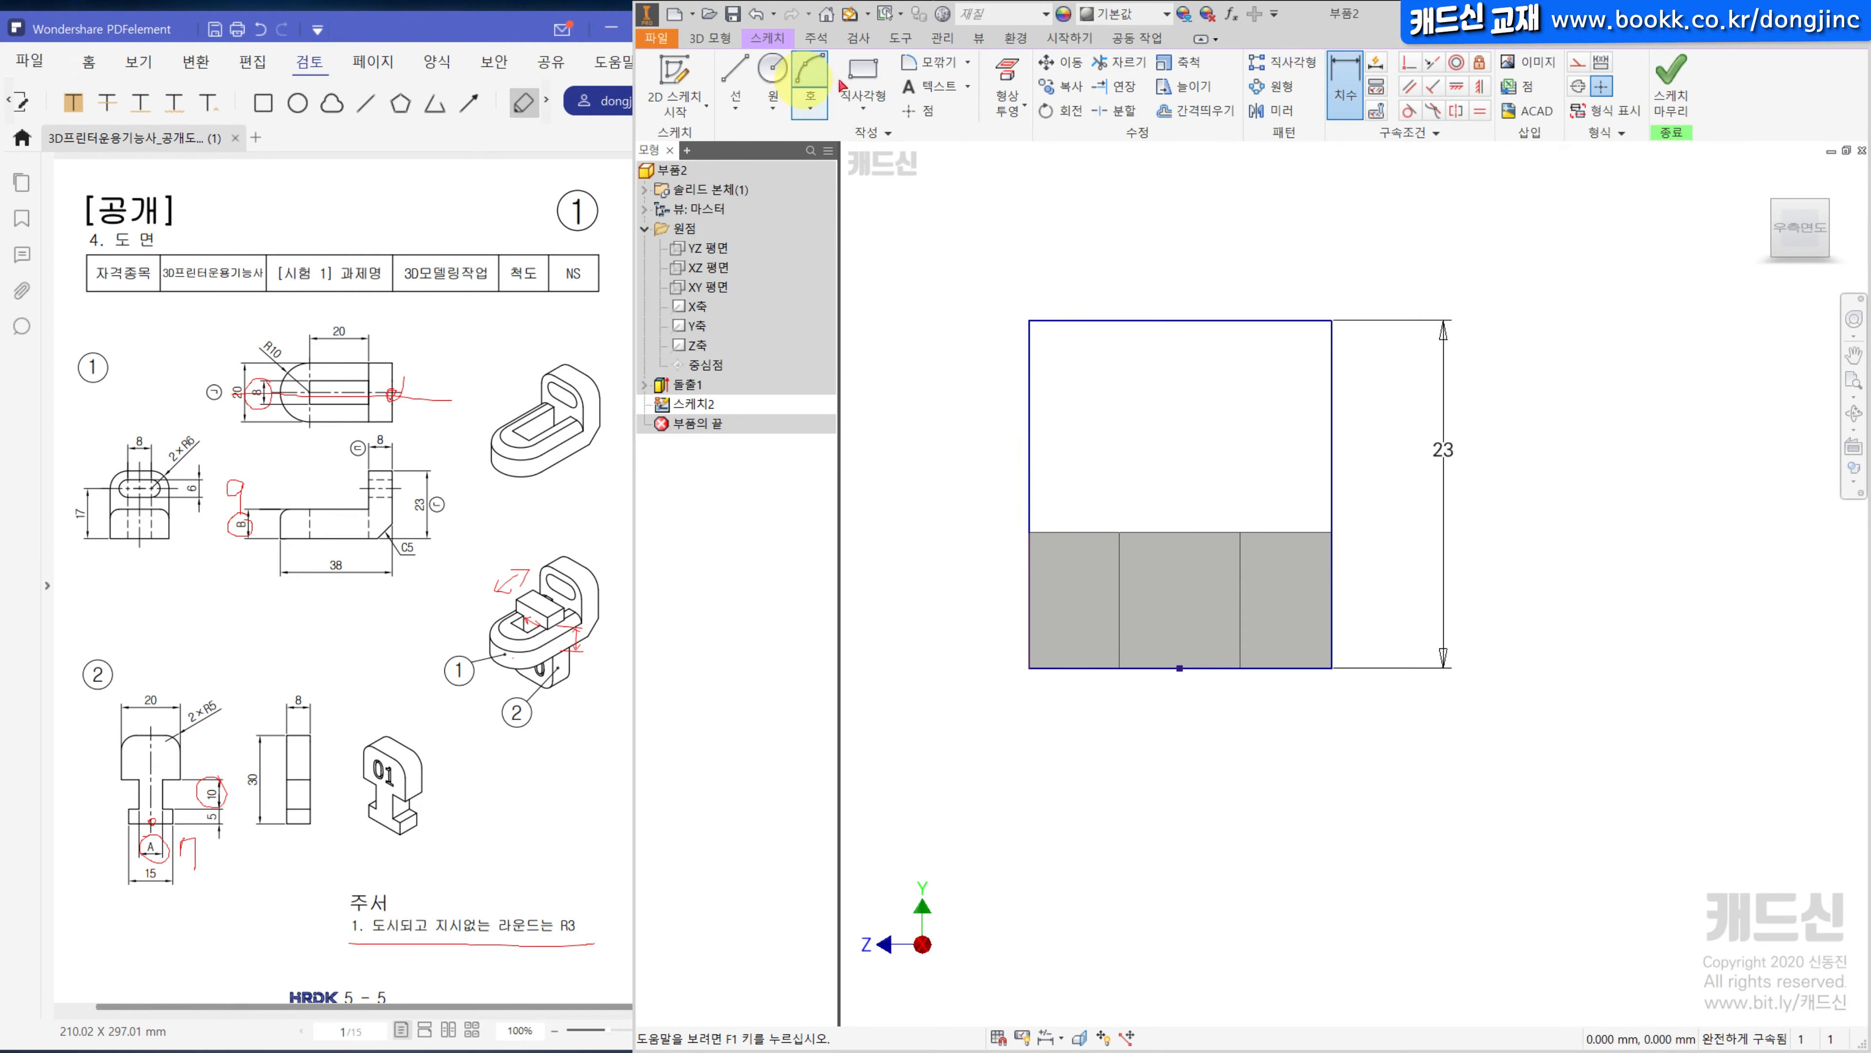
Draw a horizontal centre-point slot in the upper part of the rectangle, 6 mm wide.
{"action": "left_click", "coordinate": [862, 105]}
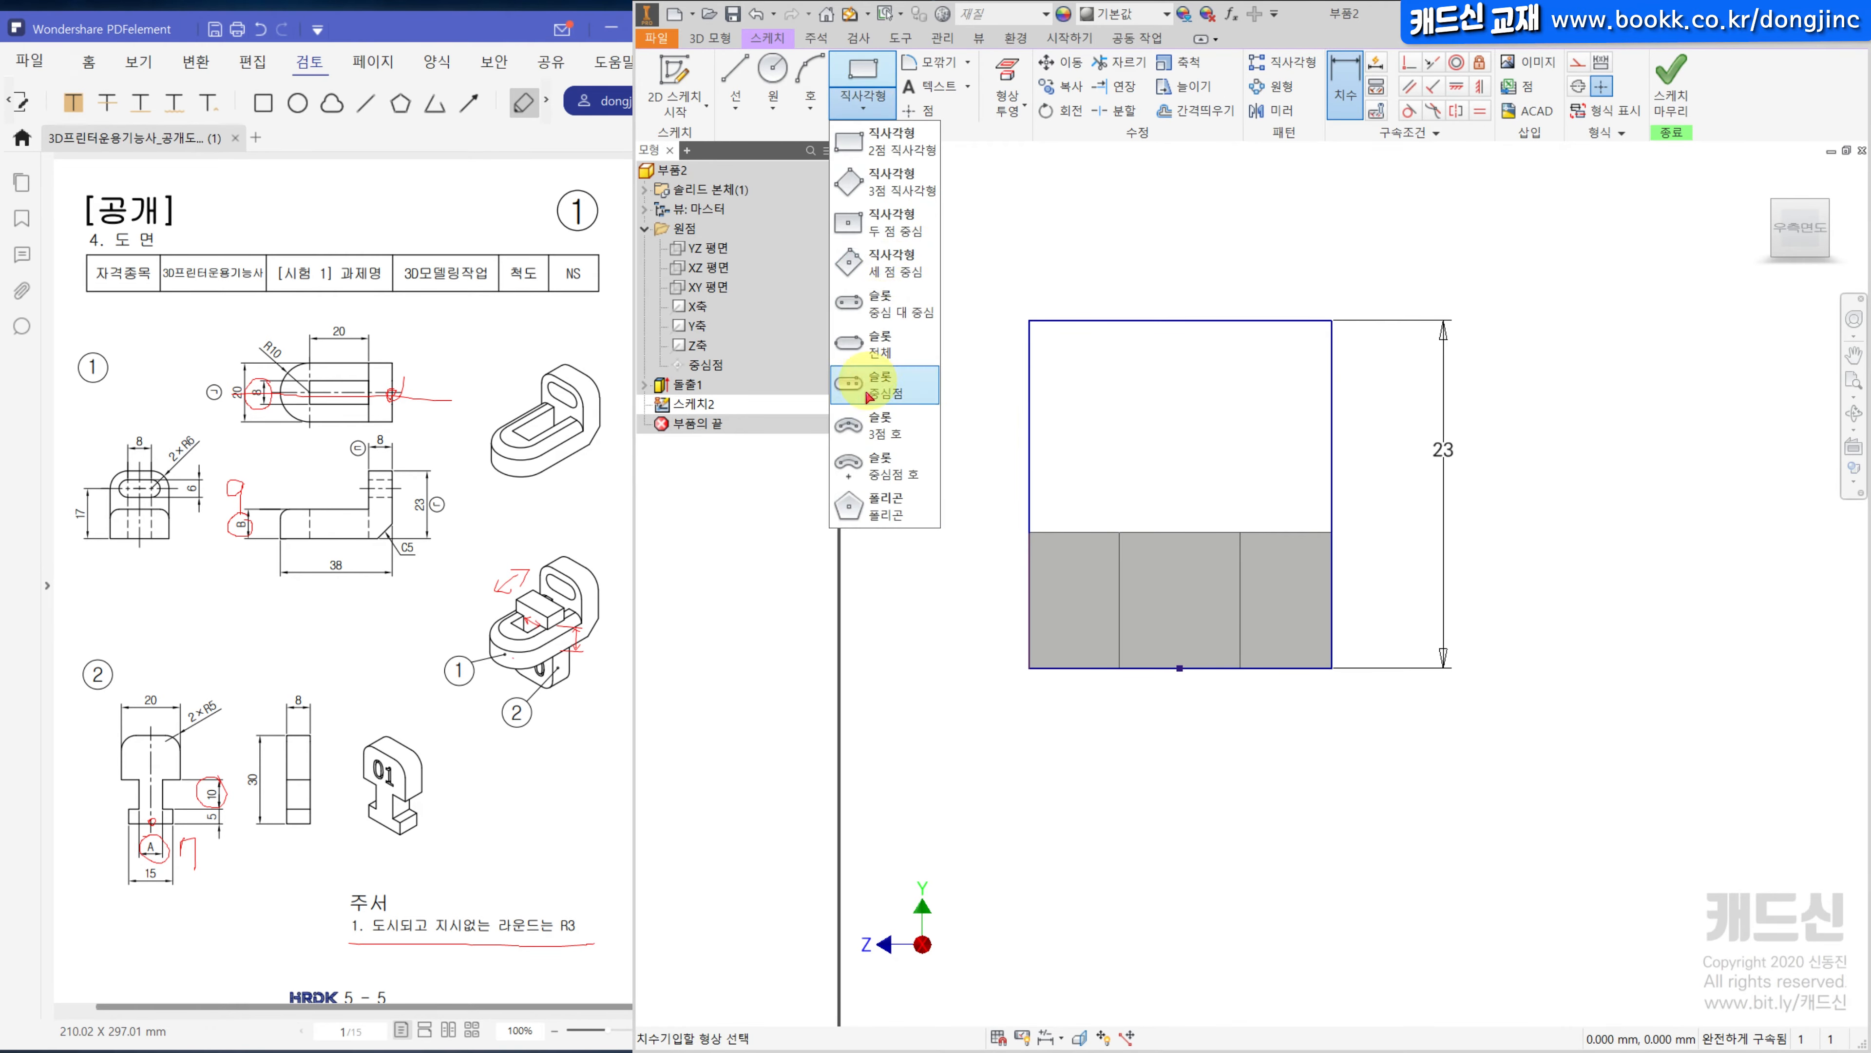
{"action": "left_click", "coordinate": [884, 387]}
{"action": "left_click", "coordinate": [1097, 392]}
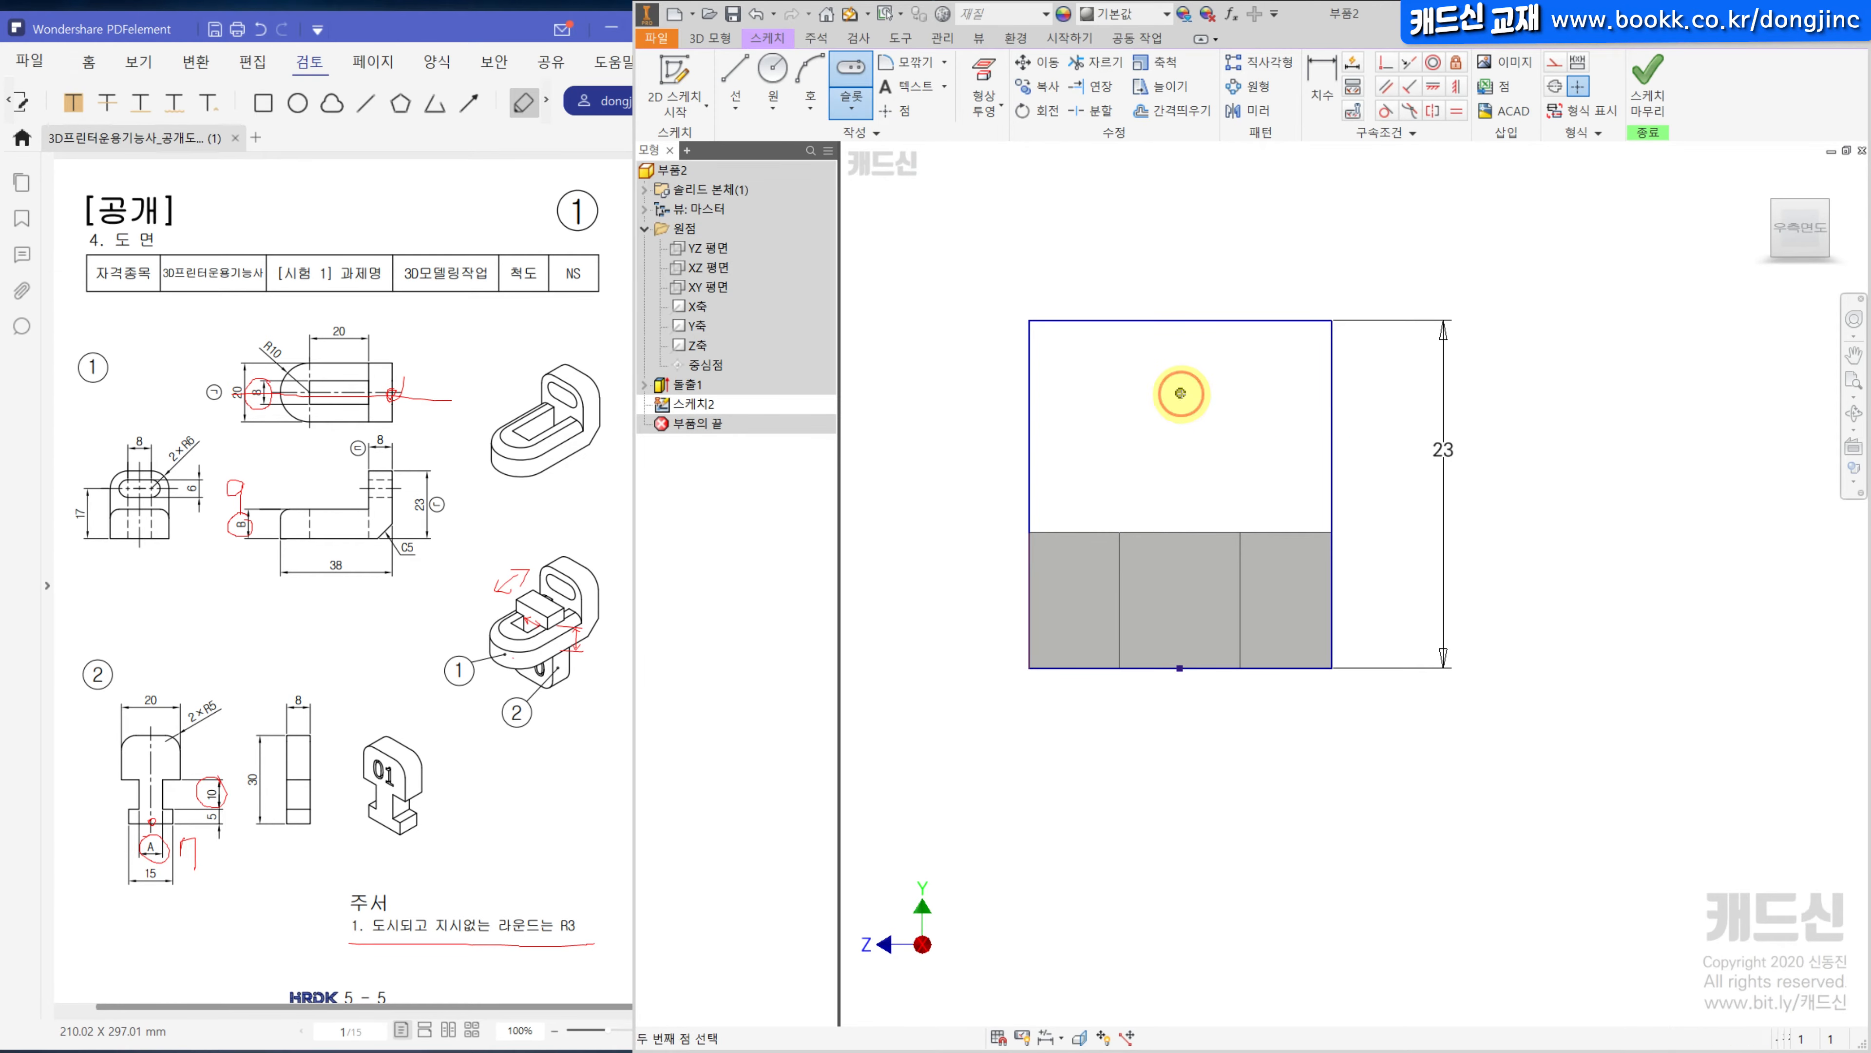
{"action": "left_click", "coordinate": [1263, 391]}
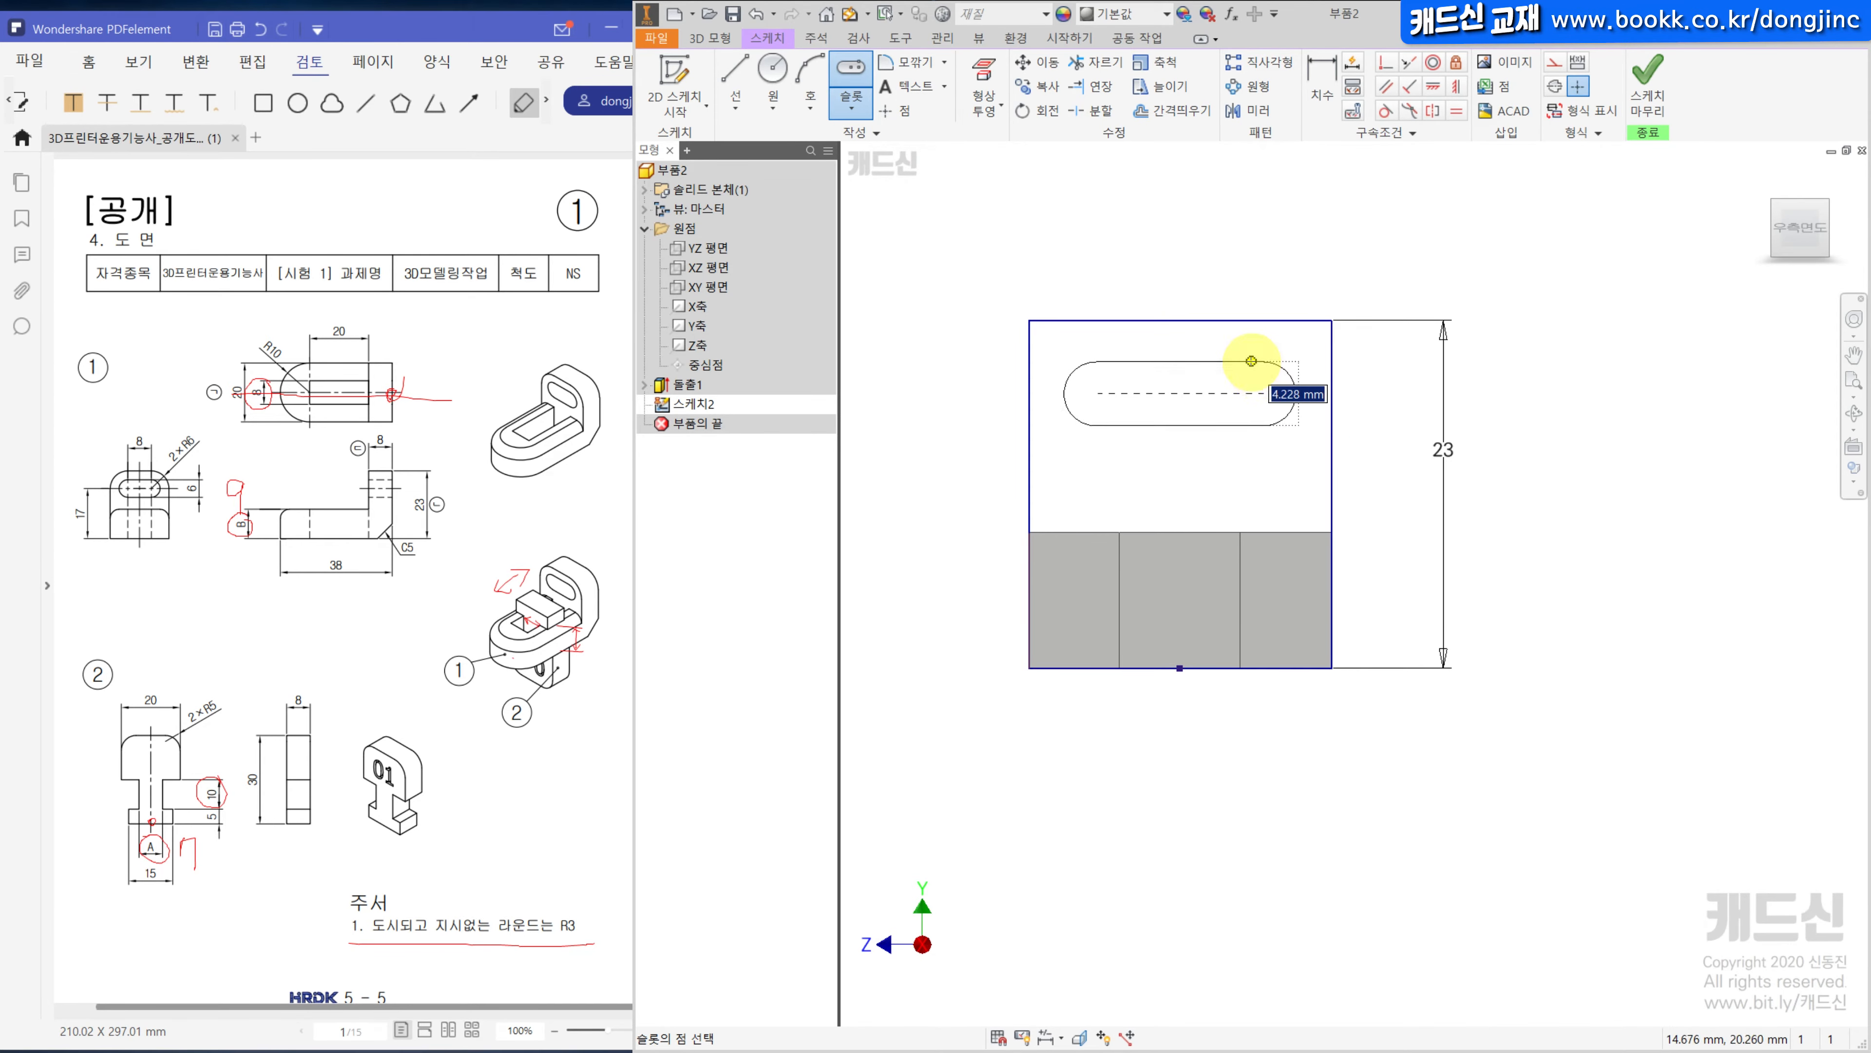
{"action": "type", "text": "6"}
{"action": "key", "text": "Return"}
Align the slot's centre point vertically with the midpoint of the rectangle's lower edge.
{"action": "left_click", "coordinate": [1433, 86]}
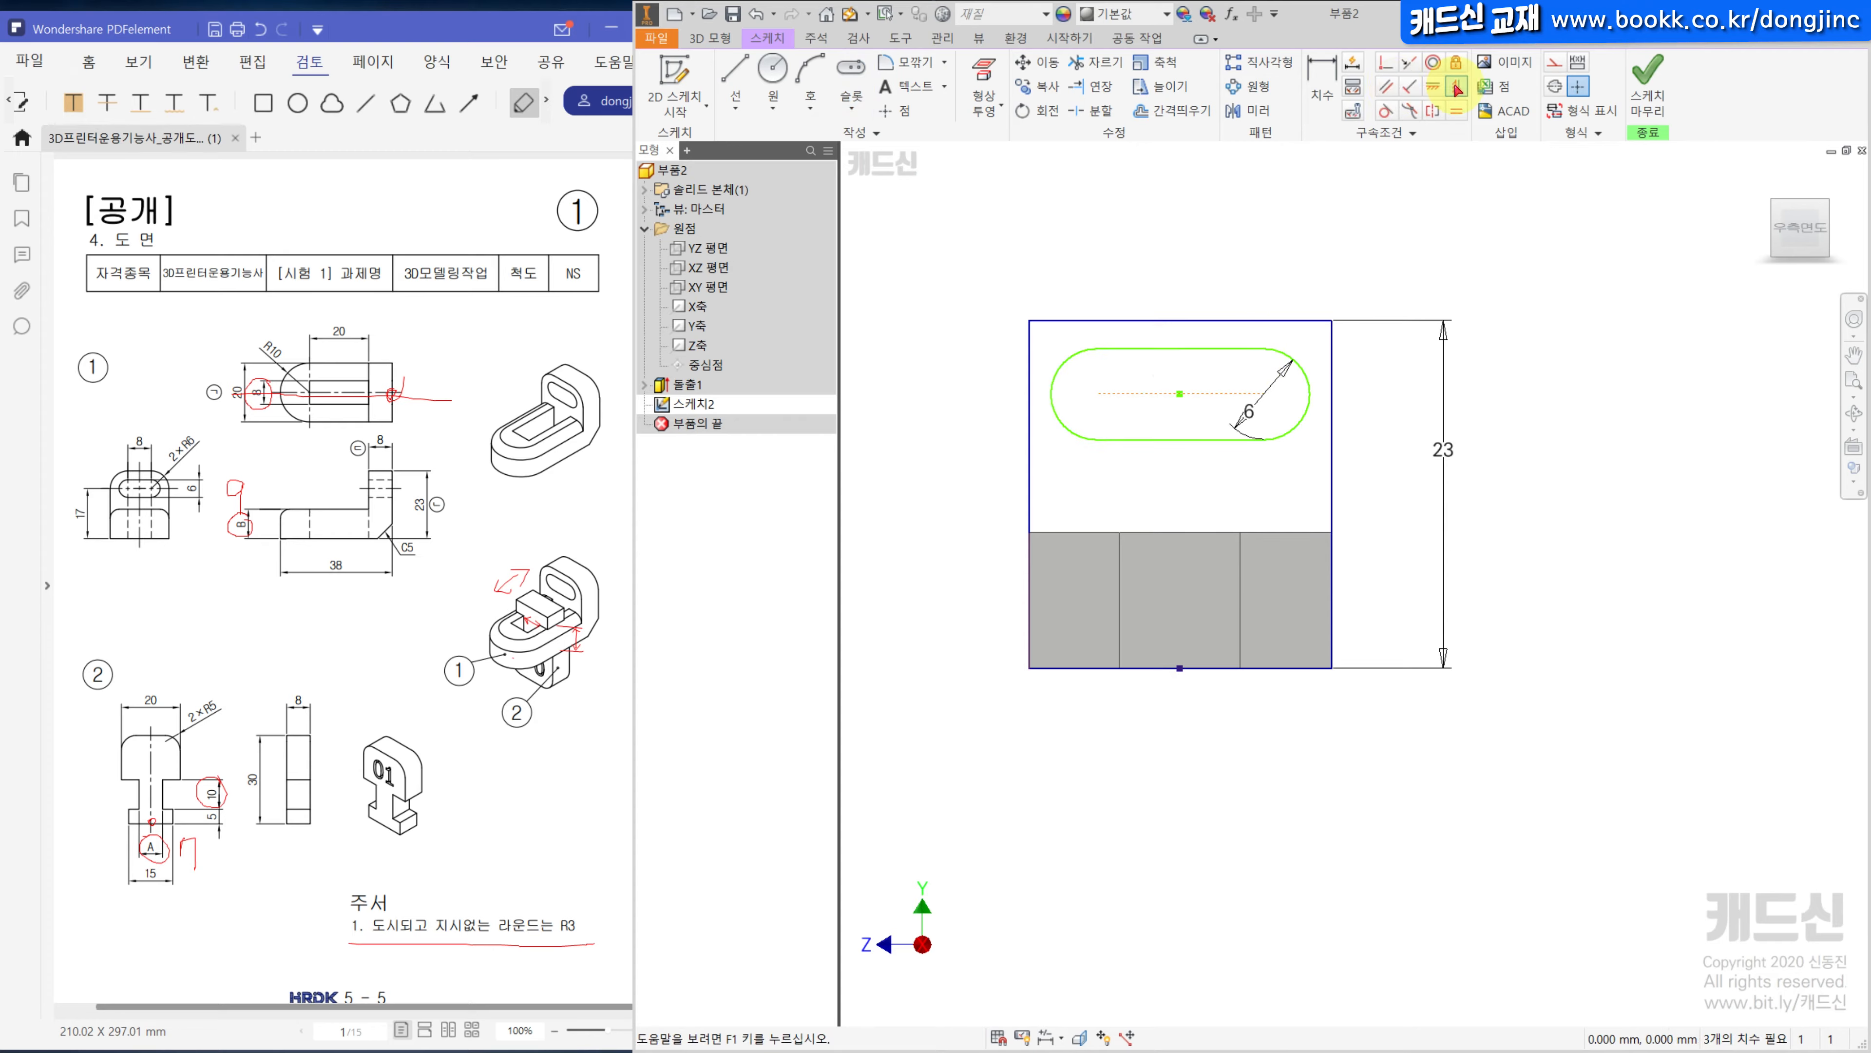
{"action": "left_click", "coordinate": [1179, 393]}
{"action": "left_click", "coordinate": [1180, 668]}
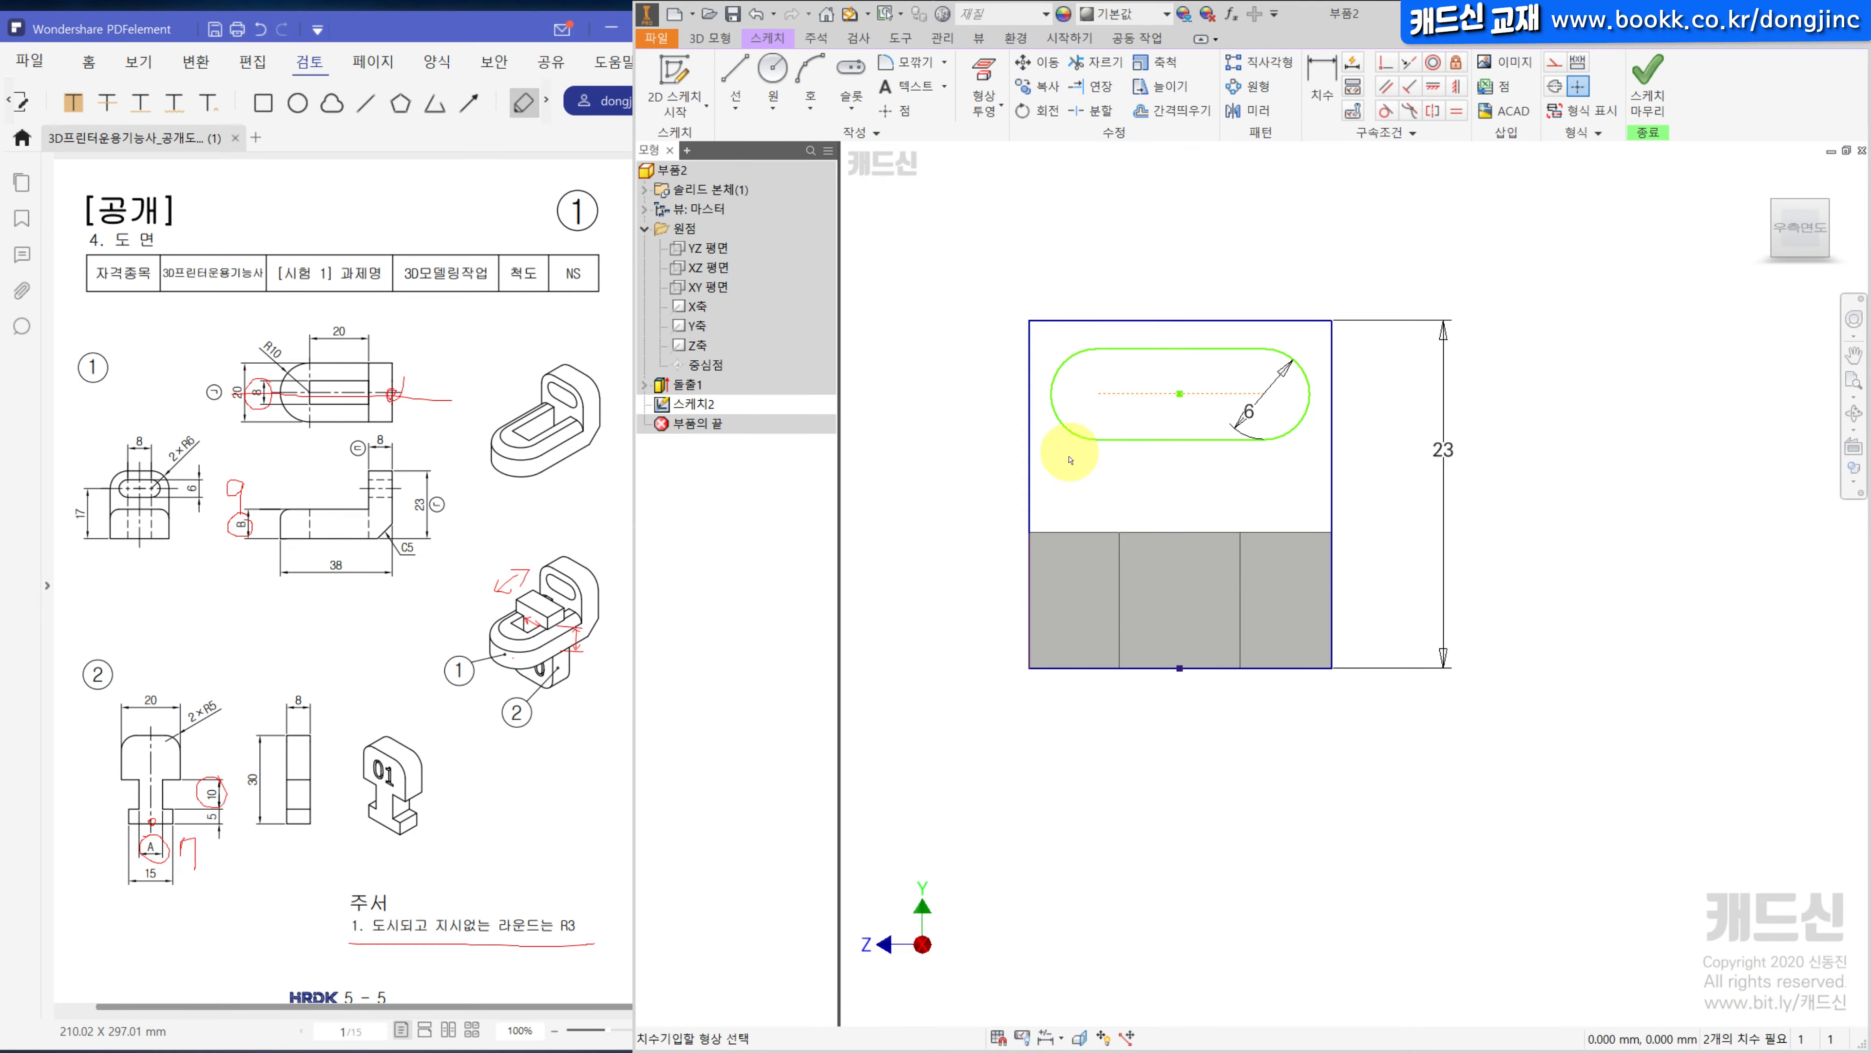
Dimension the slot's centreline 17 mm above the rectangle's lower edge.
{"action": "key", "text": "d"}
{"action": "left_click", "coordinate": [1062, 422]}
{"action": "left_click", "coordinate": [1069, 667]}
{"action": "left_click", "coordinate": [848, 608]}
{"action": "type", "text": "17"}
{"action": "key", "text": "Return"}
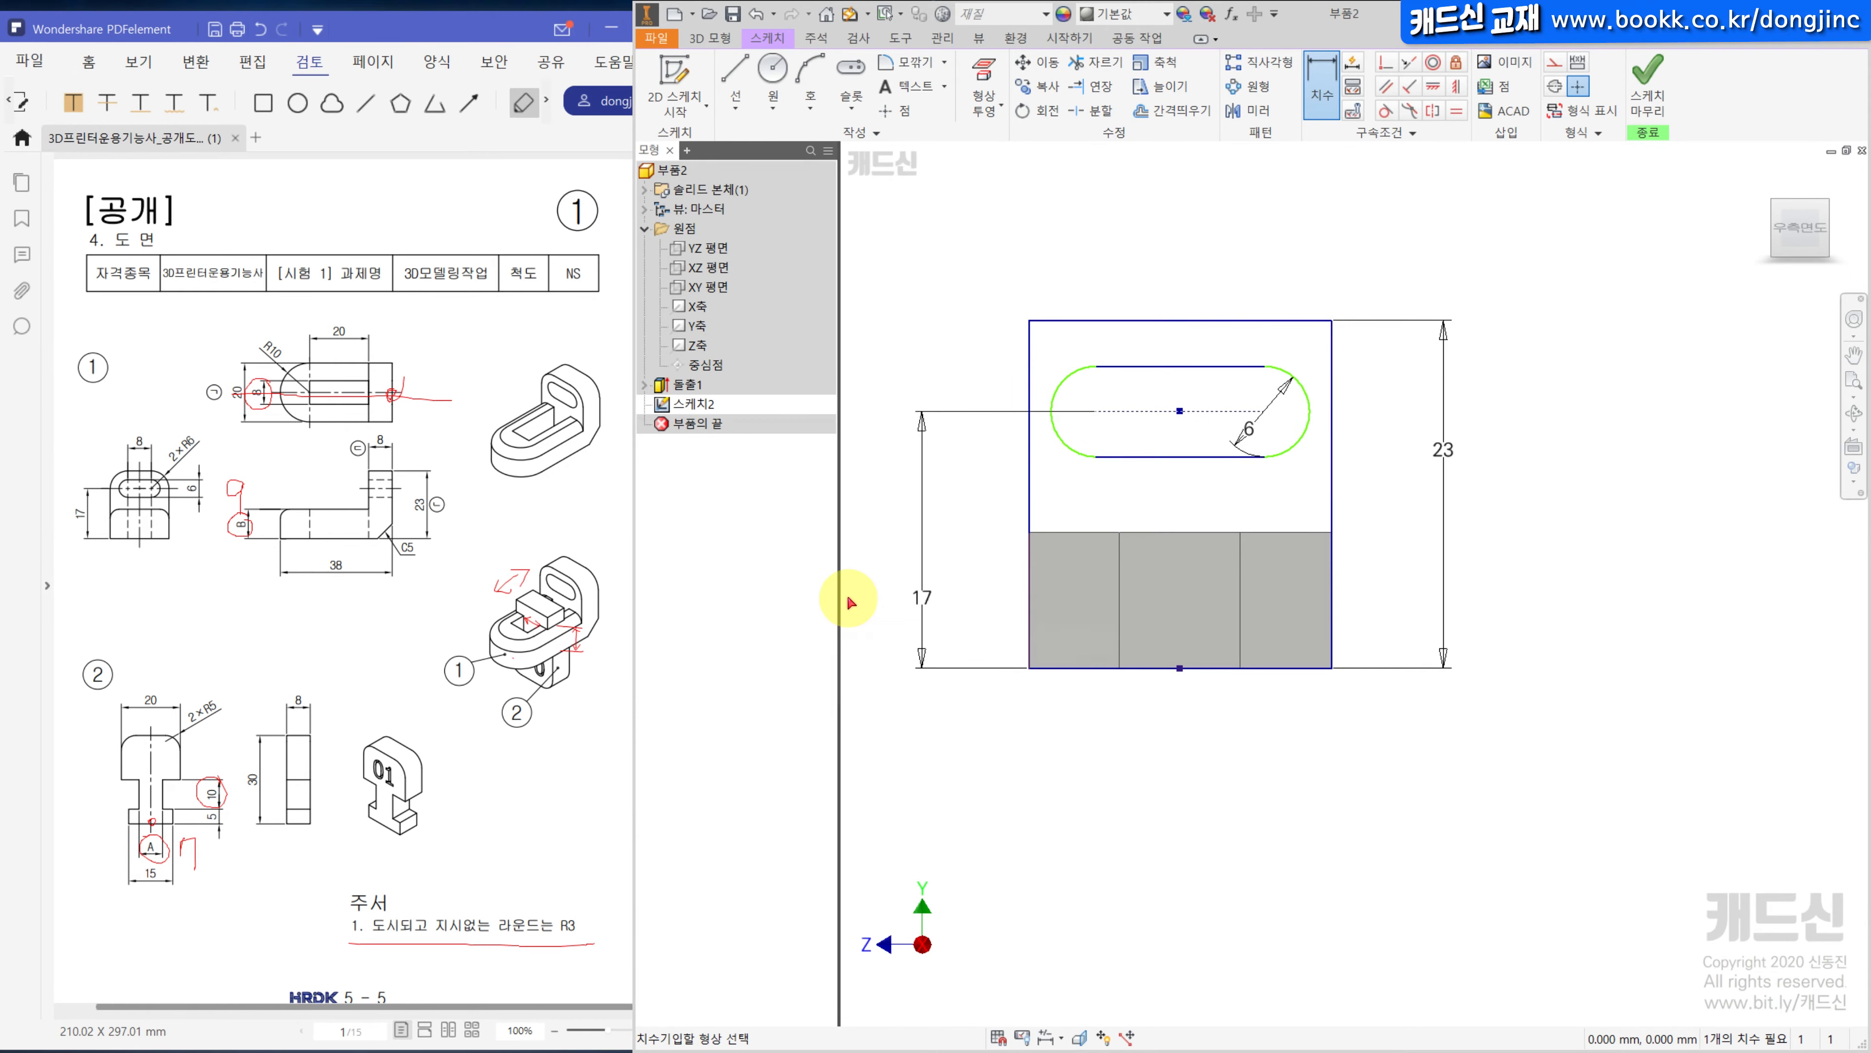
Set the length of the slot's straight upper side to 8 mm.
{"action": "left_click", "coordinate": [1197, 366]}
{"action": "left_click", "coordinate": [1208, 300]}
{"action": "type", "text": "8"}
{"action": "key", "text": "Return"}
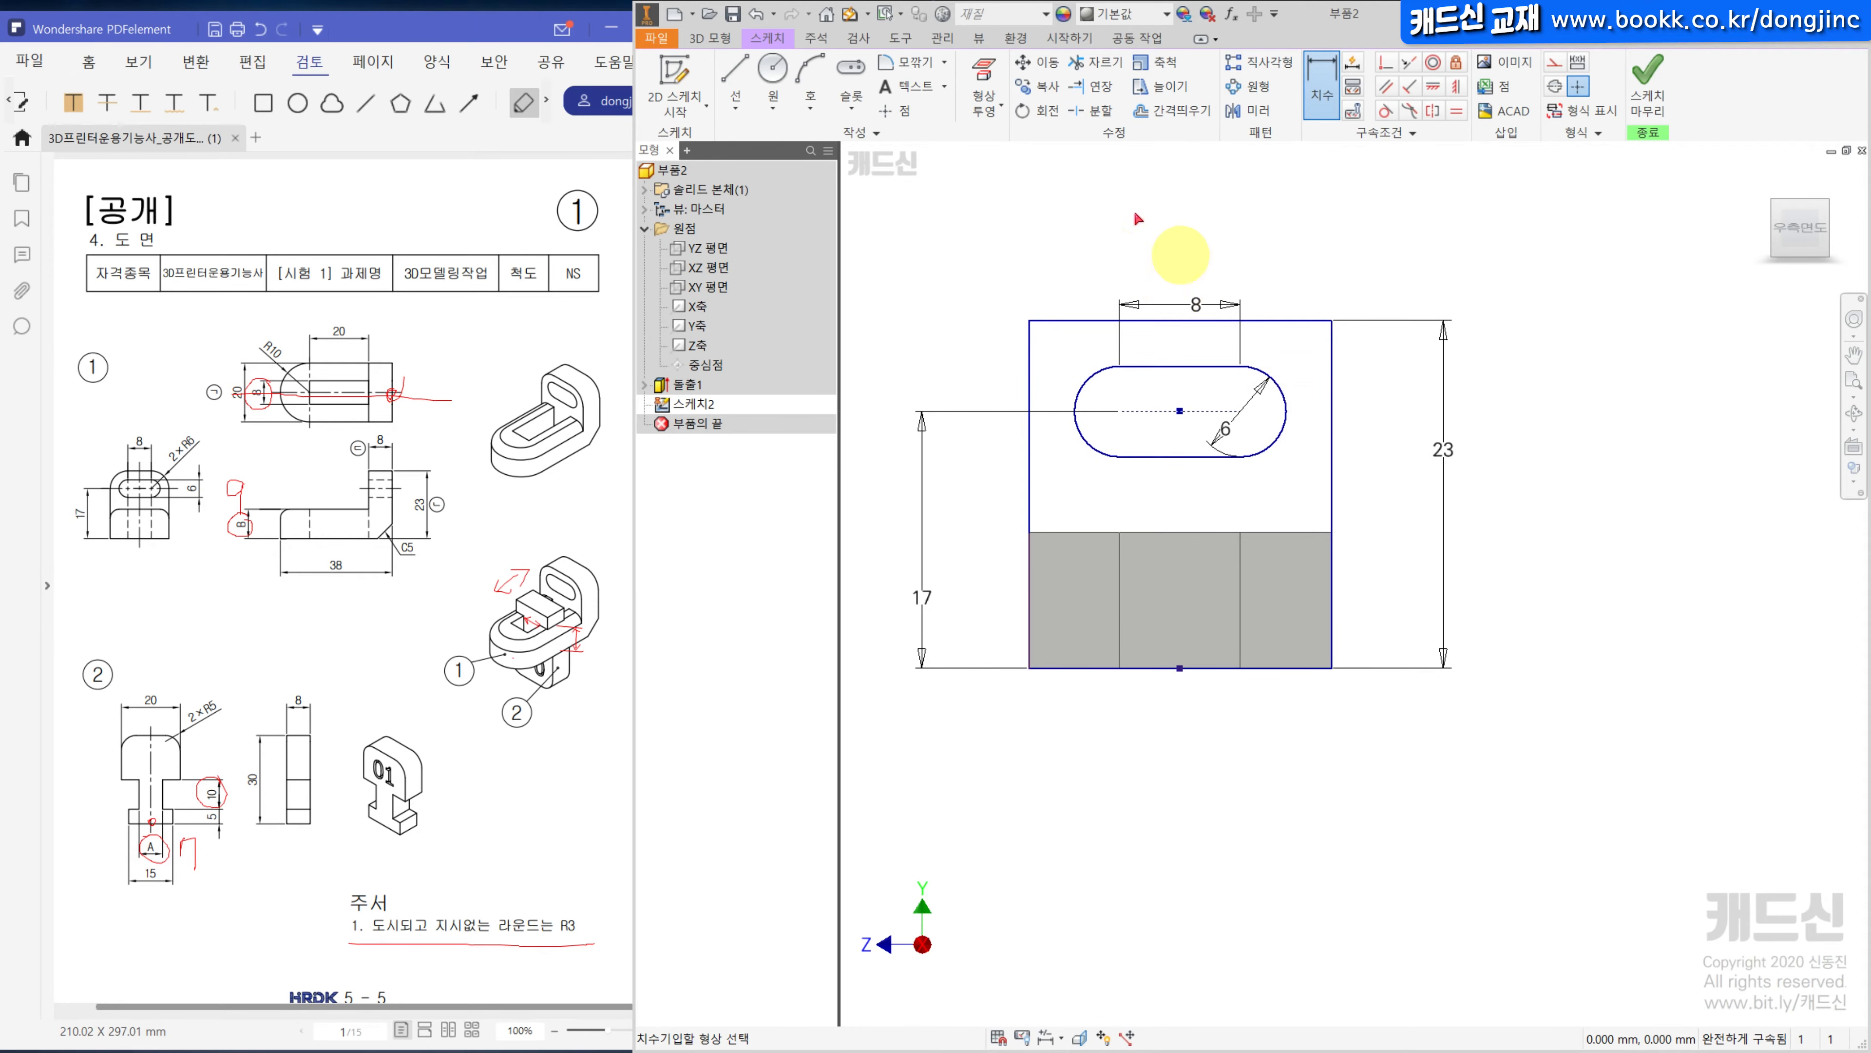
Extrude the rectangle outward from the base's end face by 8 mm, leaving the slot open.
{"action": "left_click", "coordinate": [712, 40]}
{"action": "left_click", "coordinate": [734, 73]}
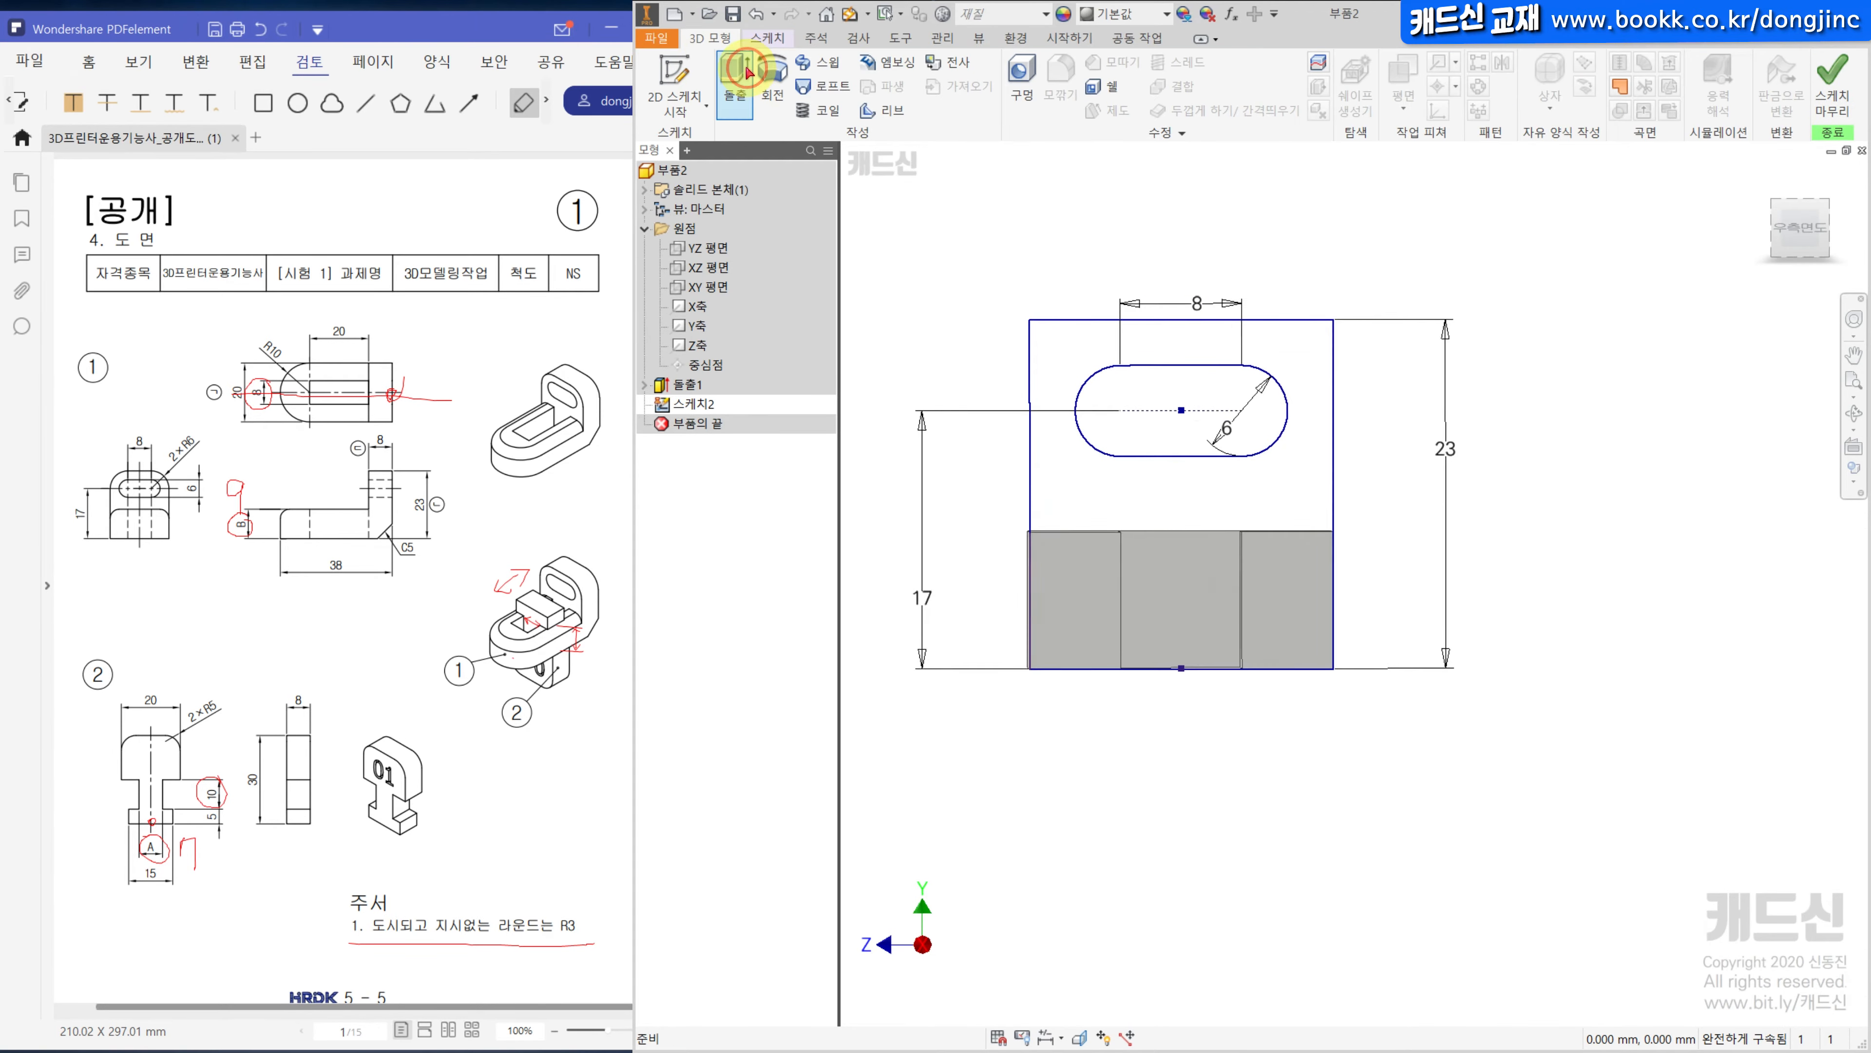
{"action": "left_click", "coordinate": [1443, 462]}
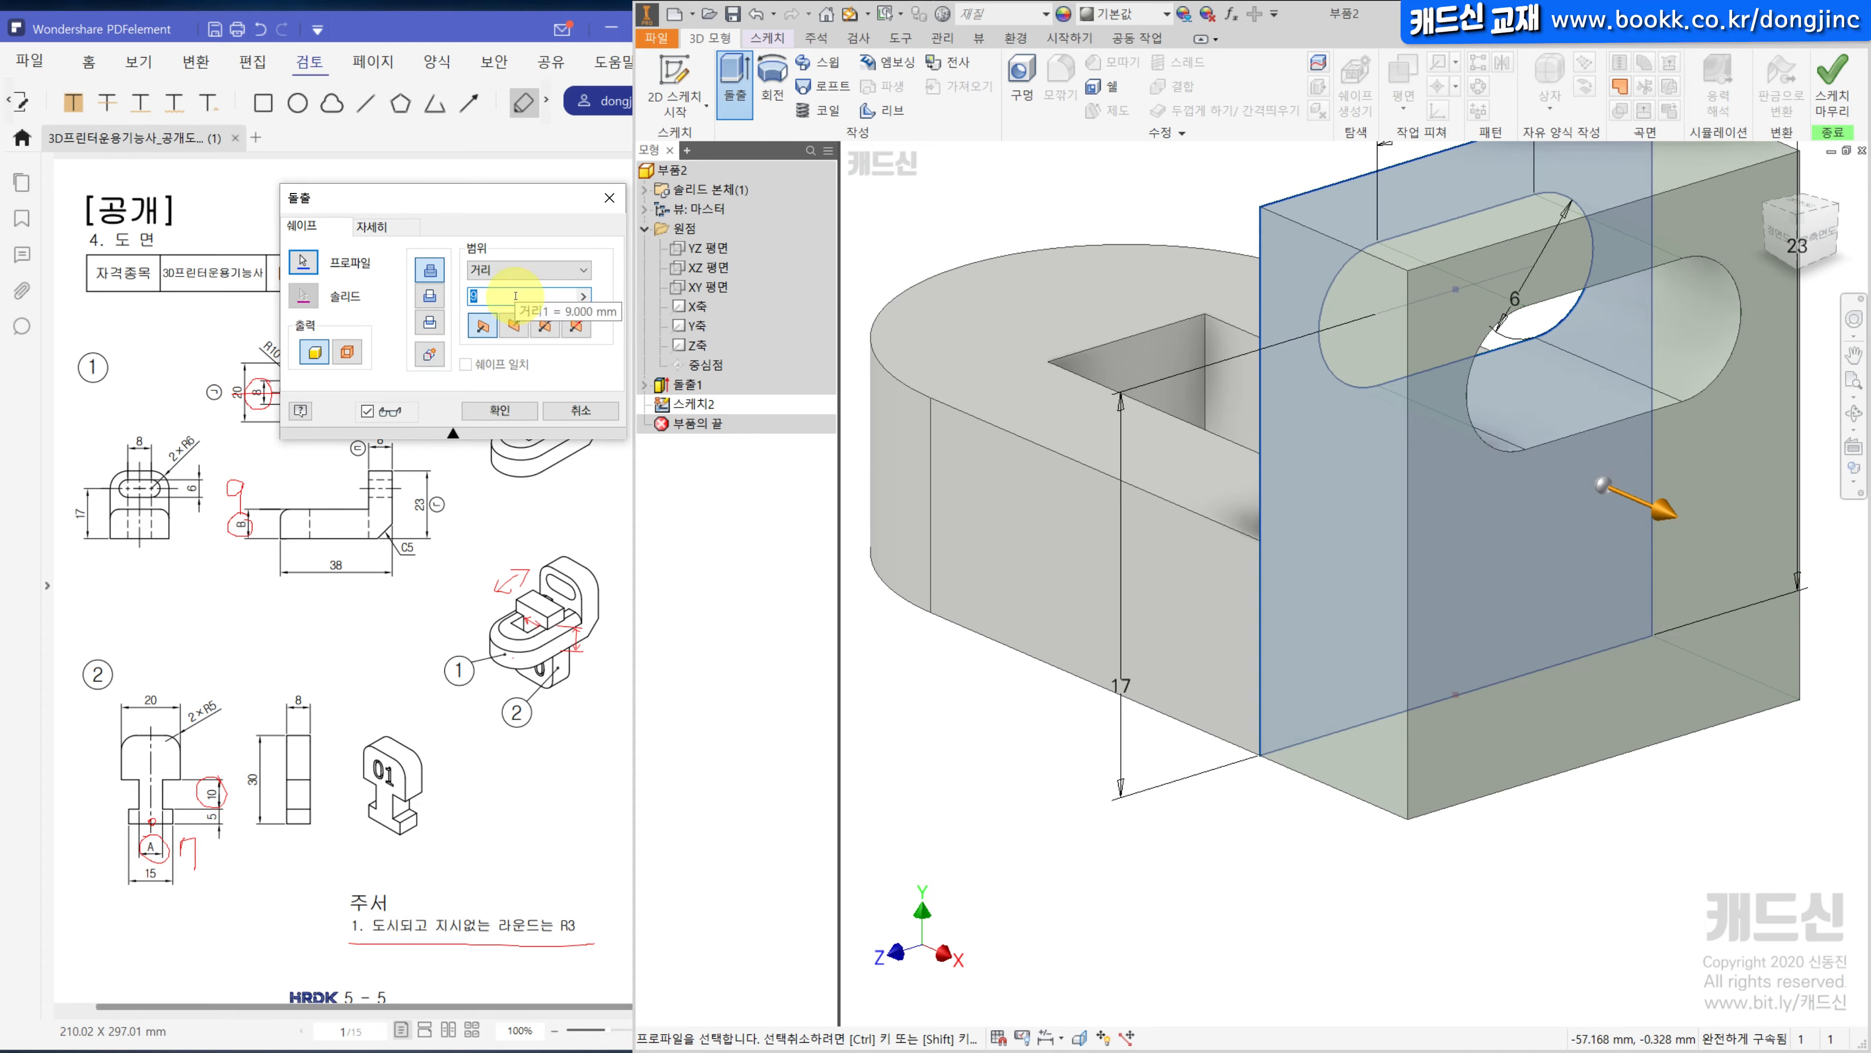
{"action": "left_click_drag", "start_coordinate": [491, 197], "coordinate": [510, 130]}
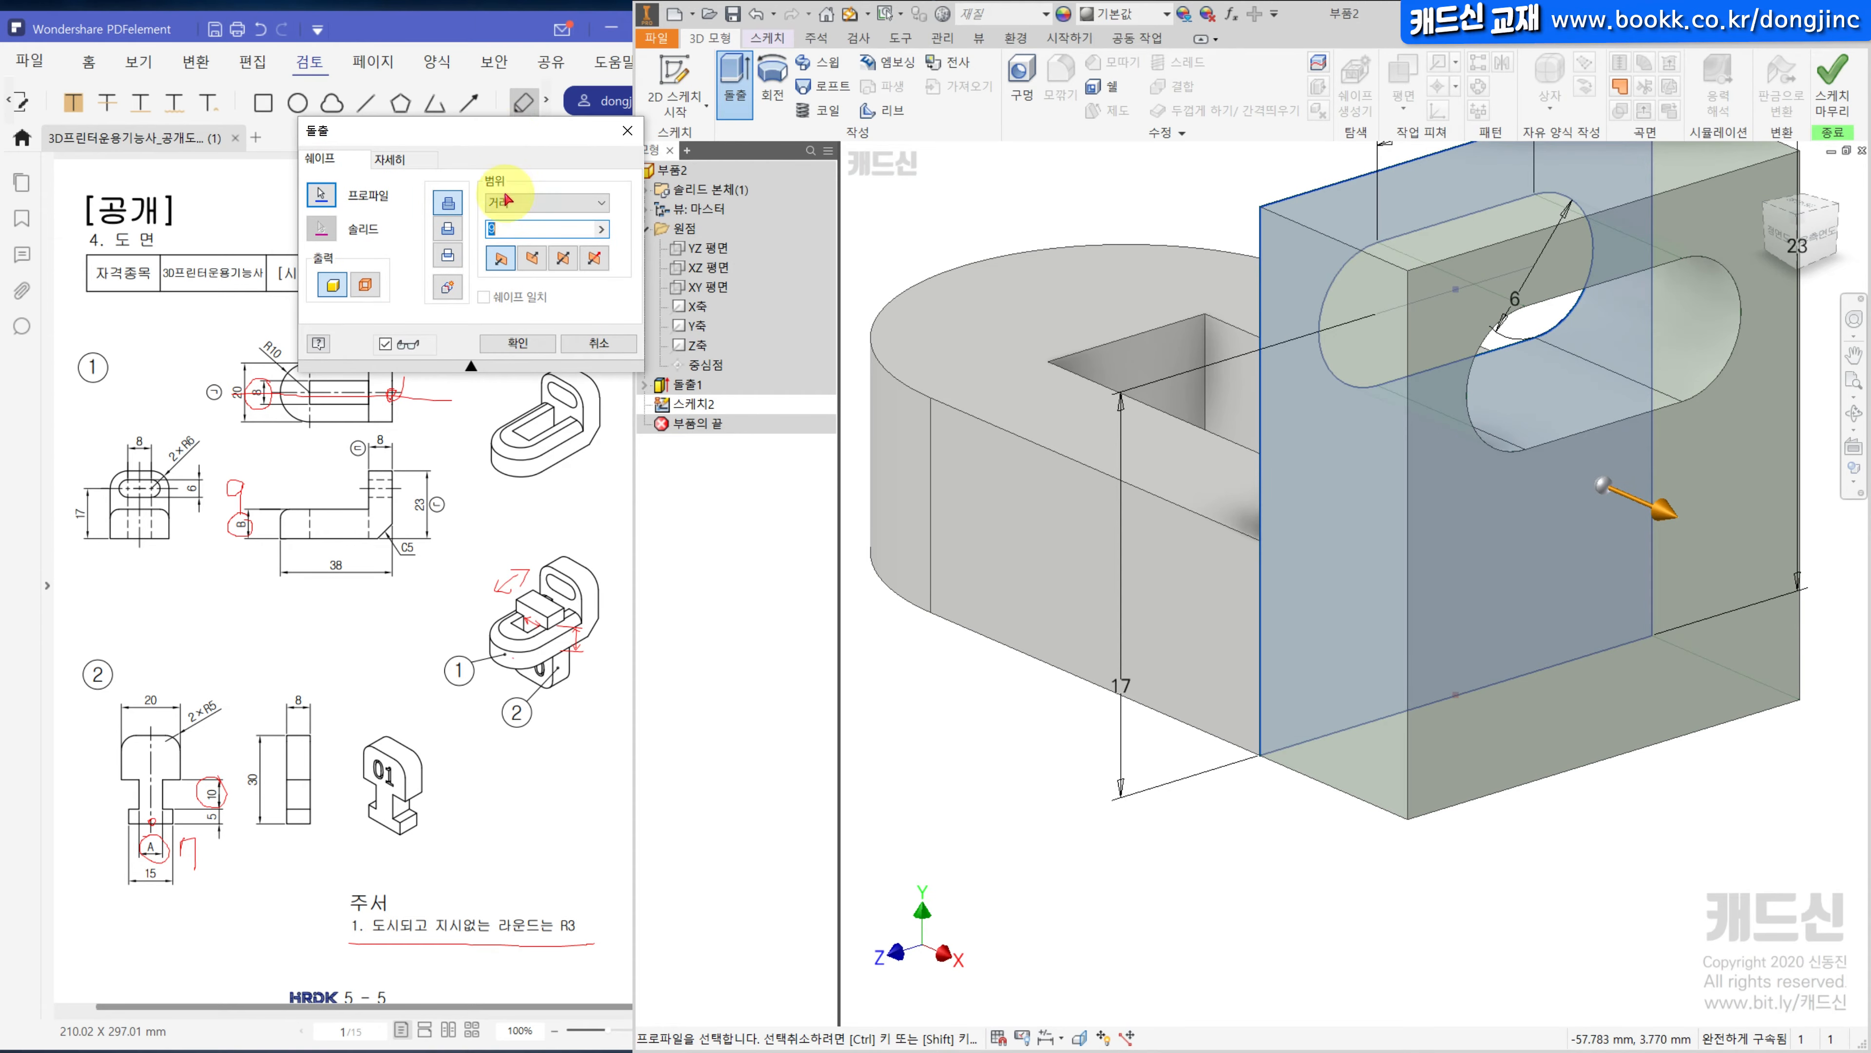
{"action": "left_click", "coordinate": [435, 226]}
{"action": "key", "text": "Return"}
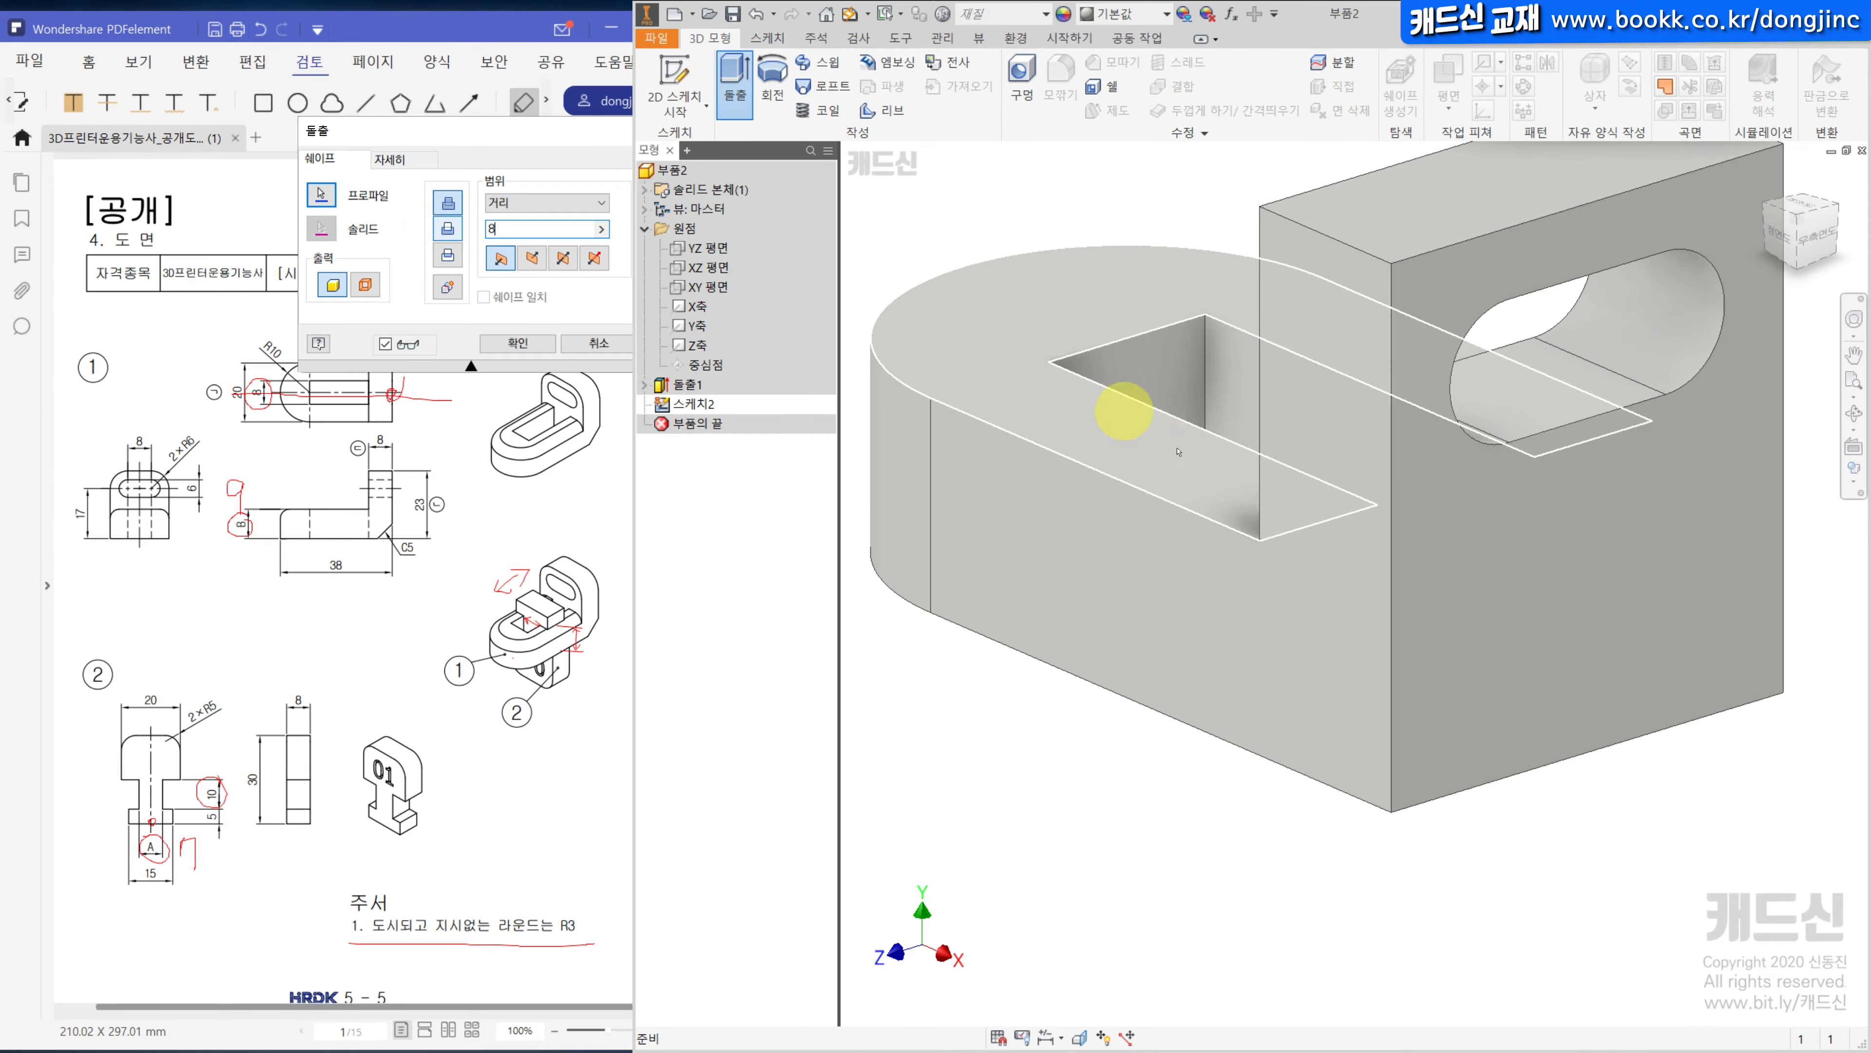
Fillet the upper outer edge chain of the rounded base with a 3 mm radius.
{"action": "left_click", "coordinate": [1060, 73]}
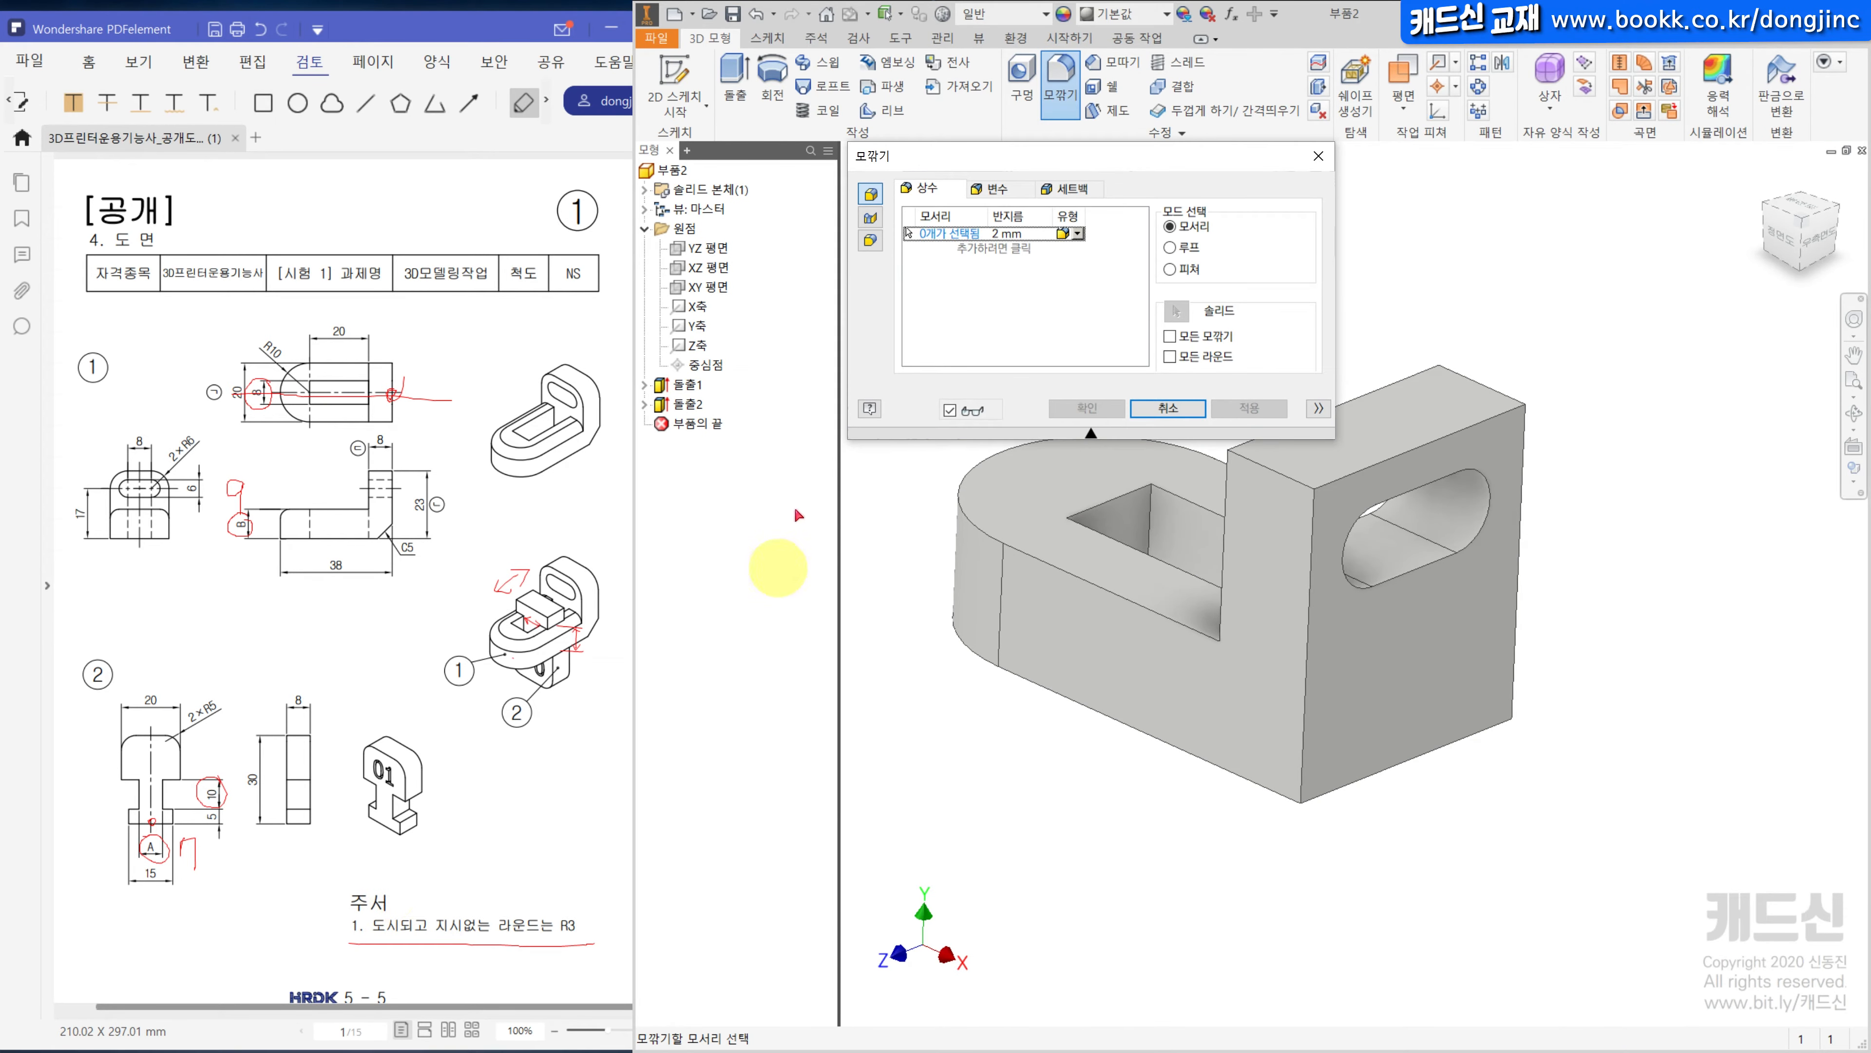
{"action": "type", "text": "3"}
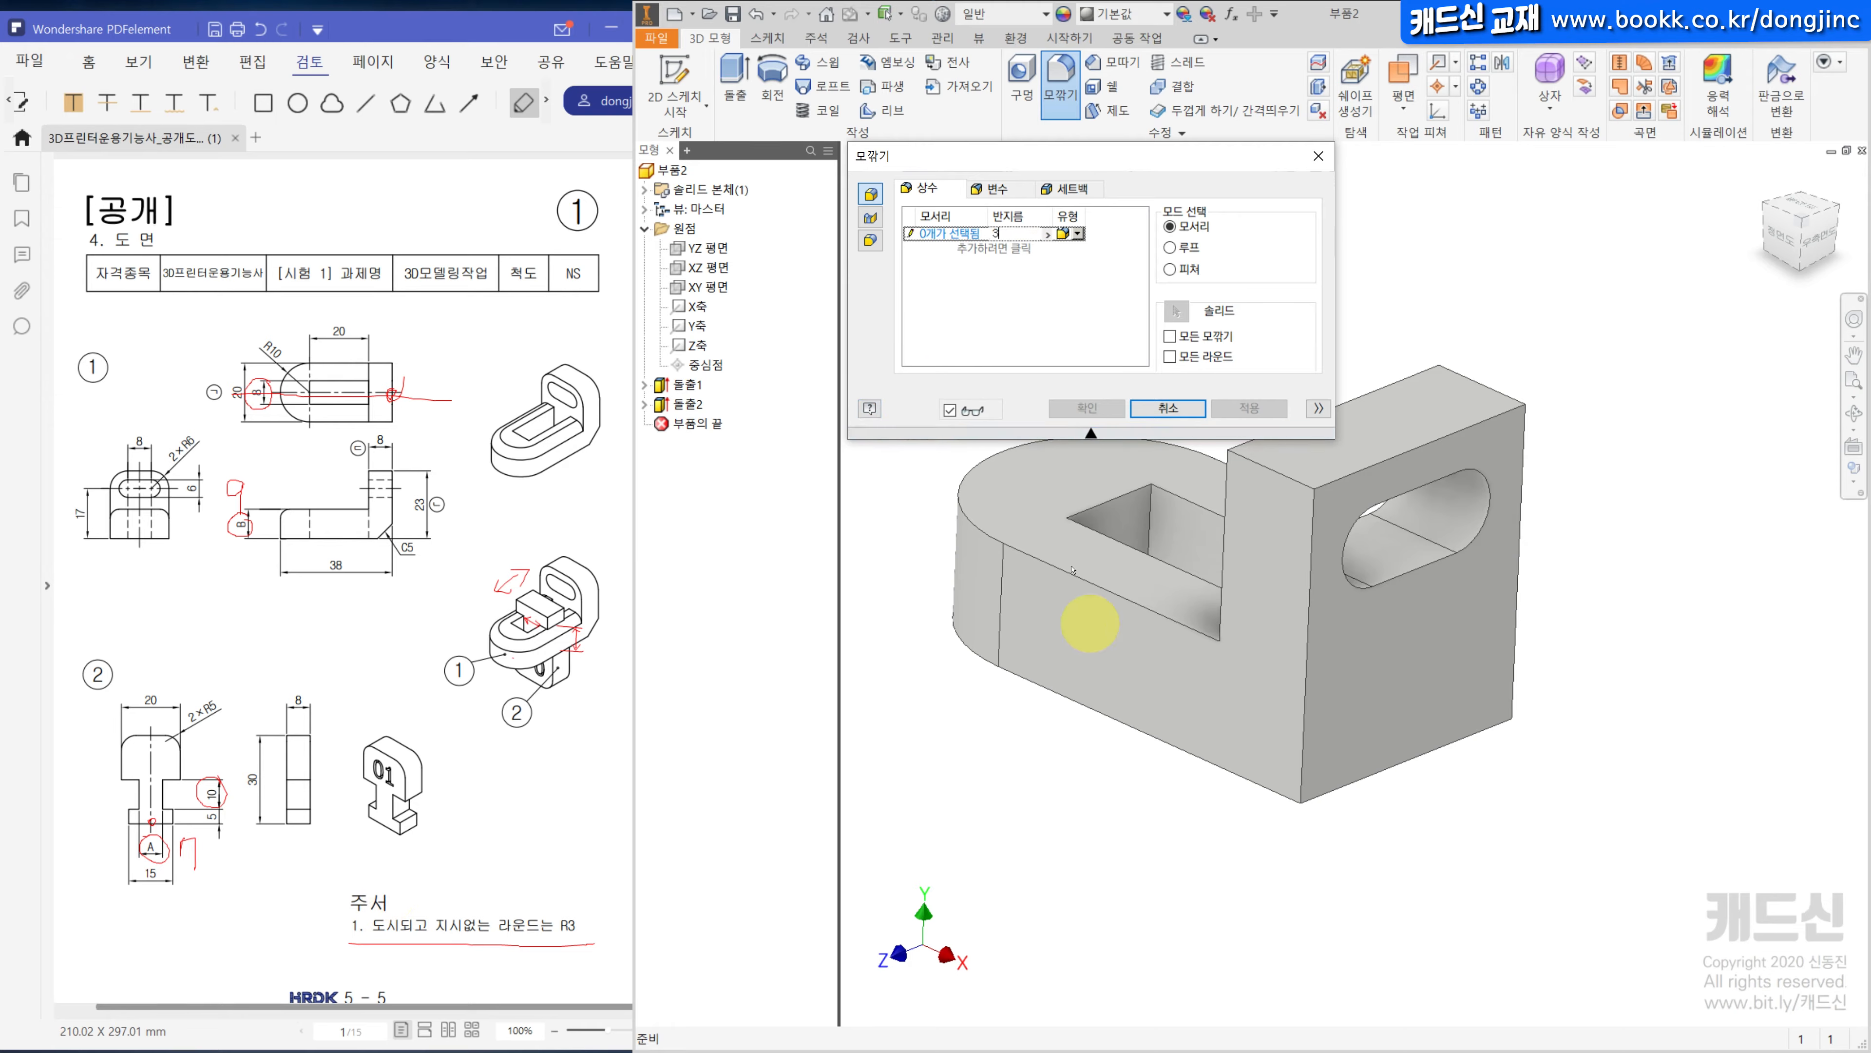
{"action": "left_click", "coordinate": [1023, 551]}
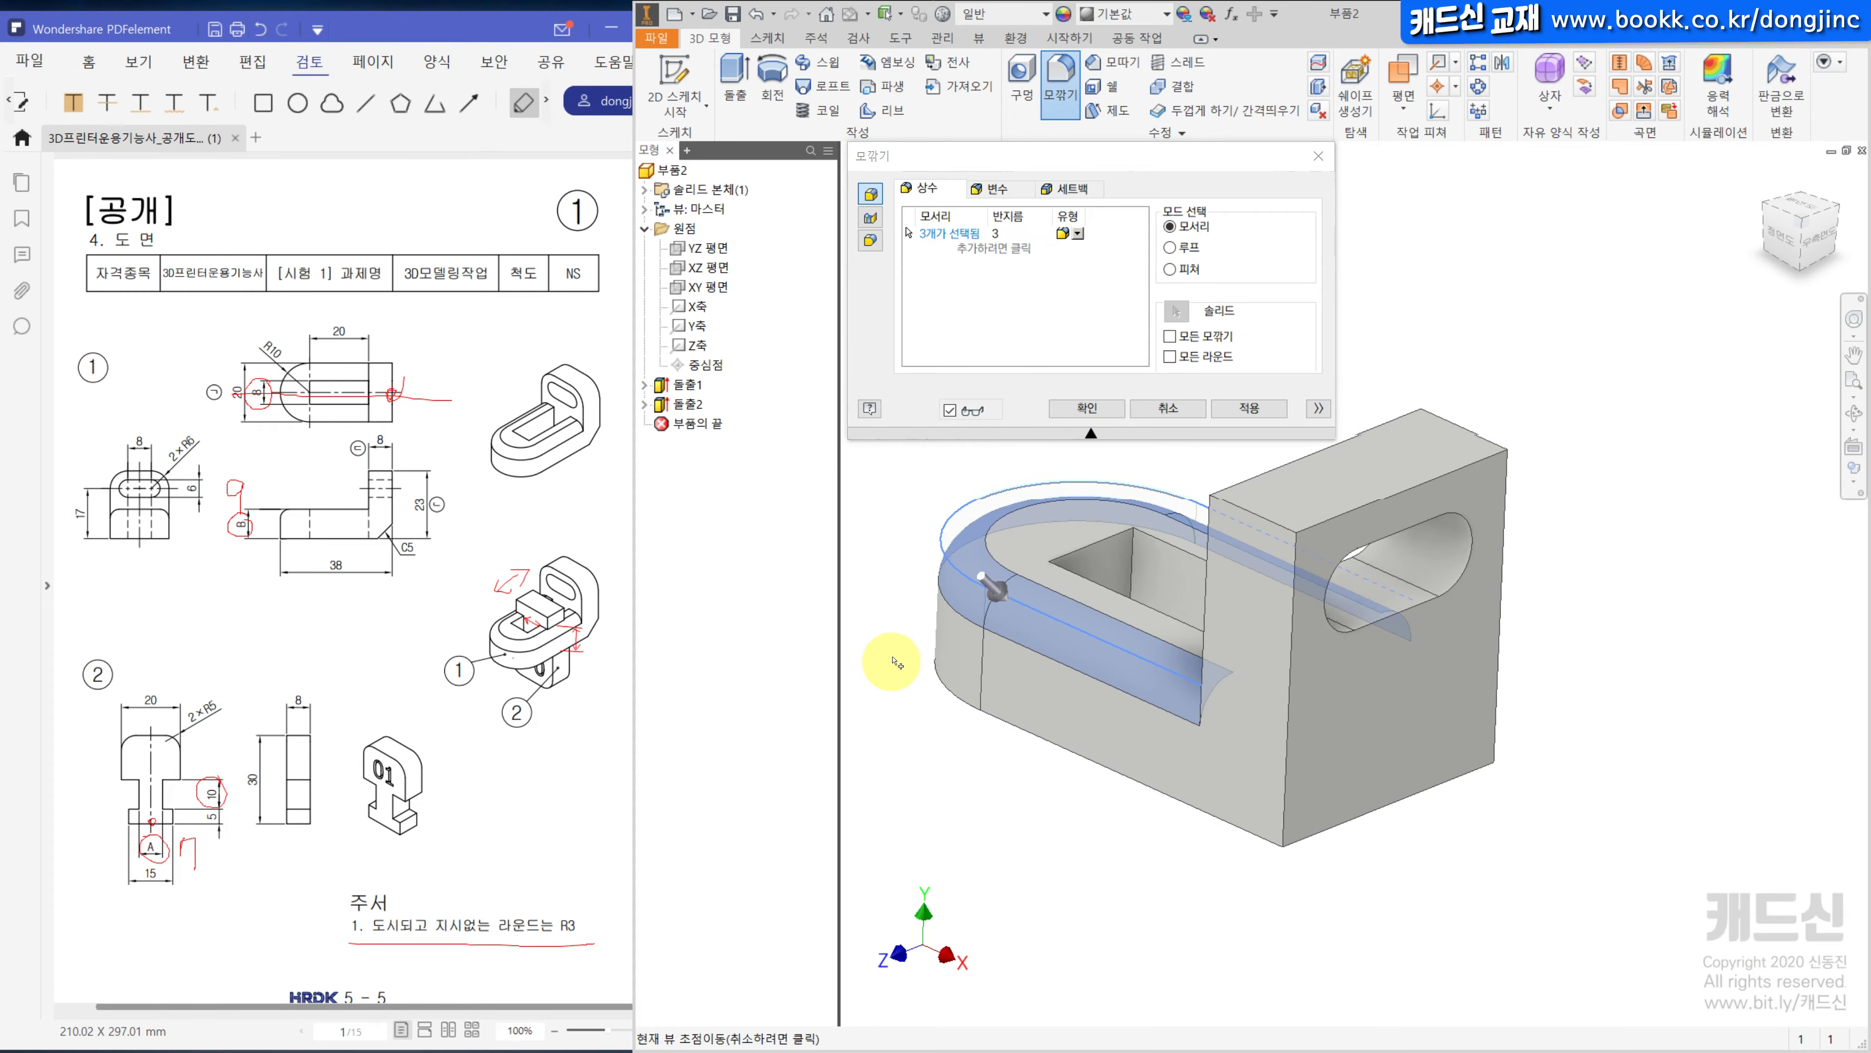
{"action": "left_click", "coordinate": [1084, 411]}
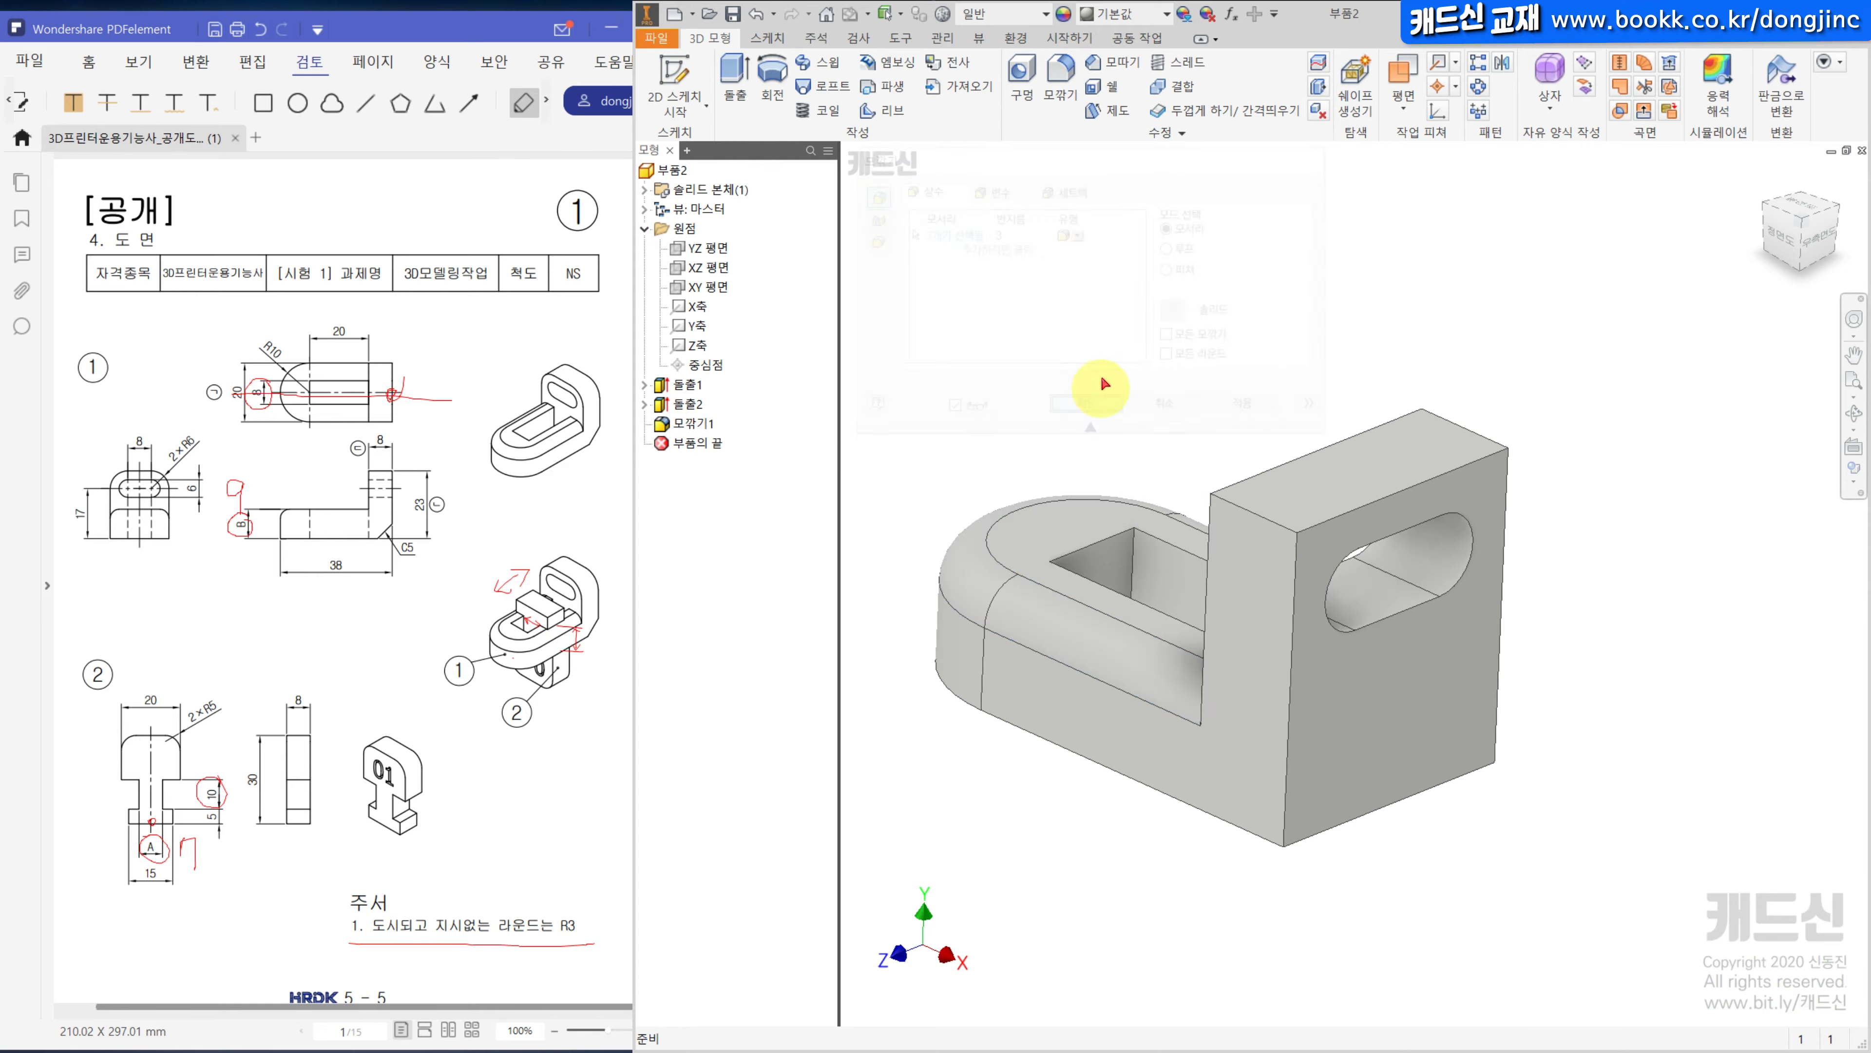
Fillet the two upper corner edges of the upright plate with a 6 mm radius.
{"action": "key", "text": "f"}
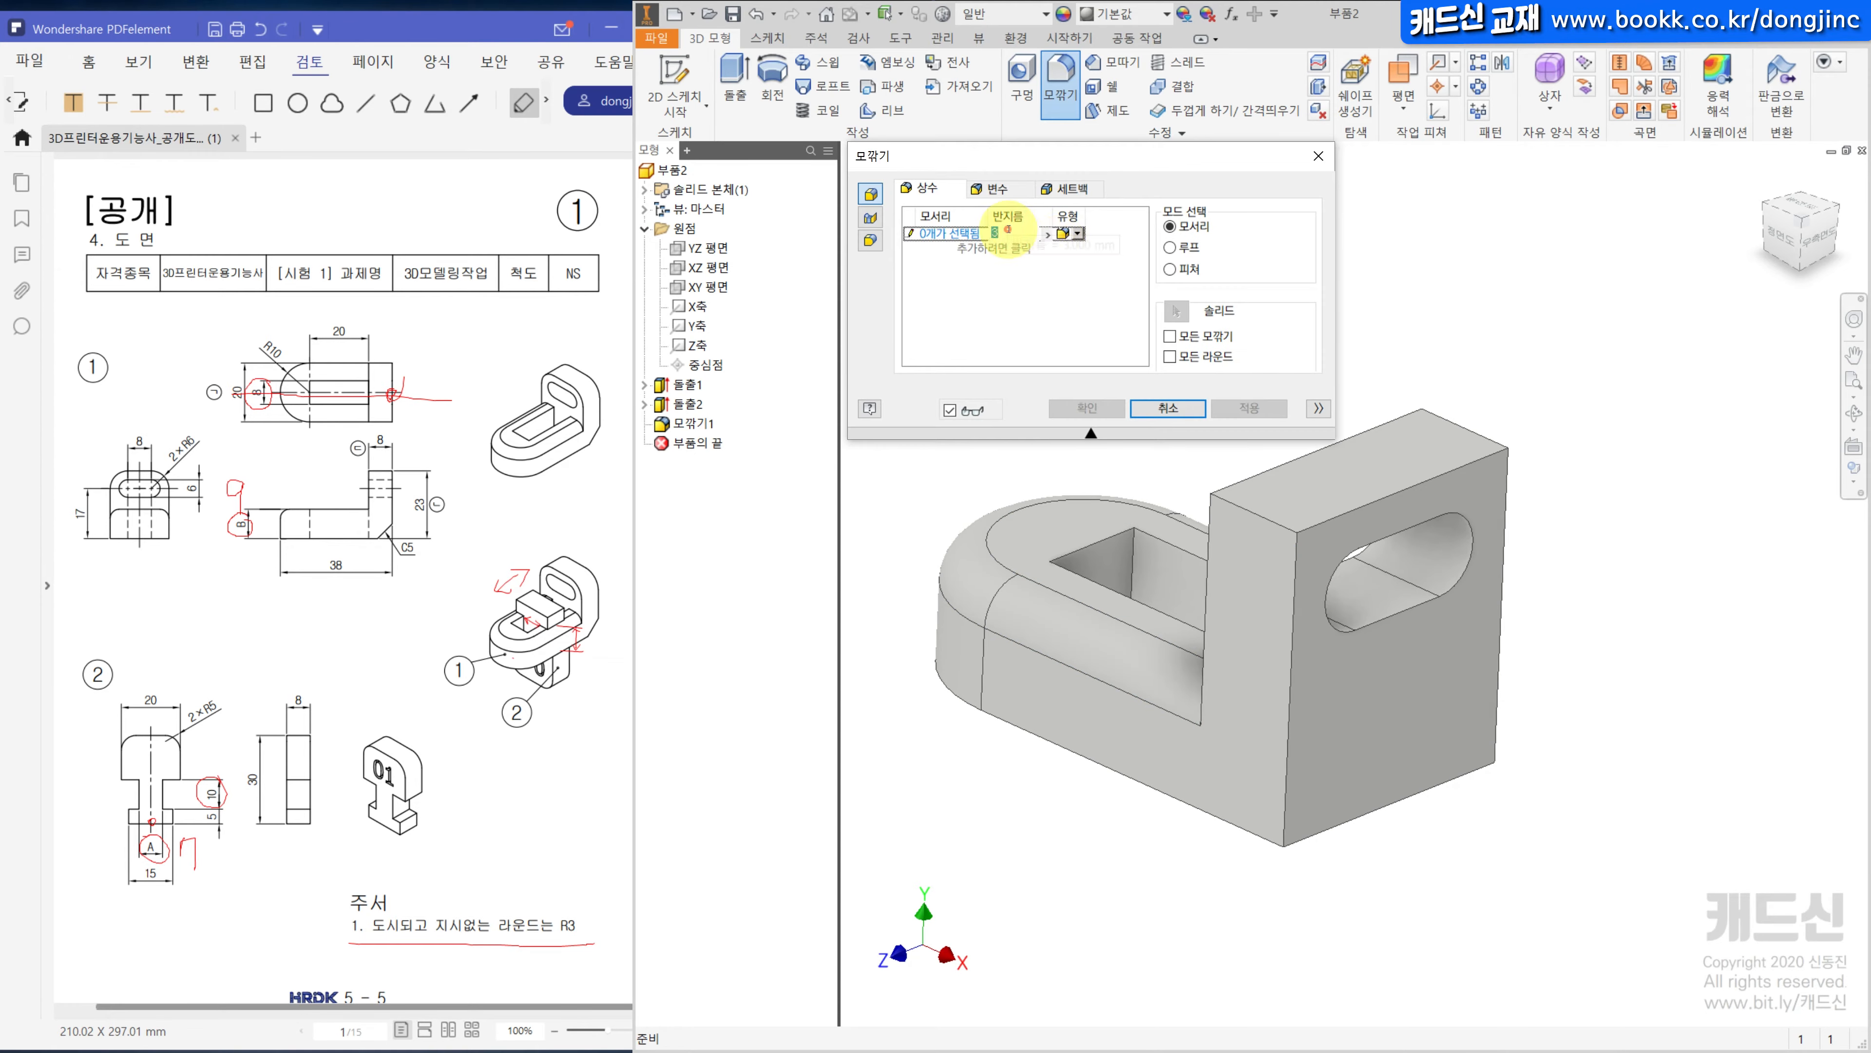
{"action": "left_click", "coordinate": [1247, 512]}
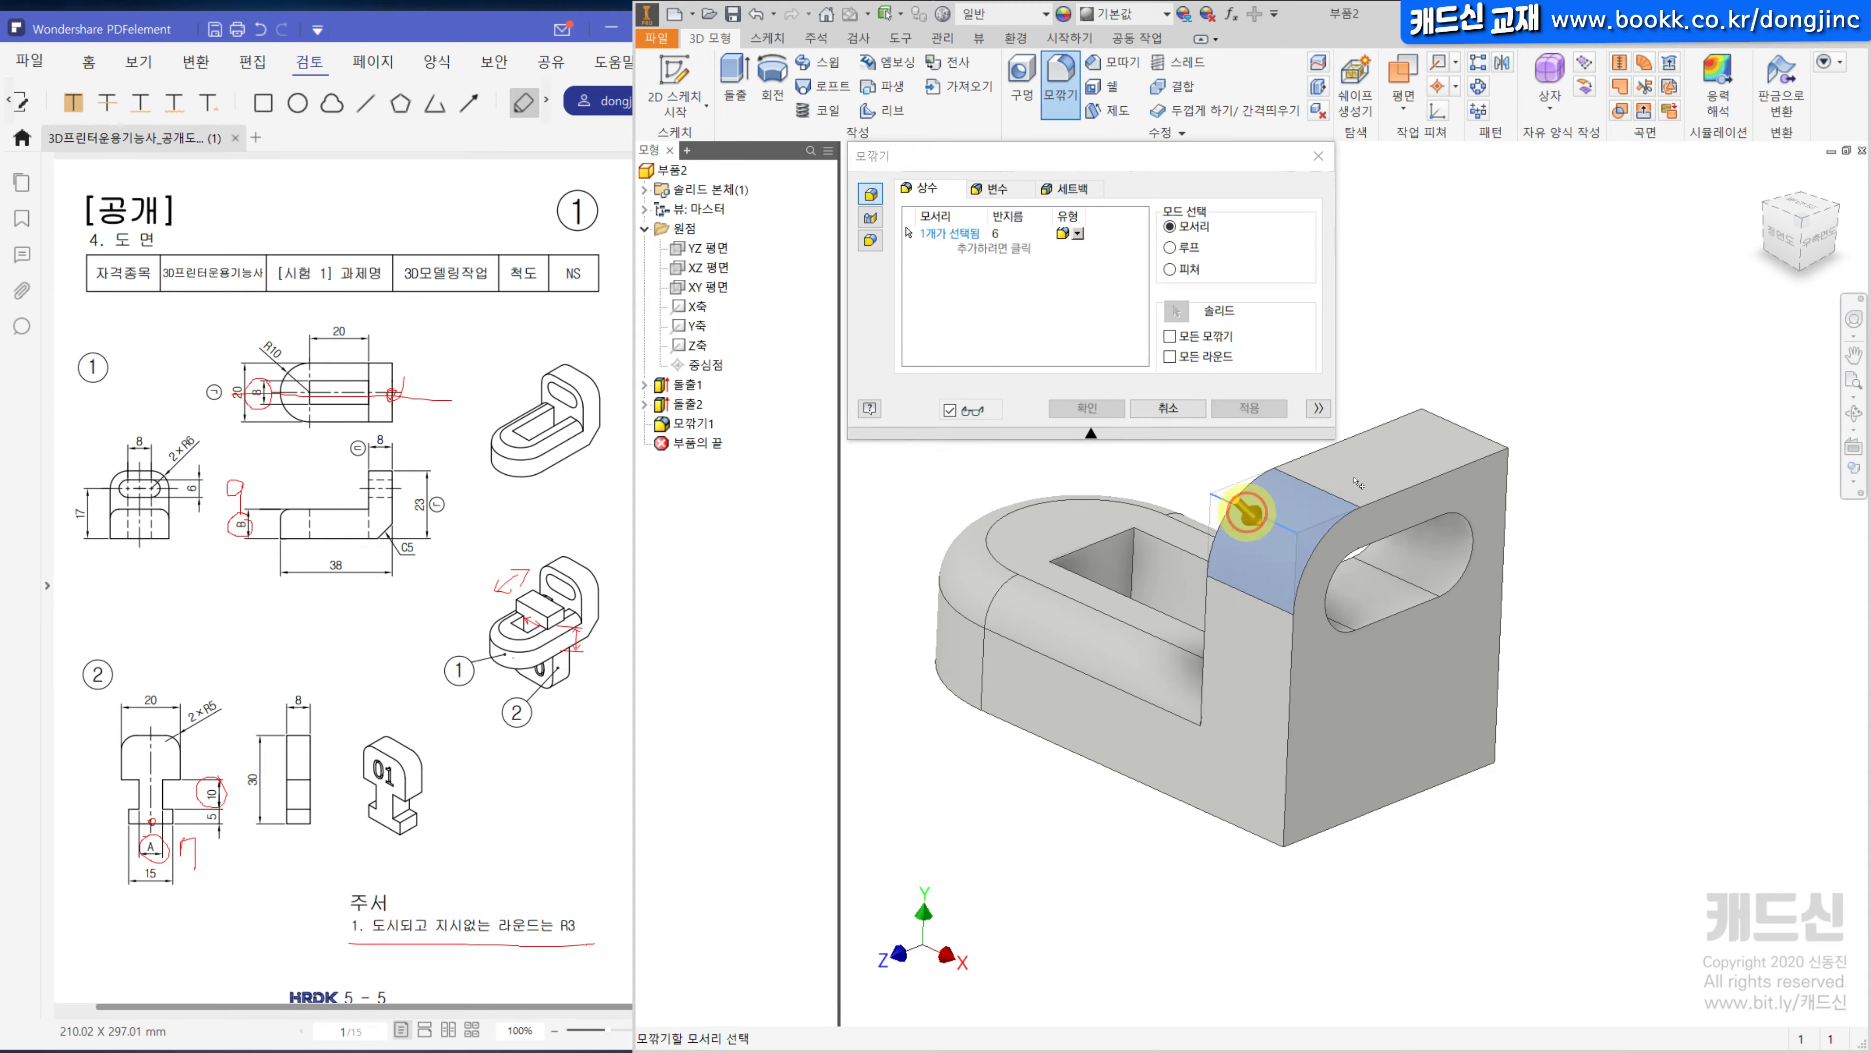
{"action": "left_click", "coordinate": [1481, 436]}
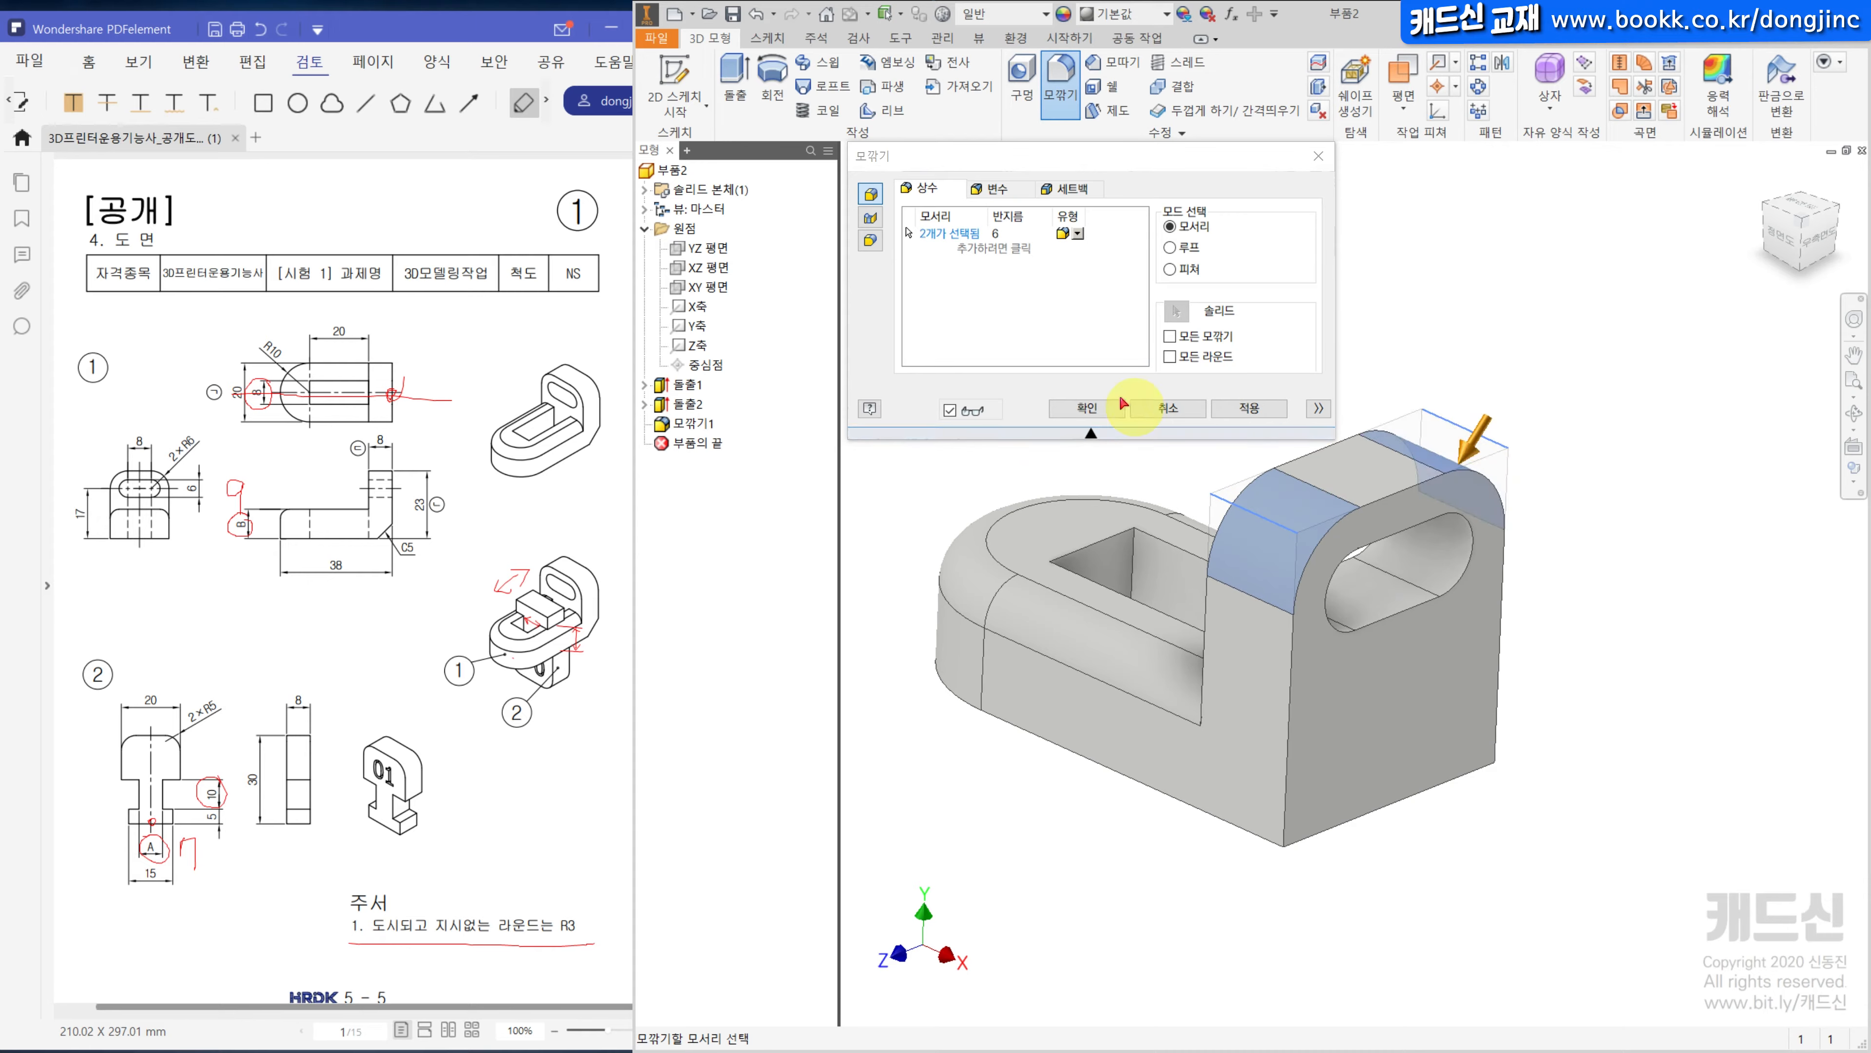
{"action": "left_click", "coordinate": [1102, 416]}
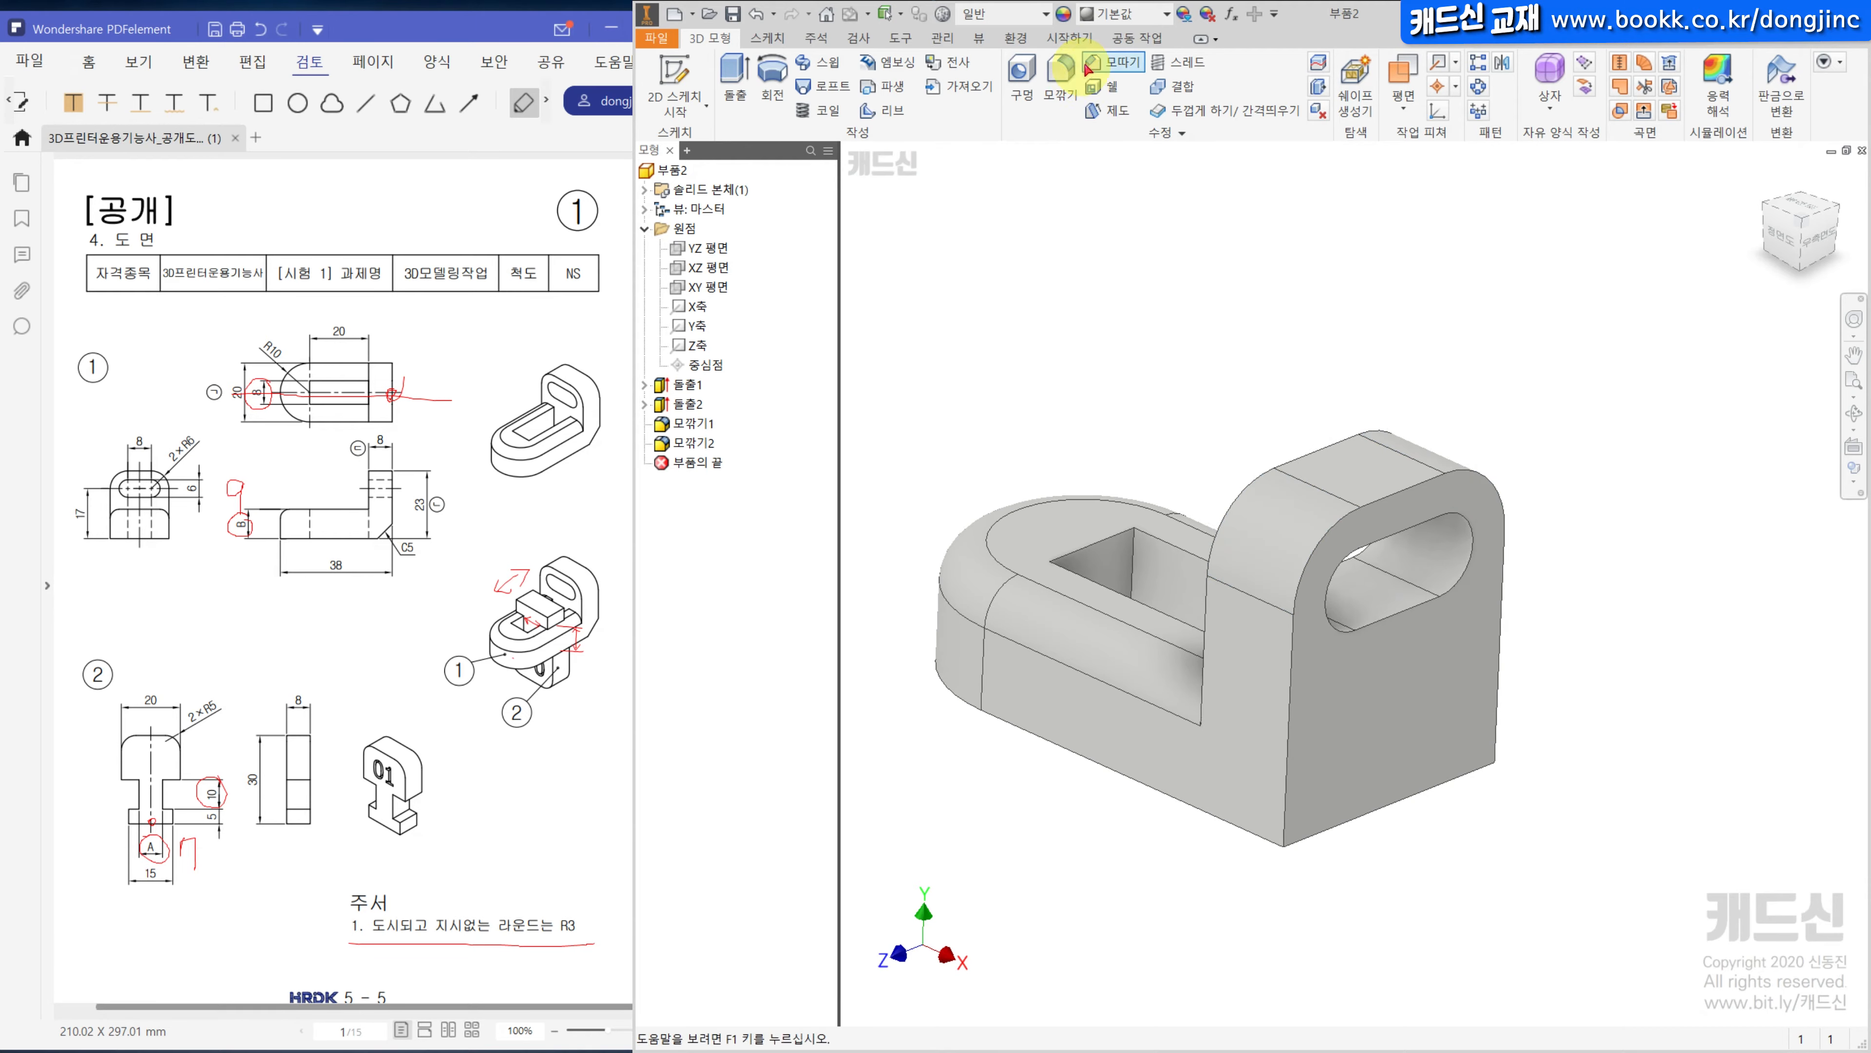
Chamfer the lower outer edge beneath the upright plate by 5 mm.
{"action": "left_click", "coordinate": [1105, 63]}
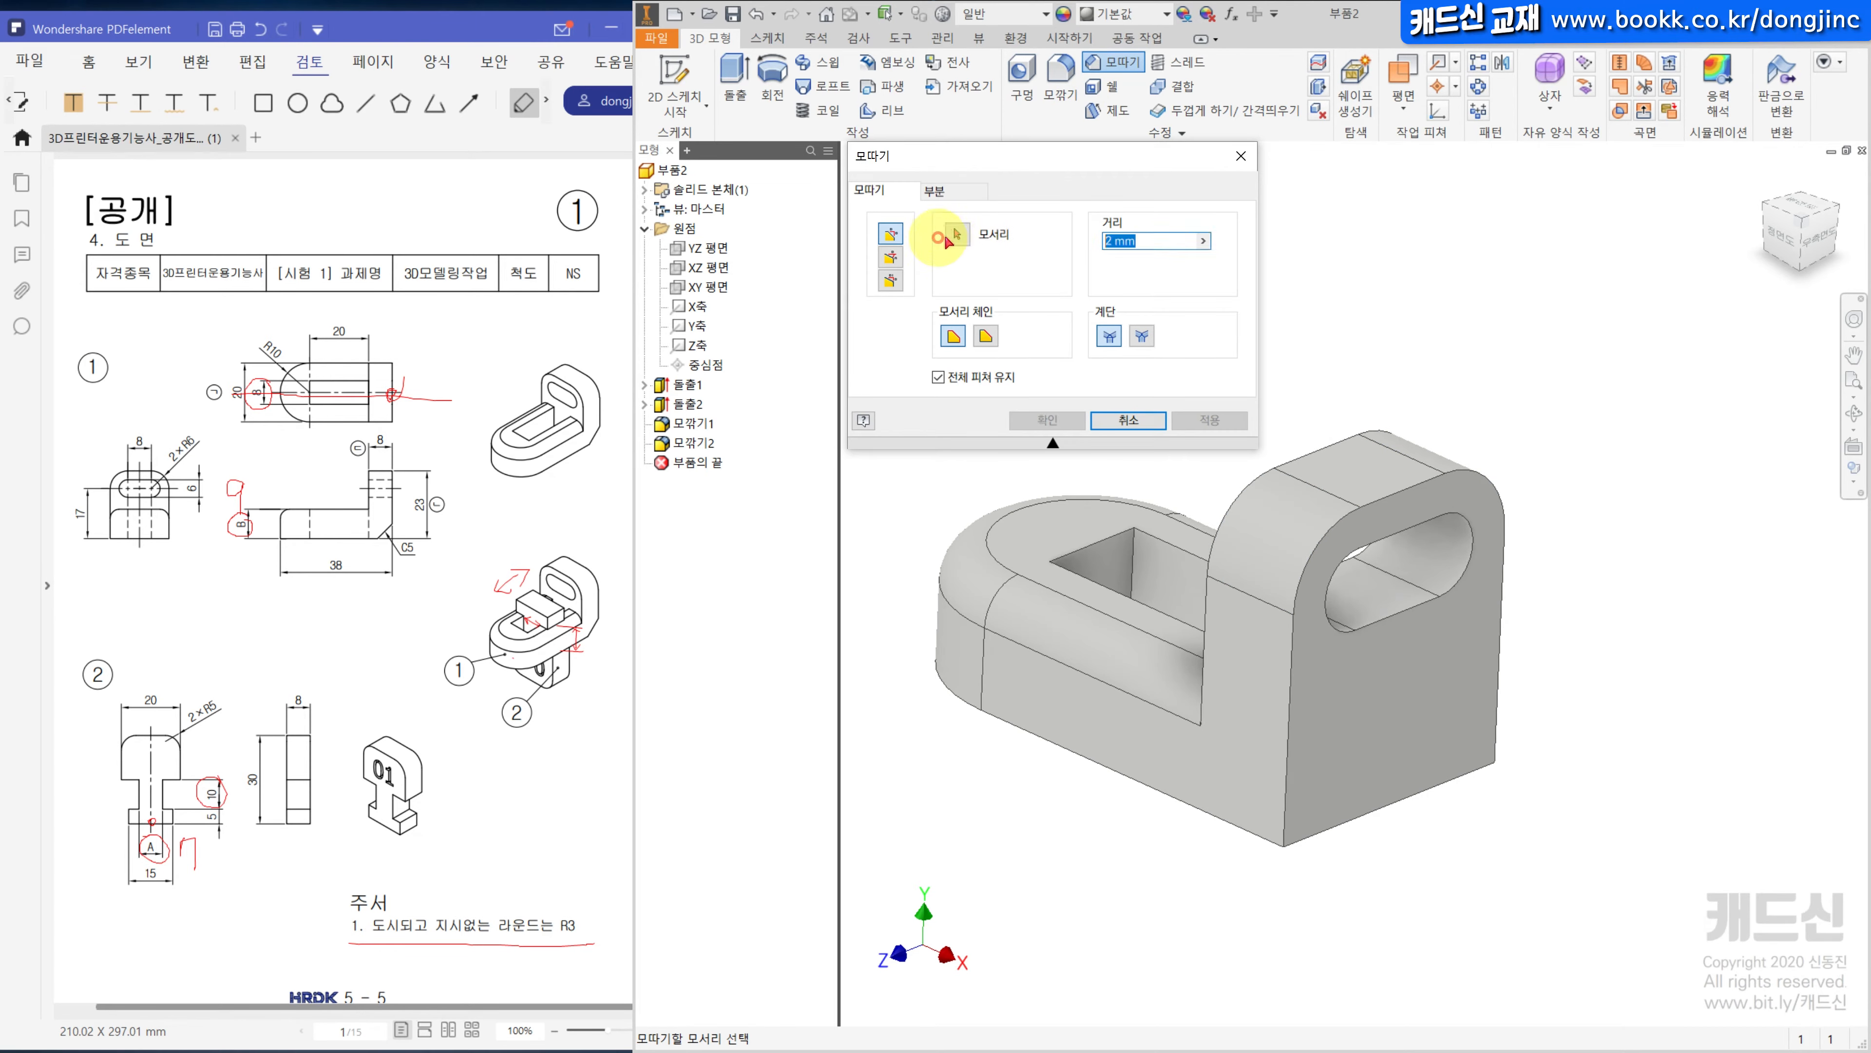
{"action": "left_click", "coordinate": [996, 235]}
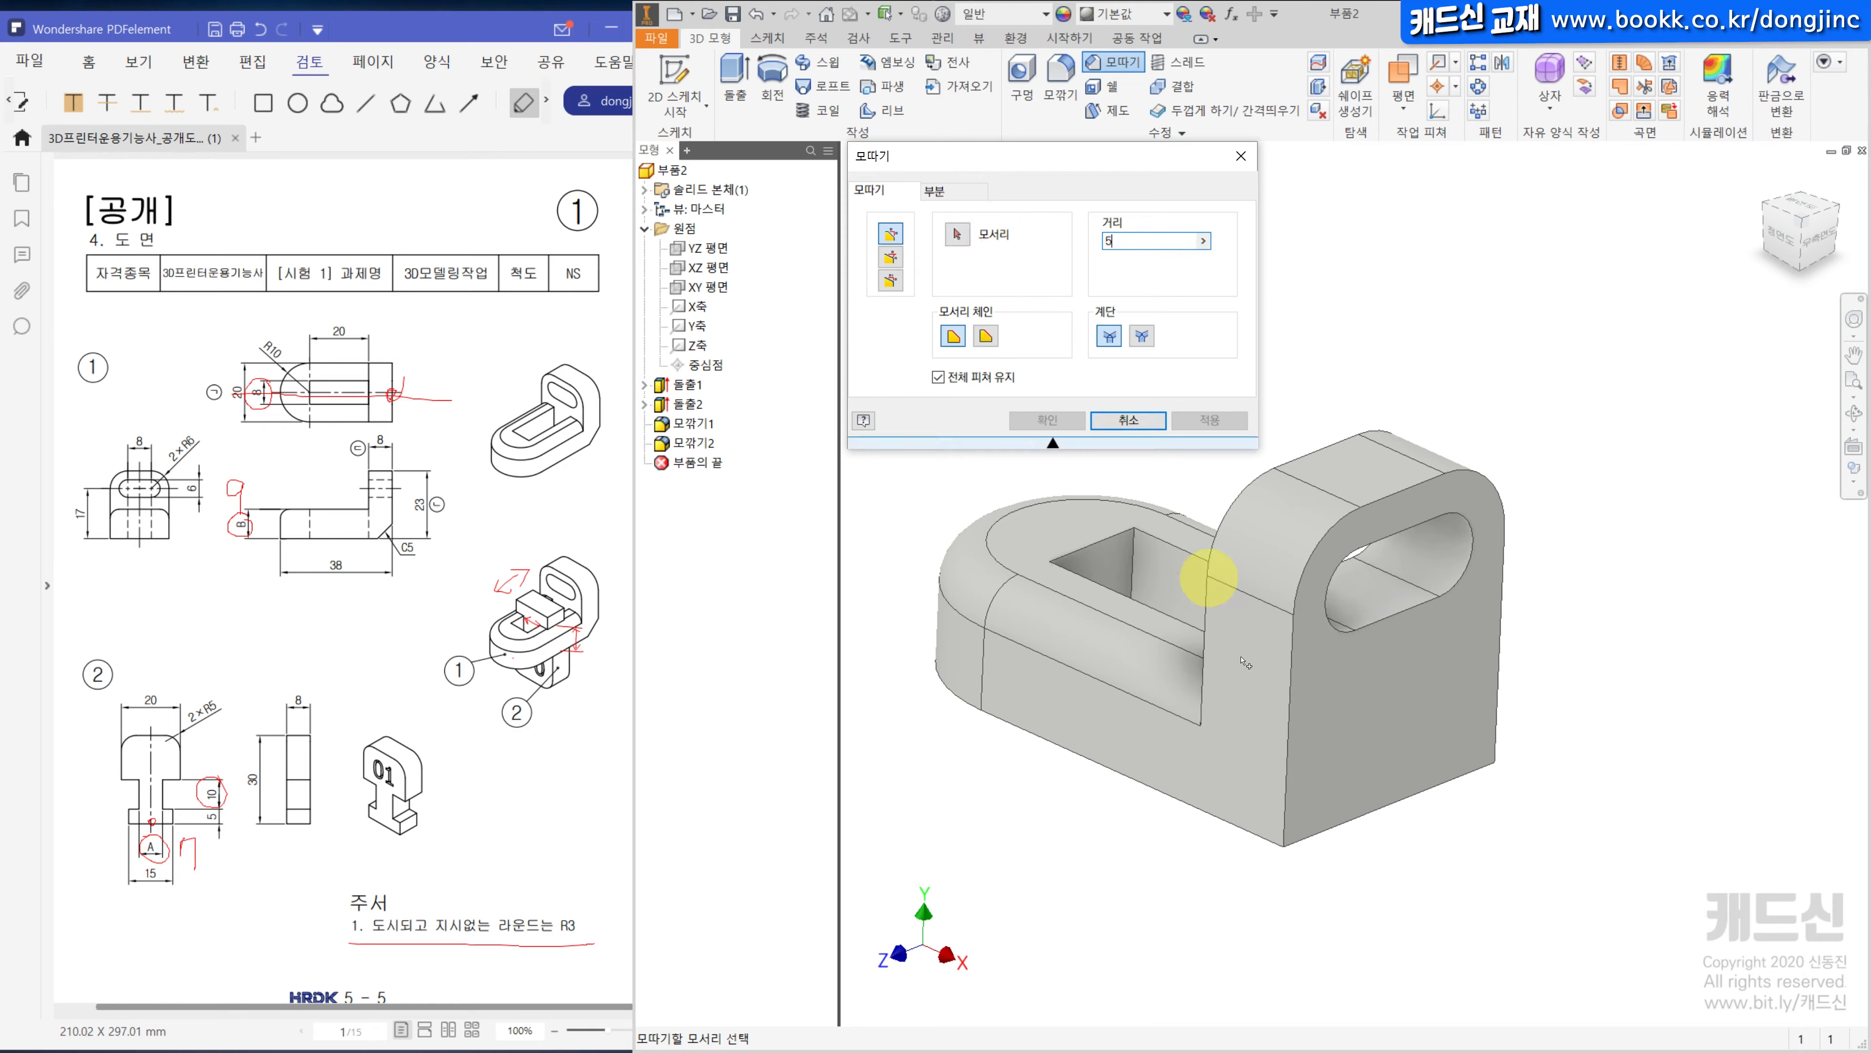
{"action": "left_click", "coordinate": [1337, 824]}
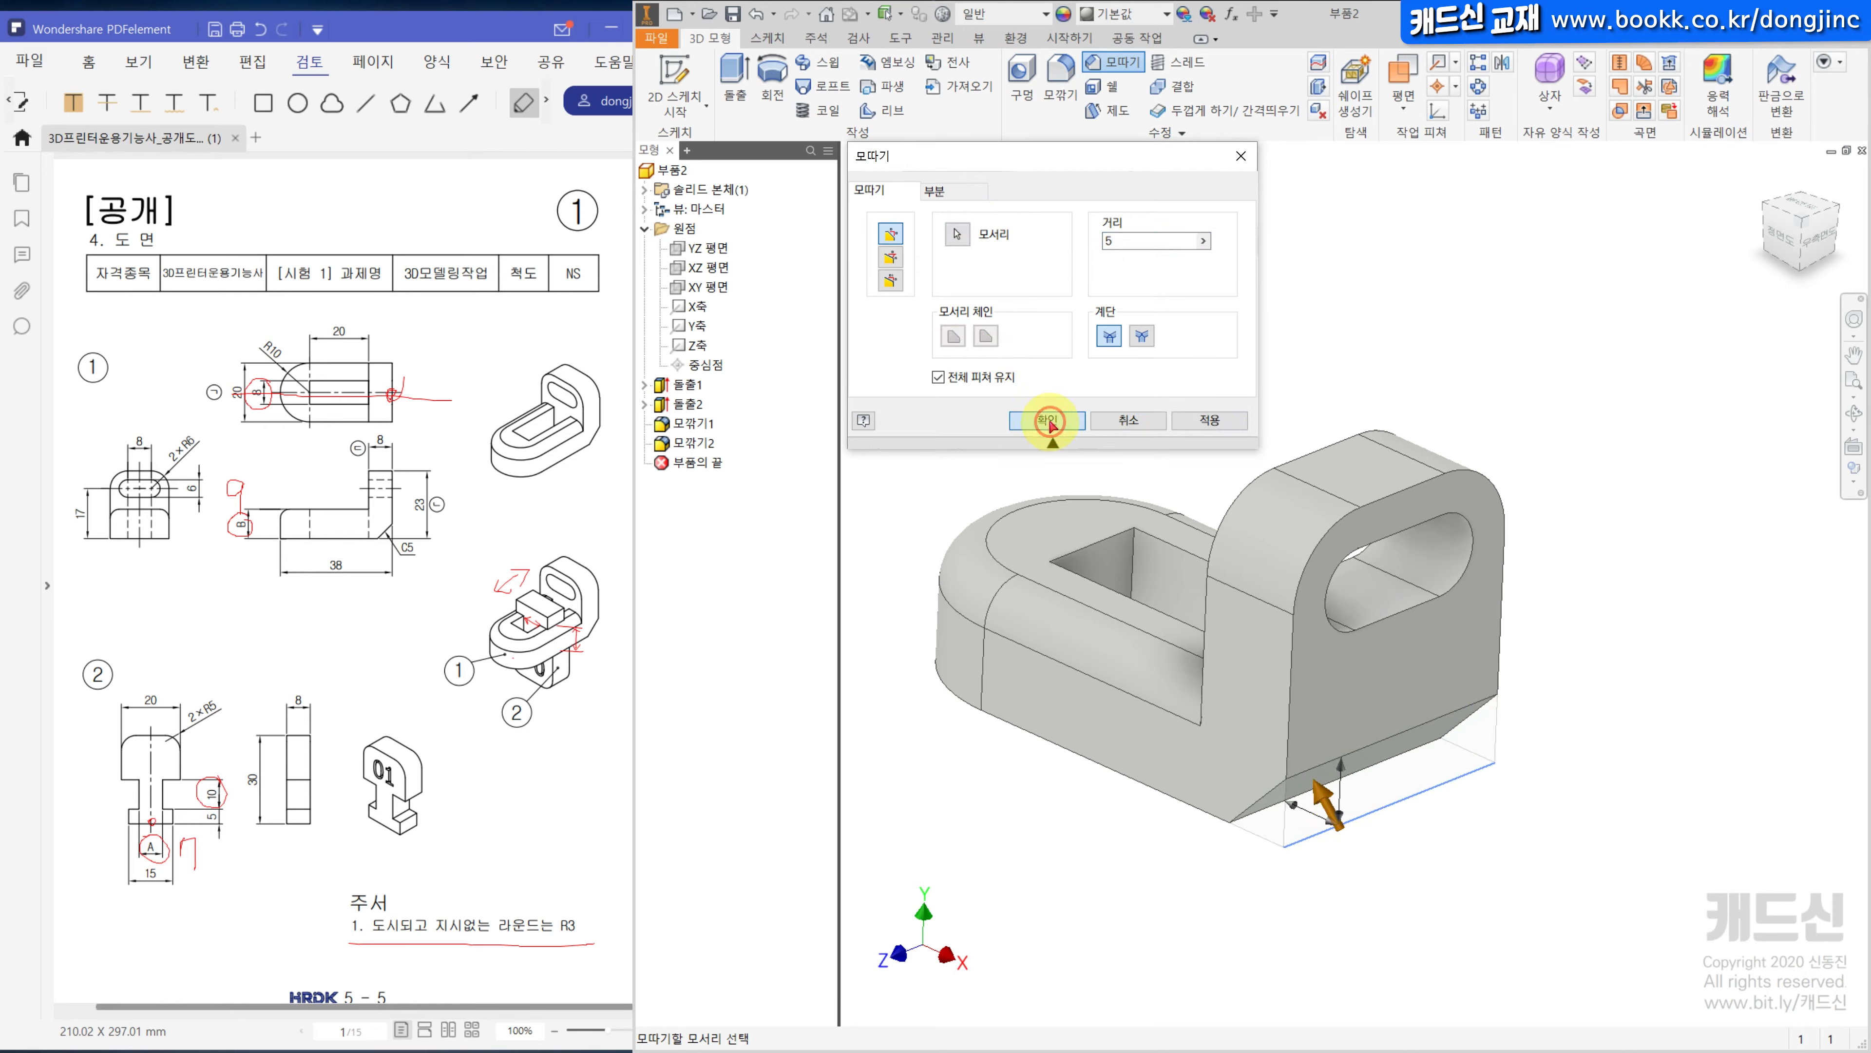
{"action": "left_click", "coordinate": [1049, 420]}
Show the part from the front with the shaded-with-hidden-edges visual style.
{"action": "left_click", "coordinate": [1791, 246]}
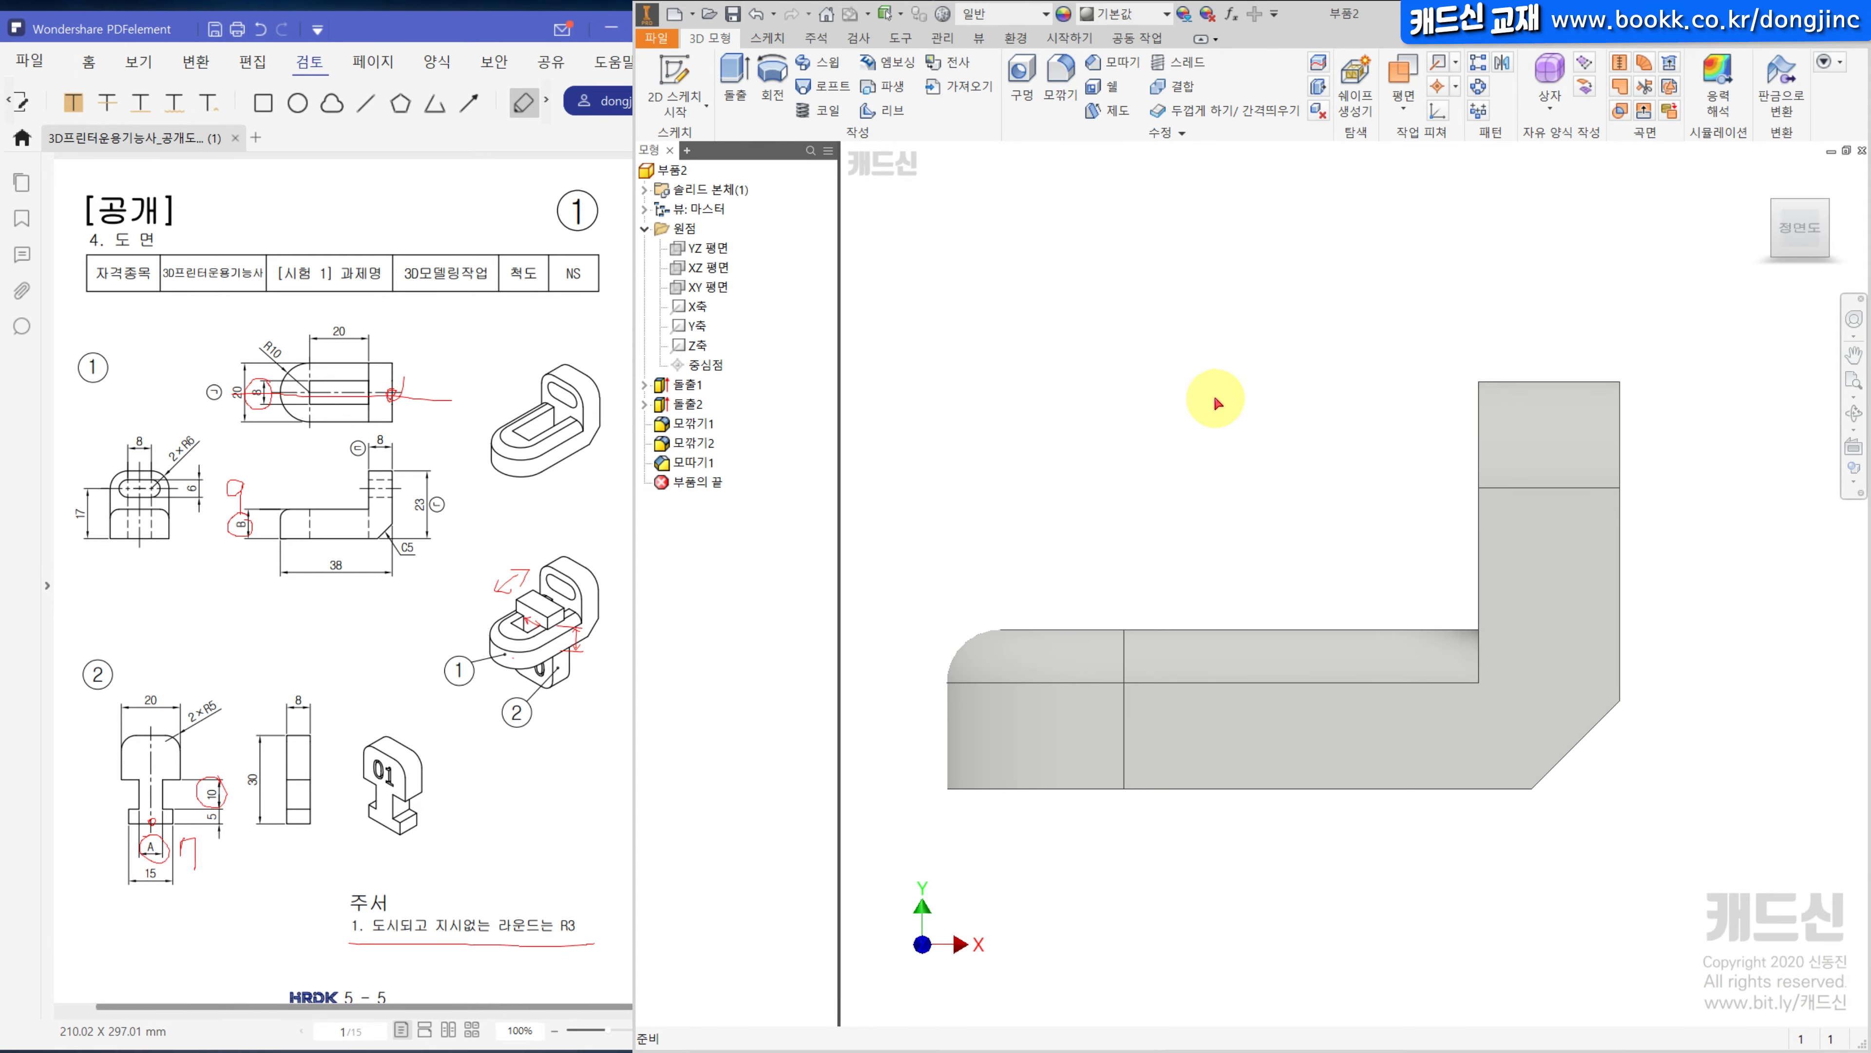
{"action": "left_click", "coordinate": [979, 37]}
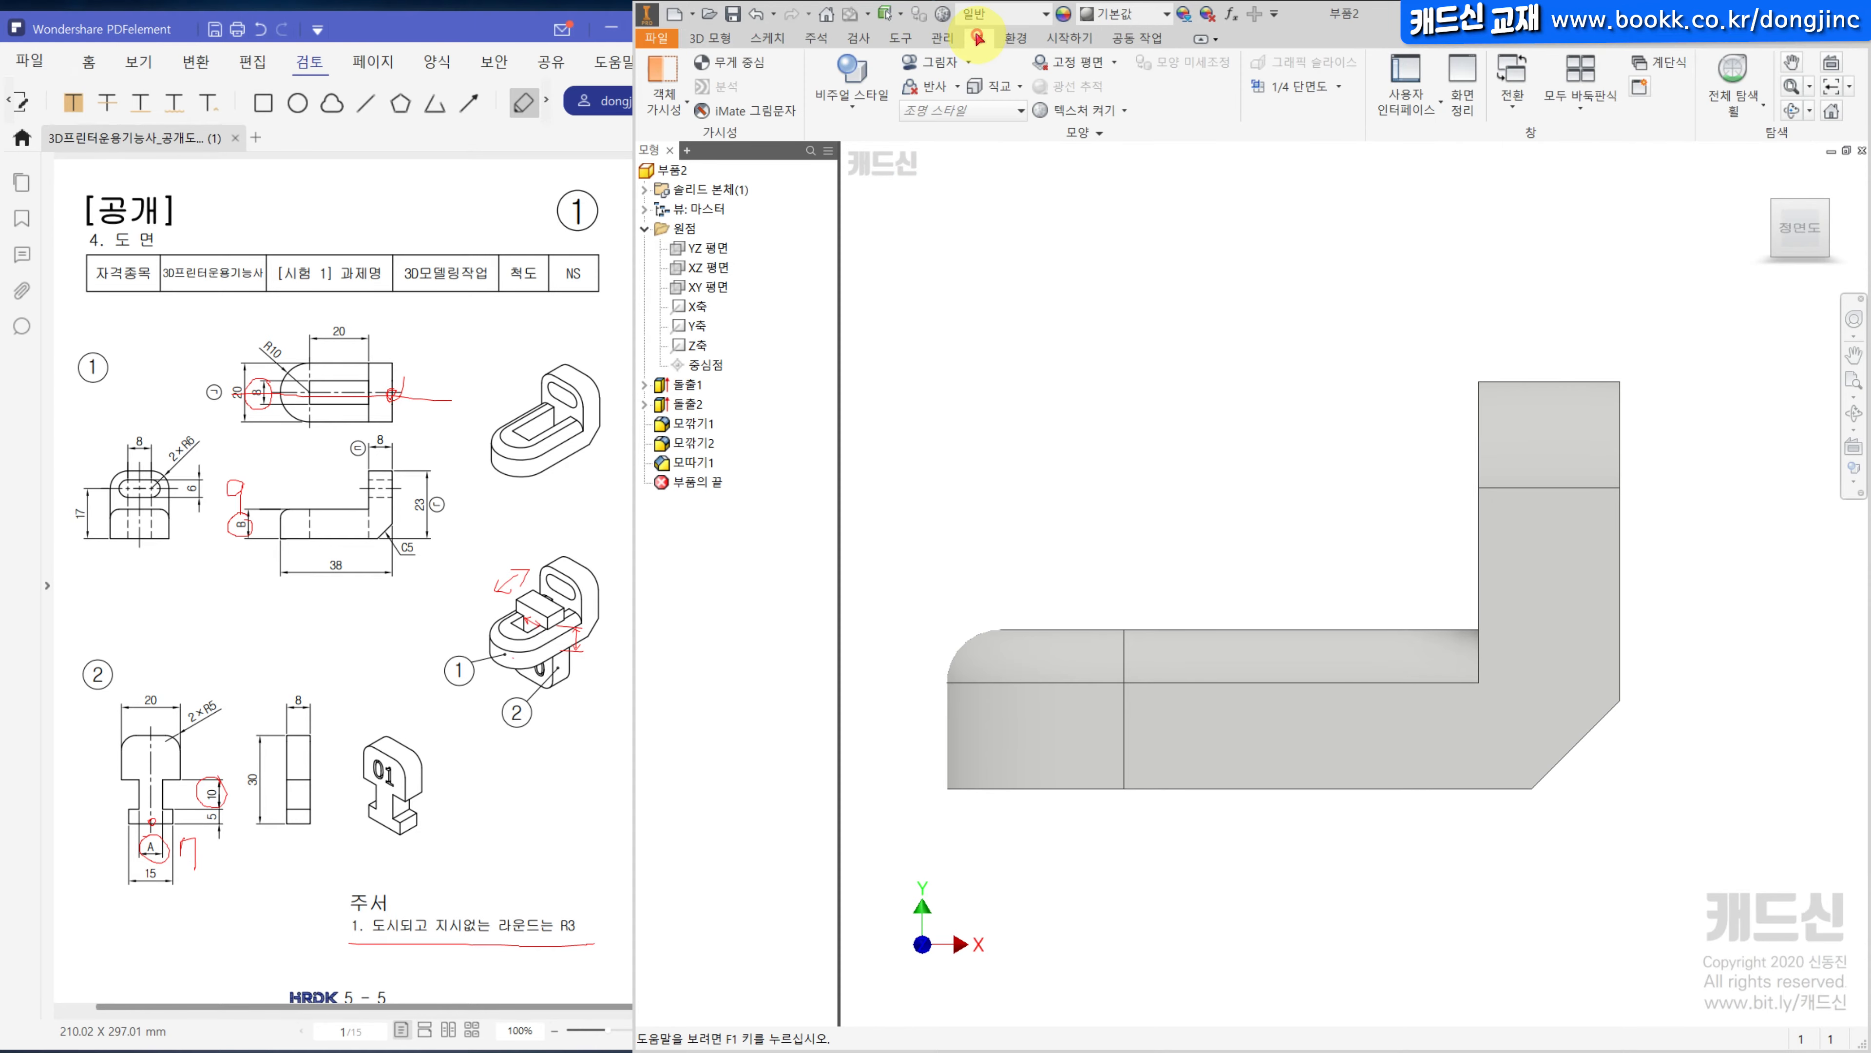
{"action": "left_click", "coordinate": [851, 107]}
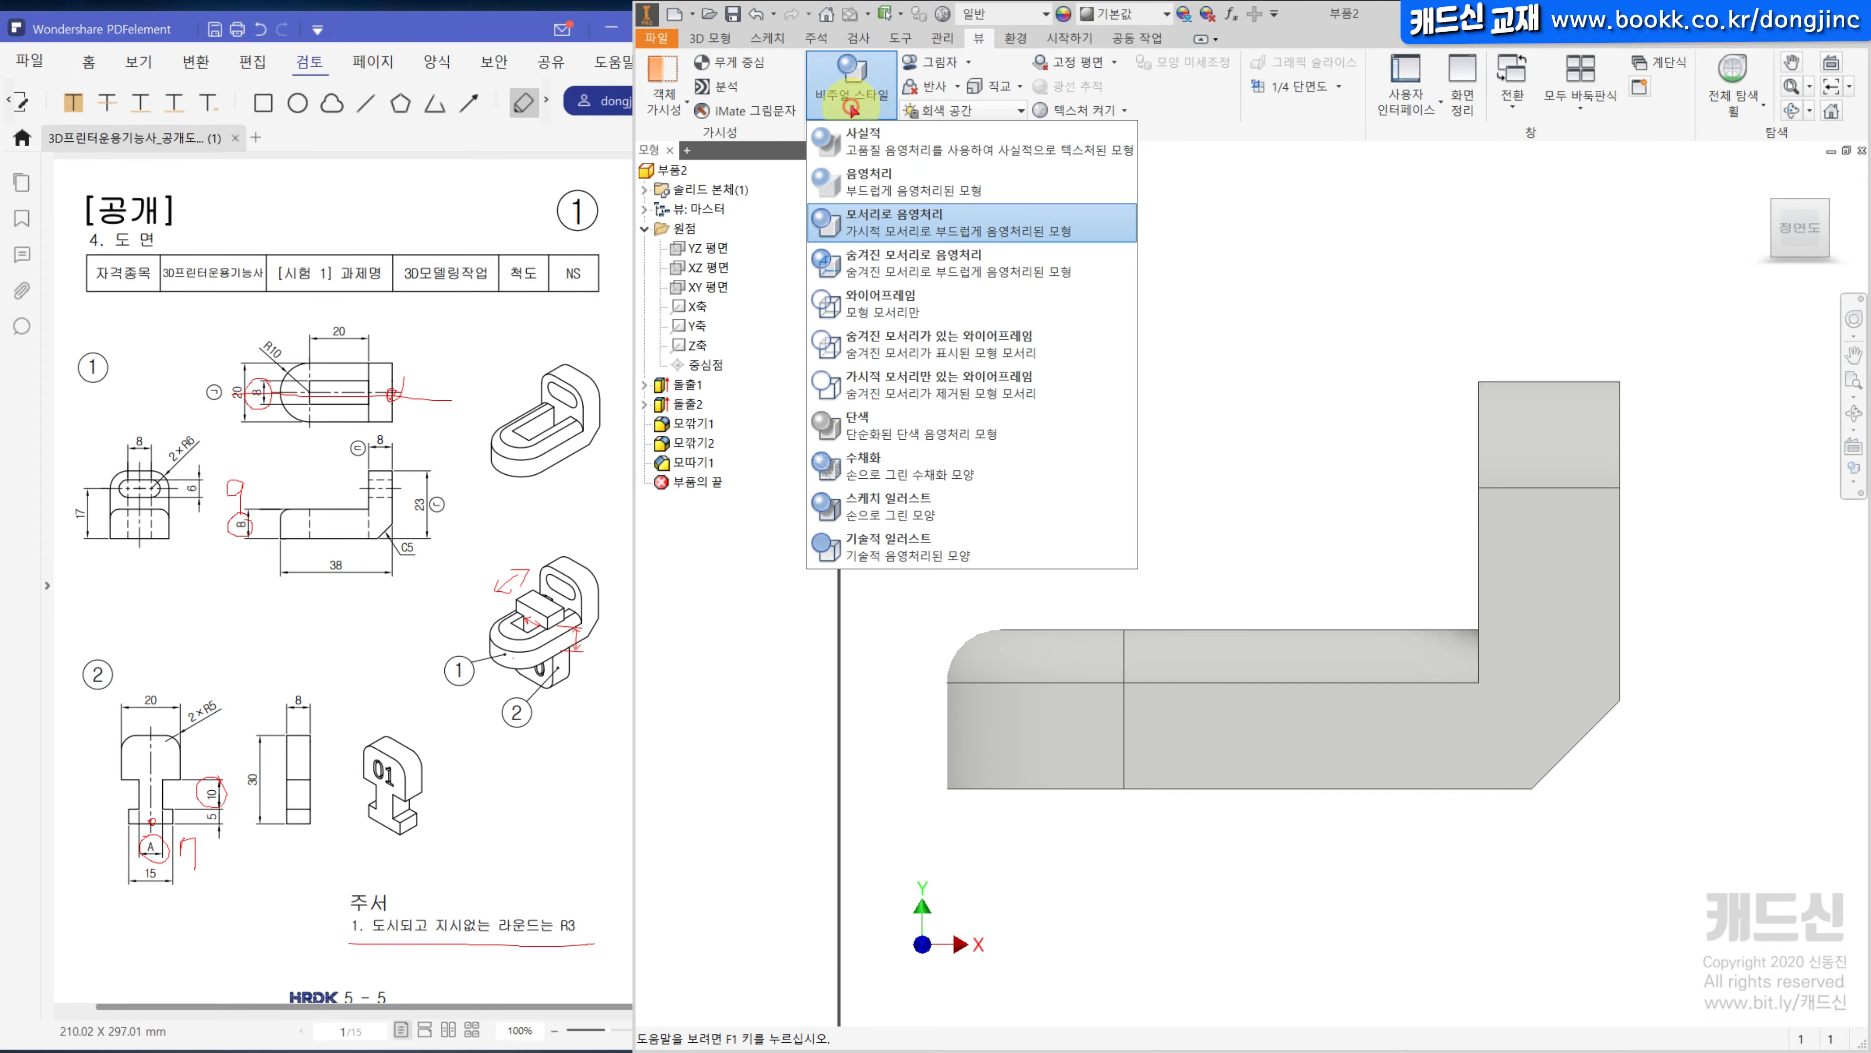
{"action": "left_click", "coordinate": [893, 267]}
{"action": "middle_click_drag", "start_coordinate": [1051, 334], "coordinate": [1021, 267]}
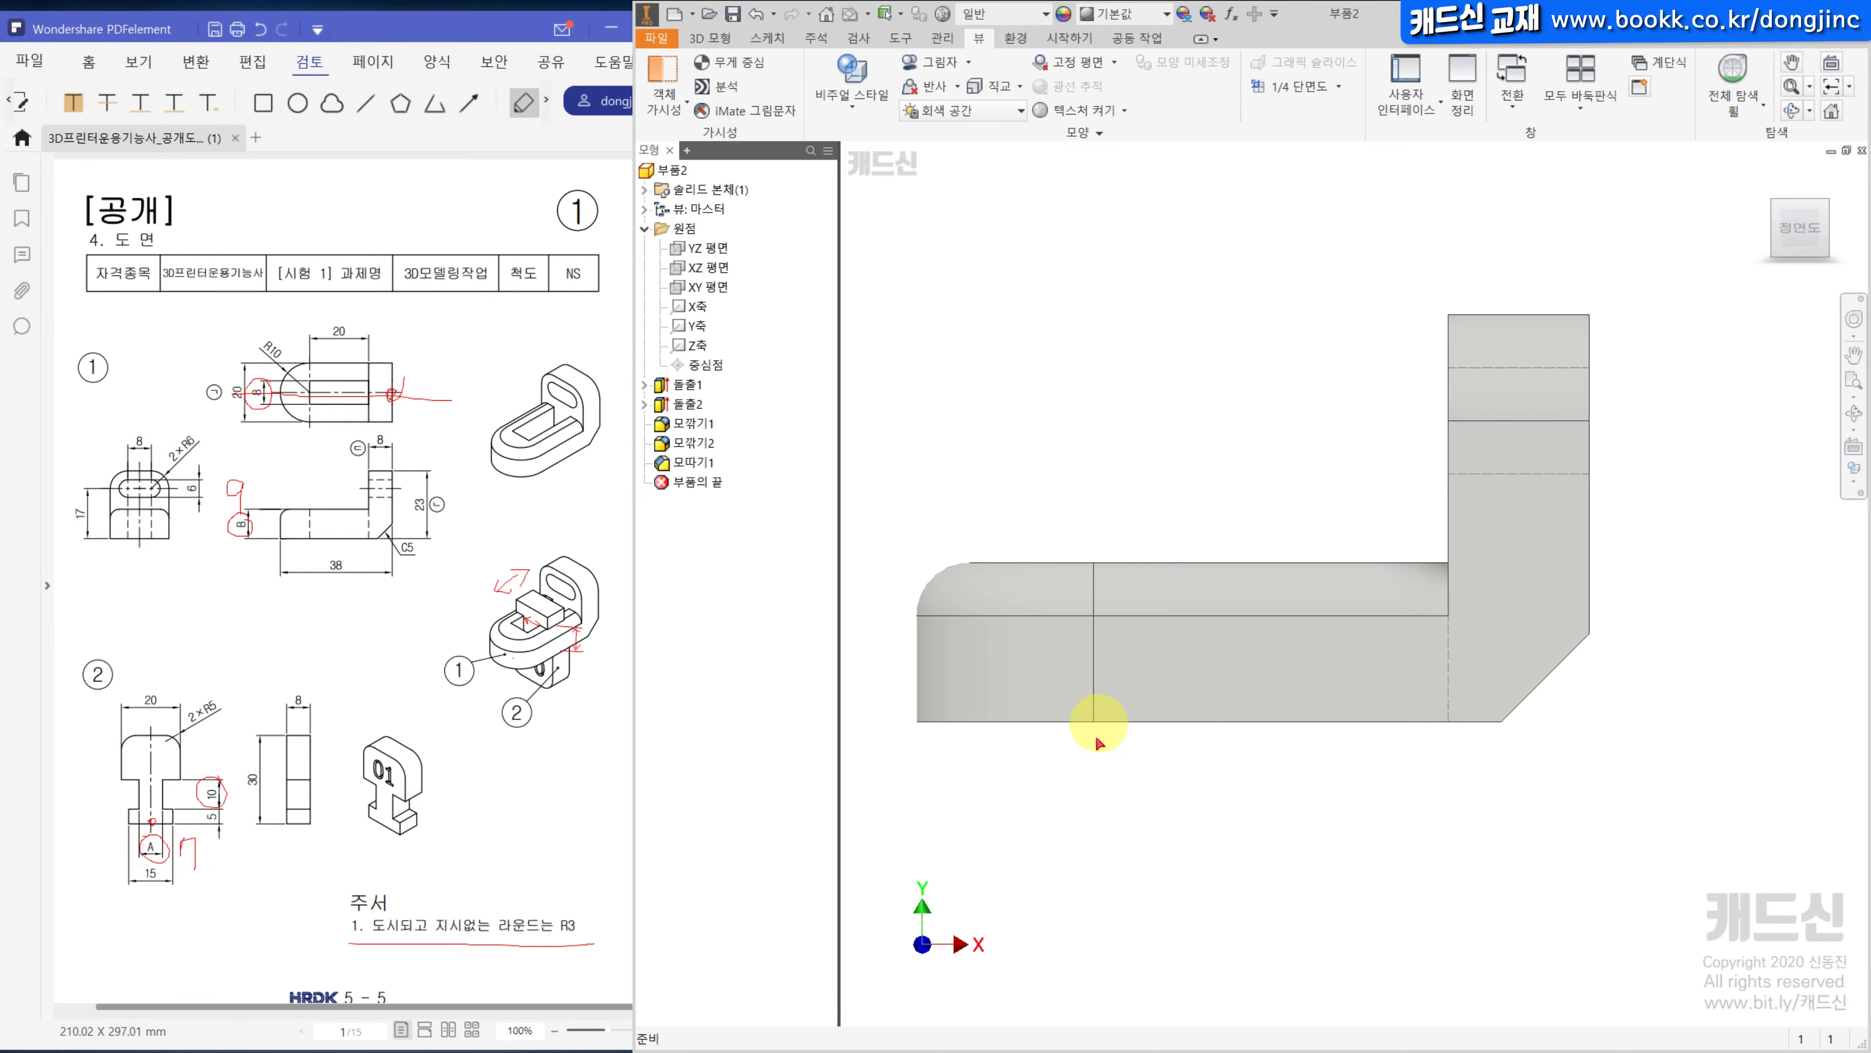
Examine the part's underside, left view and top view against the drawing.
{"action": "middle_click_drag", "start_coordinate": [1115, 605], "coordinate": [1286, 554], "text": "shift"}
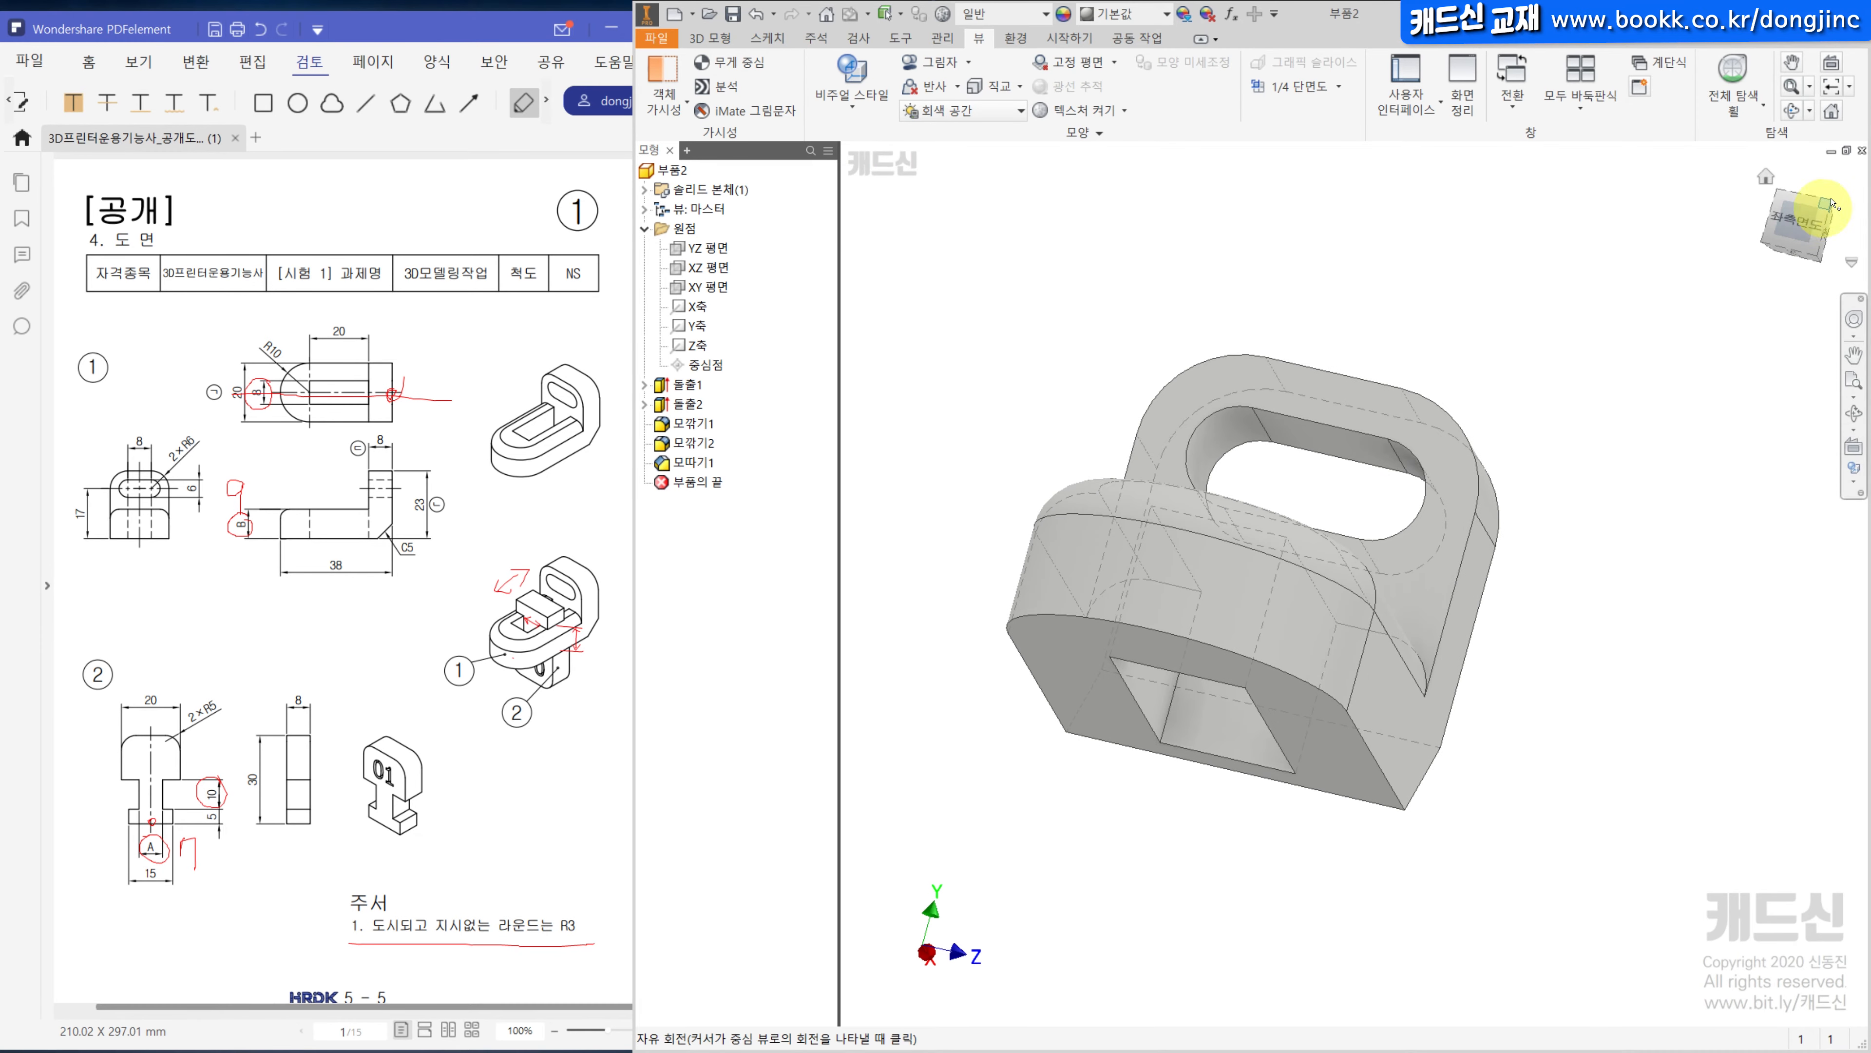
{"action": "left_click", "coordinate": [1787, 223]}
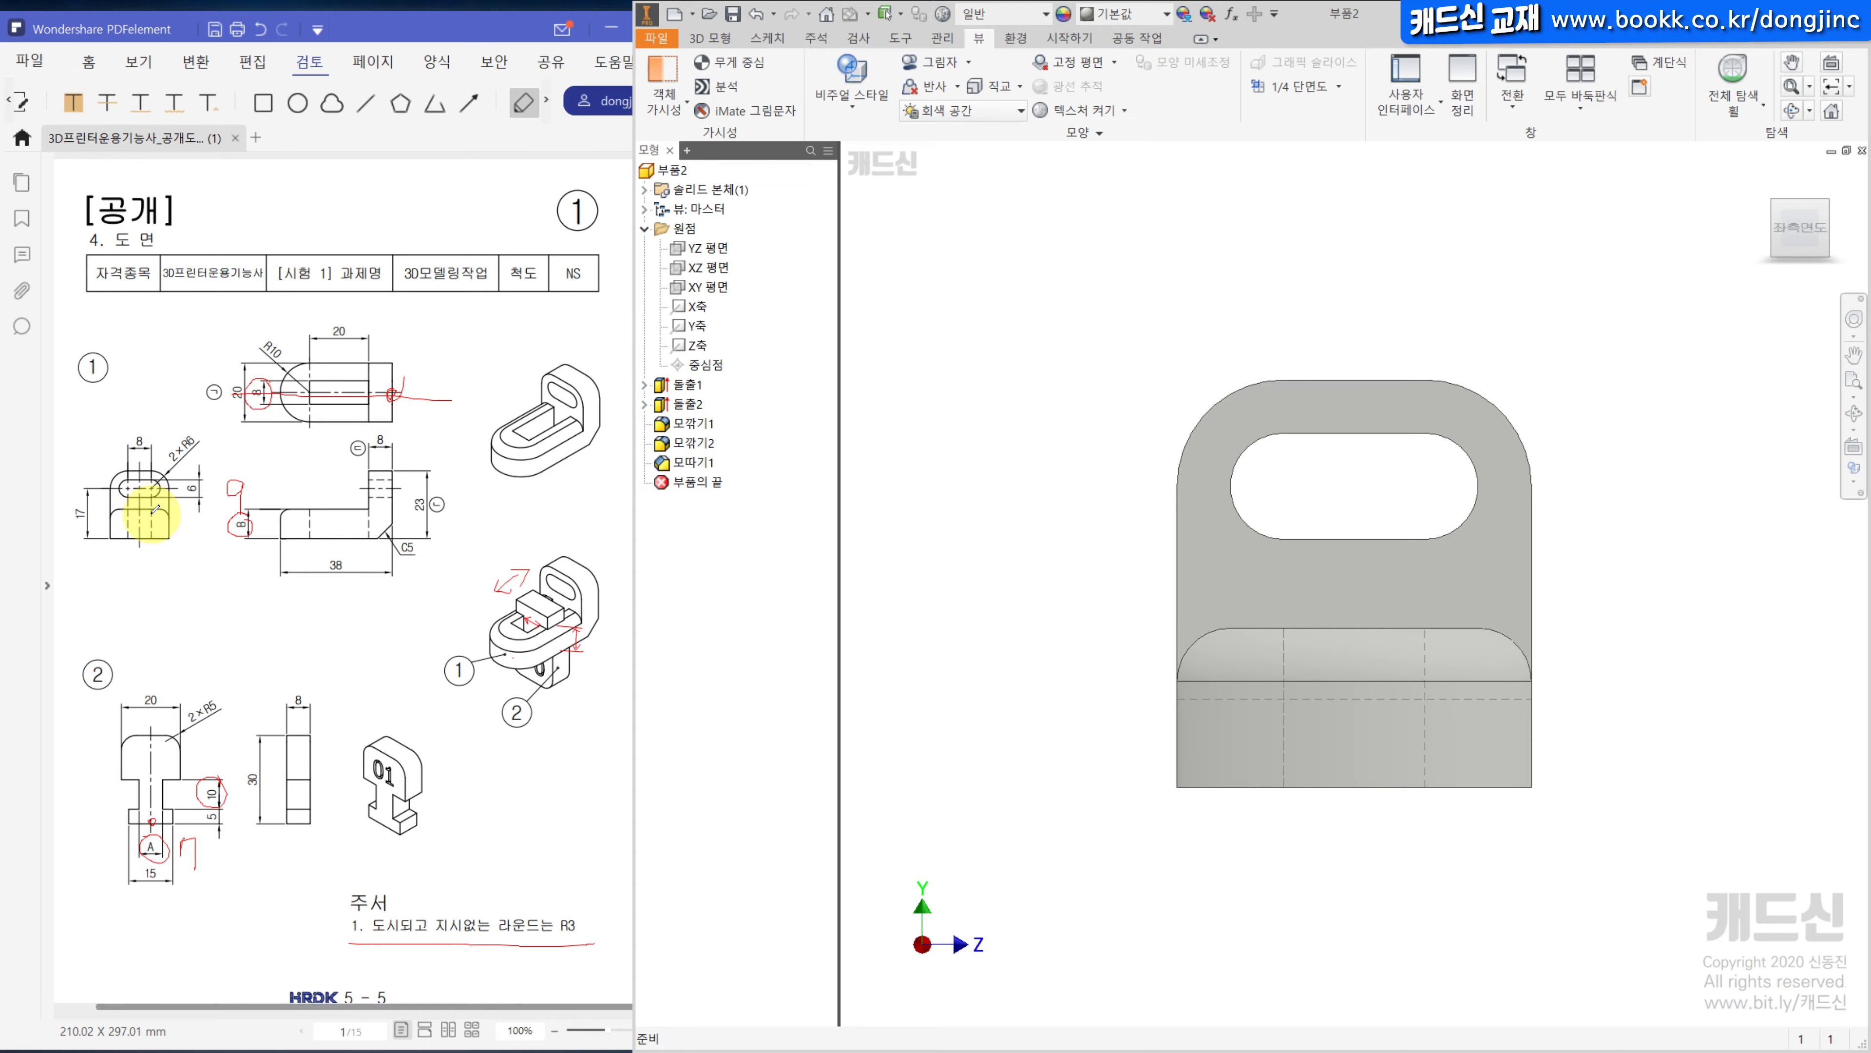
{"action": "middle_click_drag", "start_coordinate": [1201, 509], "coordinate": [1203, 541], "text": "shift"}
{"action": "left_click", "coordinate": [1798, 207]}
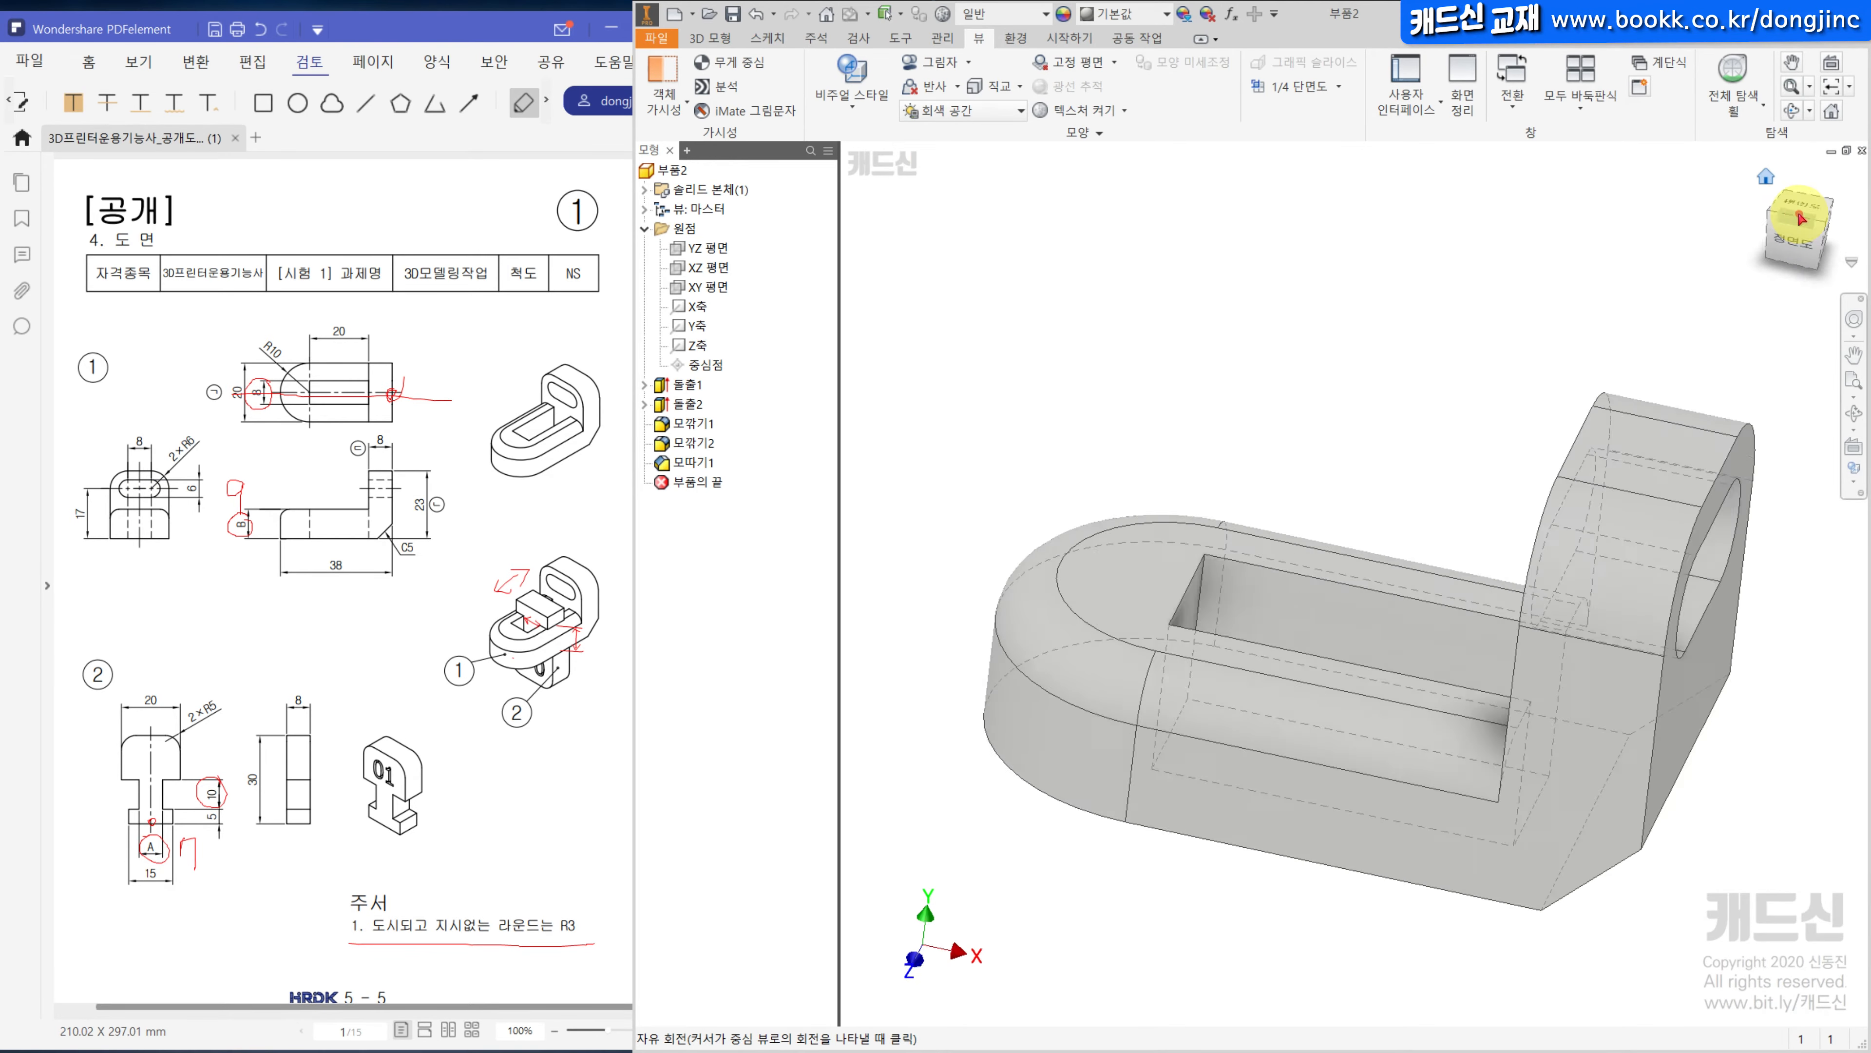
Return the part to the isometric view and apply the shaded-with-edges visual style.
{"action": "left_click", "coordinate": [1798, 210]}
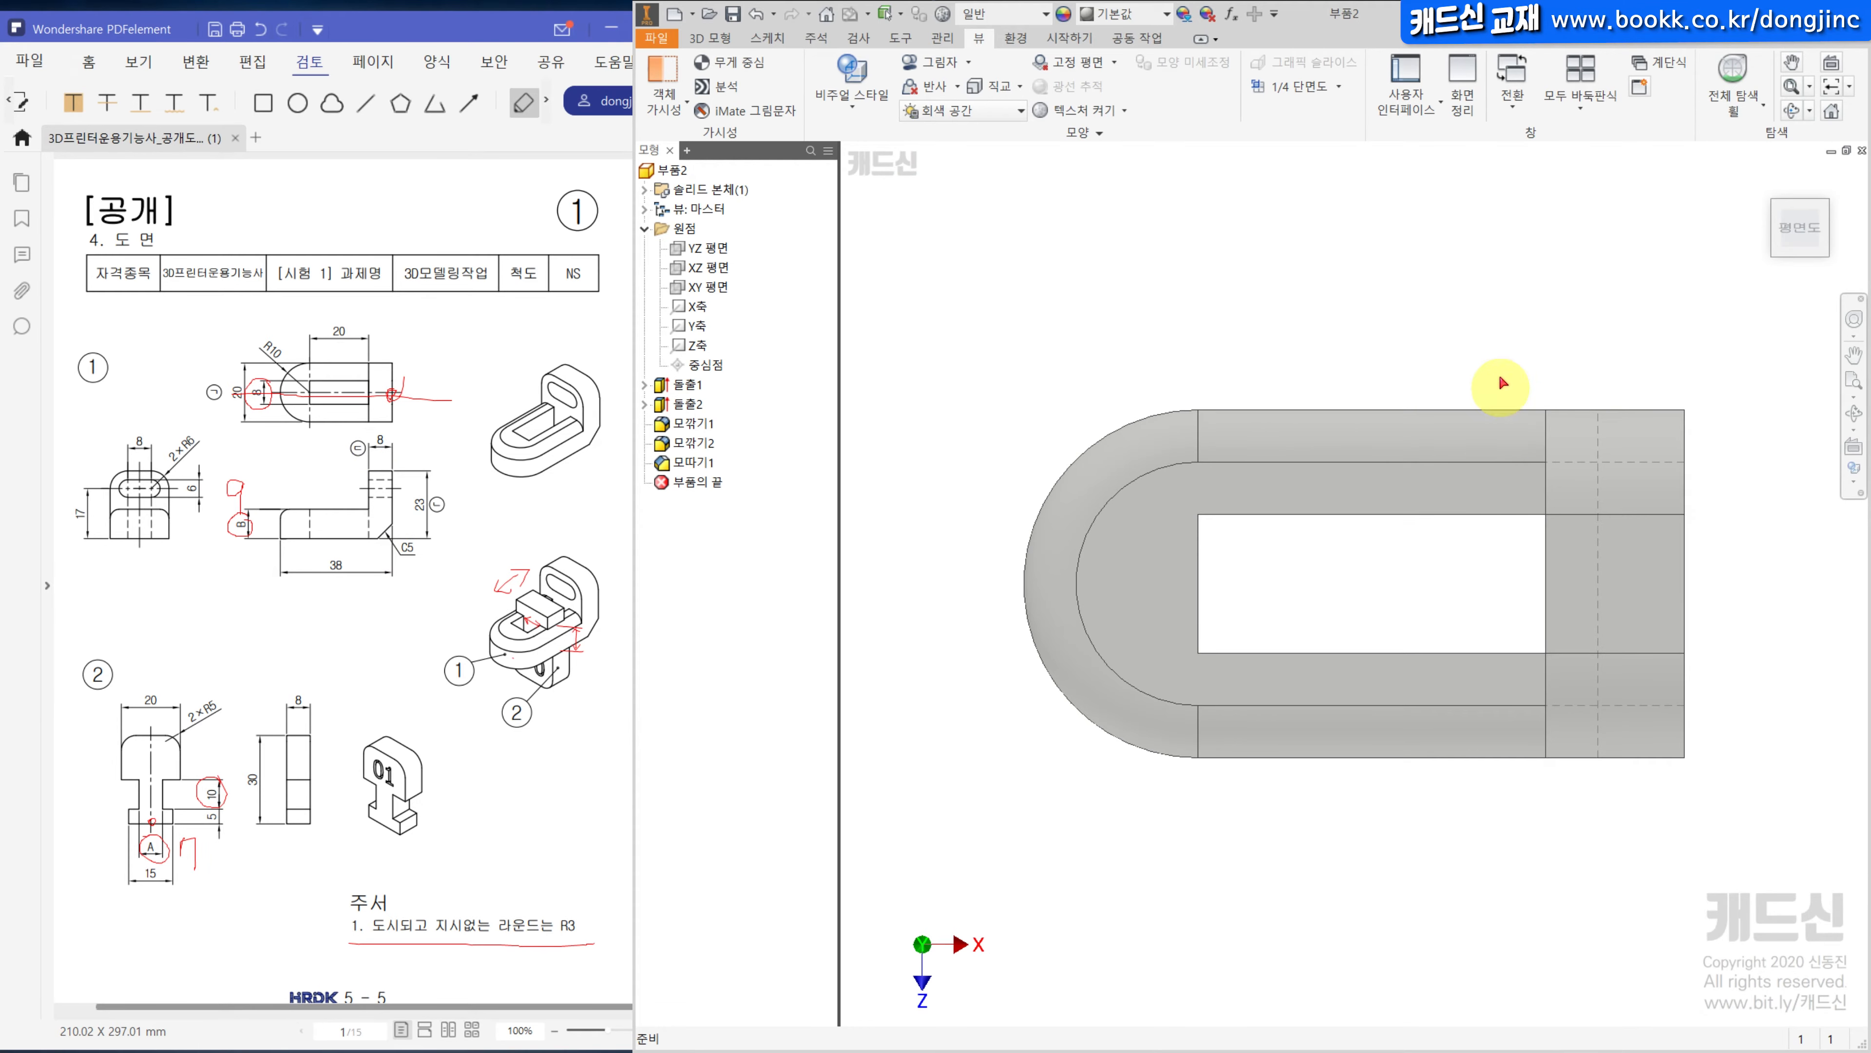
{"action": "left_click", "coordinate": [1766, 177]}
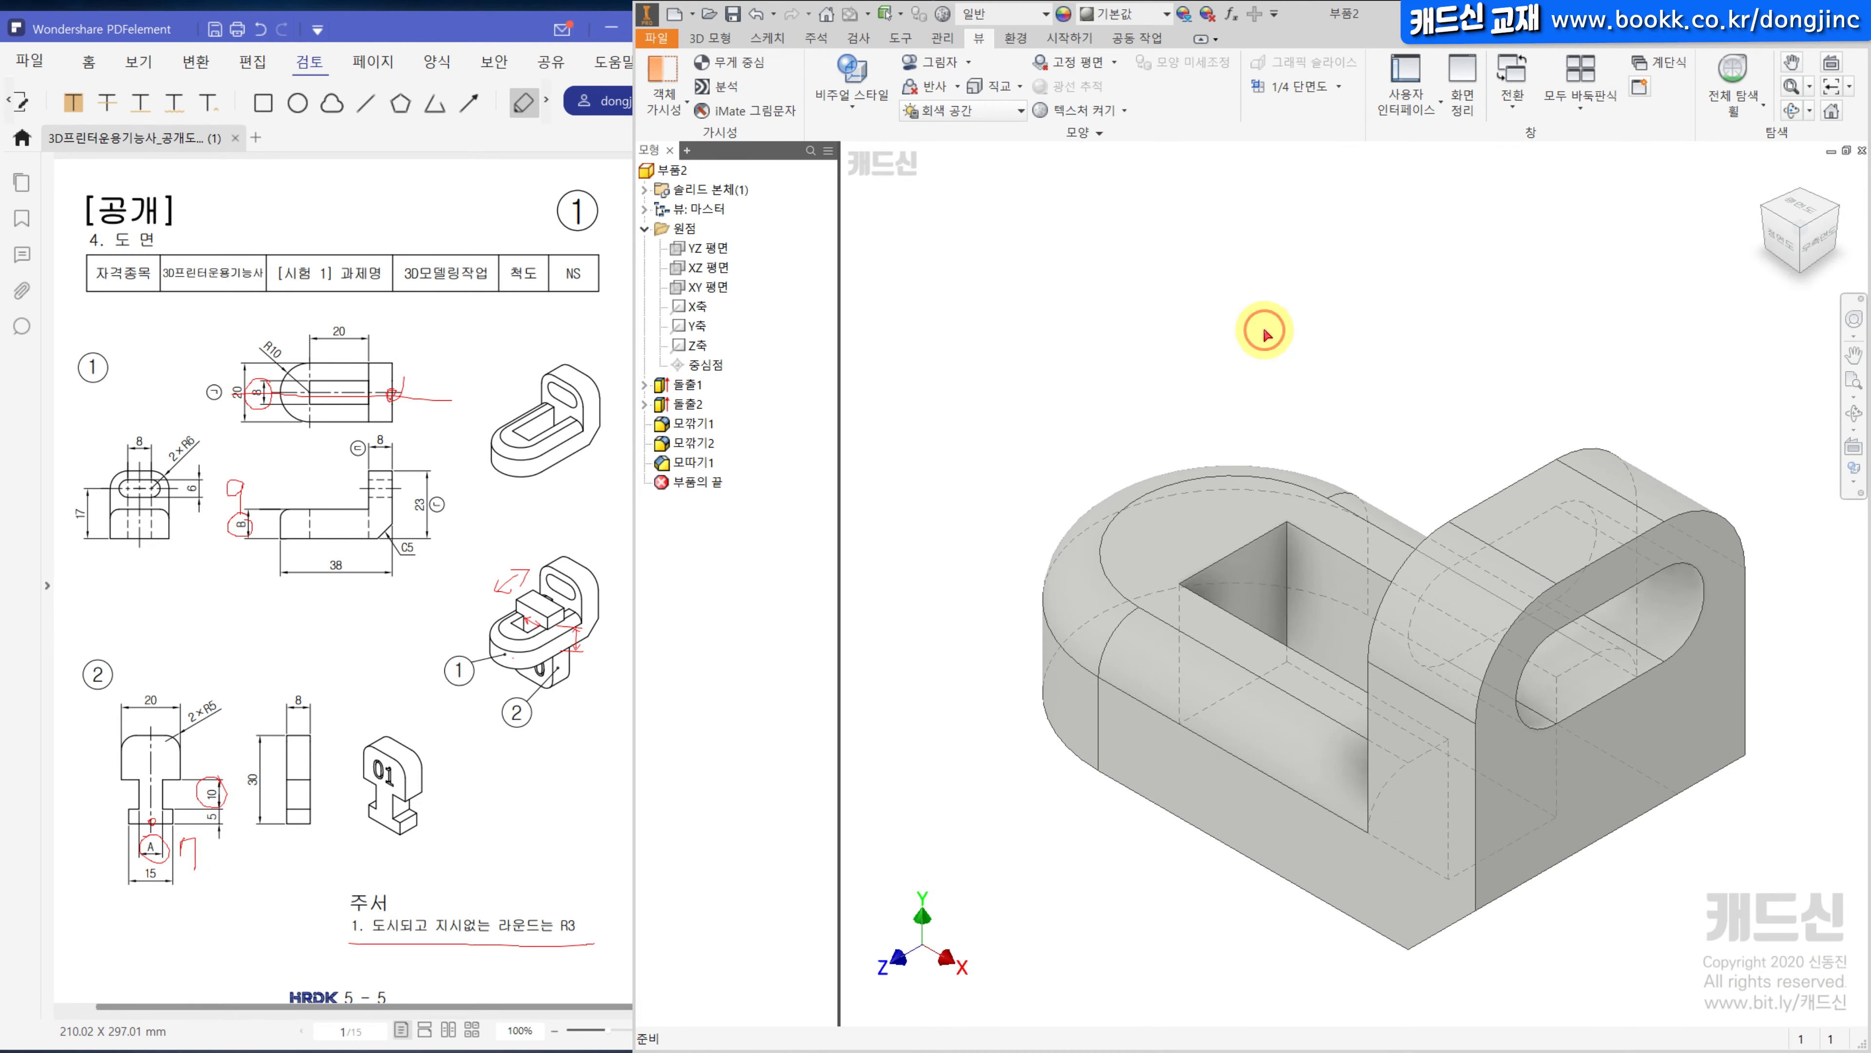
{"action": "left_click", "coordinate": [847, 80]}
{"action": "left_click", "coordinate": [912, 220]}
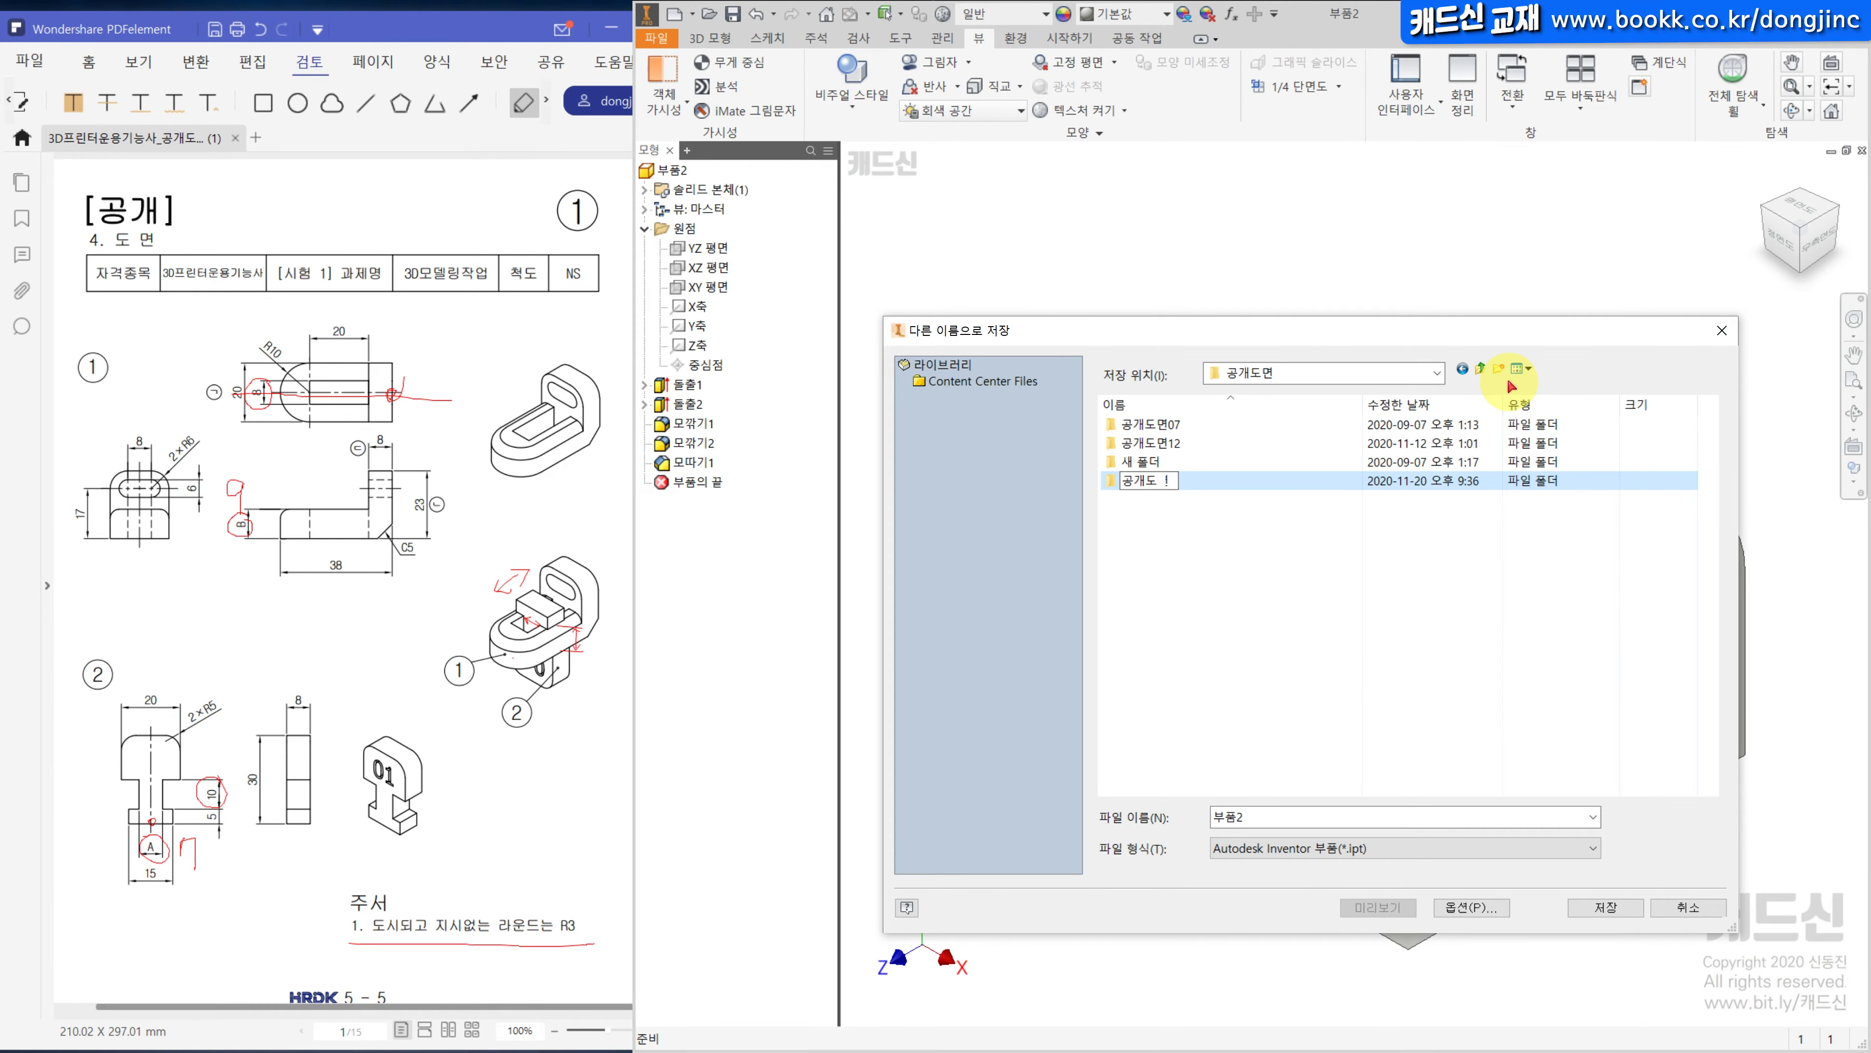
Save the part as 01_01 in a new folder named 공개도면01, following the exam's file naming rule.
{"action": "key", "text": "Return"}
{"action": "key", "text": "Return"}
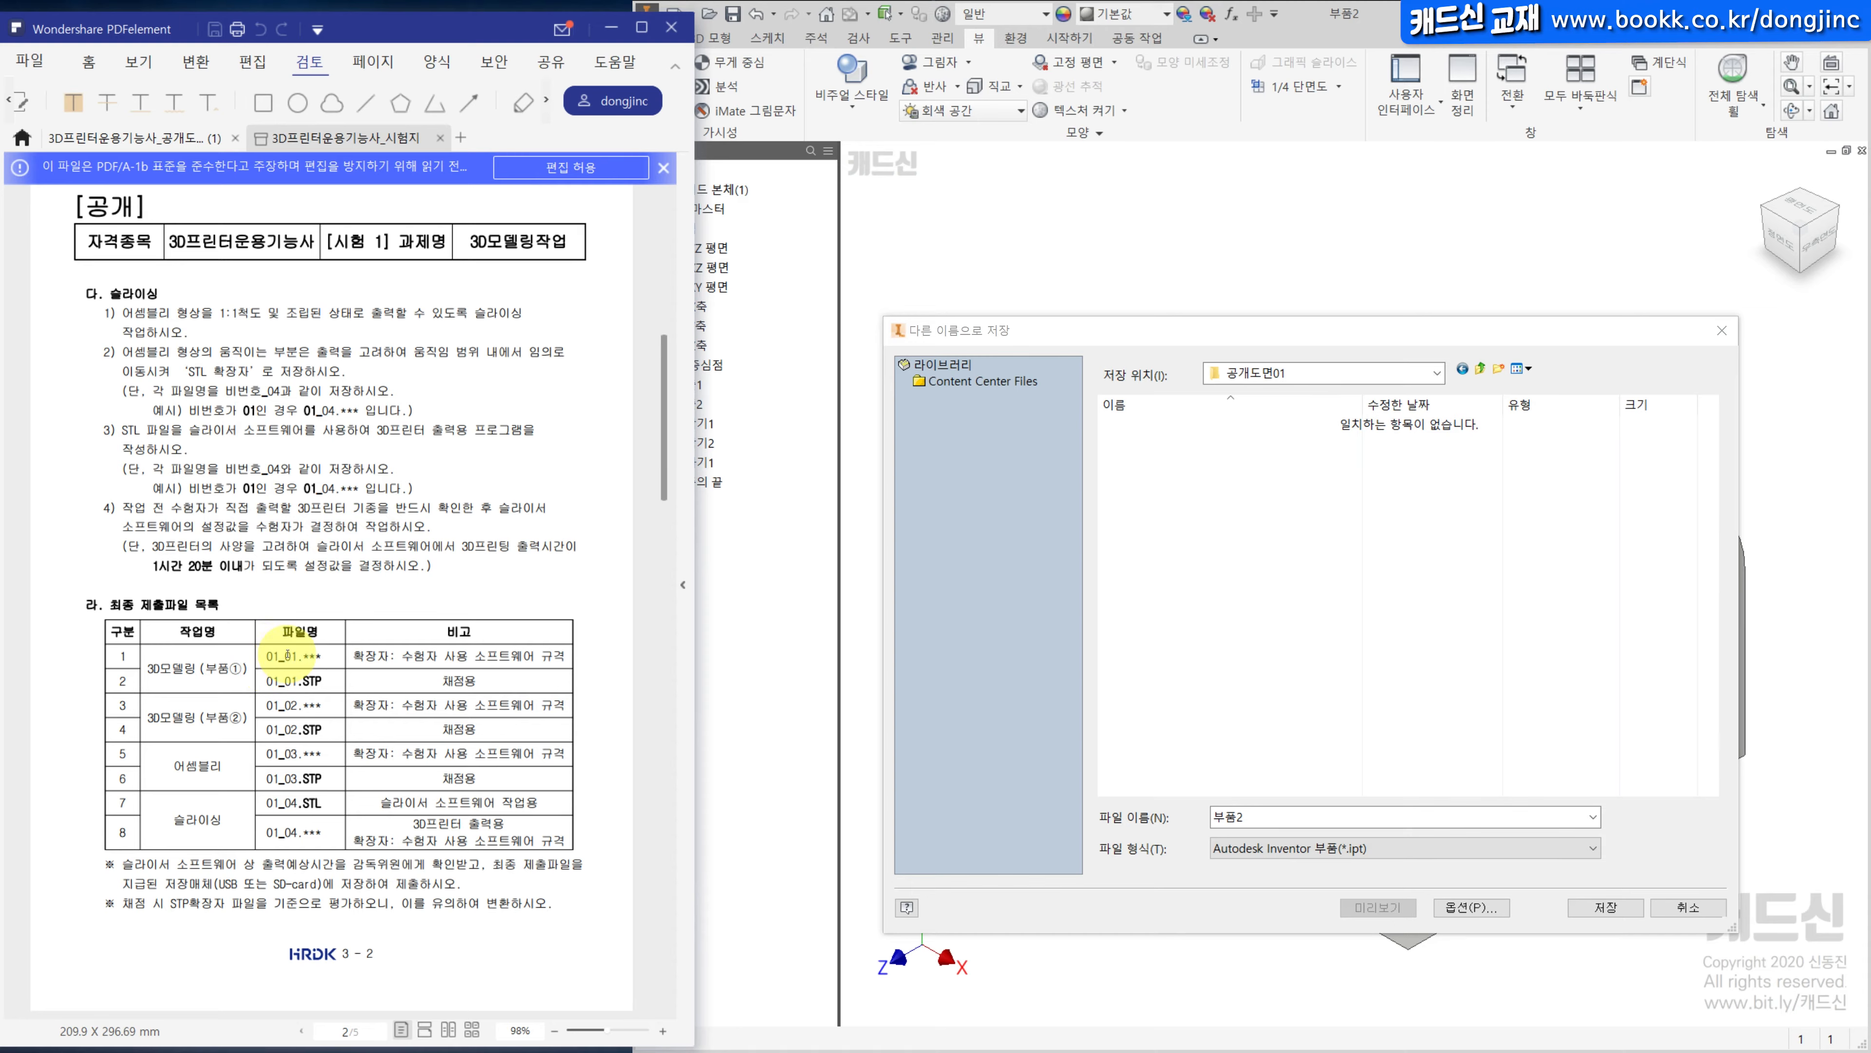
{"action": "left_click", "coordinate": [1299, 817]}
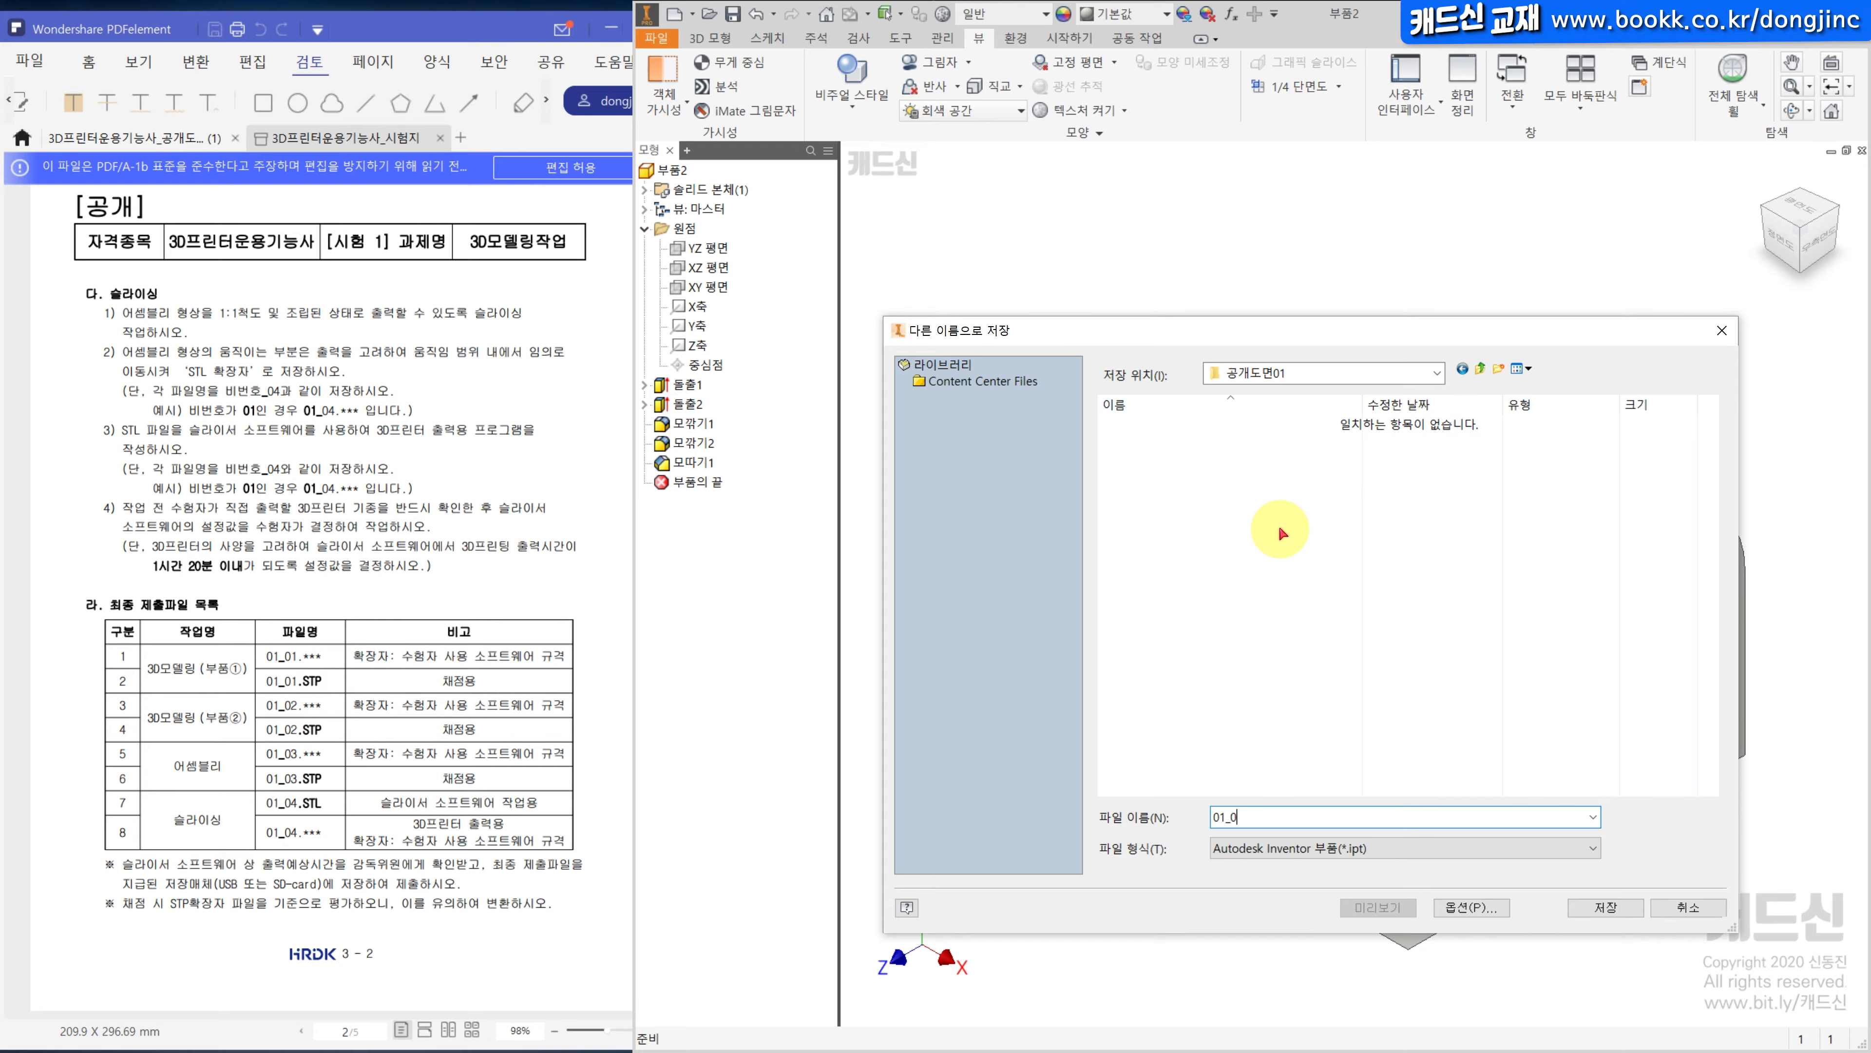
{"action": "left_click", "coordinate": [1608, 901]}
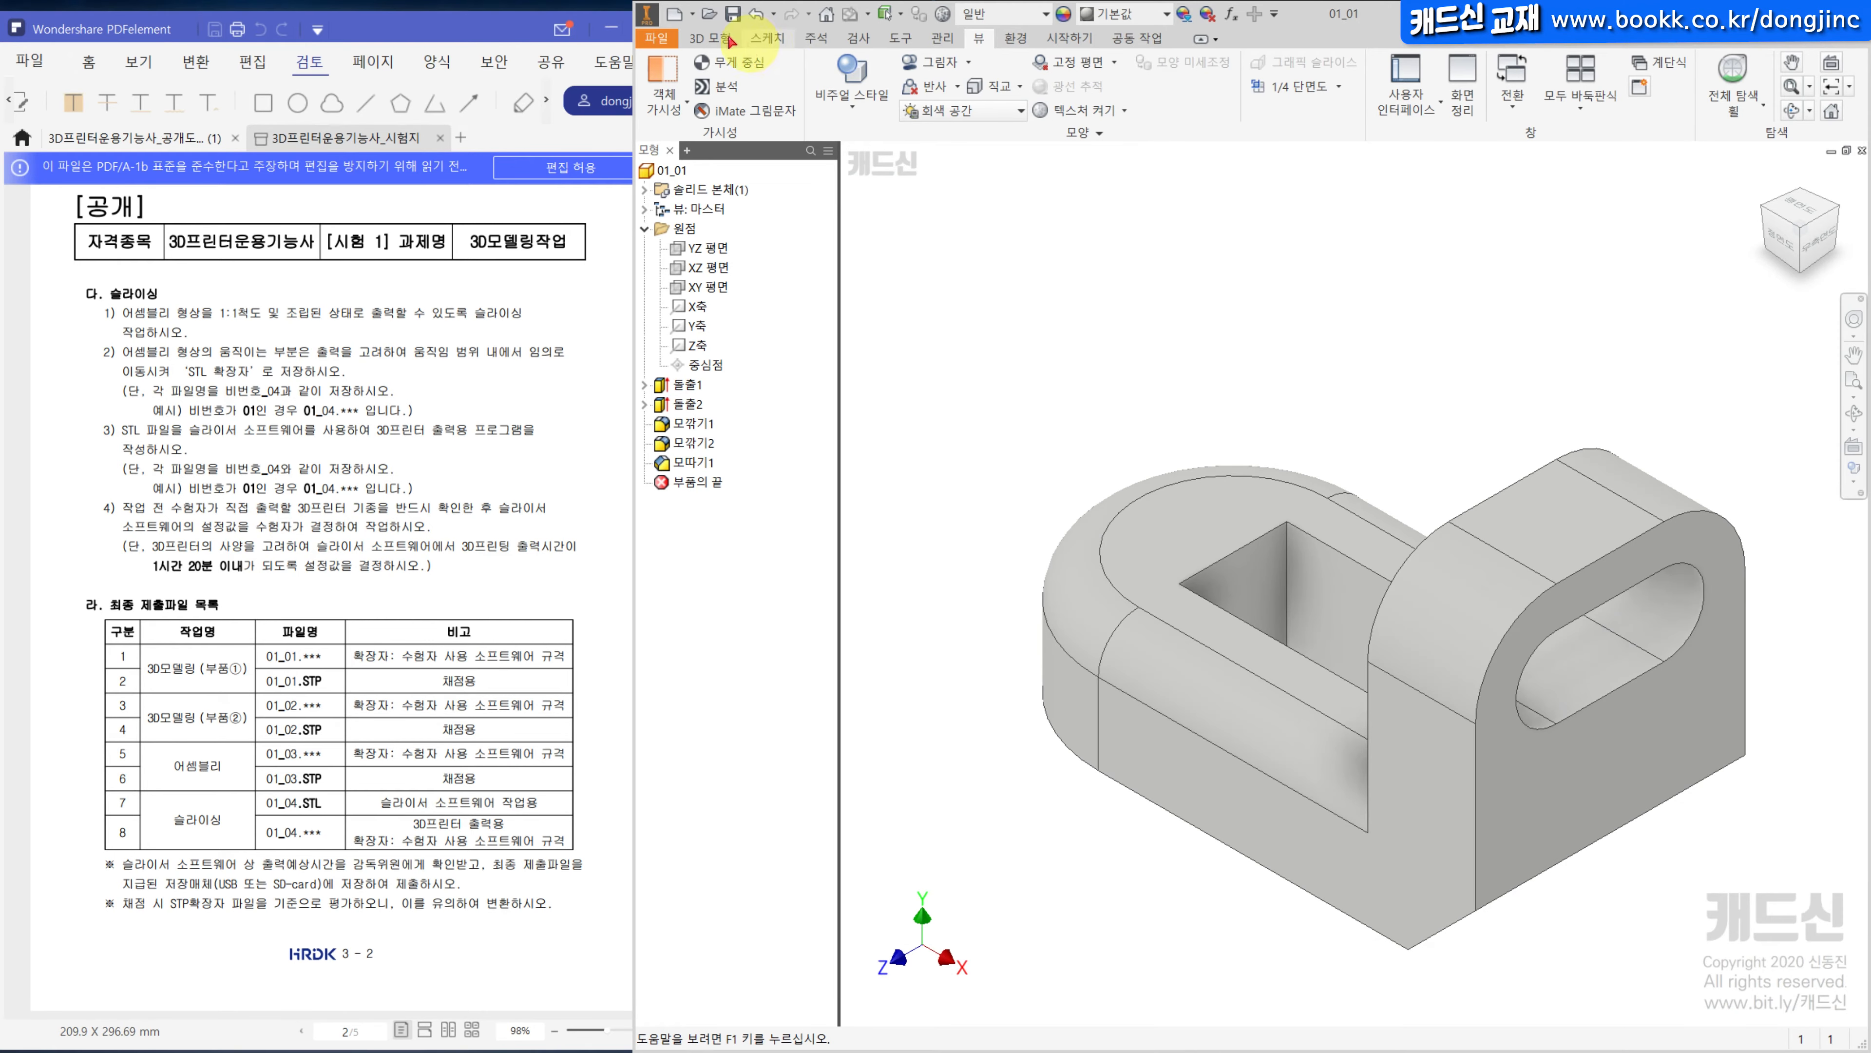
Save a copy of the part in STEP format as 01_01.stp in the 공개도면01 folder.
{"action": "left_click", "coordinate": [657, 38]}
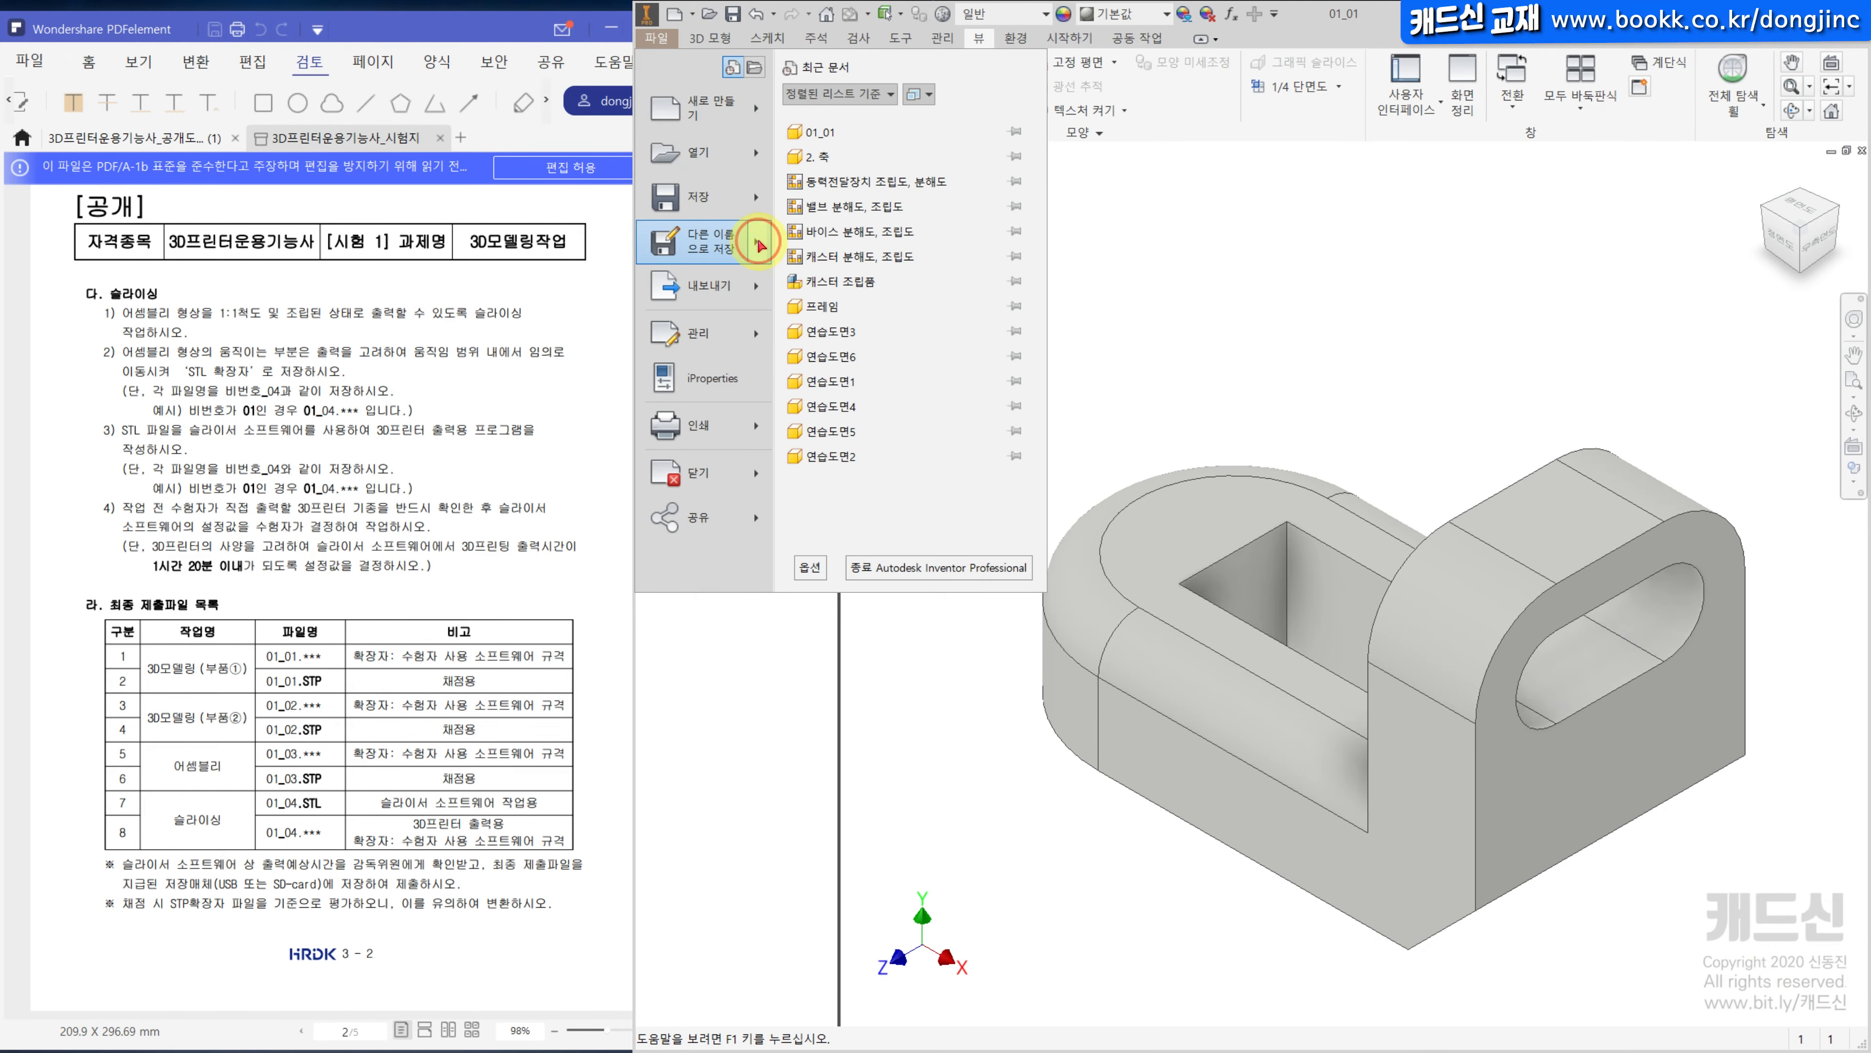
{"action": "left_click", "coordinate": [760, 246]}
{"action": "left_click", "coordinate": [876, 201]}
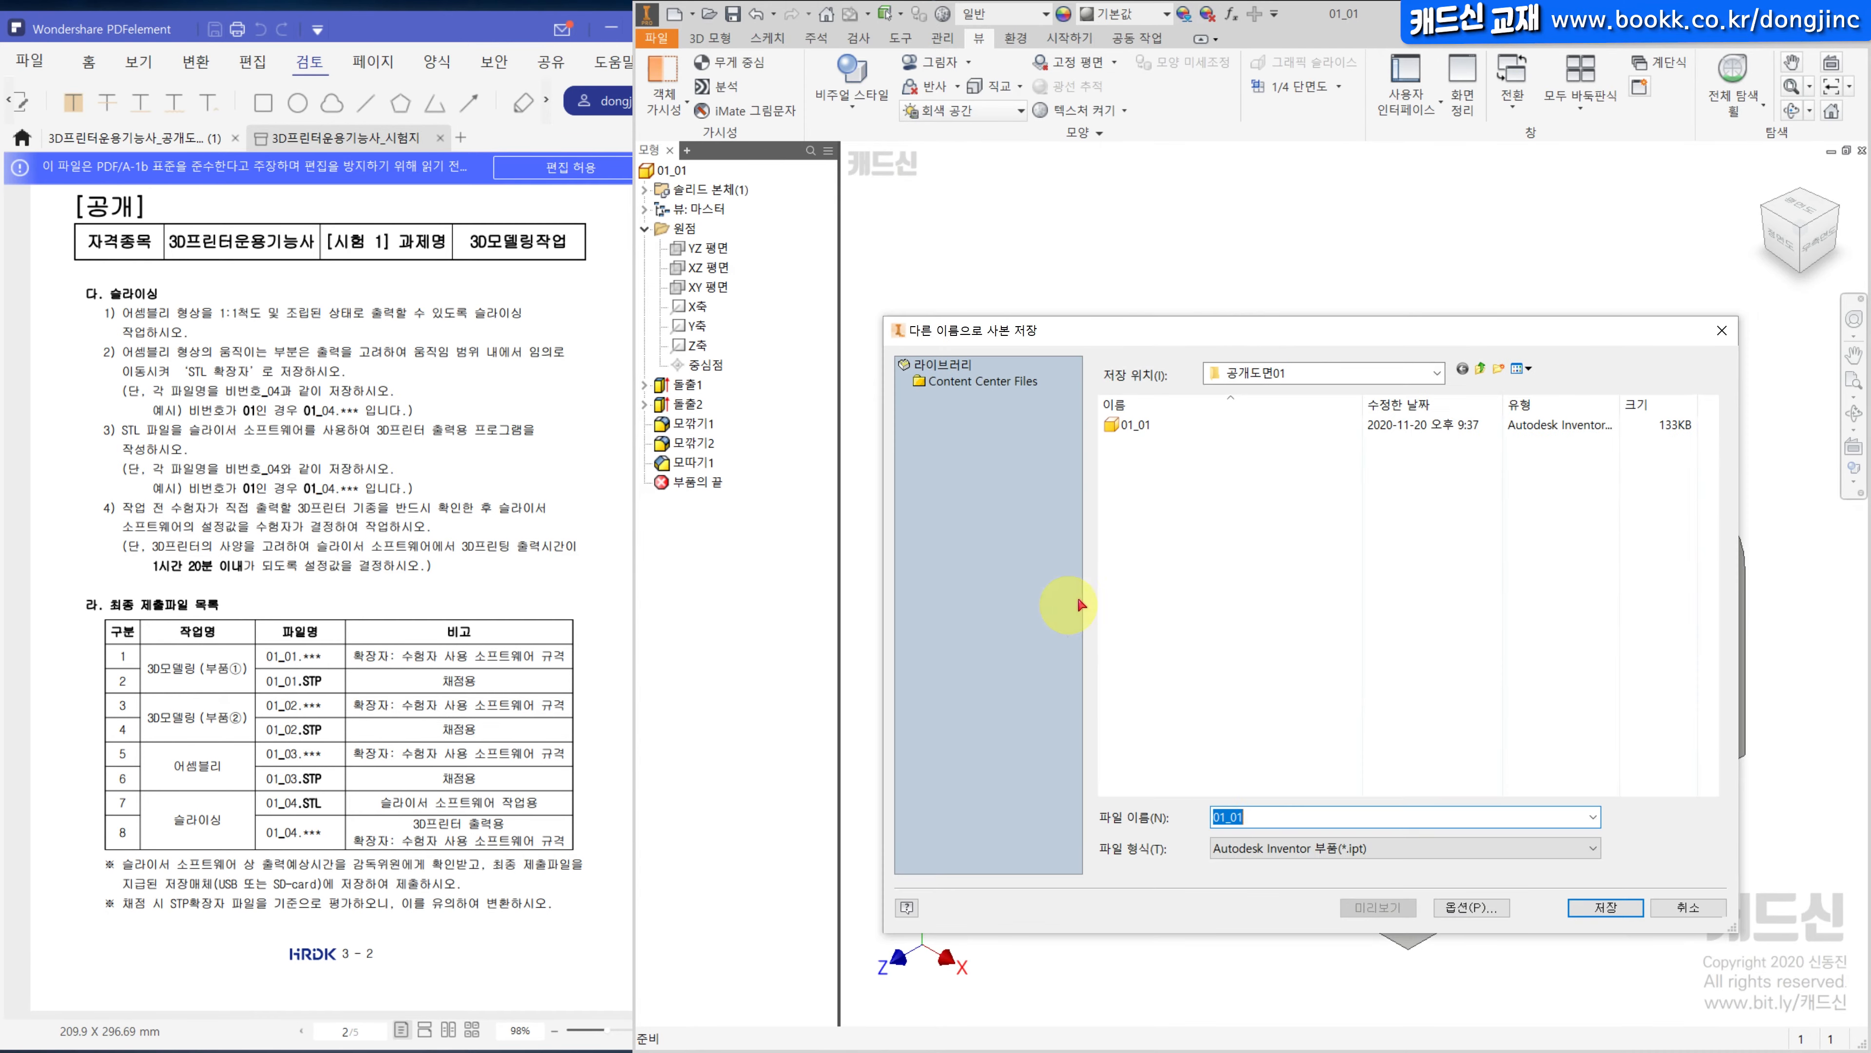
{"action": "left_click", "coordinate": [1310, 847]}
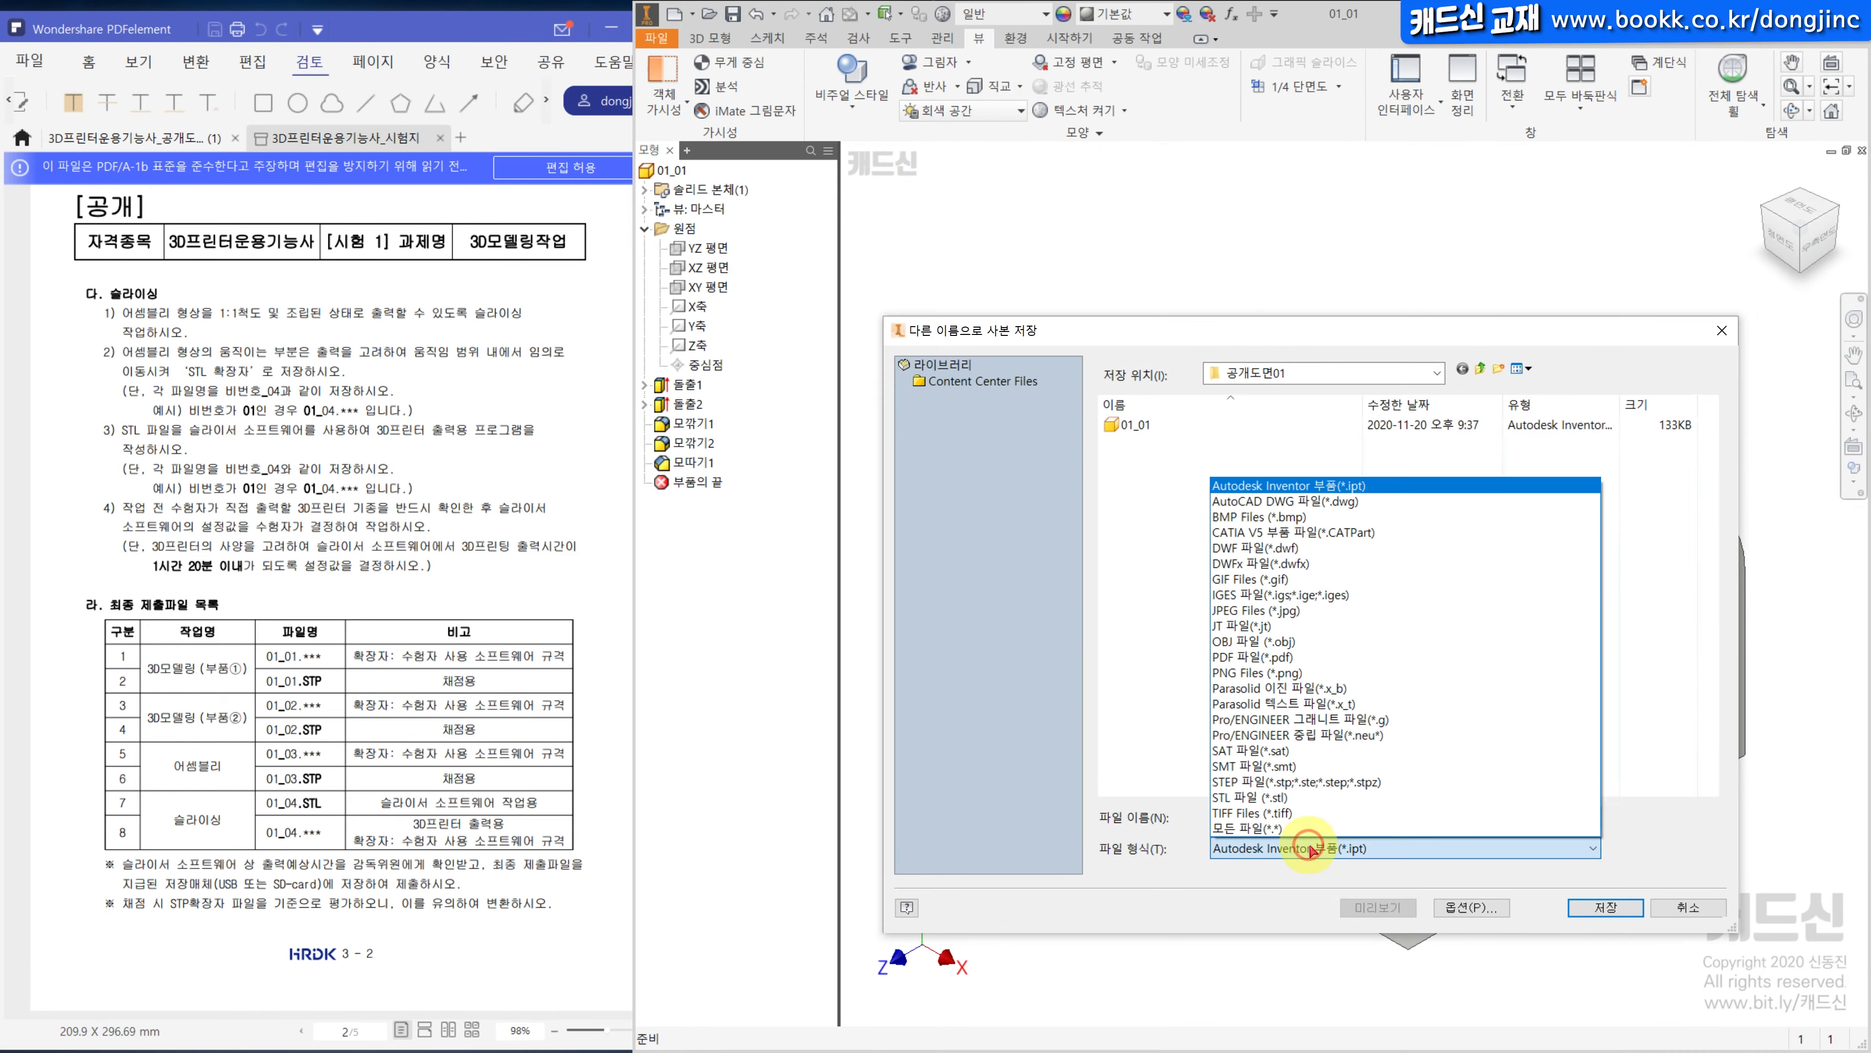
{"action": "left_click", "coordinate": [1290, 783]}
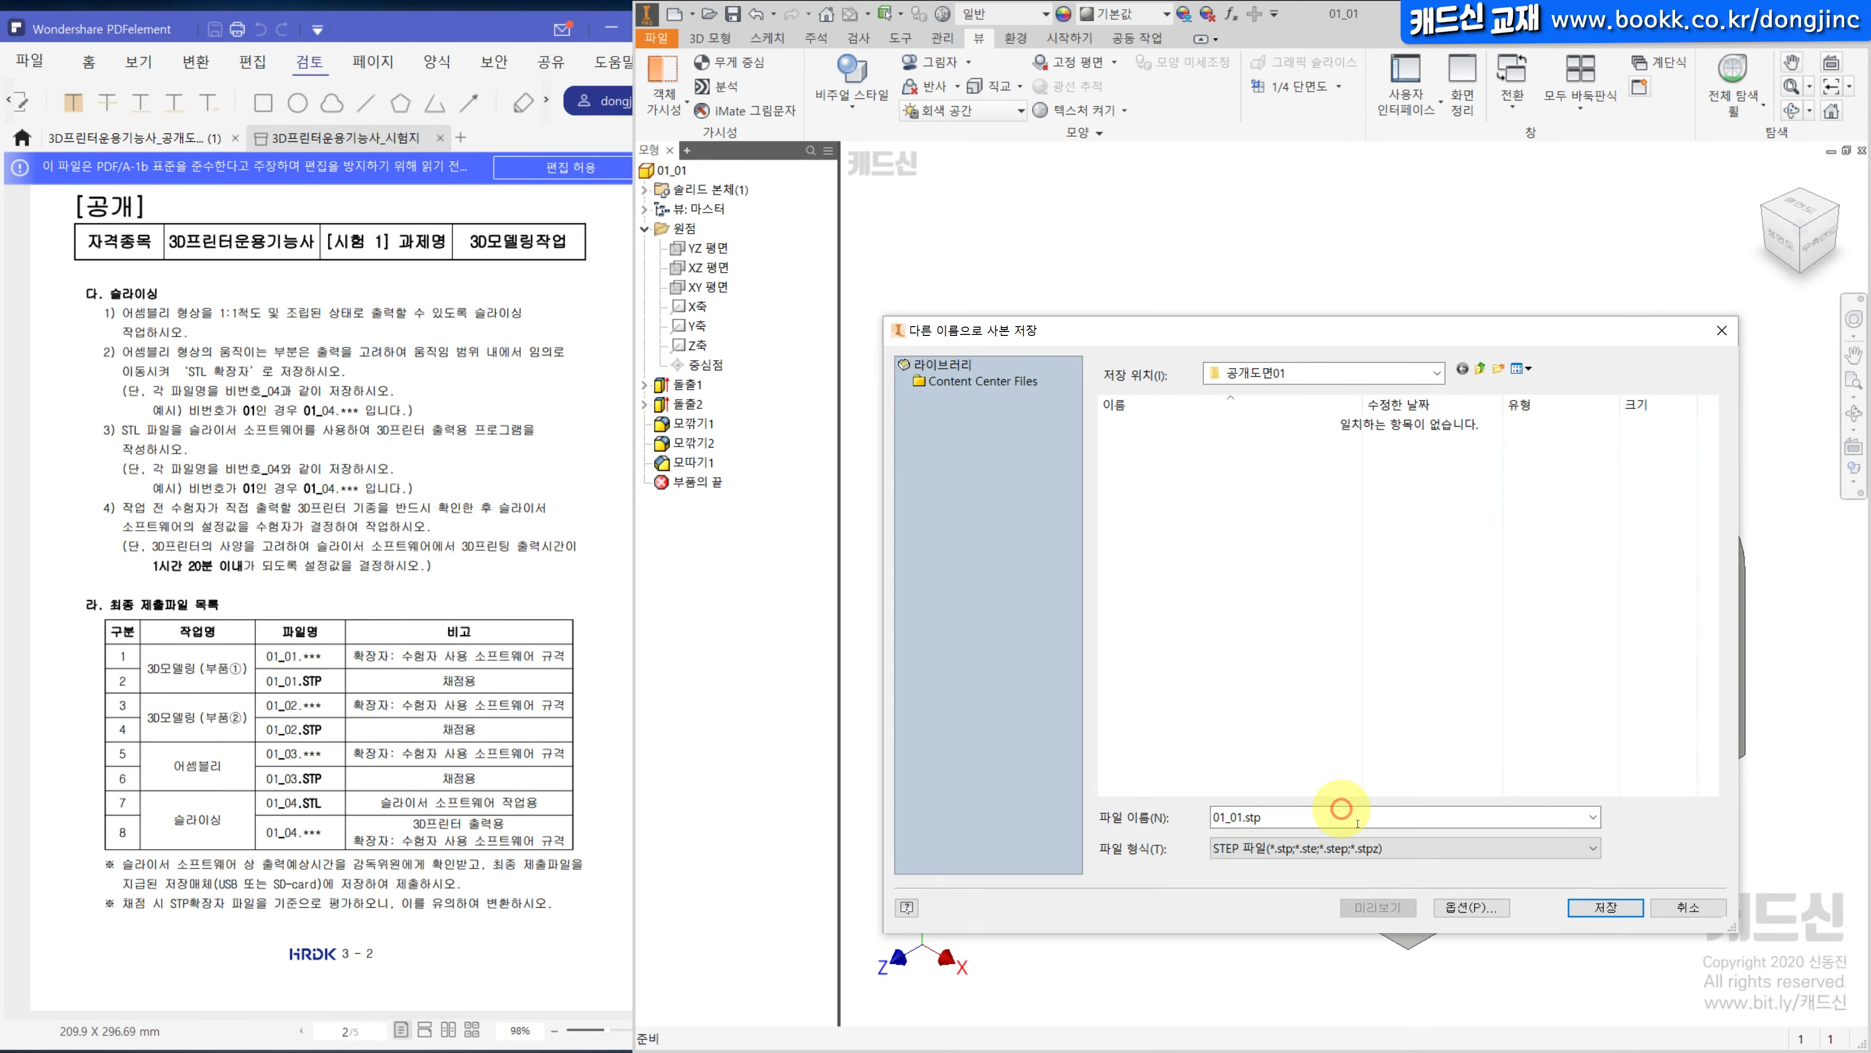
{"action": "left_click", "coordinate": [1603, 909]}
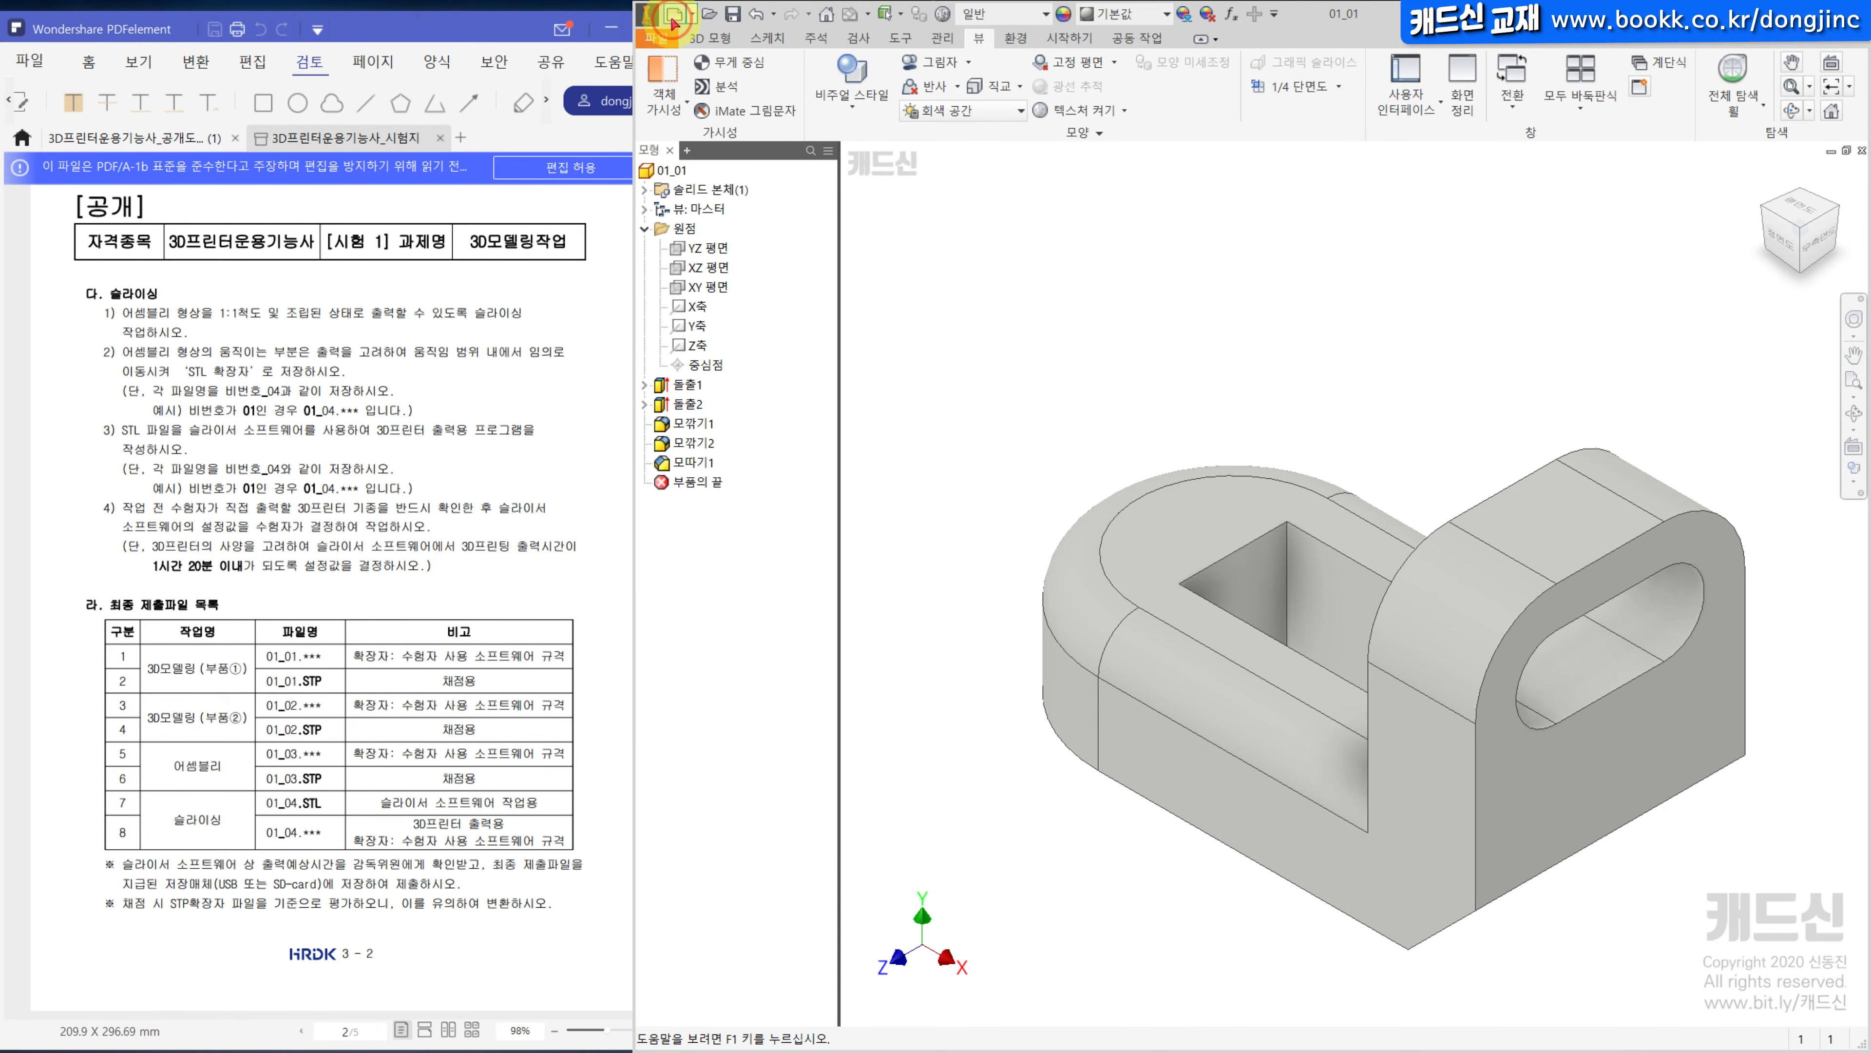
Create a new part from the Standard.ipt template and bring the dimensioned drawing back up in the PDF viewer.
{"action": "key", "text": "ctrl+n"}
{"action": "double_click", "coordinate": [1300, 357]}
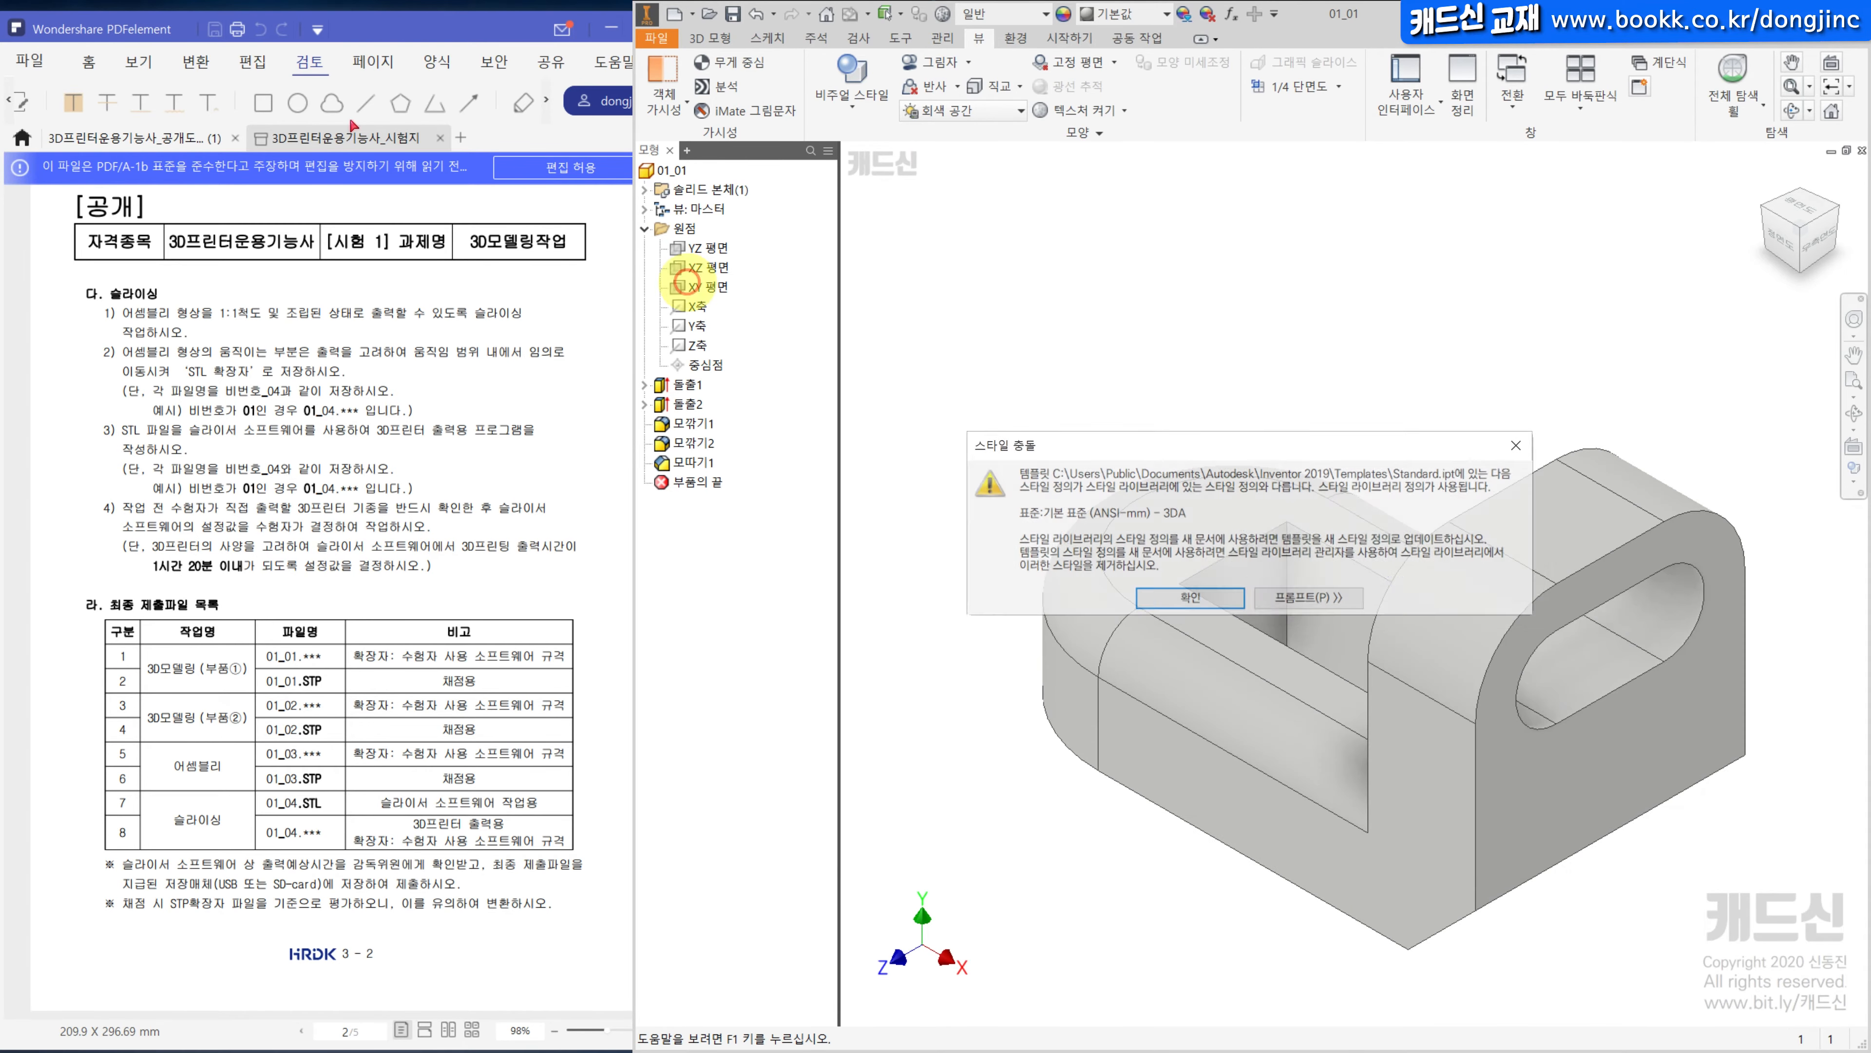
{"action": "left_click", "coordinate": [159, 137]}
{"action": "left_click", "coordinate": [1191, 598]}
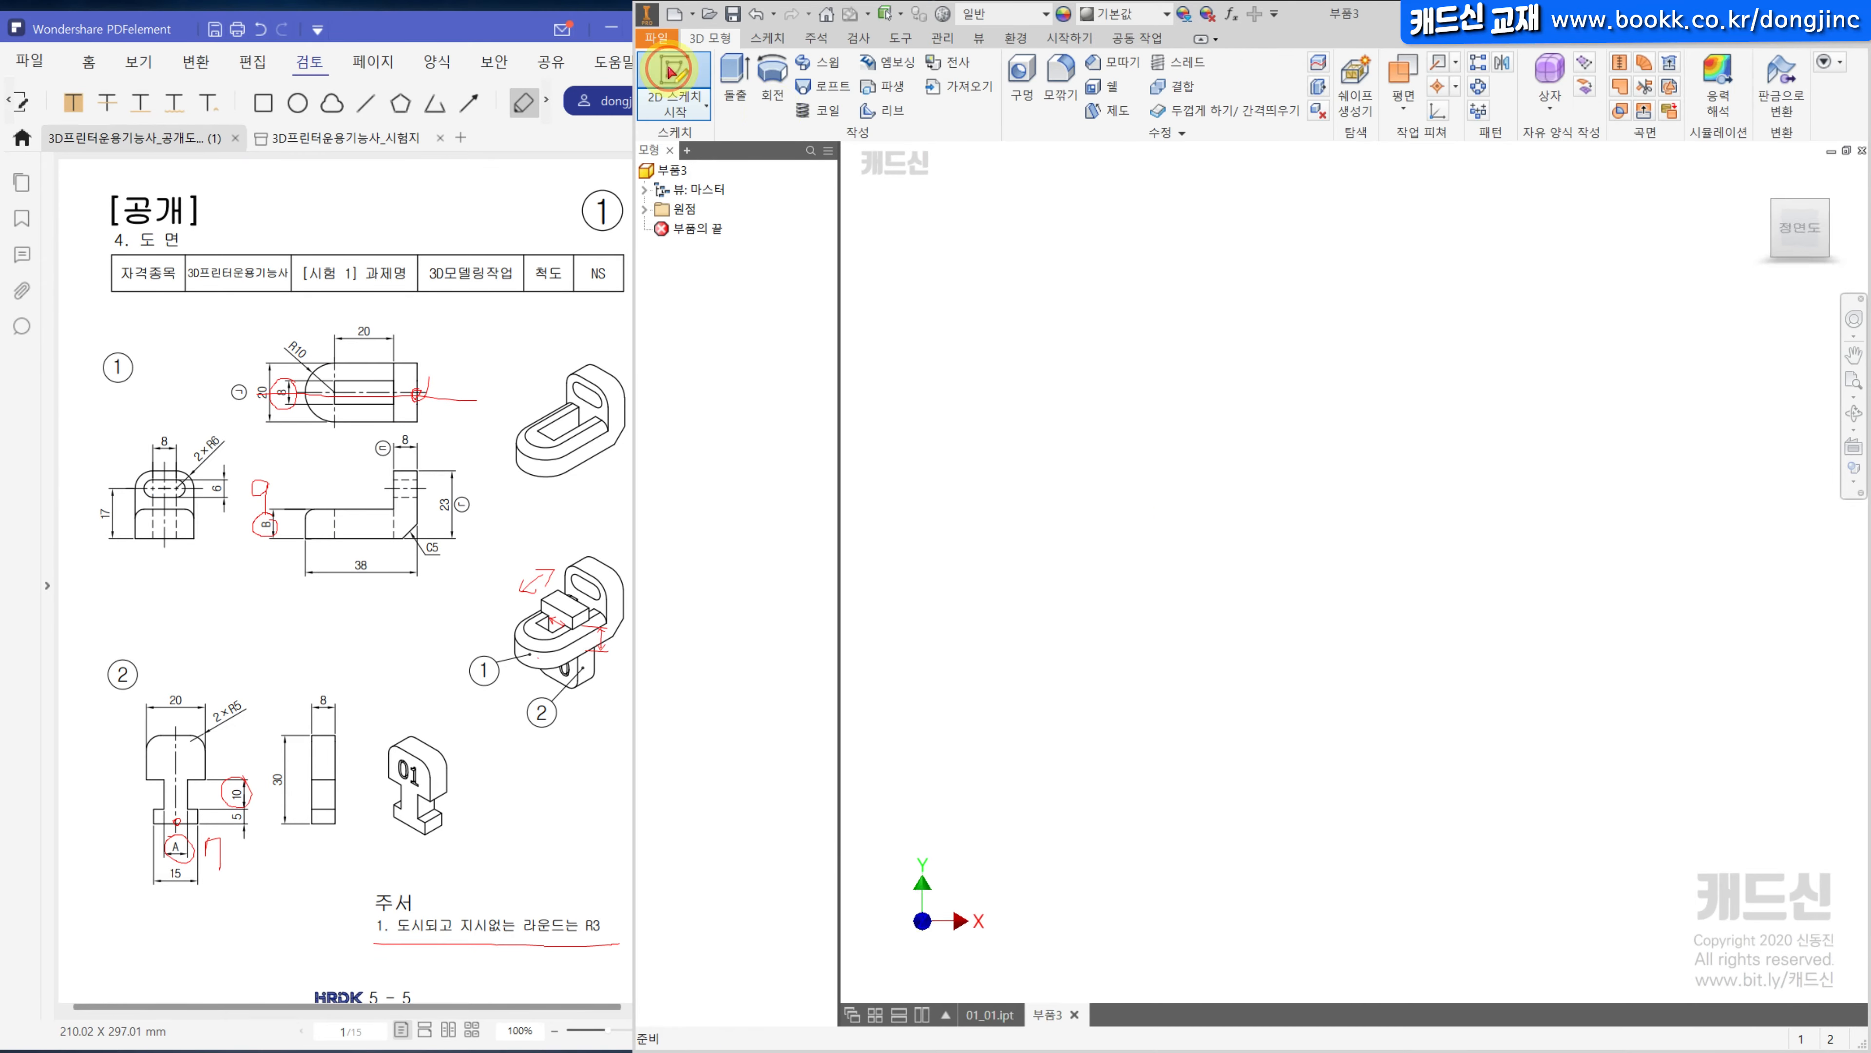
Sketch the closed left half of part 2's stepped profile on the XY plane, about 7 mm wide and 13 mm tall, starting at the origin.
{"action": "left_click", "coordinate": [672, 83]}
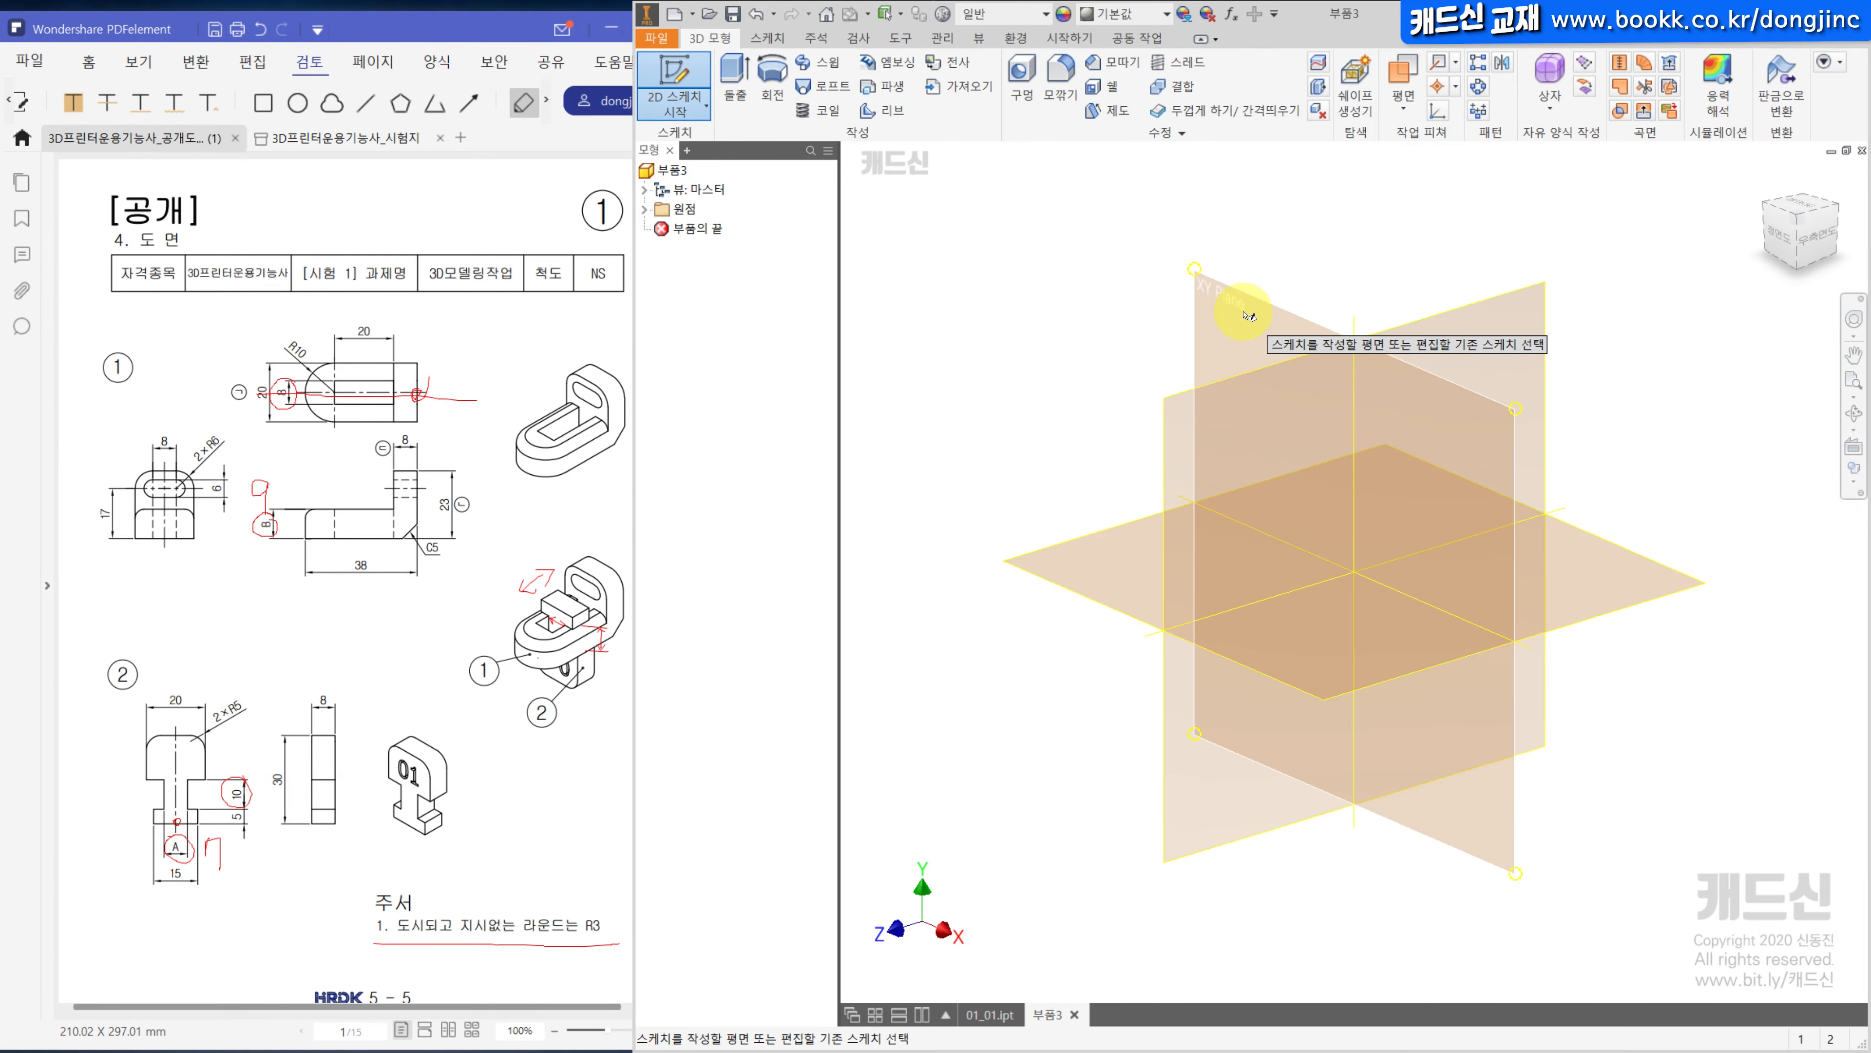
{"action": "left_click", "coordinate": [1241, 315]}
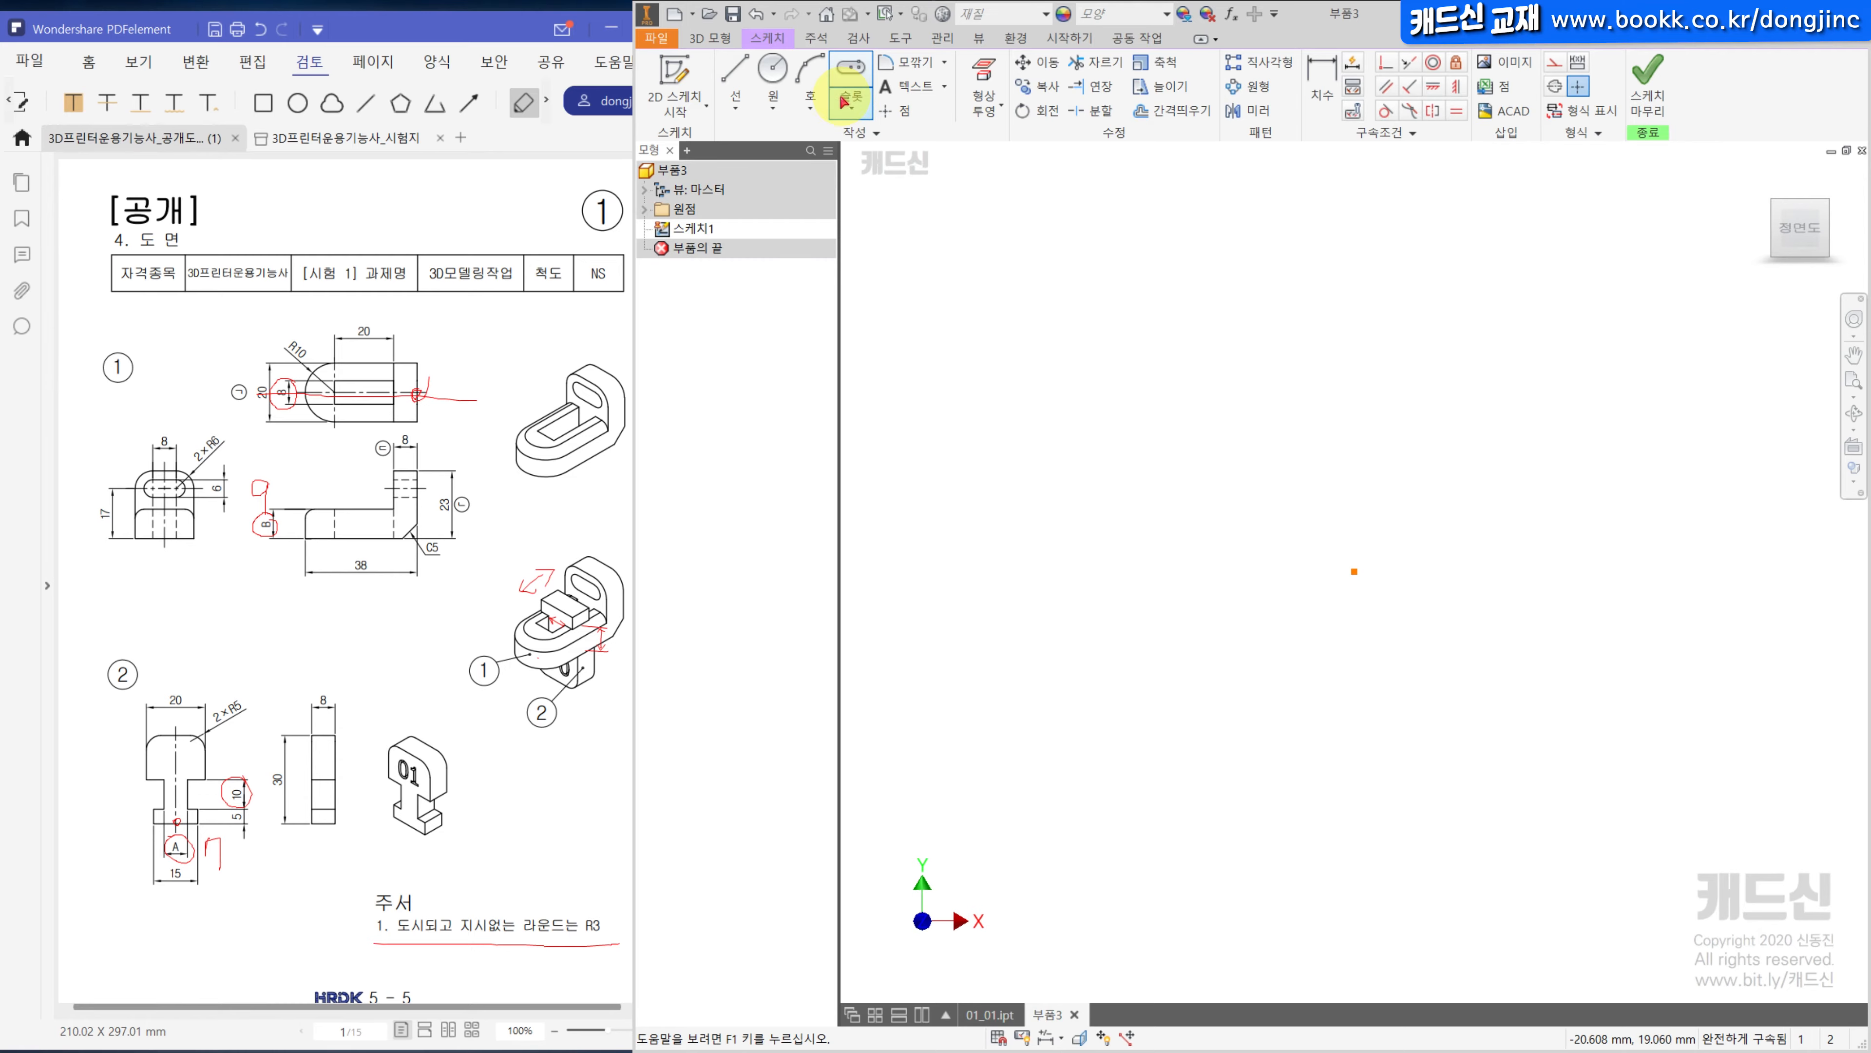
{"action": "left_click", "coordinate": [734, 74]}
{"action": "left_click", "coordinate": [1283, 592]}
{"action": "left_click", "coordinate": [1168, 592]}
{"action": "left_click", "coordinate": [1167, 505]}
{"action": "left_click", "coordinate": [1225, 505]}
{"action": "left_click", "coordinate": [1225, 399]}
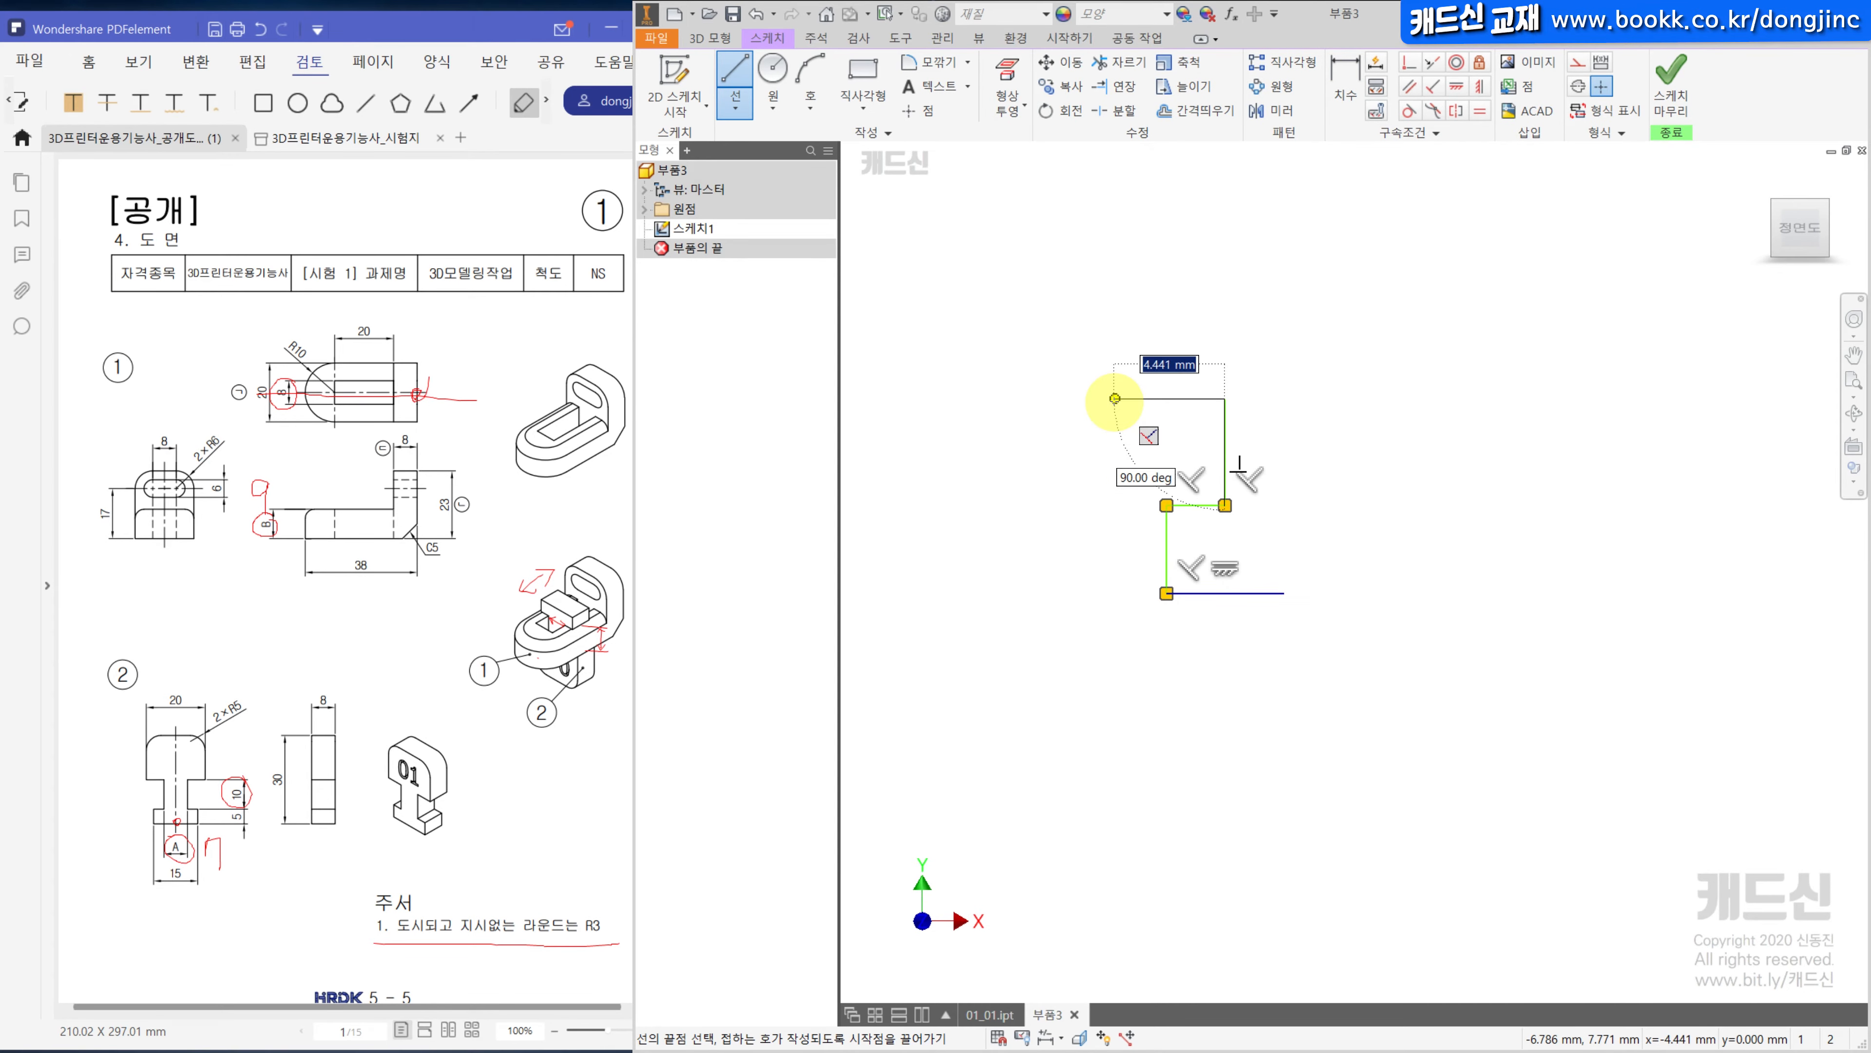
{"action": "left_click", "coordinate": [1114, 398]}
{"action": "left_click", "coordinate": [1114, 259]}
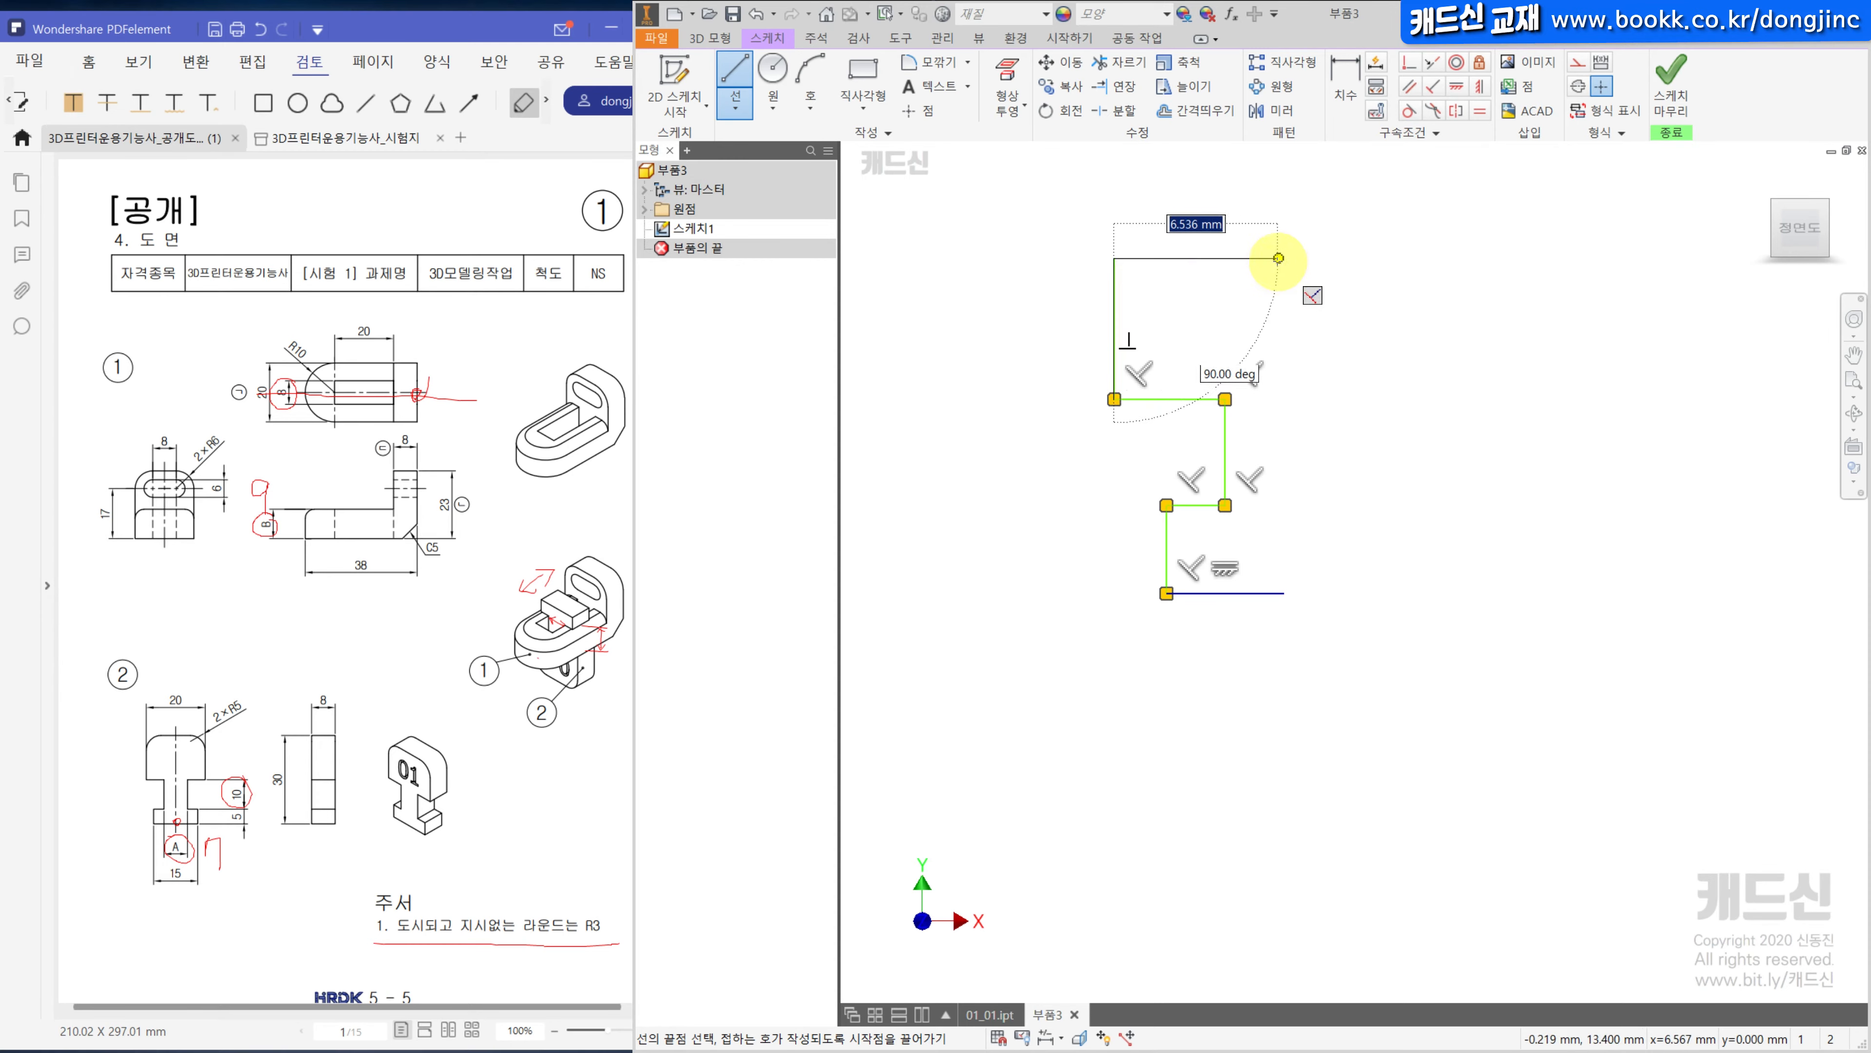
{"action": "left_click", "coordinate": [1284, 262]}
{"action": "left_click", "coordinate": [1284, 592]}
{"action": "key", "text": "Escape"}
Convert the half profile's vertical axis line to a centerline and dimension the head's full width as 20 mm.
{"action": "left_click_drag", "start_coordinate": [1351, 300], "coordinate": [1258, 348]}
{"action": "left_click", "coordinate": [1578, 87]}
{"action": "middle_click_drag", "start_coordinate": [1441, 426], "coordinate": [1347, 488]}
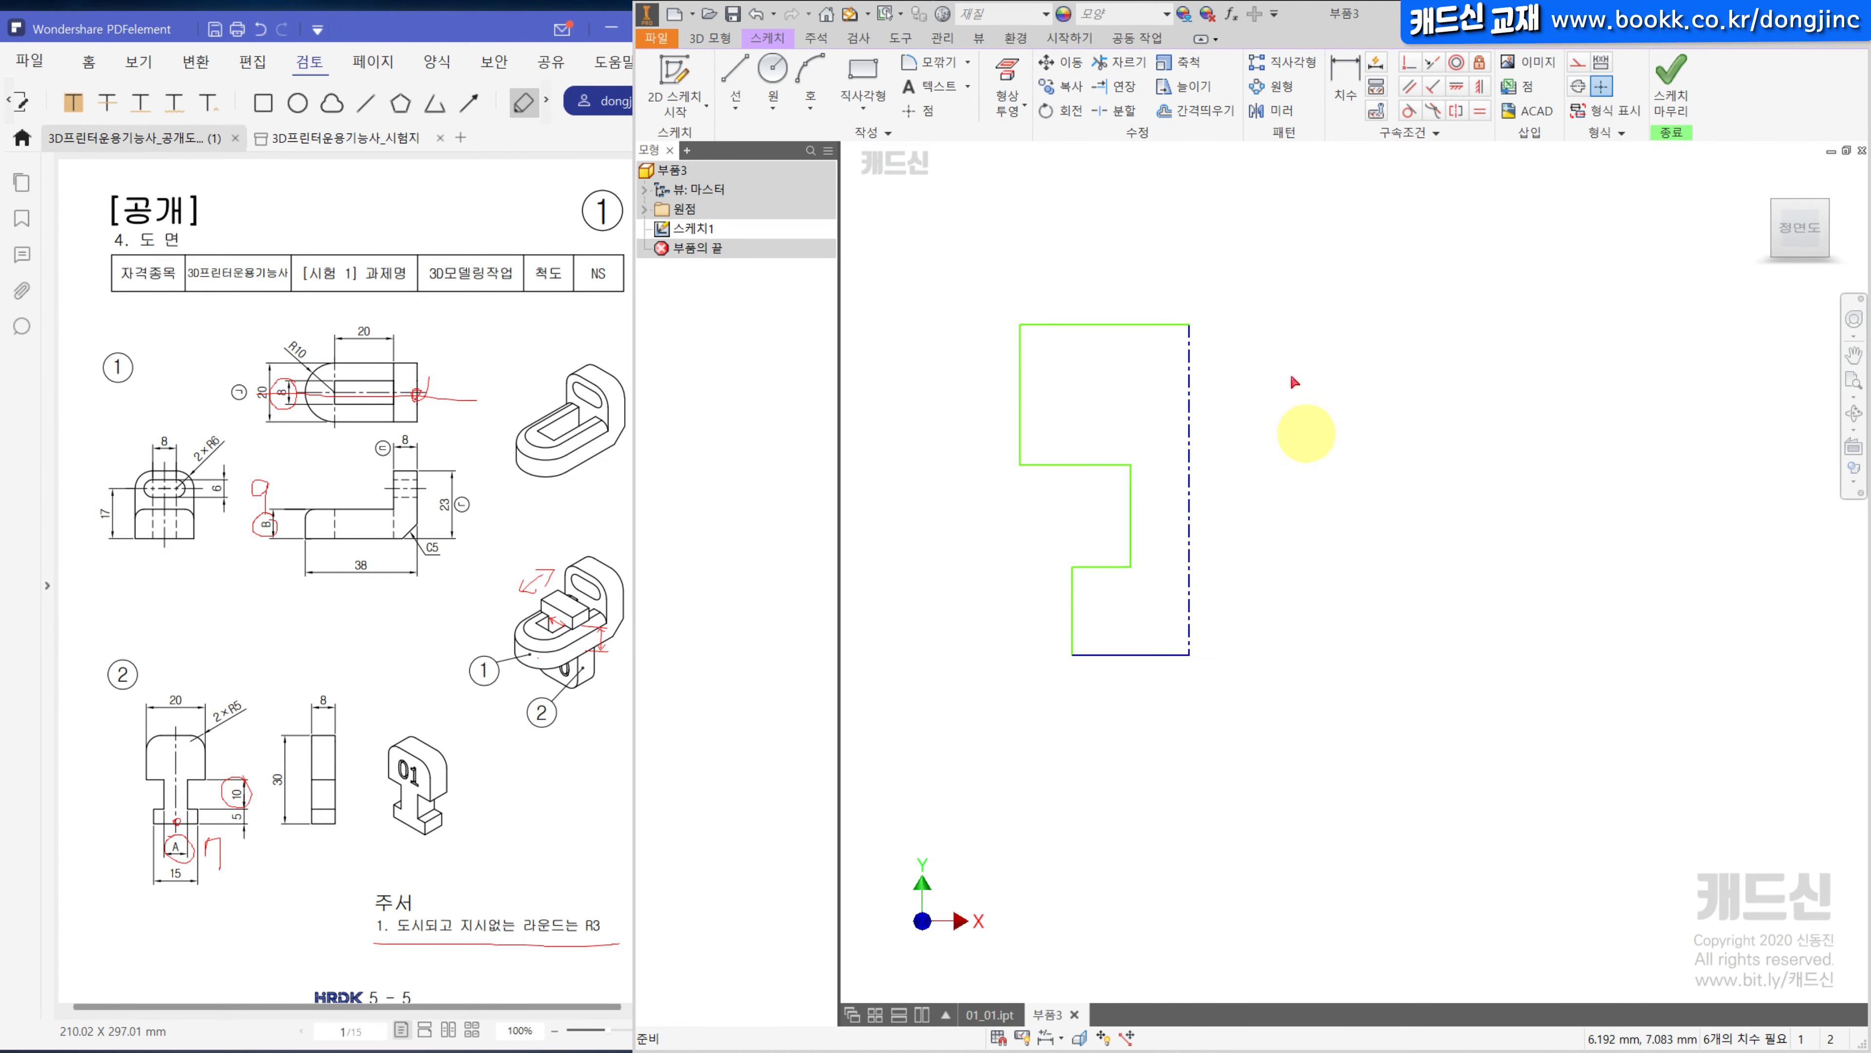
{"action": "key", "text": "d"}
{"action": "left_click", "coordinate": [1022, 384]}
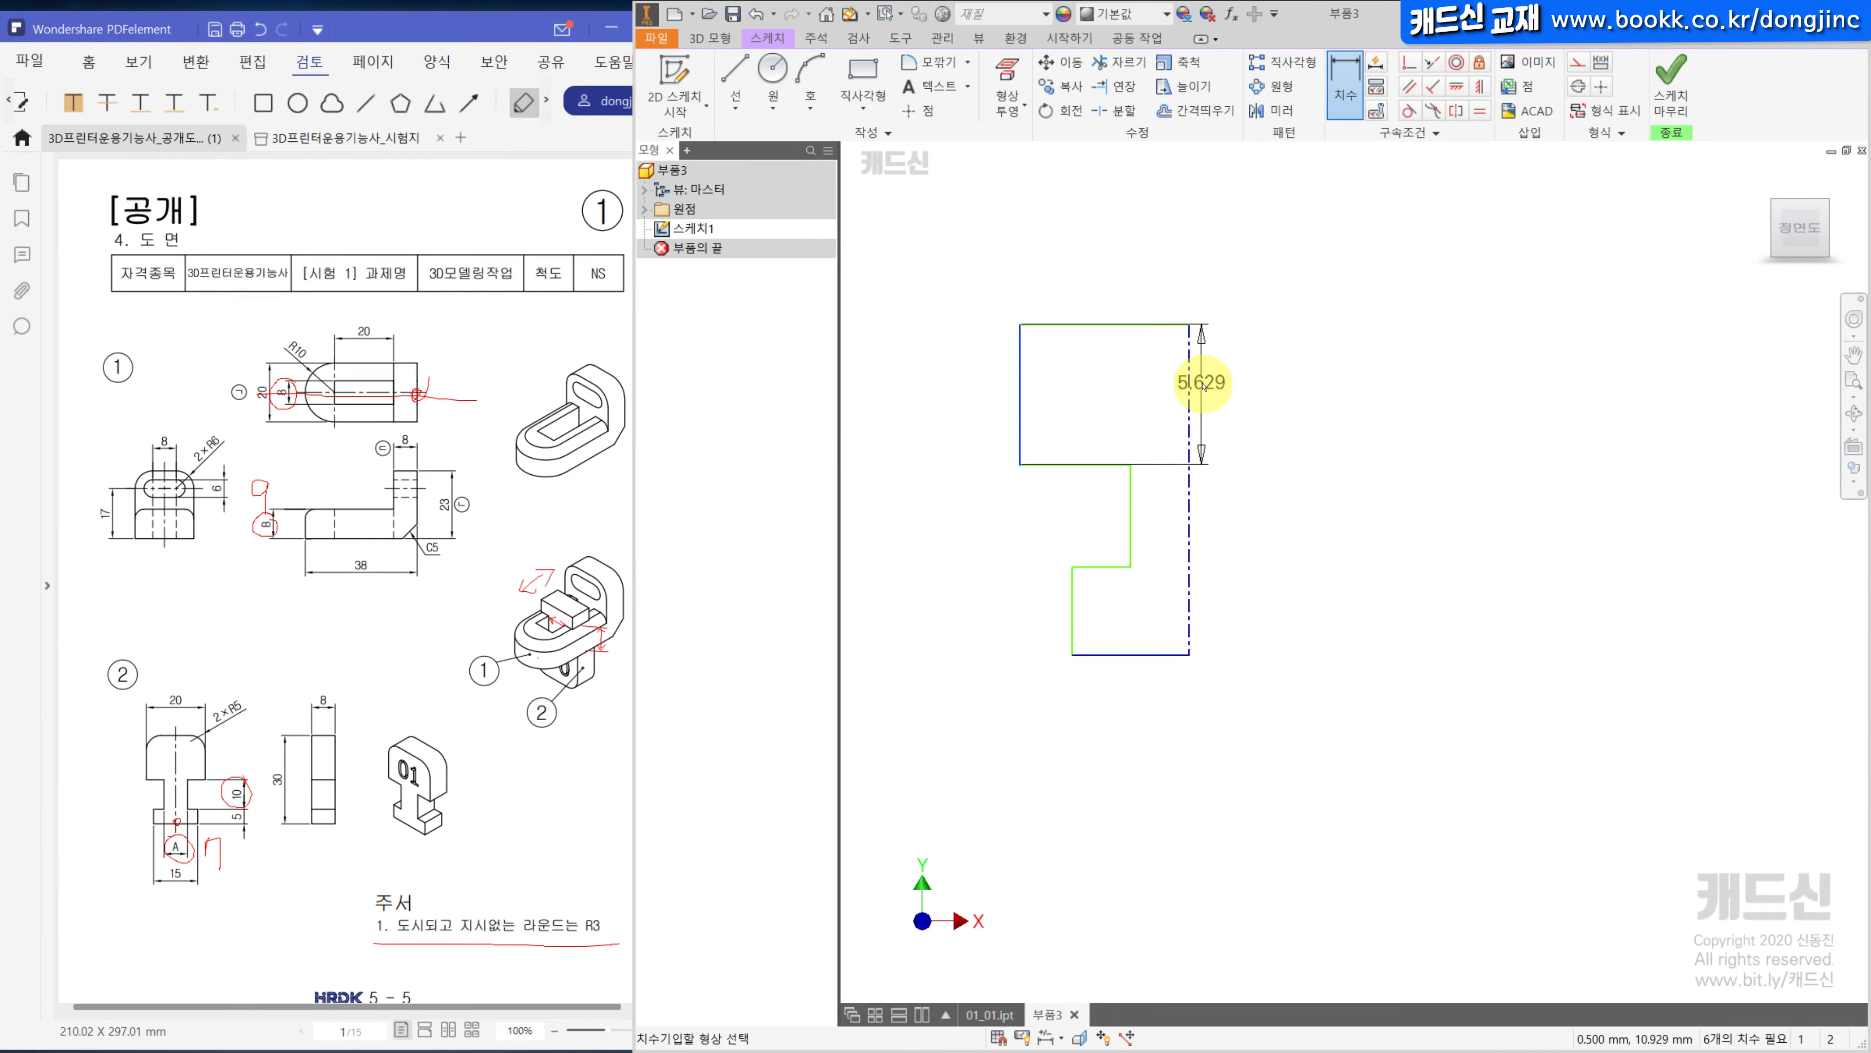
{"action": "left_click", "coordinate": [1190, 373]}
{"action": "left_click", "coordinate": [1192, 267]}
{"action": "type", "text": "20"}
{"action": "key", "text": "Return"}
Dimension the full widths about the centerline: 15 mm for the foot and 7 mm for the neck.
{"action": "scroll", "coordinate": [1116, 398], "scroll_direction": "down", "scroll_amount": 3}
{"action": "middle_click_drag", "start_coordinate": [1114, 404], "coordinate": [1173, 495]}
{"action": "left_click", "coordinate": [1118, 618]}
{"action": "left_click", "coordinate": [1219, 641]}
{"action": "left_click", "coordinate": [1232, 743]}
{"action": "type", "text": "15"}
{"action": "key", "text": "Return"}
{"action": "left_click", "coordinate": [1235, 558]}
{"action": "left_click", "coordinate": [1212, 714]}
{"action": "type", "text": "7"}
{"action": "key", "text": "Return"}
{"action": "left_click", "coordinate": [1166, 507]}
Dimension the profile's heights: 5 mm for the foot, 10 mm for the neck and 30 mm overall.
{"action": "left_click", "coordinate": [1153, 593]}
{"action": "left_click", "coordinate": [855, 538]}
{"action": "type", "text": "10"}
{"action": "key", "text": "Return"}
{"action": "left_click", "coordinate": [1089, 385]}
{"action": "left_click", "coordinate": [1182, 668]}
{"action": "left_click", "coordinate": [944, 489]}
{"action": "type", "text": "30"}
{"action": "key", "text": "Return"}
{"action": "key", "text": "Escape"}
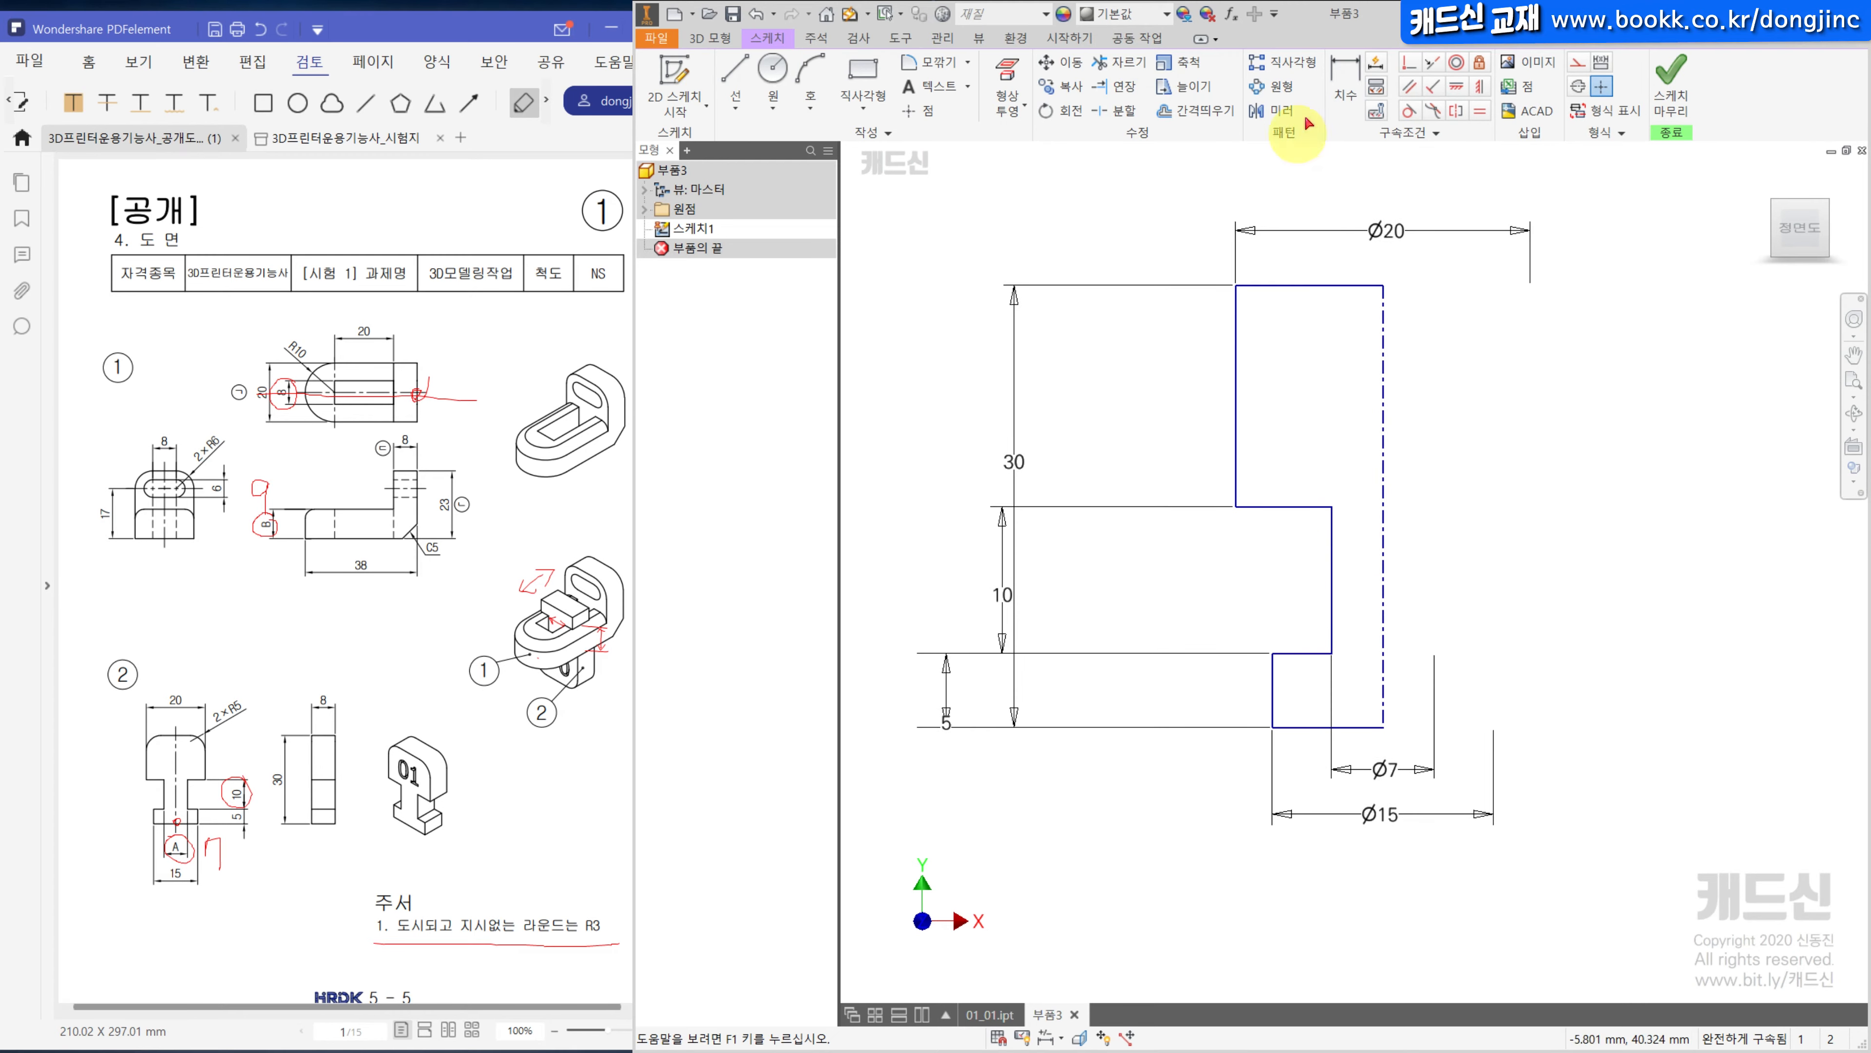
Mirror the half profile about the vertical centerline.
{"action": "left_click", "coordinate": [1279, 112]}
{"action": "left_click_drag", "start_coordinate": [1357, 239], "coordinate": [1192, 811]}
{"action": "left_click", "coordinate": [966, 192]}
{"action": "left_click", "coordinate": [1383, 384]}
{"action": "left_click", "coordinate": [938, 254]}
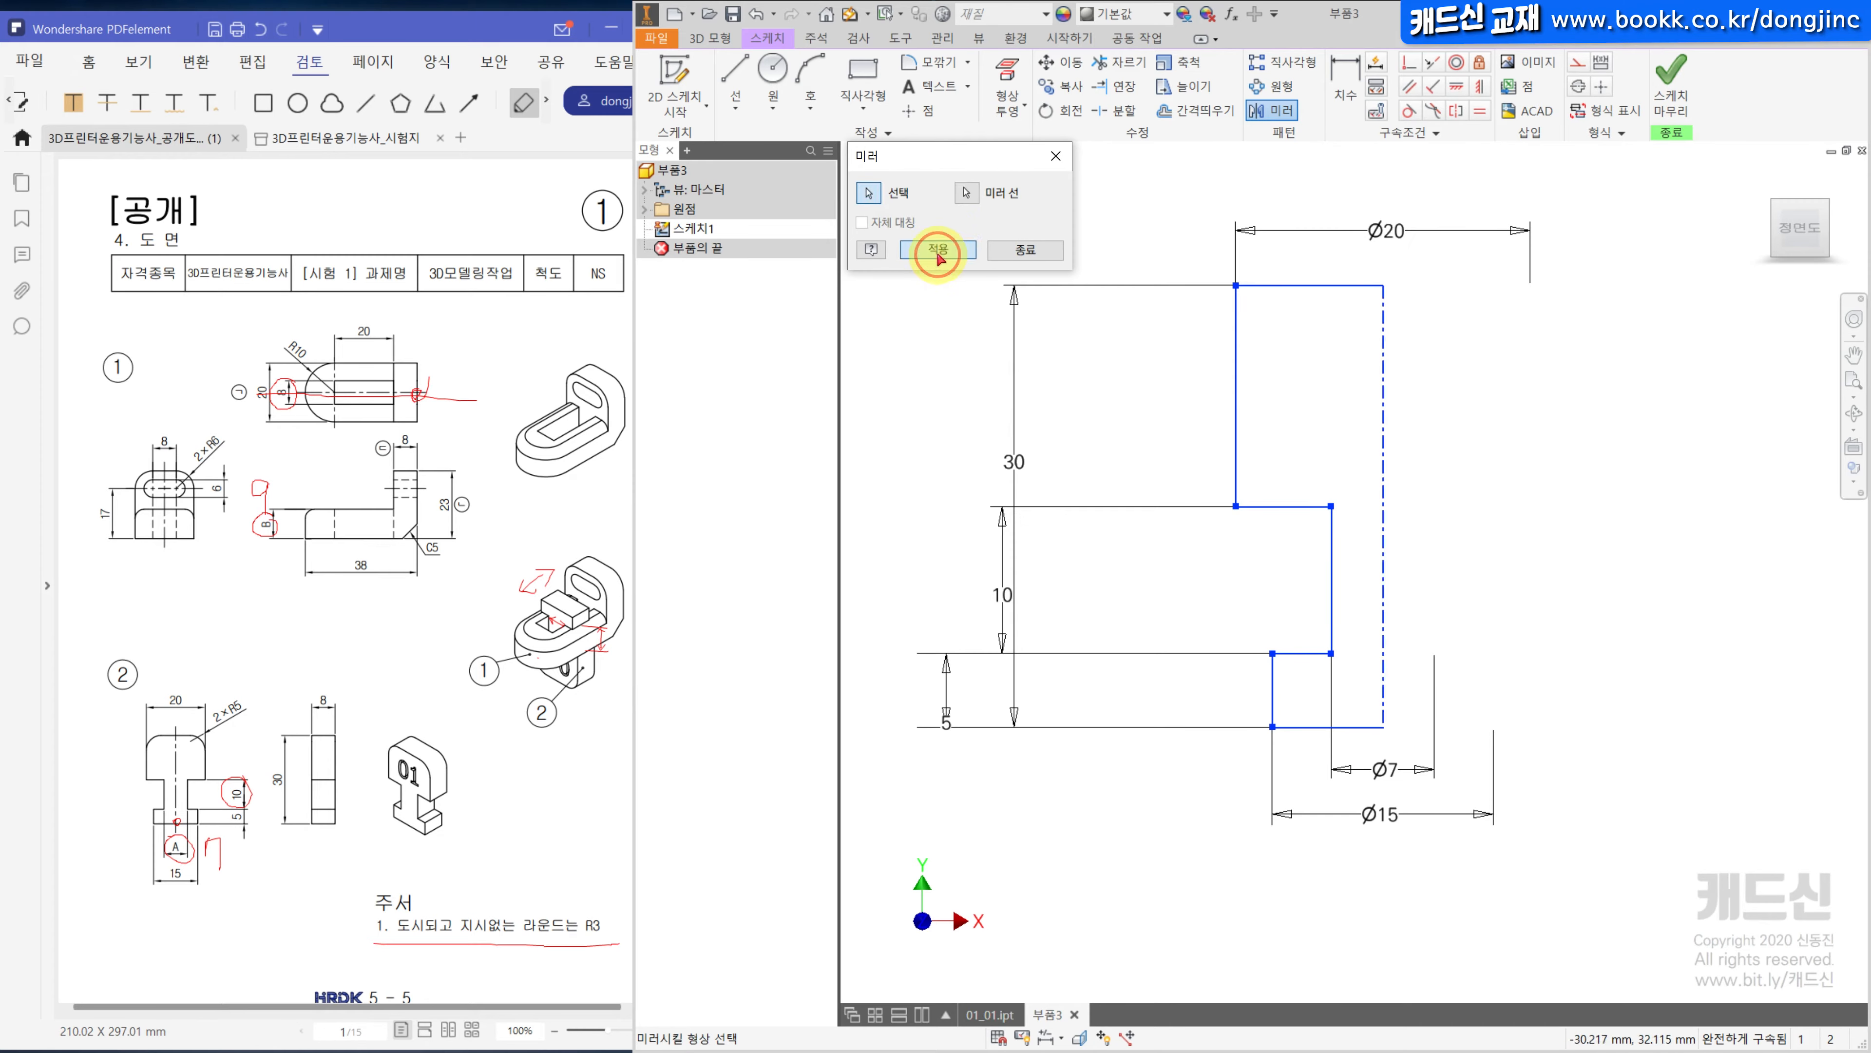
{"action": "left_click", "coordinate": [1020, 250]}
Extrude both halves of the mirrored profile by 8 mm into a solid.
{"action": "left_click", "coordinate": [710, 38]}
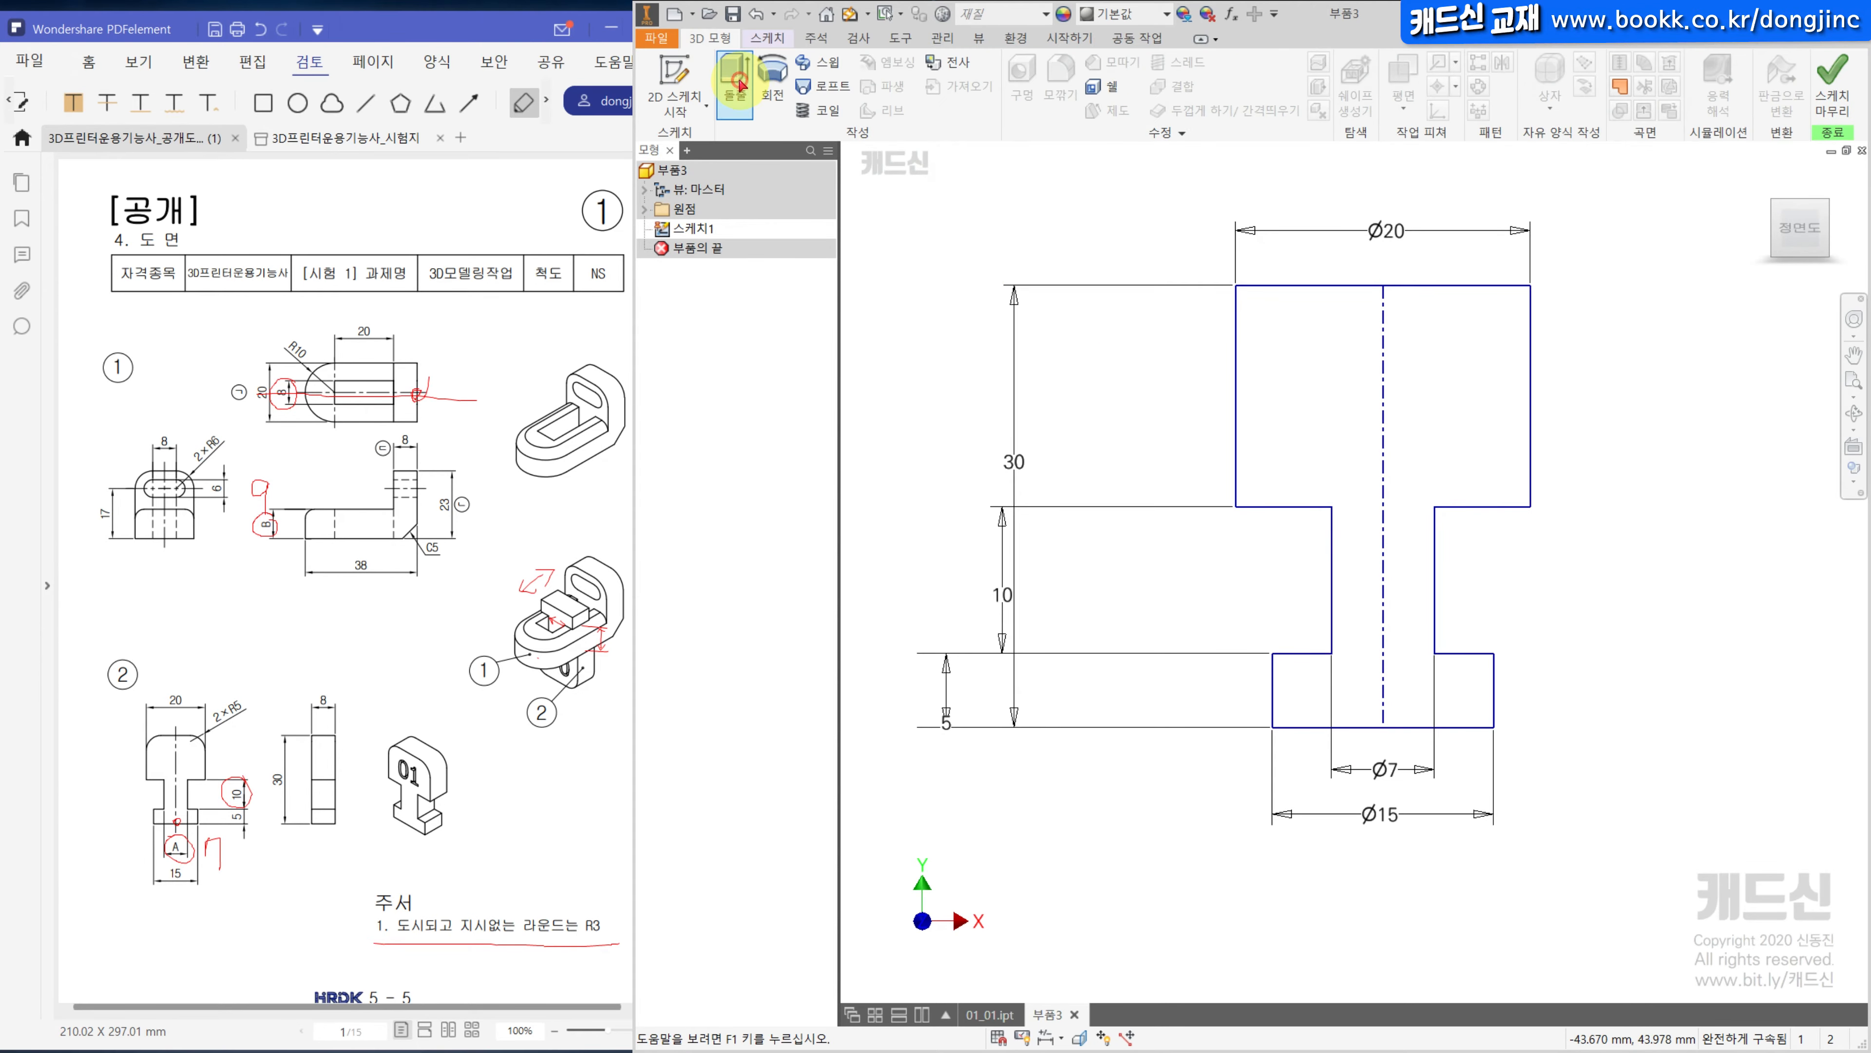
{"action": "left_click", "coordinate": [739, 83]}
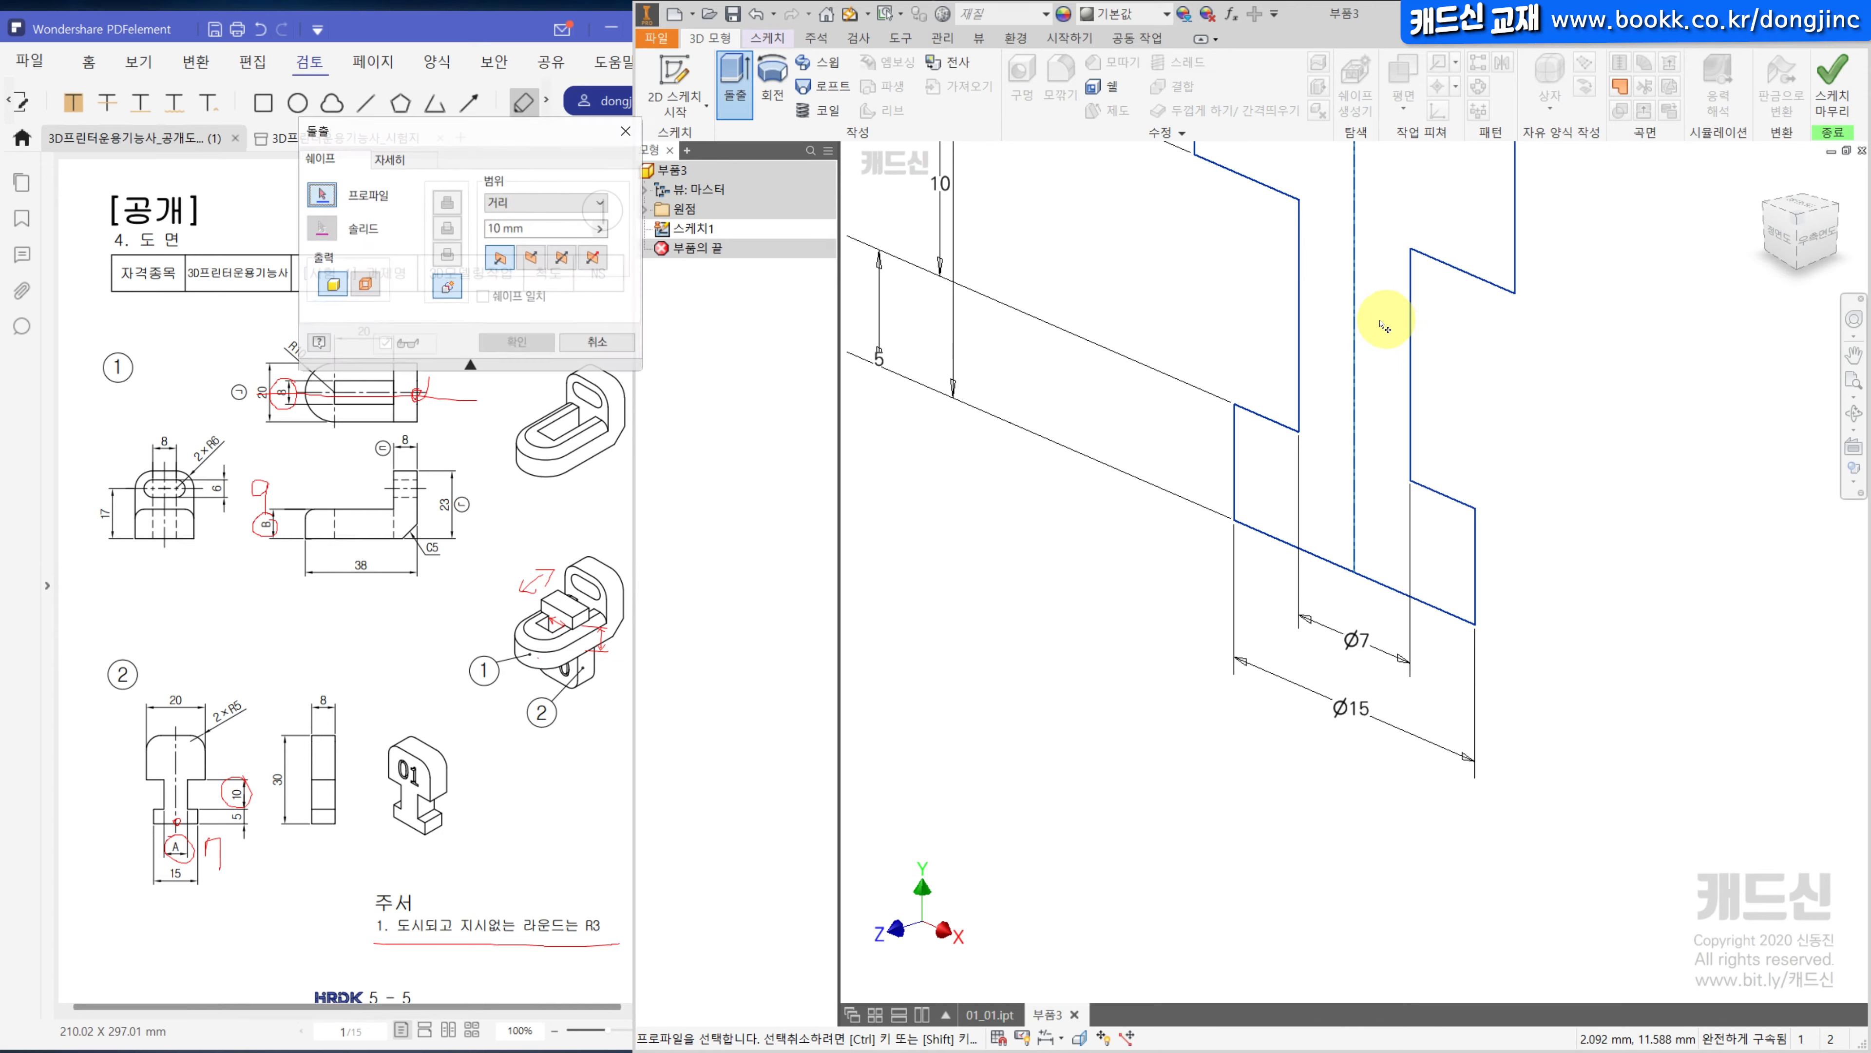
{"action": "left_click", "coordinate": [1332, 340]}
{"action": "middle_click_drag", "start_coordinate": [1332, 341], "coordinate": [1387, 540]}
{"action": "left_click", "coordinate": [1328, 238]}
{"action": "middle_click_drag", "start_coordinate": [1185, 413], "coordinate": [1198, 518]}
{"action": "left_click_drag", "start_coordinate": [573, 230], "coordinate": [220, 222]}
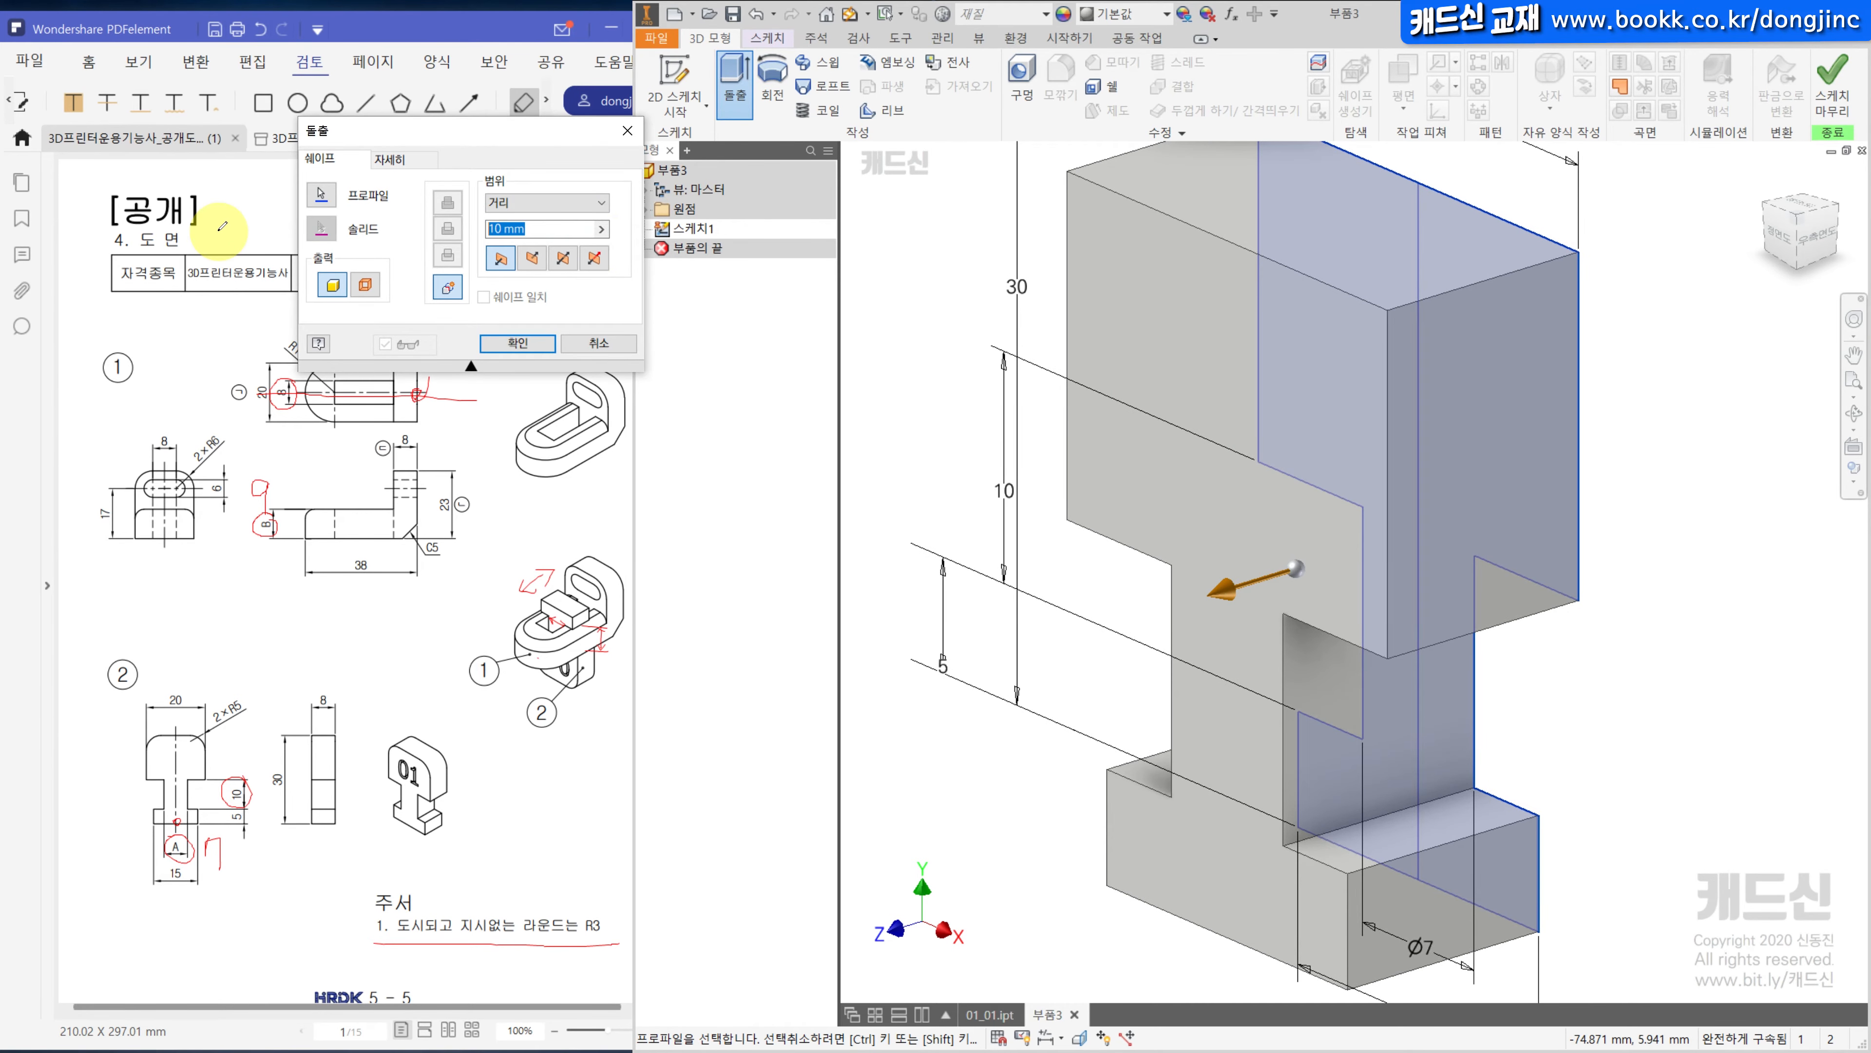
{"action": "key", "text": "Return"}
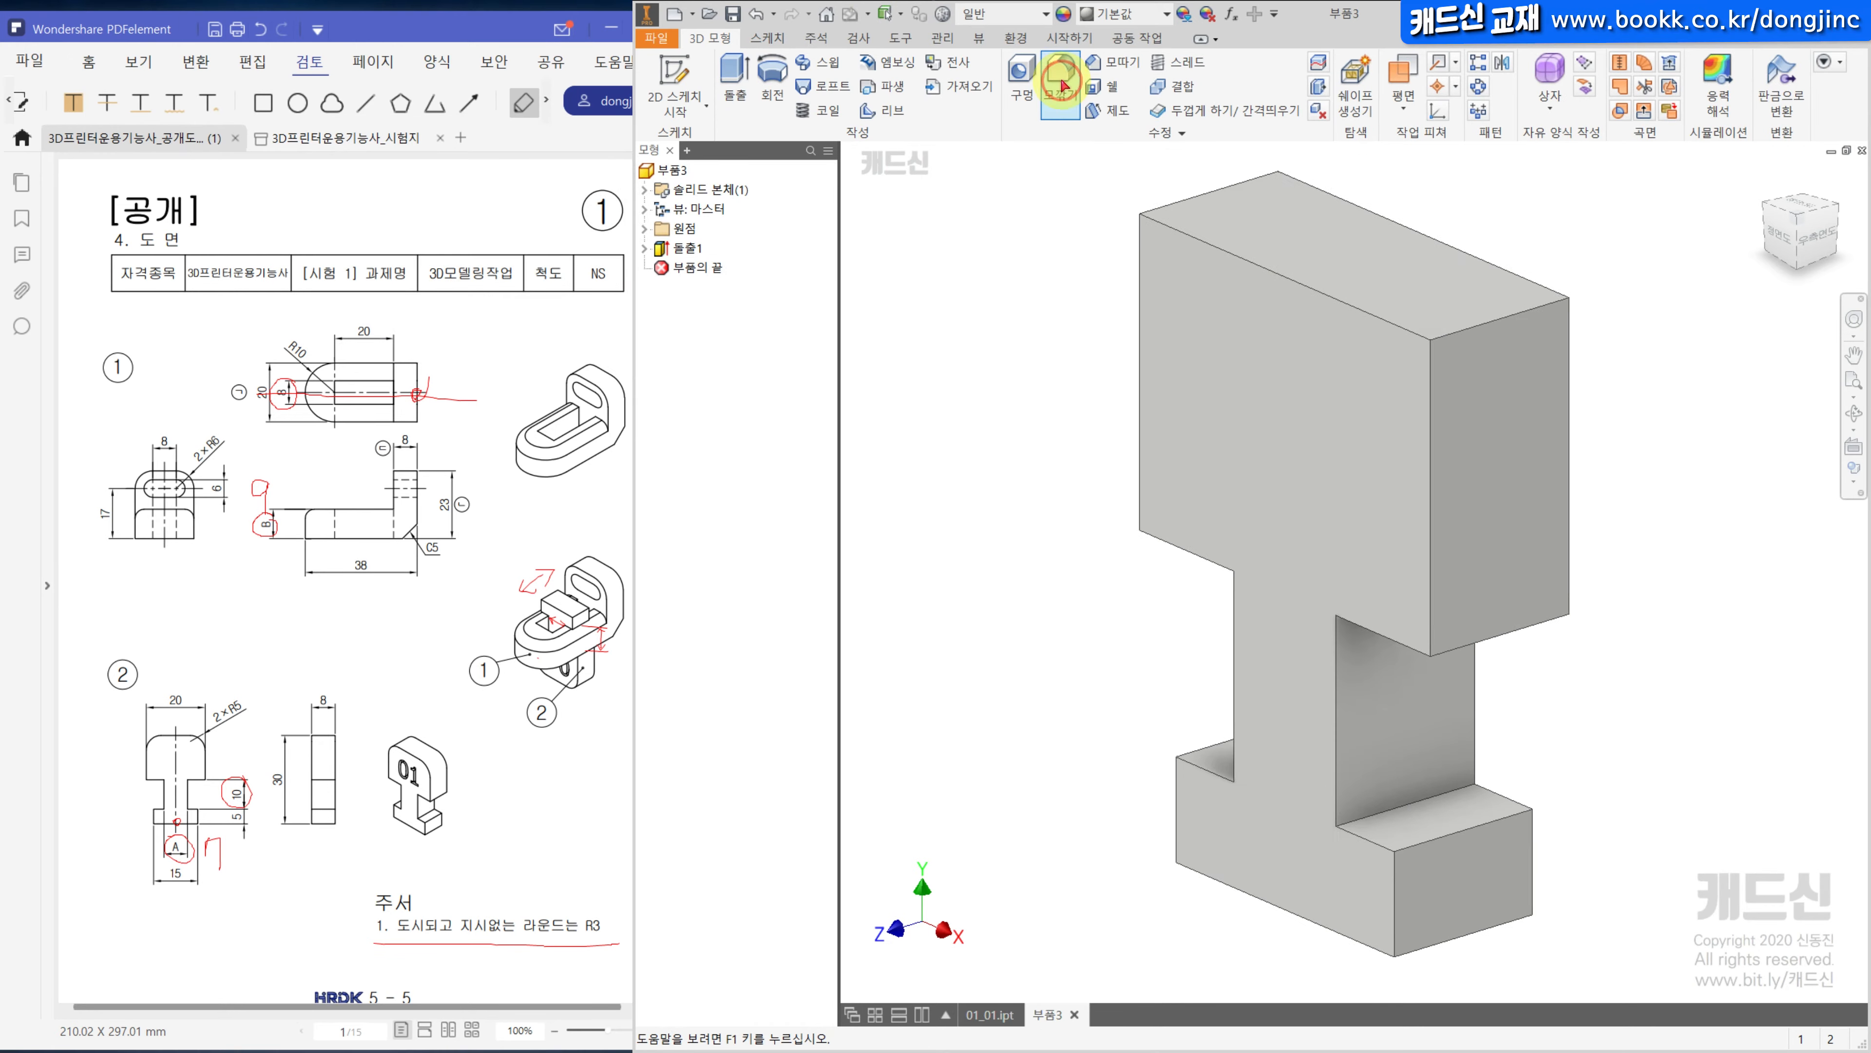
Fillet the two upper corner edges of the head with a 5 mm radius.
{"action": "left_click", "coordinate": [1061, 74]}
{"action": "left_click", "coordinate": [1007, 233]}
{"action": "type", "text": "5"}
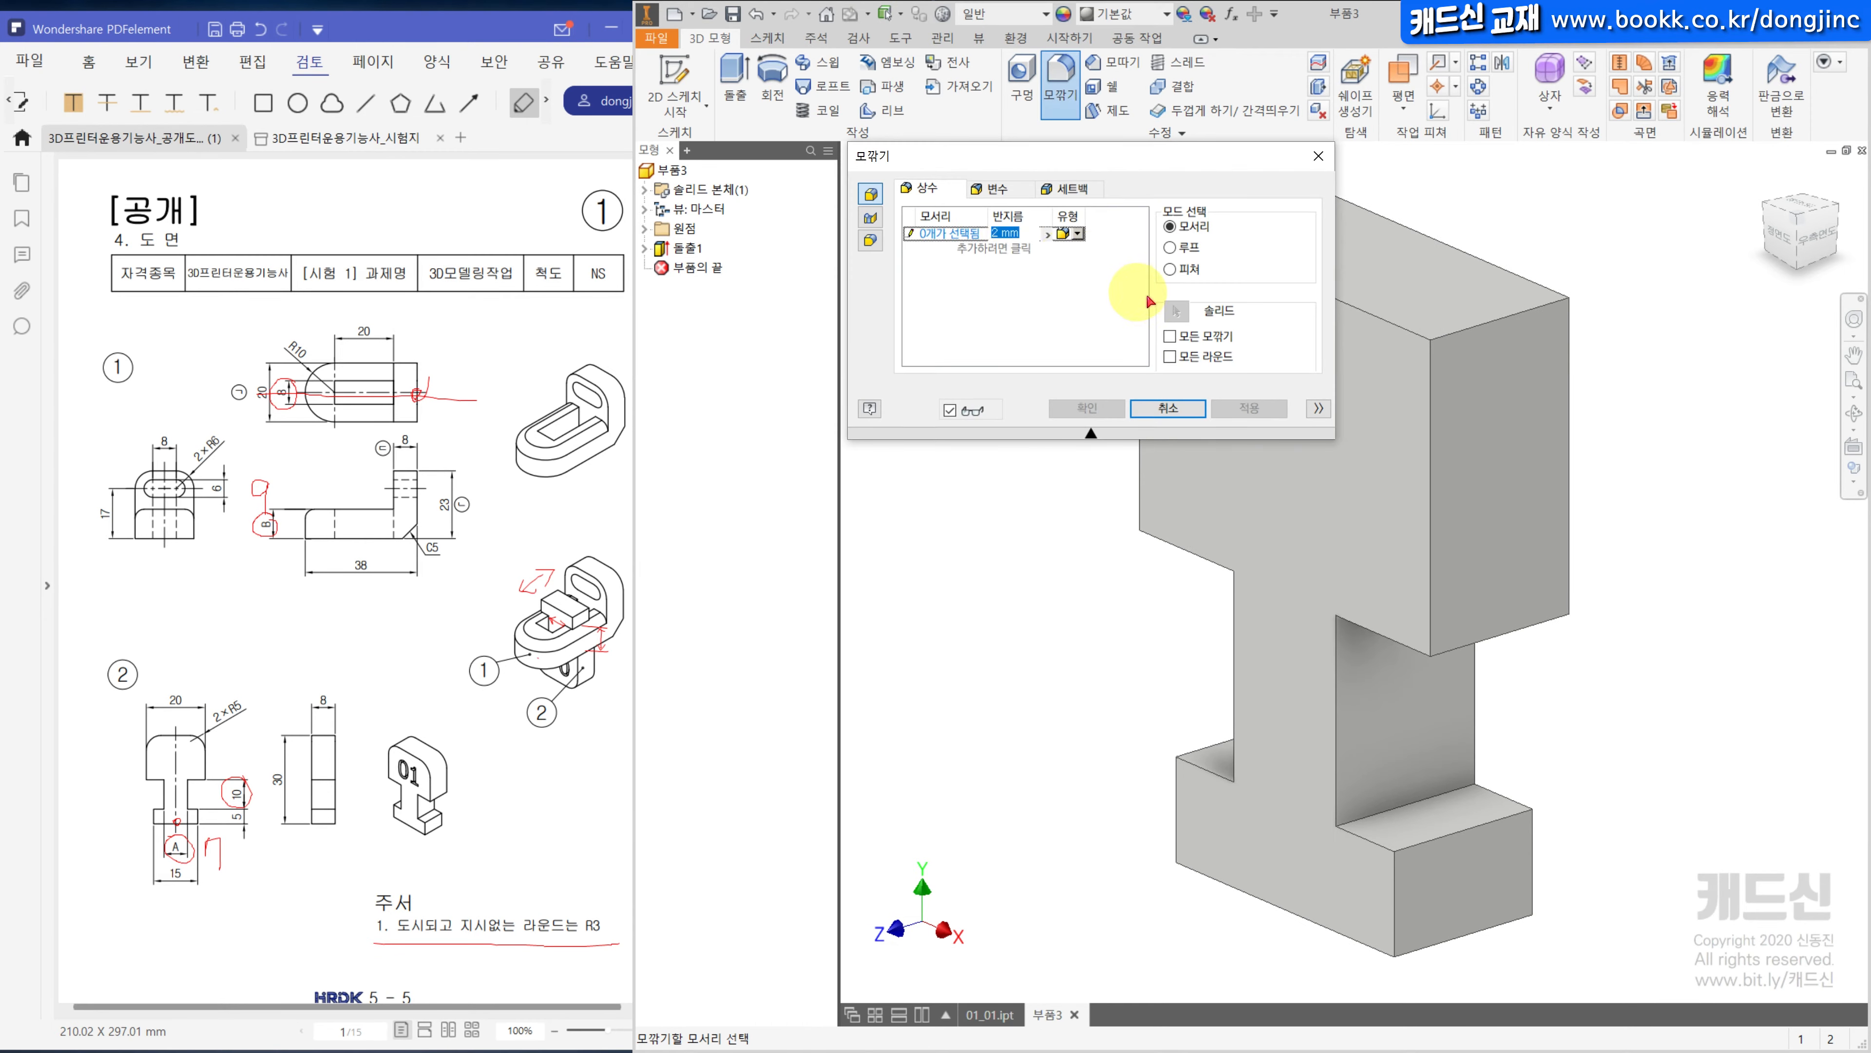
{"action": "left_click", "coordinate": [1468, 332]}
{"action": "middle_click_drag", "start_coordinate": [1414, 455], "coordinate": [1458, 493], "text": "shift"}
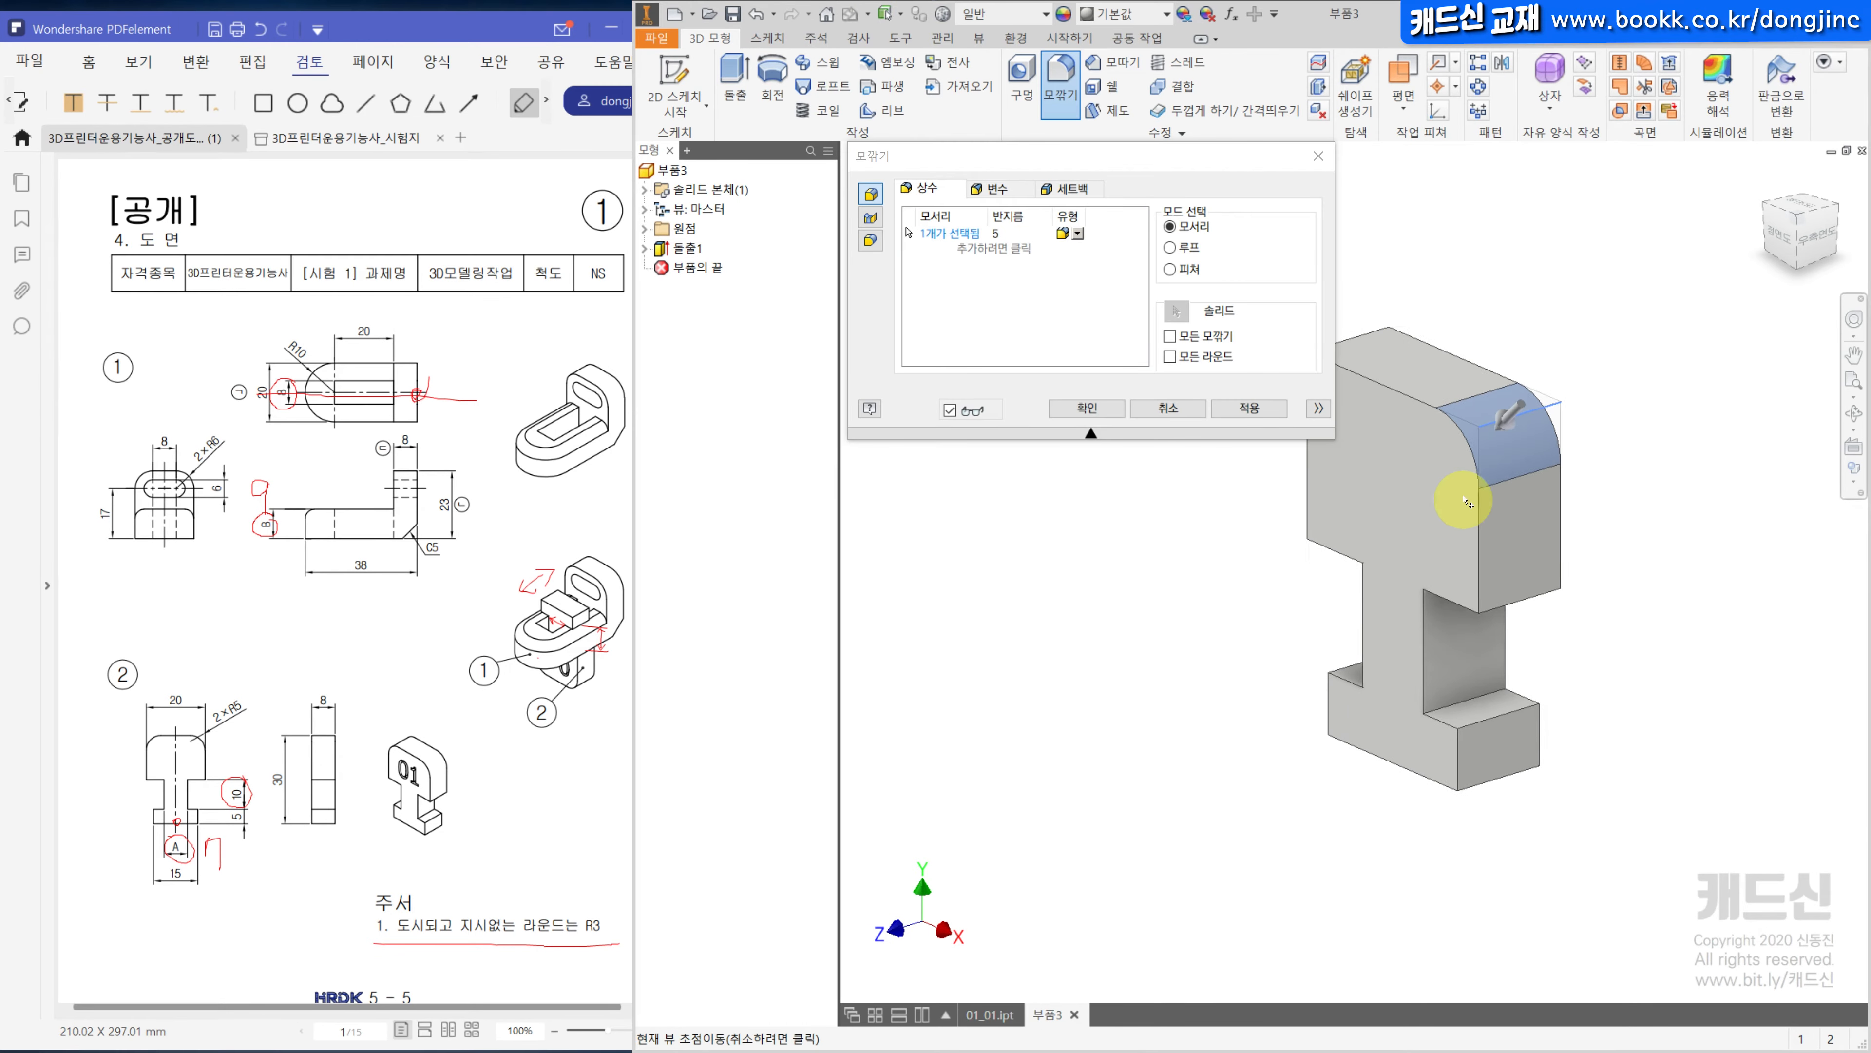
{"action": "left_click", "coordinate": [1372, 345]}
{"action": "left_click", "coordinate": [1103, 408]}
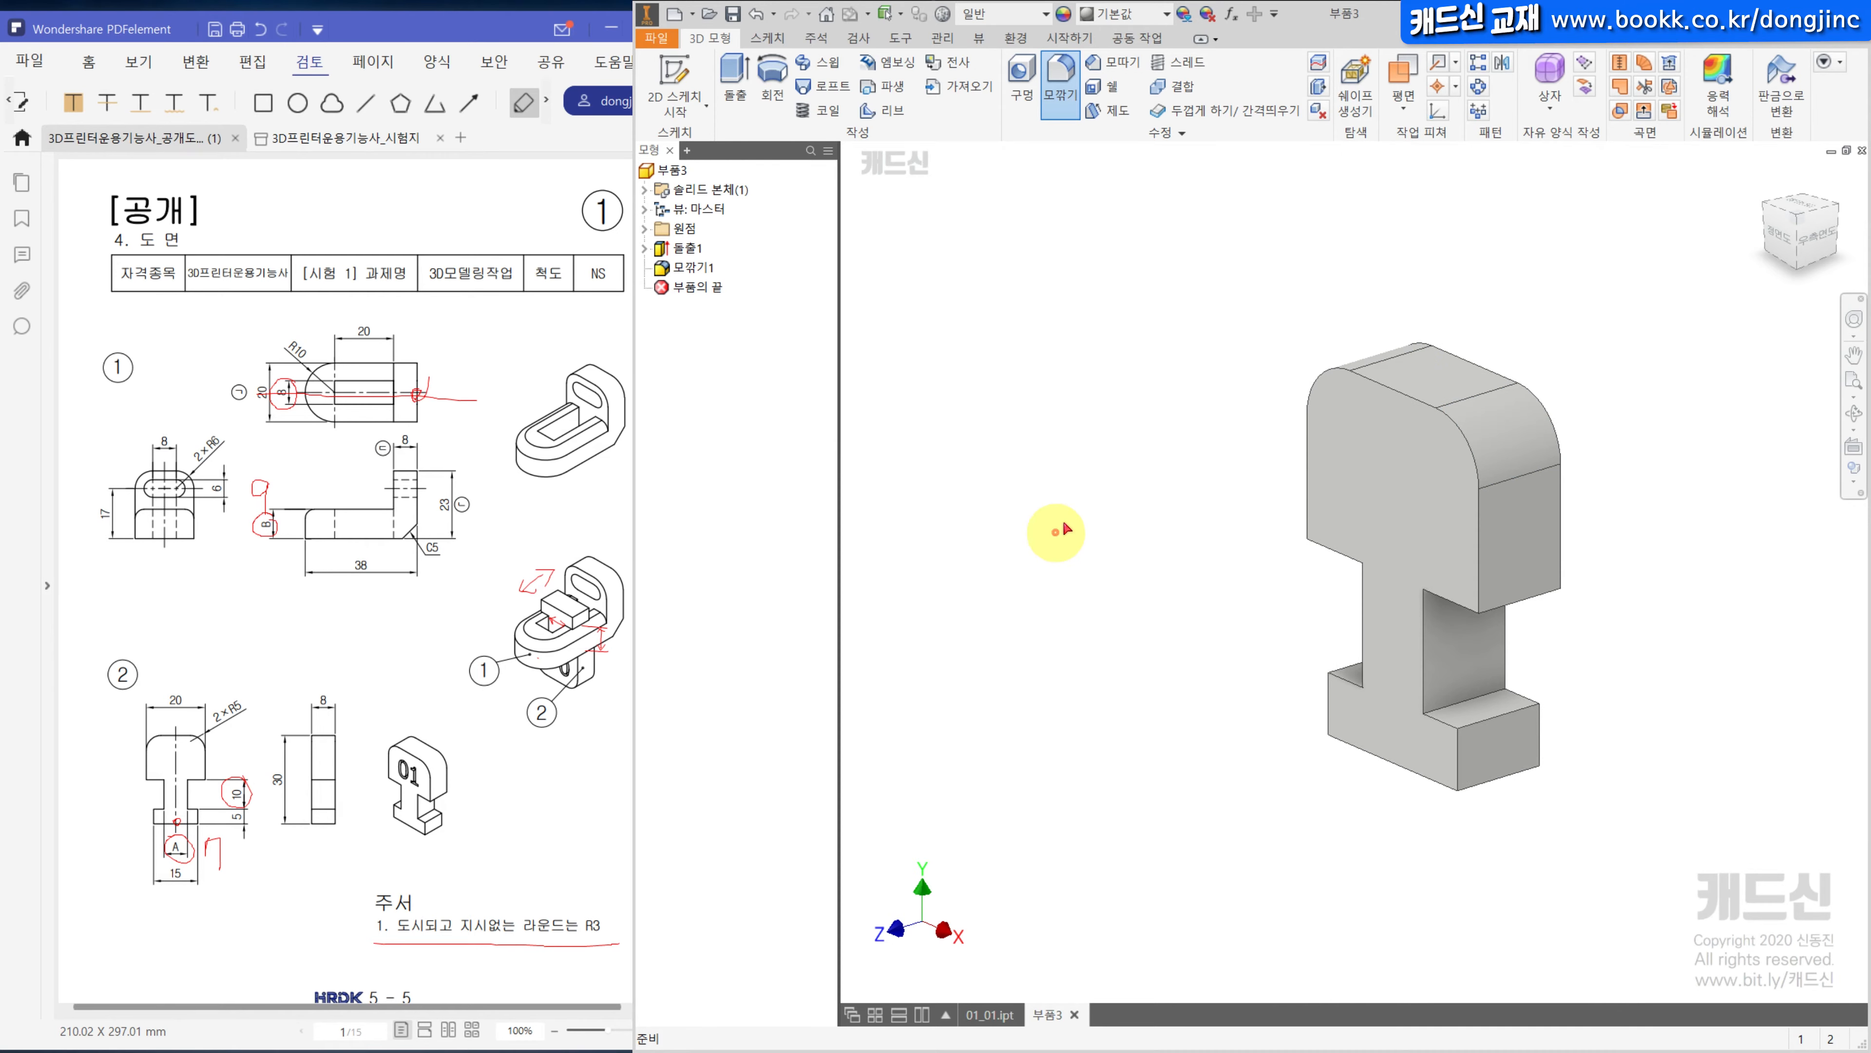
Circle the 01 mark on part 2 in the PDF drawing and start a sketch on the part's front face.
{"action": "left_click", "coordinate": [420, 760]}
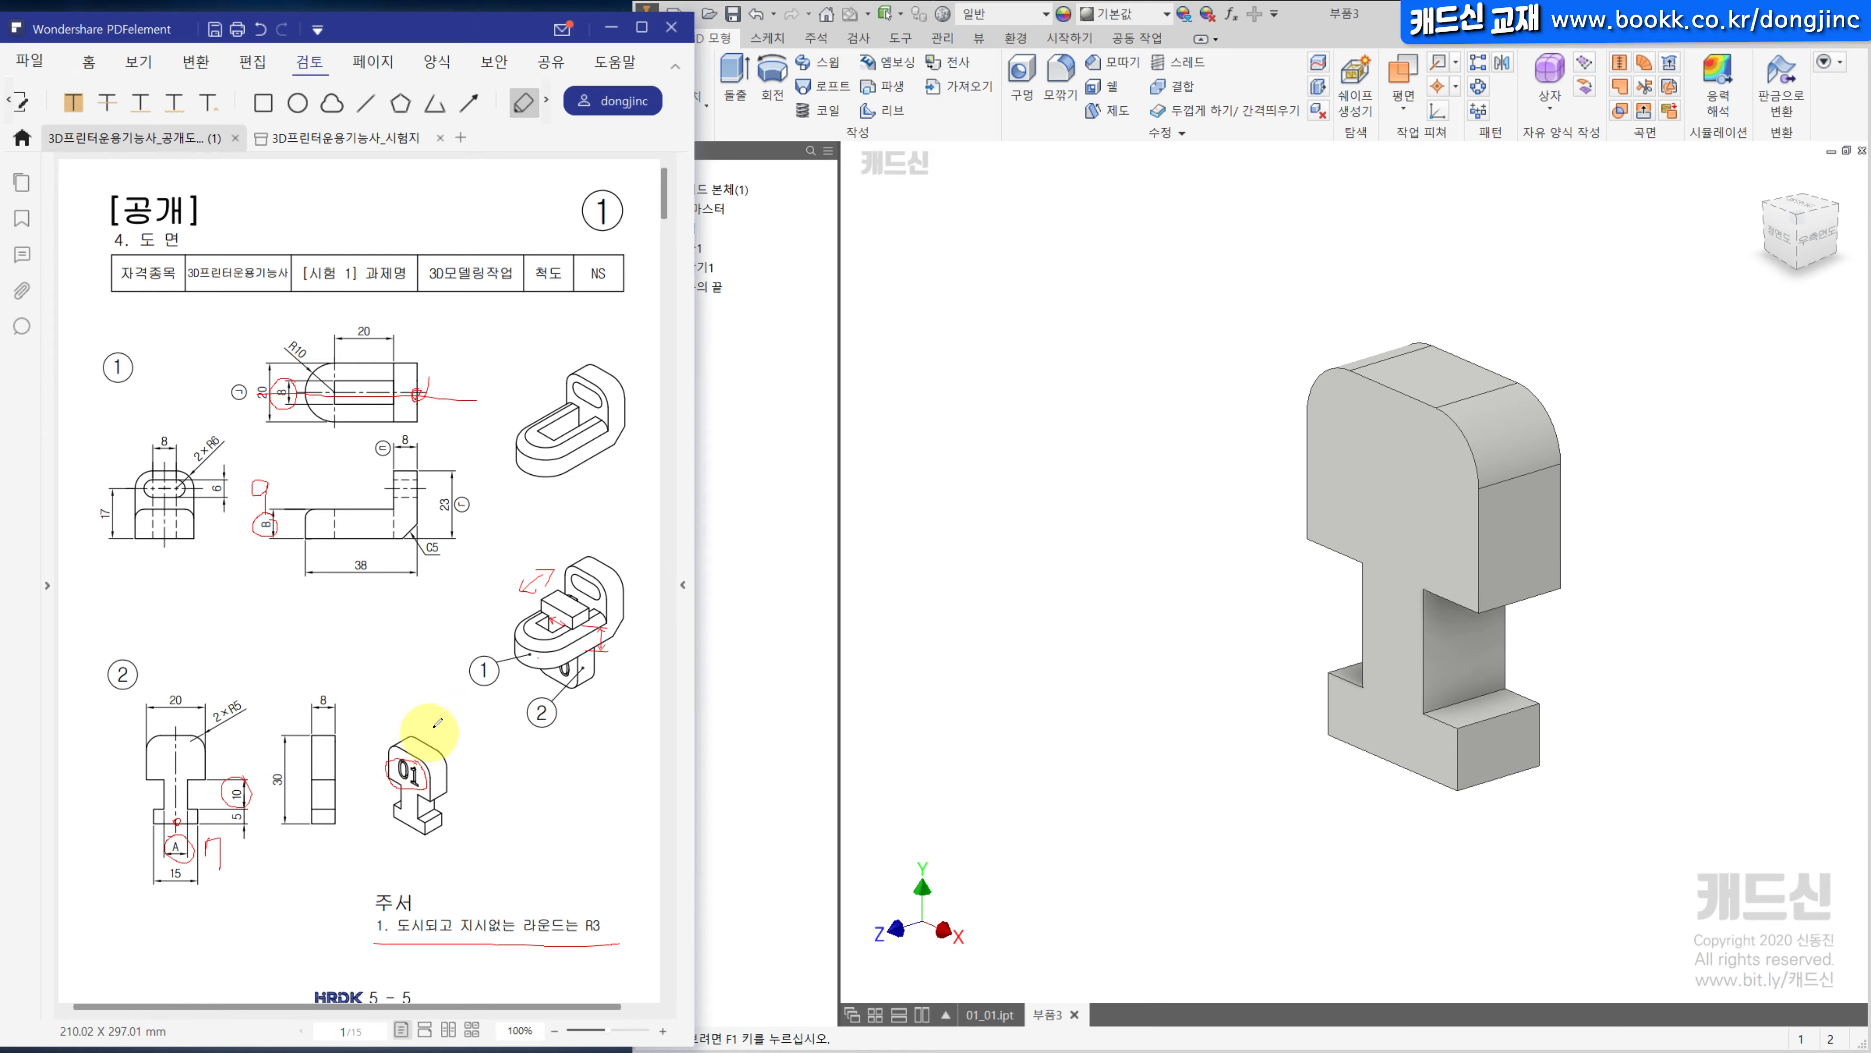
{"action": "left_click", "coordinate": [1208, 463]}
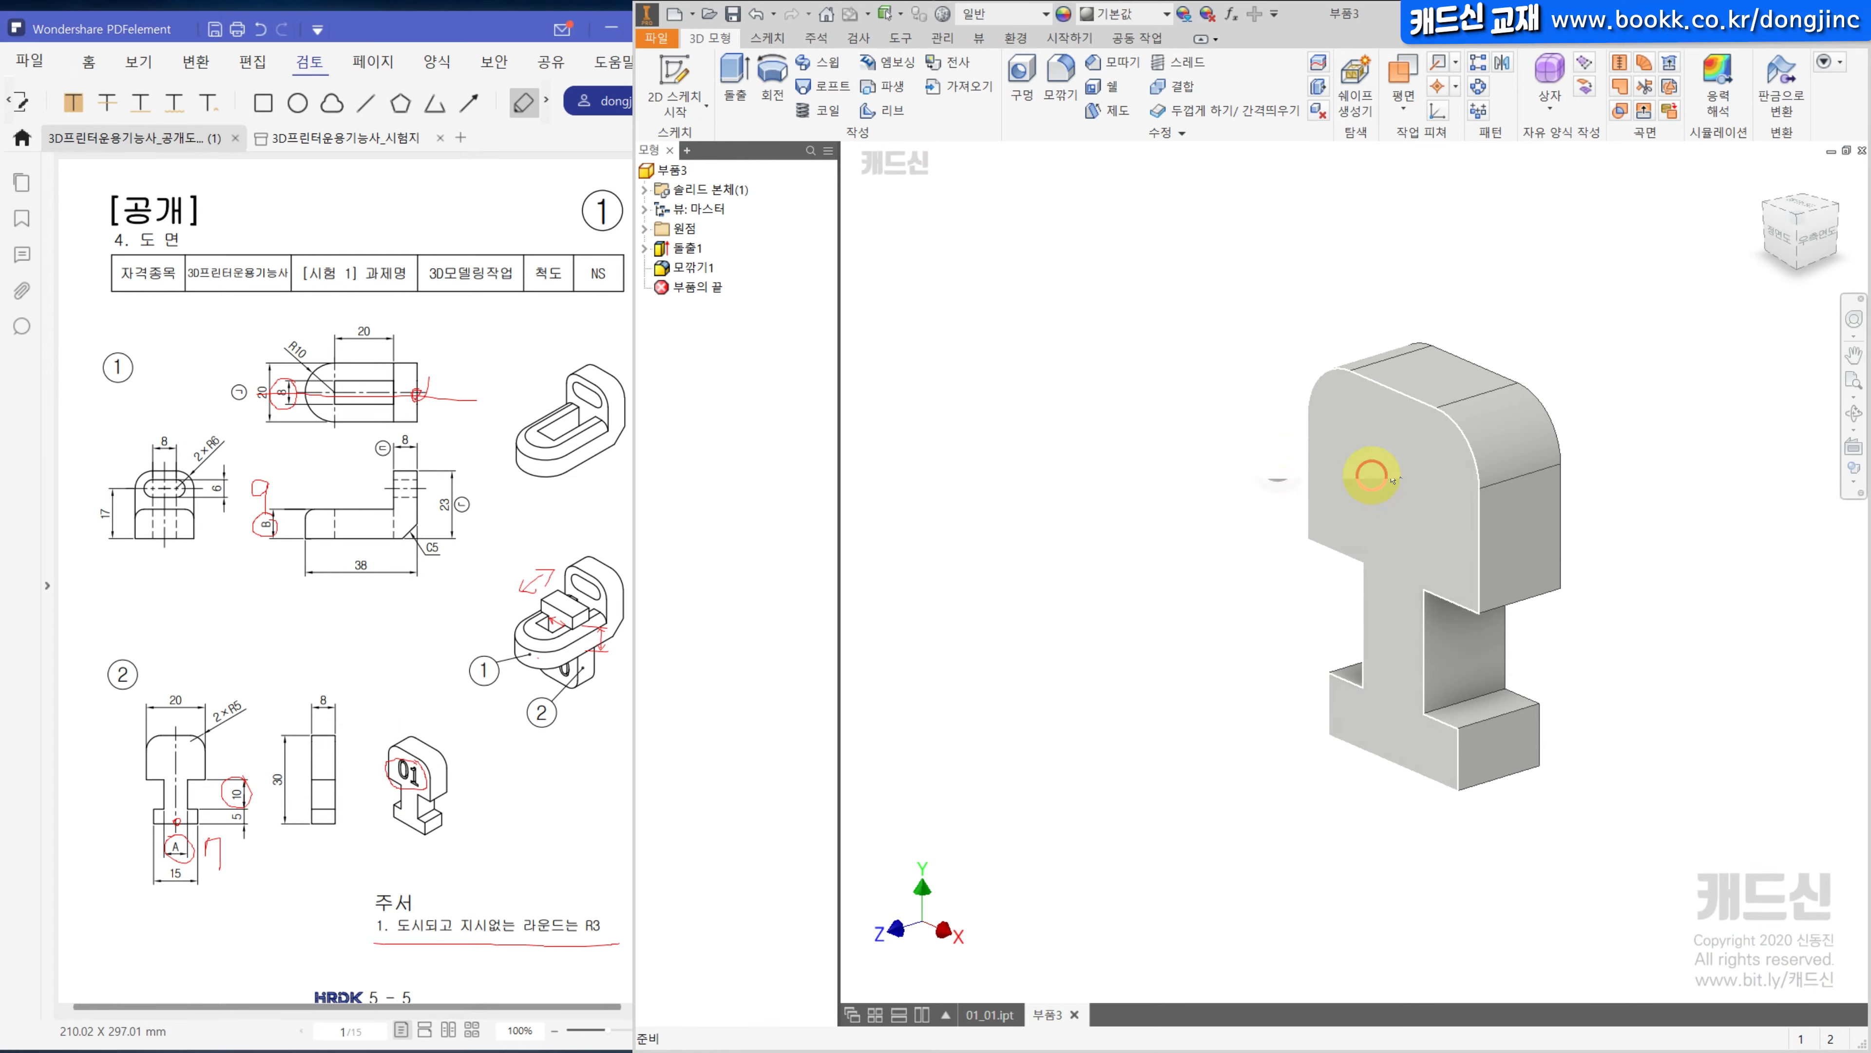
{"action": "left_click", "coordinate": [1349, 469]}
{"action": "left_click", "coordinate": [674, 78]}
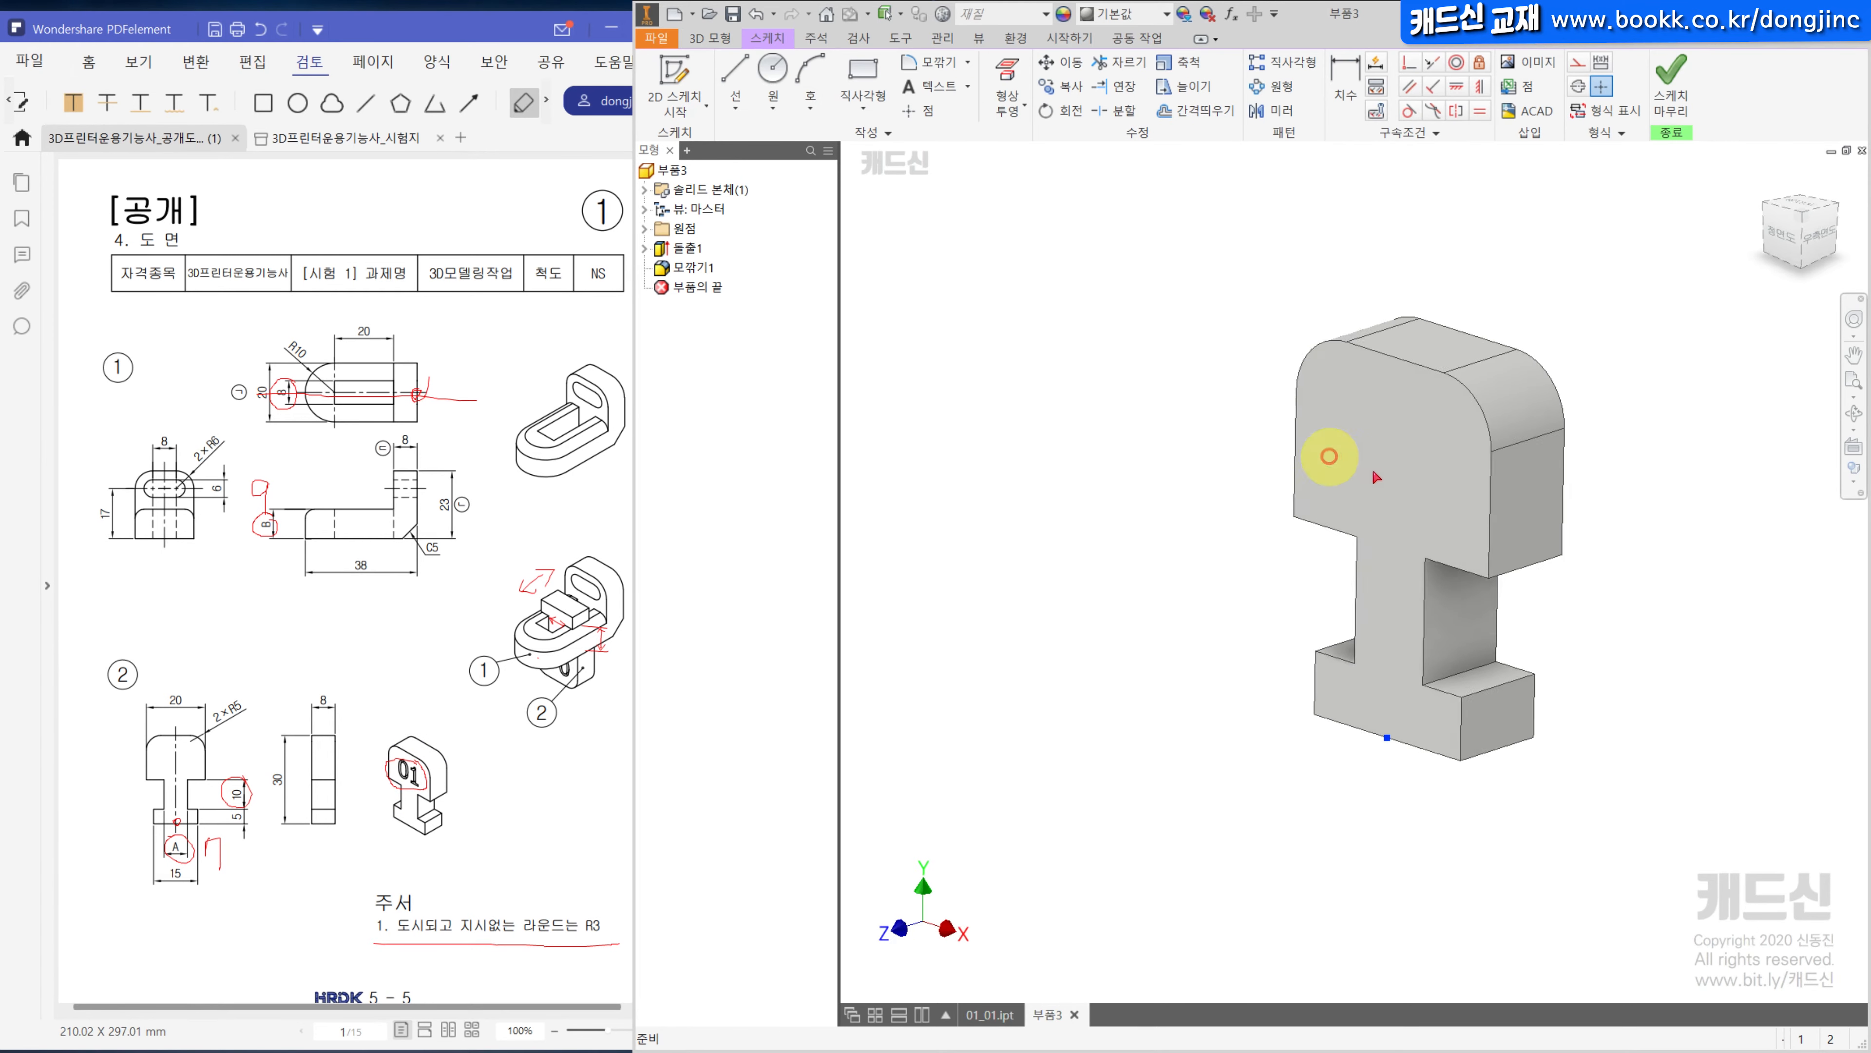
Place the sketch text 01 on the head's front face with a text height of 5 mm.
{"action": "left_click", "coordinate": [930, 86]}
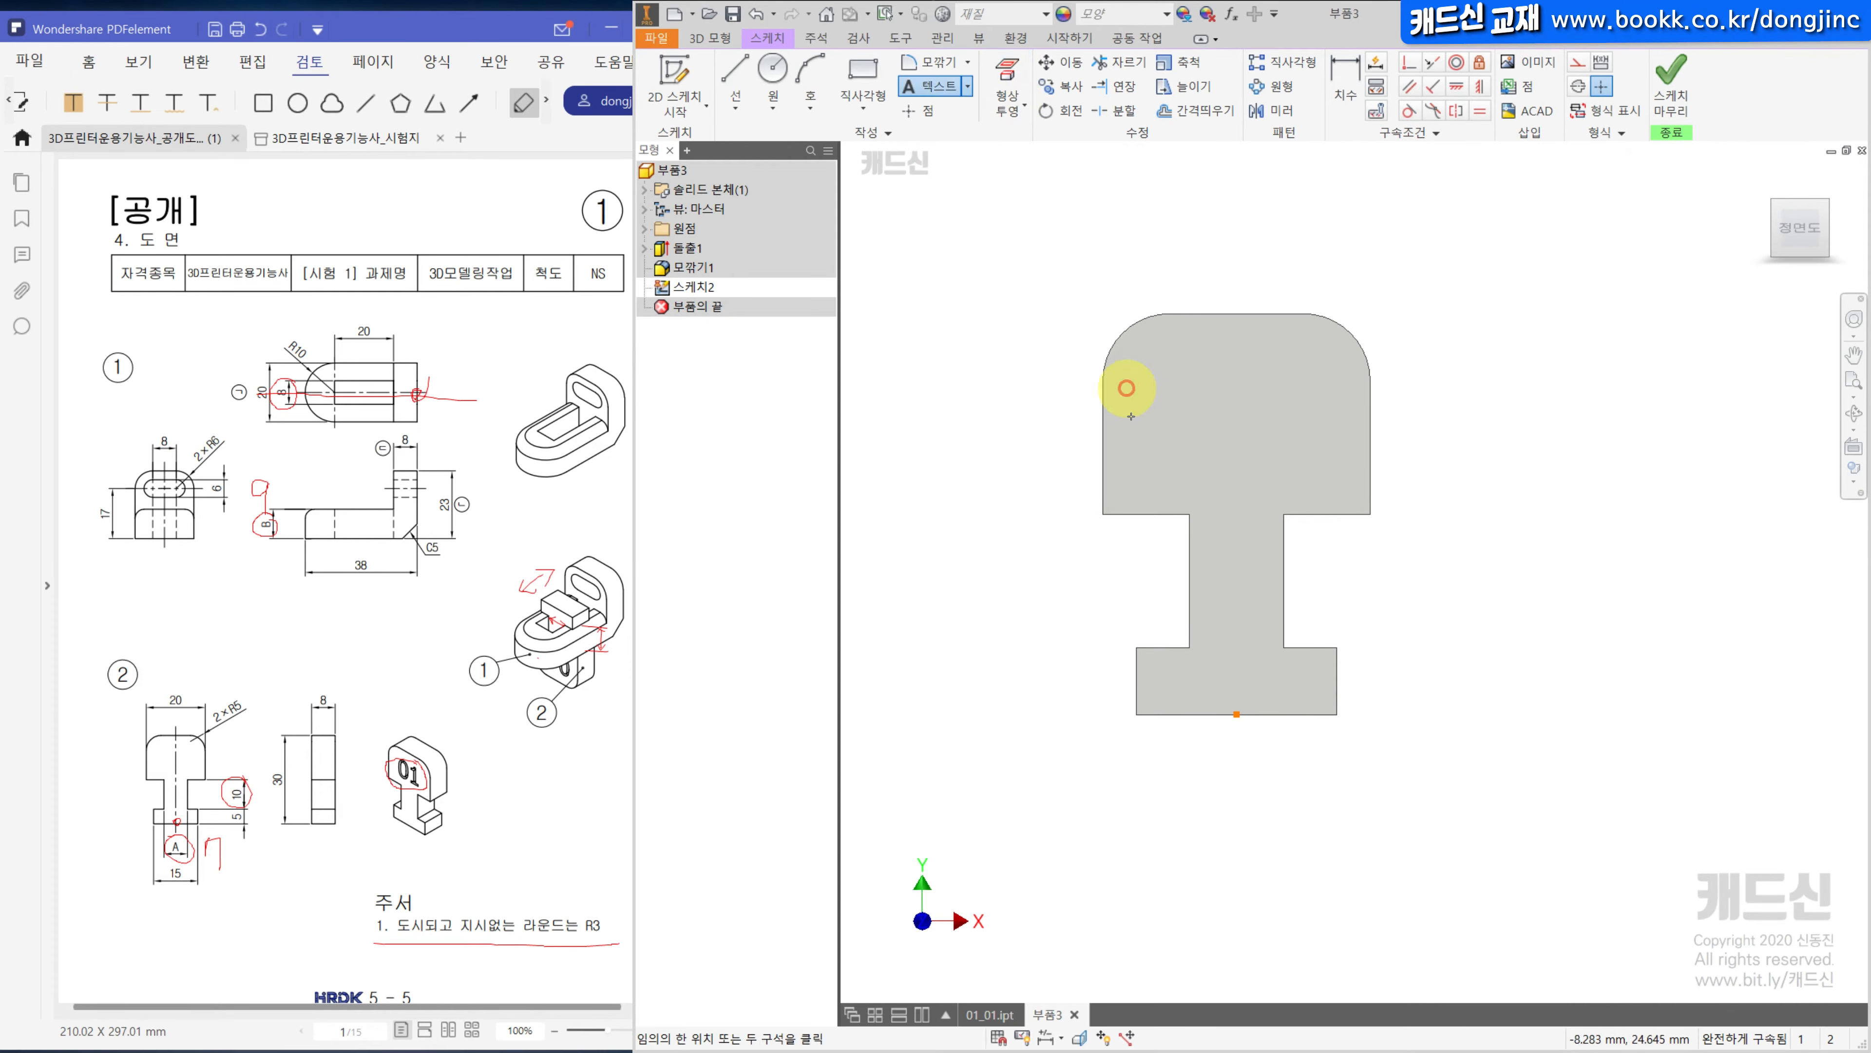
{"action": "left_click", "coordinate": [1281, 440]}
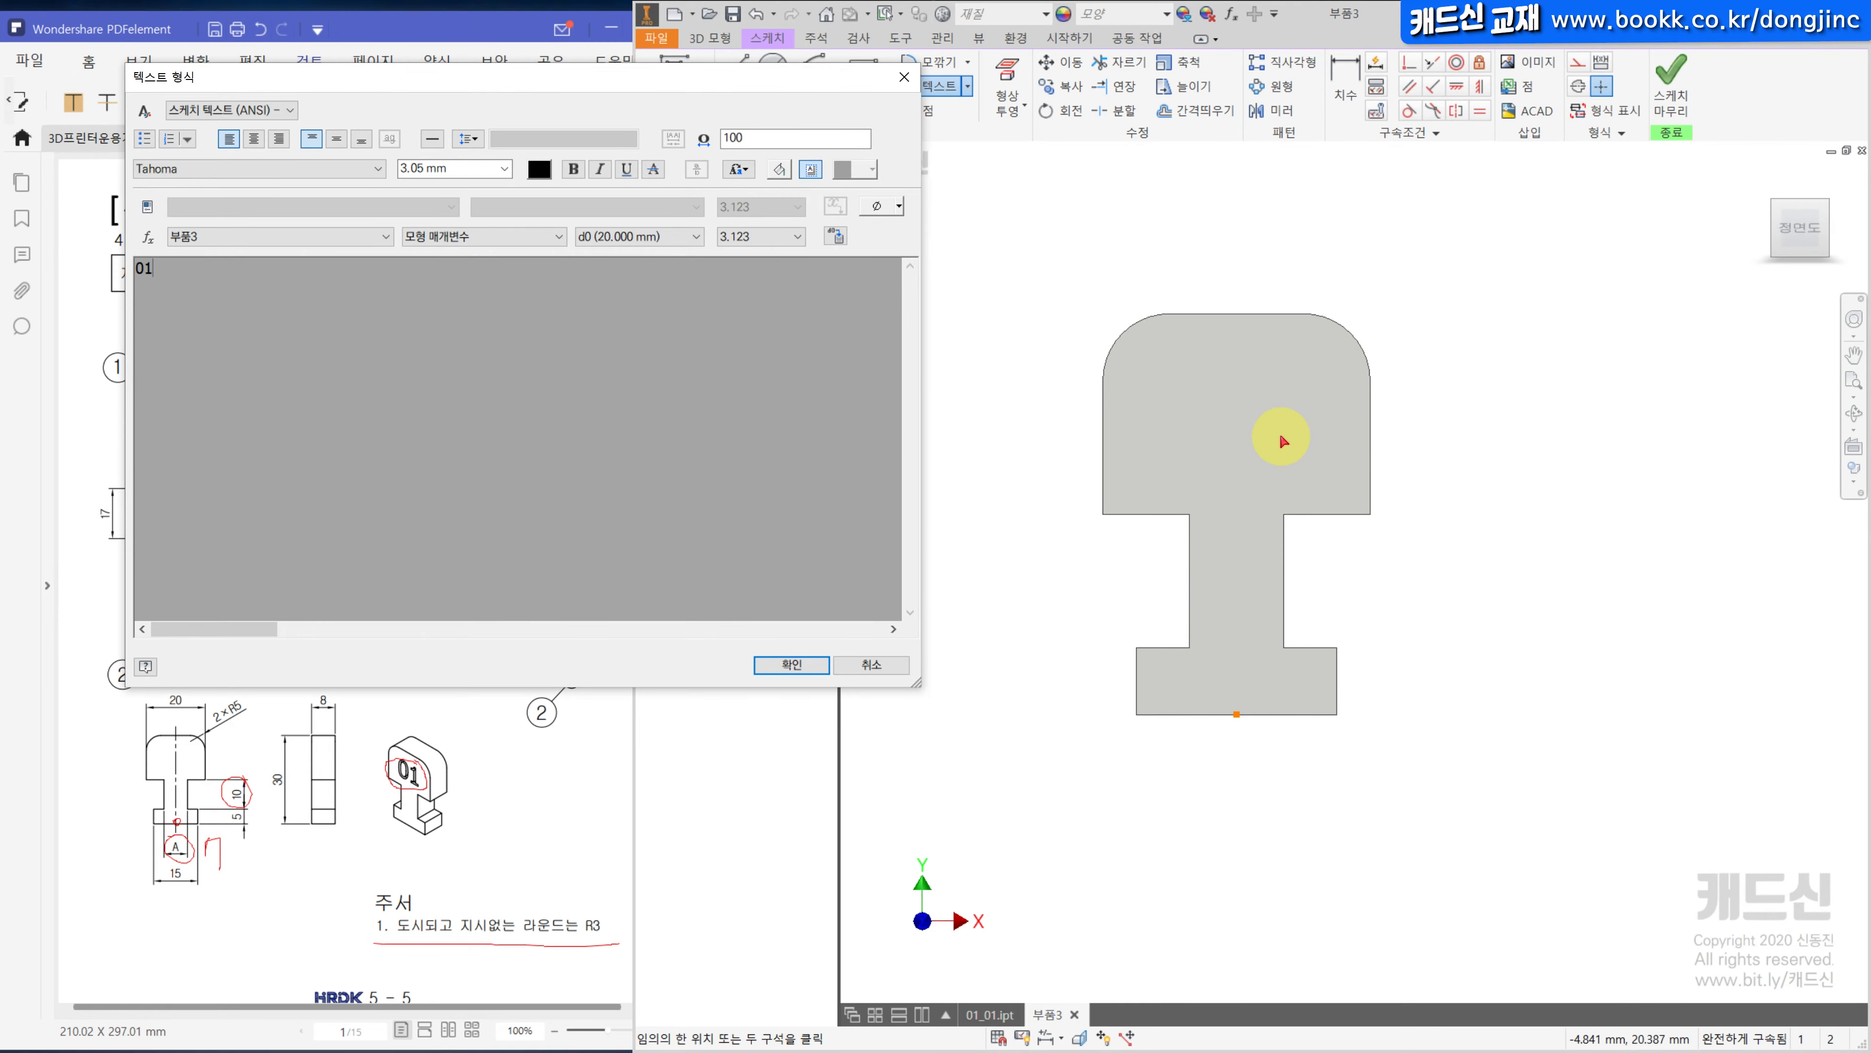
{"action": "key", "text": "ctrl+a"}
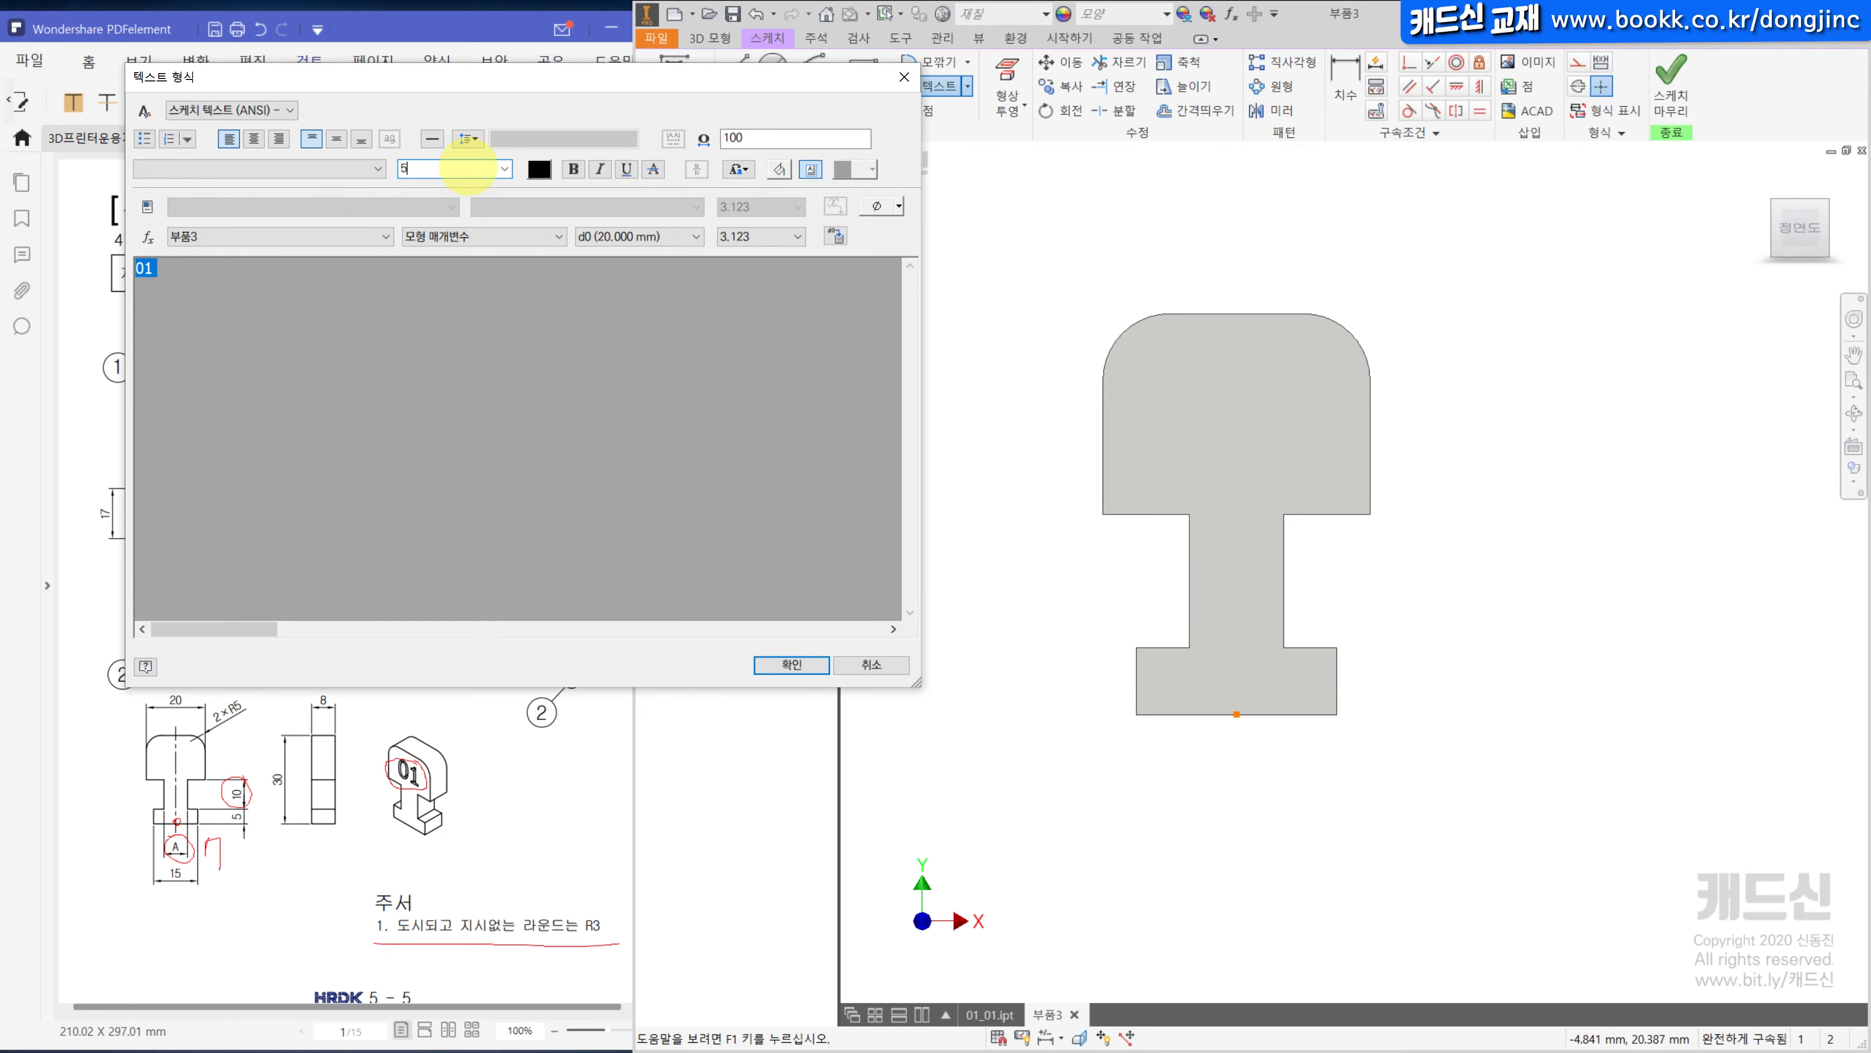
{"action": "key", "text": "Return"}
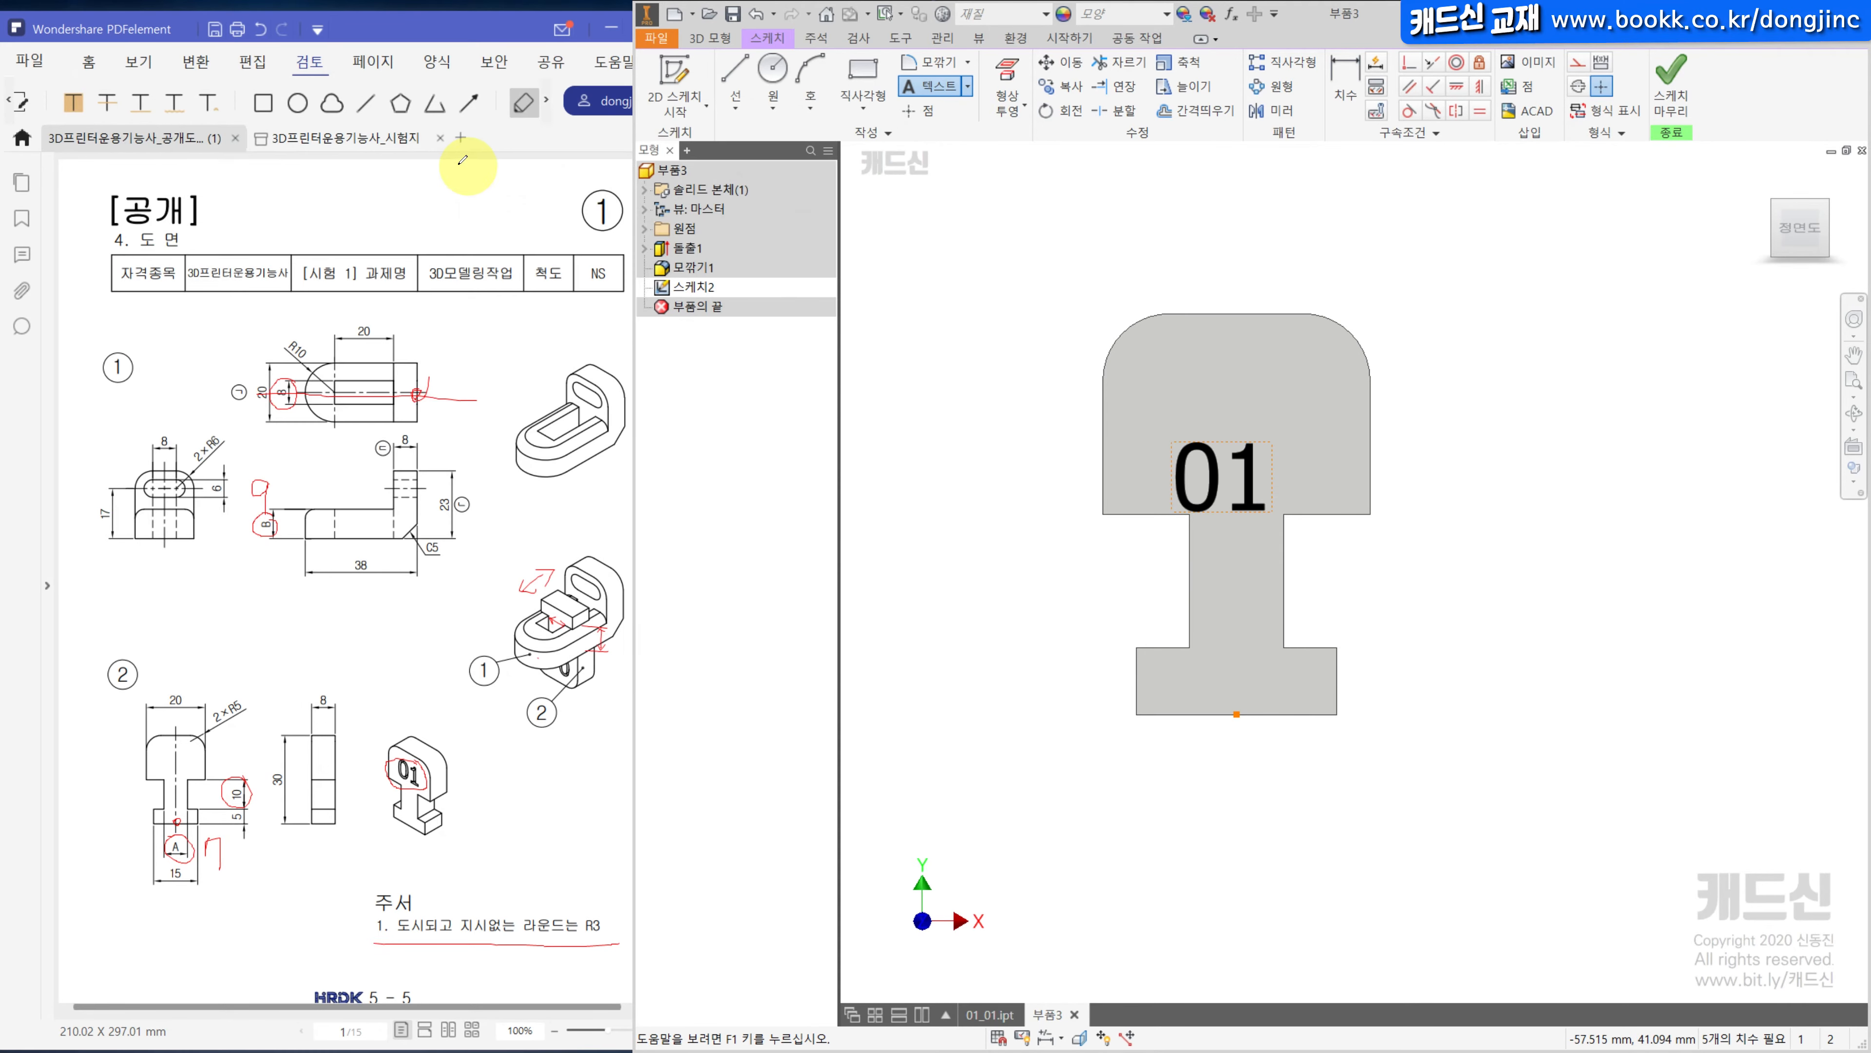
Set the height of the 01 sketch text to 7 mm and reposition it higher on the head's front face.
{"action": "key", "text": "Escape"}
{"action": "left_click", "coordinate": [1249, 463]}
{"action": "double_click", "coordinate": [1249, 463]}
{"action": "key", "text": "ctrl+a"}
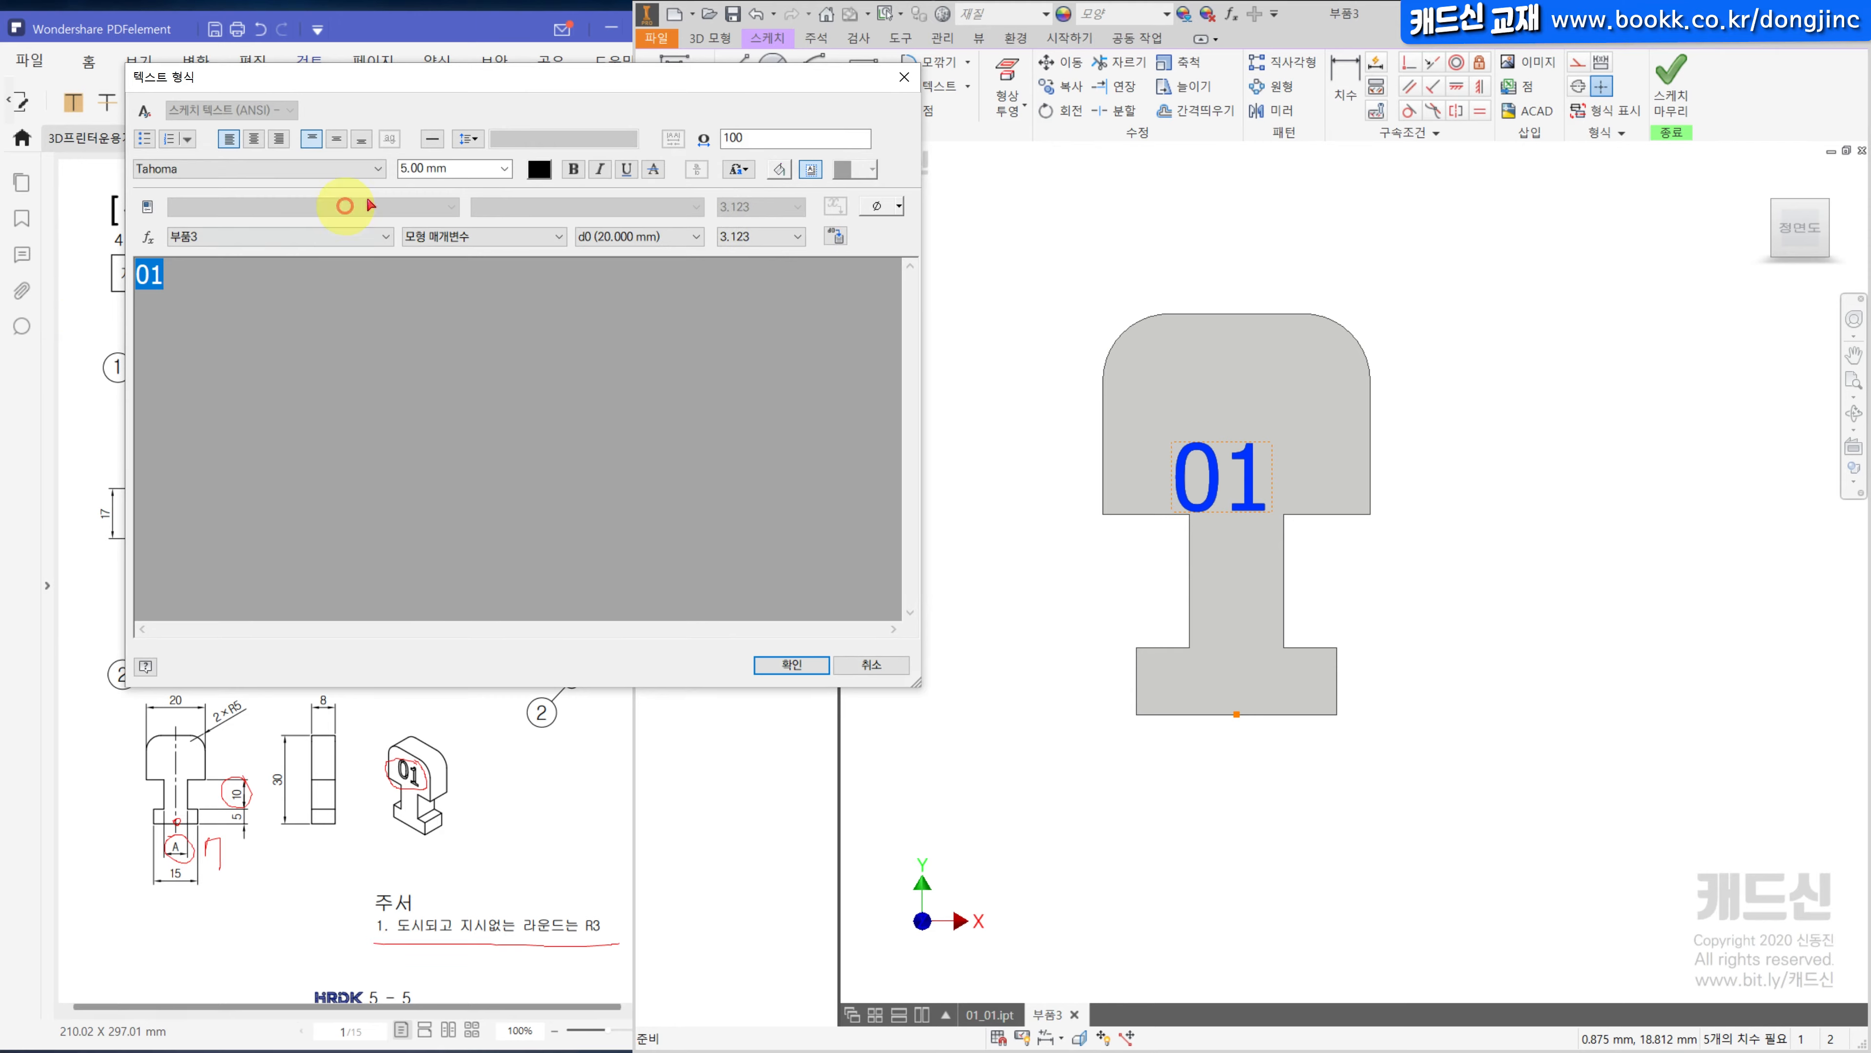
{"action": "type", "text": "7"}
{"action": "key", "text": "Return"}
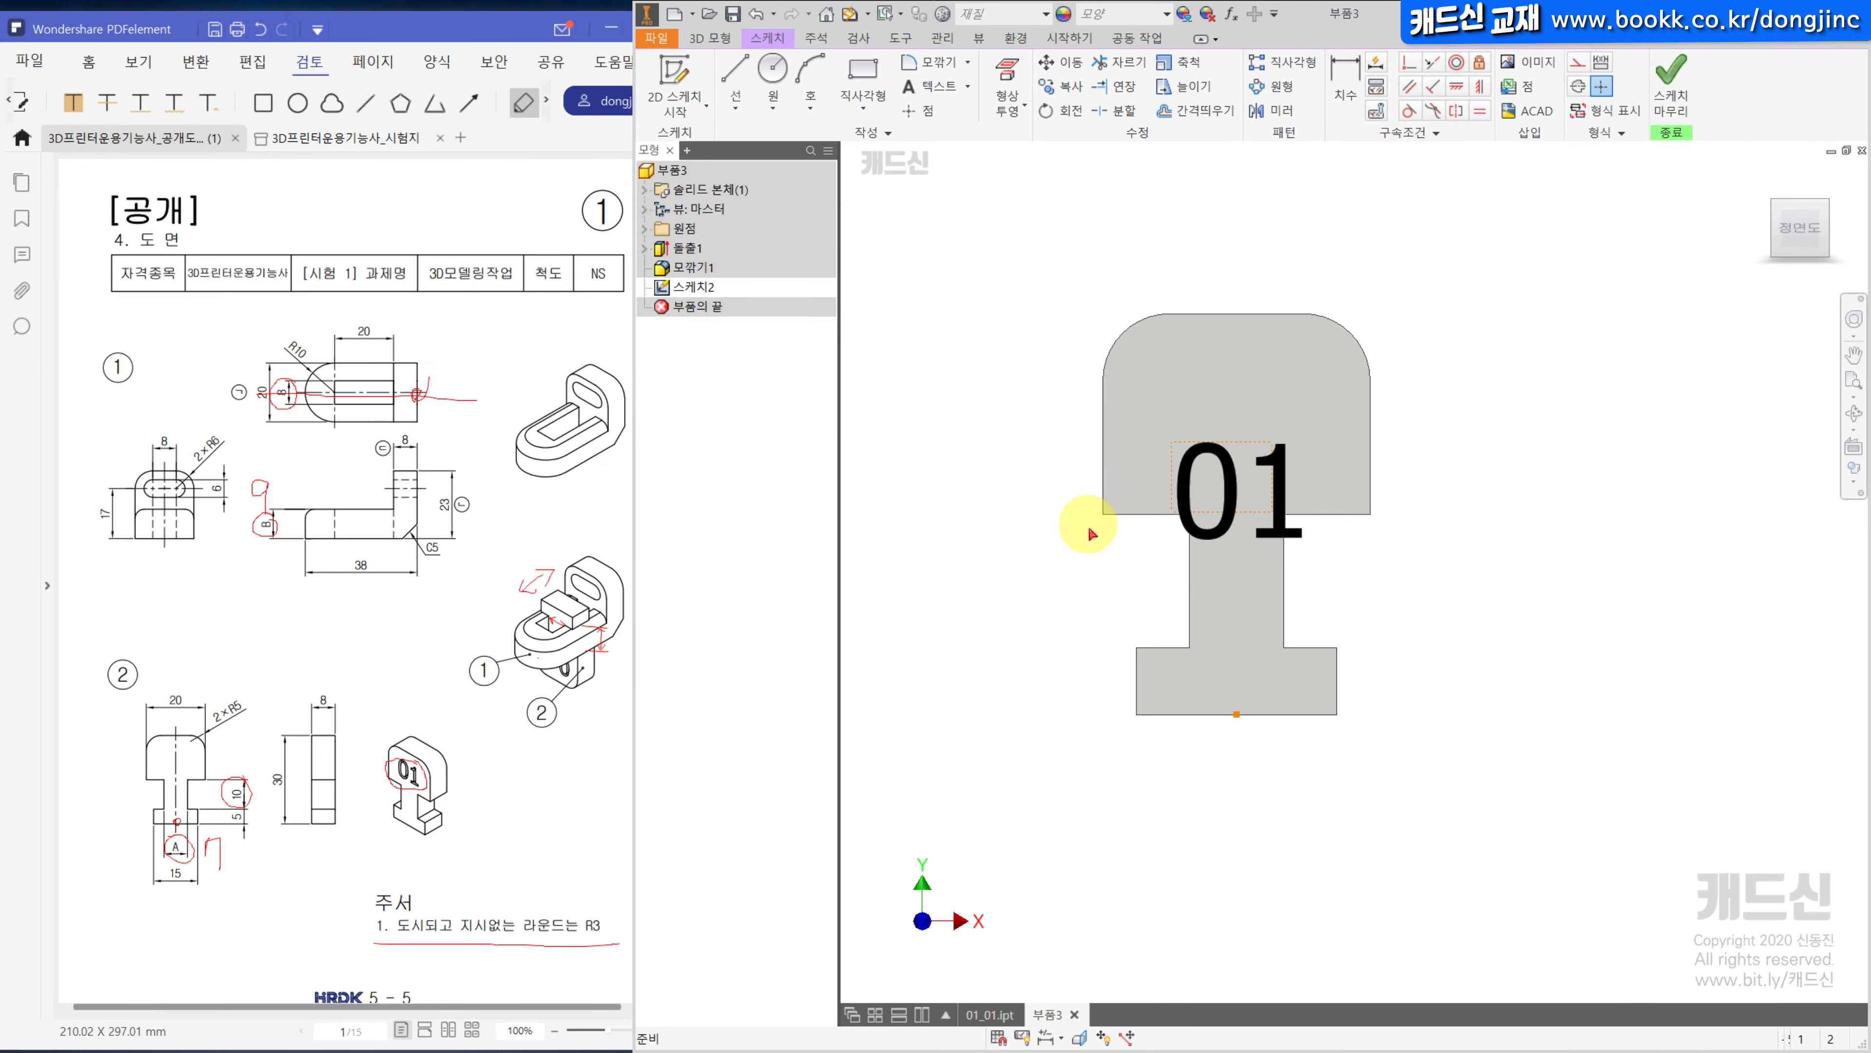
{"action": "left_click_drag", "start_coordinate": [1246, 496], "coordinate": [1244, 428]}
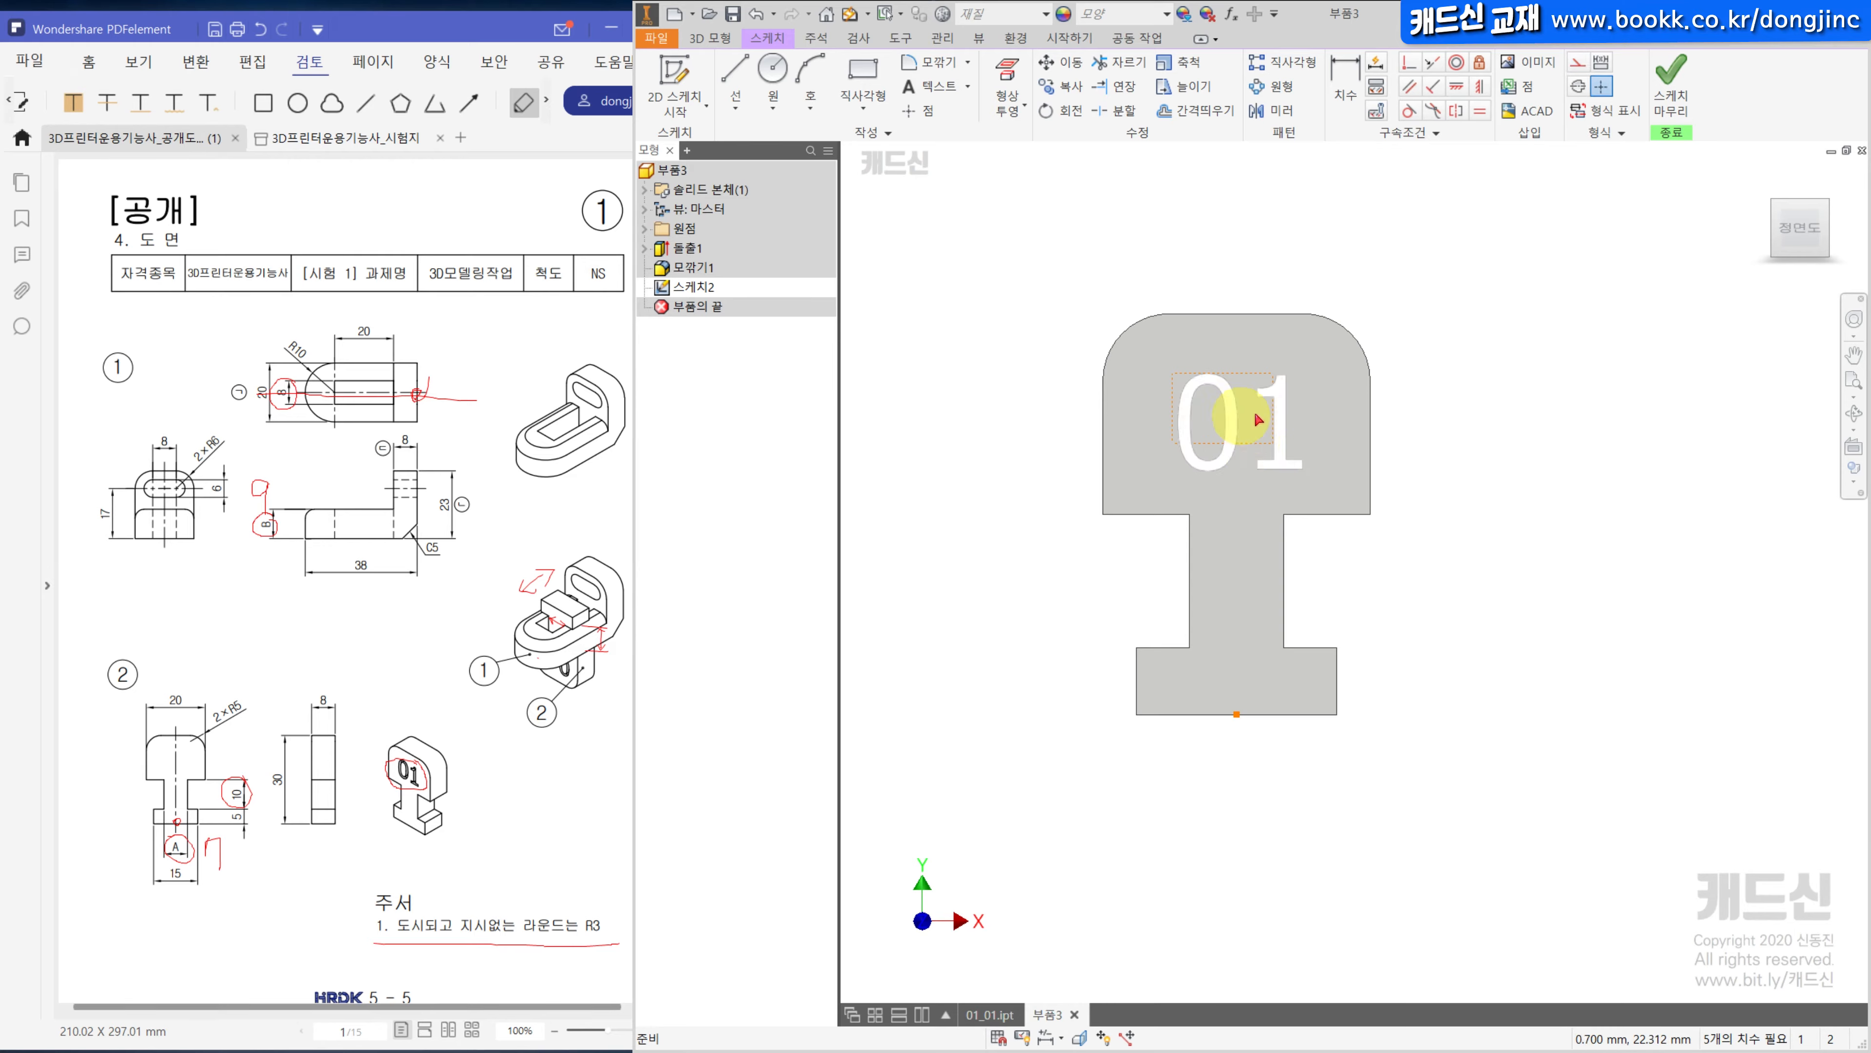
Extrude the 01 text as a 1 mm deep cut into the front face of the head.
{"action": "left_click", "coordinate": [710, 37]}
{"action": "left_click", "coordinate": [735, 81]}
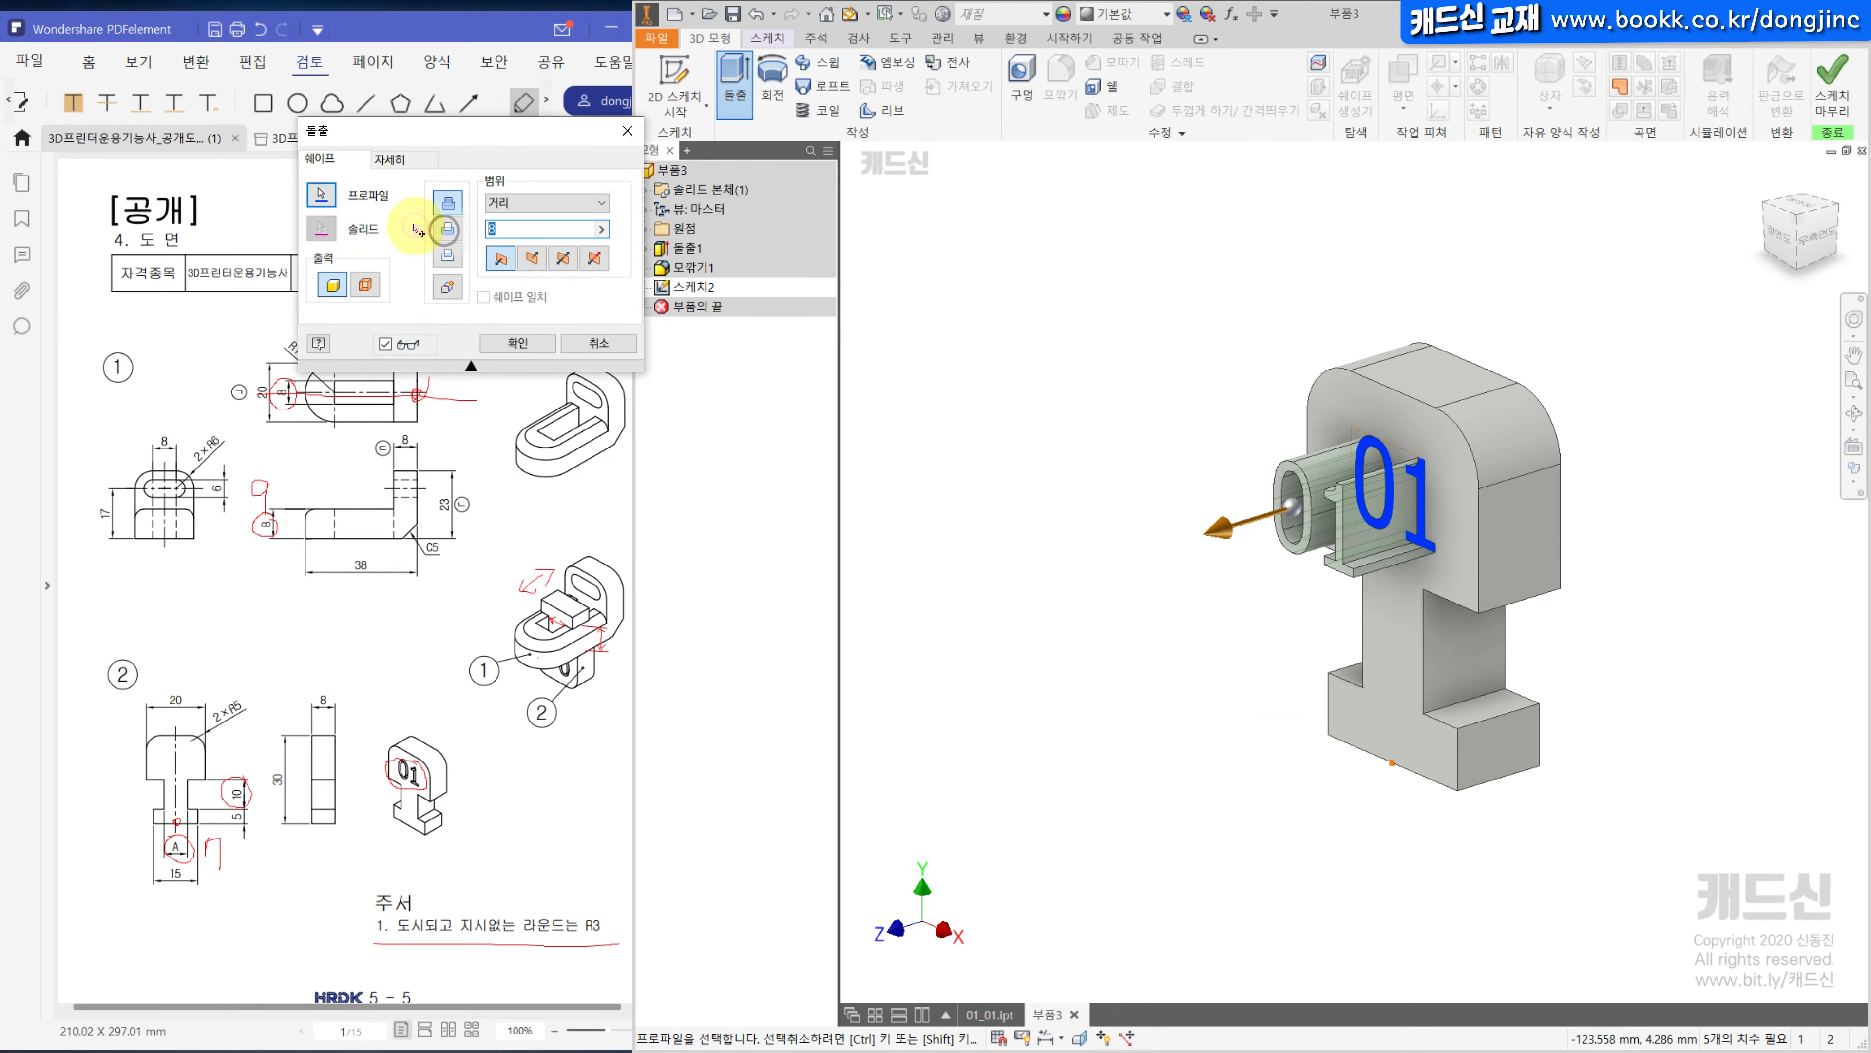
{"action": "left_click", "coordinate": [447, 230]}
{"action": "type", "text": "1"}
{"action": "left_click", "coordinate": [518, 343]}
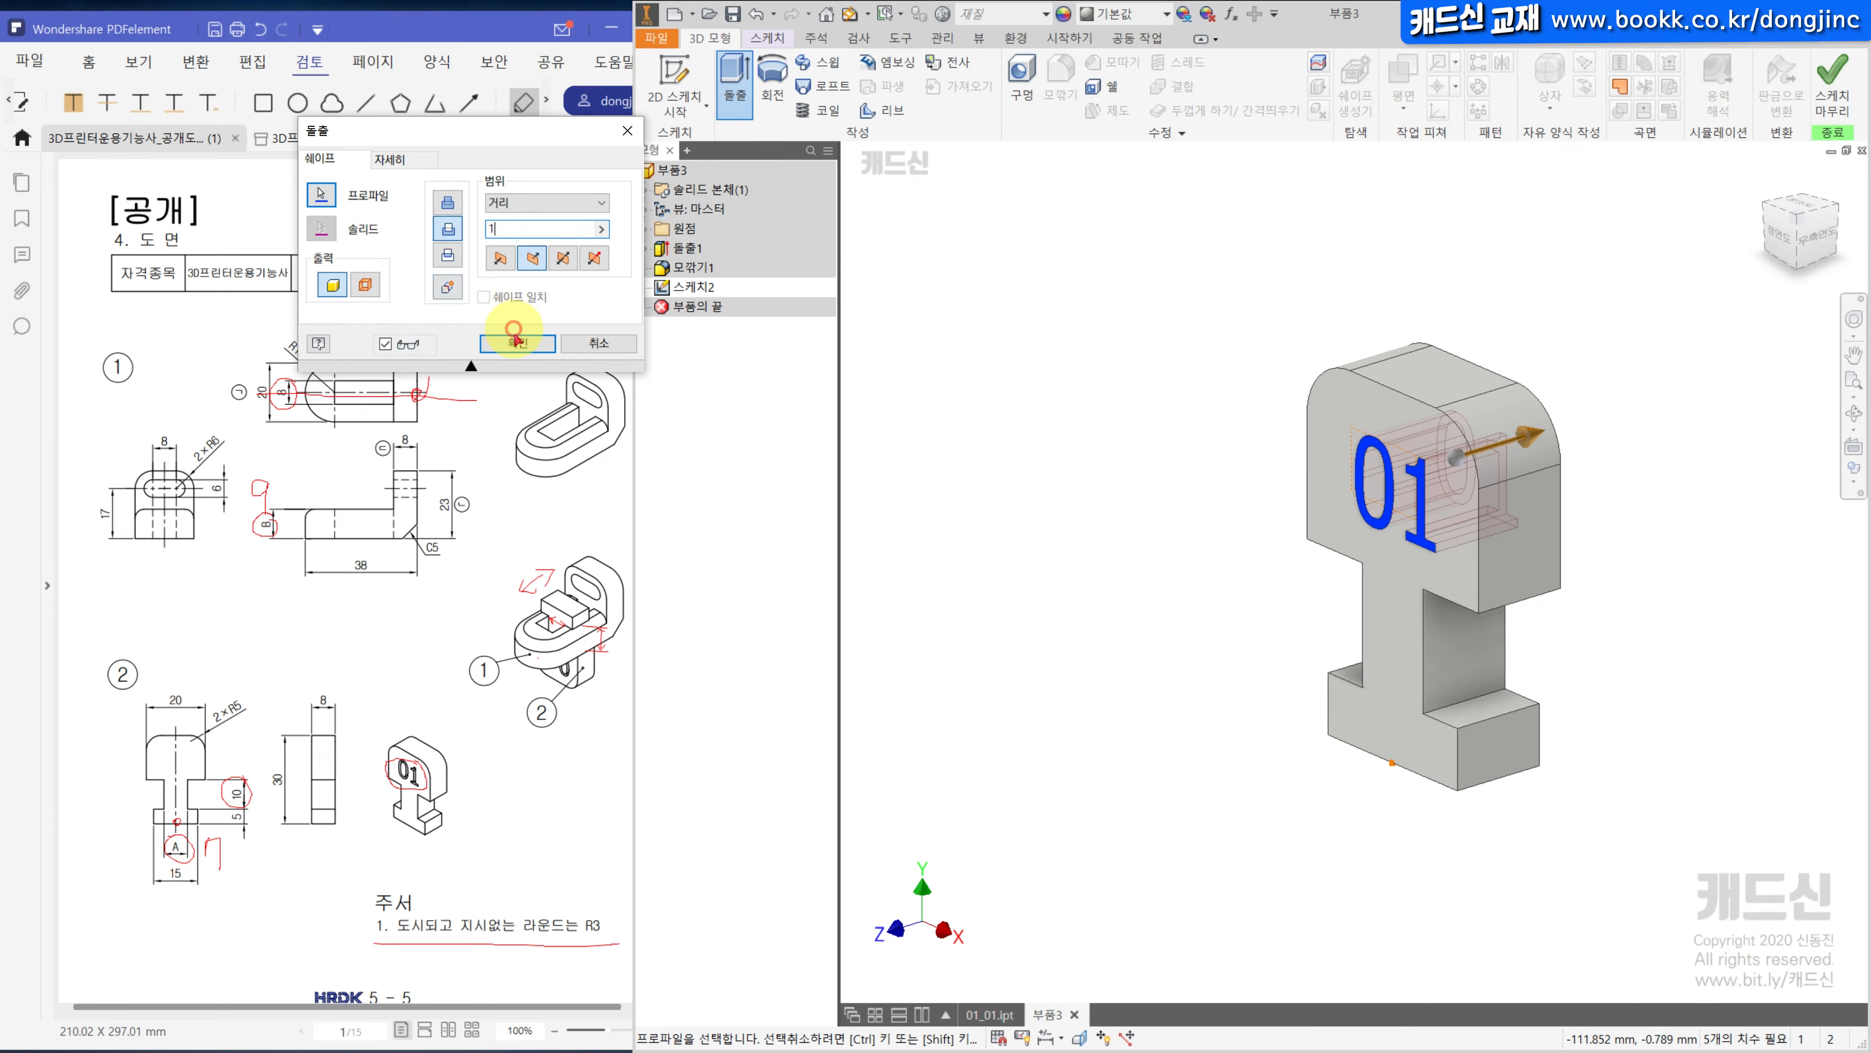
{"action": "key", "text": "F6"}
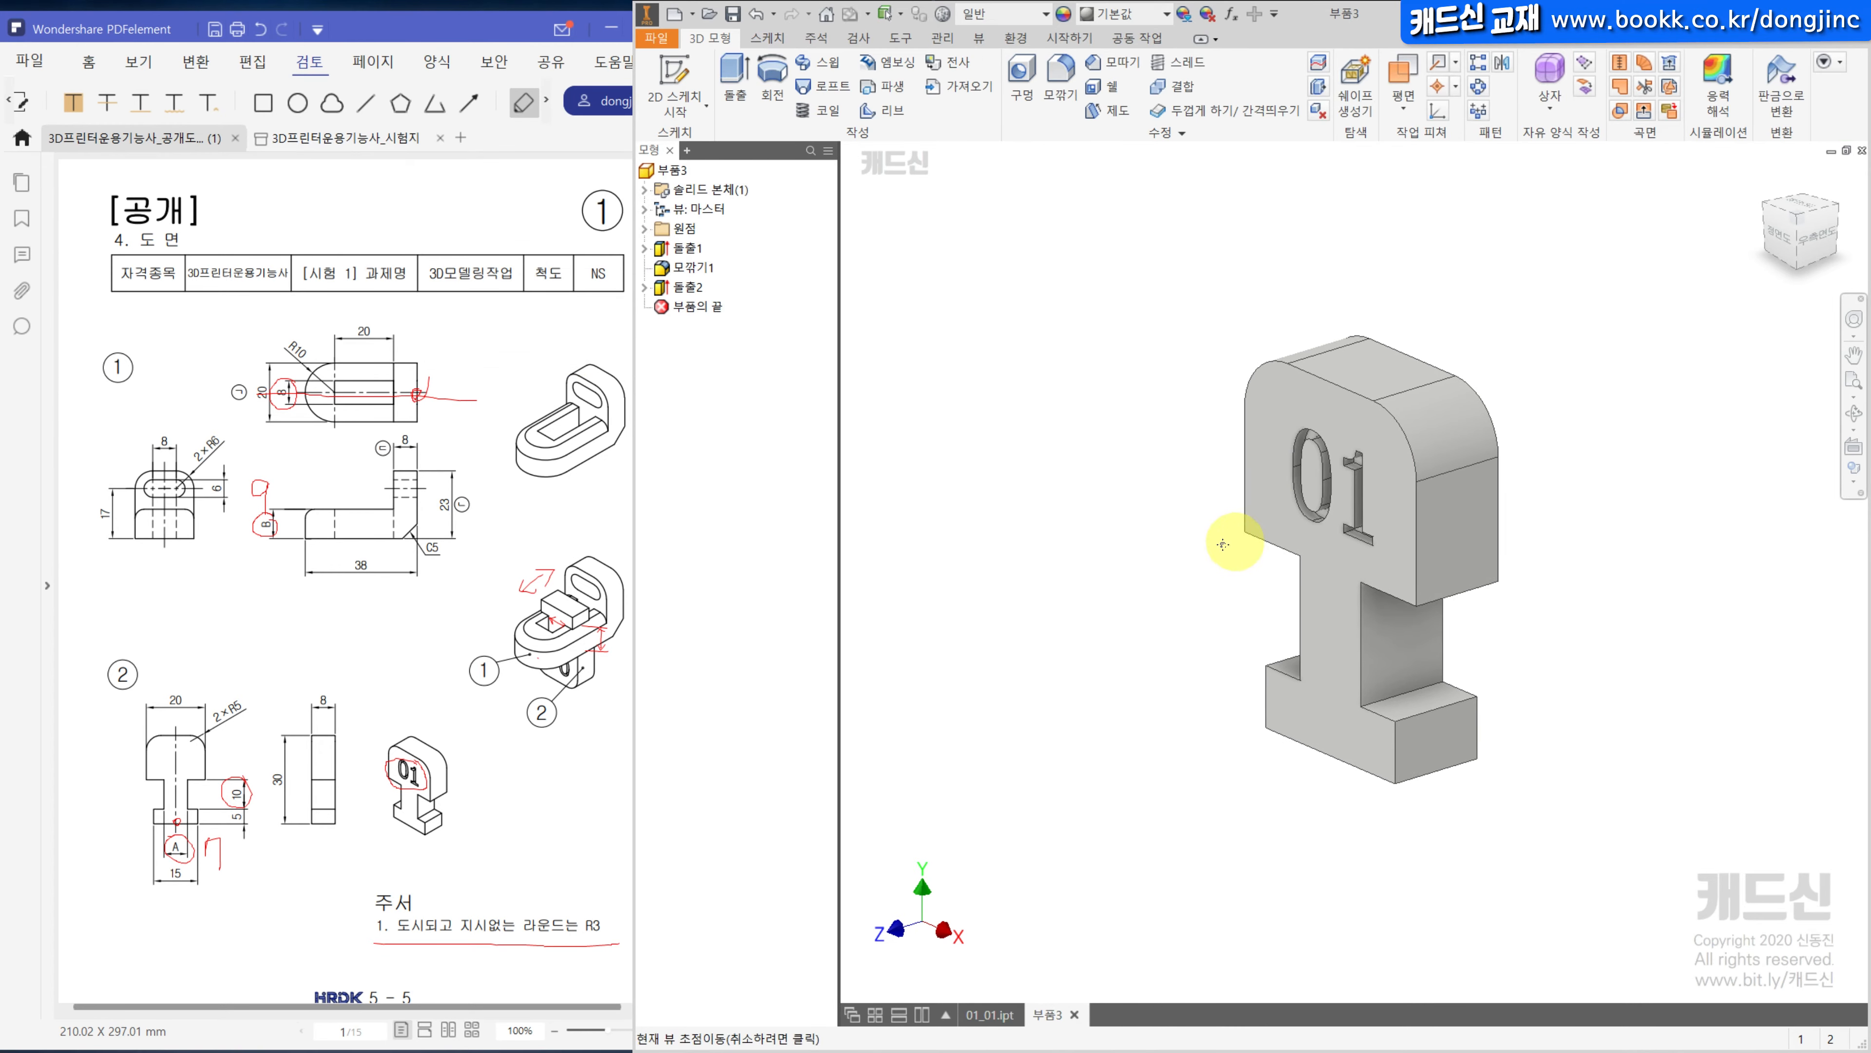
Save the part as 01_02 in the 공개도면01 folder and save a STEP copy under the same name.
{"action": "key", "text": "ctrl+s"}
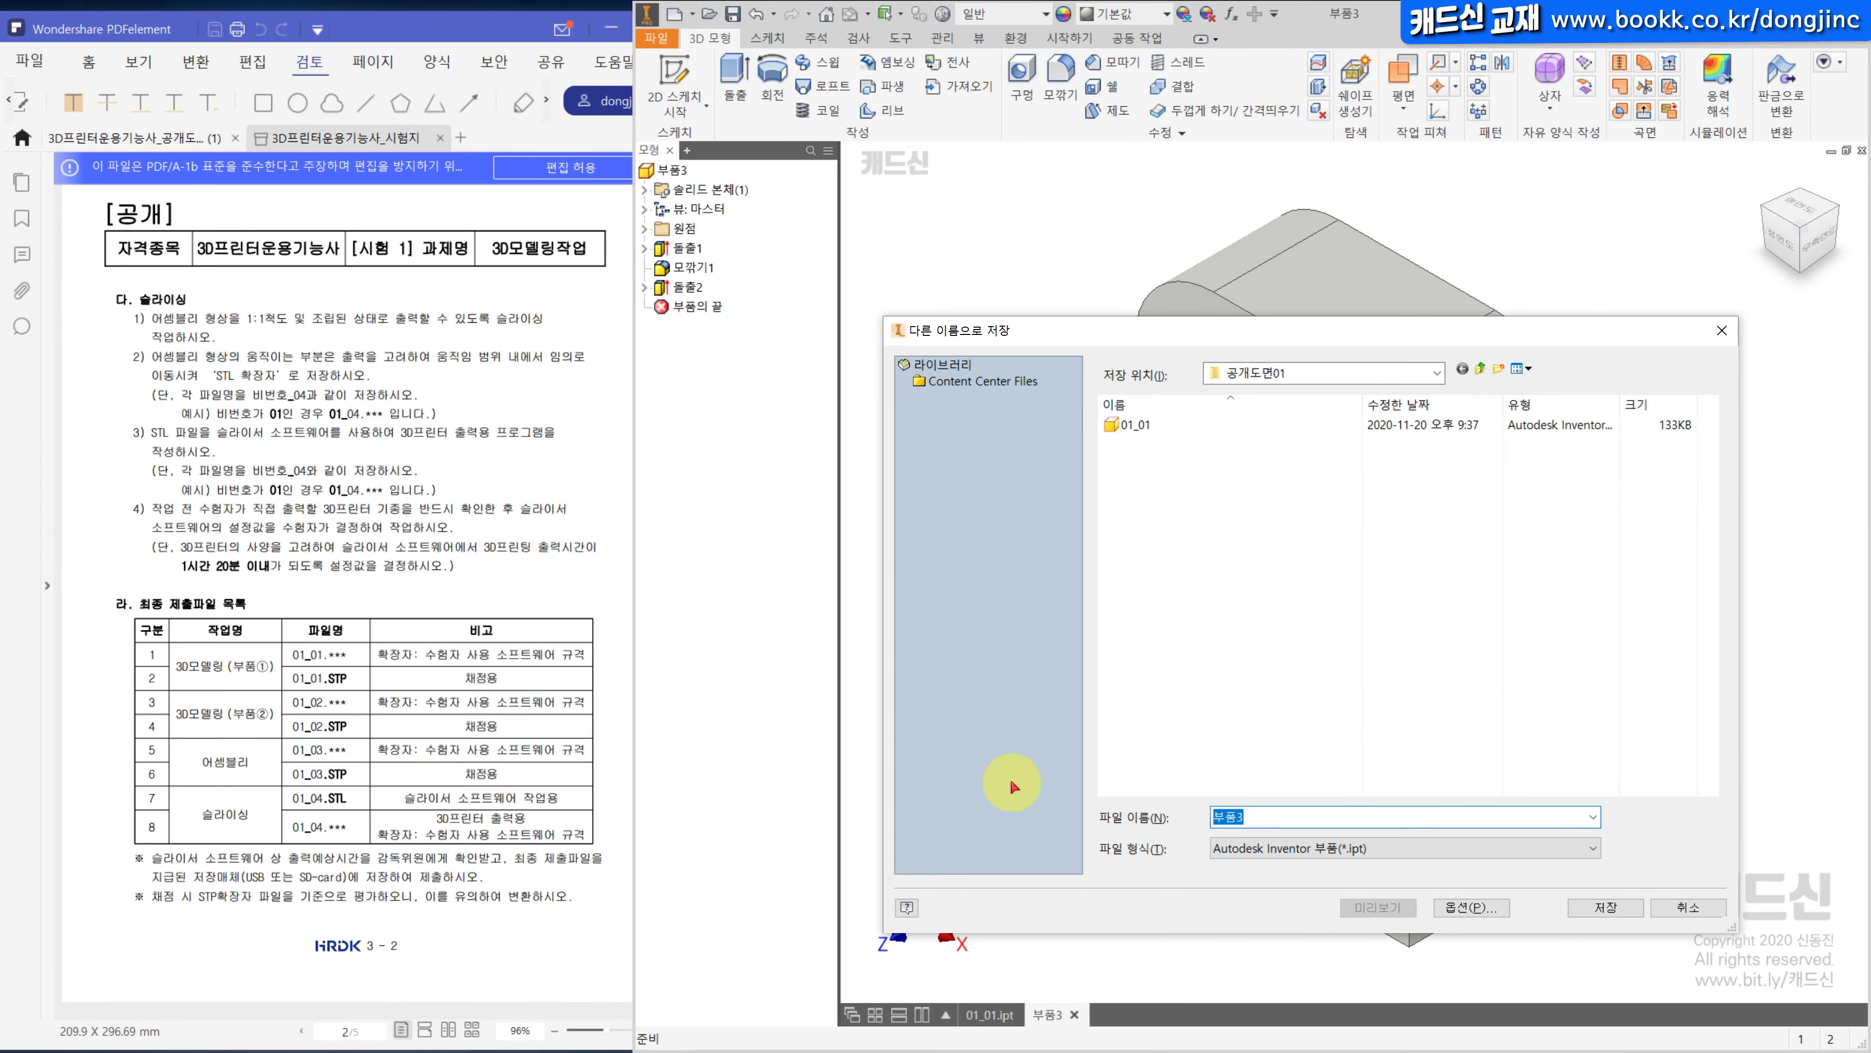
{"action": "type", "text": "01"}
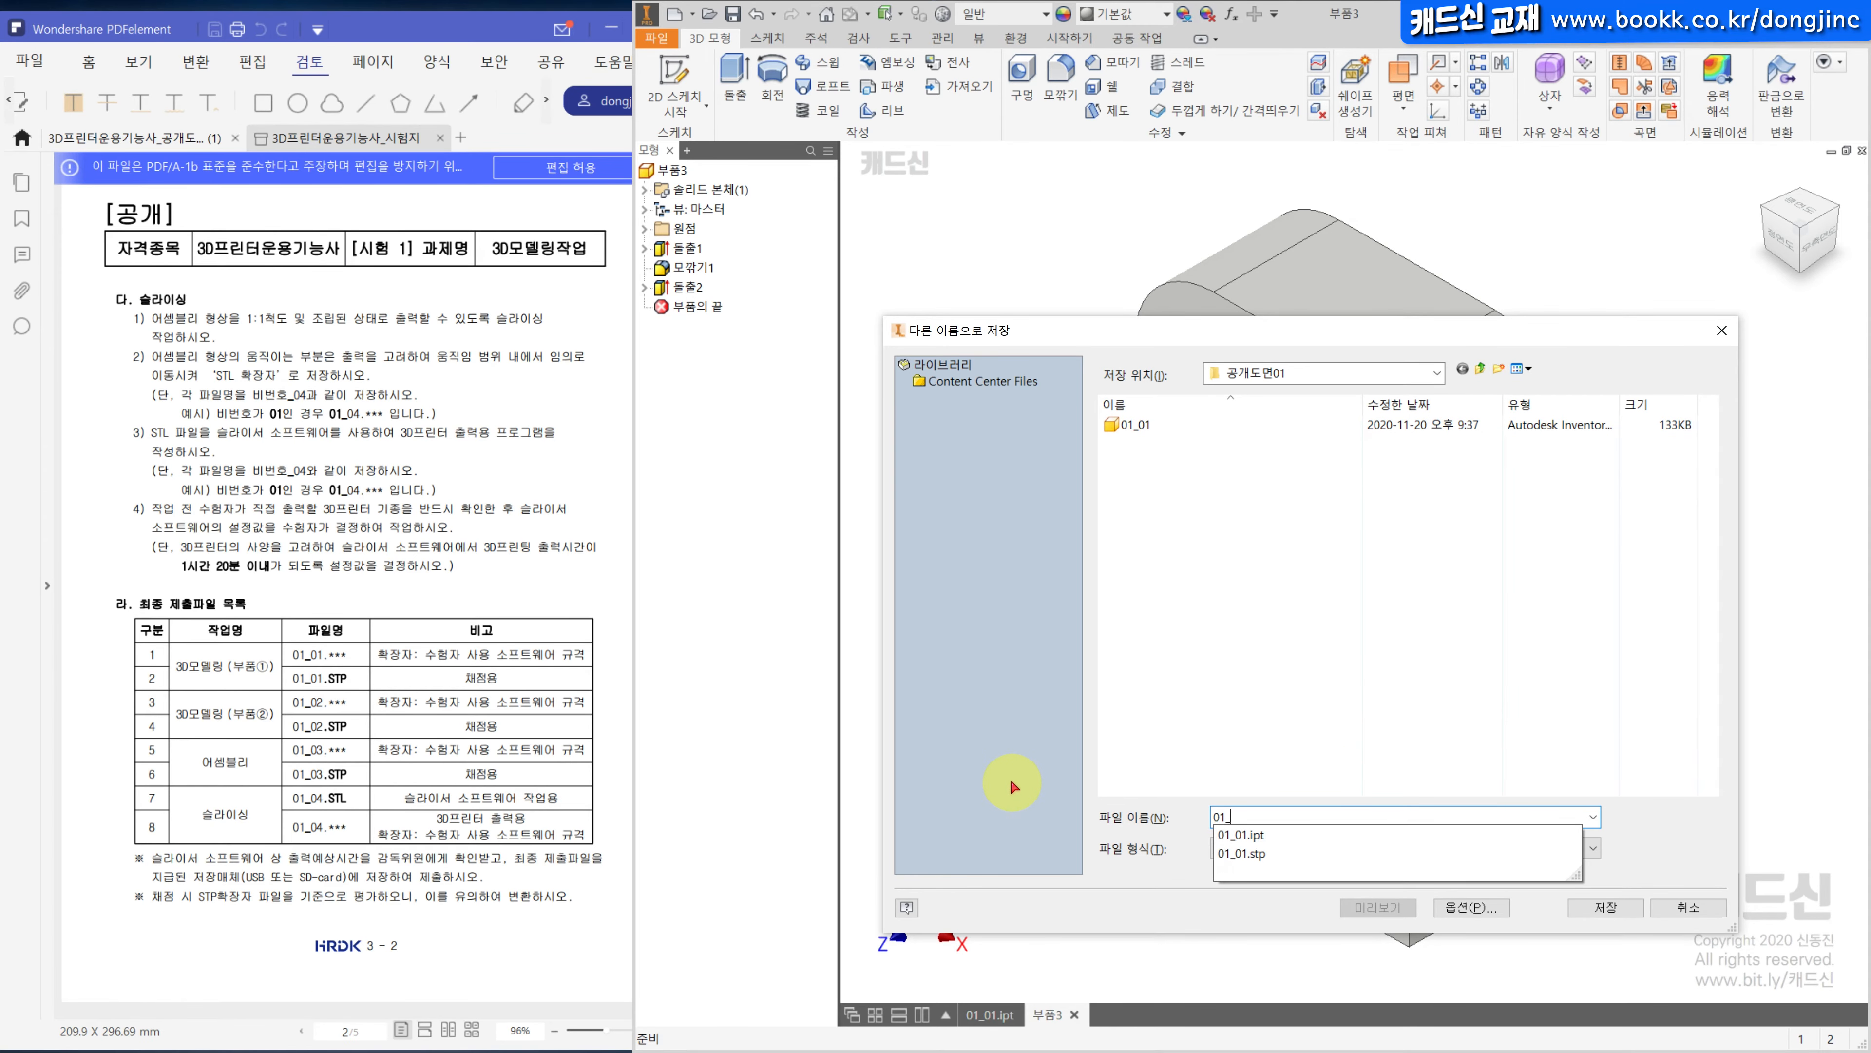
{"action": "type", "text": "_02"}
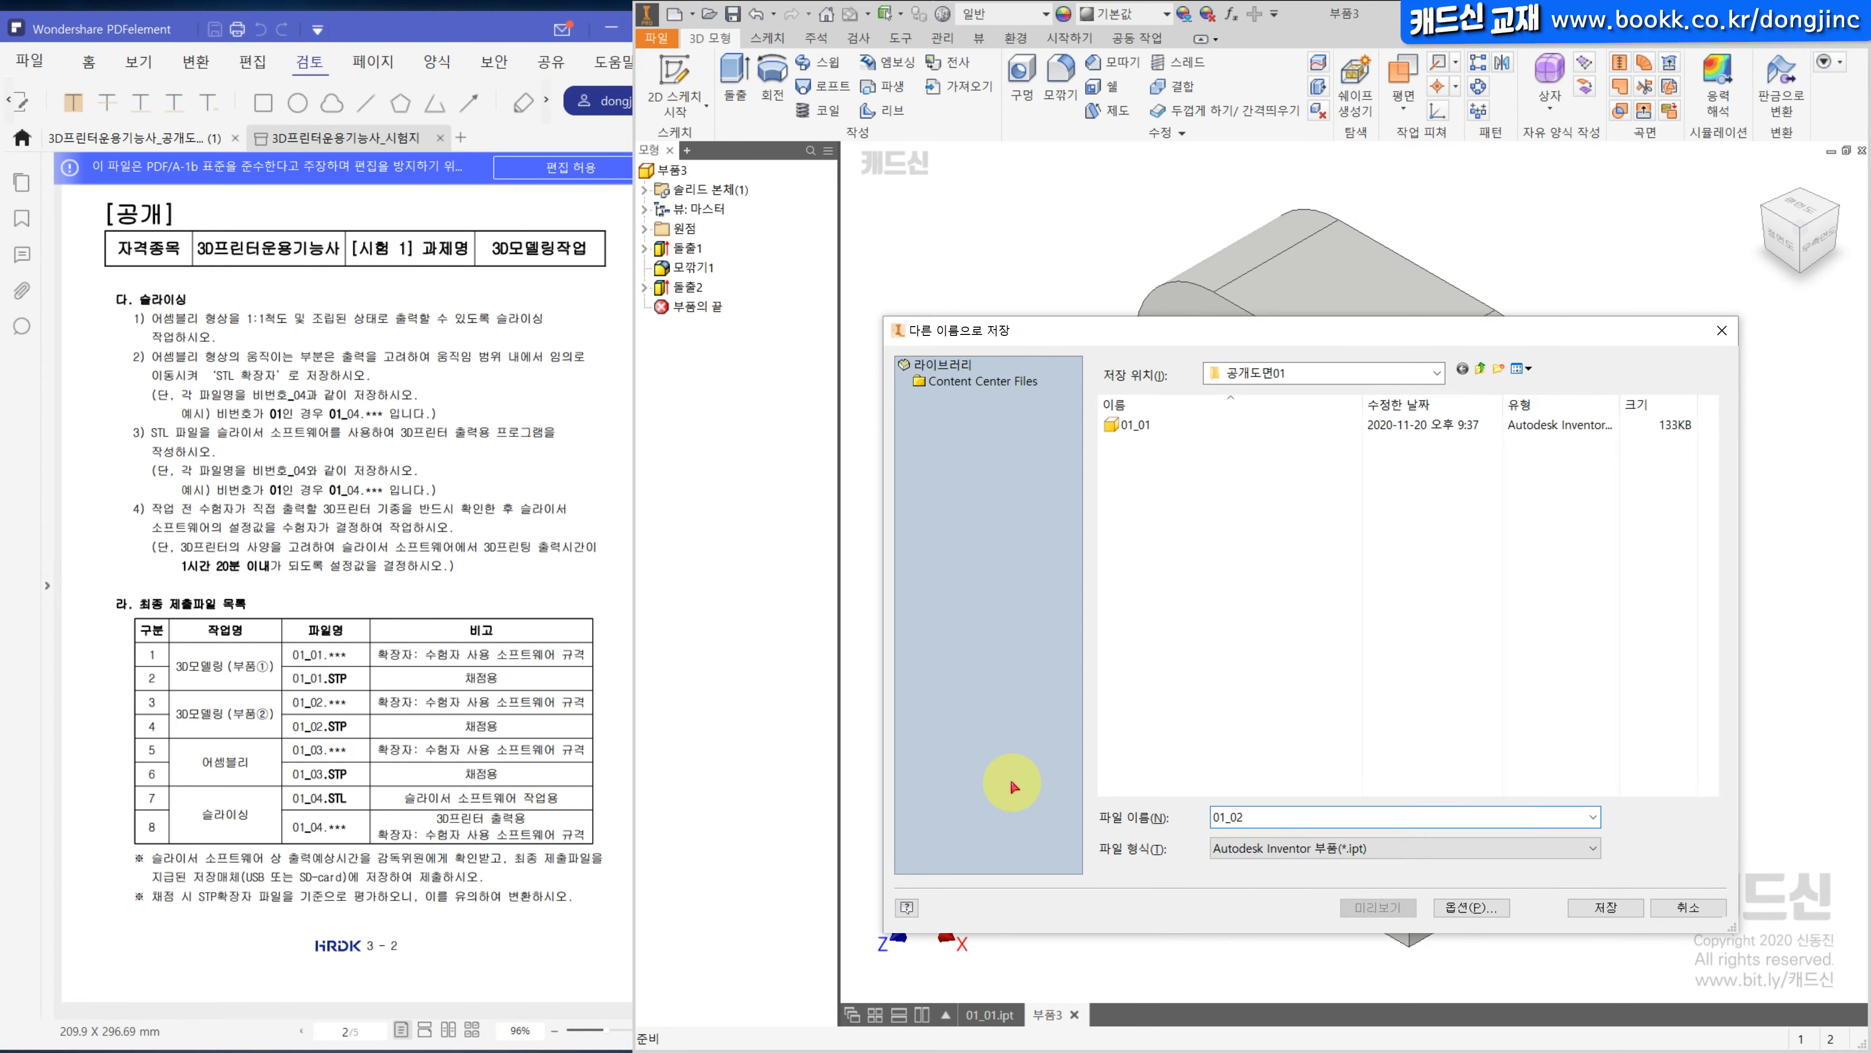
{"action": "key", "text": "Return"}
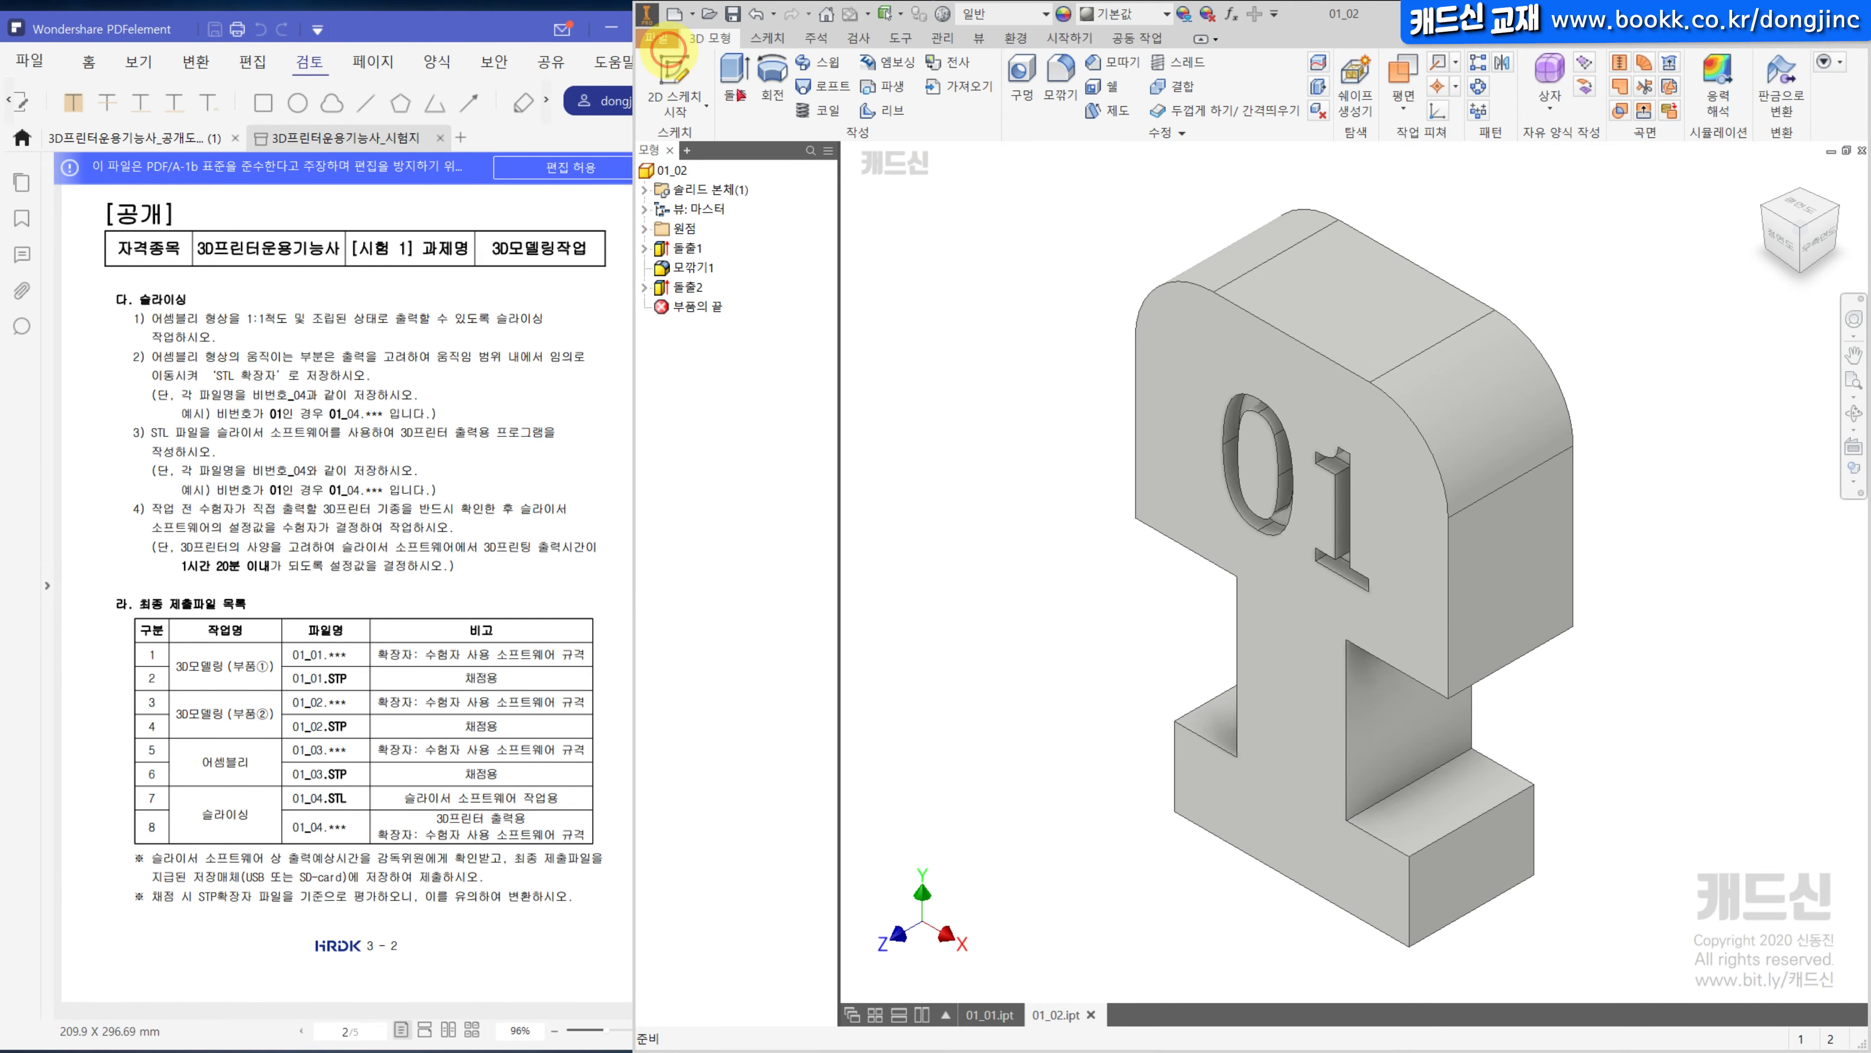
{"action": "left_click", "coordinate": [667, 40]}
{"action": "left_click", "coordinate": [1084, 383]}
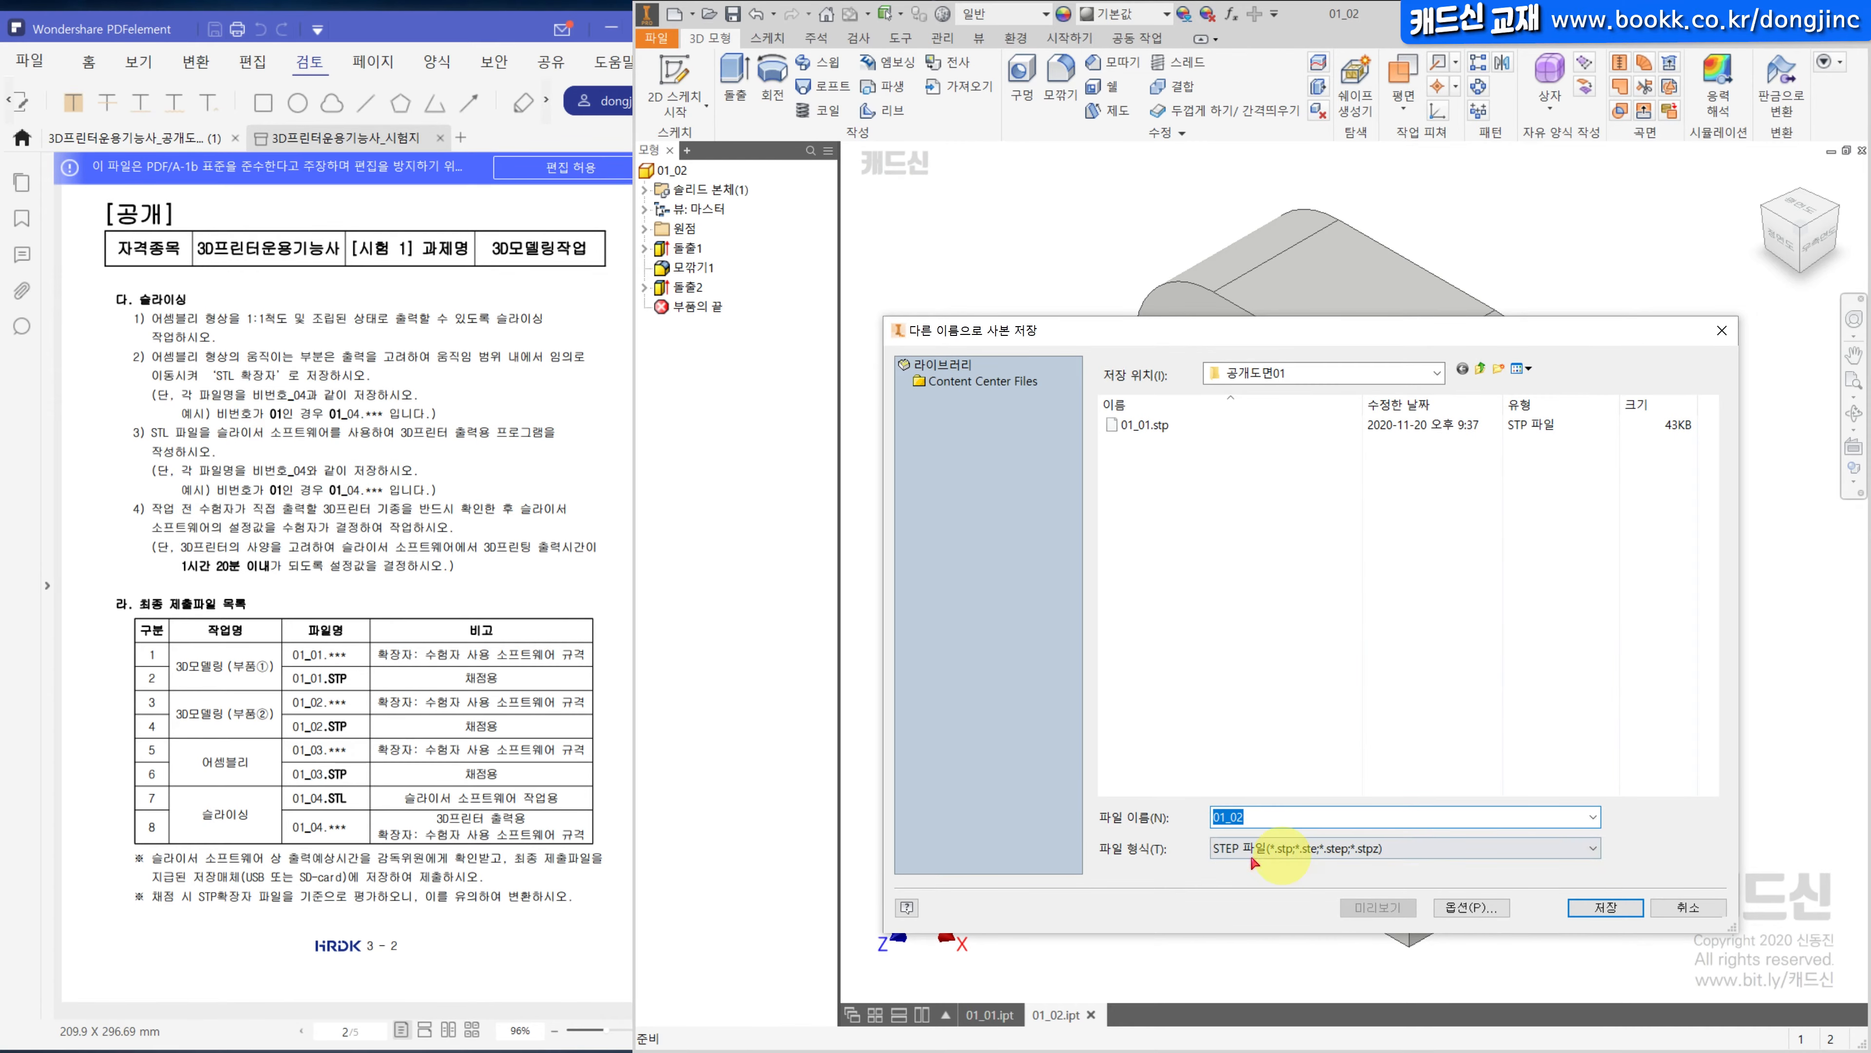
{"action": "left_click", "coordinate": [1620, 910]}
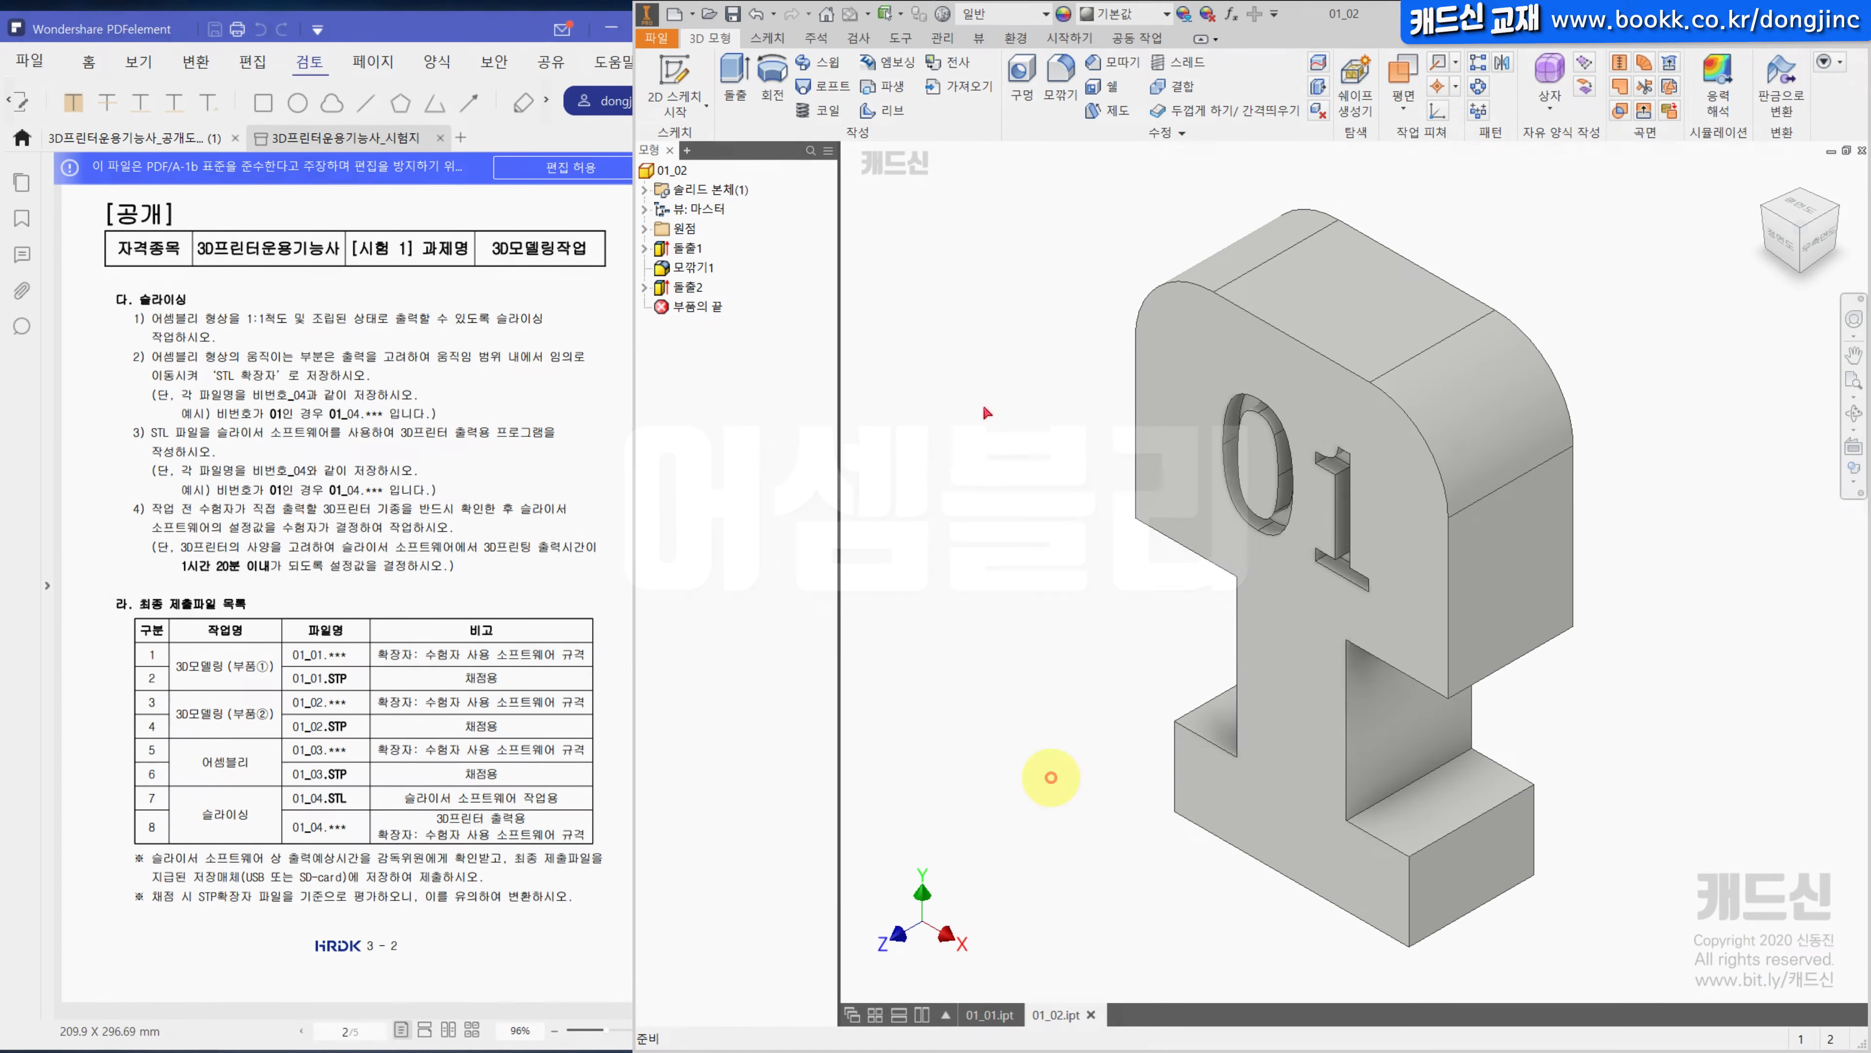
Create a new assembly from the Standard.iam template.
{"action": "key", "text": "ctrl+n"}
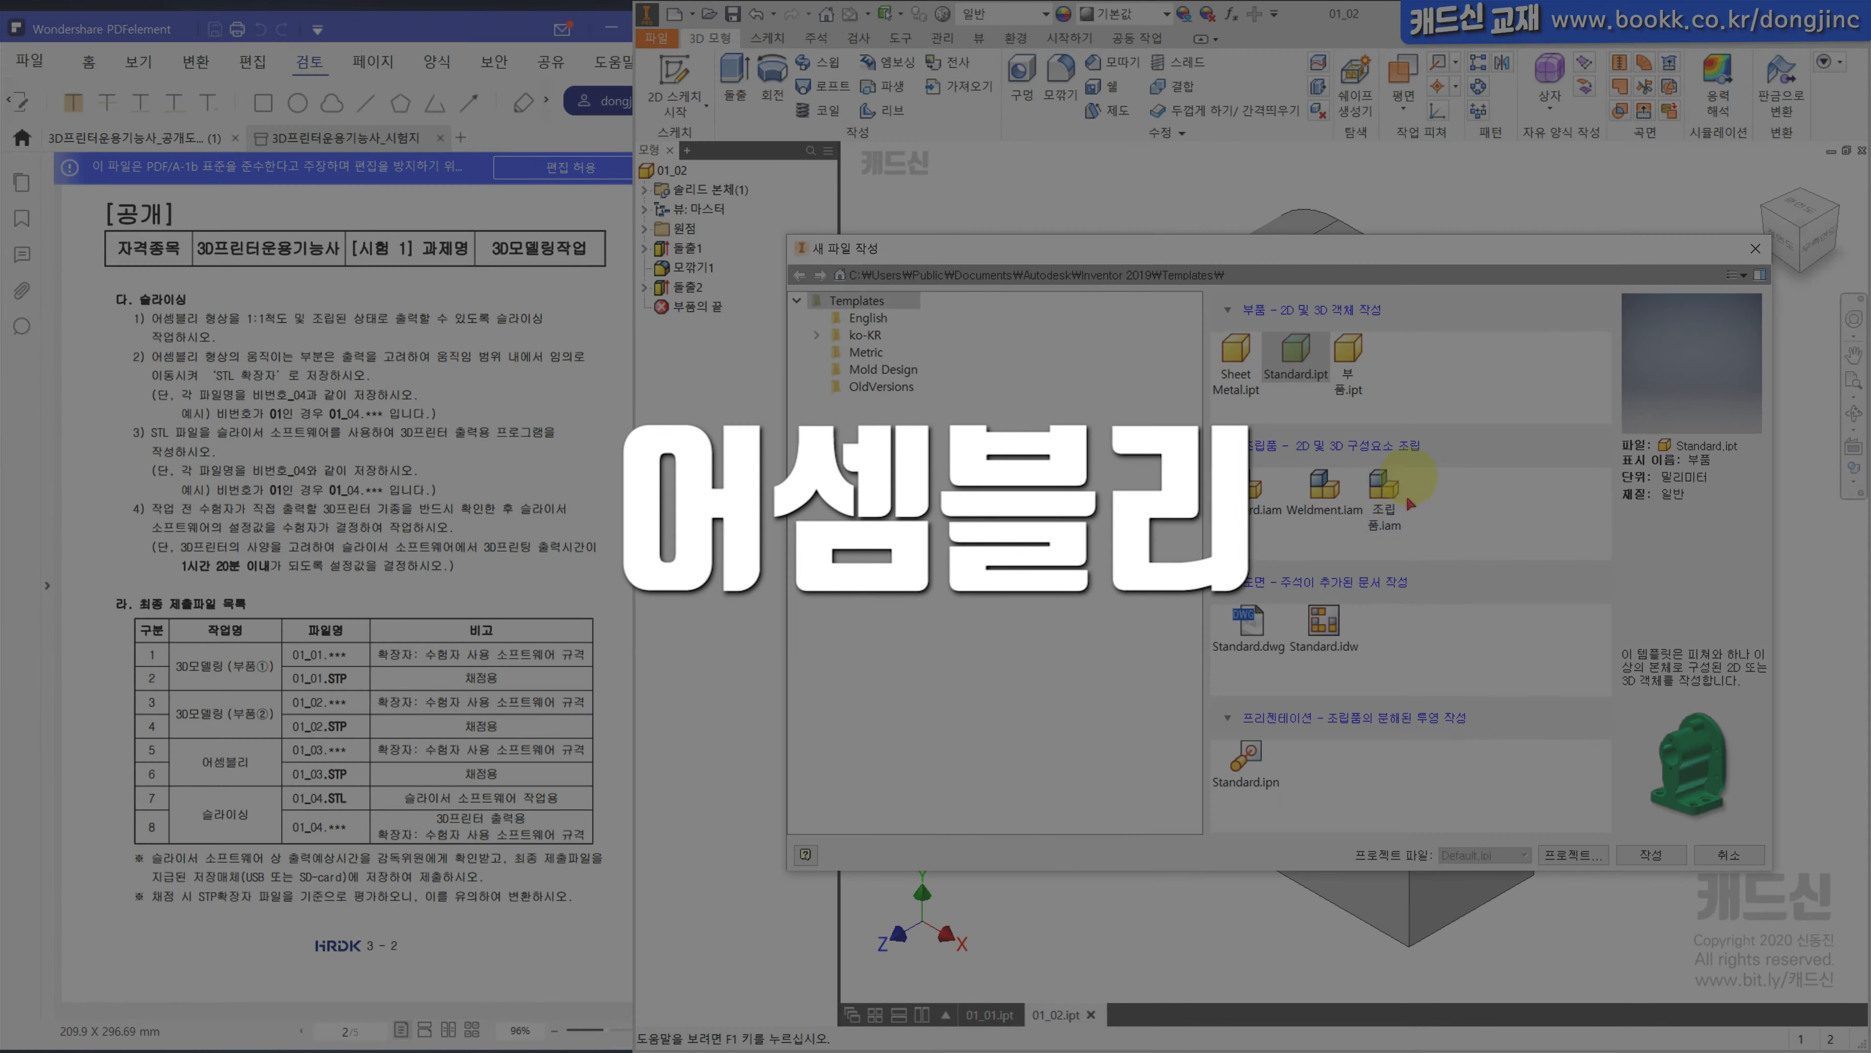
{"action": "left_click", "coordinate": [1258, 503]}
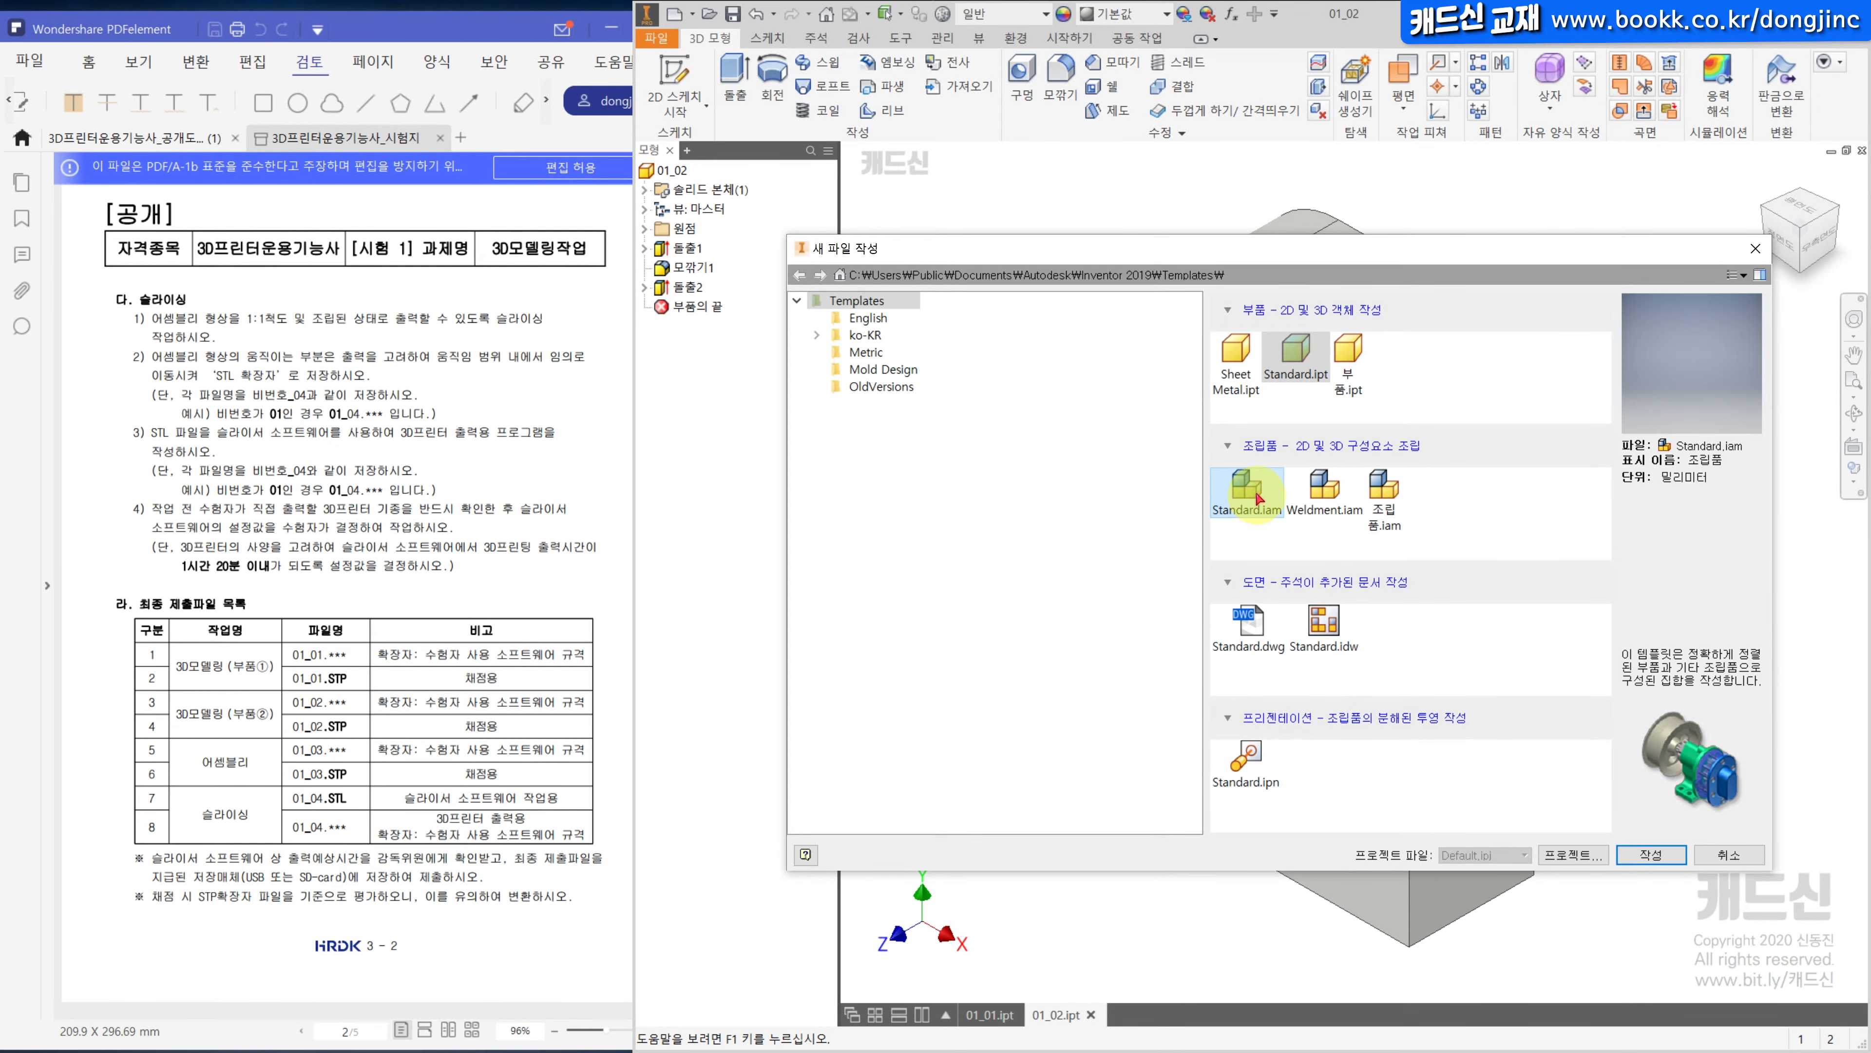
{"action": "double_click", "coordinate": [1247, 487]}
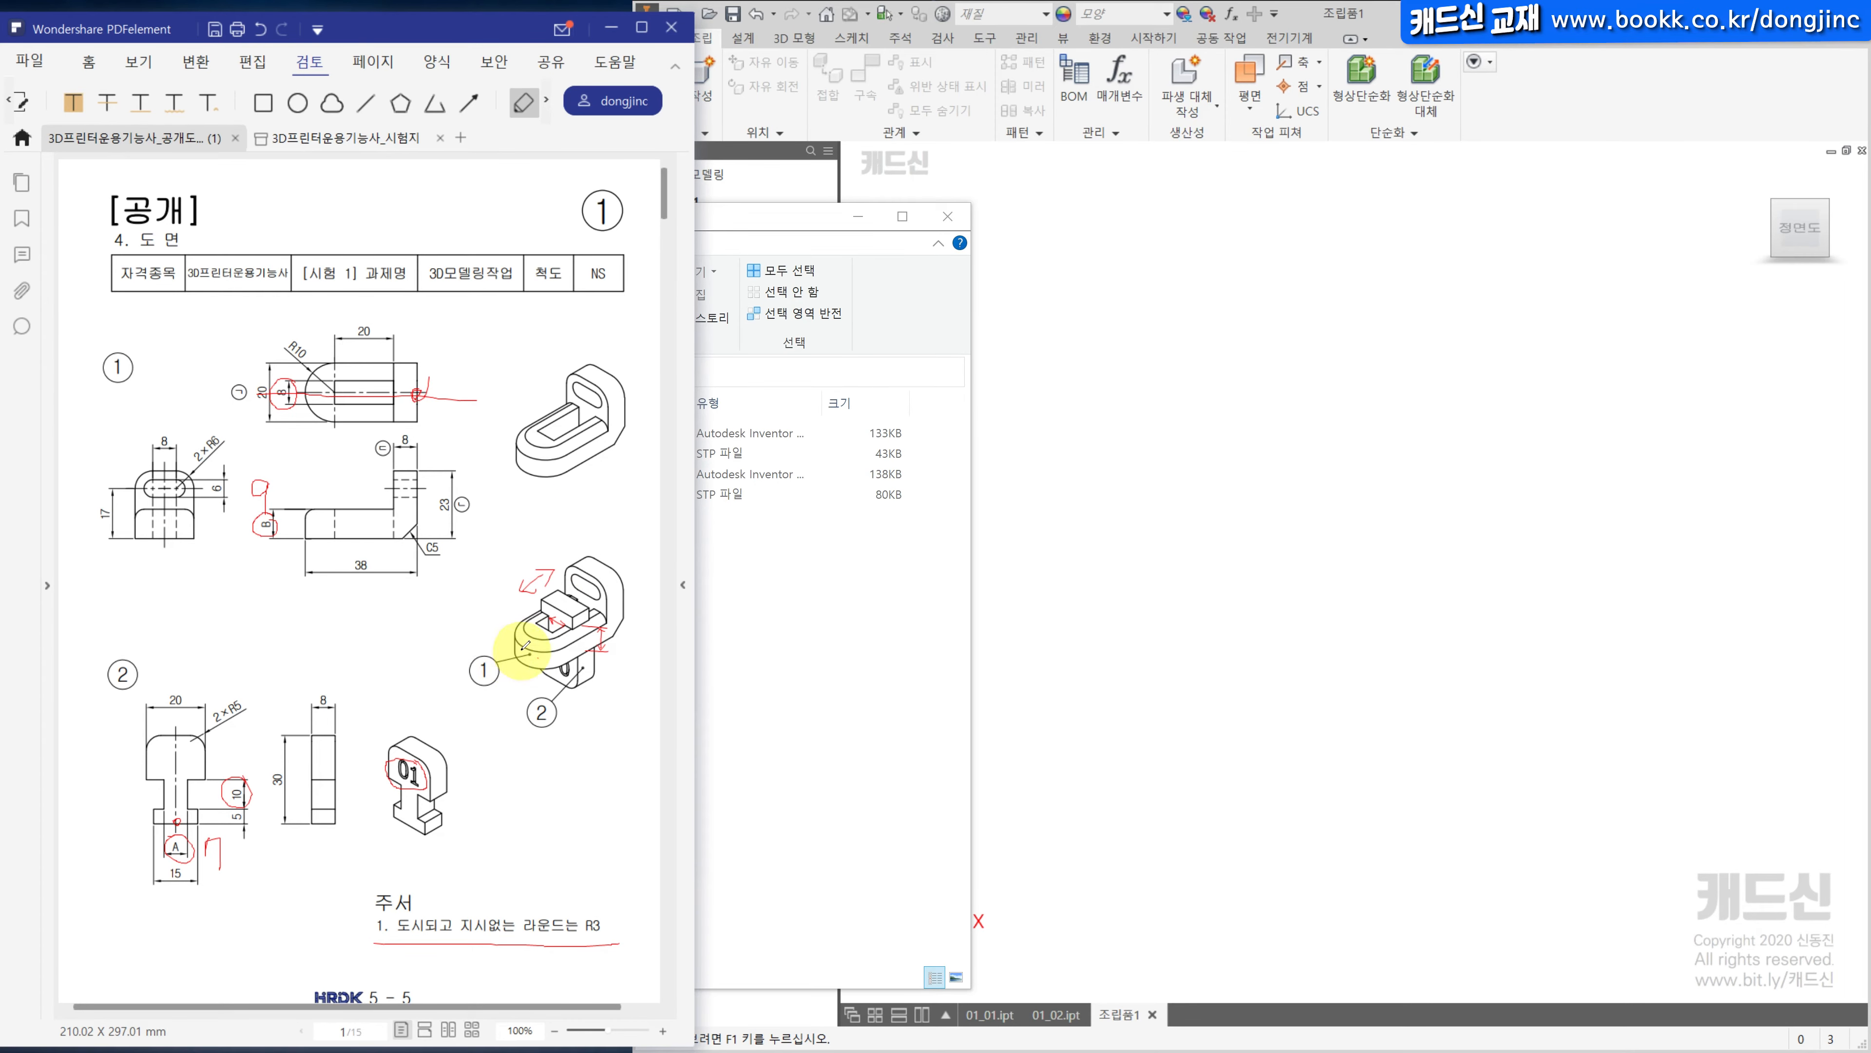
Place one copy each of the 01_01 and 01_02 part files from the 공개도면01 folder in the assembly.
{"action": "left_click", "coordinate": [809, 644]}
{"action": "left_click", "coordinate": [298, 434]}
{"action": "left_click_drag", "start_coordinate": [297, 433], "coordinate": [1309, 485]}
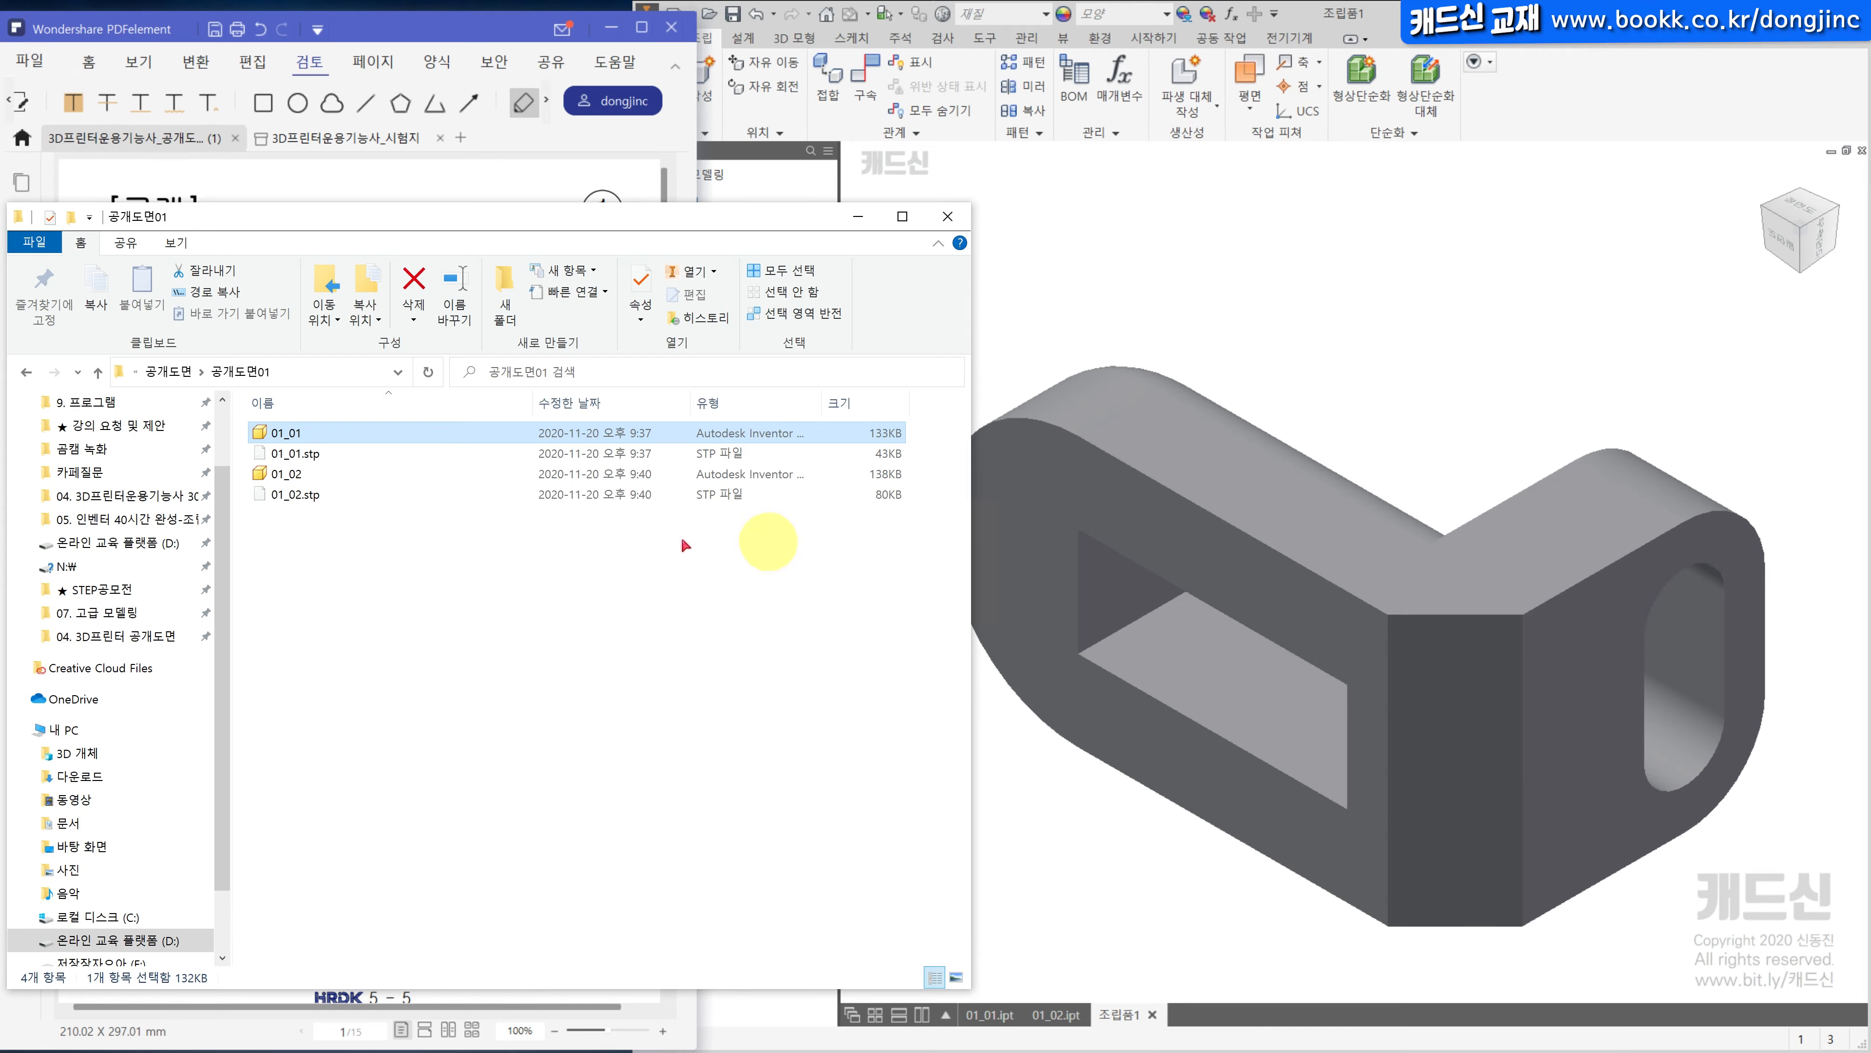
{"action": "left_click", "coordinate": [398, 577]}
{"action": "left_click", "coordinate": [286, 477]}
{"action": "left_click_drag", "start_coordinate": [286, 479], "coordinate": [1330, 284]}
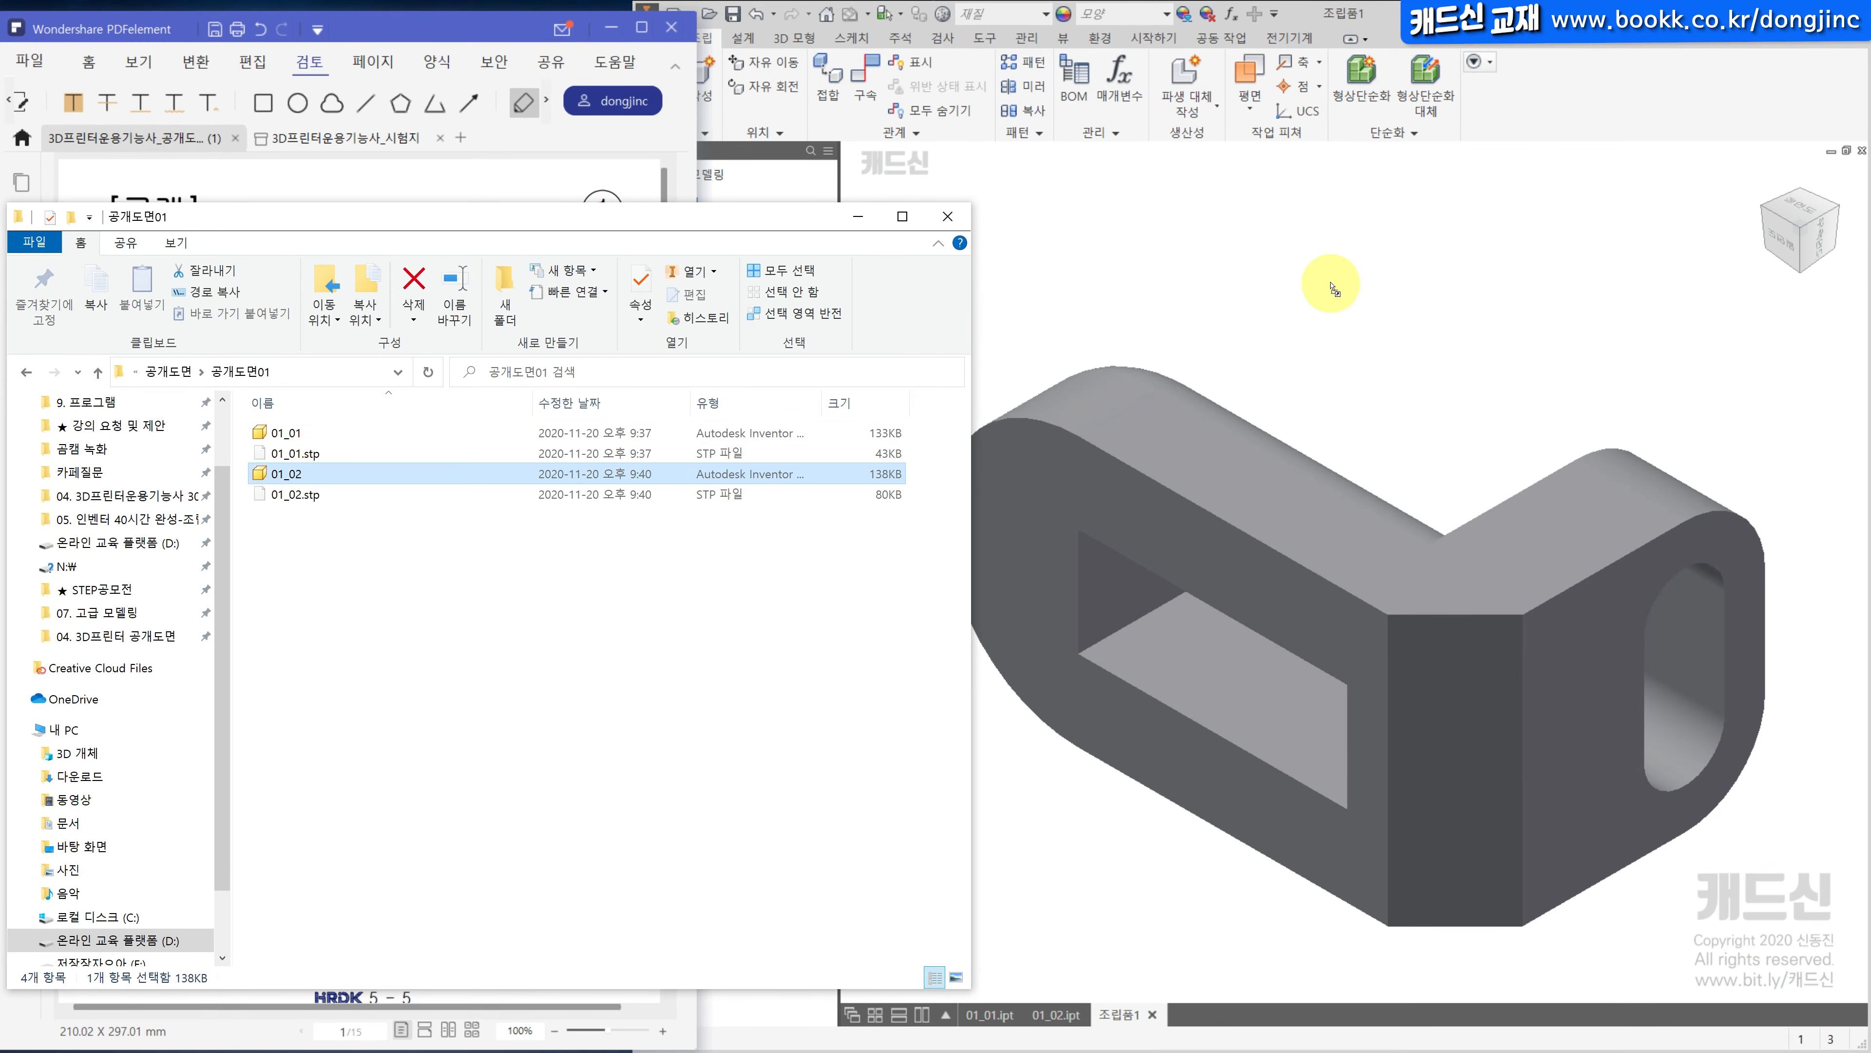
{"action": "left_click", "coordinate": [1497, 416]}
Examine from several isometric directions how the two placed parts sit relative to each other.
{"action": "middle_click_drag", "start_coordinate": [1225, 474], "coordinate": [1254, 587], "text": "shift"}
{"action": "scroll", "coordinate": [1611, 293], "scroll_direction": "down", "scroll_amount": 4}
{"action": "middle_click_drag", "start_coordinate": [1611, 294], "coordinate": [1772, 221], "text": "shift"}
{"action": "left_click", "coordinate": [1789, 210]}
{"action": "middle_click_drag", "start_coordinate": [1373, 382], "coordinate": [1338, 371]}
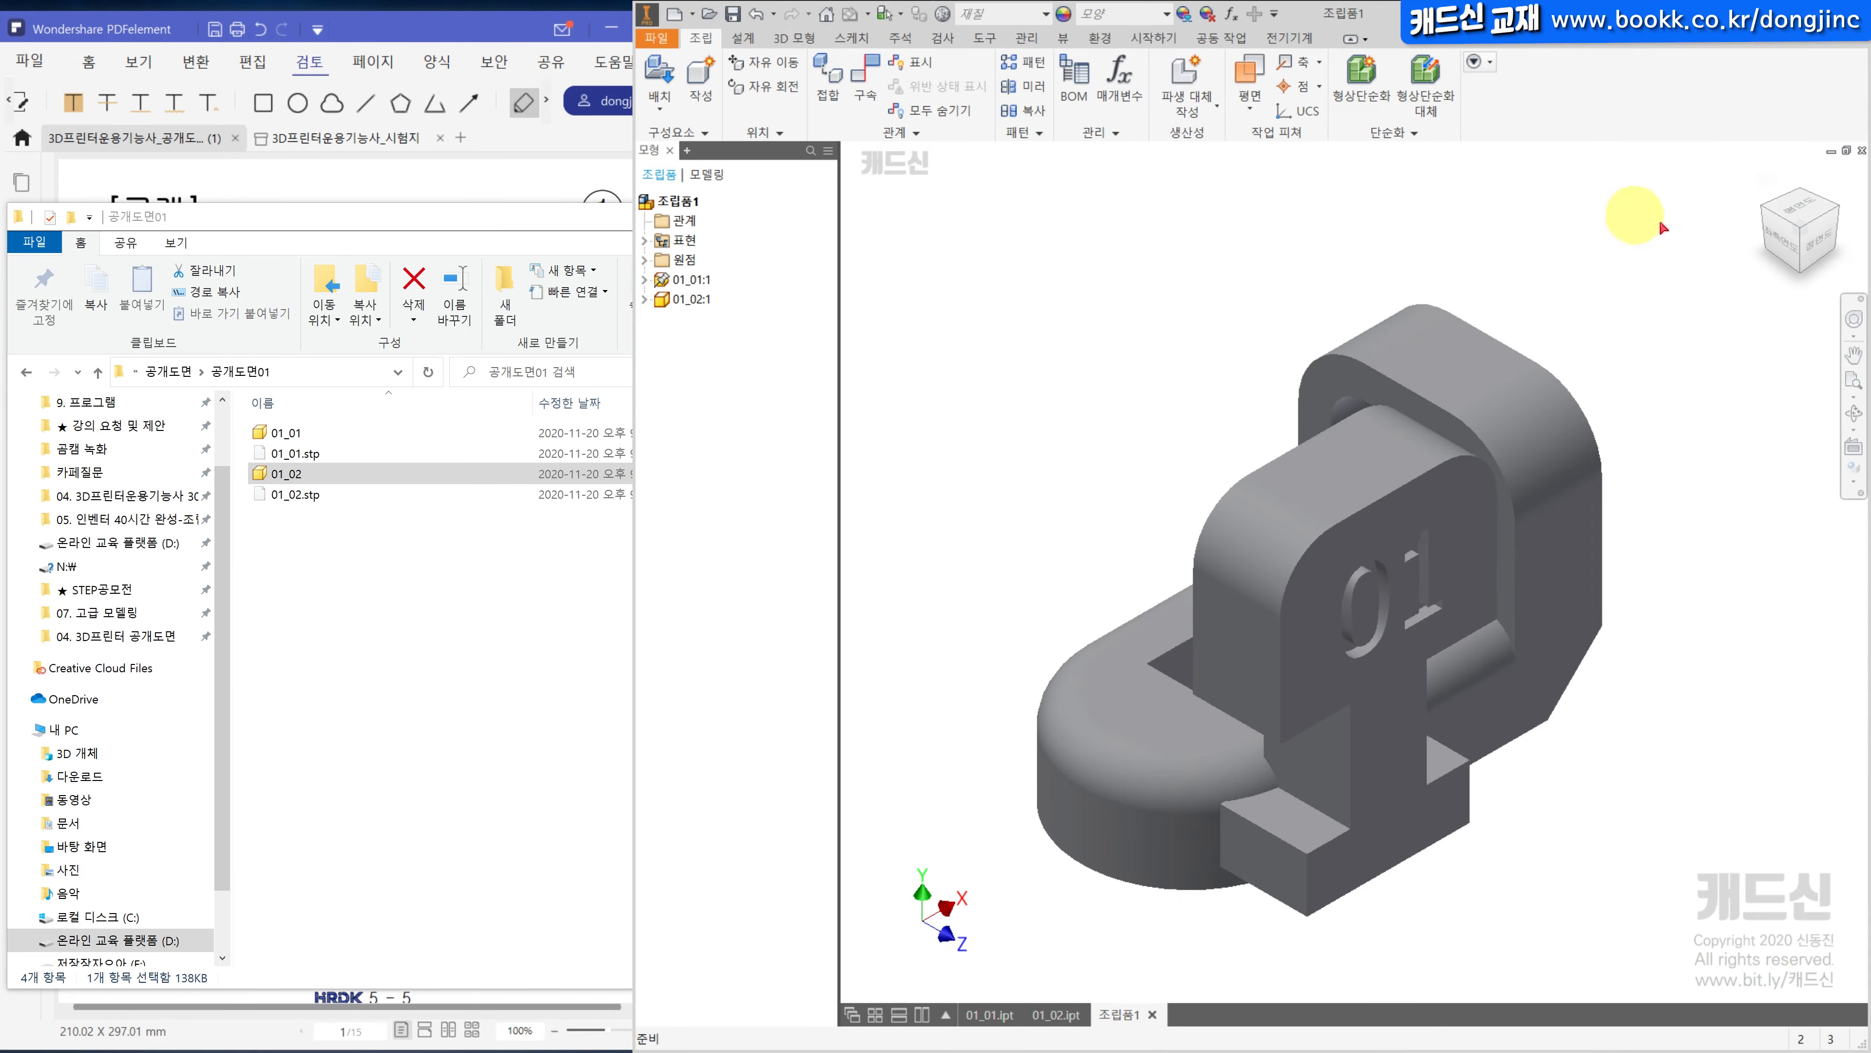
{"action": "left_click", "coordinate": [1840, 214]}
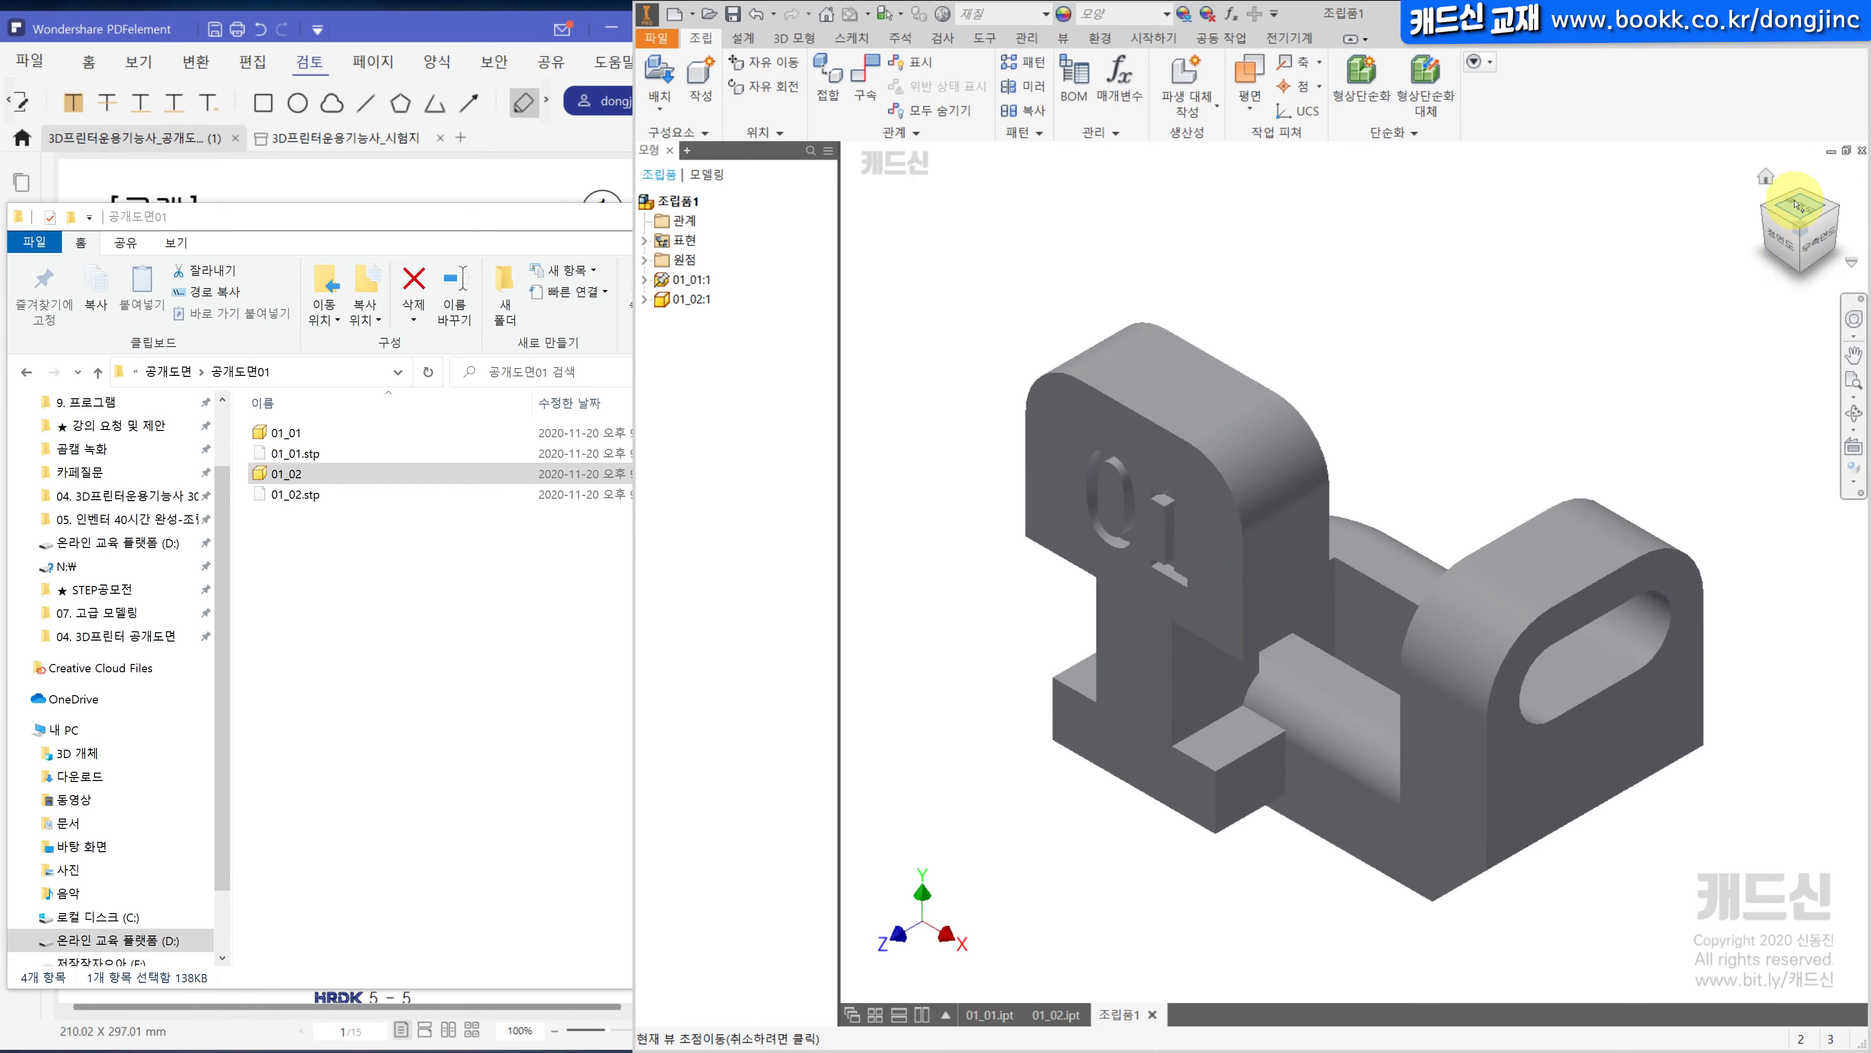
{"action": "right_click", "coordinate": [1803, 236]}
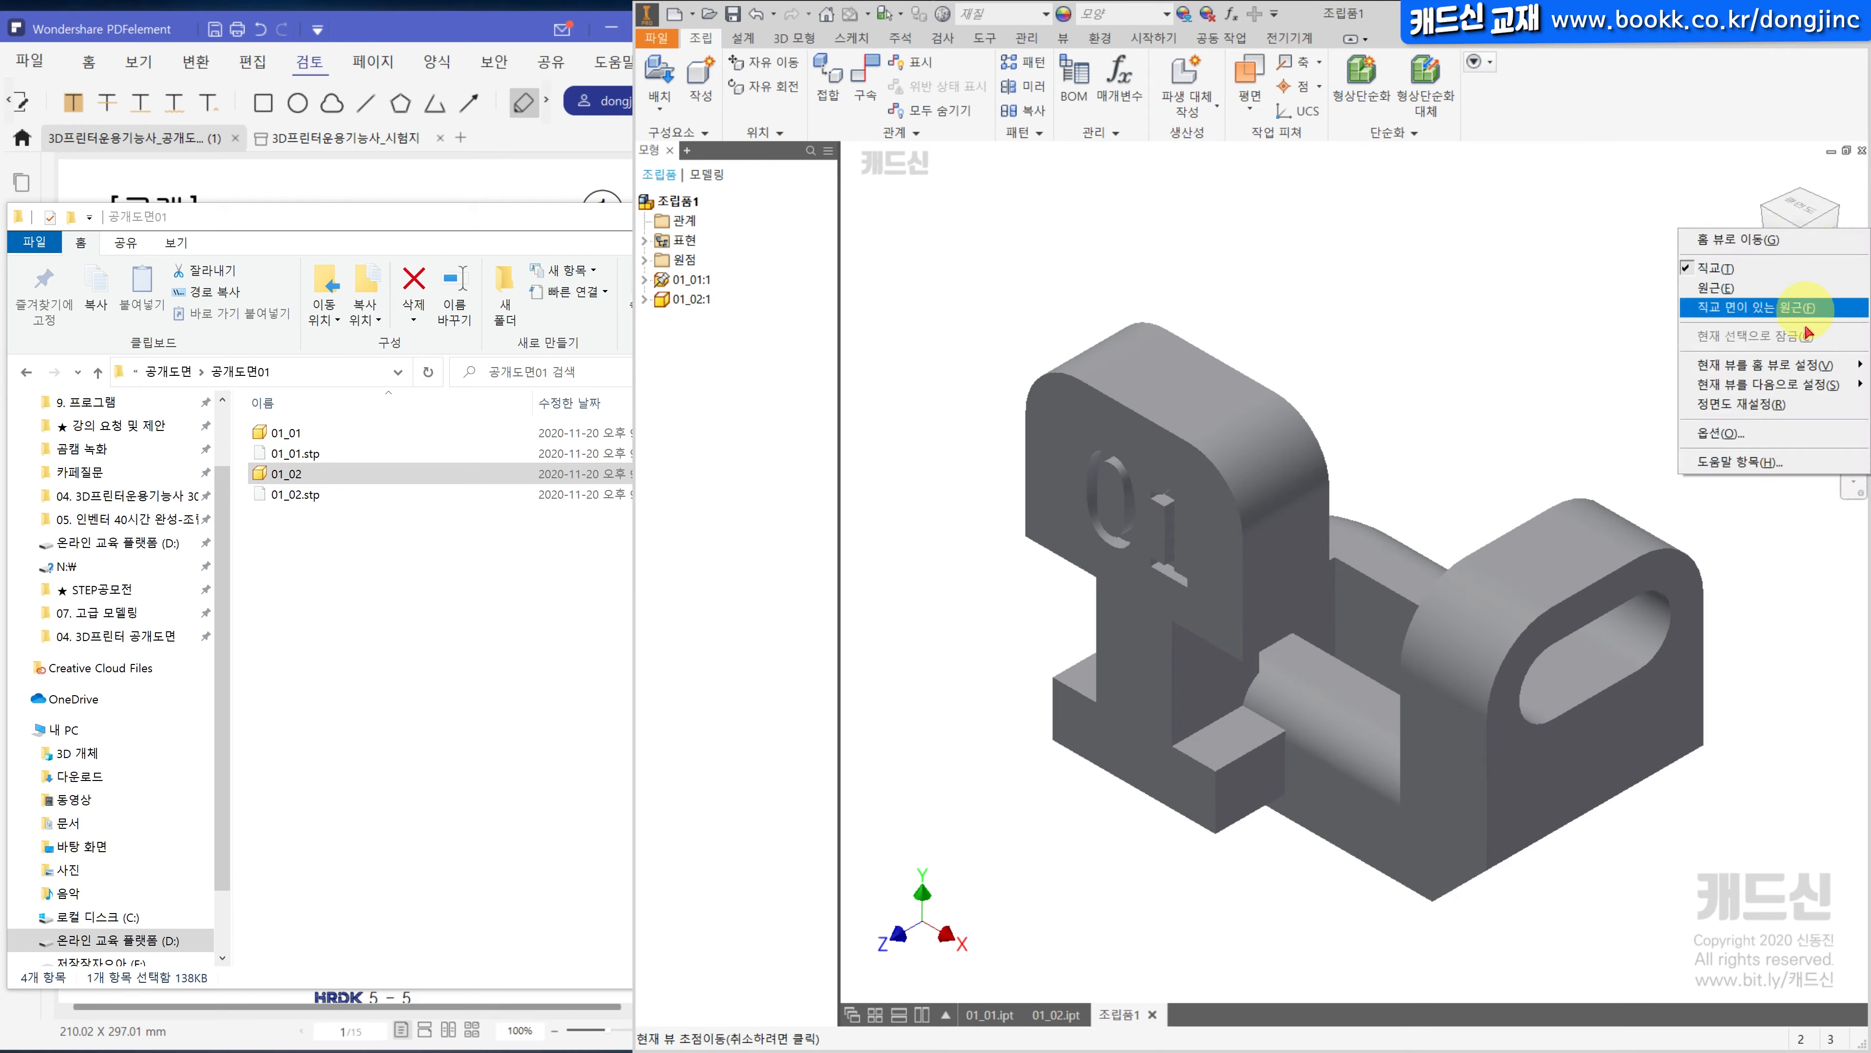
{"action": "left_click", "coordinate": [1662, 385]}
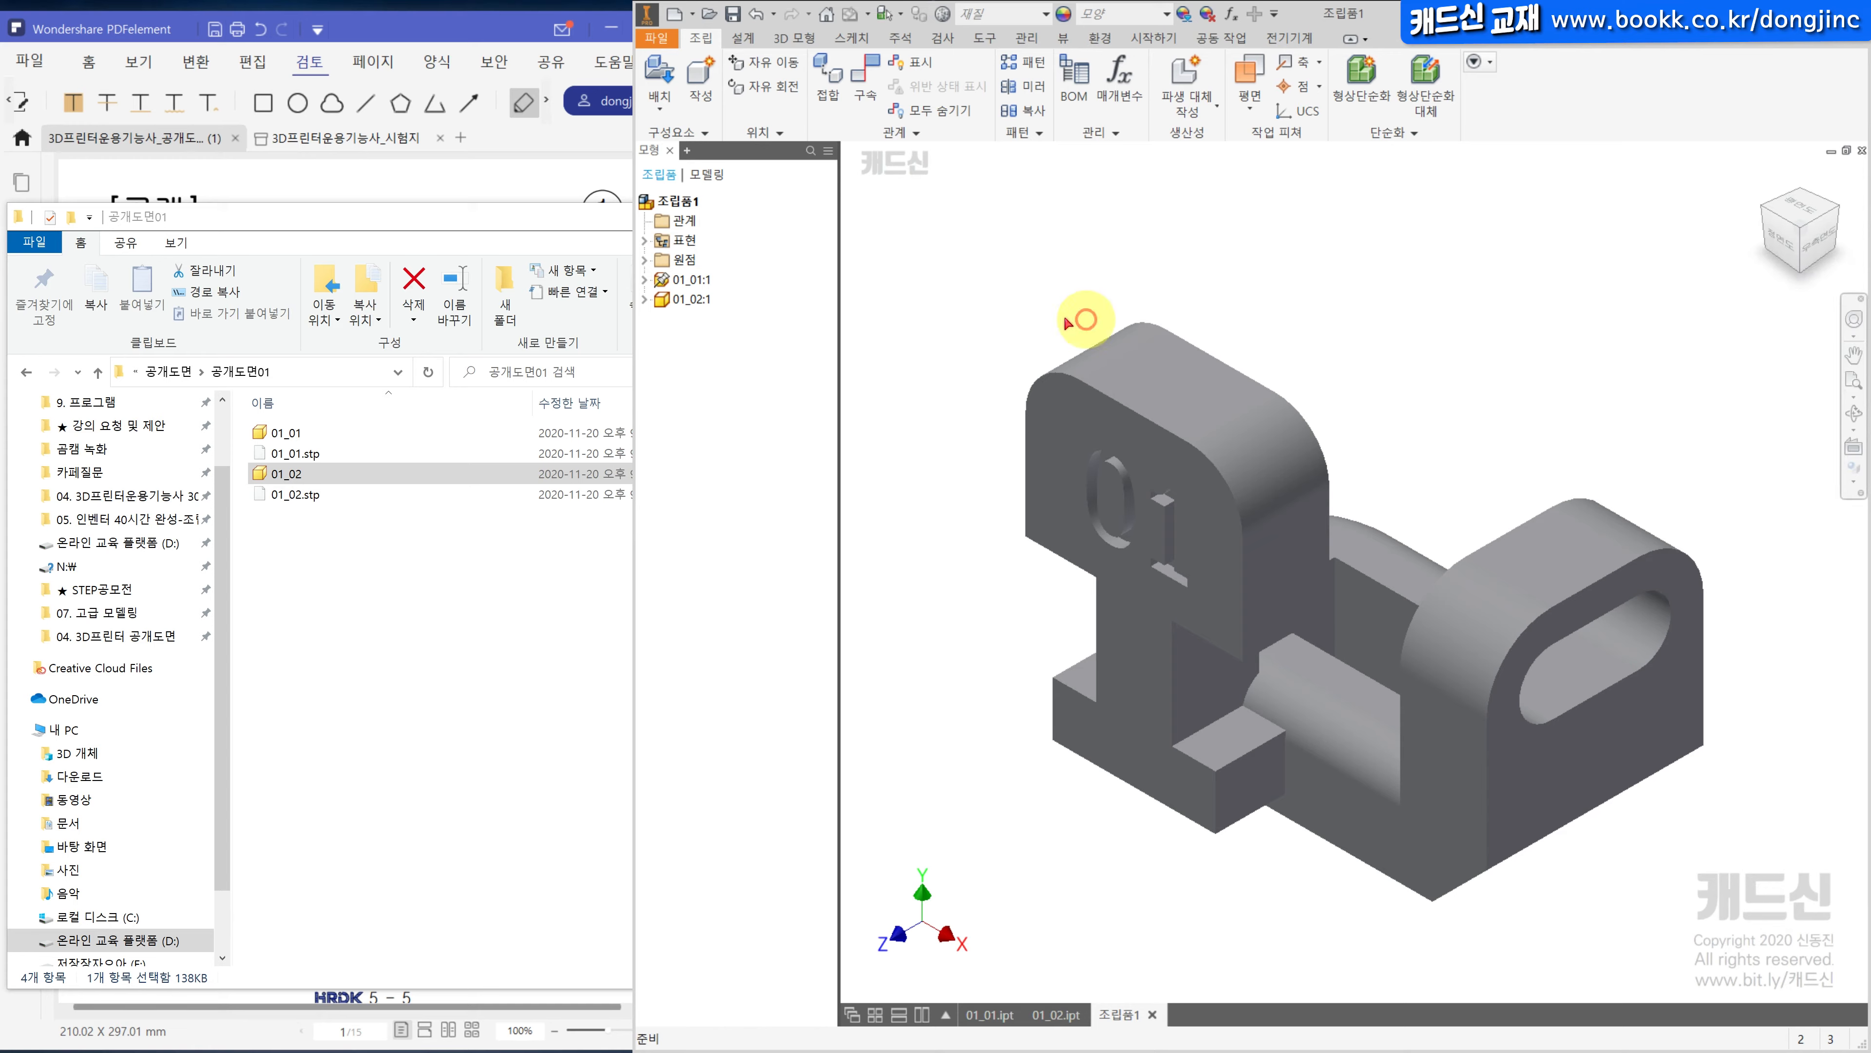
Show the assembly shaded with edges (모서리로 음영처리) and set the lighting style to 회색 공간.
{"action": "left_click", "coordinate": [1065, 41]}
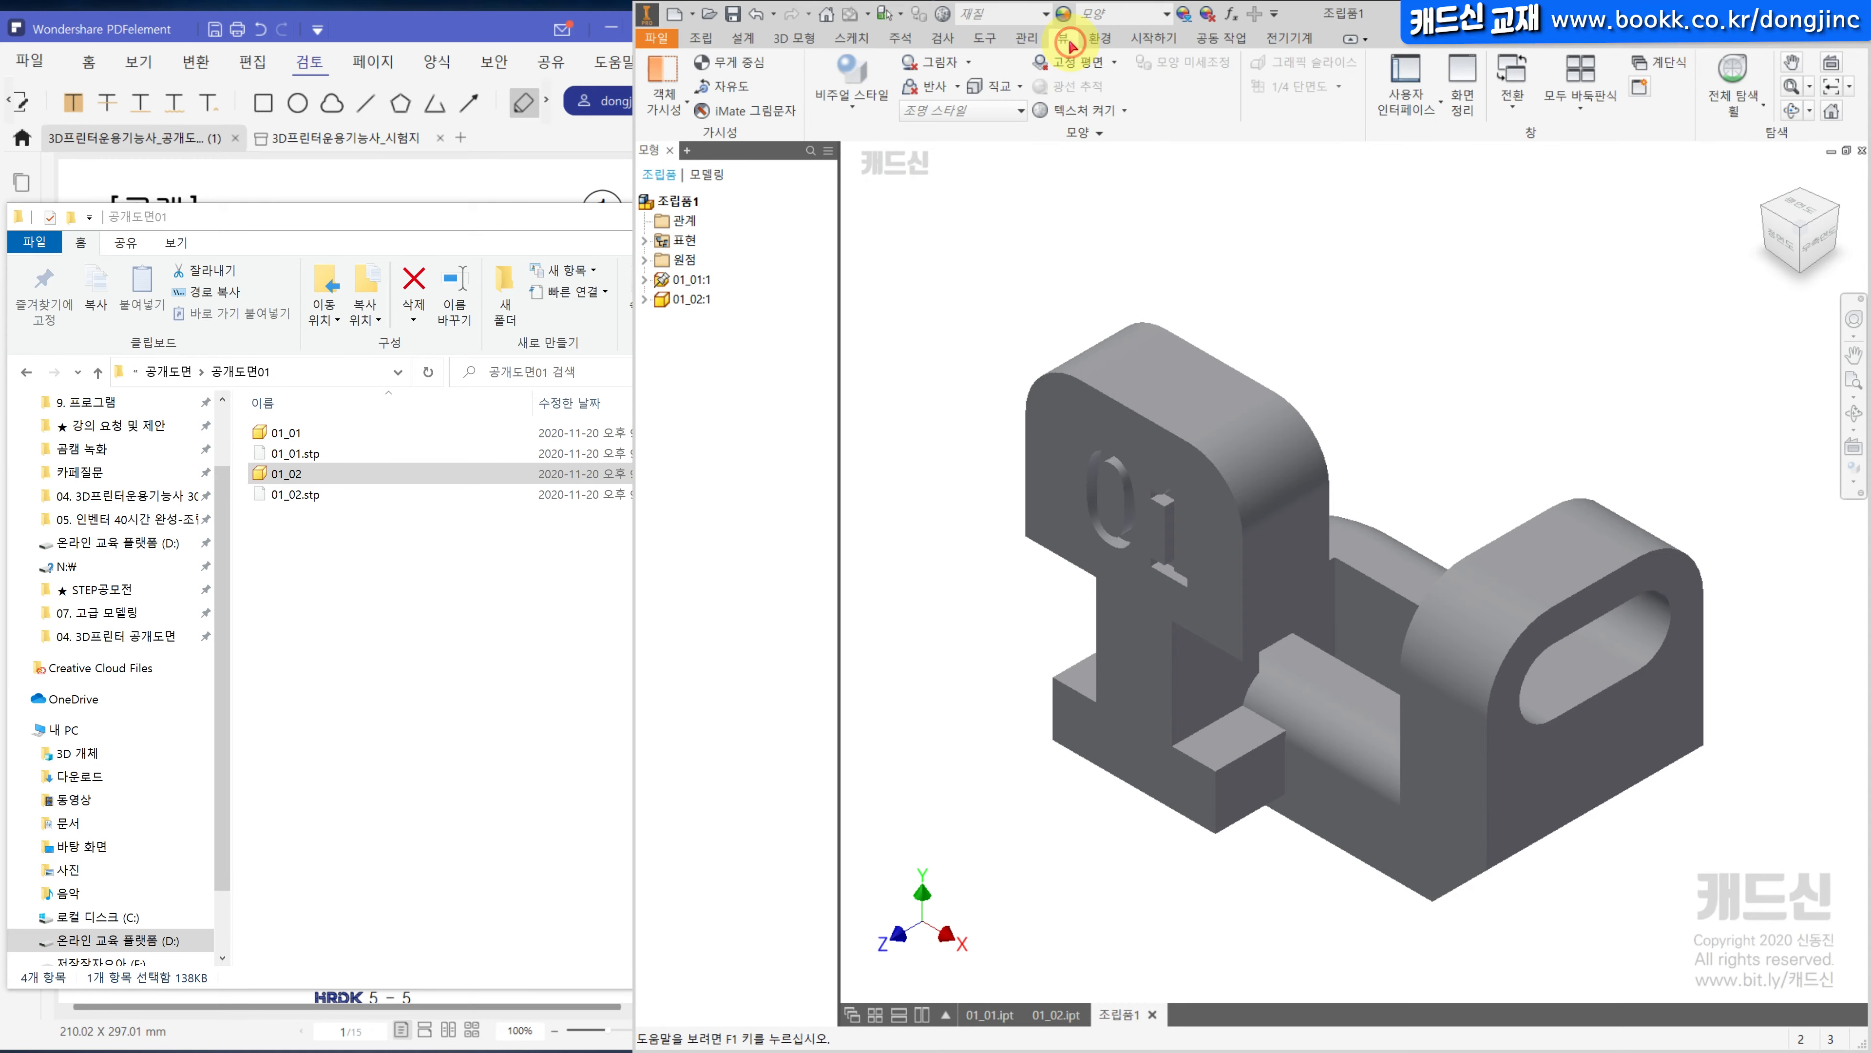
{"action": "left_click", "coordinate": [853, 81]}
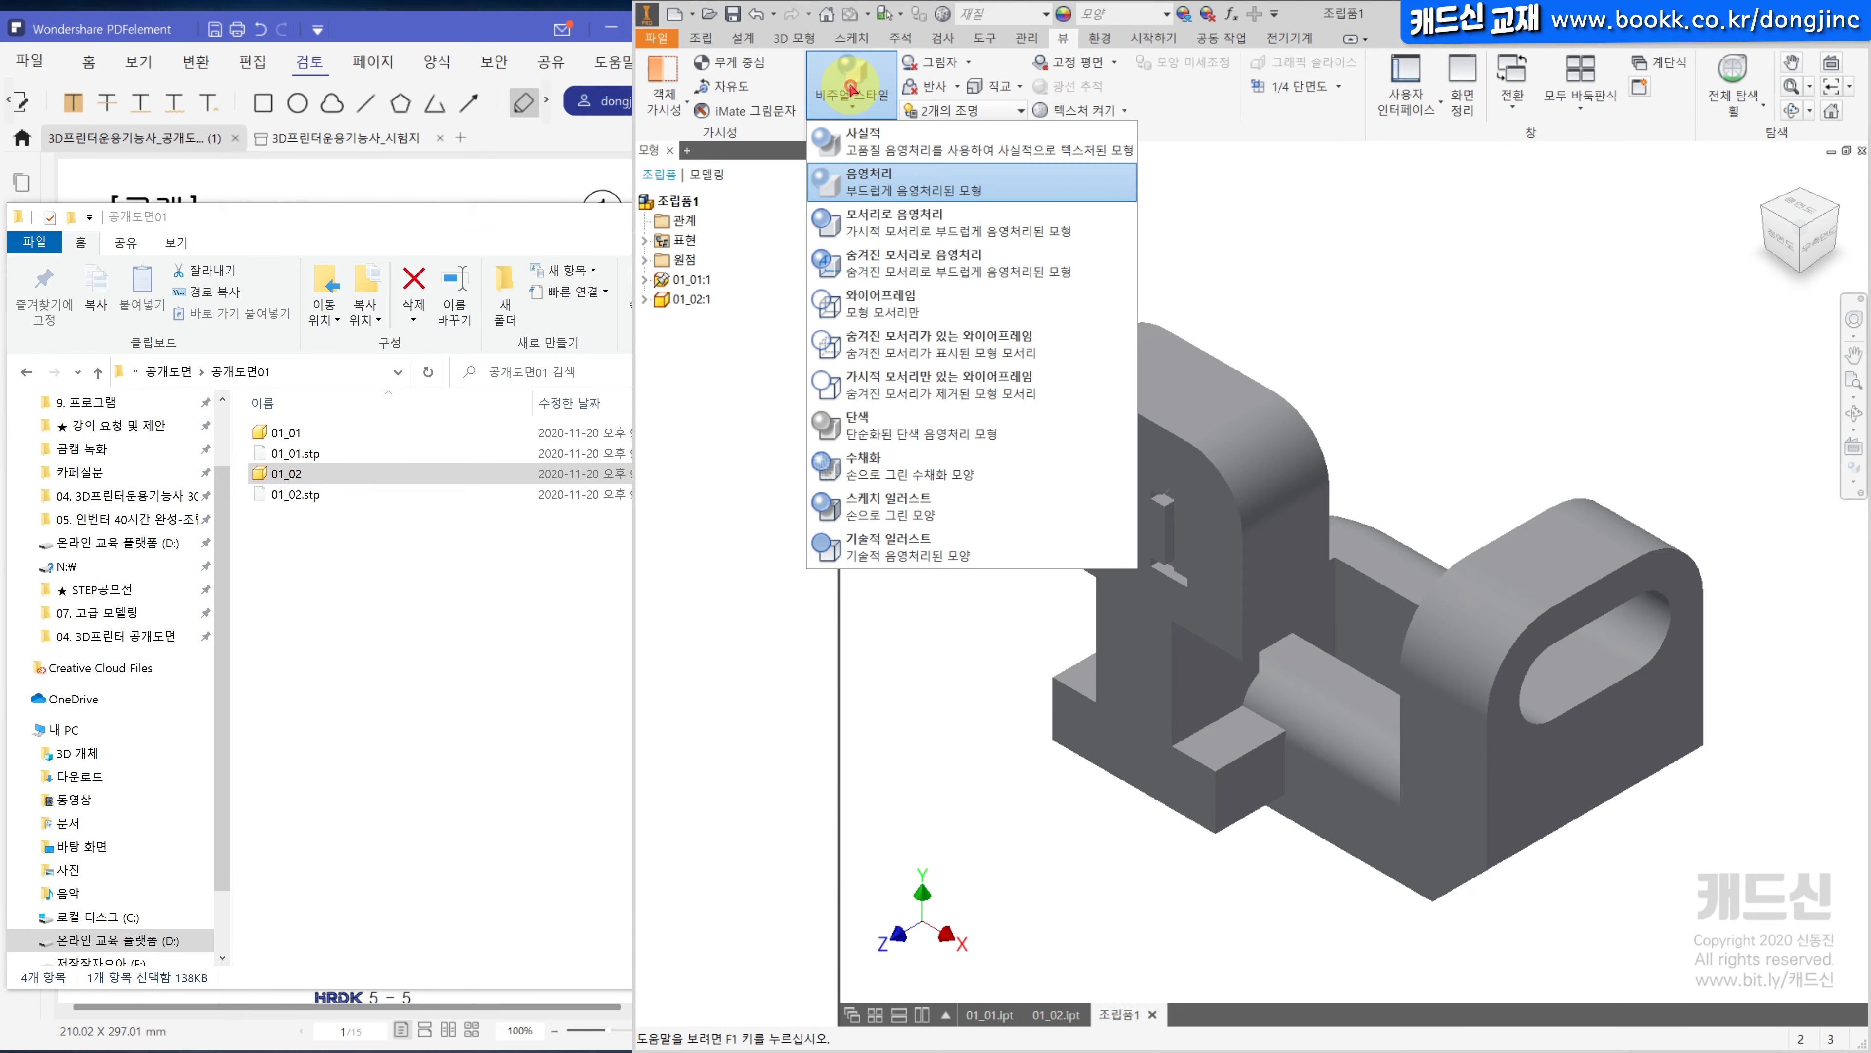
{"action": "left_click", "coordinate": [870, 229]}
{"action": "left_click", "coordinate": [950, 110]}
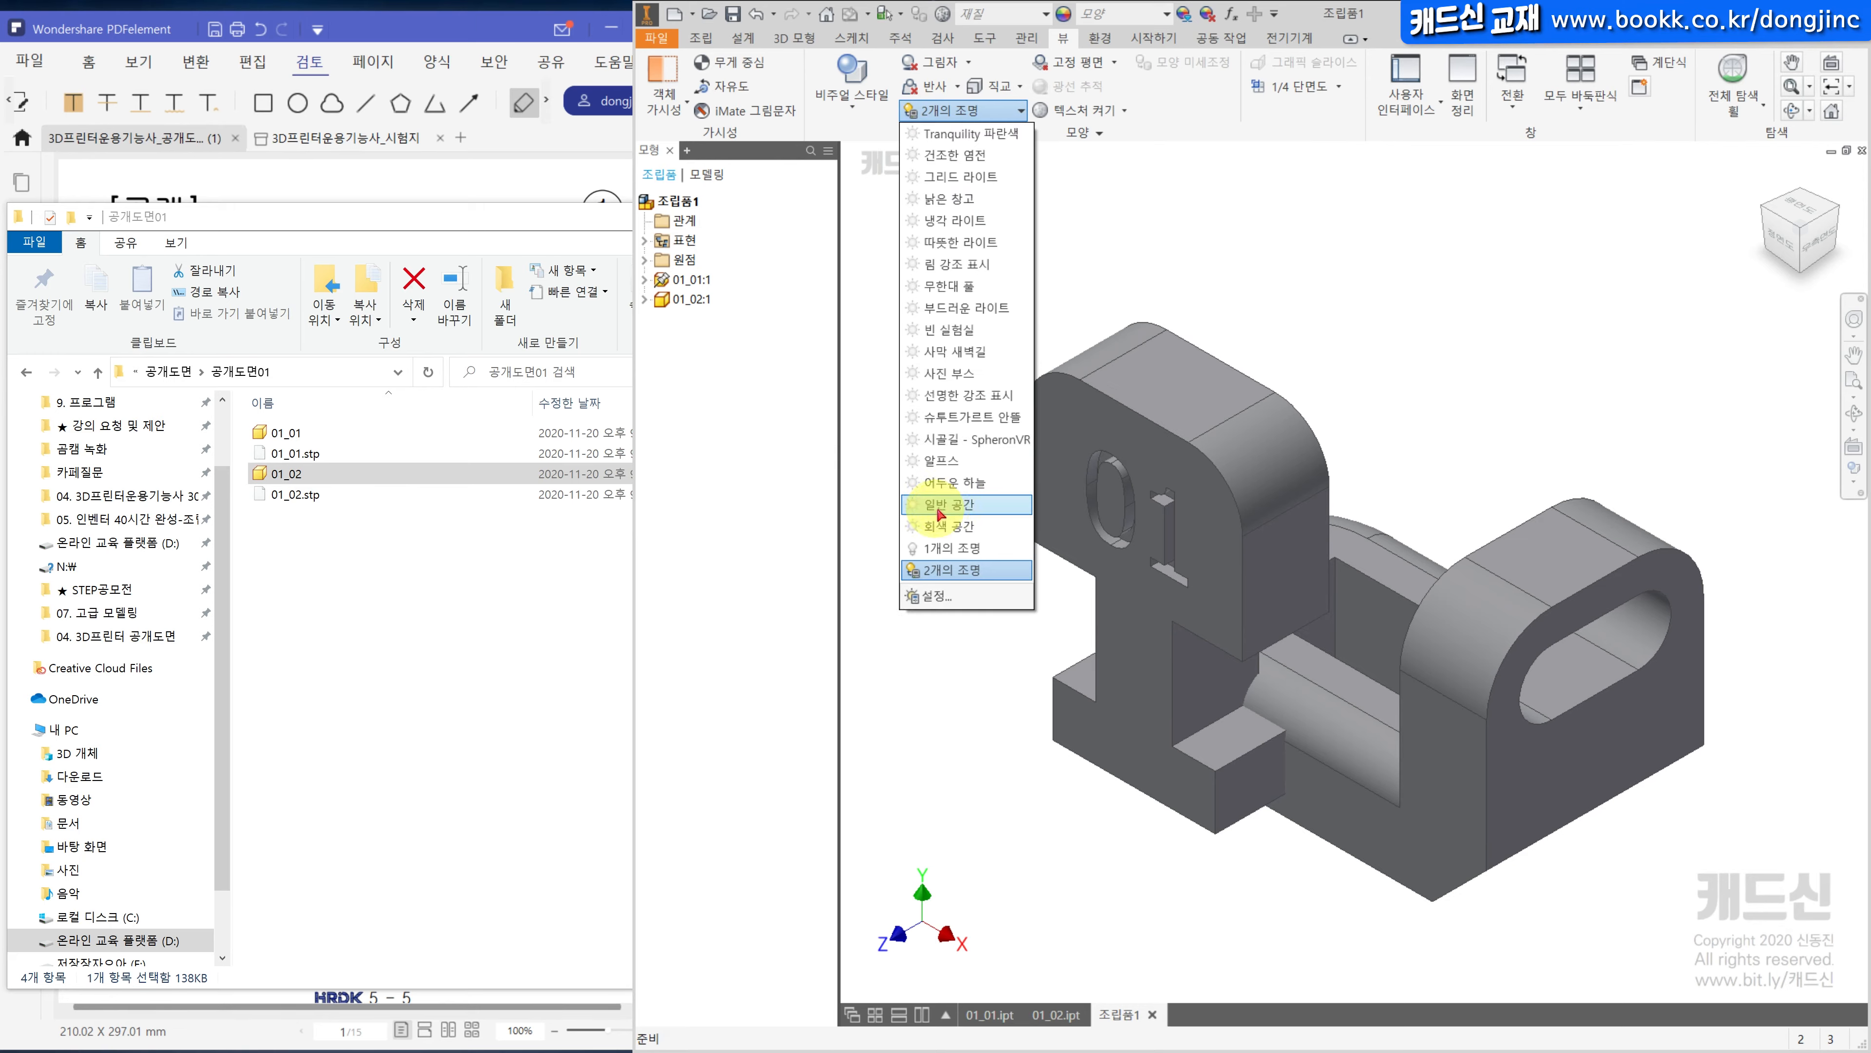
{"action": "left_click", "coordinate": [968, 525]}
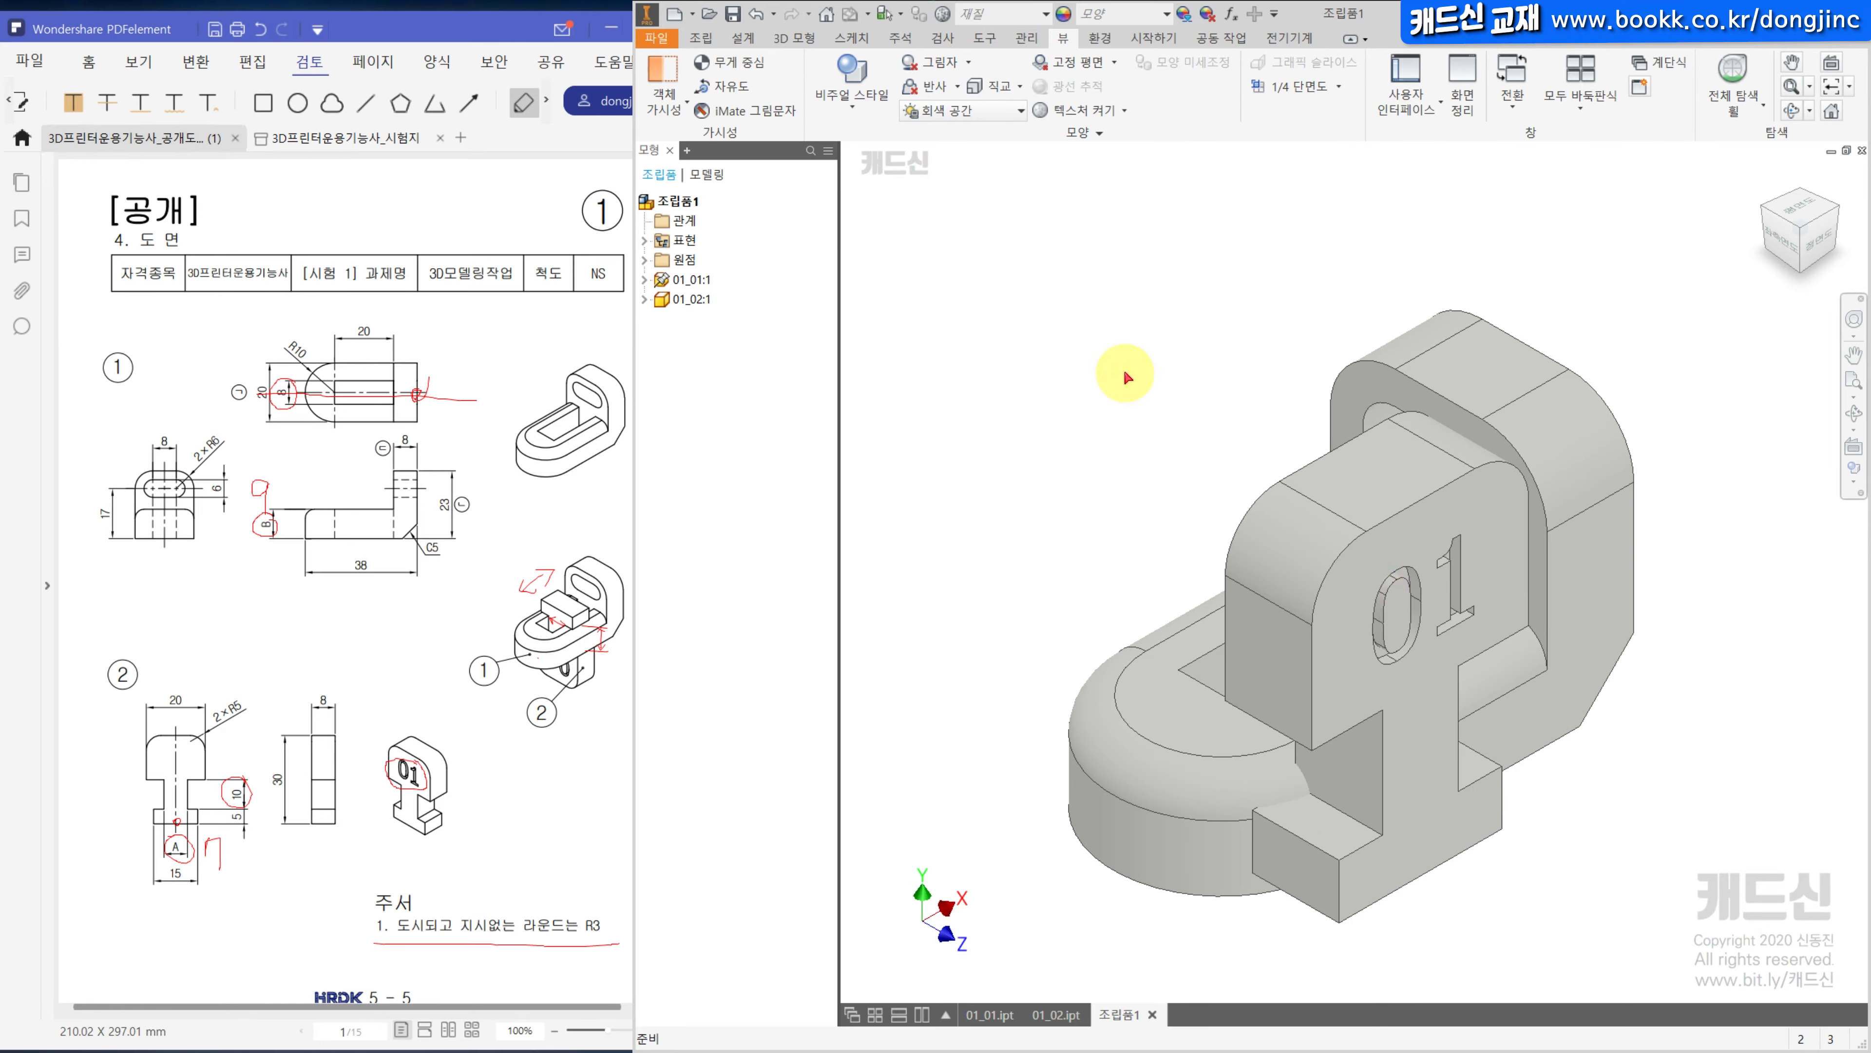
Rotate the 01_02 component freely so its head with the 01 mark points downward.
{"action": "left_click", "coordinate": [720, 39]}
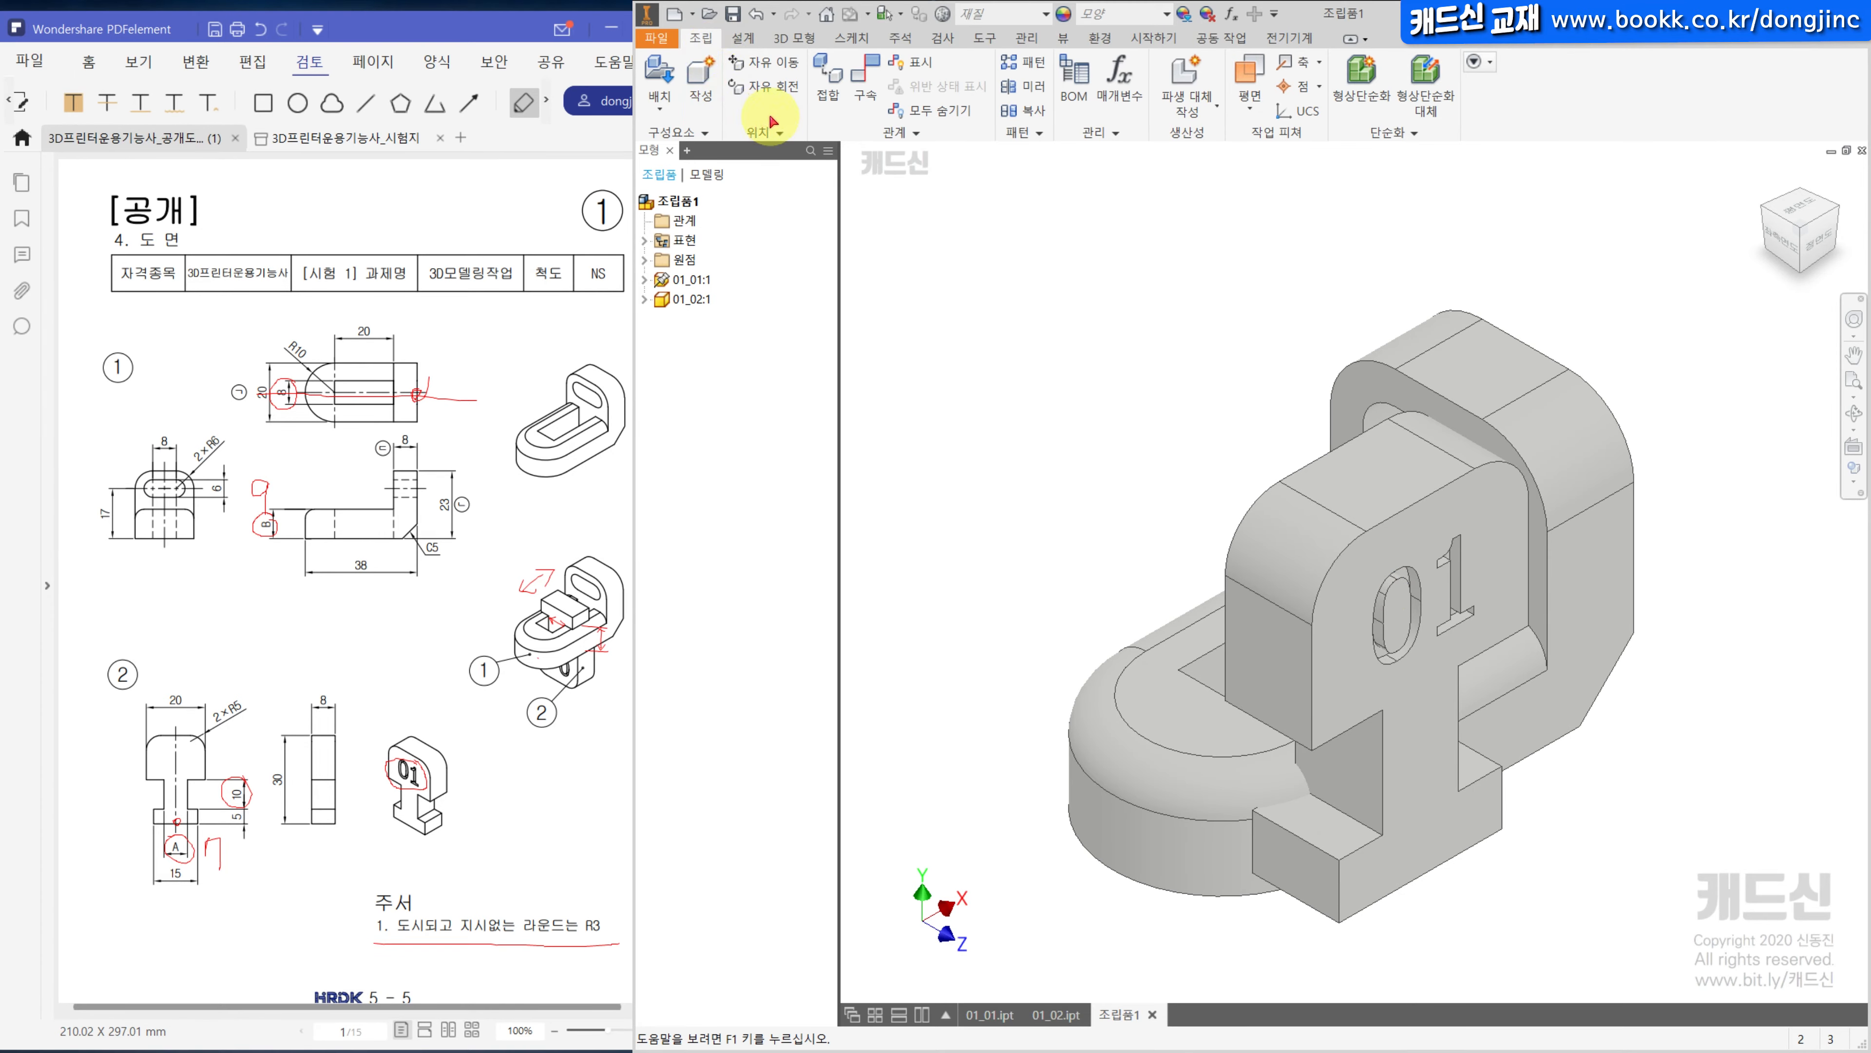
{"action": "left_click", "coordinate": [779, 88]}
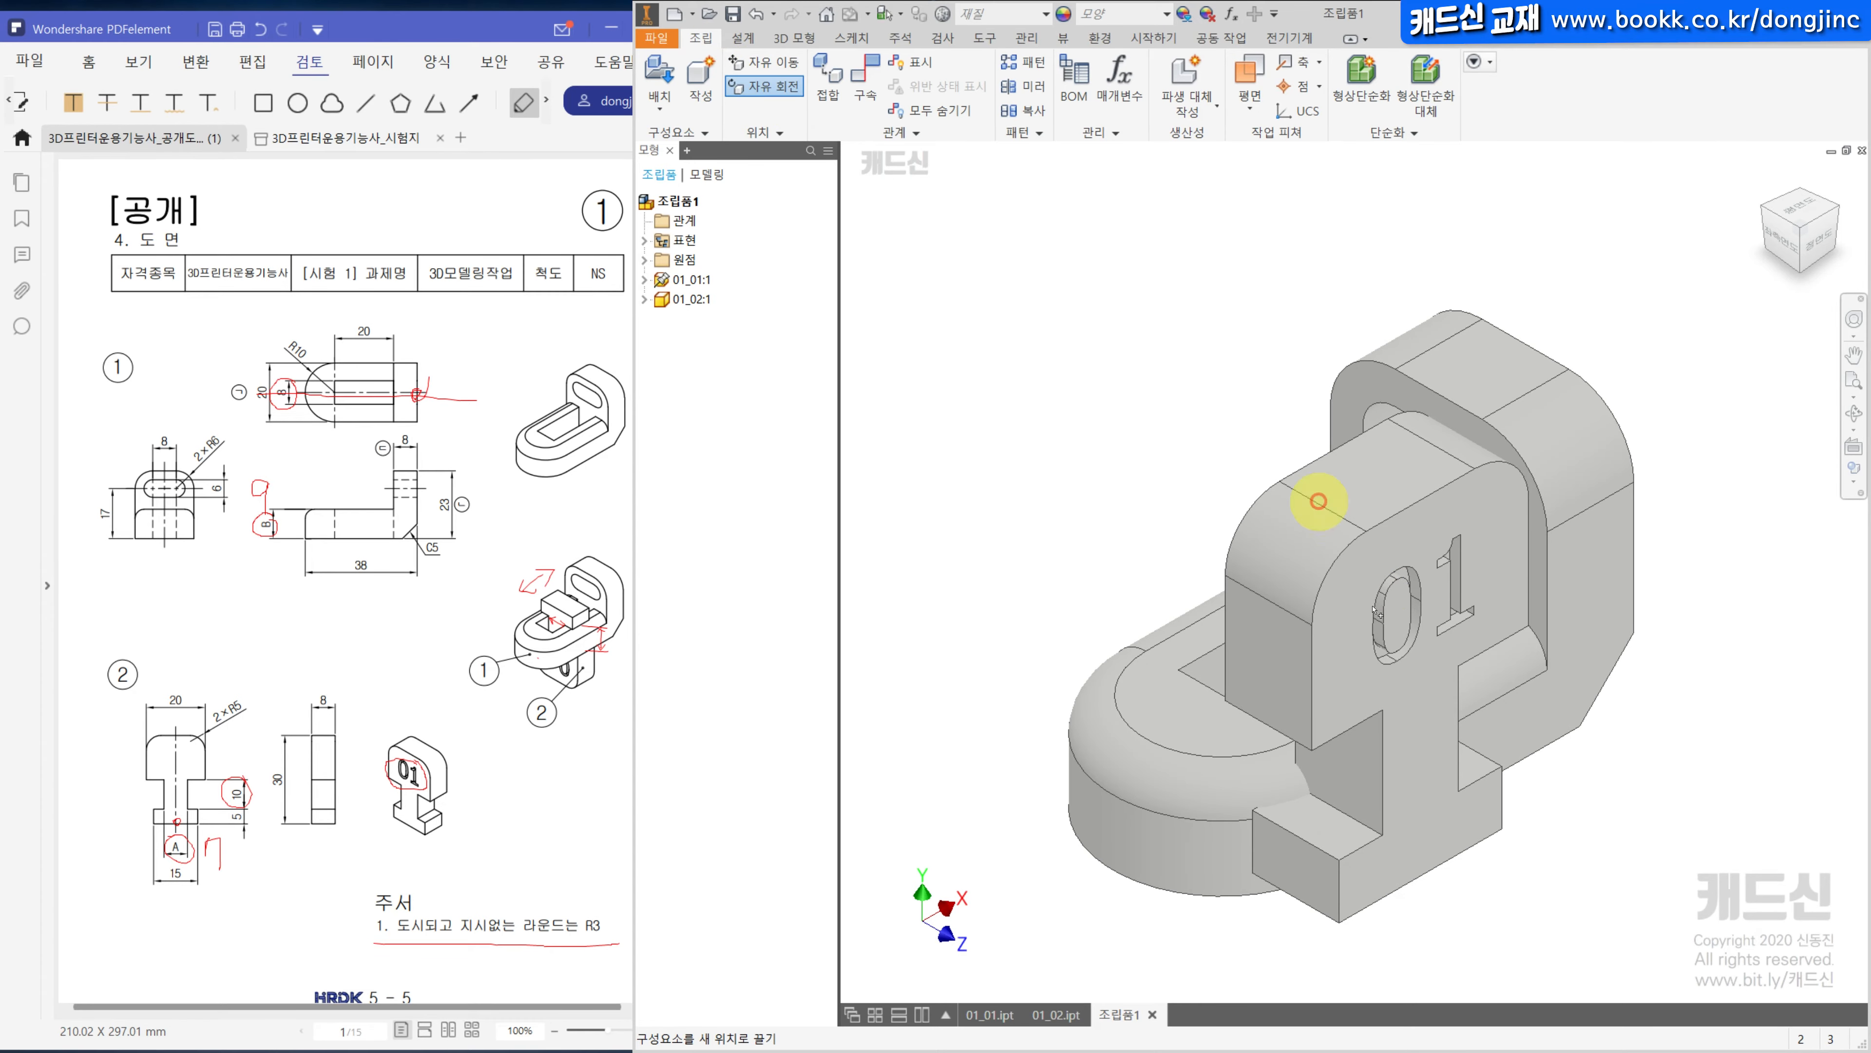
{"action": "left_click", "coordinate": [1322, 564]}
{"action": "left_click_drag", "start_coordinate": [1346, 677], "coordinate": [1465, 777]}
{"action": "key", "text": "Escape"}
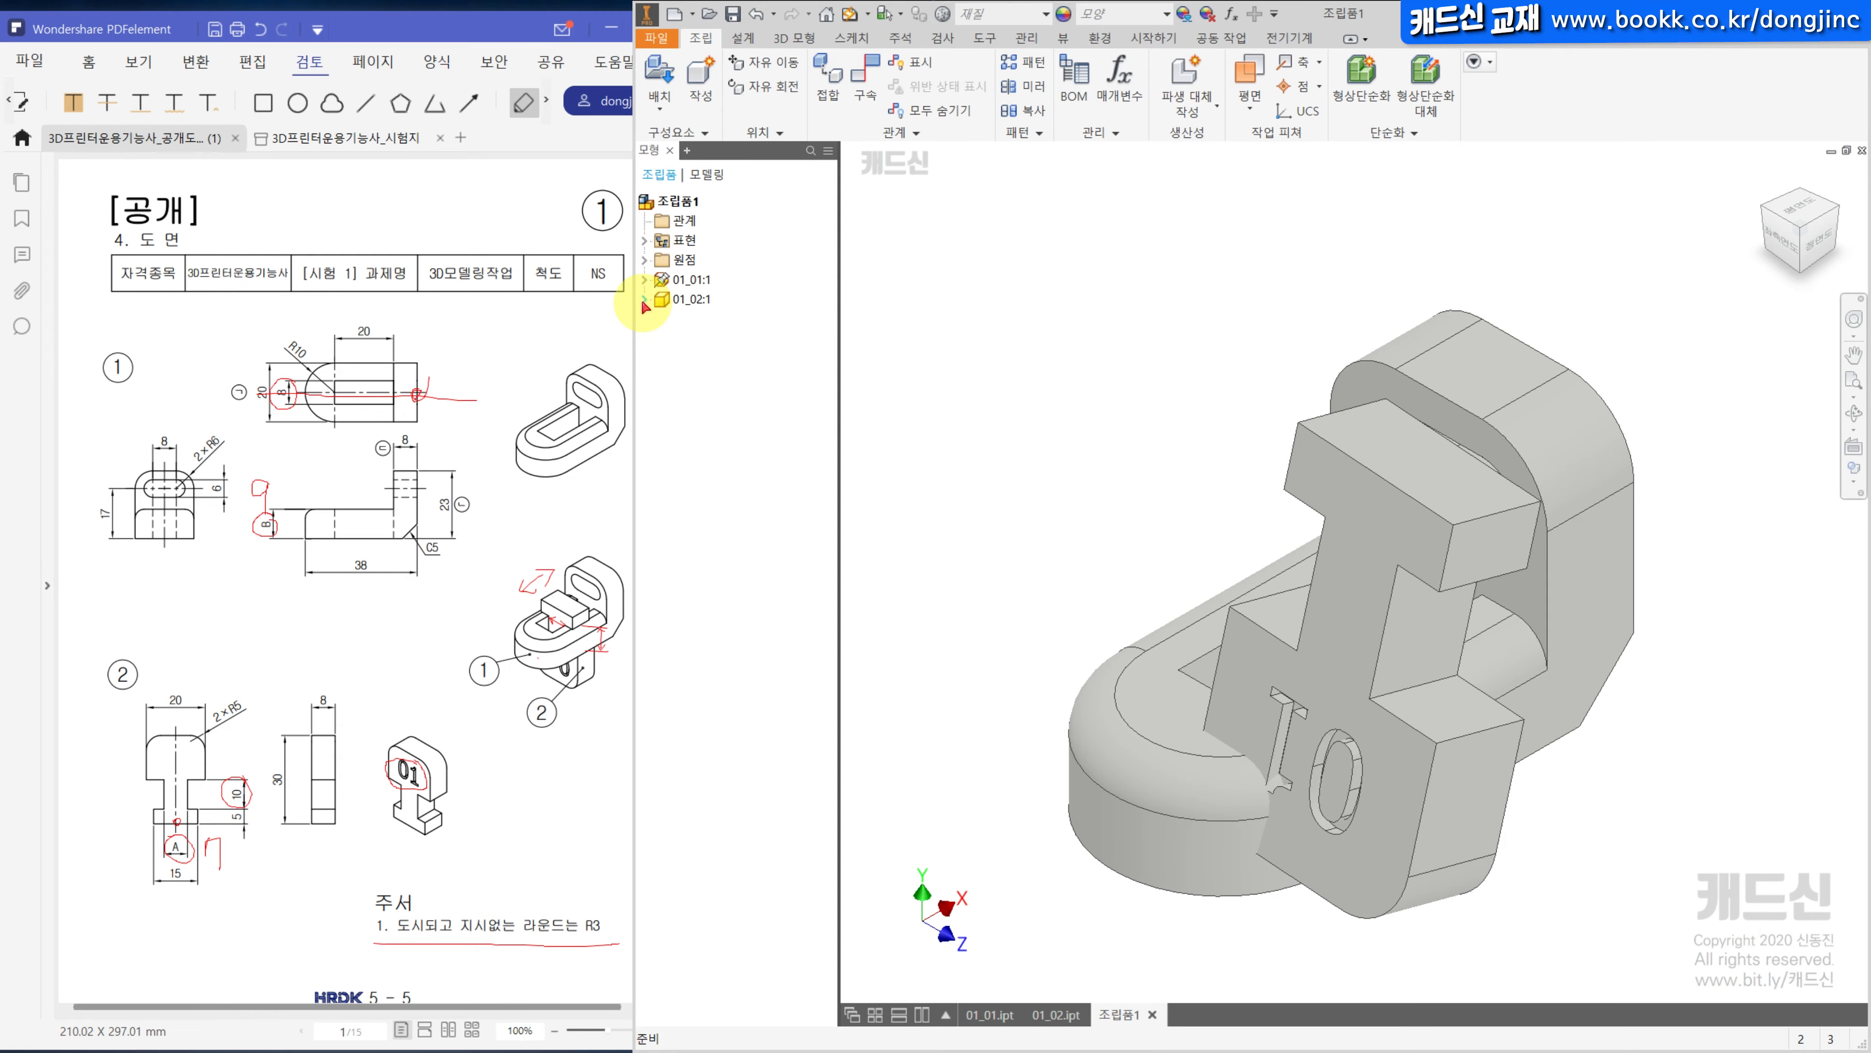
Constrain the XY plane of 01_01 to the YZ plane of 01_02 with a mate at 0 mm offset.
{"action": "left_click", "coordinate": [645, 280]}
{"action": "left_click", "coordinate": [661, 299]}
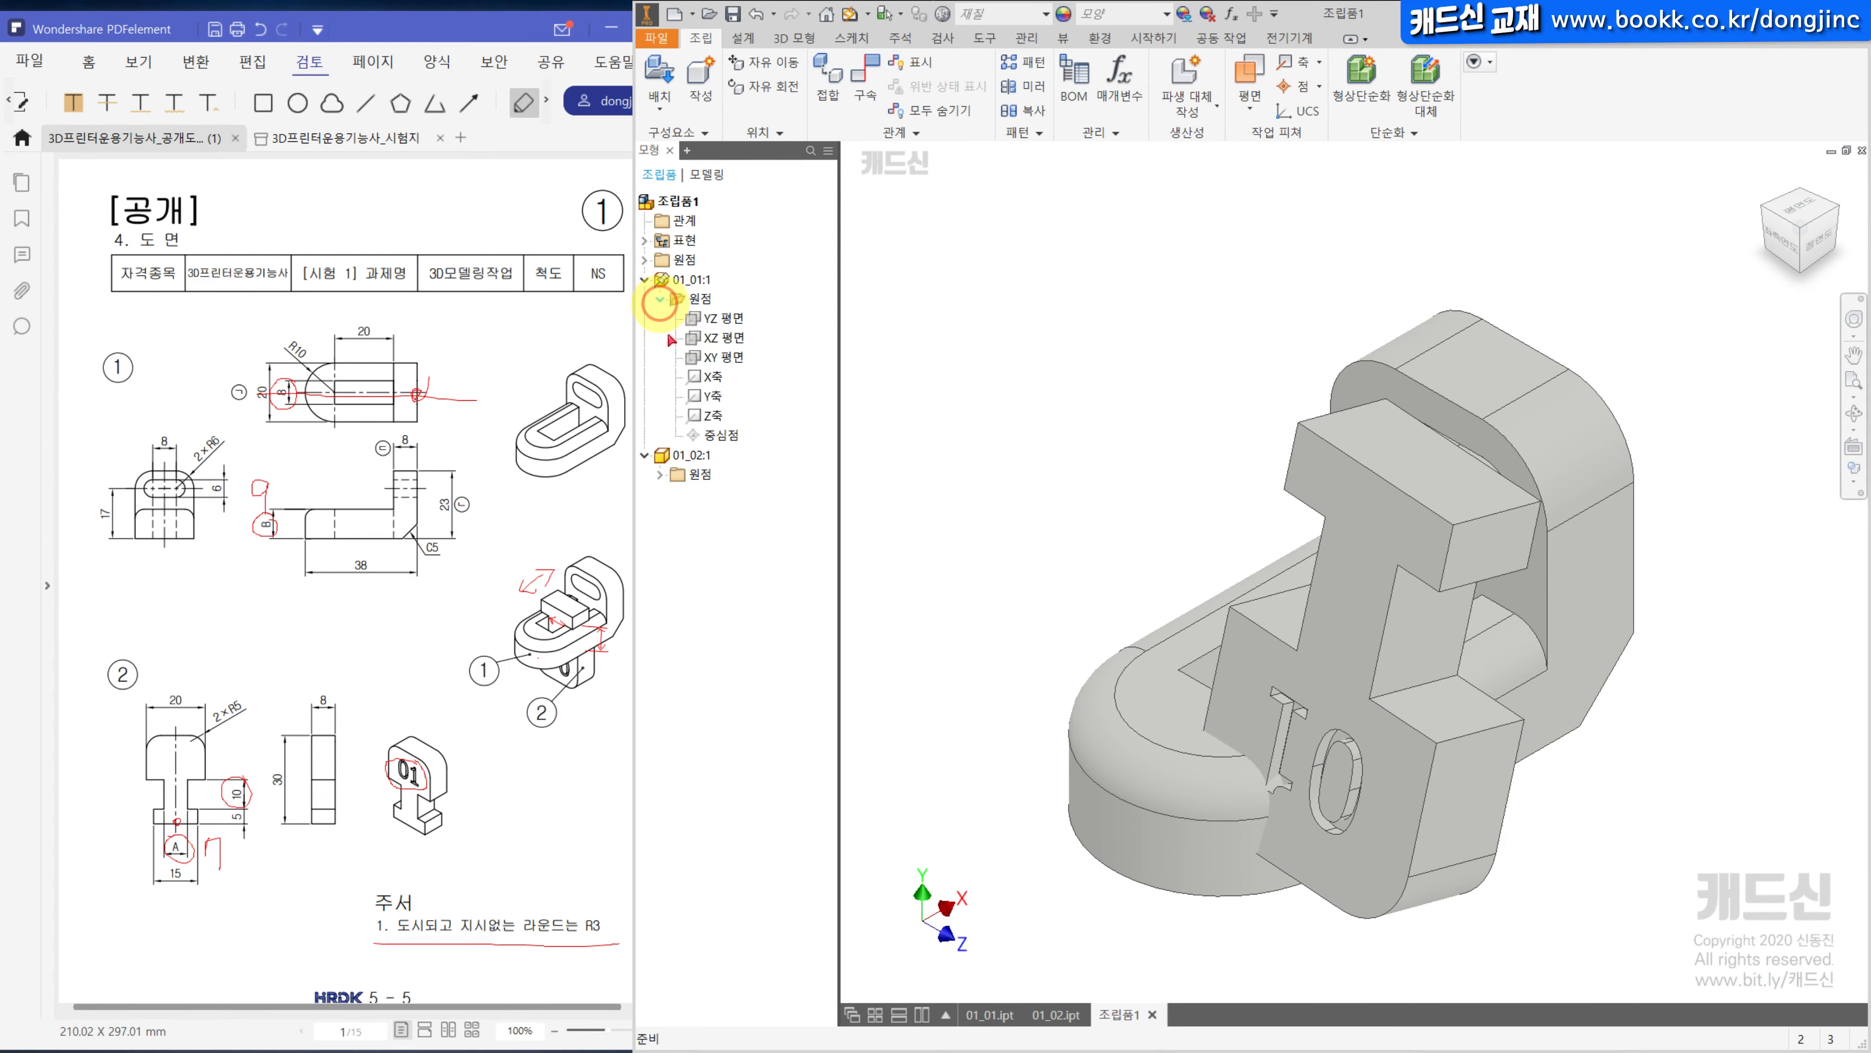
{"action": "left_click", "coordinate": [660, 474]}
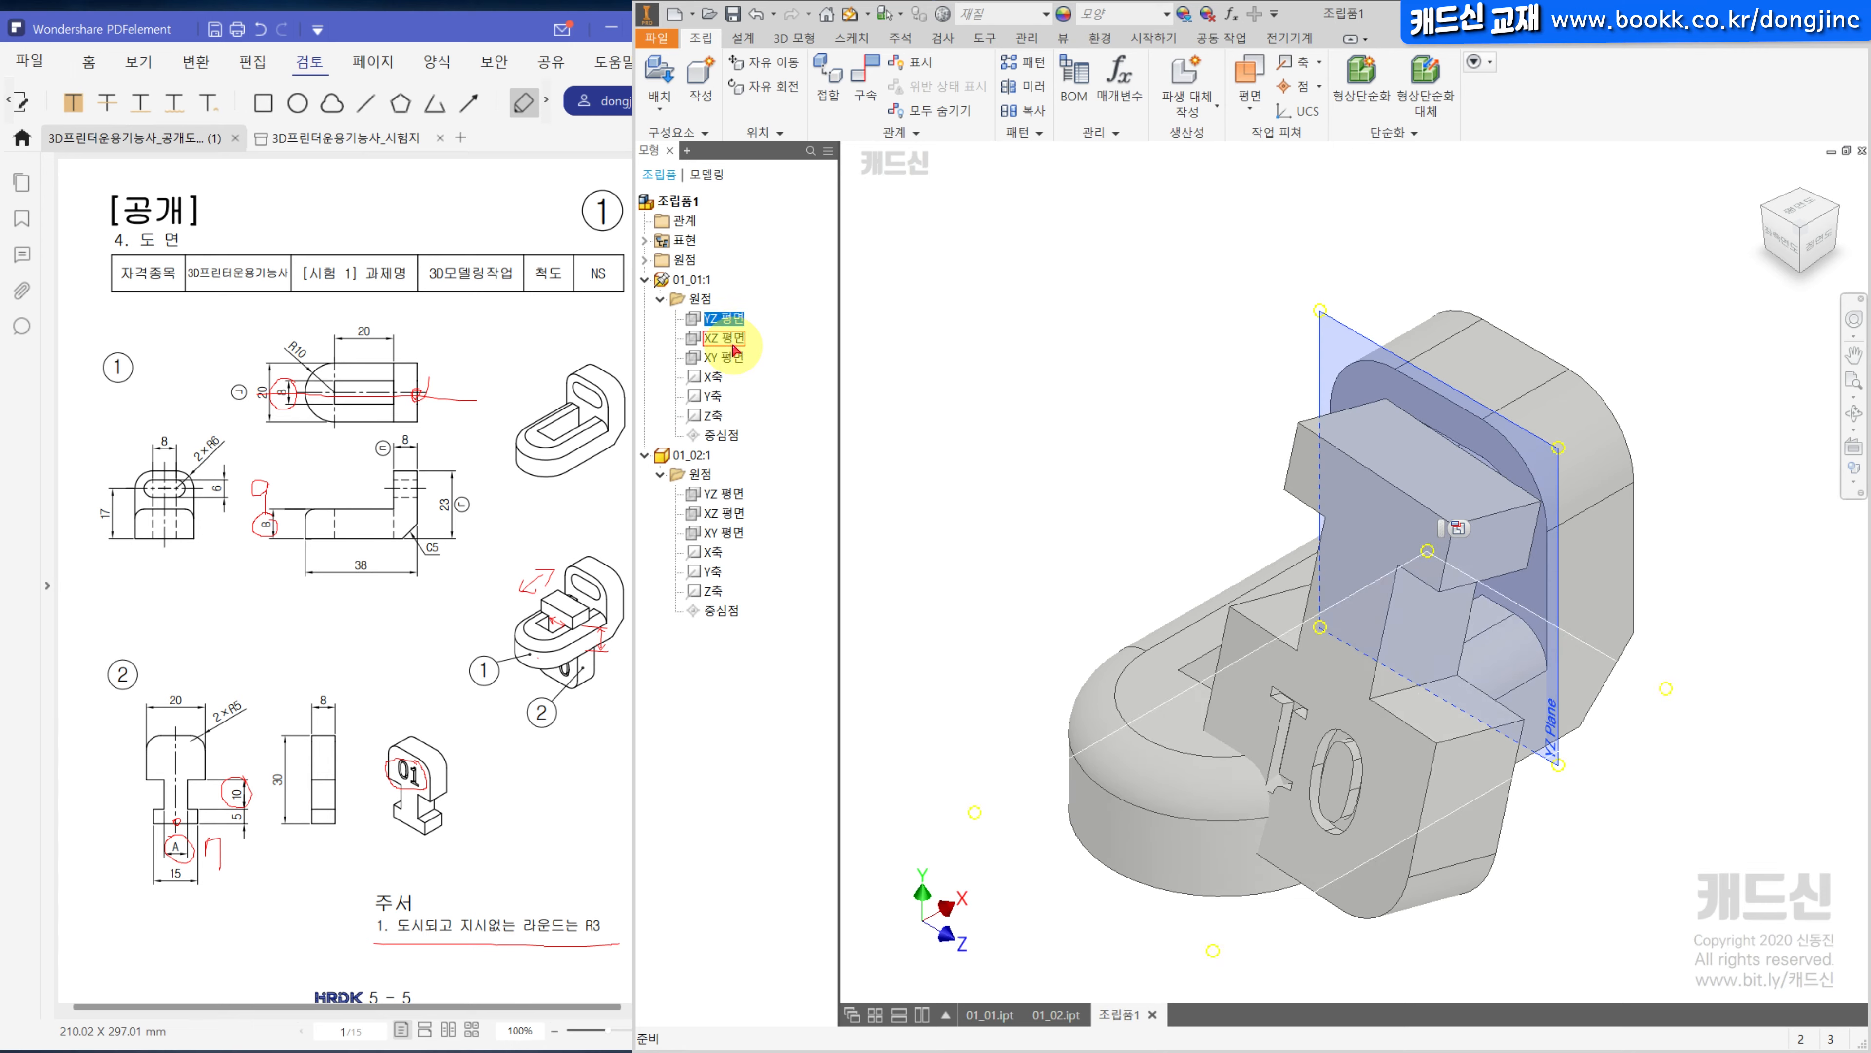
{"action": "left_click", "coordinate": [725, 337]}
{"action": "left_click", "coordinate": [731, 359]}
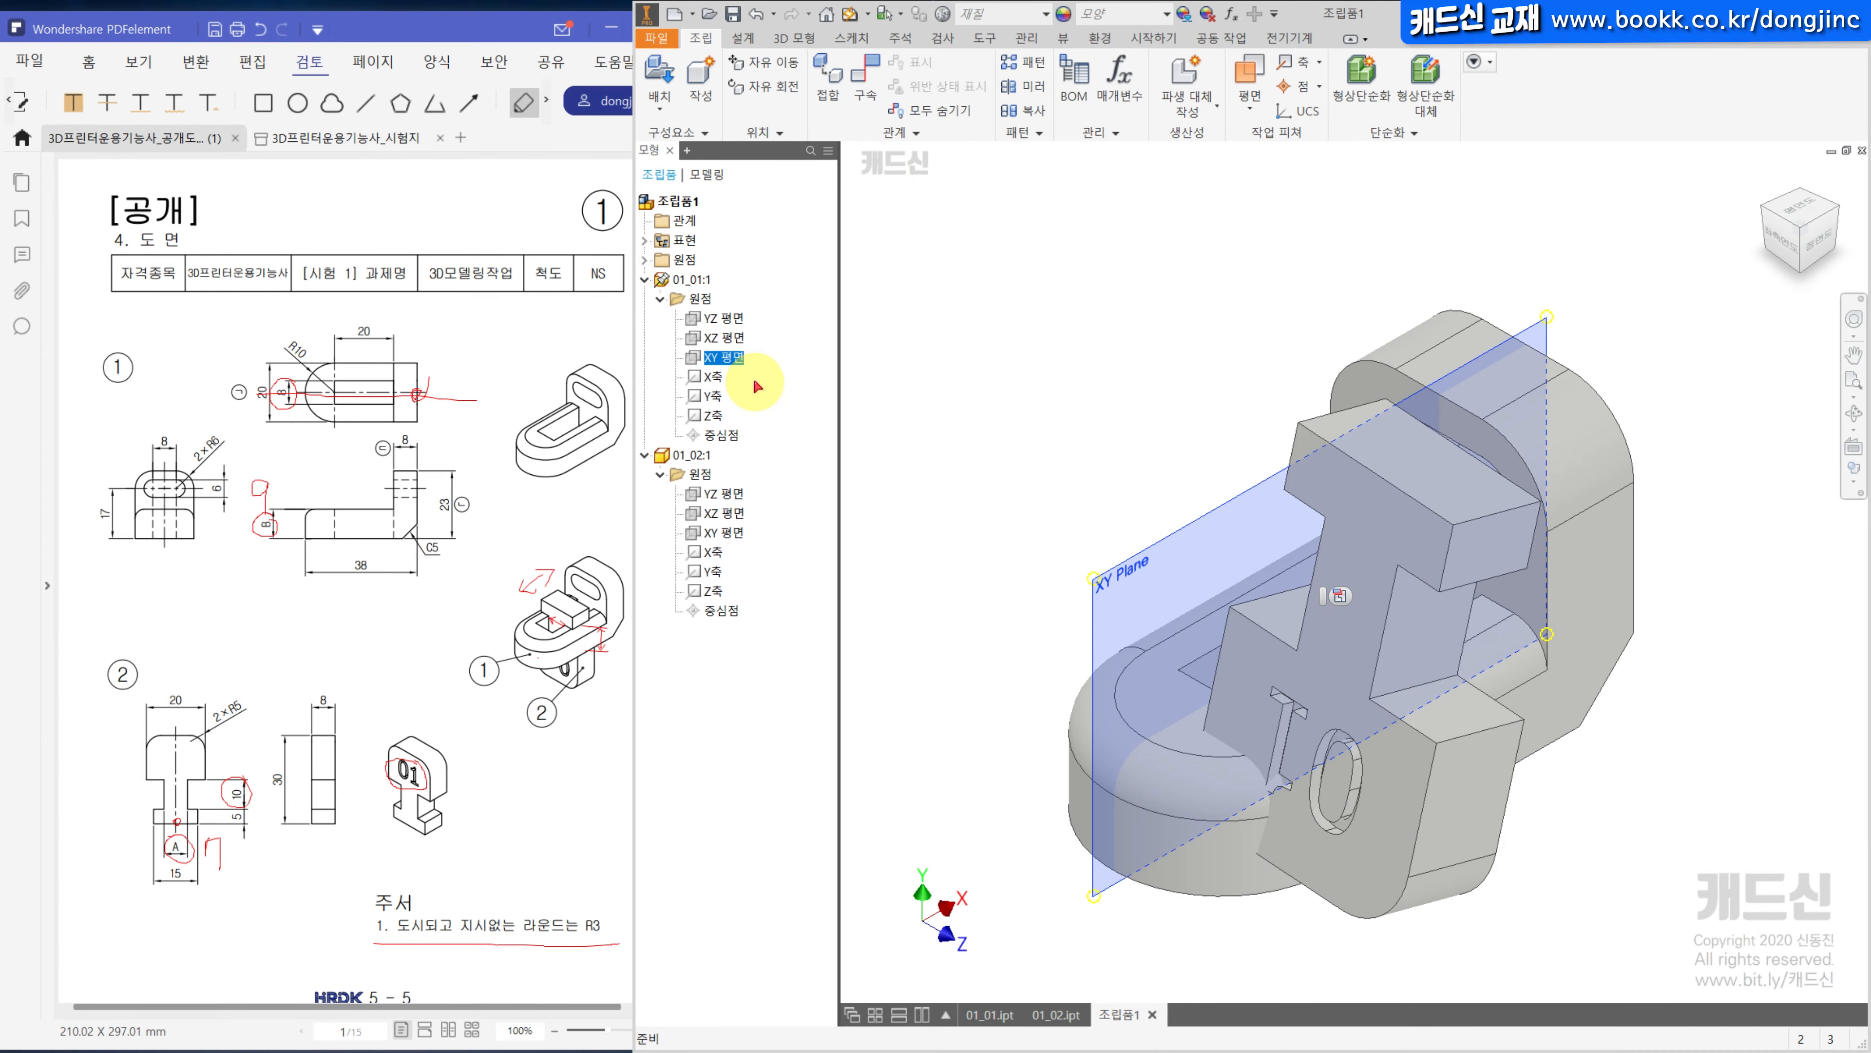
{"action": "left_click", "coordinate": [726, 494], "text": "ctrl"}
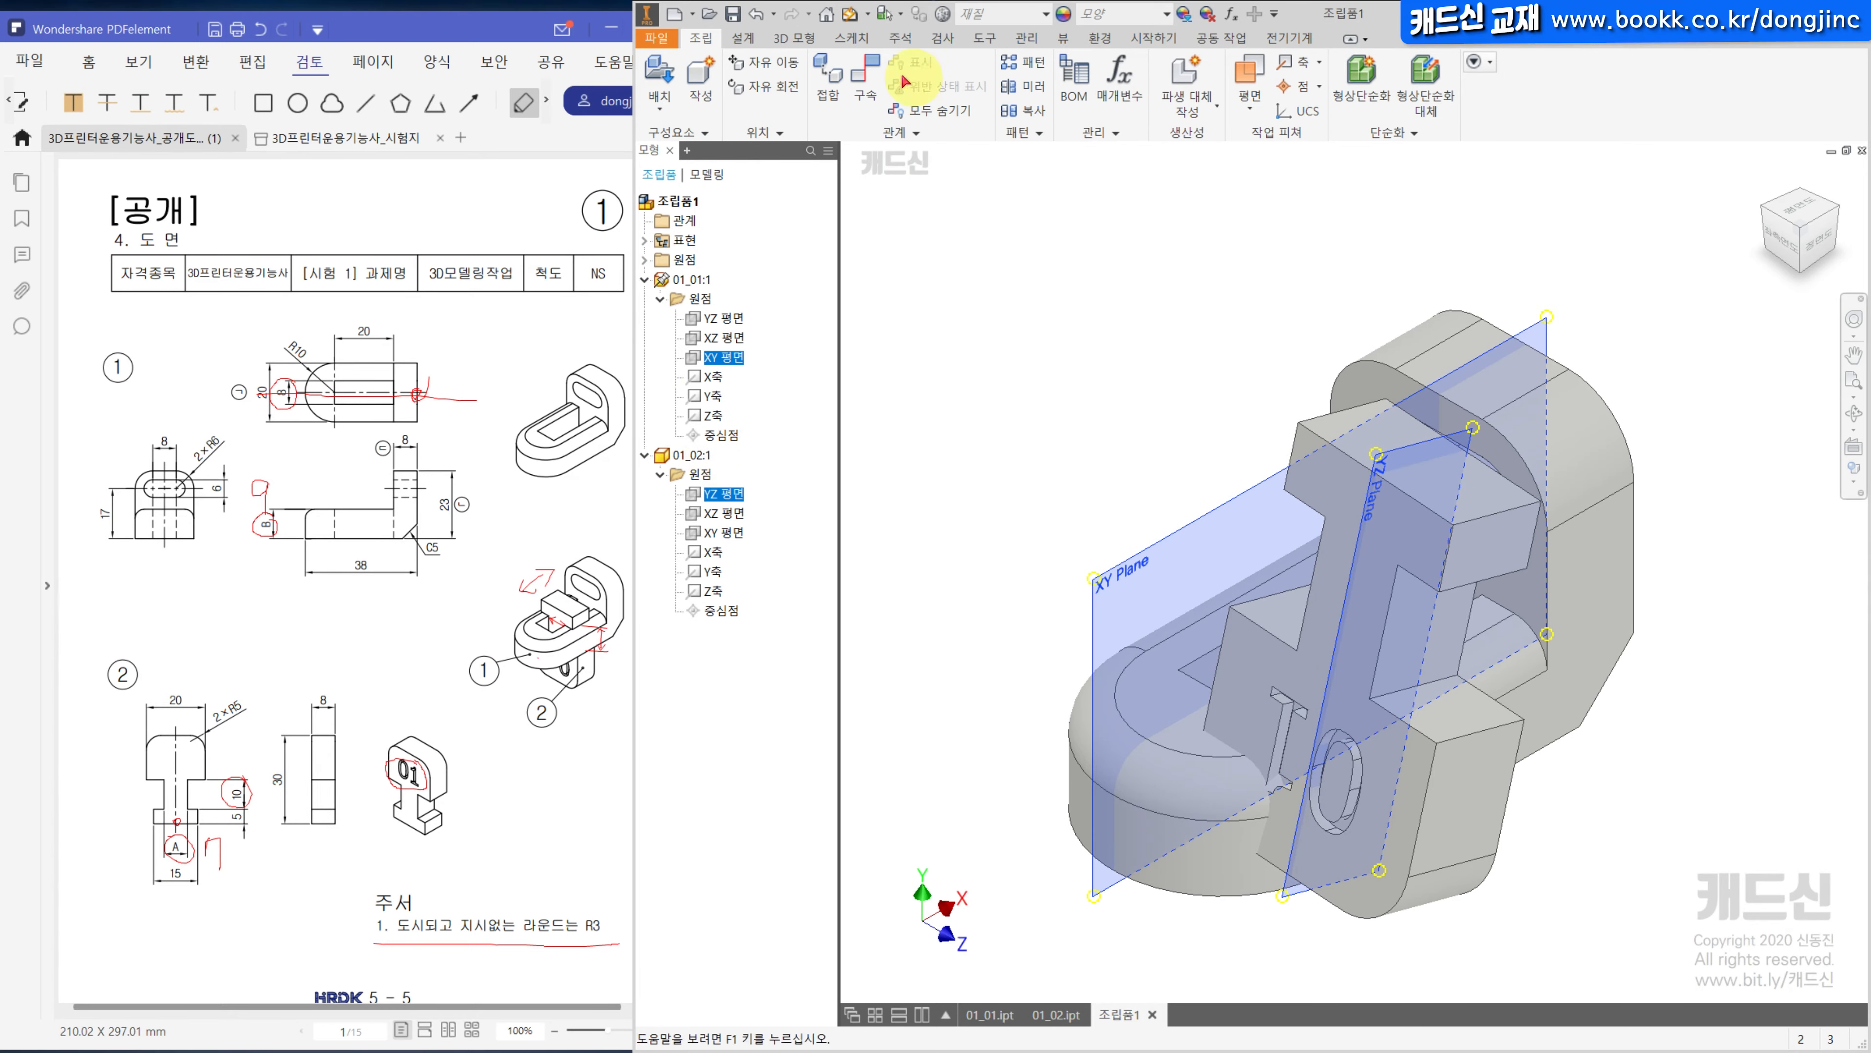
{"action": "left_click", "coordinate": [862, 80]}
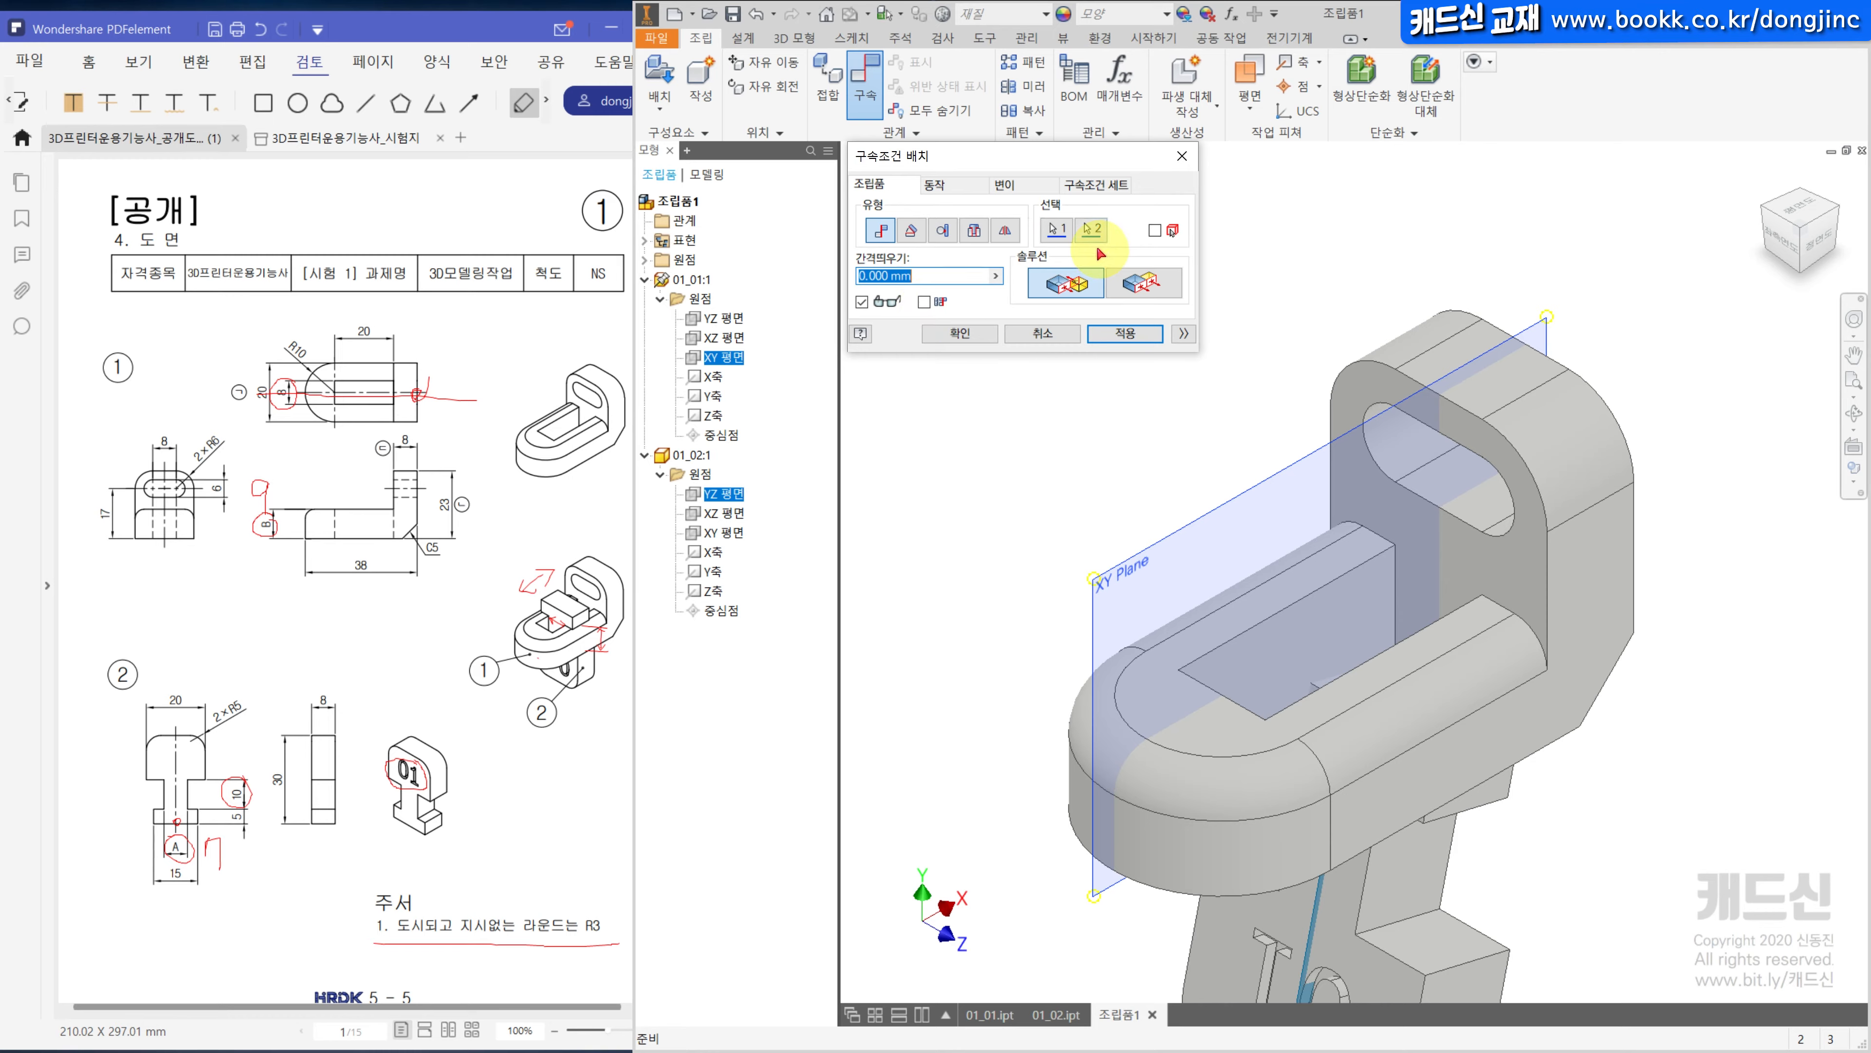
{"action": "middle_click_drag", "start_coordinate": [1151, 643], "coordinate": [1074, 385]}
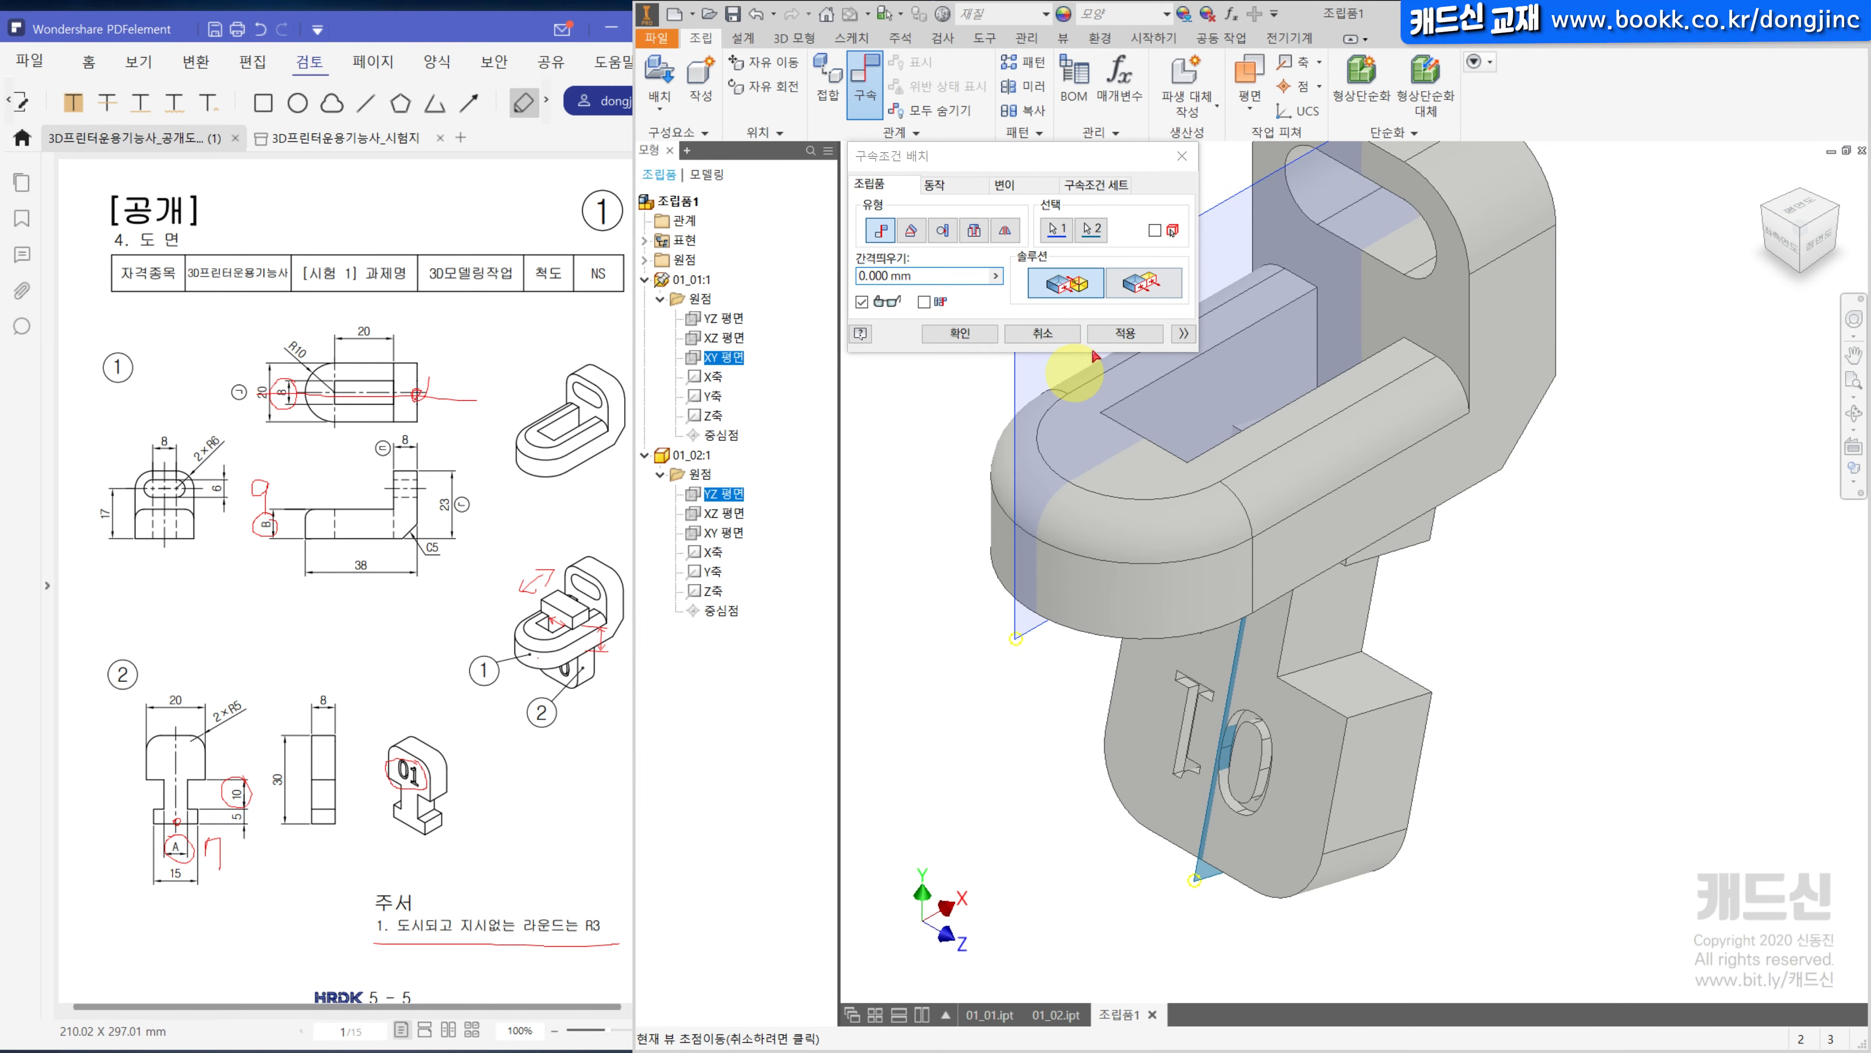
{"action": "left_click", "coordinate": [1146, 280]}
{"action": "left_click", "coordinate": [1056, 288]}
{"action": "left_click", "coordinate": [1133, 288]}
{"action": "left_click", "coordinate": [1059, 292]}
{"action": "left_click", "coordinate": [1122, 290]}
{"action": "left_click", "coordinate": [1051, 293]}
{"action": "left_click", "coordinate": [961, 334]}
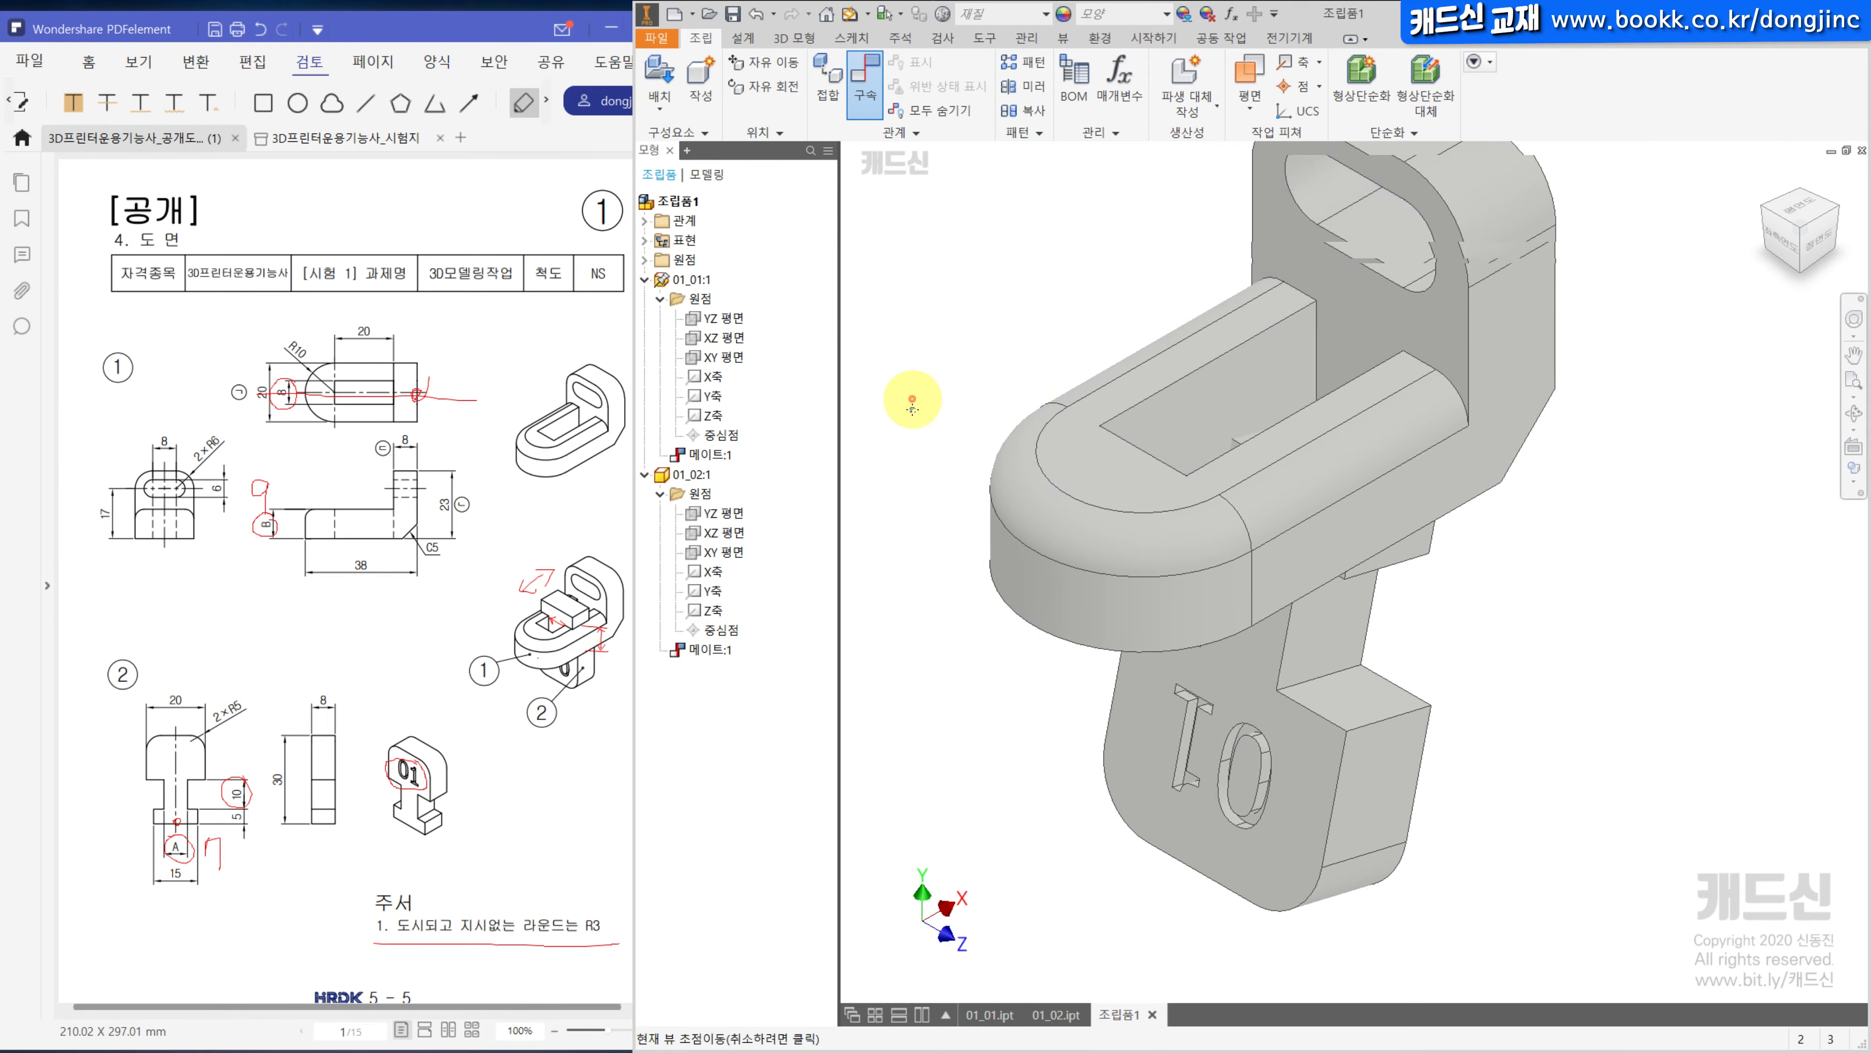
Slide 01_02 up through the slot and pick 01_01's base top face and the underside of 01_02's crossbar for a mate constraint.
{"action": "left_click_drag", "start_coordinate": [1356, 771], "coordinate": [1292, 646]}
{"action": "left_click", "coordinate": [865, 74]}
{"action": "left_click", "coordinate": [1238, 493]}
{"action": "middle_click_drag", "start_coordinate": [1234, 438], "coordinate": [1234, 339], "text": "shift"}
{"action": "left_click", "coordinate": [1276, 302]}
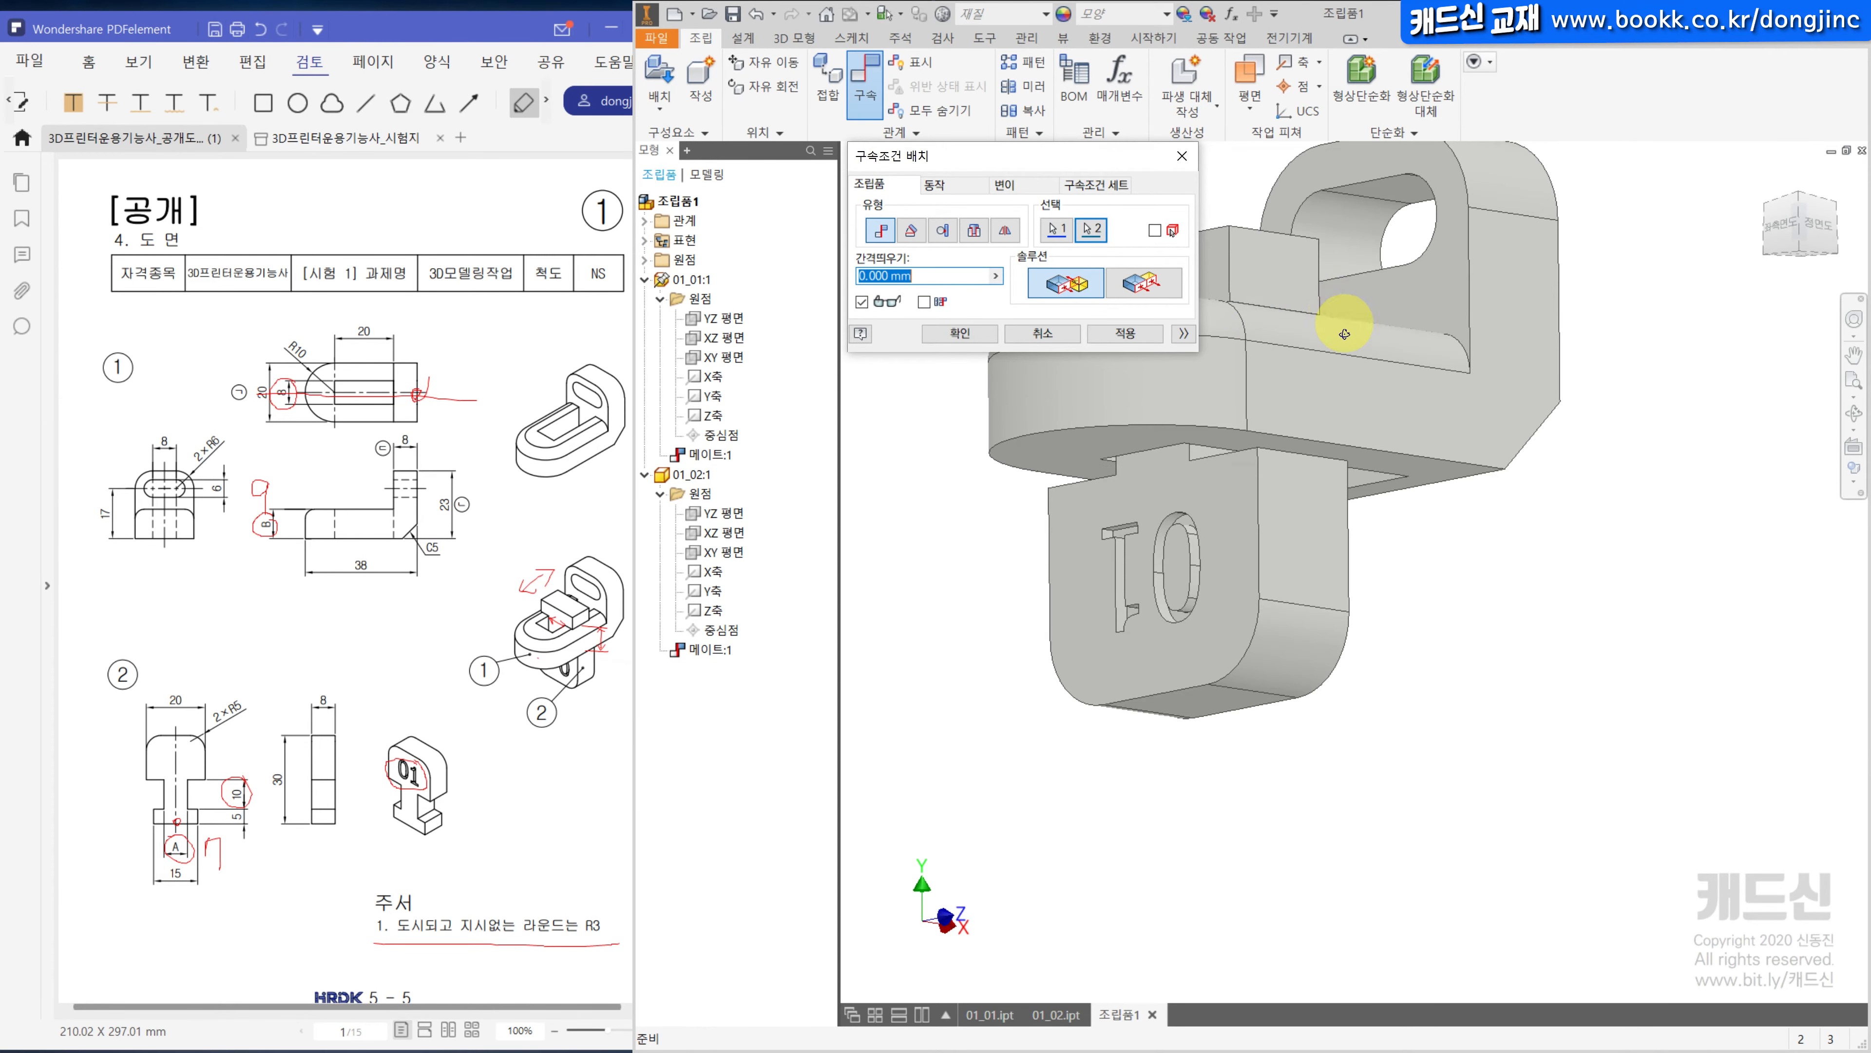
{"action": "middle_click_drag", "start_coordinate": [1341, 309], "coordinate": [1377, 346], "text": "shift"}
{"action": "left_click", "coordinate": [1803, 238]}
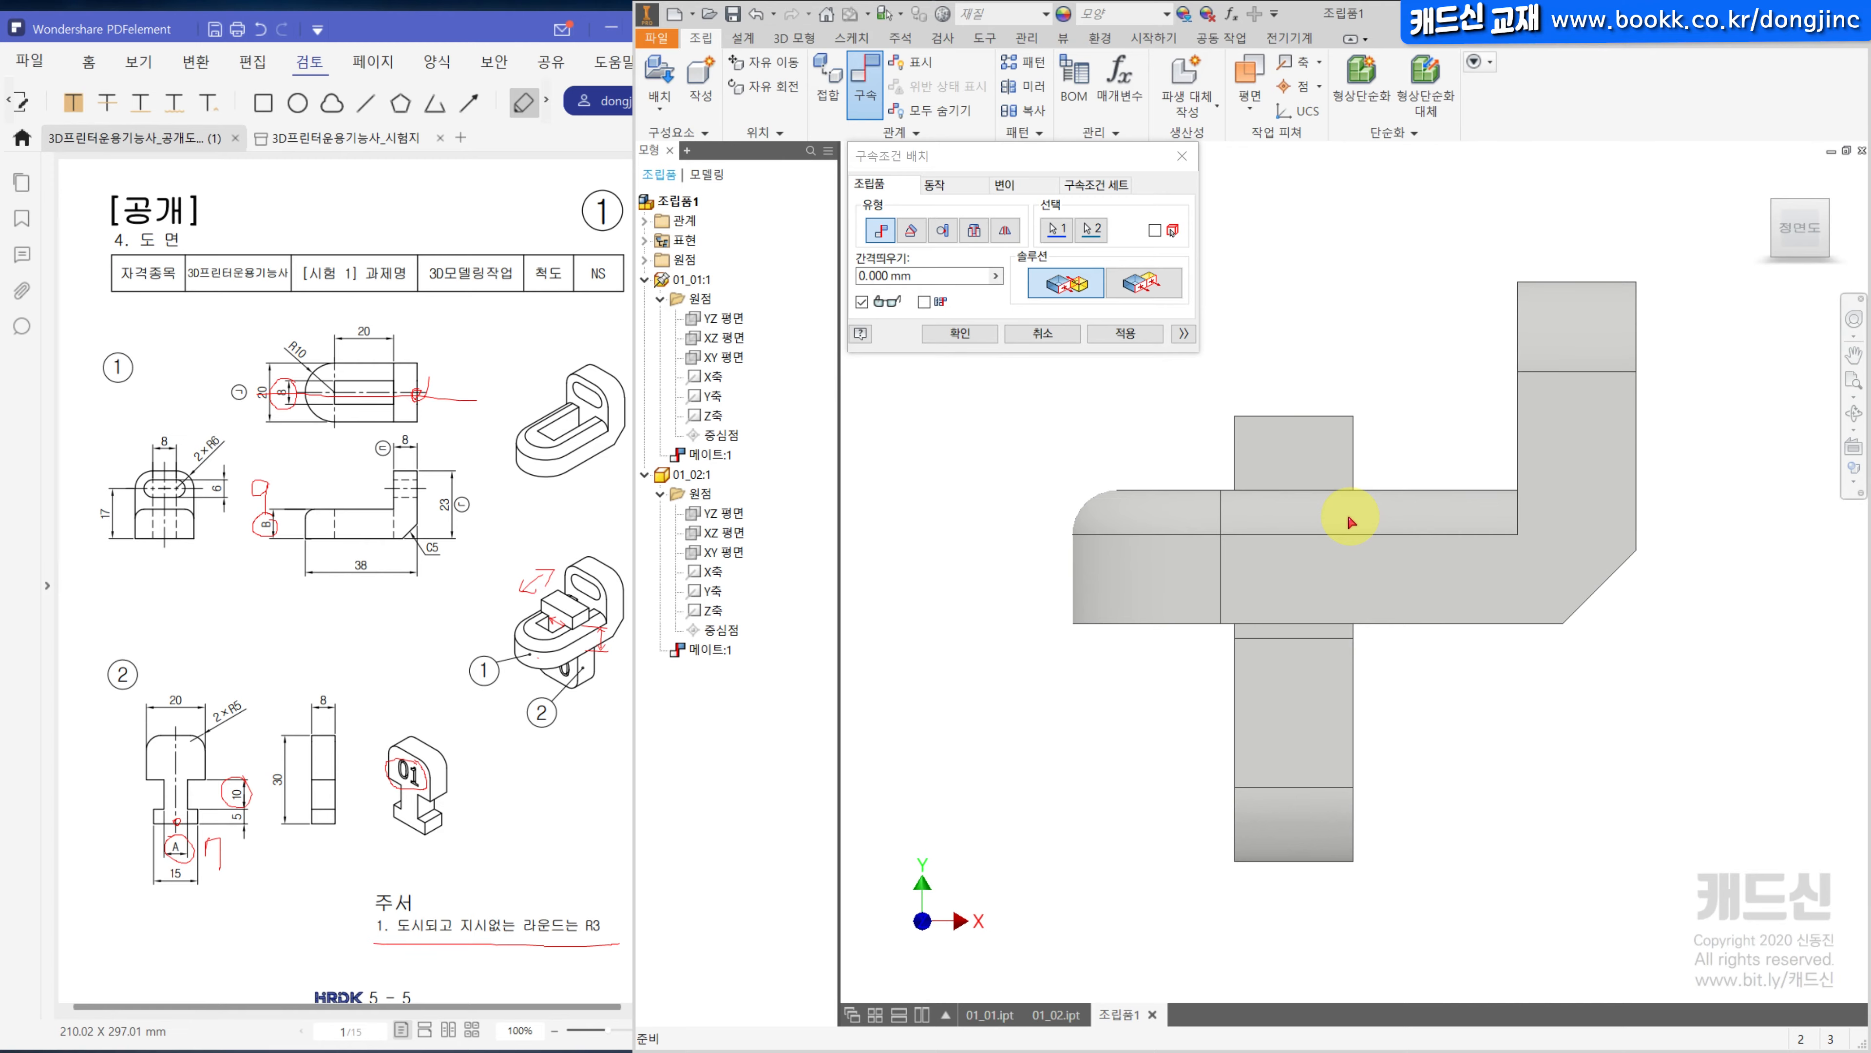
{"action": "scroll", "coordinate": [1349, 516], "scroll_direction": "up", "scroll_amount": 5}
{"action": "mouse_move", "coordinate": [1369, 451]}
{"action": "left_mouse_down"}
{"action": "mouse_move", "coordinate": [1107, 461]}
{"action": "mouse_move", "coordinate": [1379, 464]}
{"action": "mouse_move", "coordinate": [1294, 433]}
{"action": "left_mouse_up"}
{"action": "mouse_move", "coordinate": [1363, 716]}
{"action": "left_mouse_down"}
{"action": "mouse_move", "coordinate": [1183, 719]}
{"action": "mouse_move", "coordinate": [1319, 744]}
{"action": "mouse_move", "coordinate": [1330, 708]}
{"action": "left_mouse_up"}
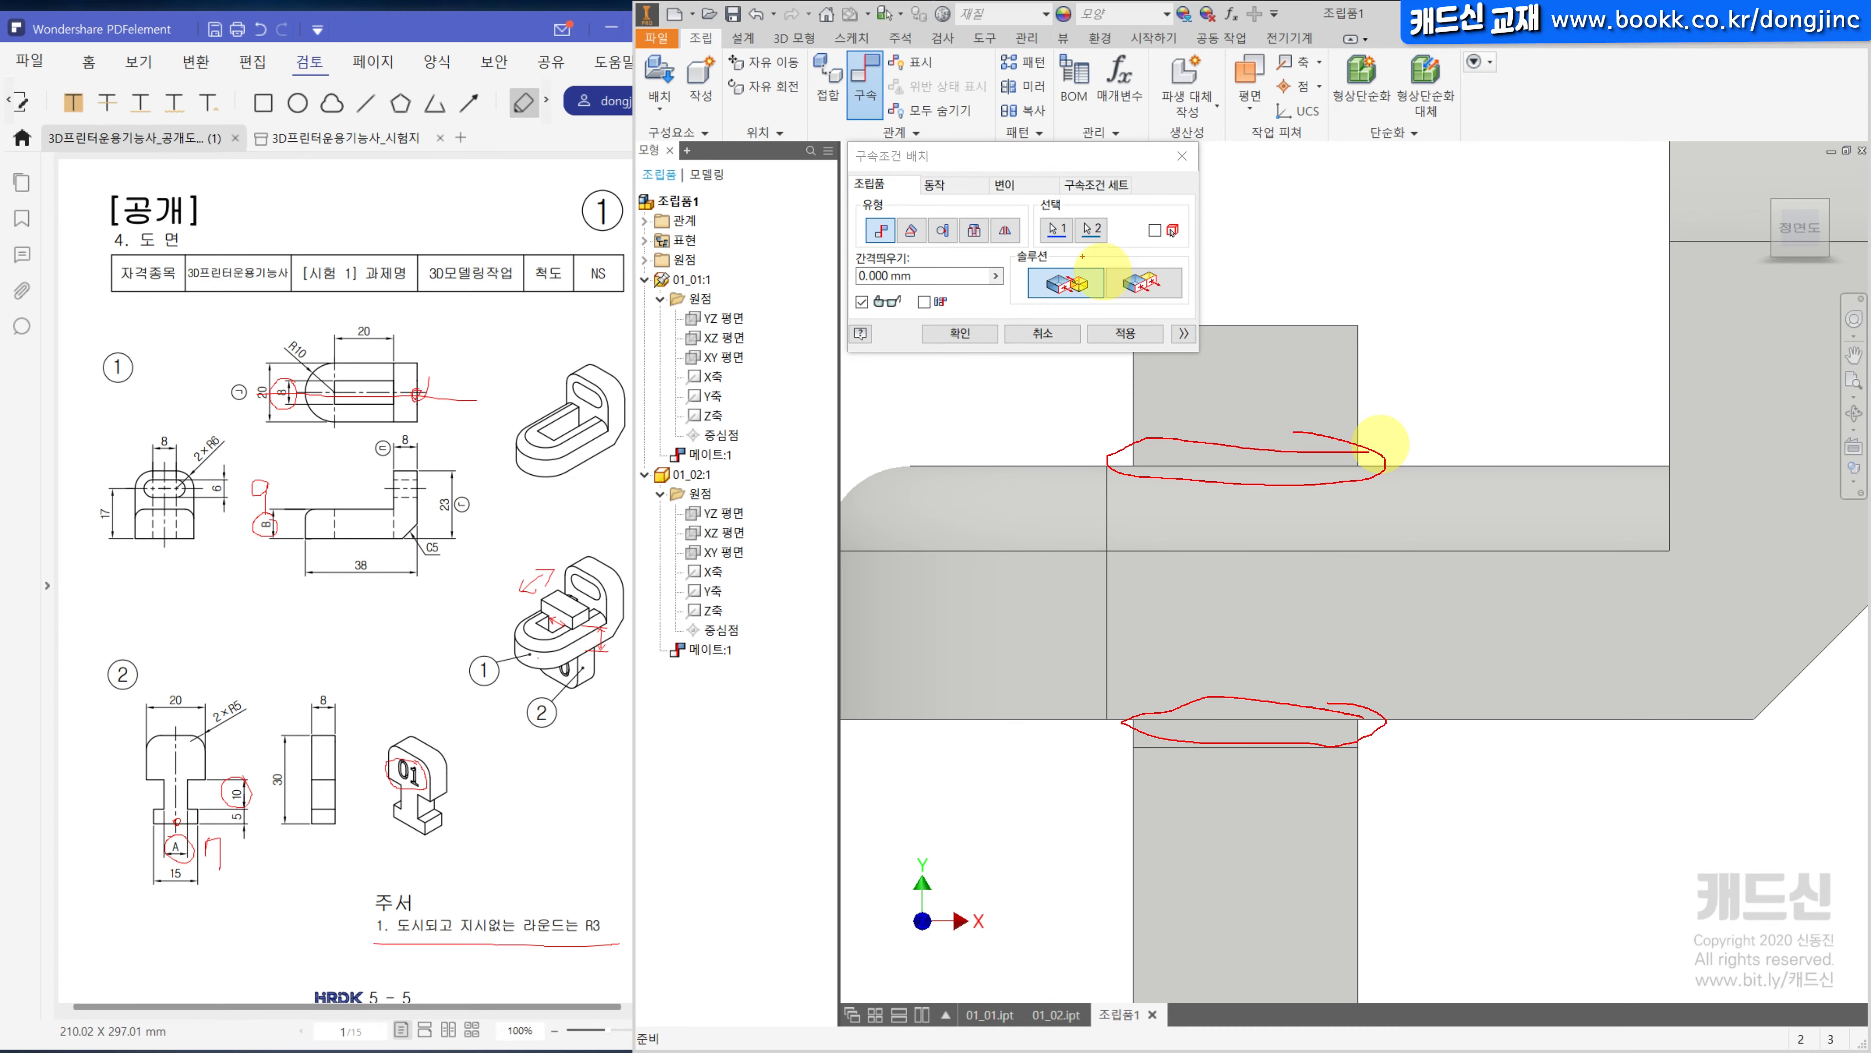
Set the offset of the mate between the two faces to 0.5 mm and apply the constraint.
{"action": "left_click", "coordinate": [944, 272]}
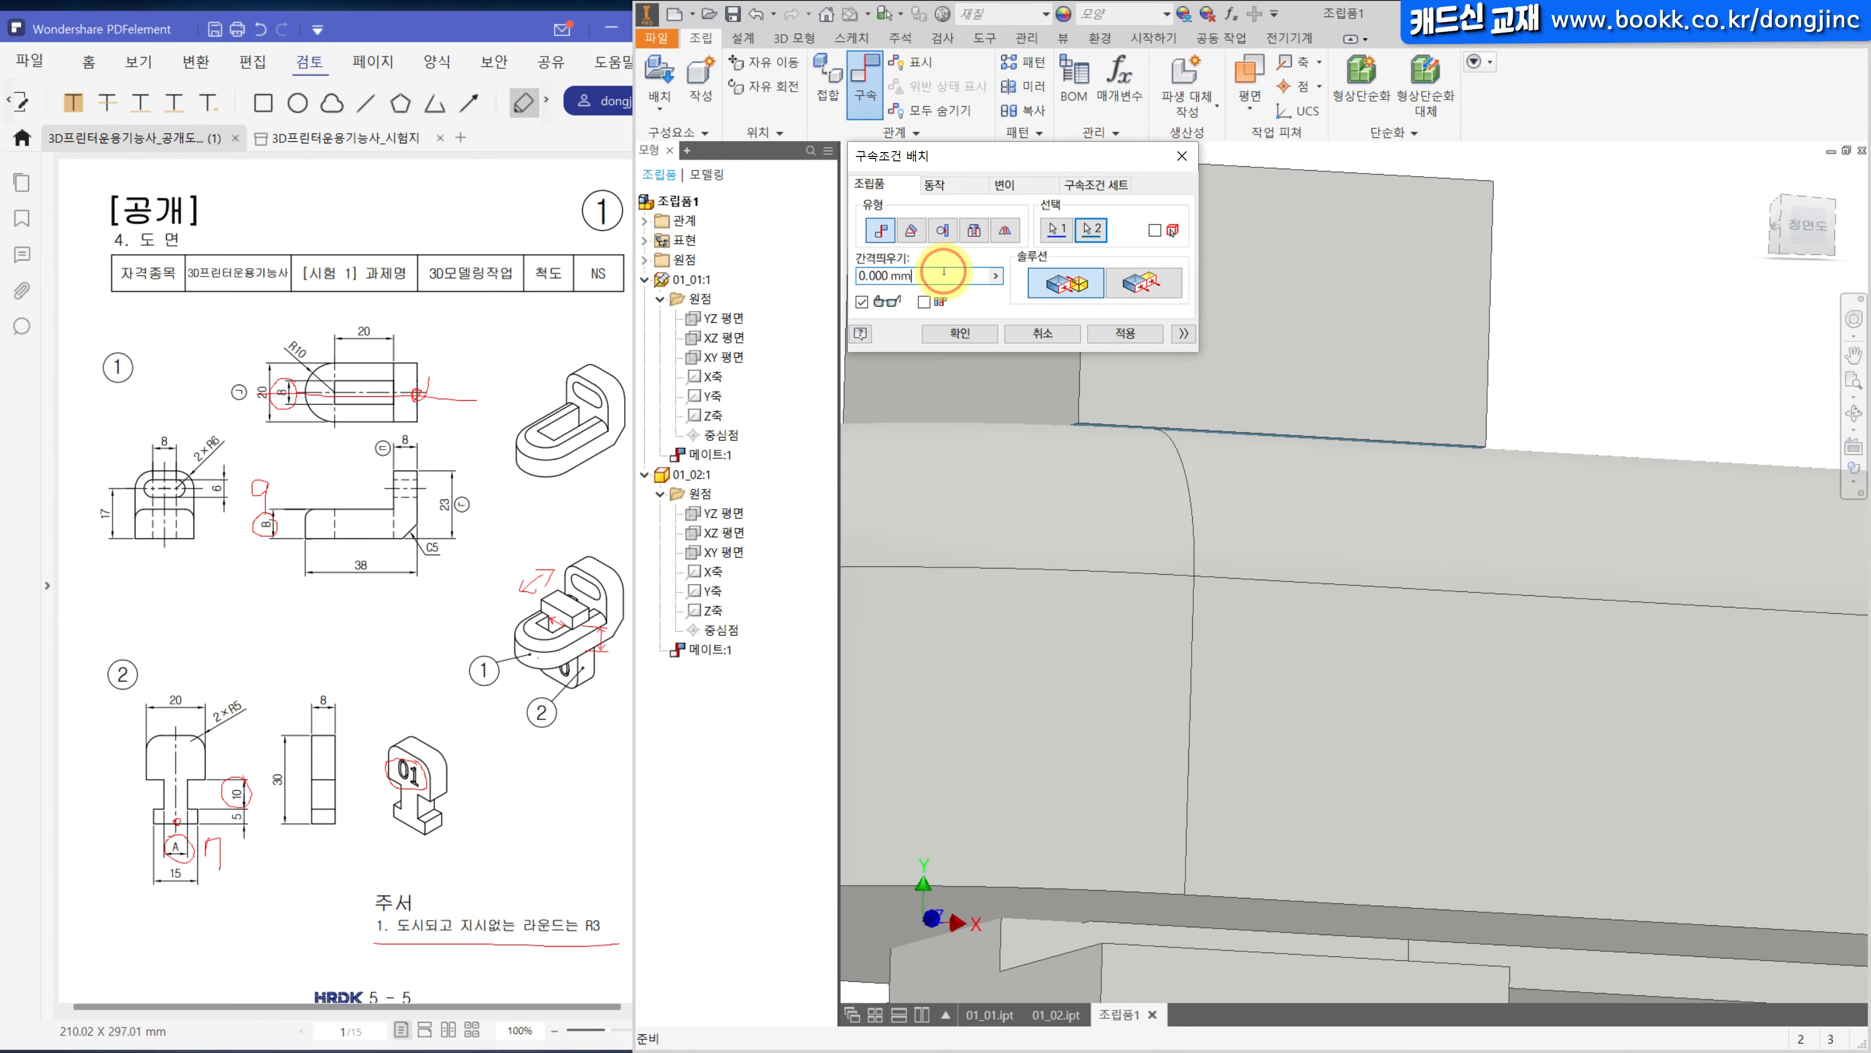
{"action": "left_click_drag", "start_coordinate": [944, 272], "coordinate": [693, 294]}
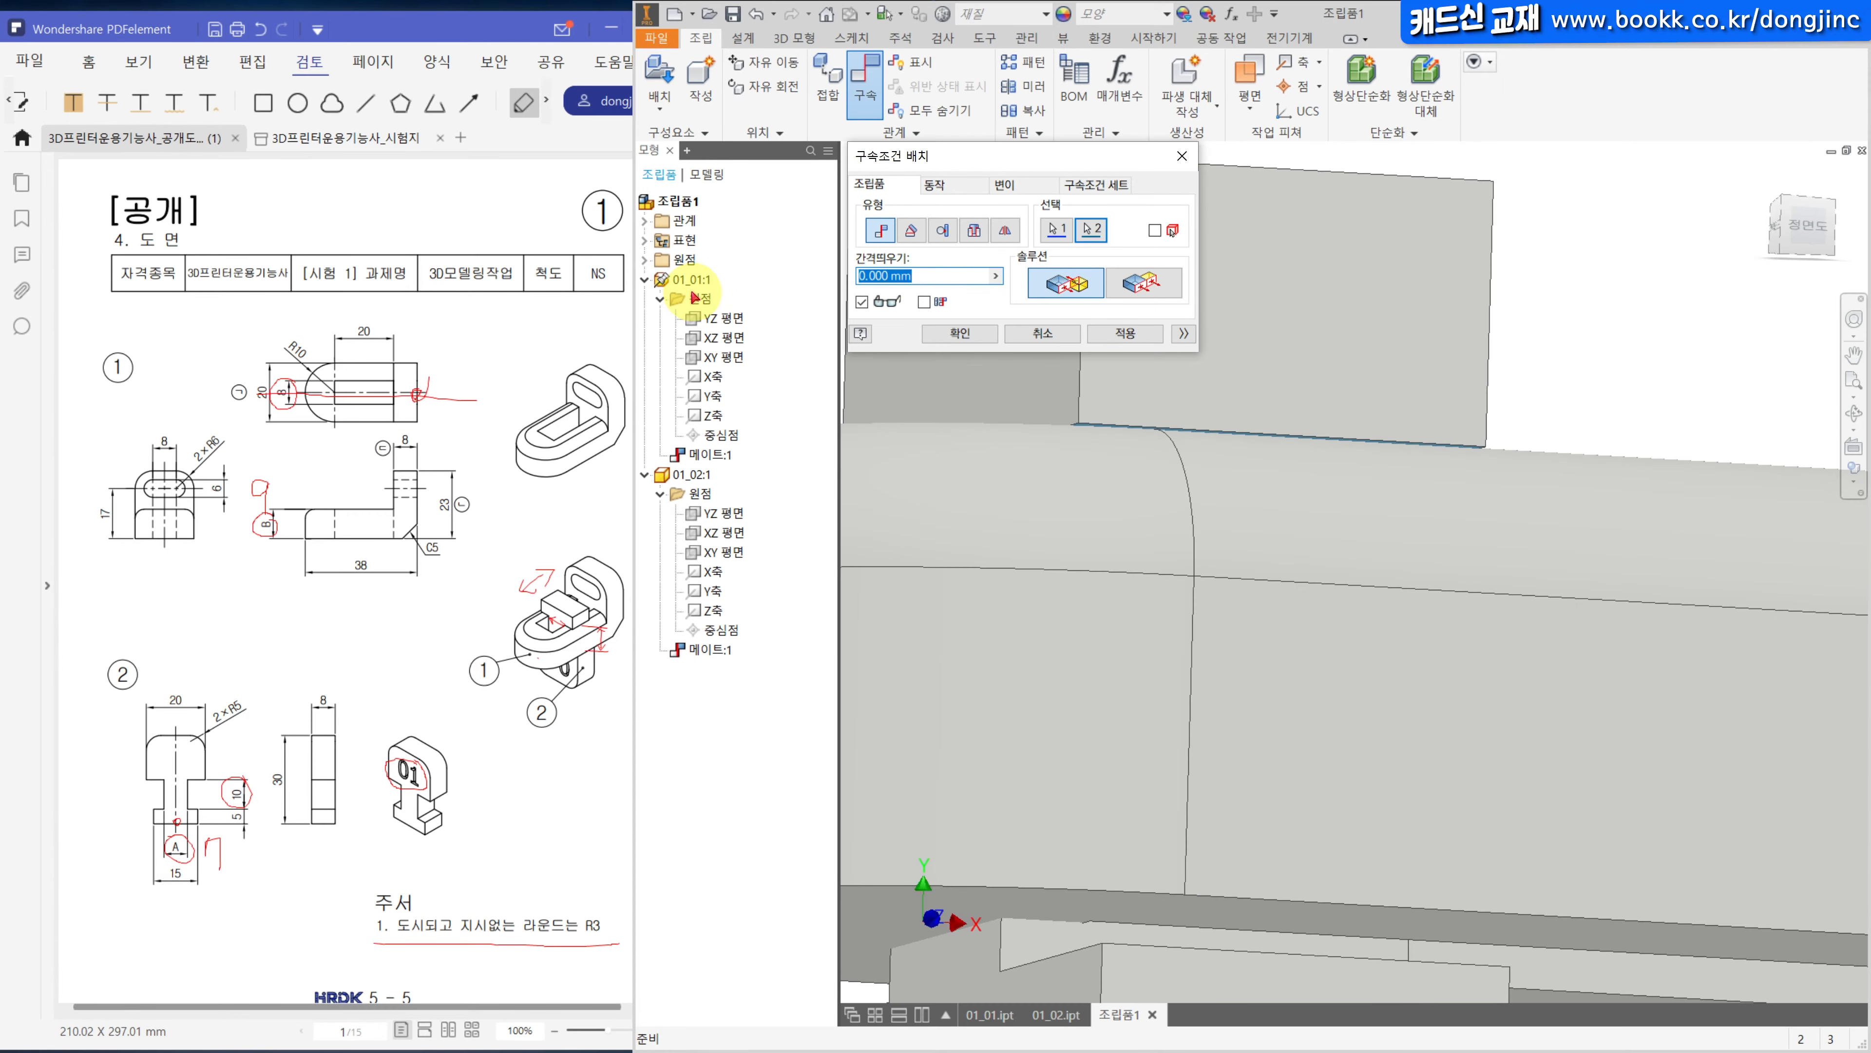
{"action": "type", "text": "0.5"}
{"action": "key", "text": "Return"}
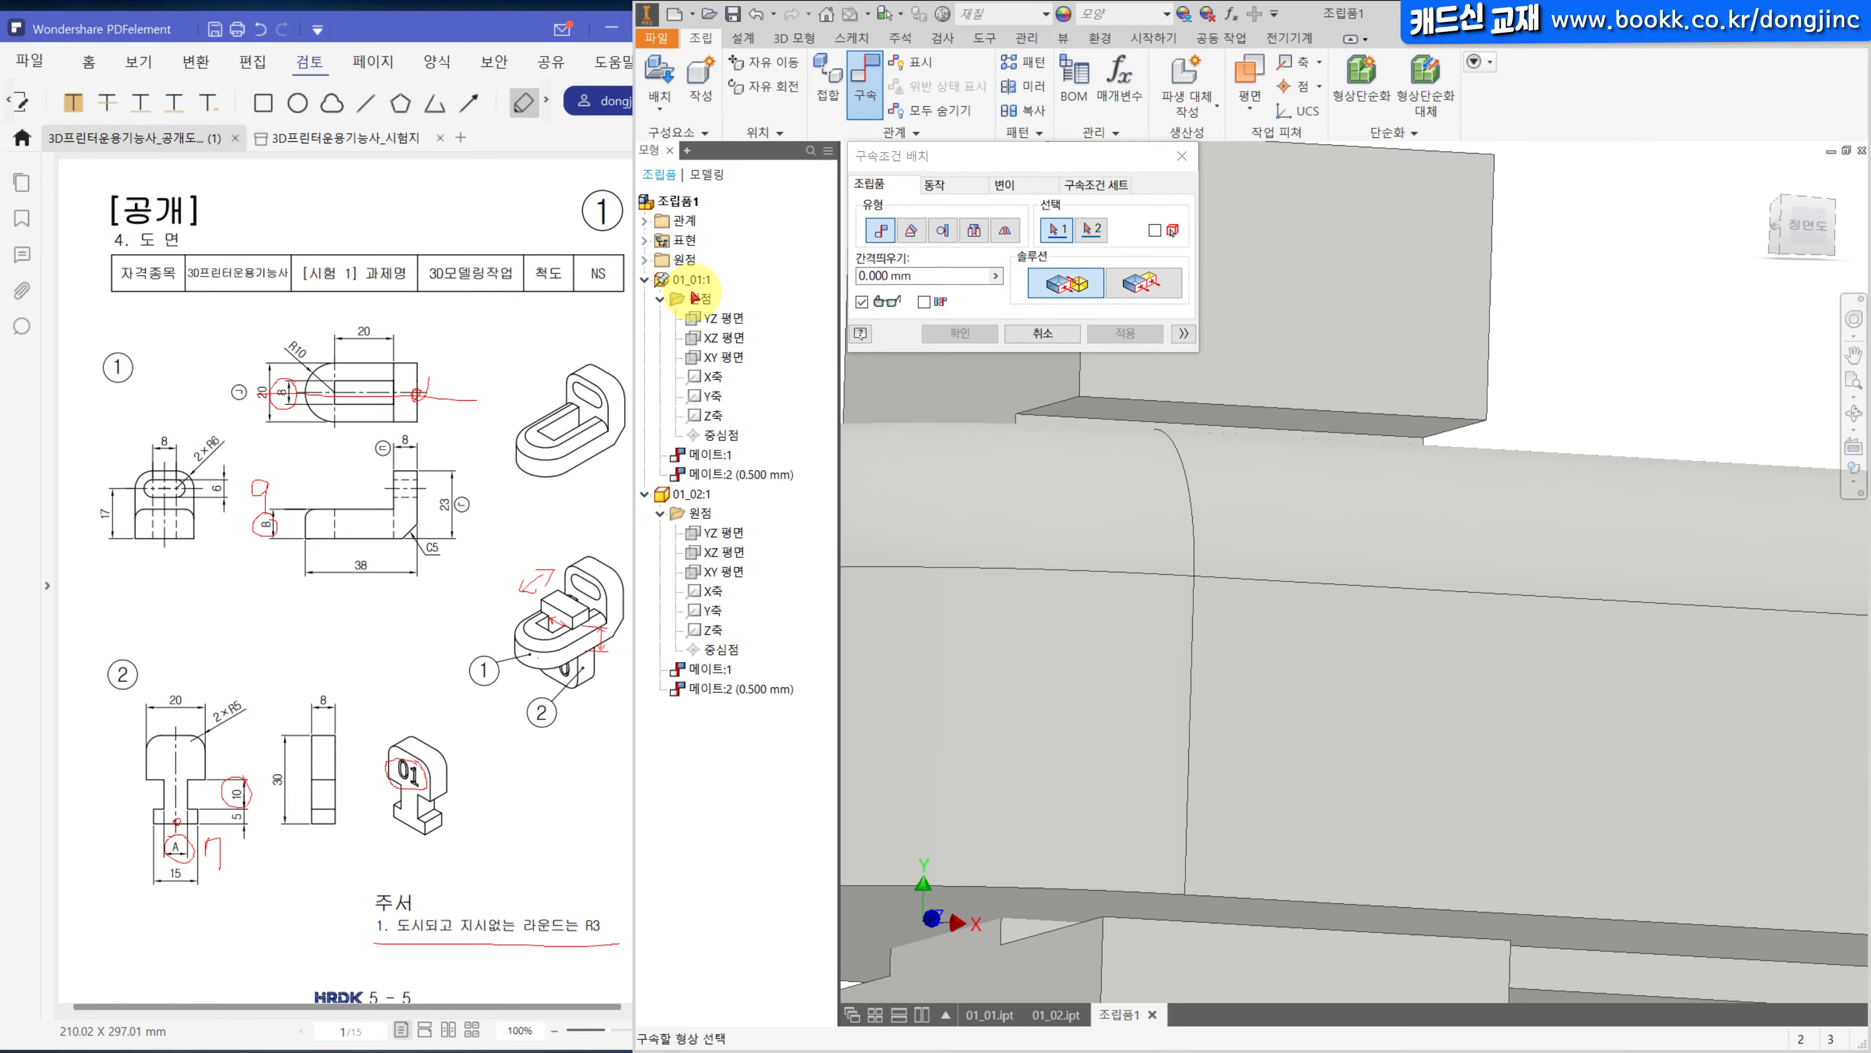
{"action": "left_click", "coordinate": [1042, 333]}
Examine from the front the clearance gaps above and below 01_01's base where 01_02 passes through it.
{"action": "left_click", "coordinate": [1809, 224]}
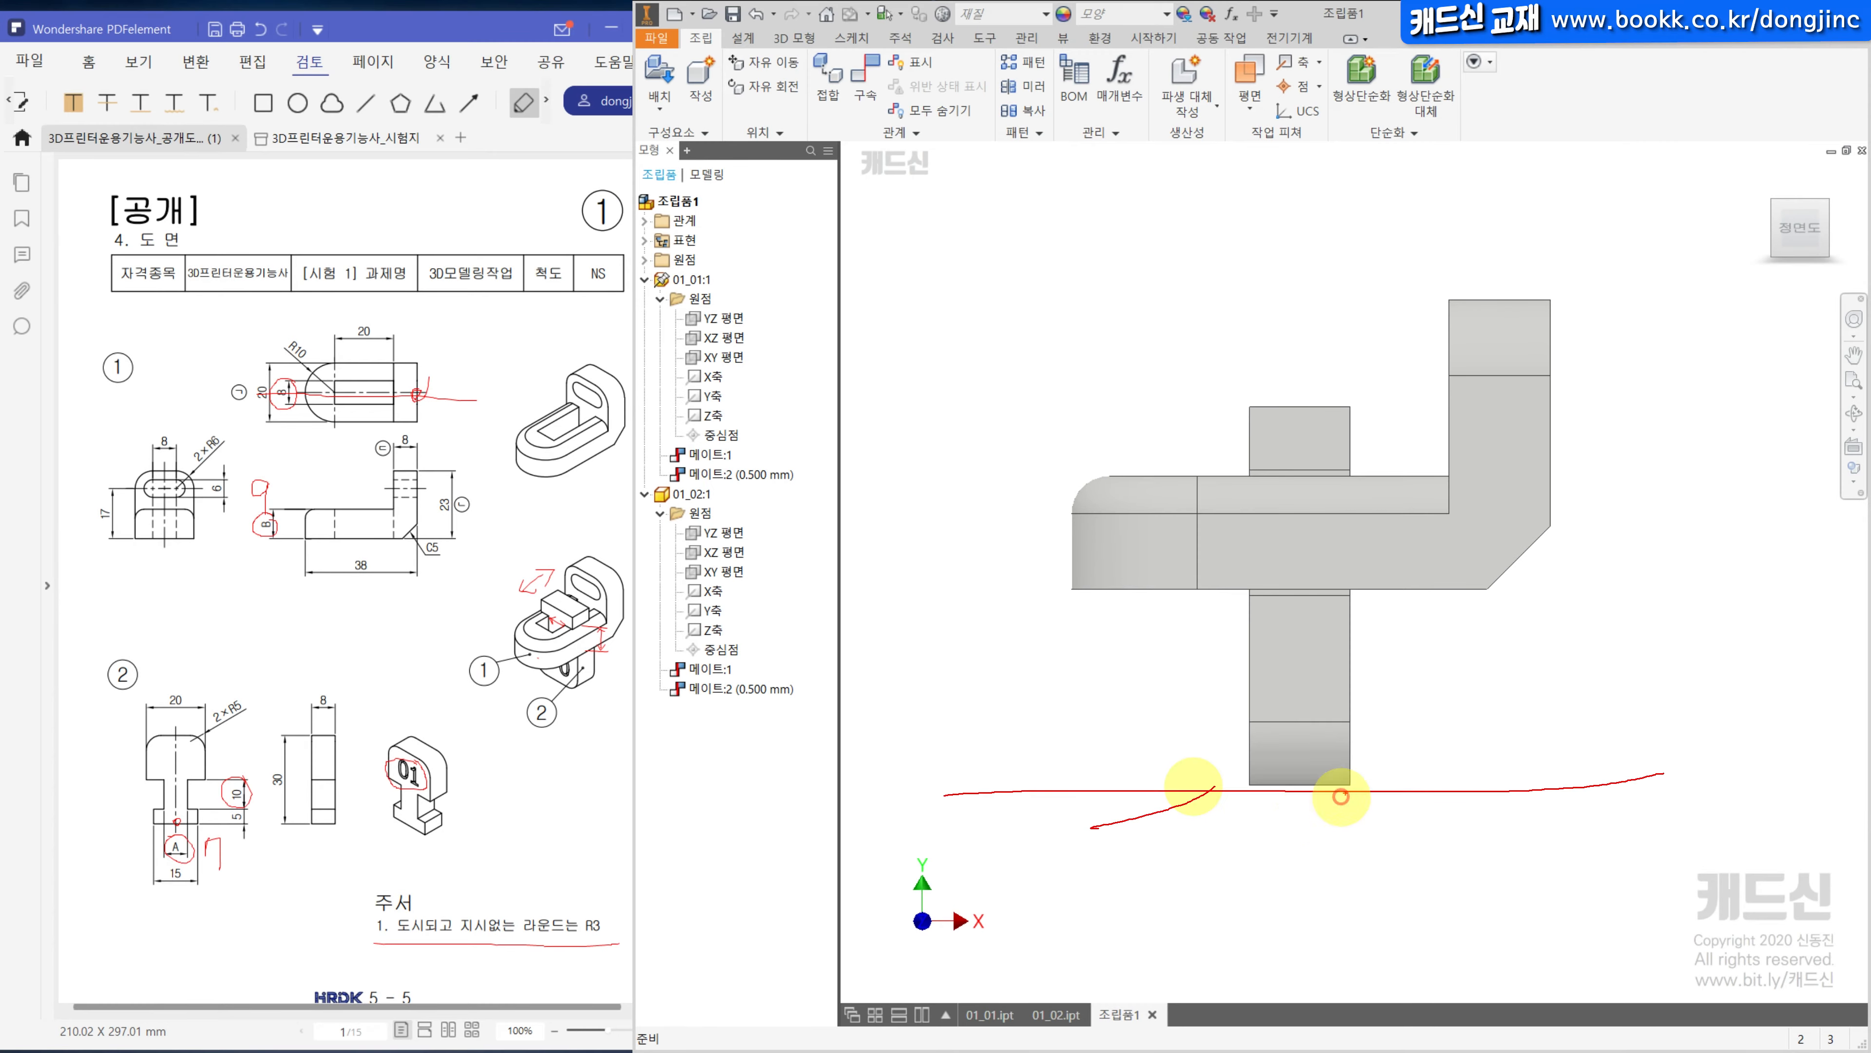
{"action": "mouse_move", "coordinate": [1267, 840]}
{"action": "left_mouse_down"}
{"action": "mouse_move", "coordinate": [1344, 792]}
{"action": "mouse_move", "coordinate": [1367, 849]}
{"action": "left_mouse_up"}
{"action": "left_click_drag", "start_coordinate": [1098, 609], "coordinate": [1098, 767]}
{"action": "left_click_drag", "start_coordinate": [1198, 598], "coordinate": [1225, 751]}
{"action": "left_click_drag", "start_coordinate": [1395, 590], "coordinate": [1421, 774]}
{"action": "left_click_drag", "start_coordinate": [1535, 594], "coordinate": [1550, 760]}
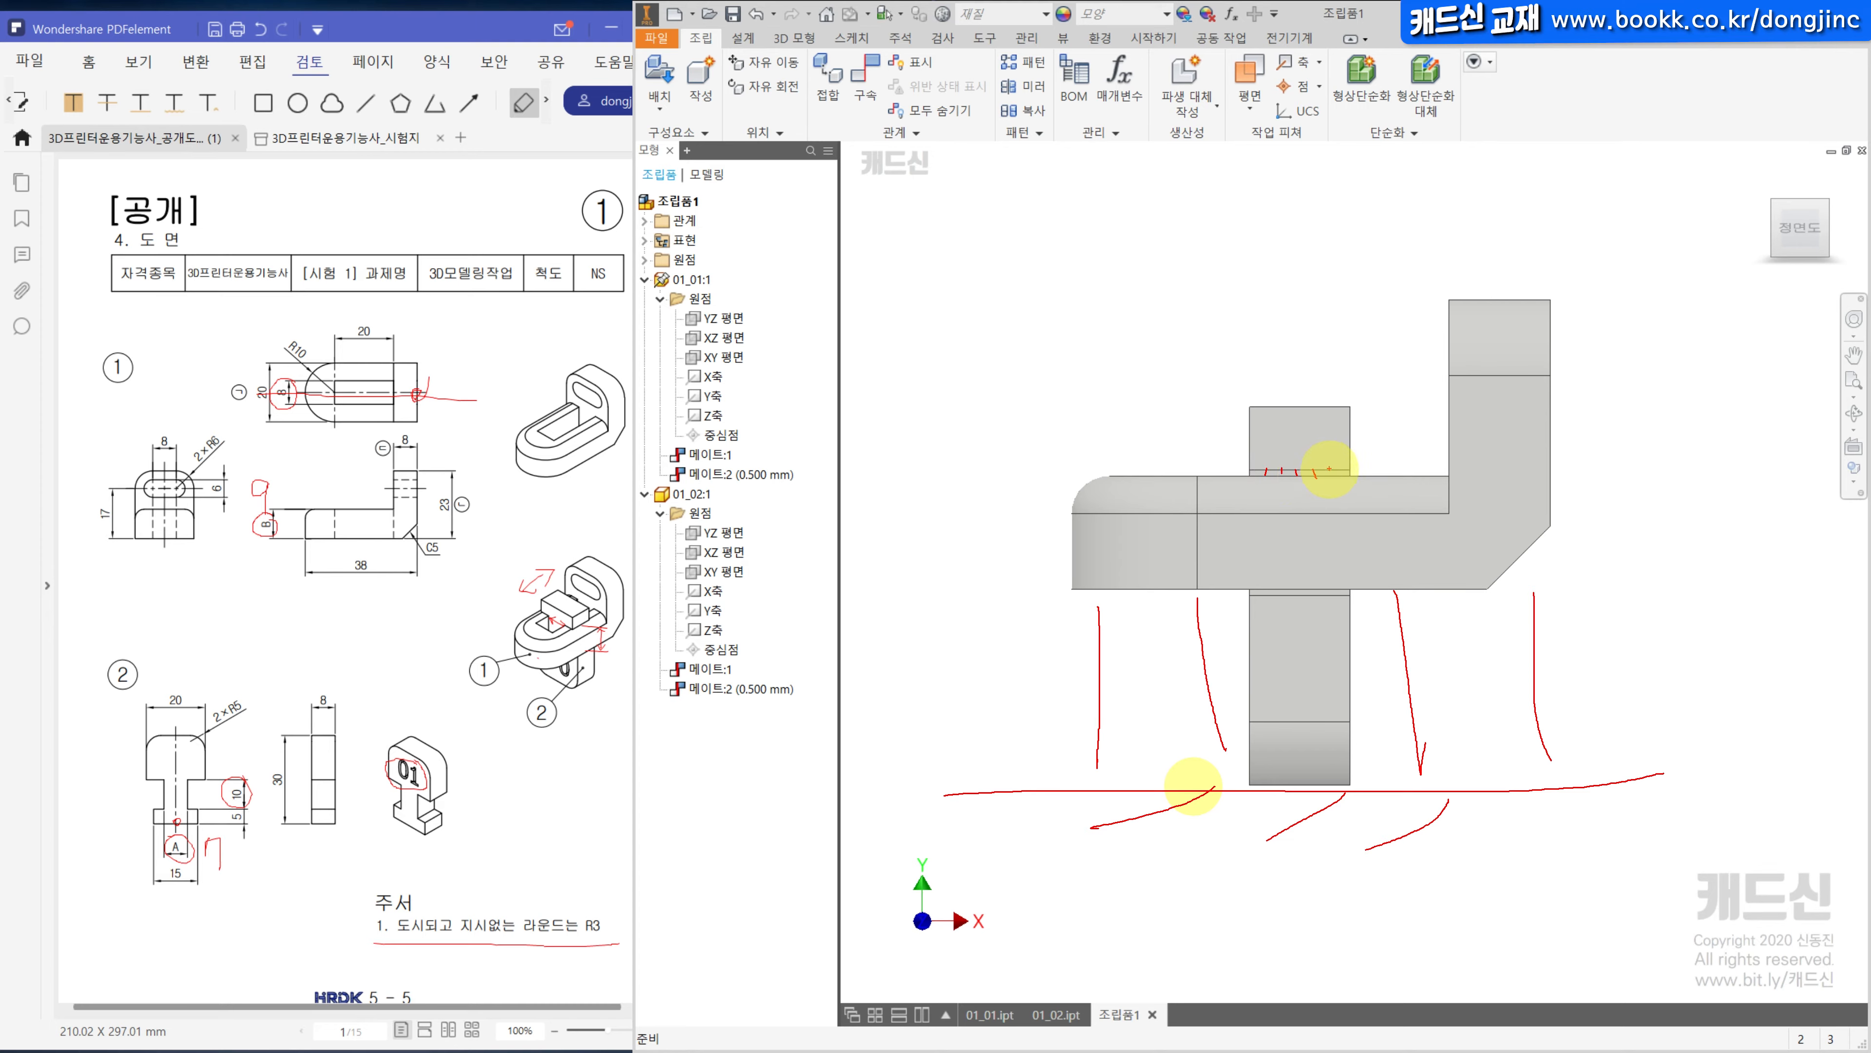
{"action": "left_click_drag", "start_coordinate": [1329, 469], "coordinate": [1330, 481]}
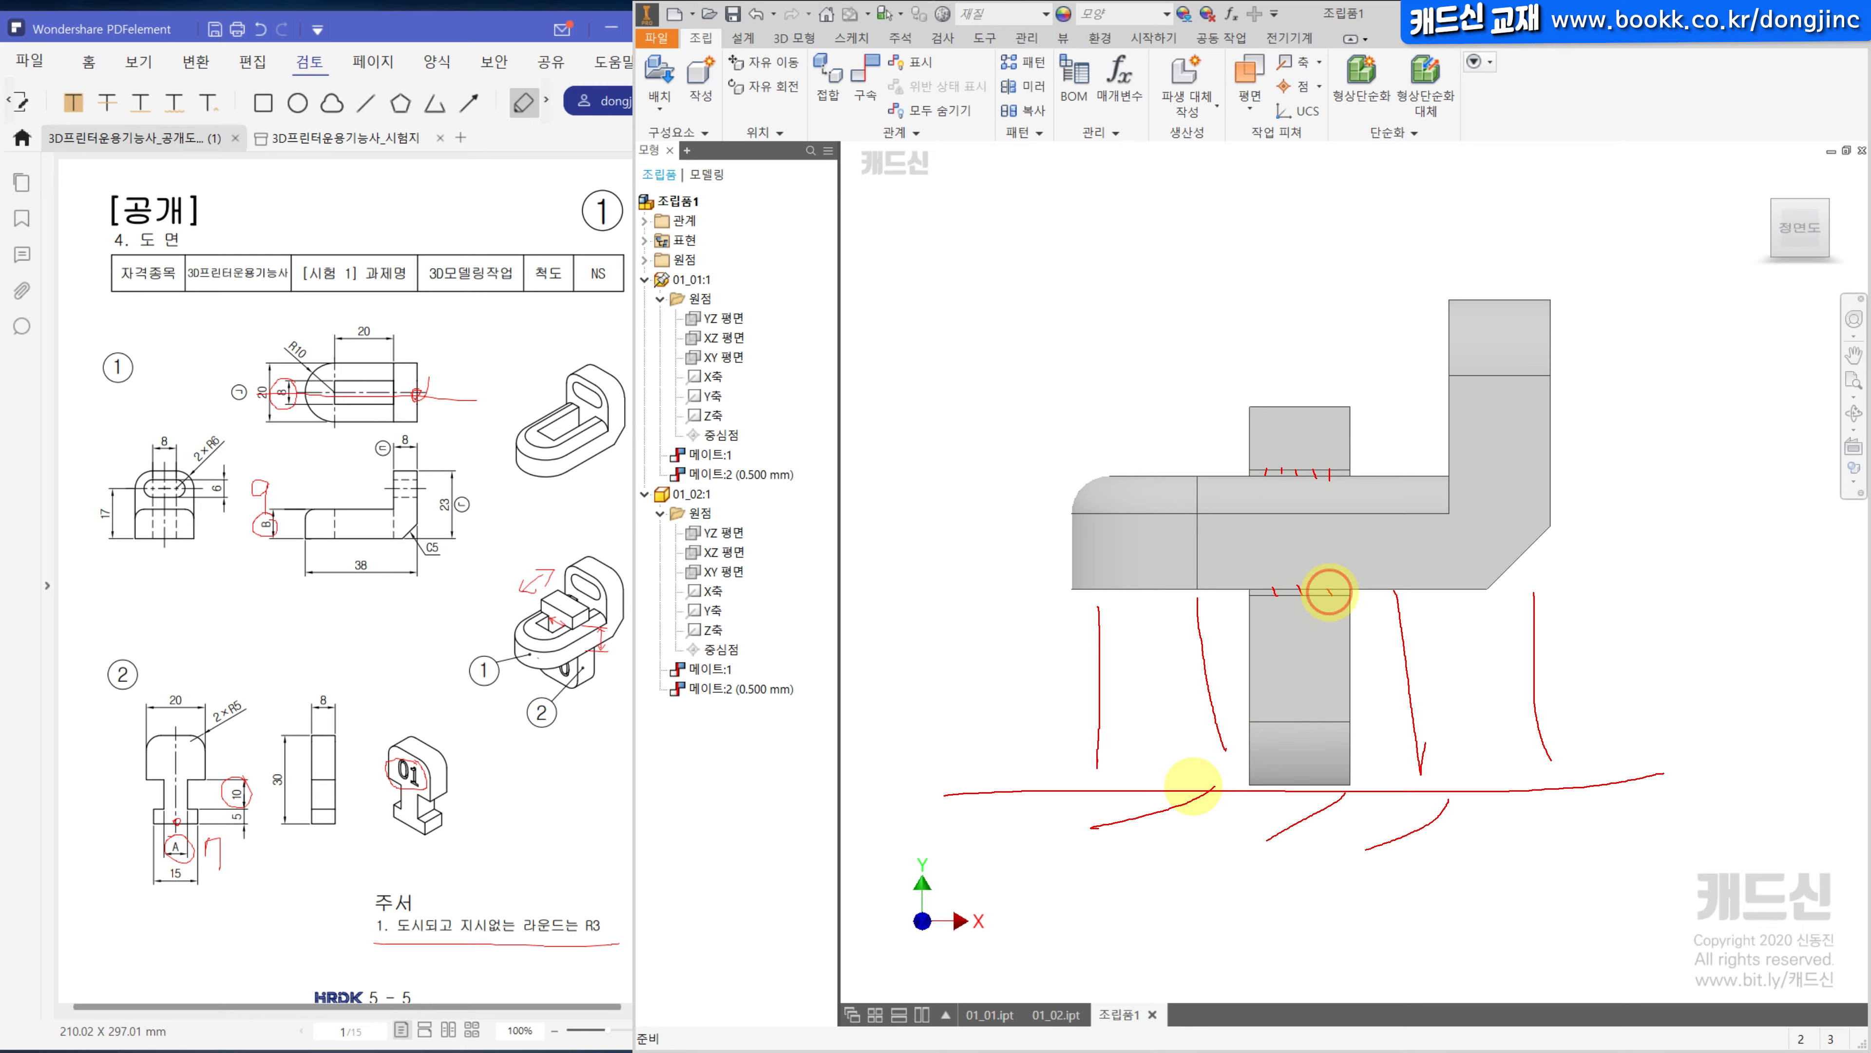
{"action": "mouse_move", "coordinate": [1366, 614]}
{"action": "left_mouse_down"}
{"action": "mouse_move", "coordinate": [1245, 451]}
{"action": "mouse_move", "coordinate": [1339, 605]}
{"action": "left_mouse_up"}
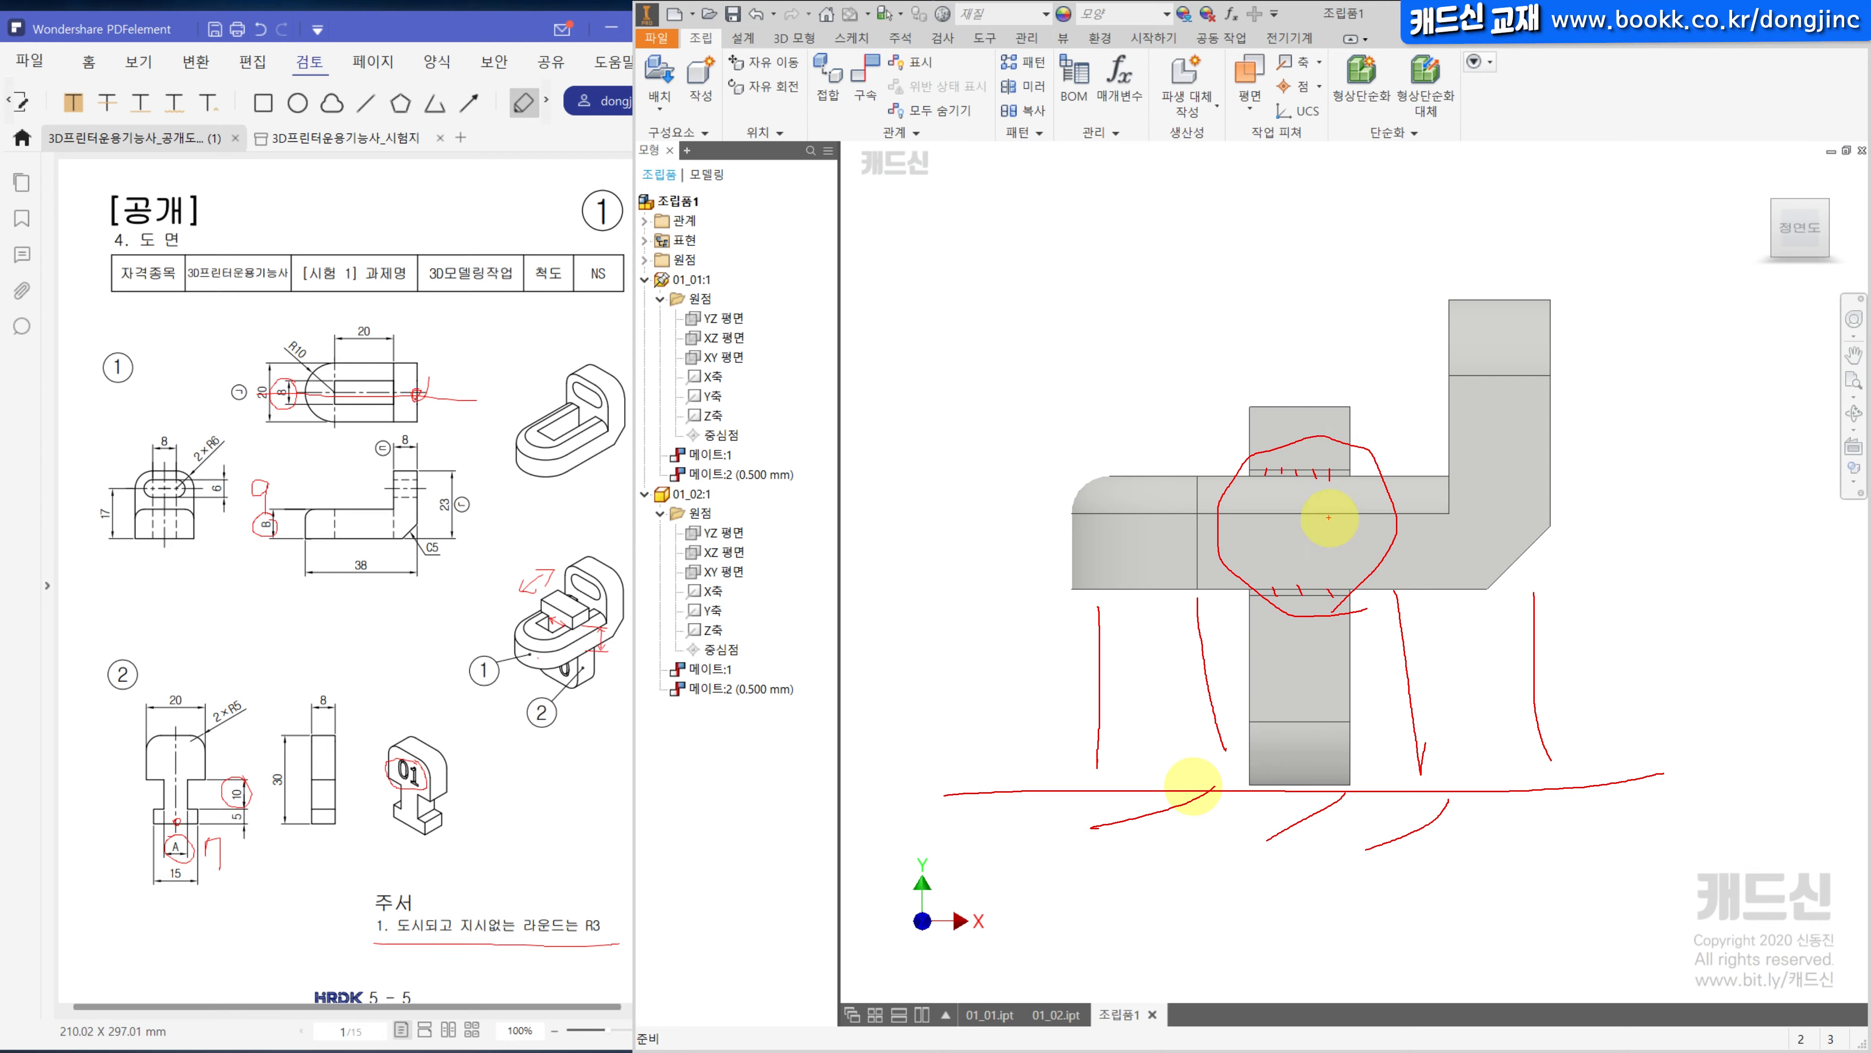
{"action": "mouse_move", "coordinate": [1328, 419]}
{"action": "left_mouse_down"}
{"action": "mouse_move", "coordinate": [1276, 419]}
{"action": "mouse_move", "coordinate": [1393, 422]}
{"action": "left_mouse_up"}
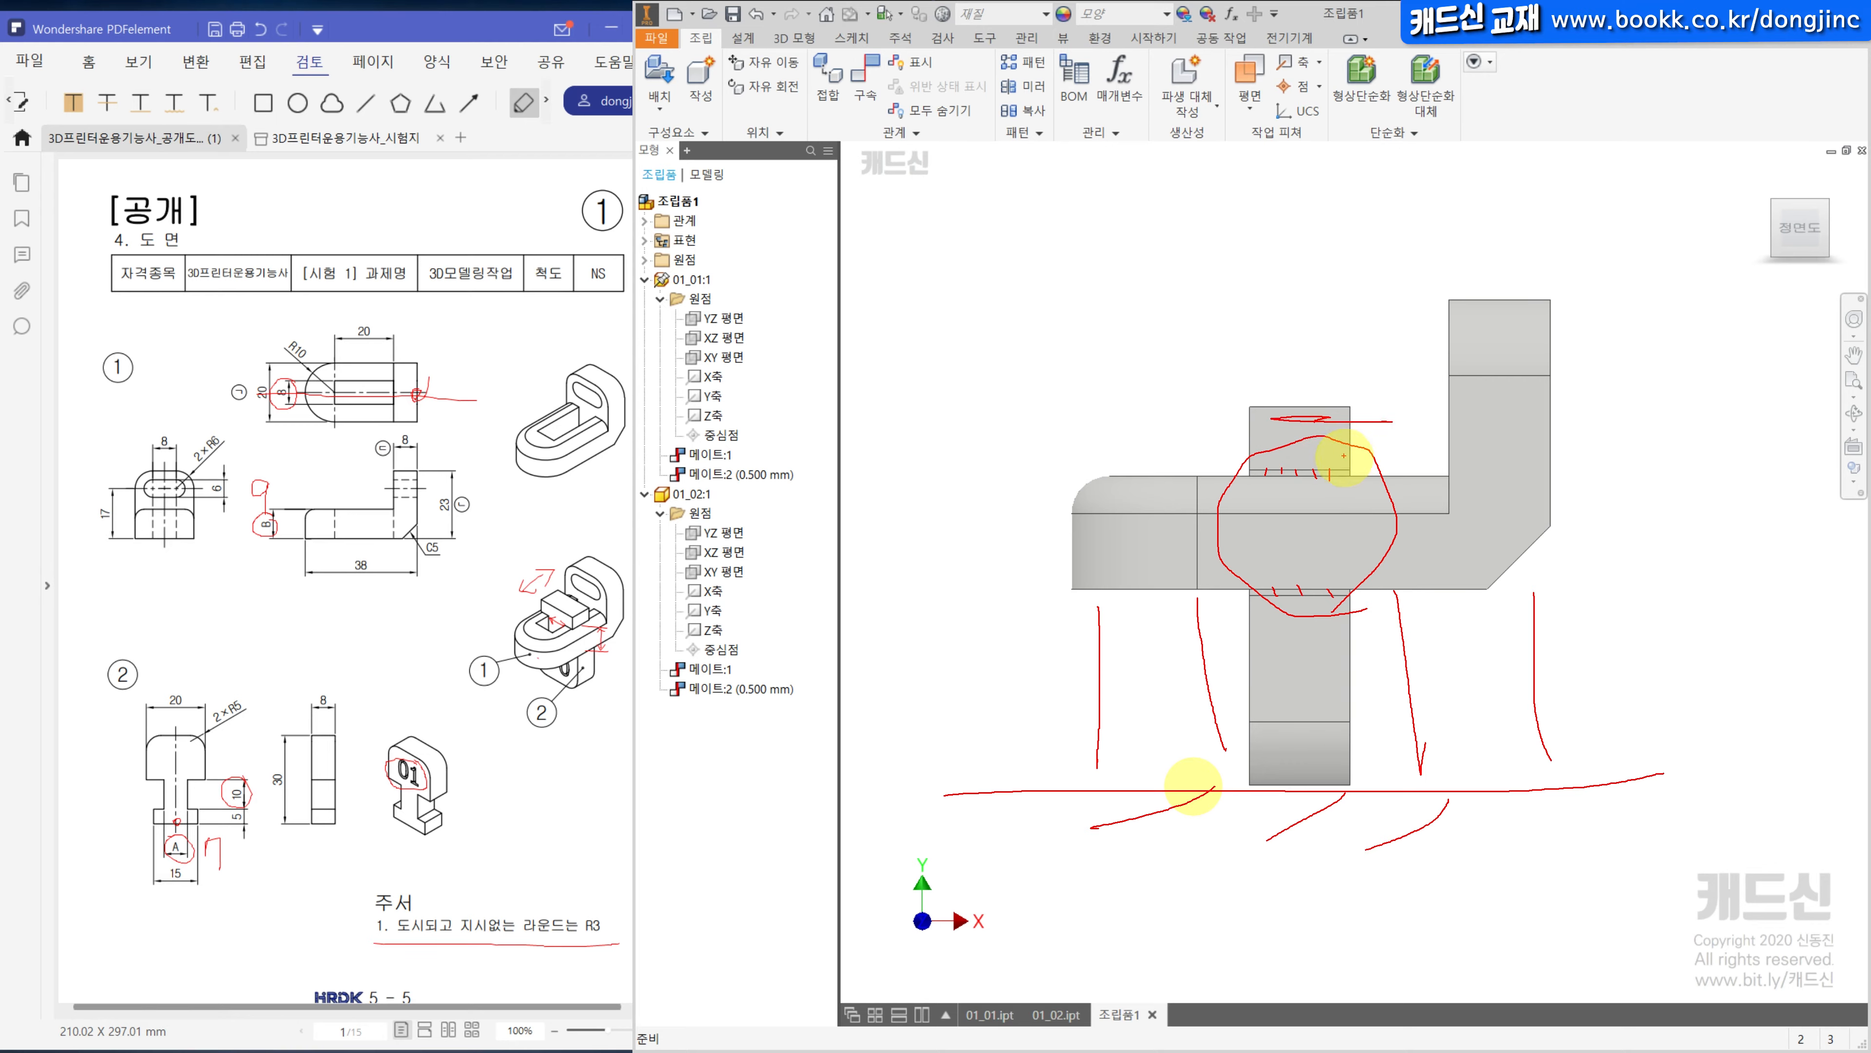
{"action": "key", "text": "Escape"}
{"action": "middle_click", "coordinate": [1742, 463]}
{"action": "middle_click", "coordinate": [1742, 464]}
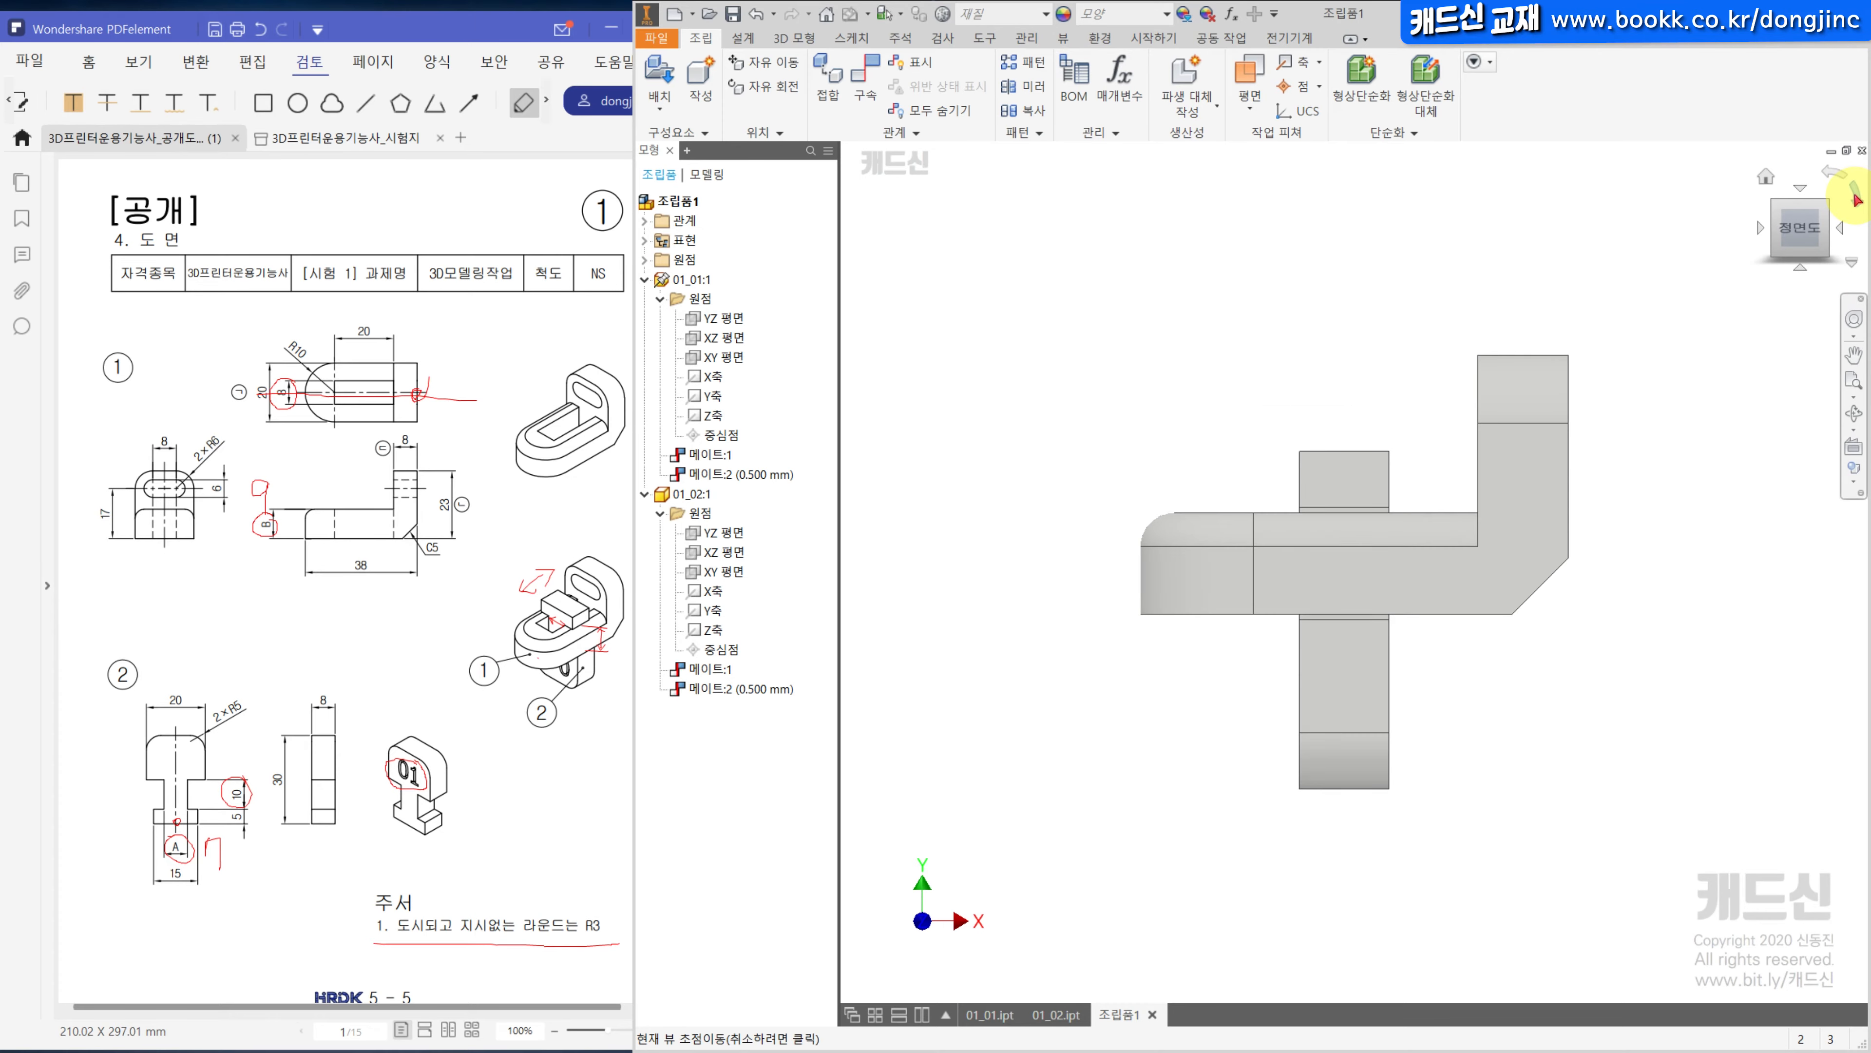
Examine the assembly in the rotated front view, from above and from below, checking the clearance around 01_02 in the slot.
{"action": "left_click", "coordinate": [1852, 193]}
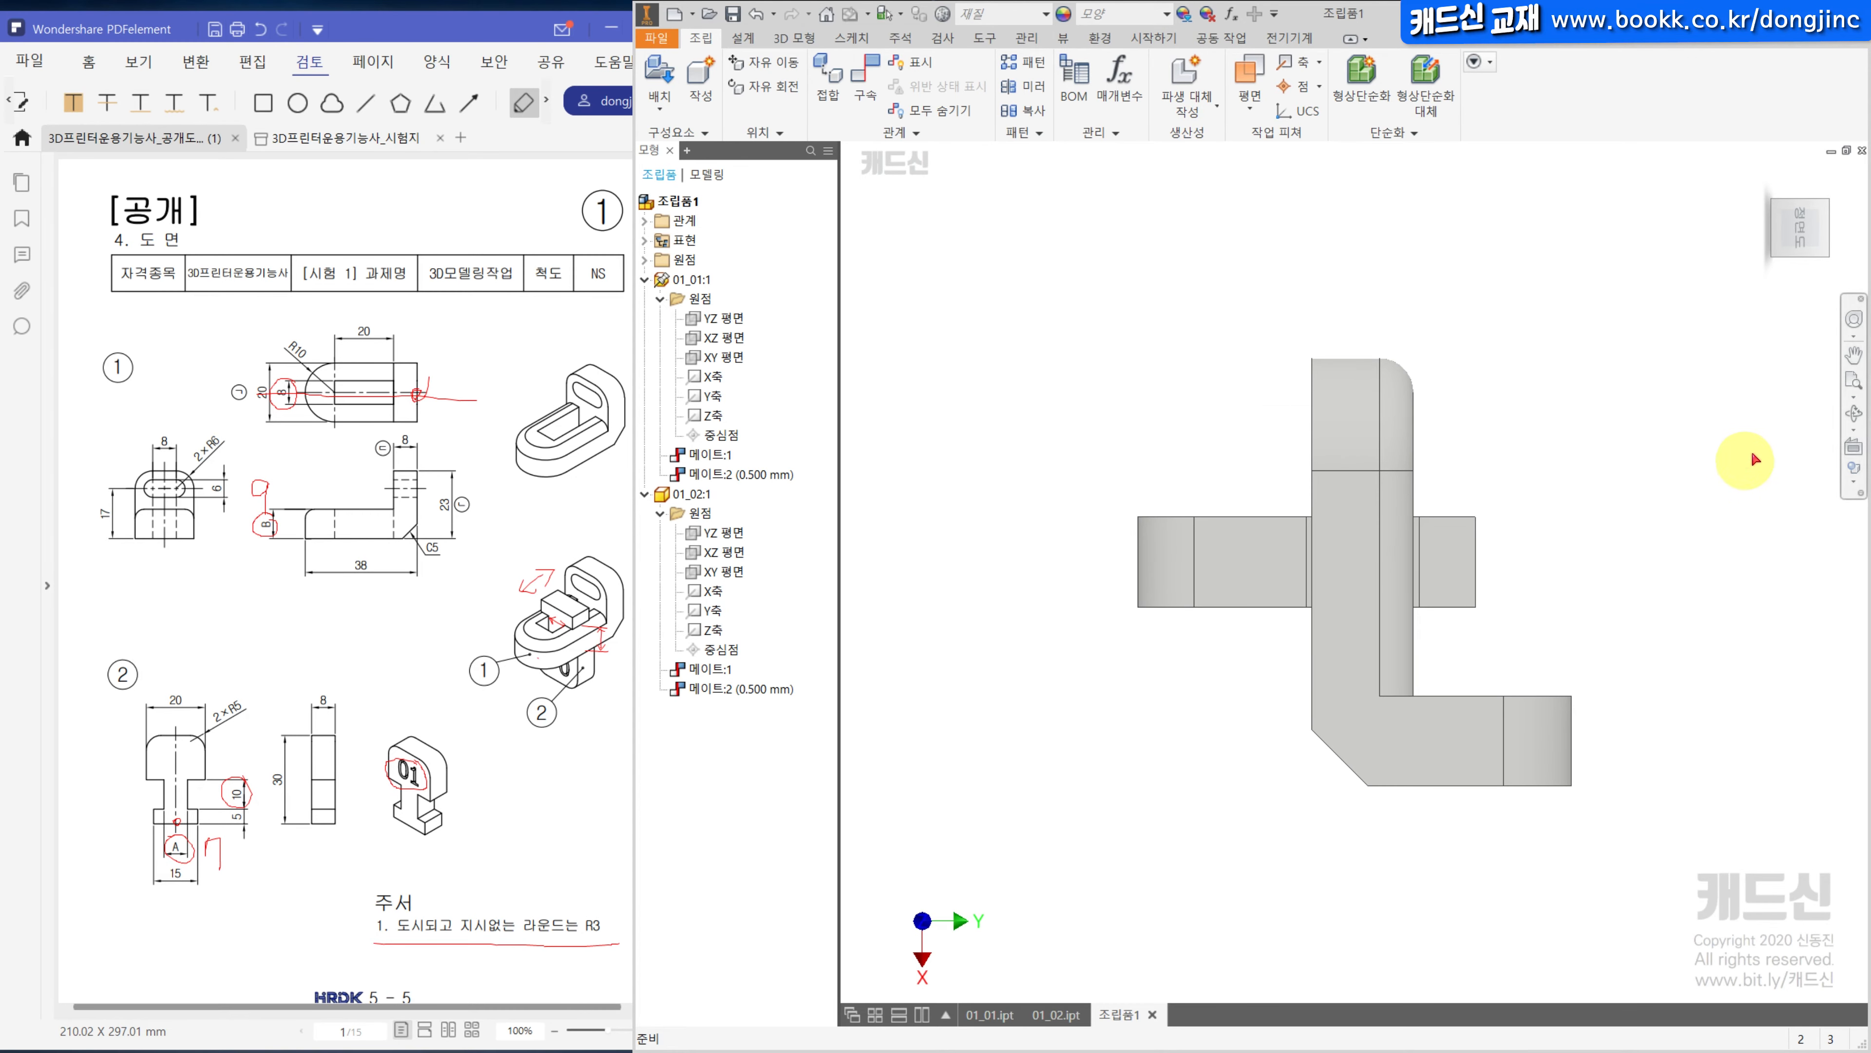
{"action": "left_click_drag", "start_coordinate": [1153, 610], "coordinate": [1157, 764]}
{"action": "left_click_drag", "start_coordinate": [1189, 612], "coordinate": [1207, 745]}
{"action": "left_click_drag", "start_coordinate": [1252, 612], "coordinate": [1272, 787]}
{"action": "left_click_drag", "start_coordinate": [1299, 631], "coordinate": [1300, 729]}
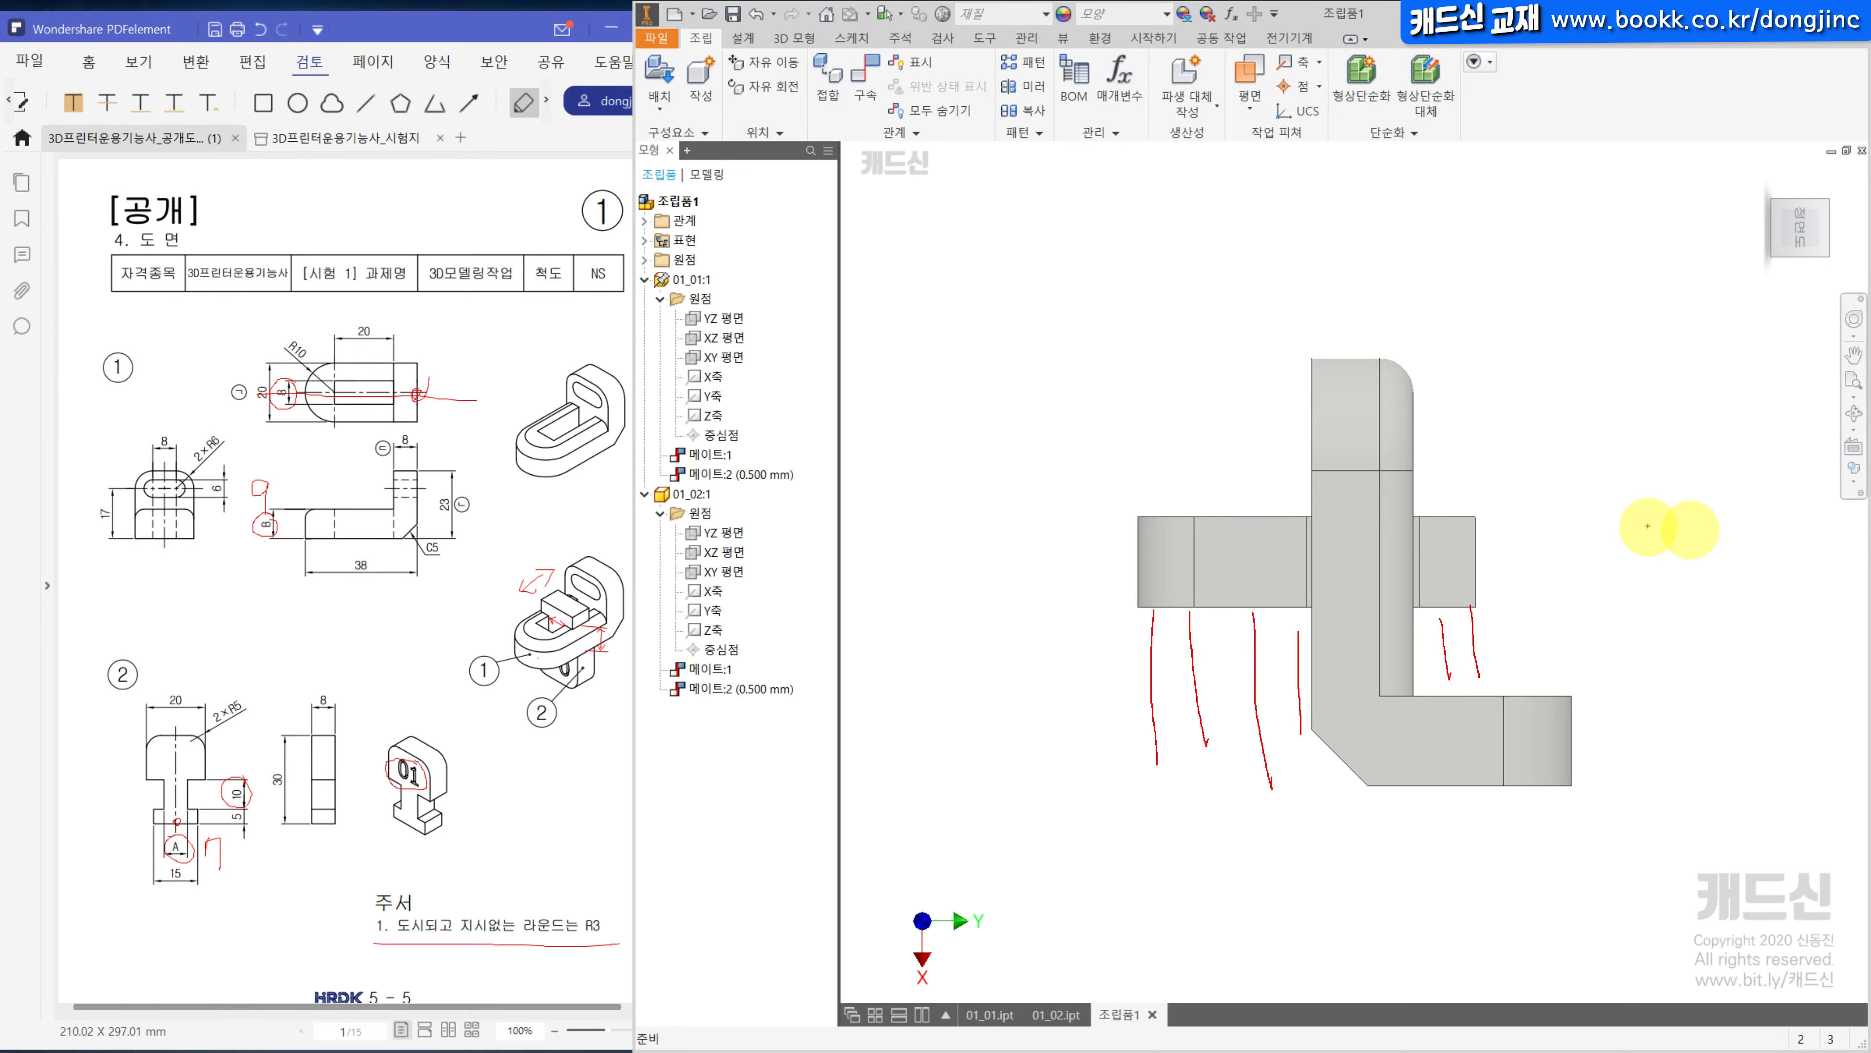
{"action": "left_click", "coordinate": [1838, 228]}
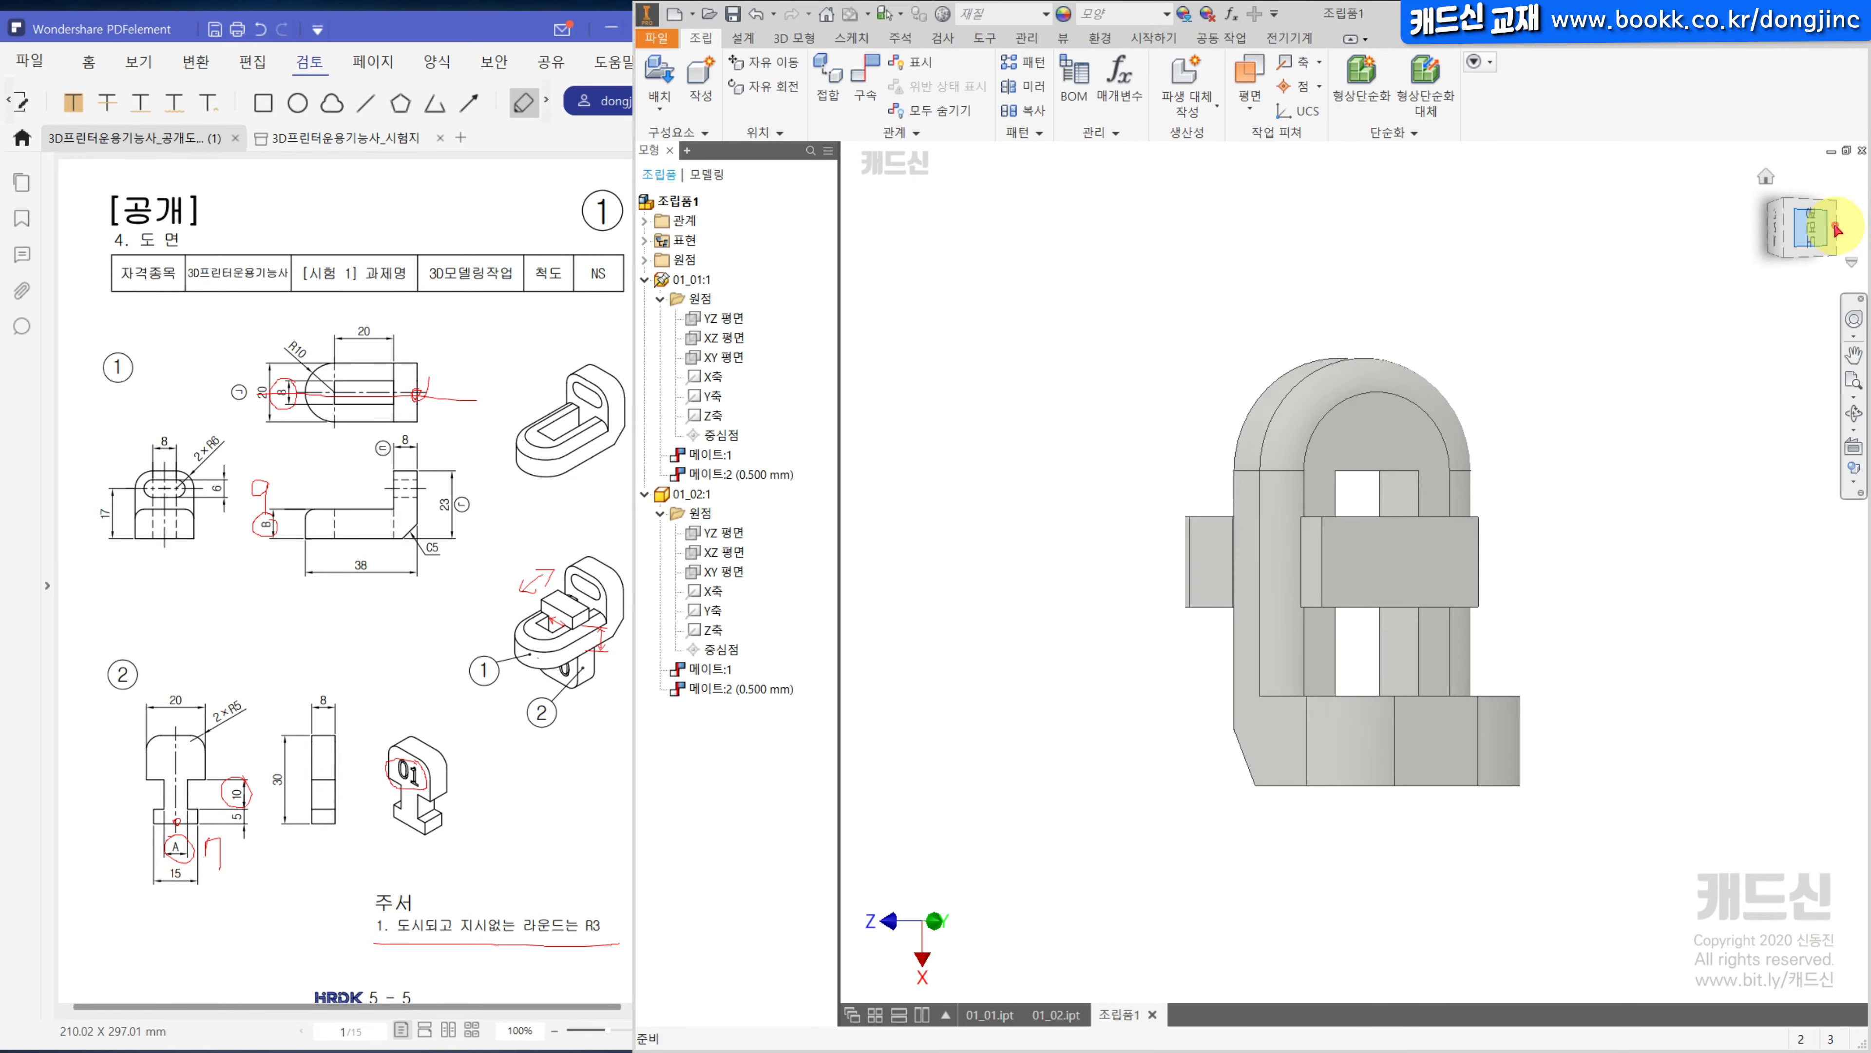
{"action": "left_click_drag", "start_coordinate": [1782, 229], "coordinate": [1522, 402]}
{"action": "left_click", "coordinate": [1799, 229]}
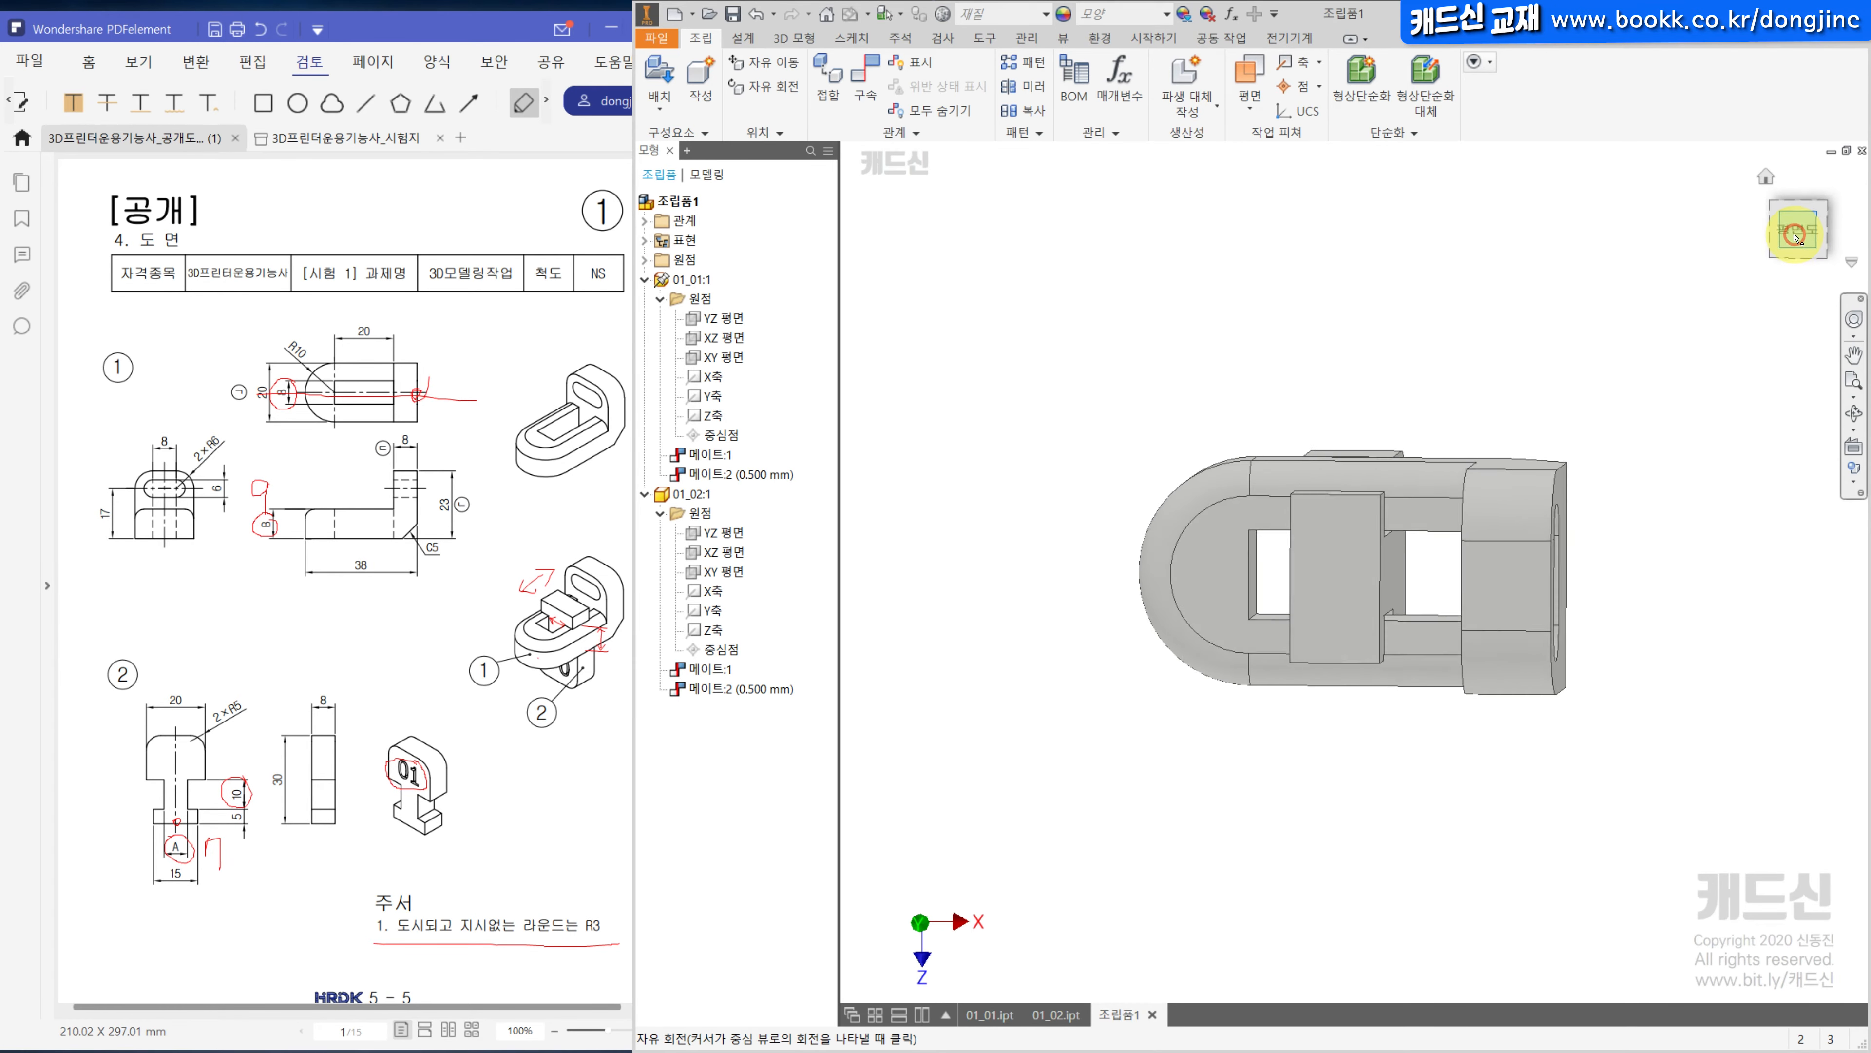
{"action": "middle_click_drag", "start_coordinate": [1357, 576], "coordinate": [1397, 574], "text": "shift"}
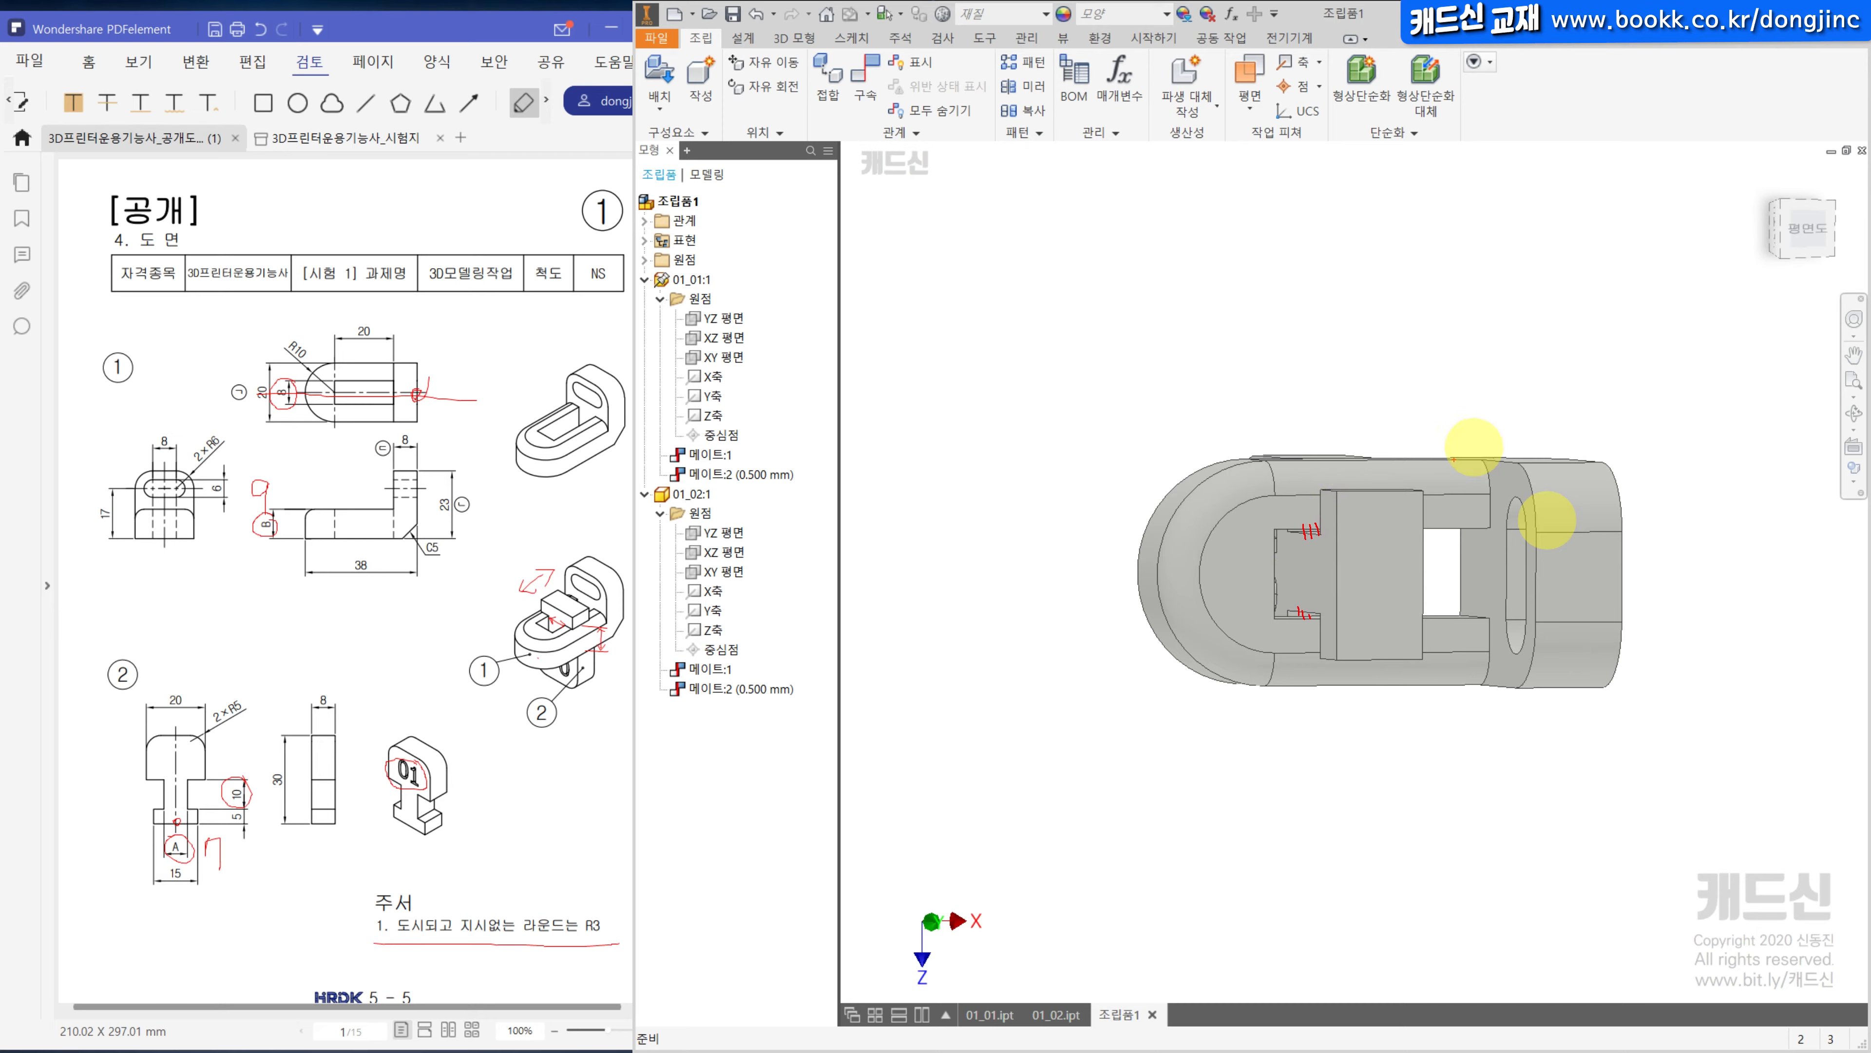
{"action": "key", "text": "Escape"}
{"action": "middle_click_drag", "start_coordinate": [1452, 461], "coordinate": [1661, 449], "text": "shift"}
{"action": "left_click", "coordinate": [1792, 243]}
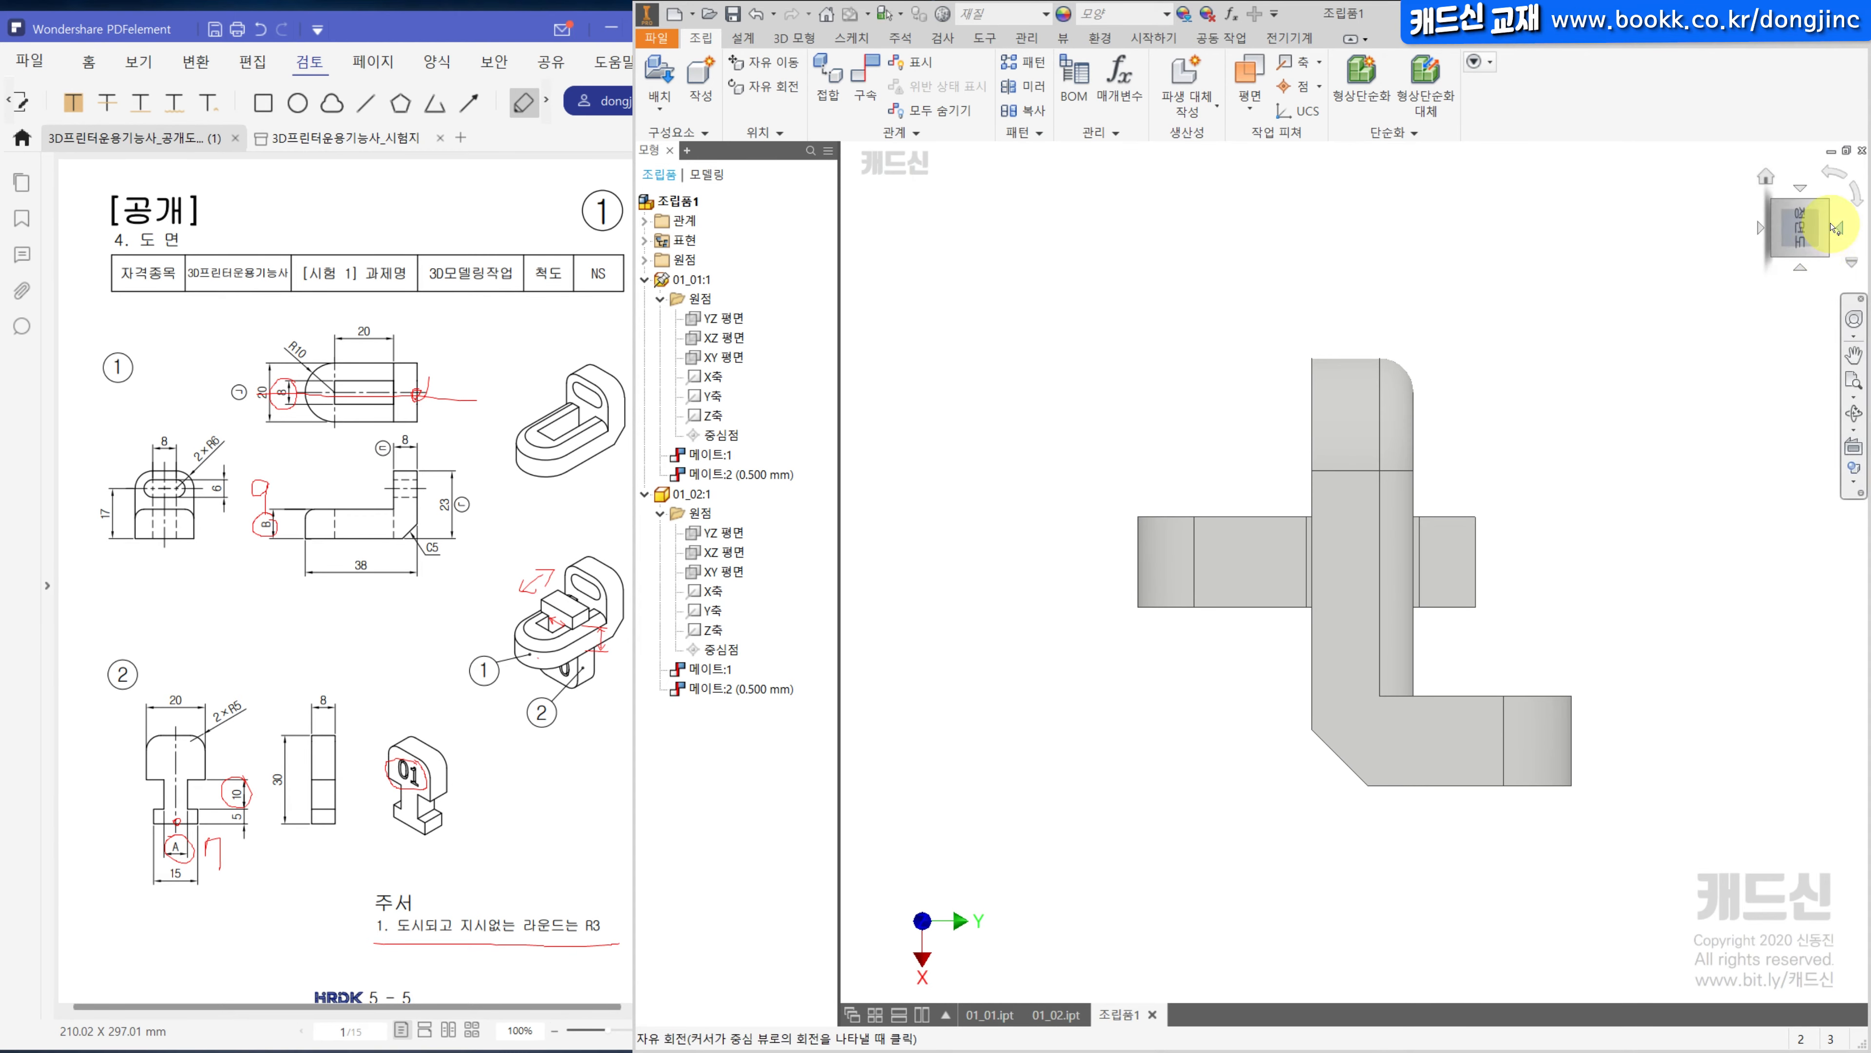
{"action": "left_click", "coordinate": [1845, 227]}
Slide 01_02 along the slot of 01_01 to about the middle of its travel and return to the isometric view.
{"action": "mouse_move", "coordinate": [1438, 586]}
{"action": "left_mouse_down"}
{"action": "mouse_move", "coordinate": [1403, 598]}
{"action": "mouse_move", "coordinate": [1408, 633]}
{"action": "mouse_move", "coordinate": [1408, 530]}
{"action": "mouse_move", "coordinate": [1415, 636]}
{"action": "mouse_move", "coordinate": [1404, 590]}
{"action": "mouse_move", "coordinate": [1410, 626]}
{"action": "mouse_move", "coordinate": [1306, 675]}
{"action": "left_mouse_up"}
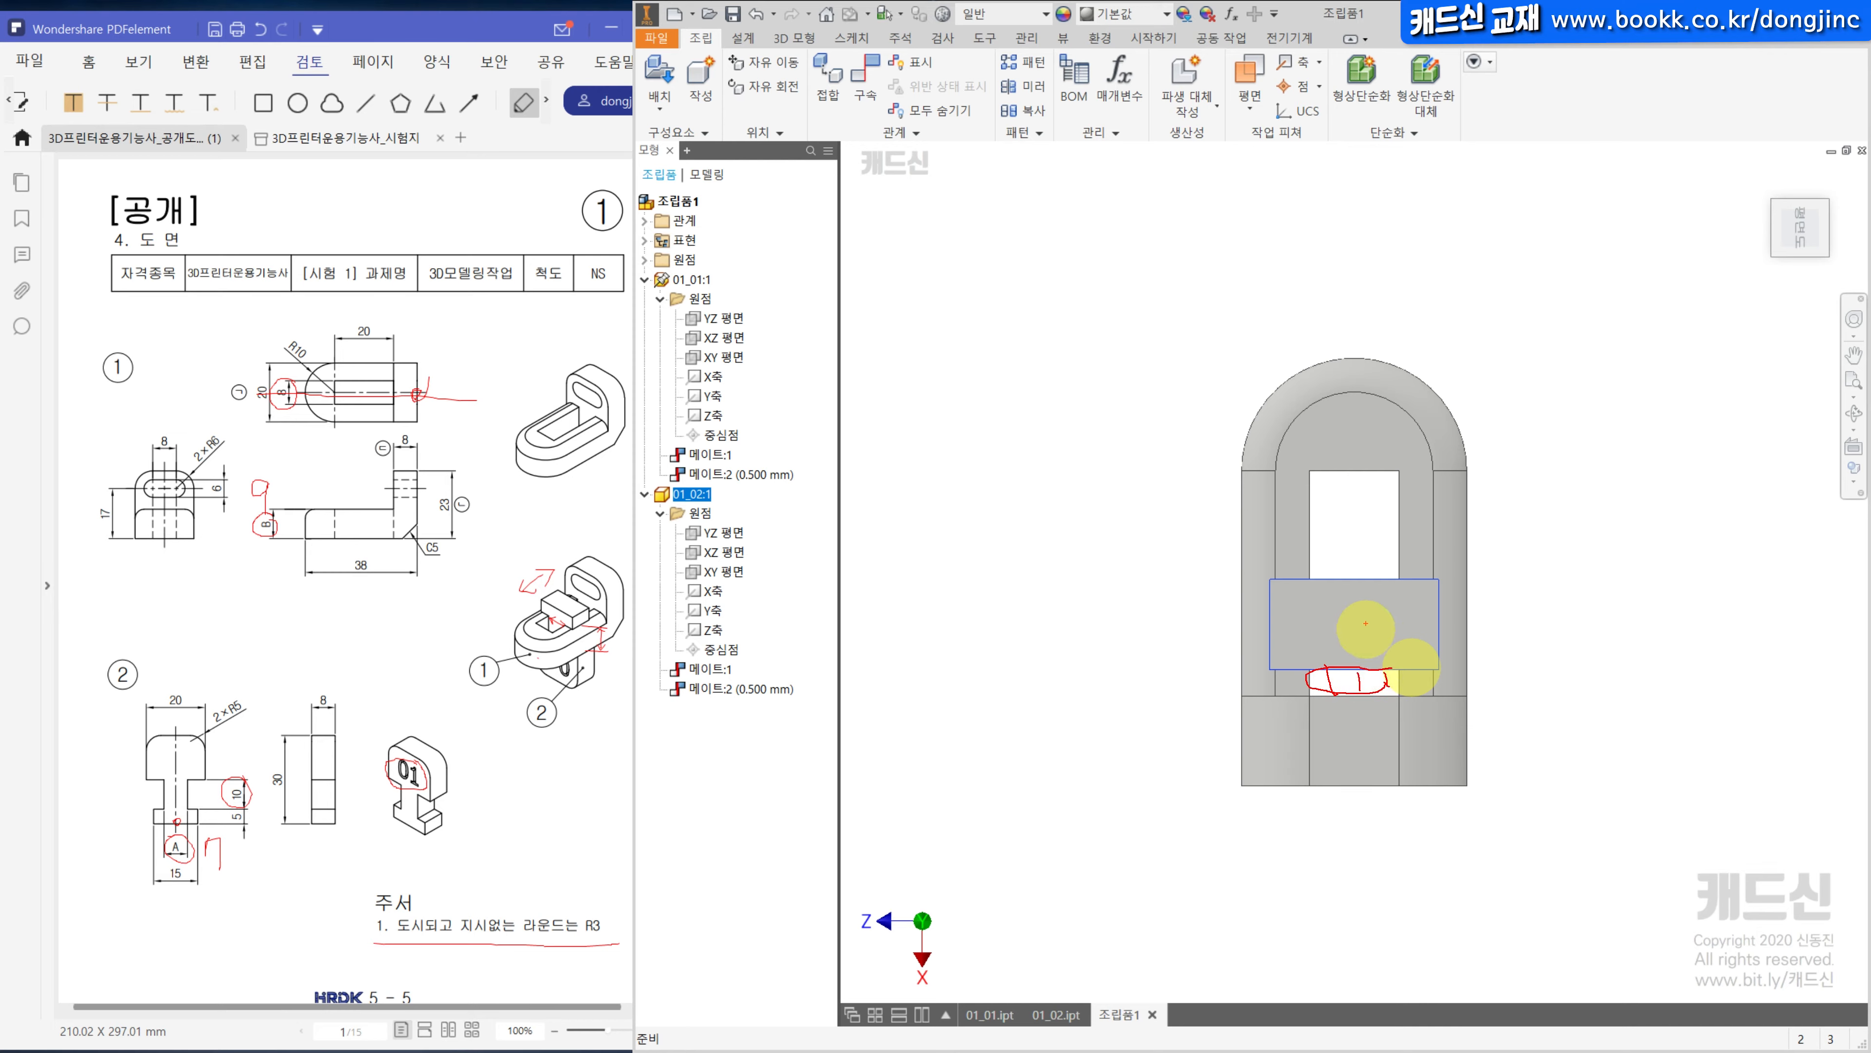
{"action": "key", "text": "Escape"}
{"action": "left_click_drag", "start_coordinate": [1381, 629], "coordinate": [1373, 584]}
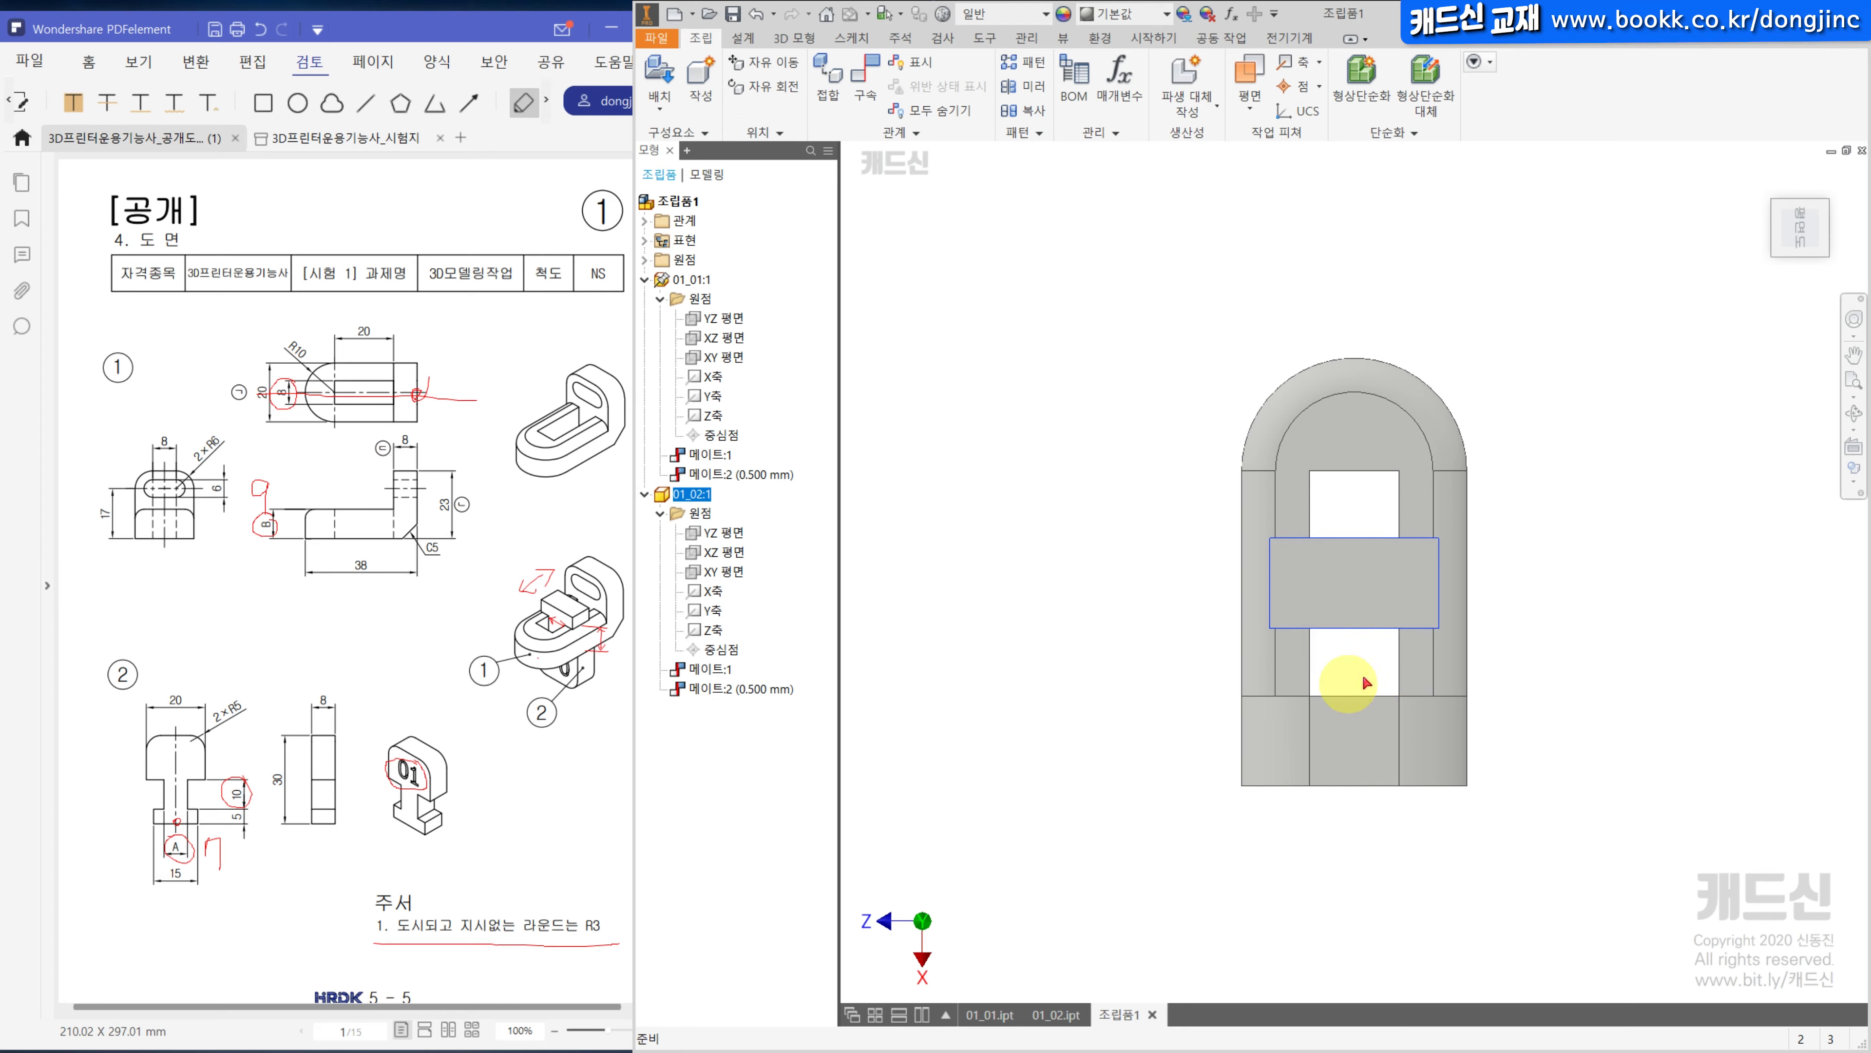
{"action": "middle_click_drag", "start_coordinate": [1008, 706], "coordinate": [1203, 387], "text": "shift"}
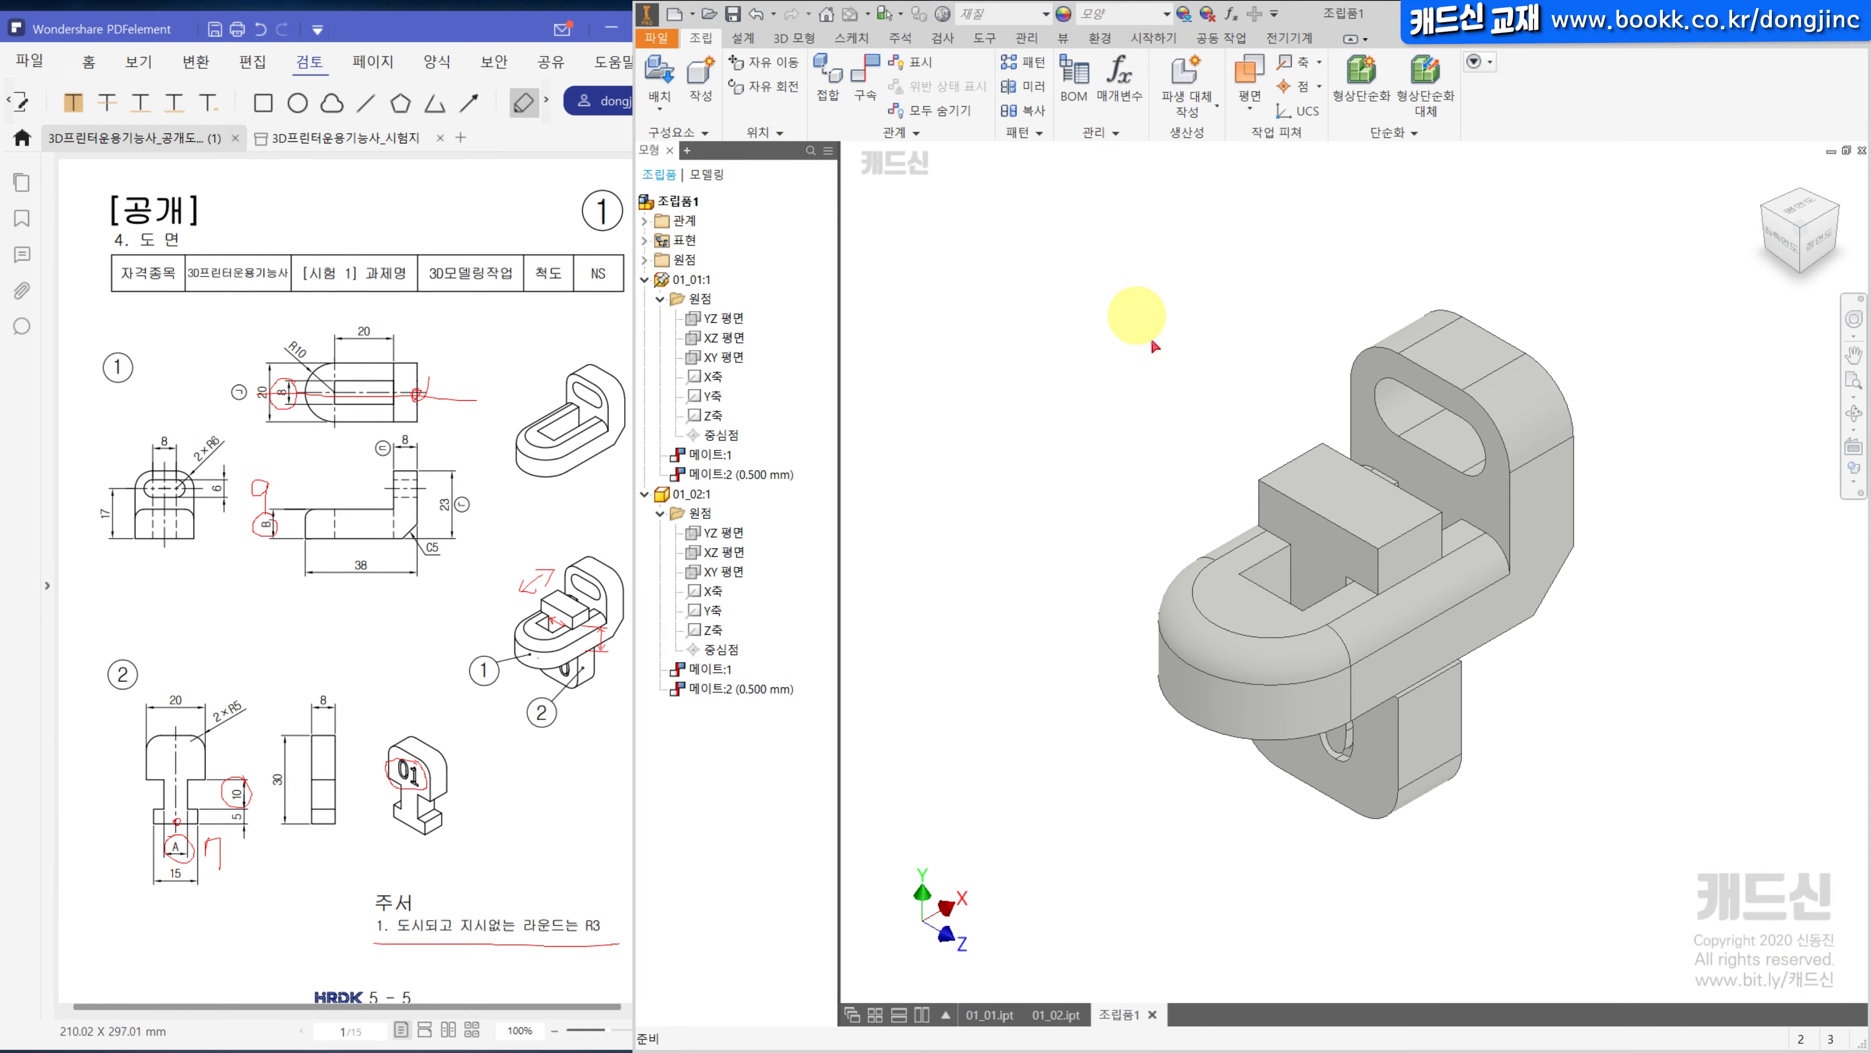
Save the assembly as 01_03 in the 공개도면01 folder, consulting the submission file list in the exam PDF (시험지).
{"action": "key", "text": "ctrl+s"}
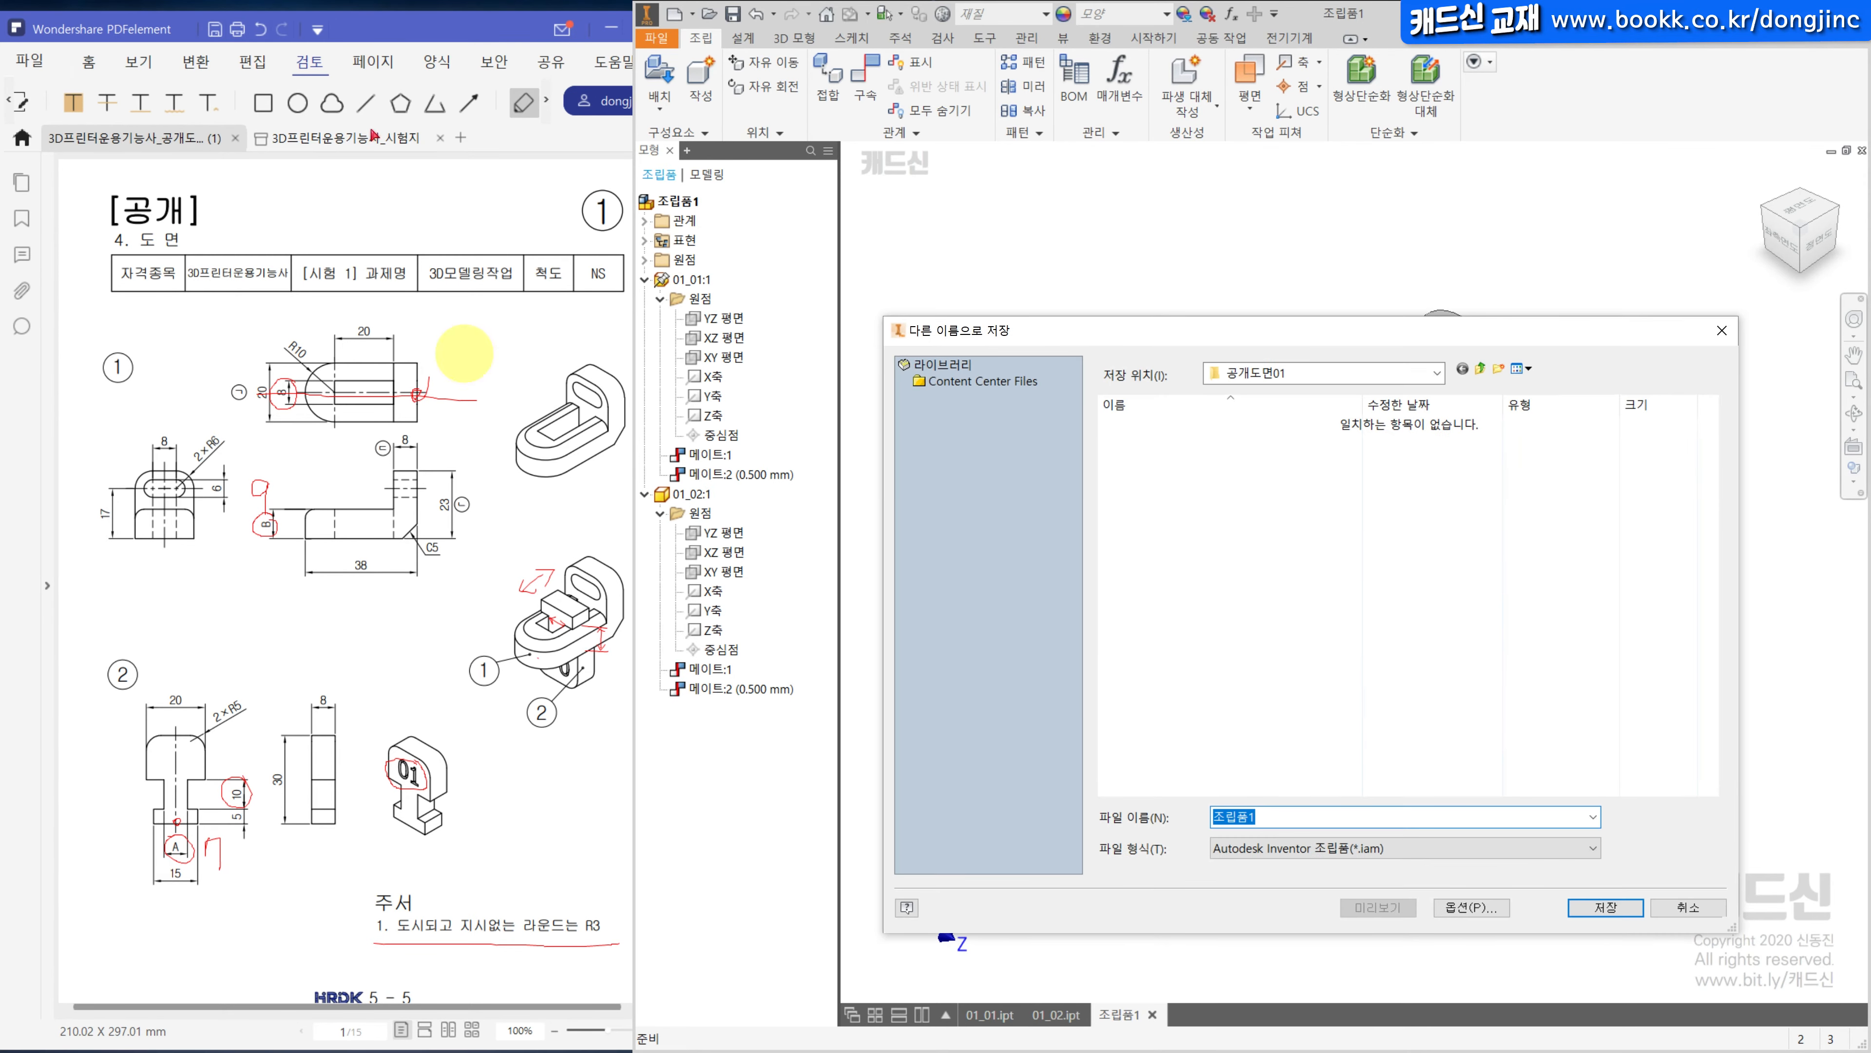
{"action": "left_click", "coordinate": [346, 138]}
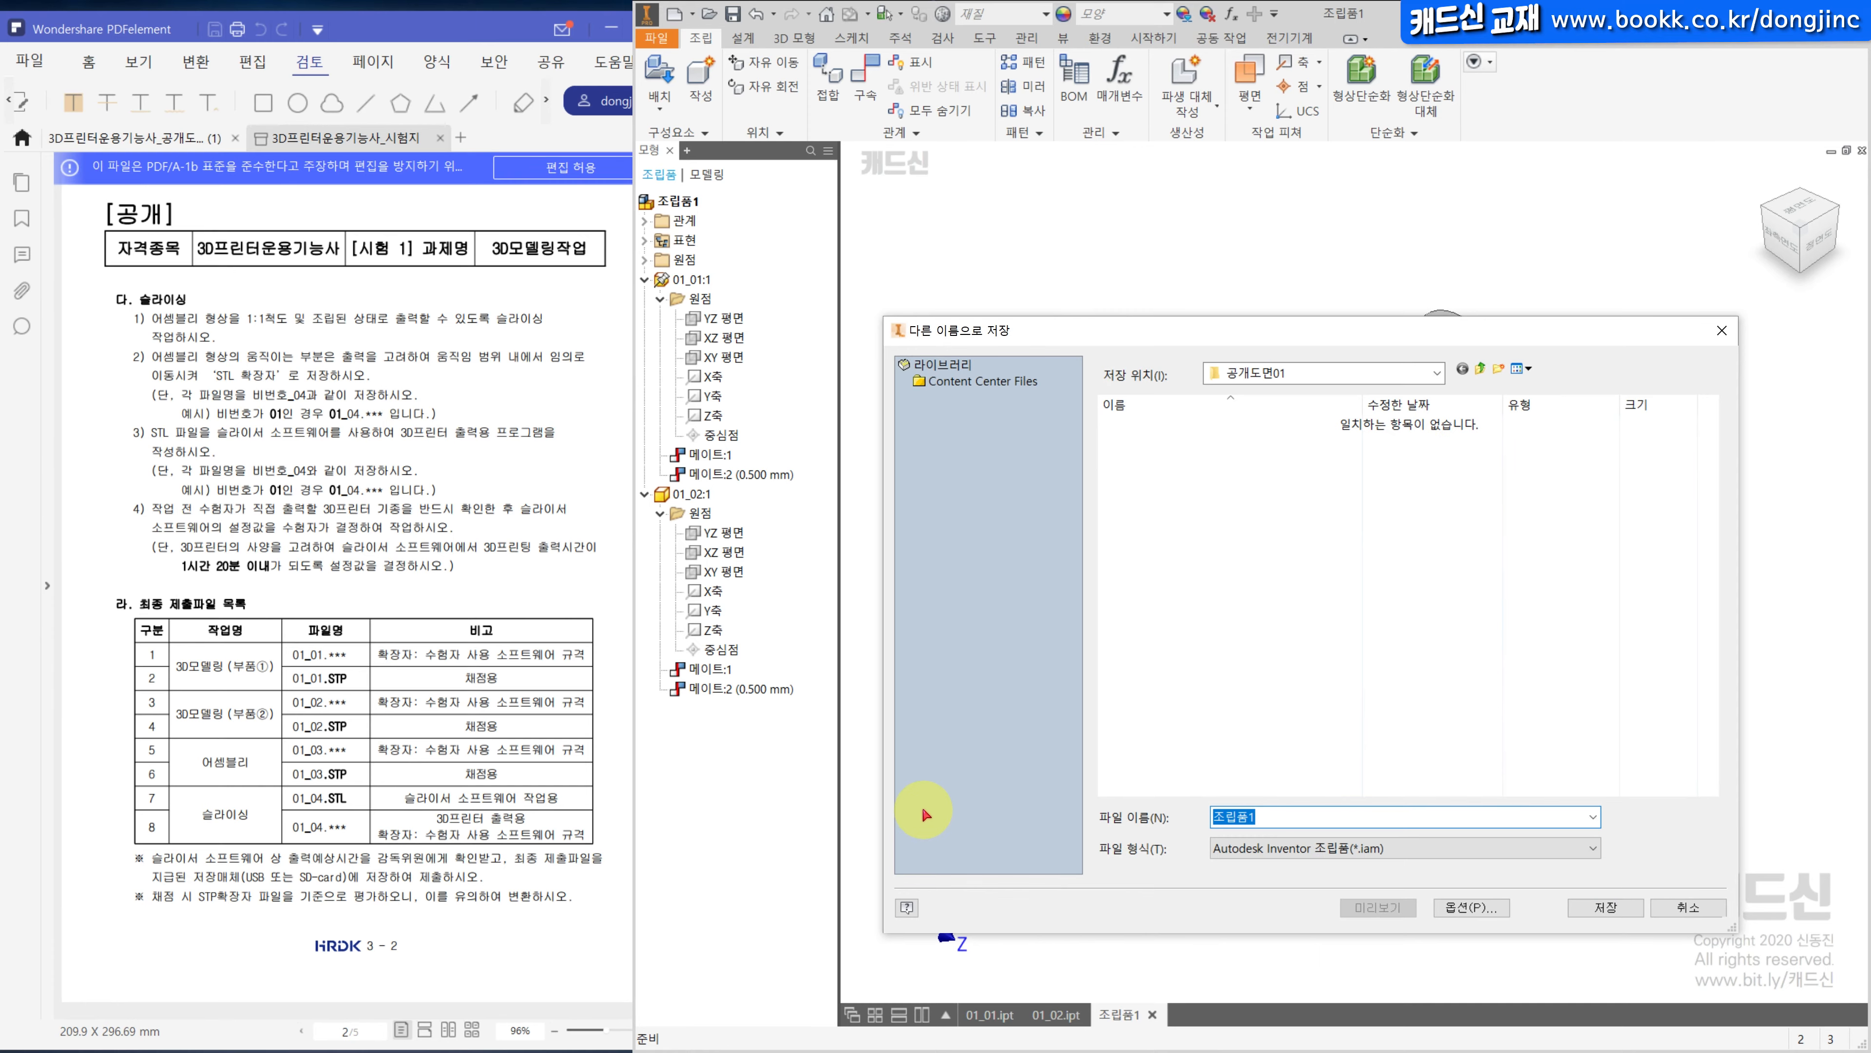
{"action": "type", "text": "01"}
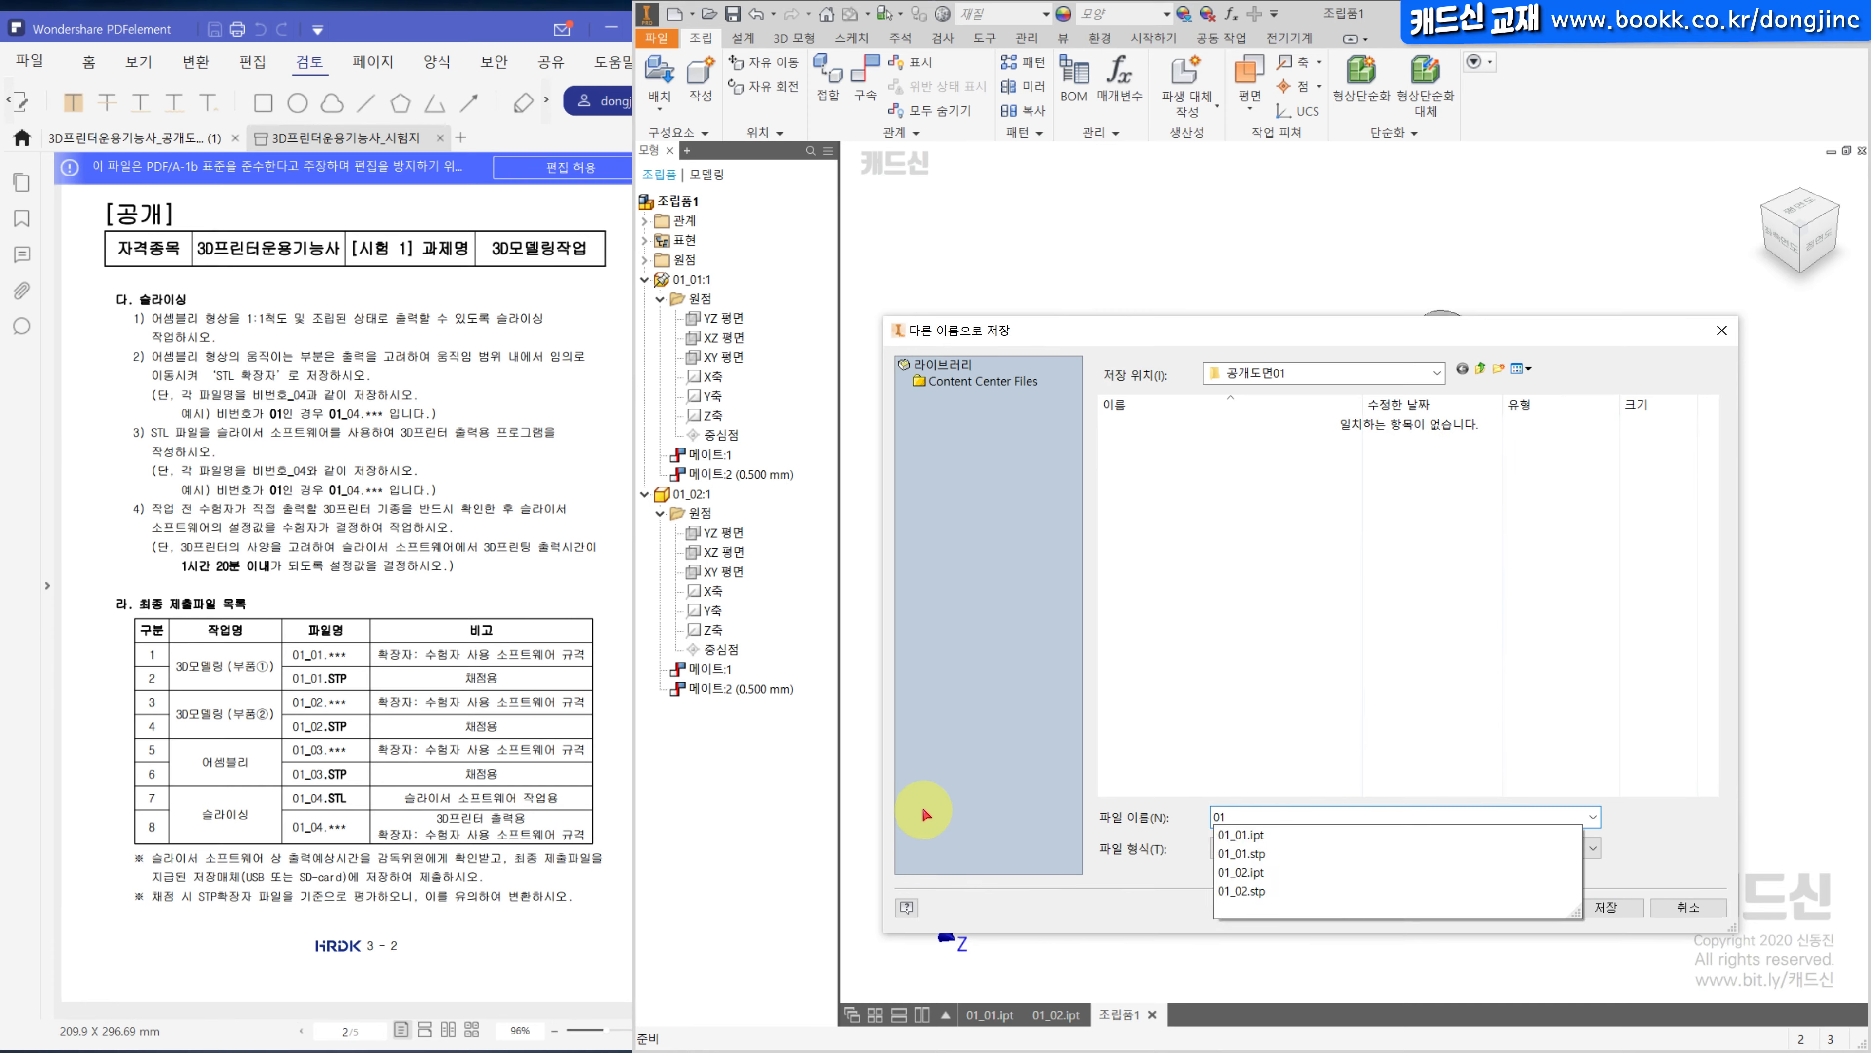
{"action": "type", "text": "_03"}
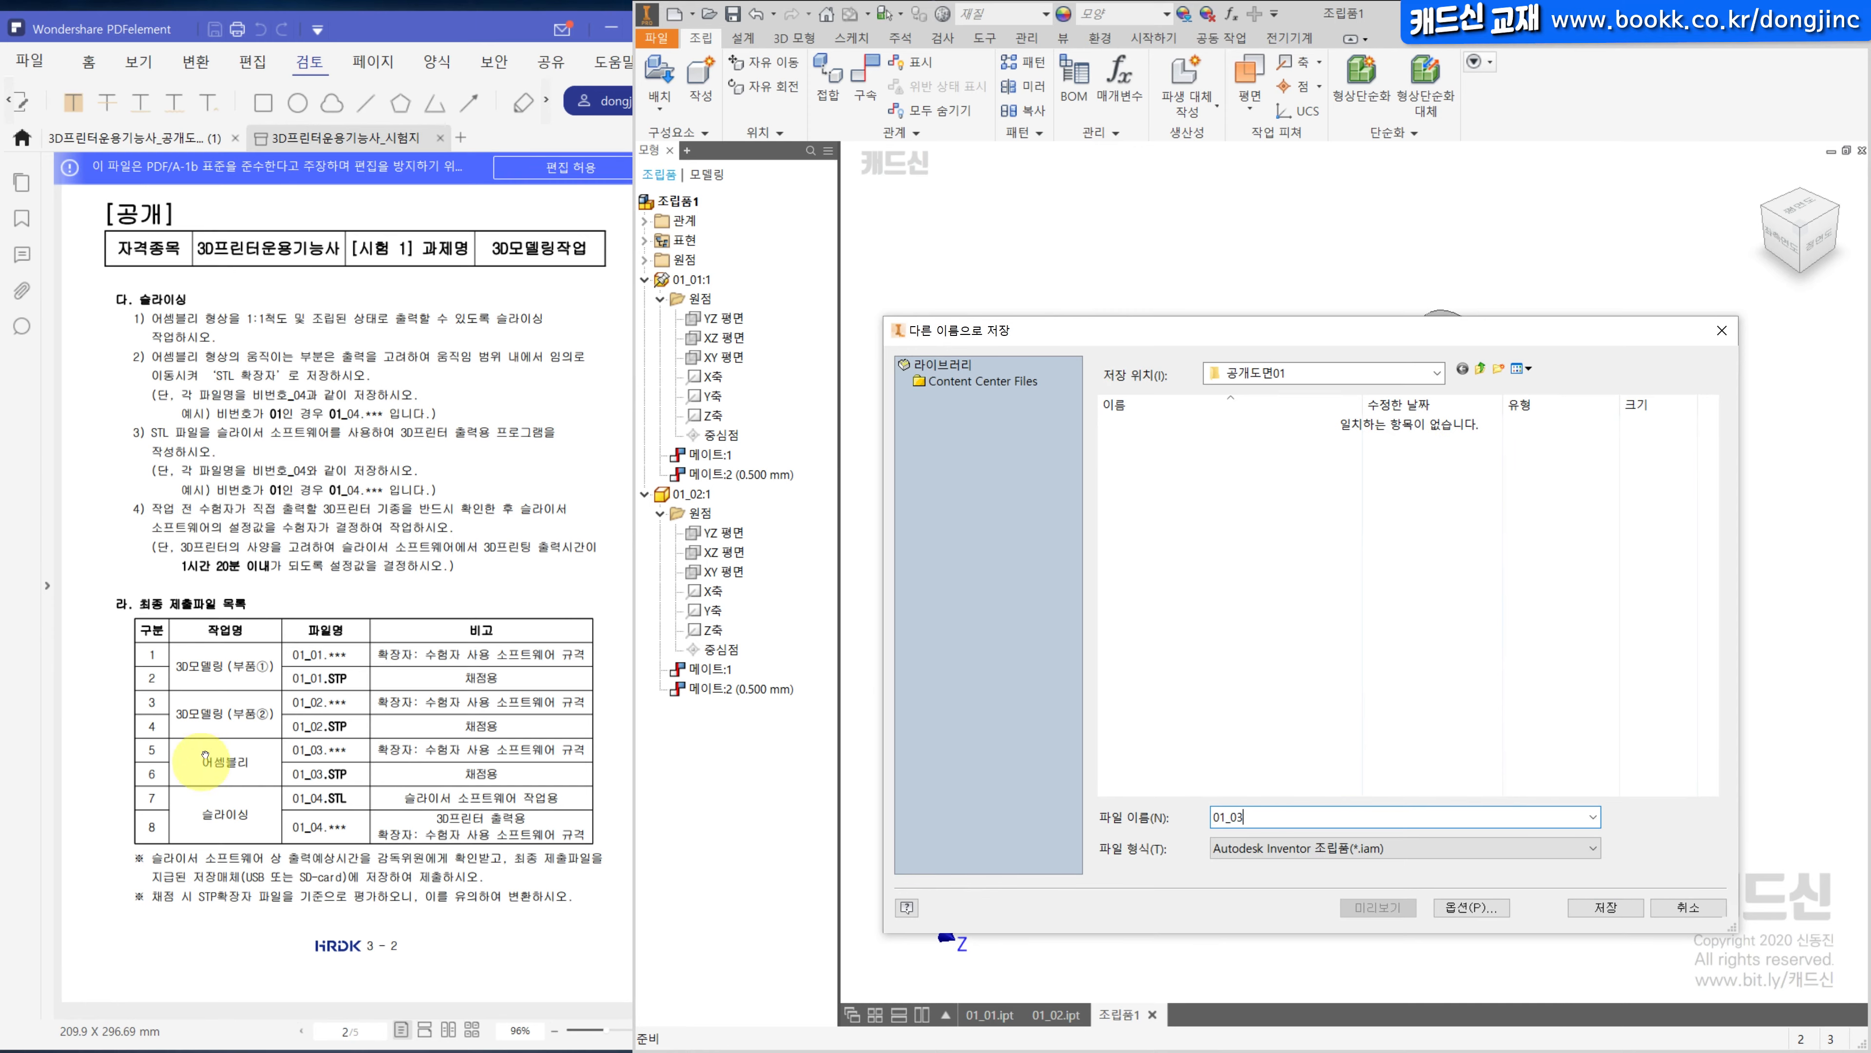
{"action": "left_click", "coordinate": [1595, 912]}
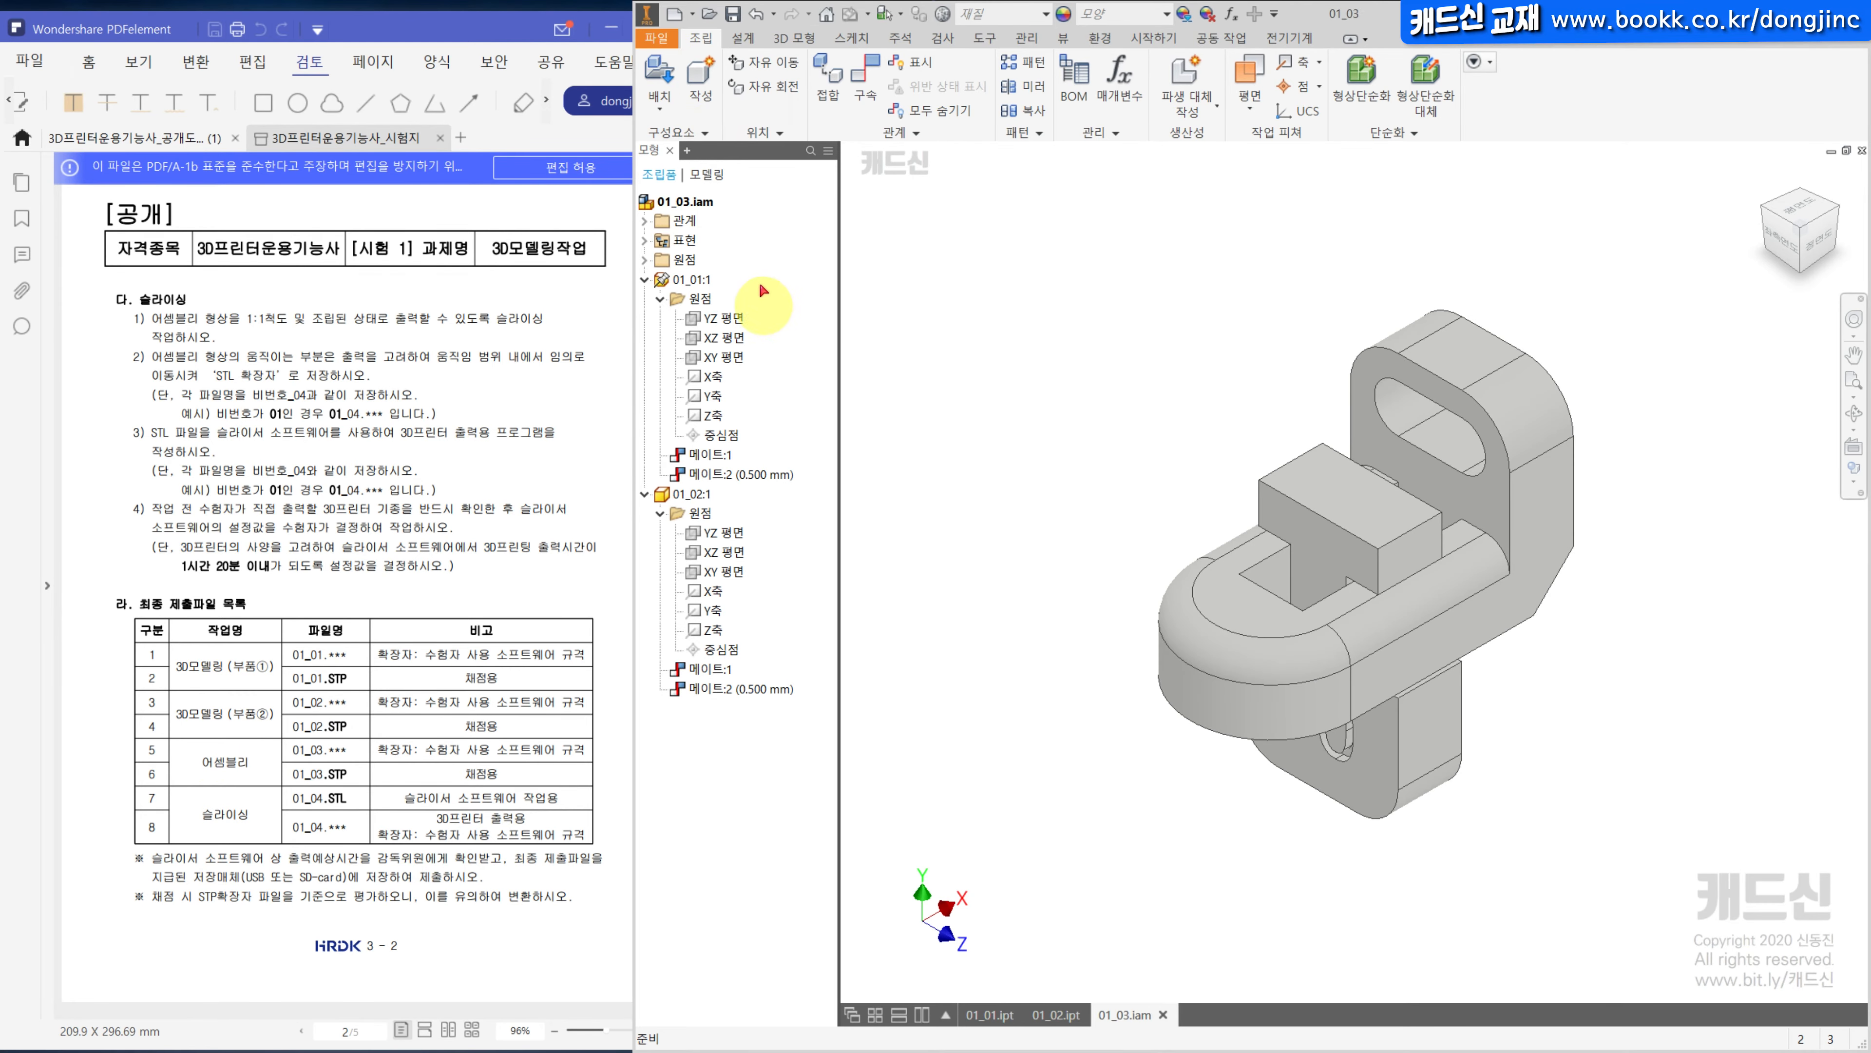
Save a copy of the assembly as a STEP file named 01_03 in the 공개도면01 folder.
{"action": "mouse_move", "coordinate": [737, 239]}
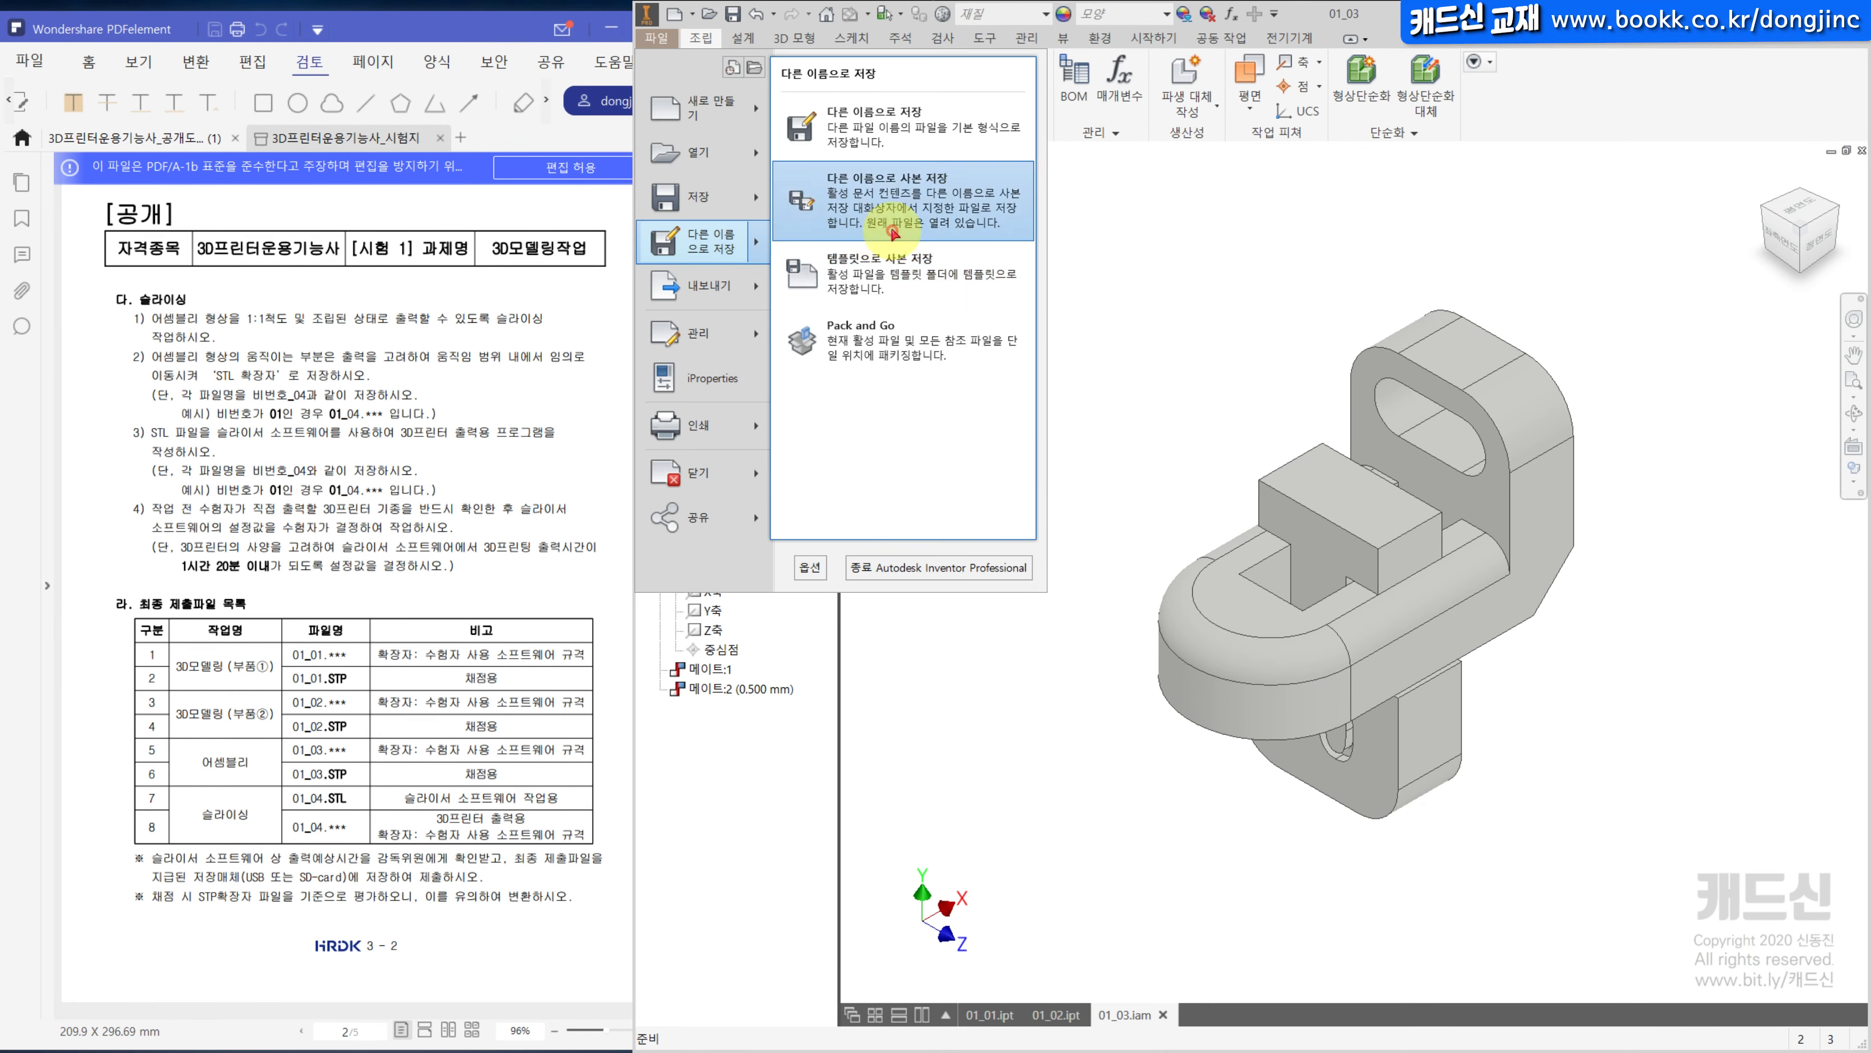
{"action": "left_click", "coordinate": [922, 230]}
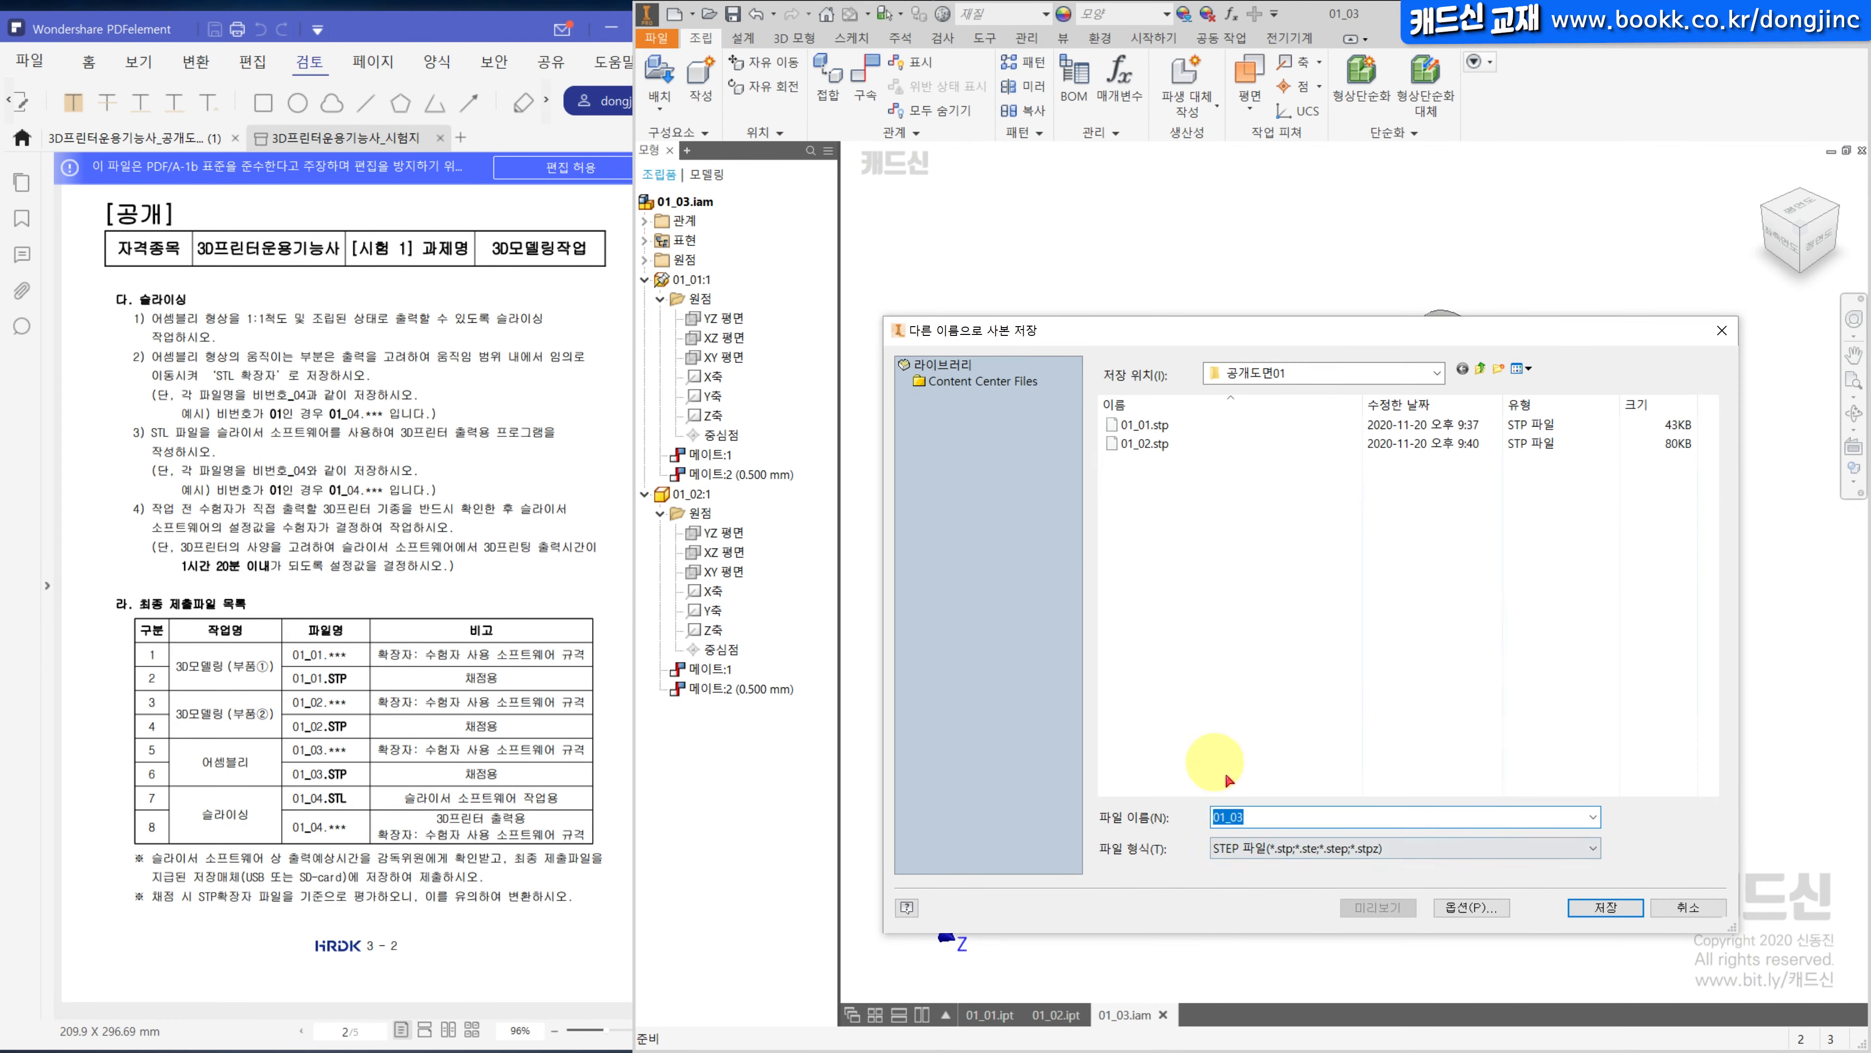
{"action": "left_click", "coordinate": [1603, 906]}
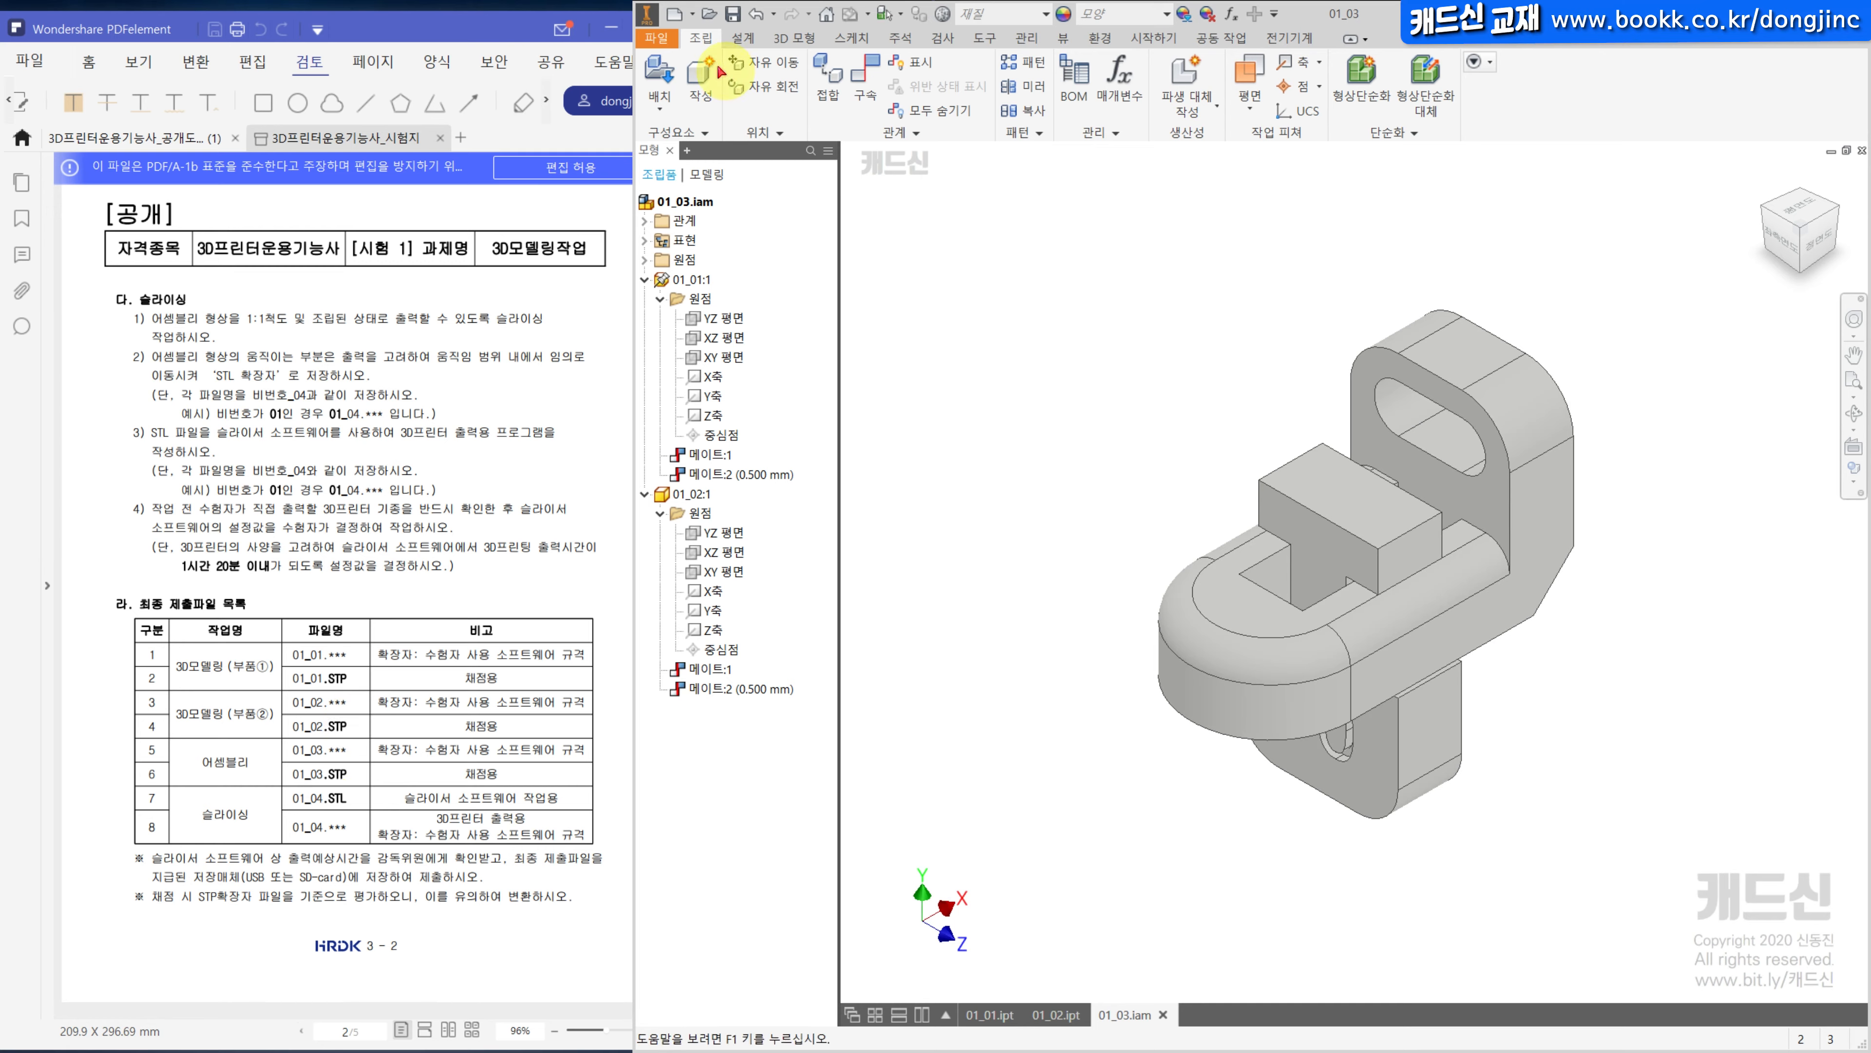
Start saving a copy of the assembly in the 공개도면01 folder as an STL file named 01_04.stl.
{"action": "left_click", "coordinate": [655, 37]}
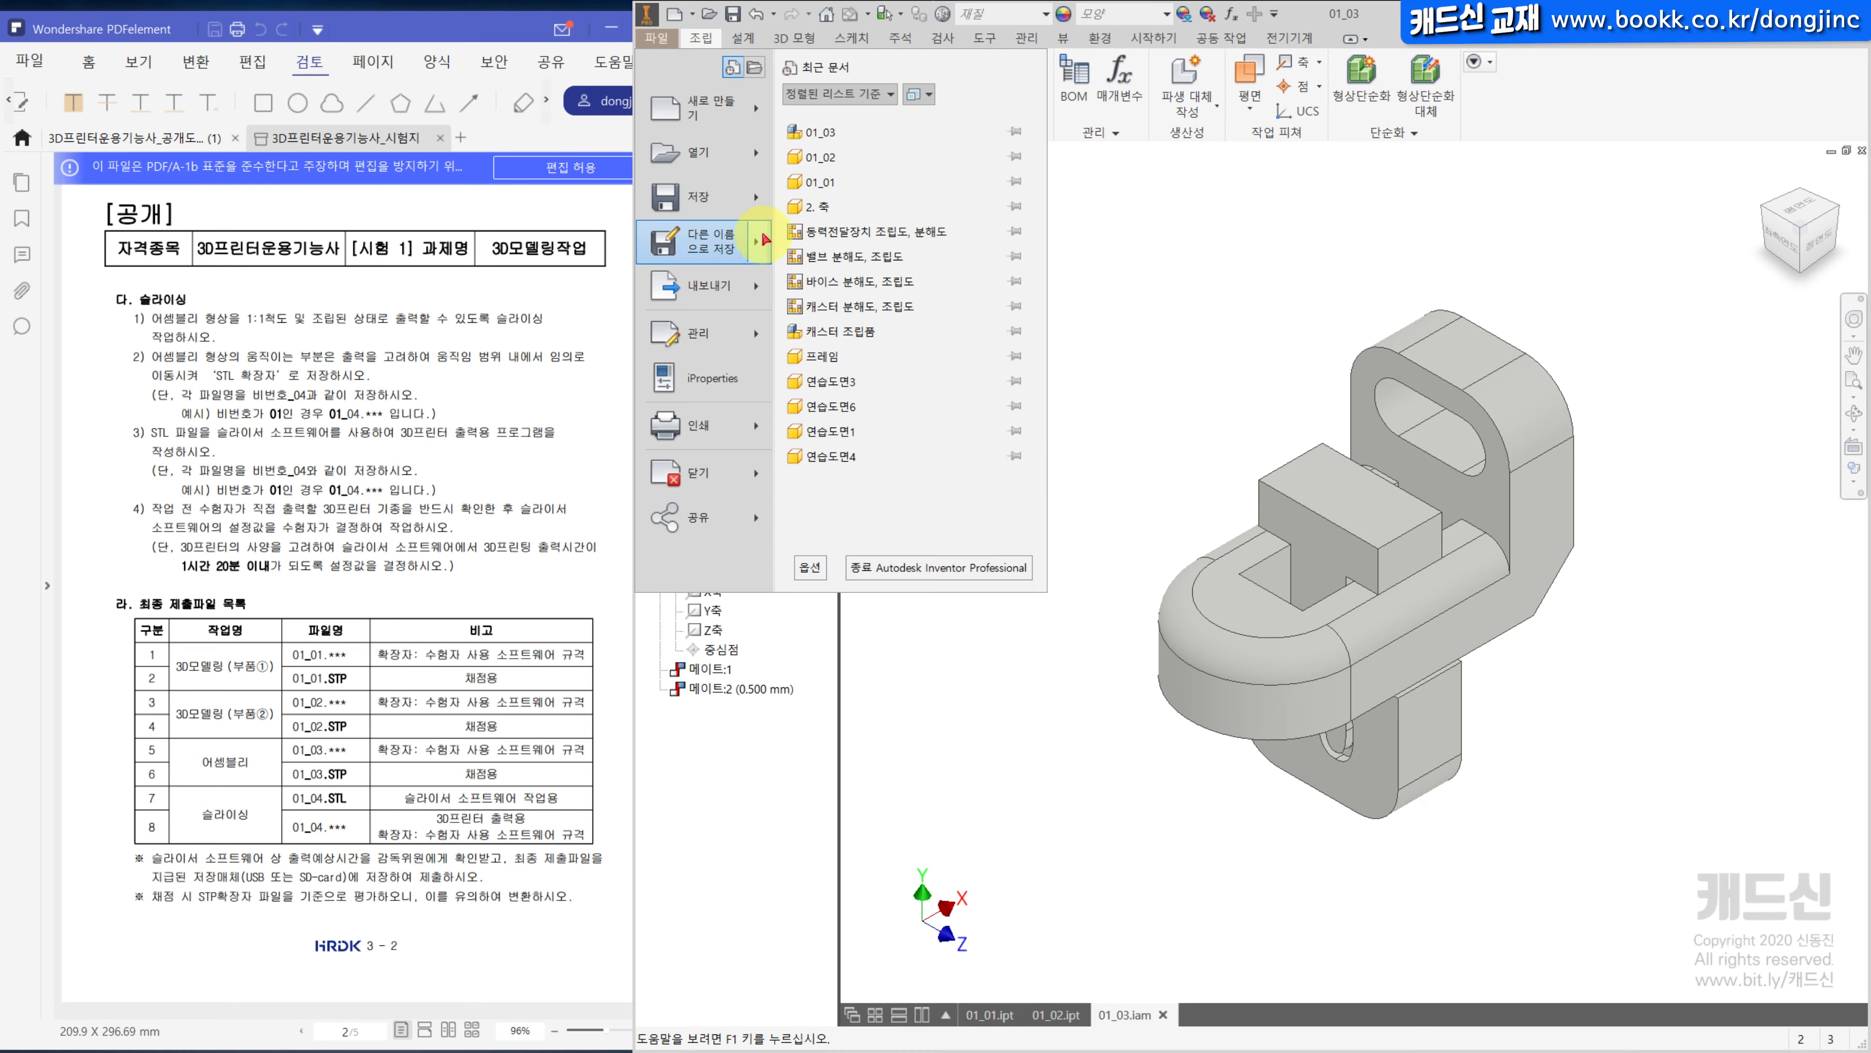
{"action": "mouse_move", "coordinate": [764, 238]}
{"action": "left_click", "coordinate": [874, 200]}
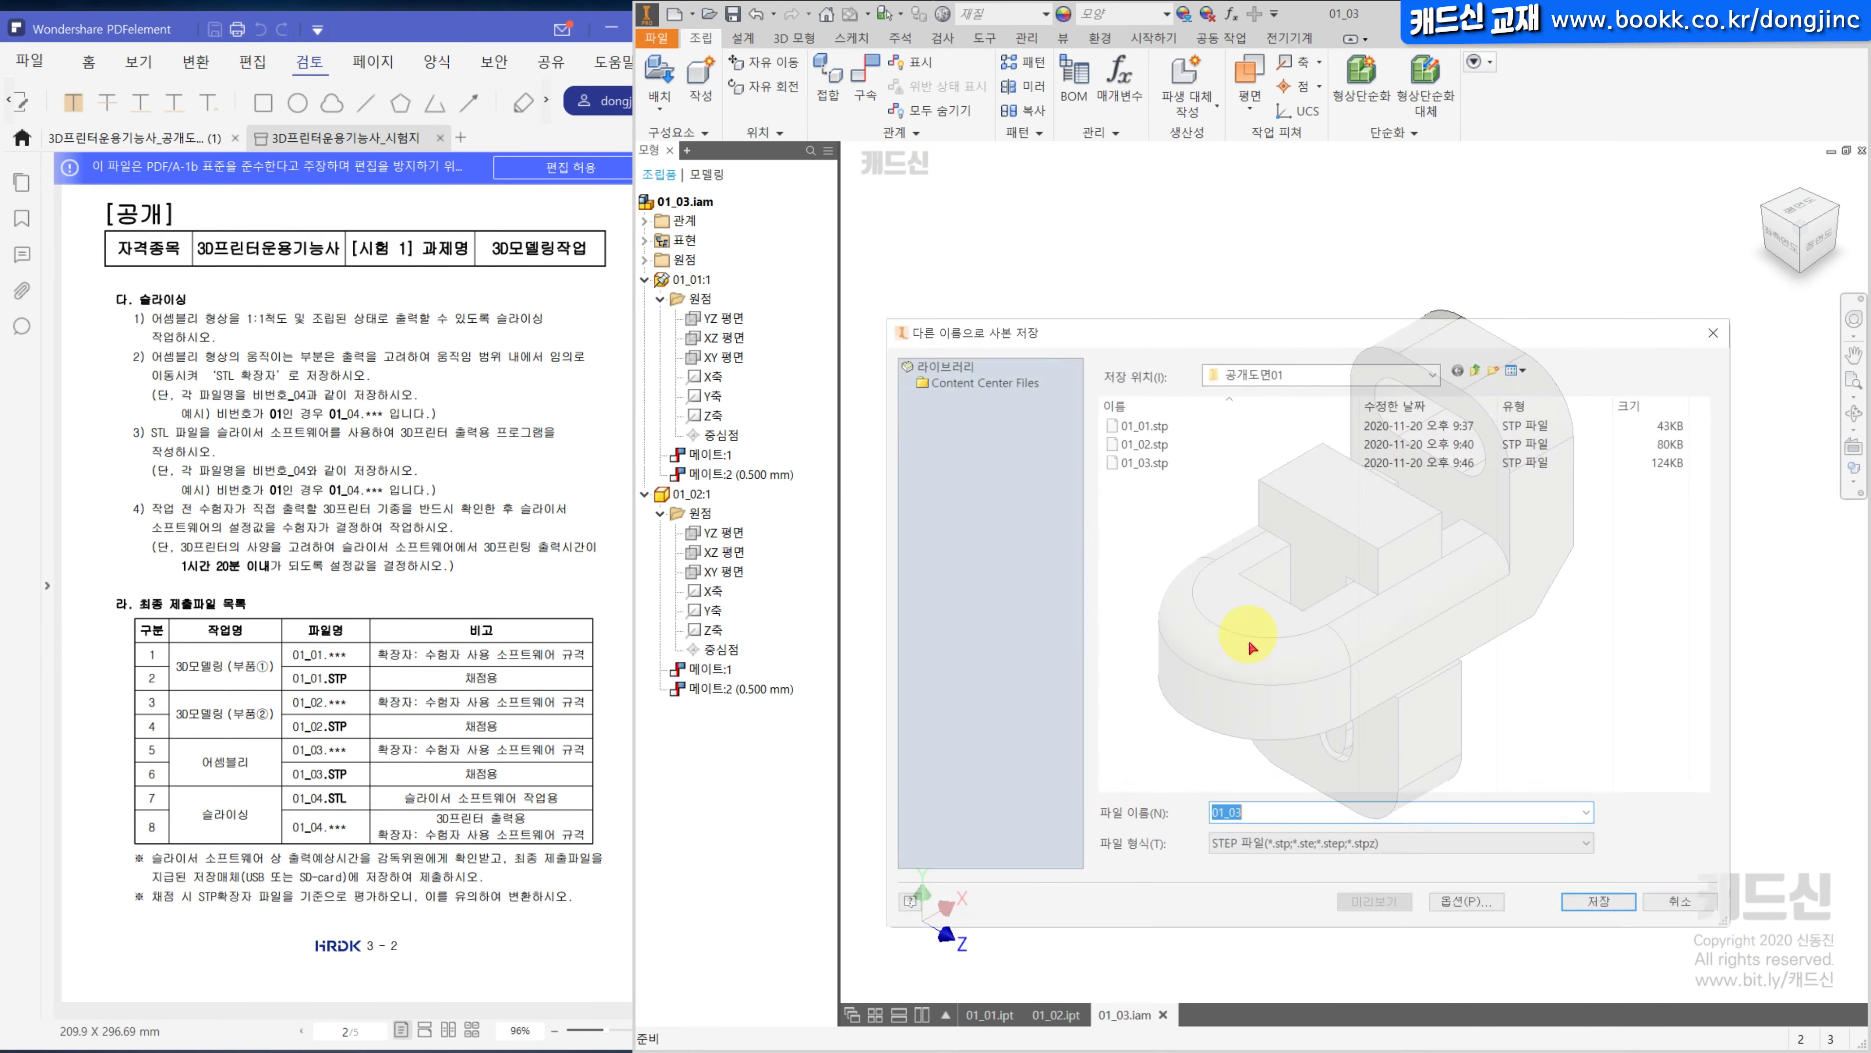
{"action": "left_click", "coordinate": [1349, 848]}
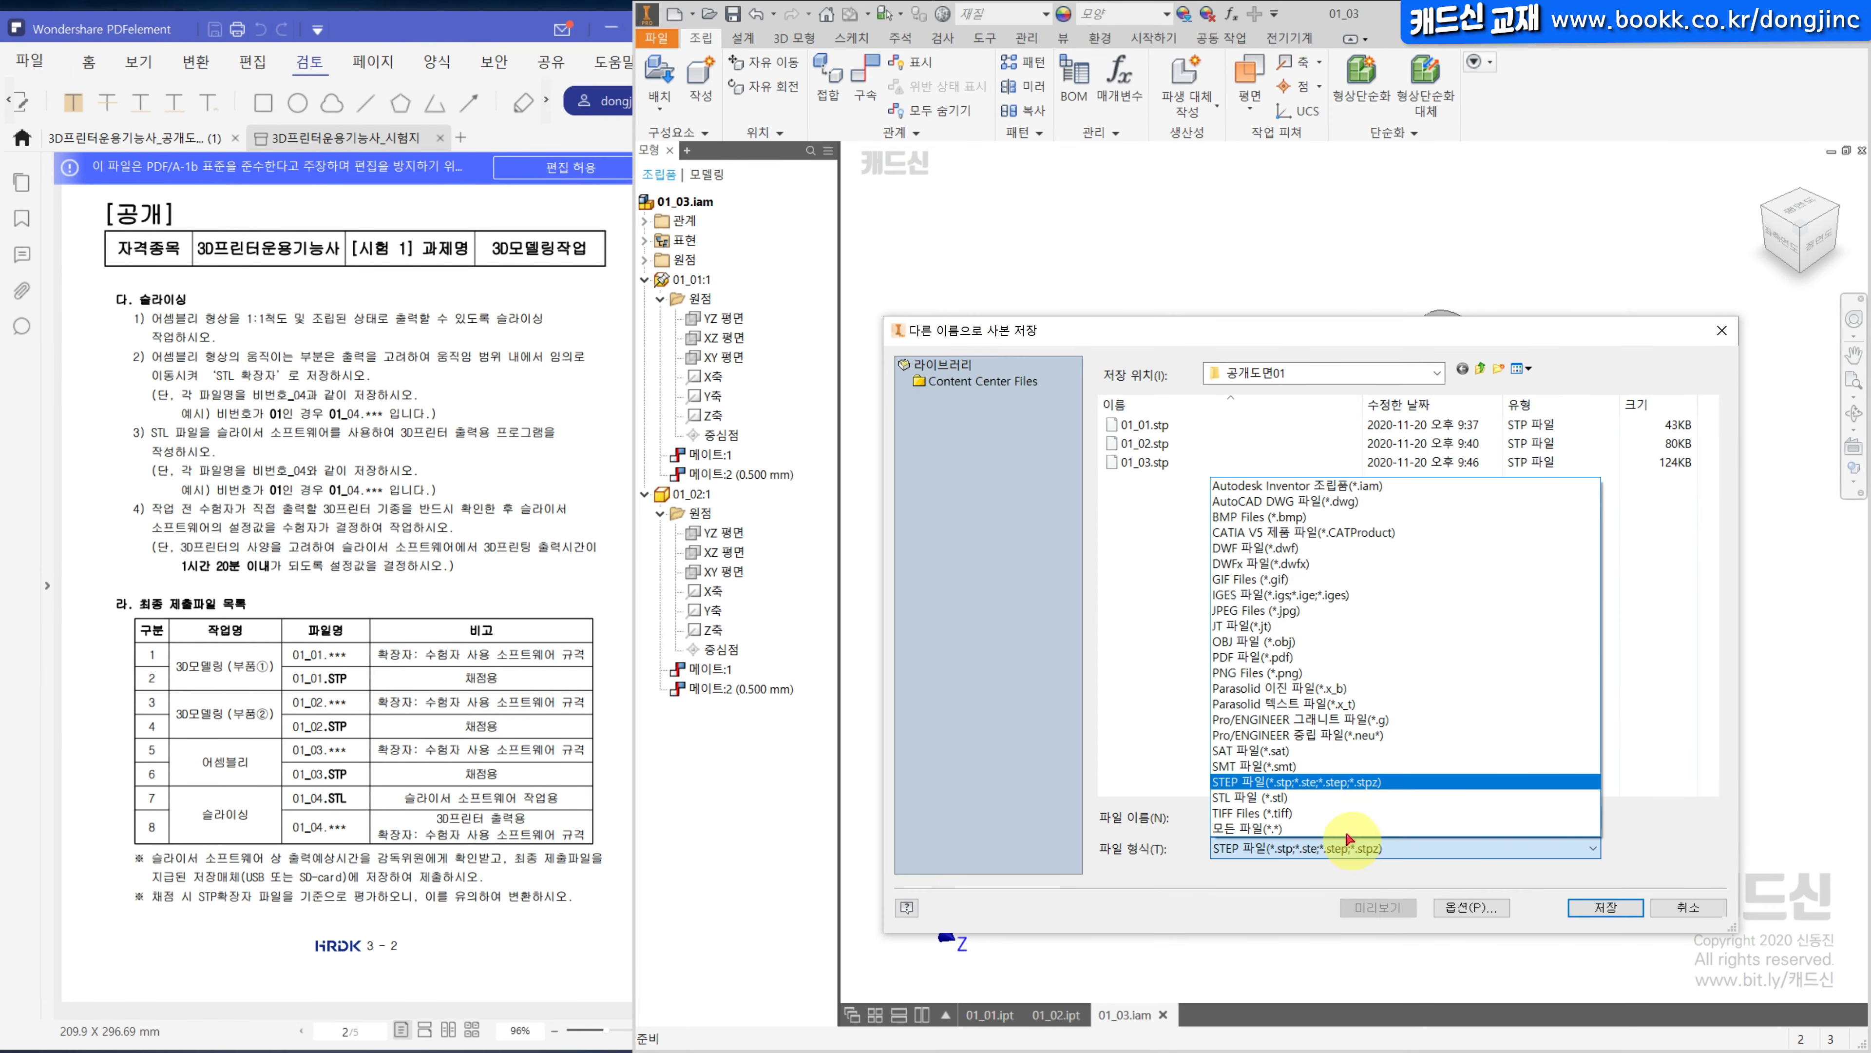
{"action": "left_click", "coordinate": [1281, 796]}
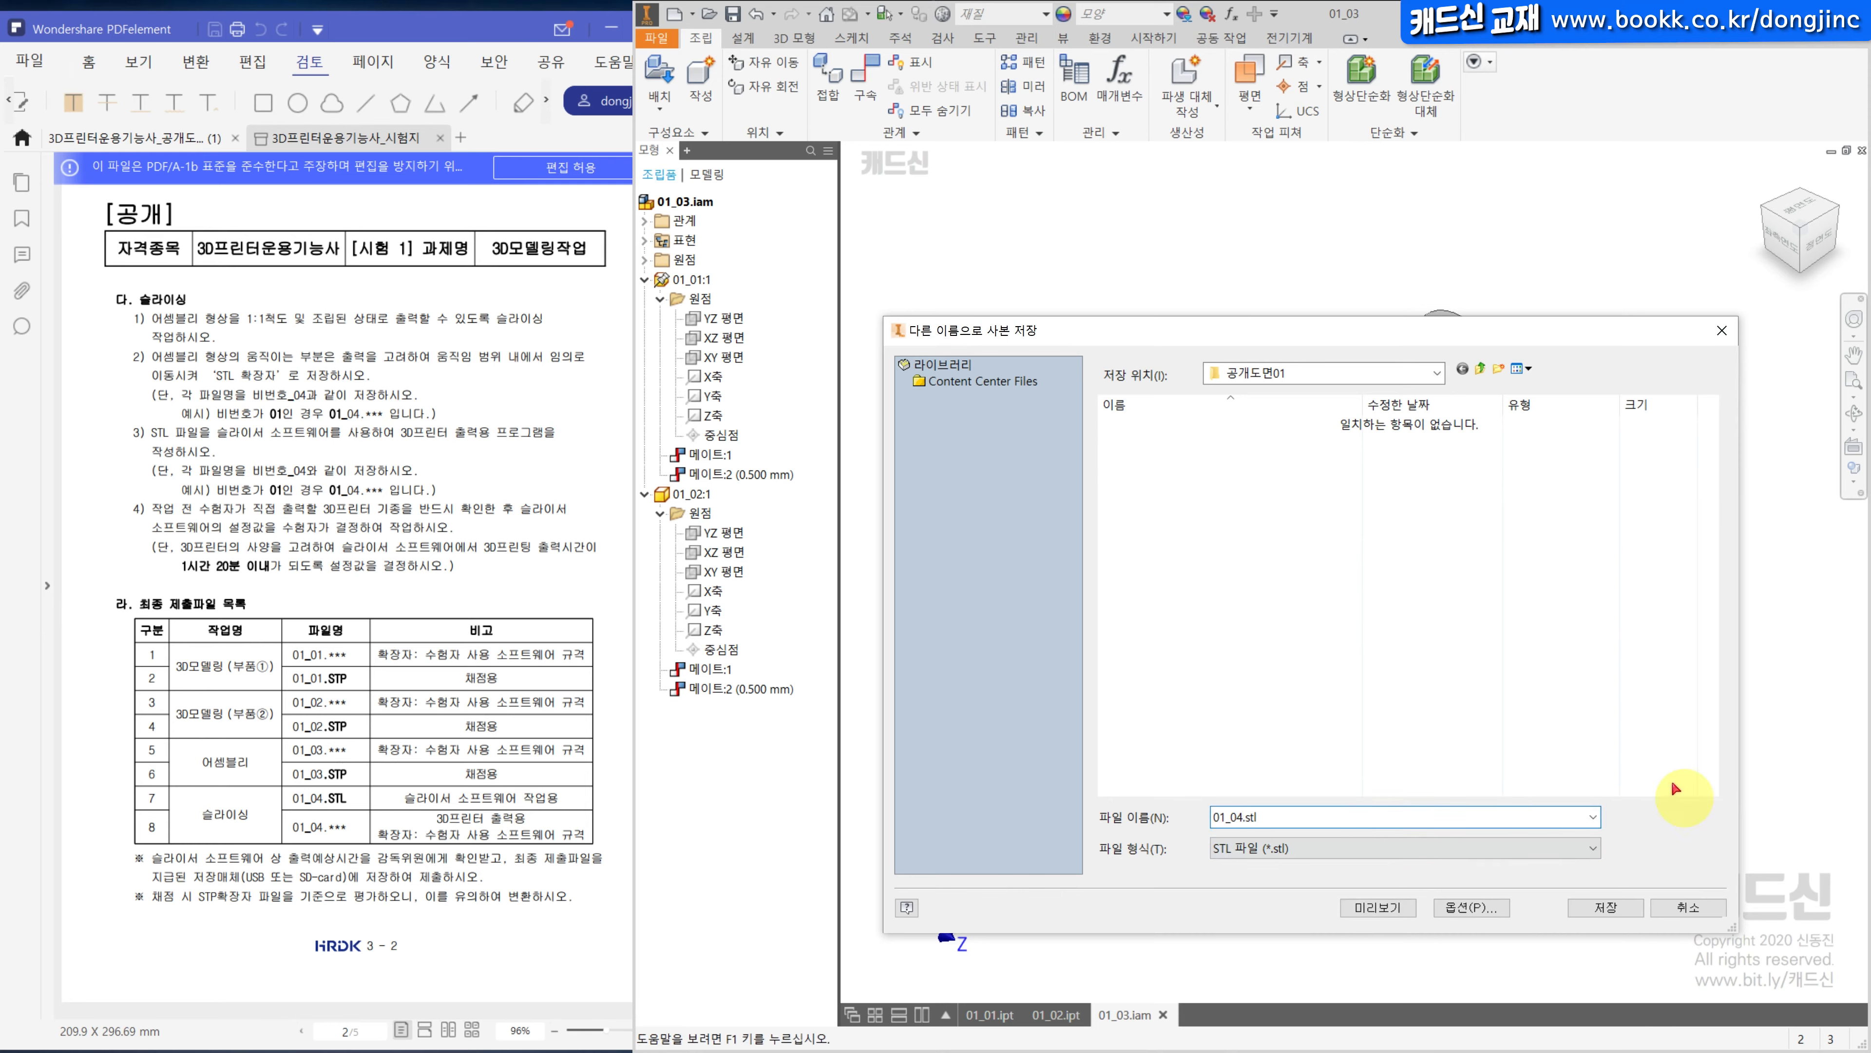
Set the STL export units to millimetres (밀리미터) with high resolution (높음) and save the file.
{"action": "left_click", "coordinate": [1468, 907]}
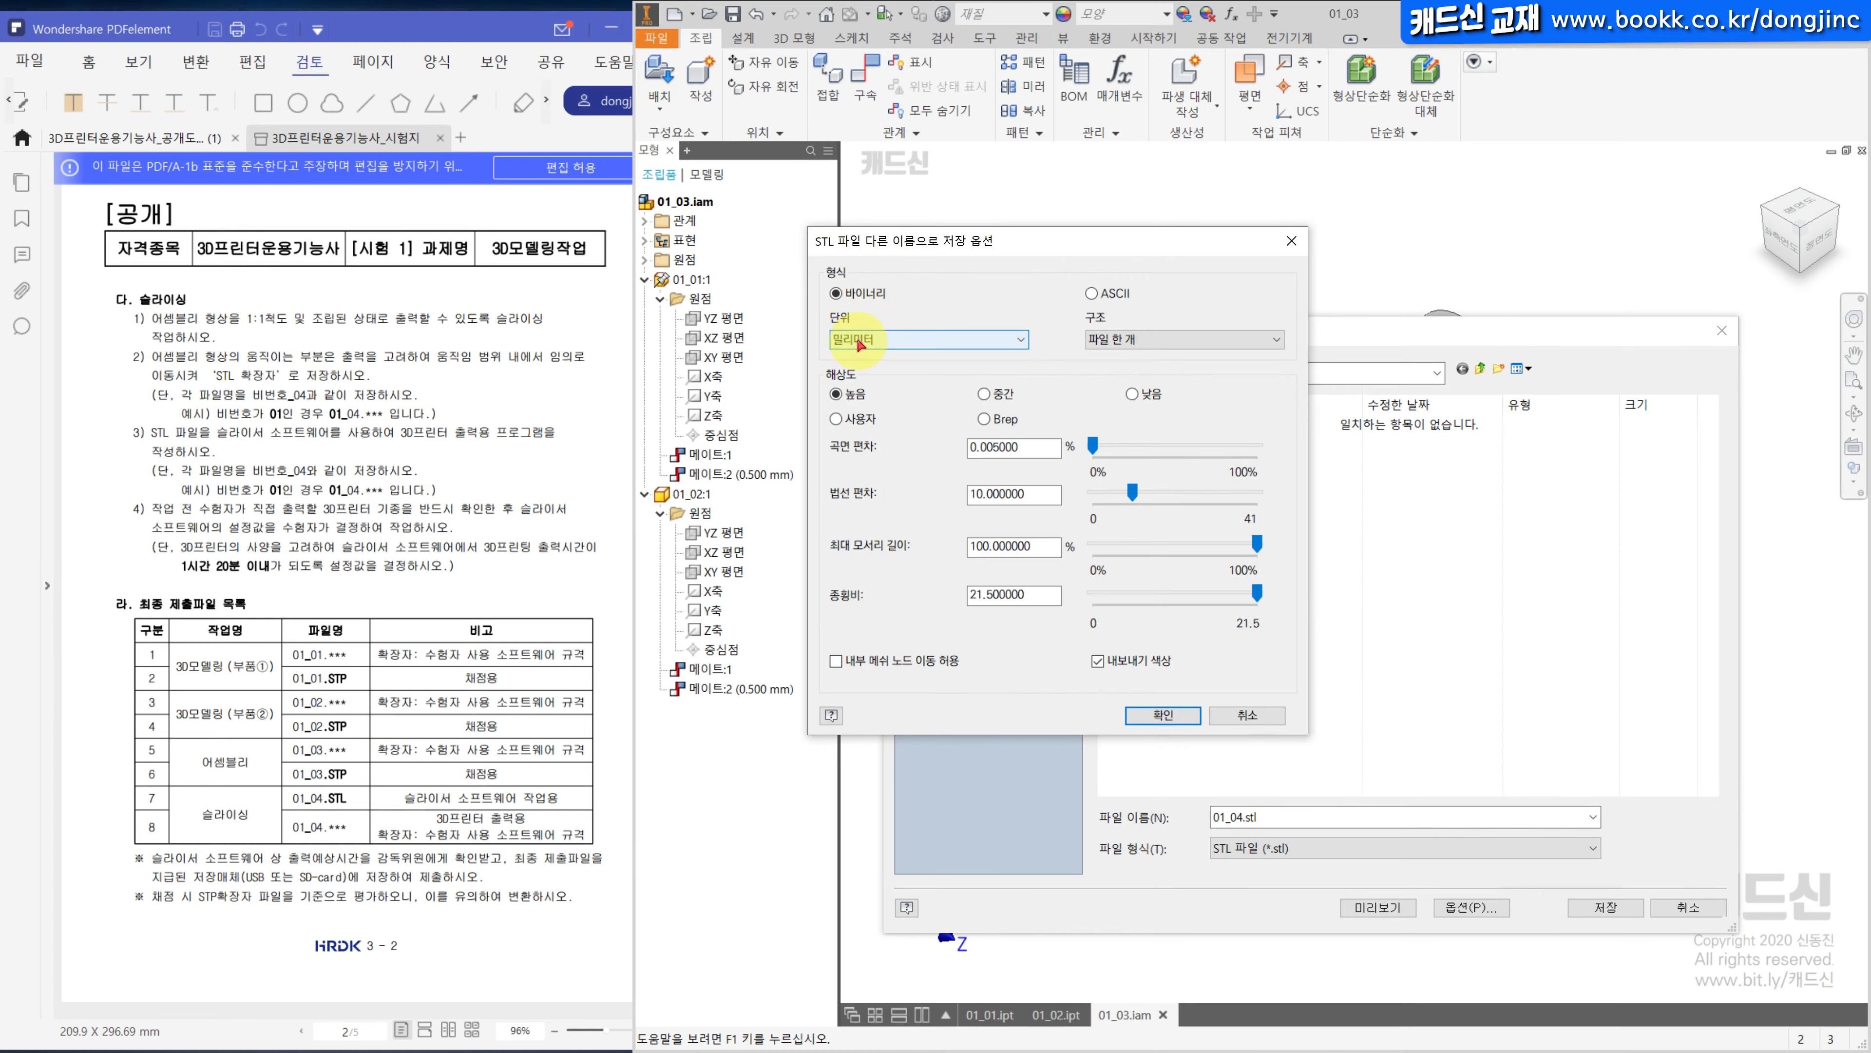
{"action": "left_click", "coordinate": [860, 340]}
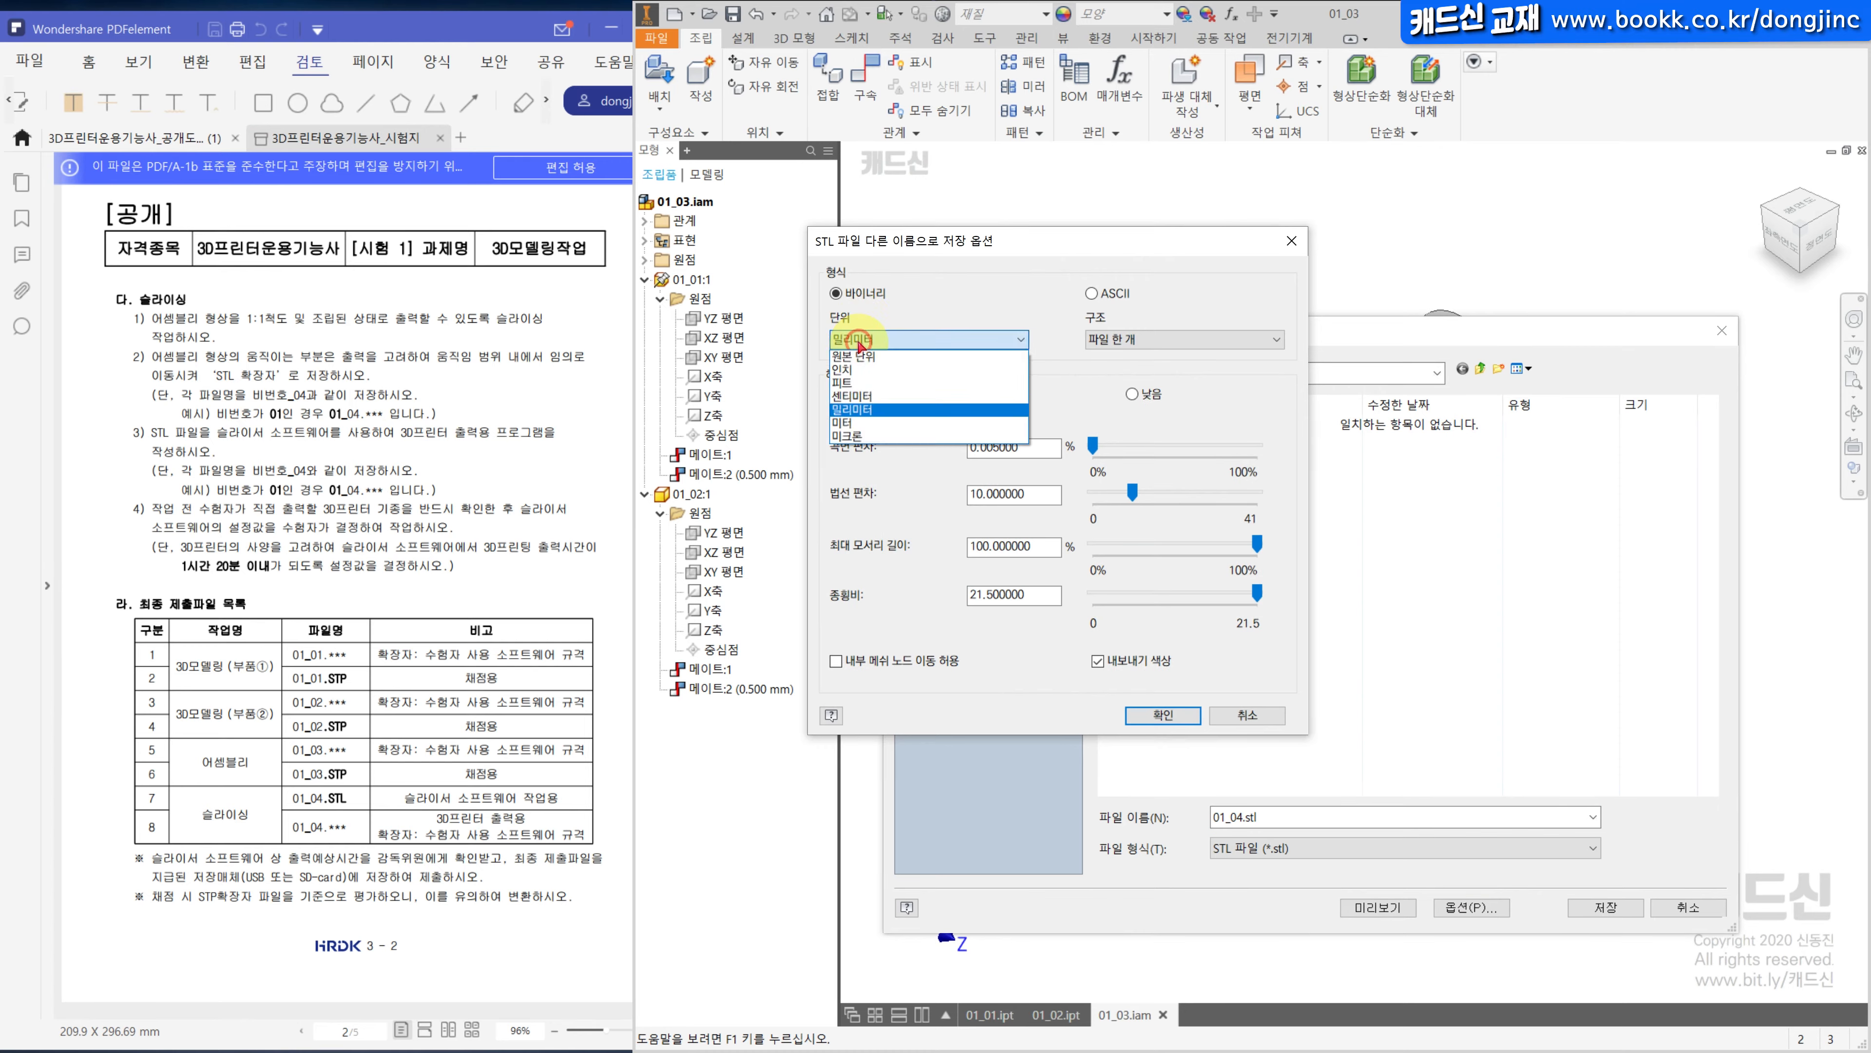
{"action": "left_click", "coordinate": [870, 398]}
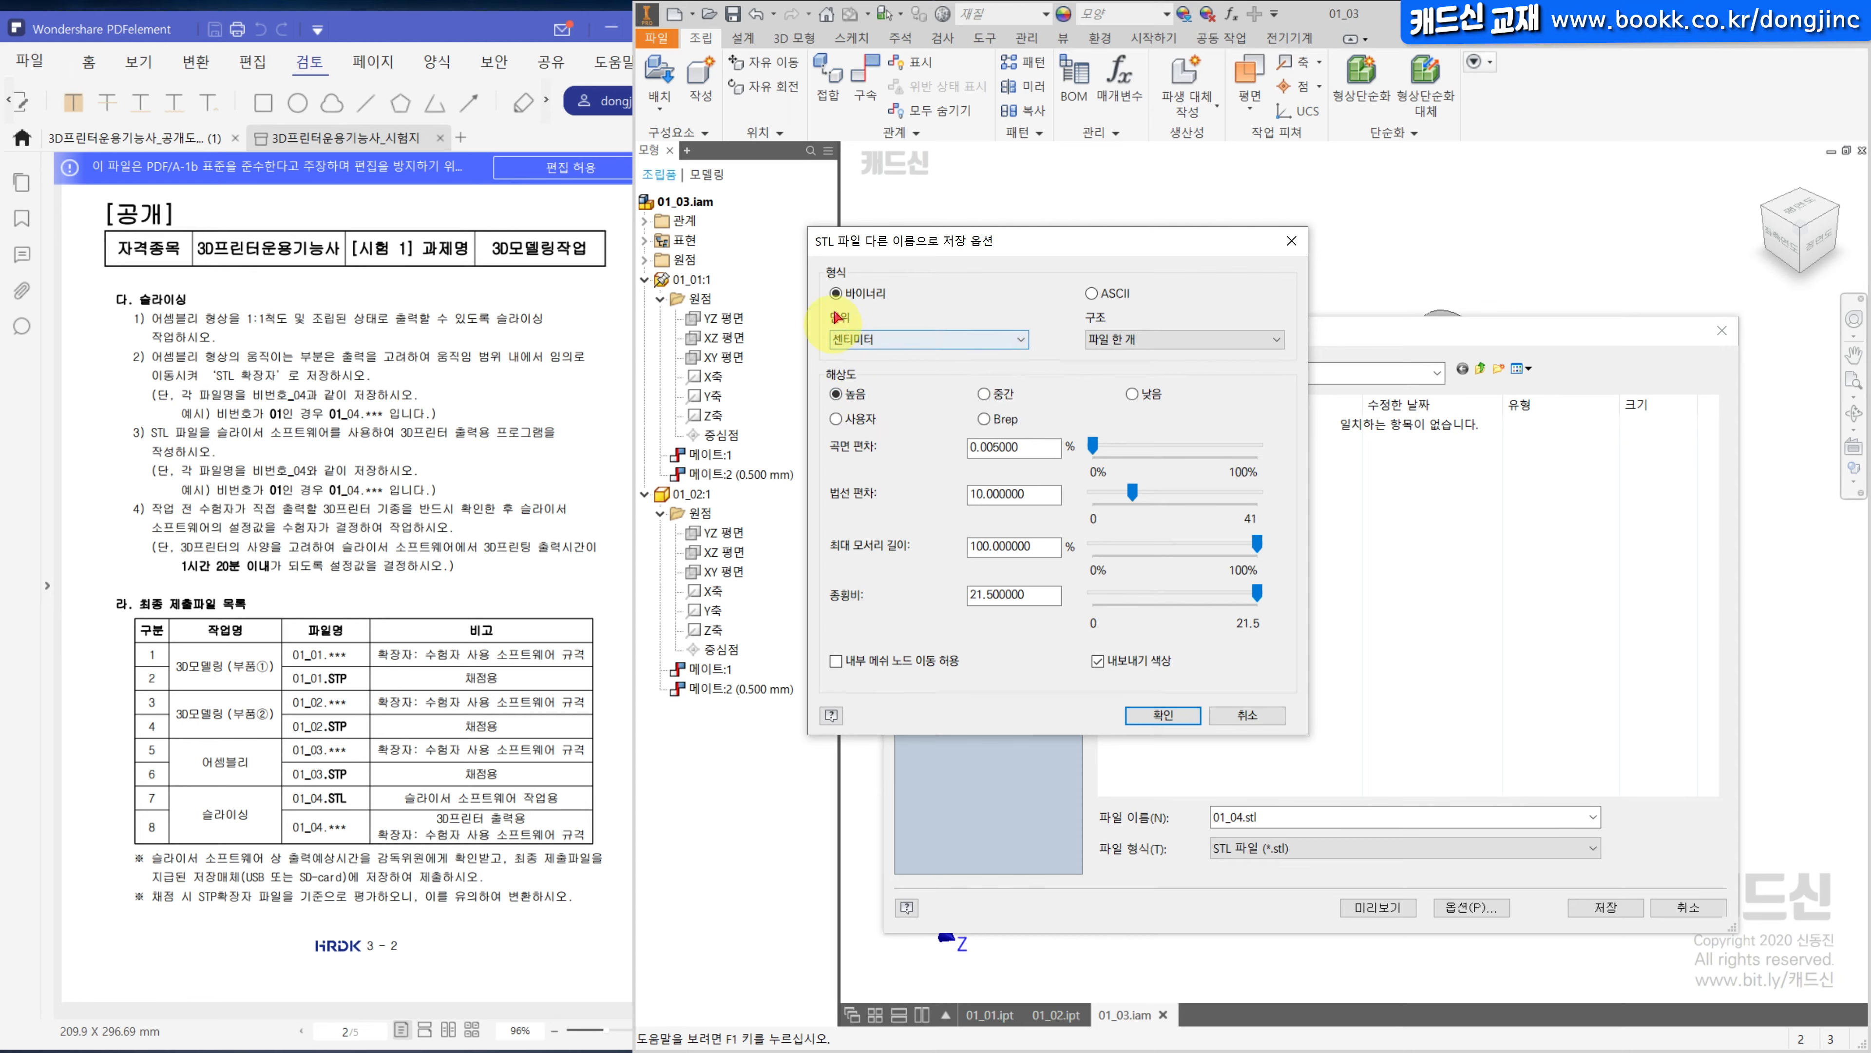
{"action": "left_click", "coordinate": [895, 328]}
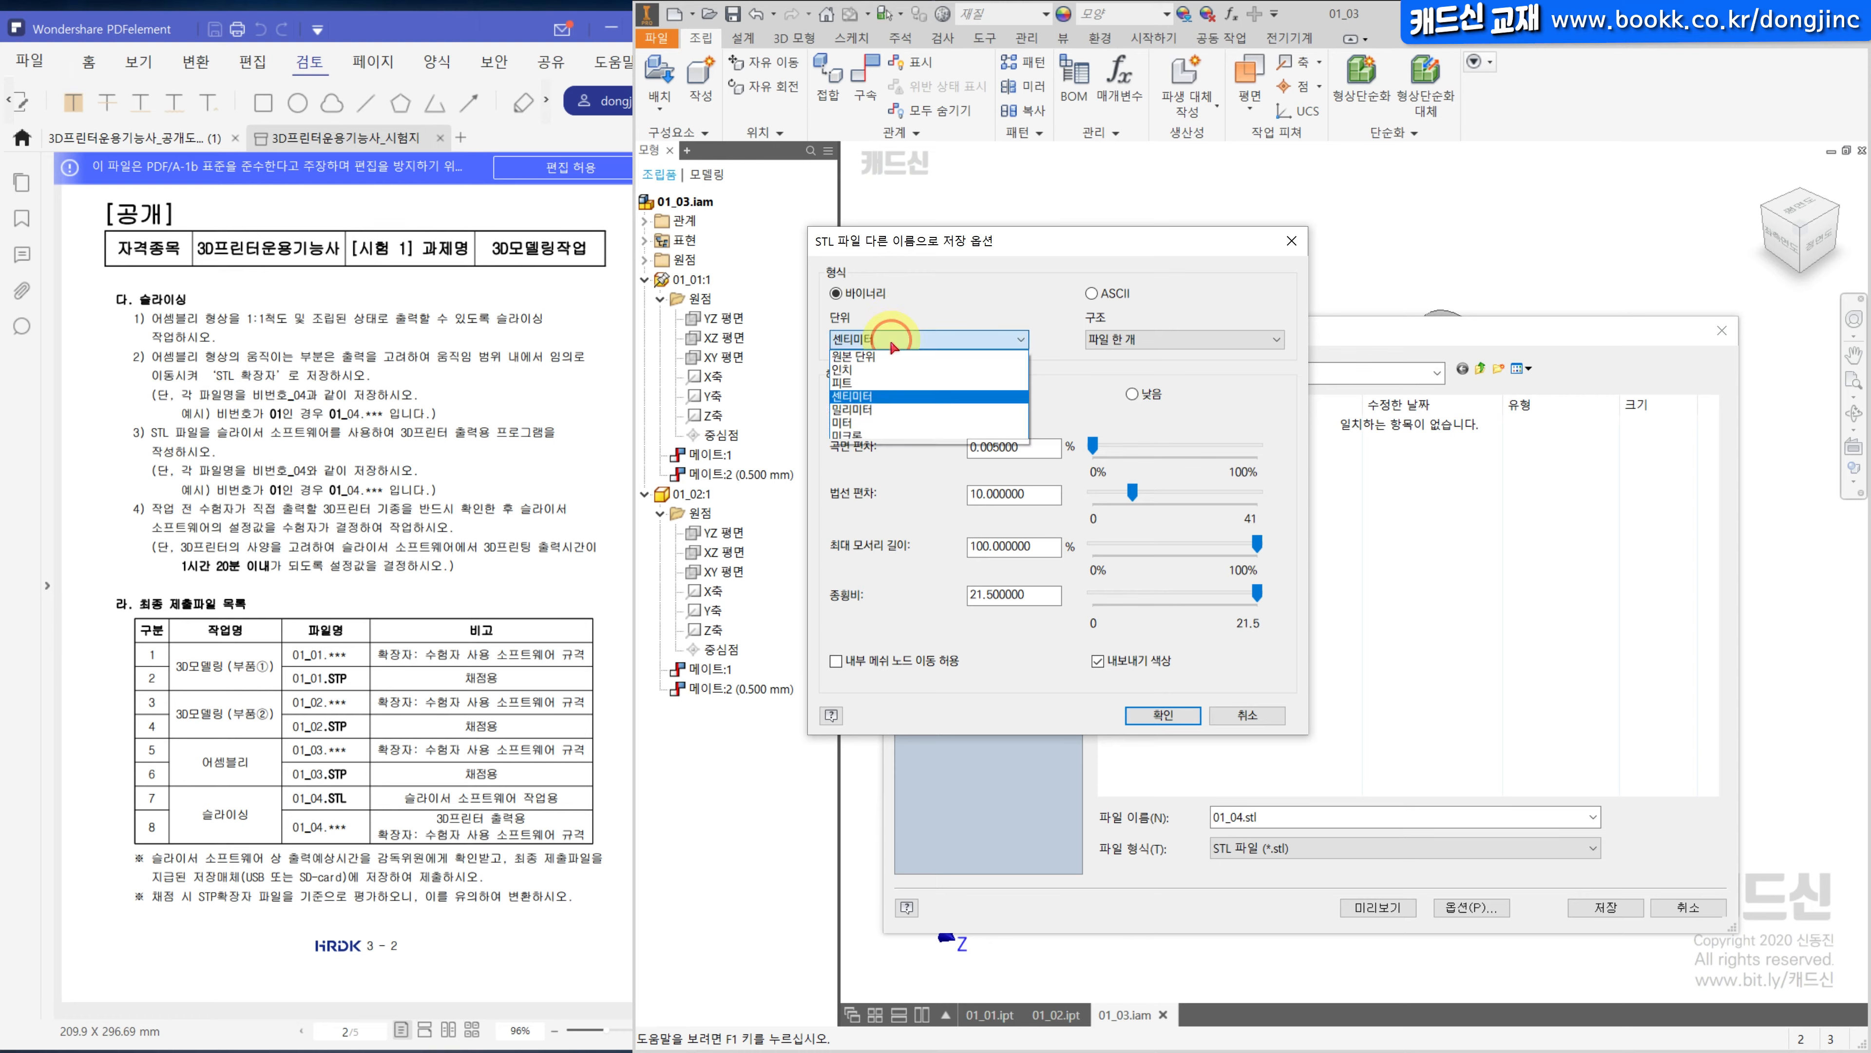
{"action": "left_click", "coordinate": [875, 410]}
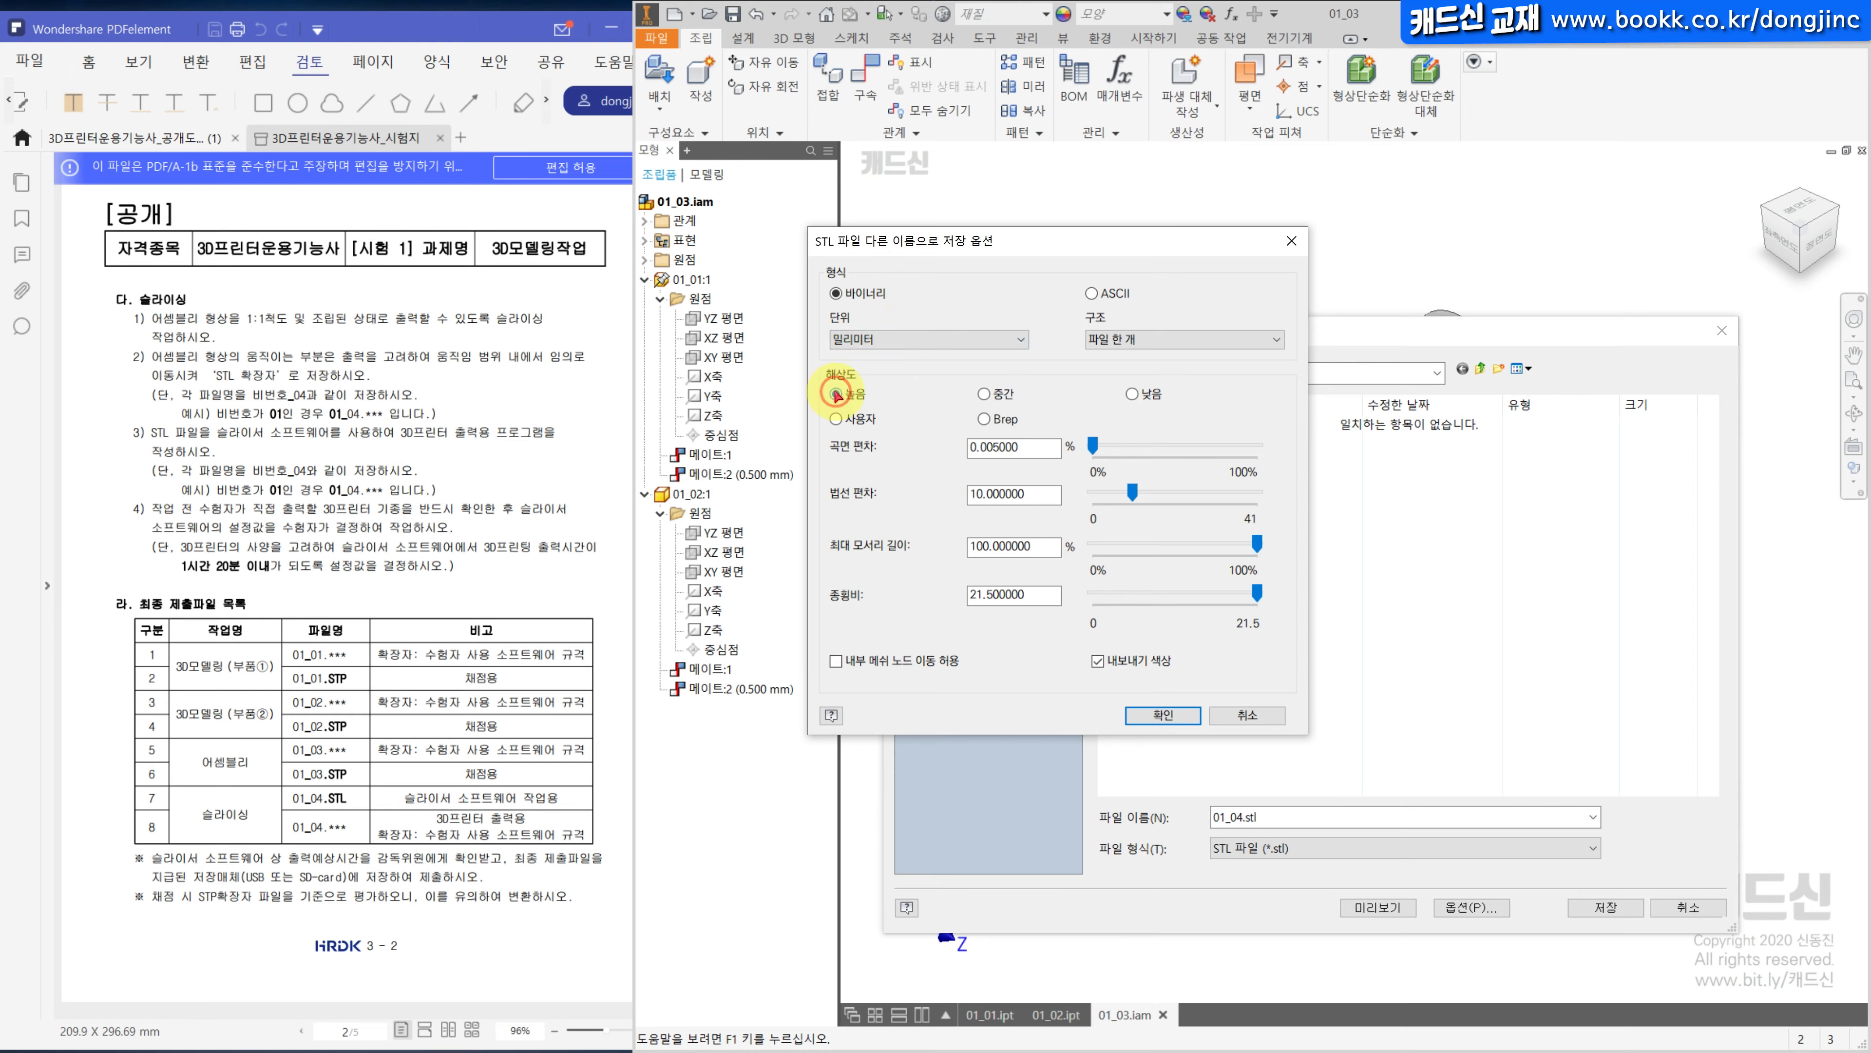
{"action": "left_click", "coordinate": [1162, 714]}
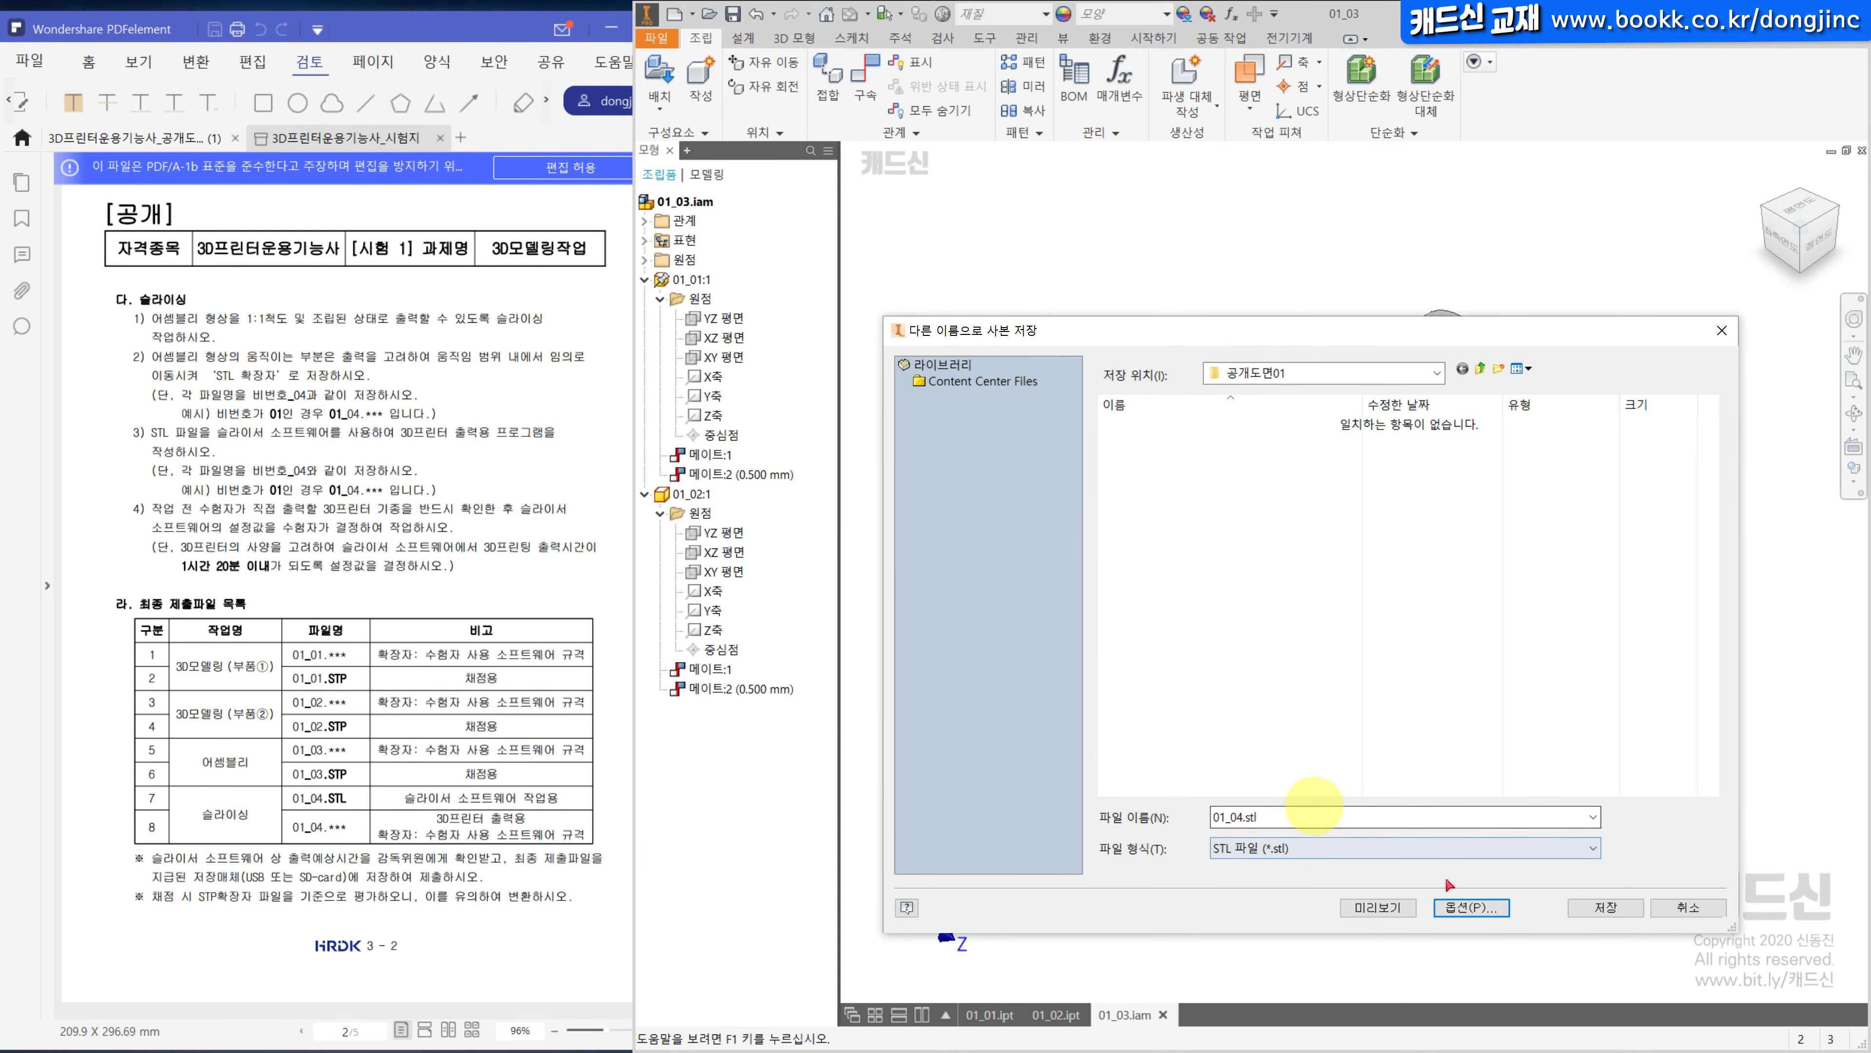
{"action": "left_click", "coordinate": [1612, 908]}
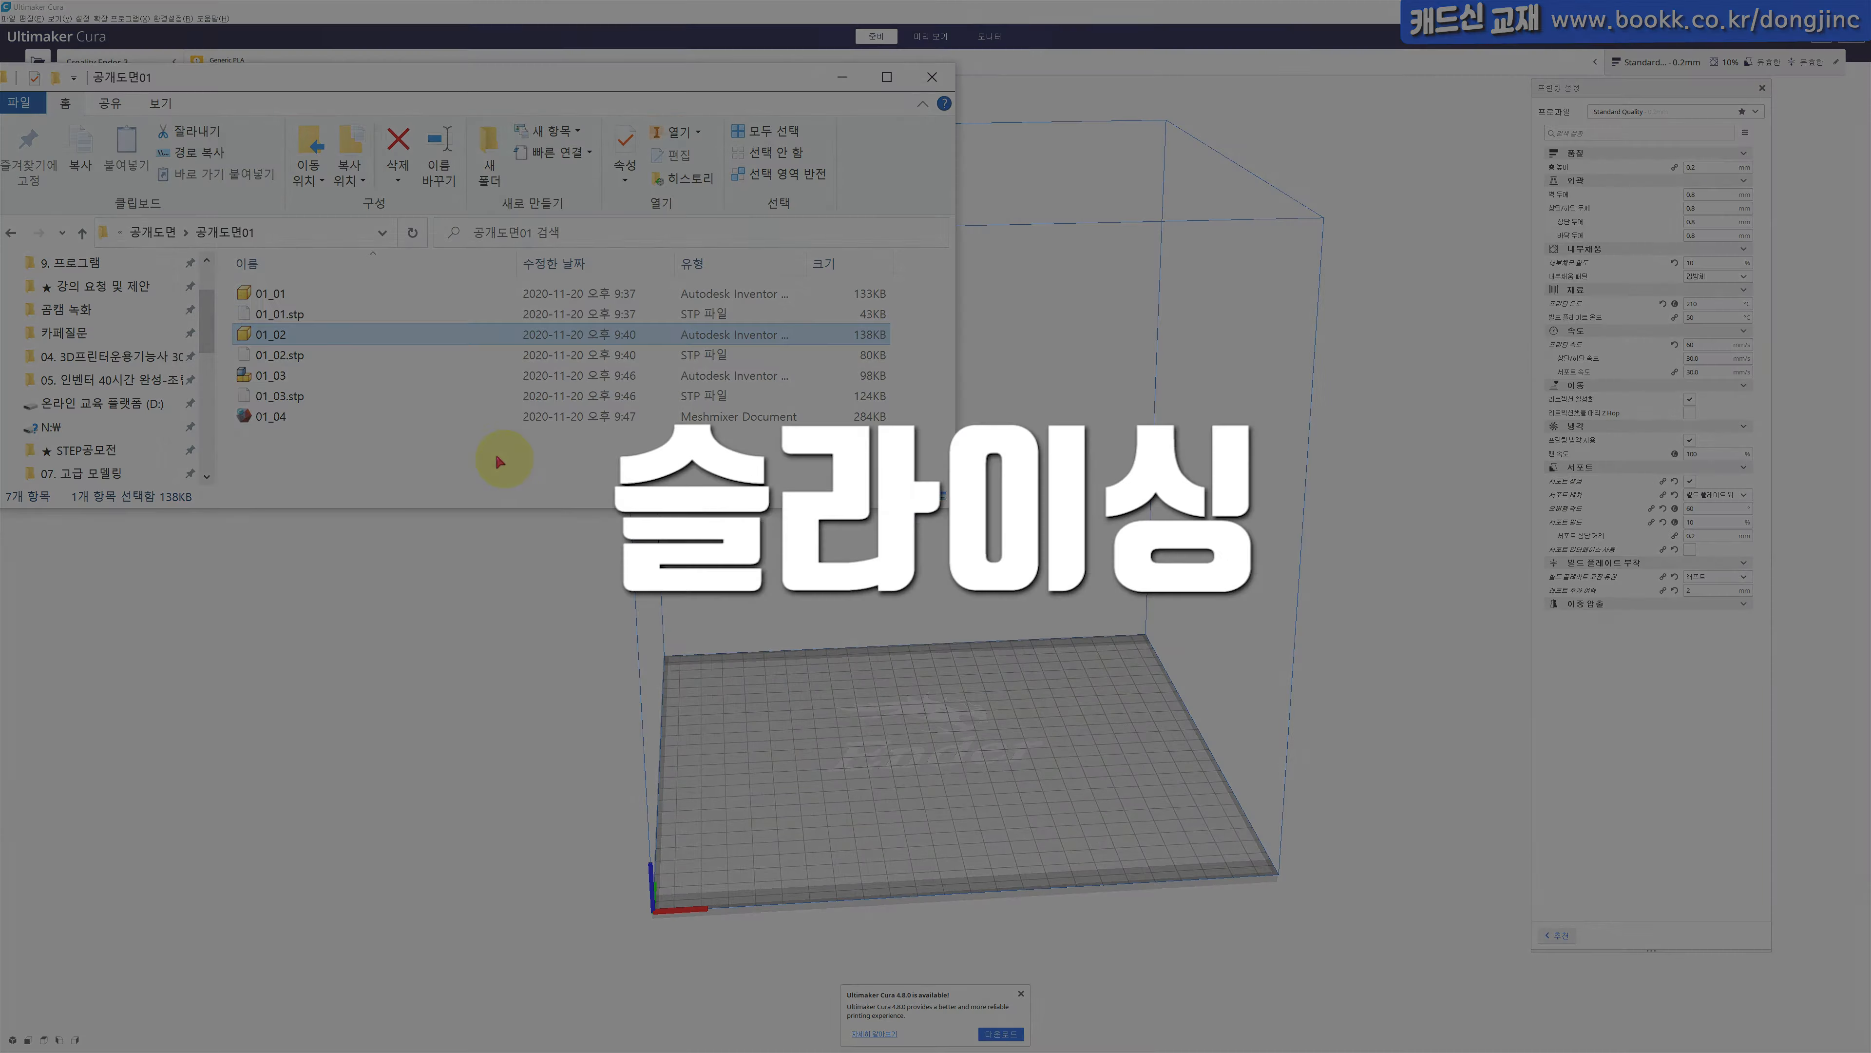
Switch to Ultimaker Cura, load 01_04.stl onto the build plate and rotate the model so its slotted flange lies flat on the plate.
{"action": "left_click_drag", "start_coordinate": [262, 417], "coordinate": [958, 717]}
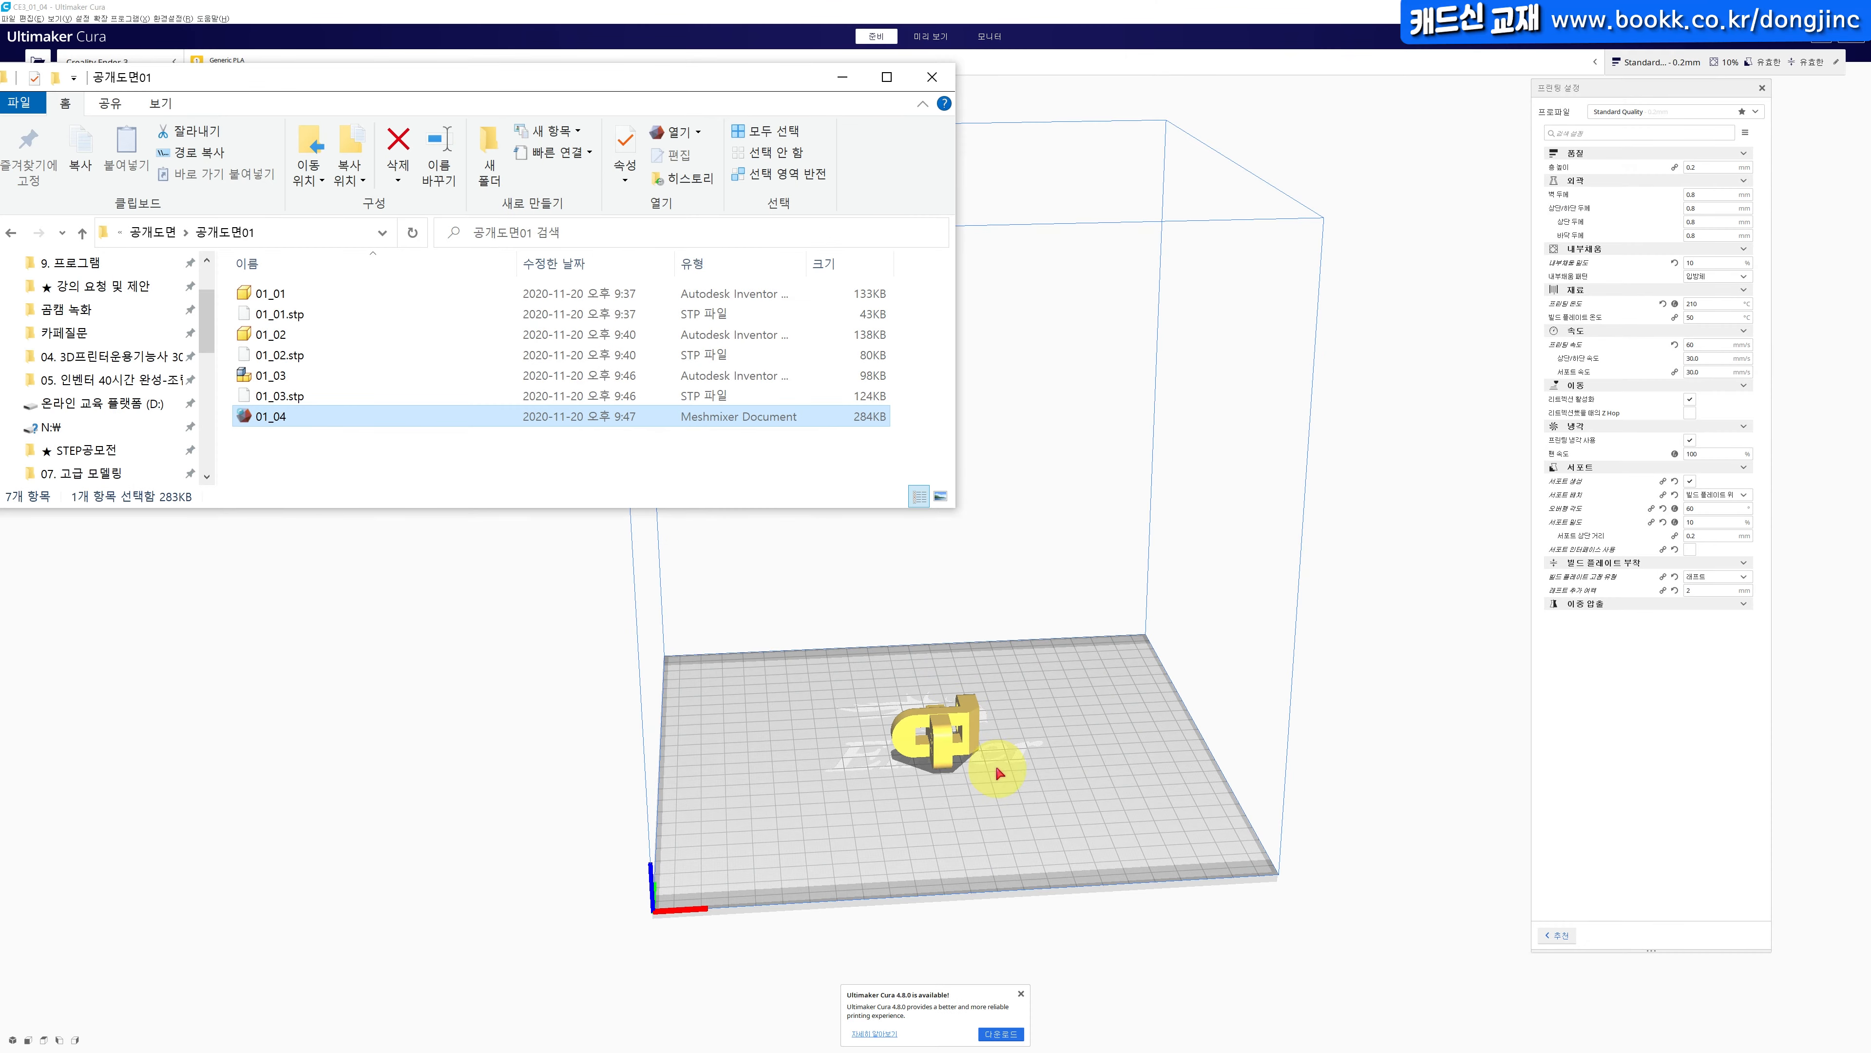
{"action": "left_click", "coordinate": [1011, 765]}
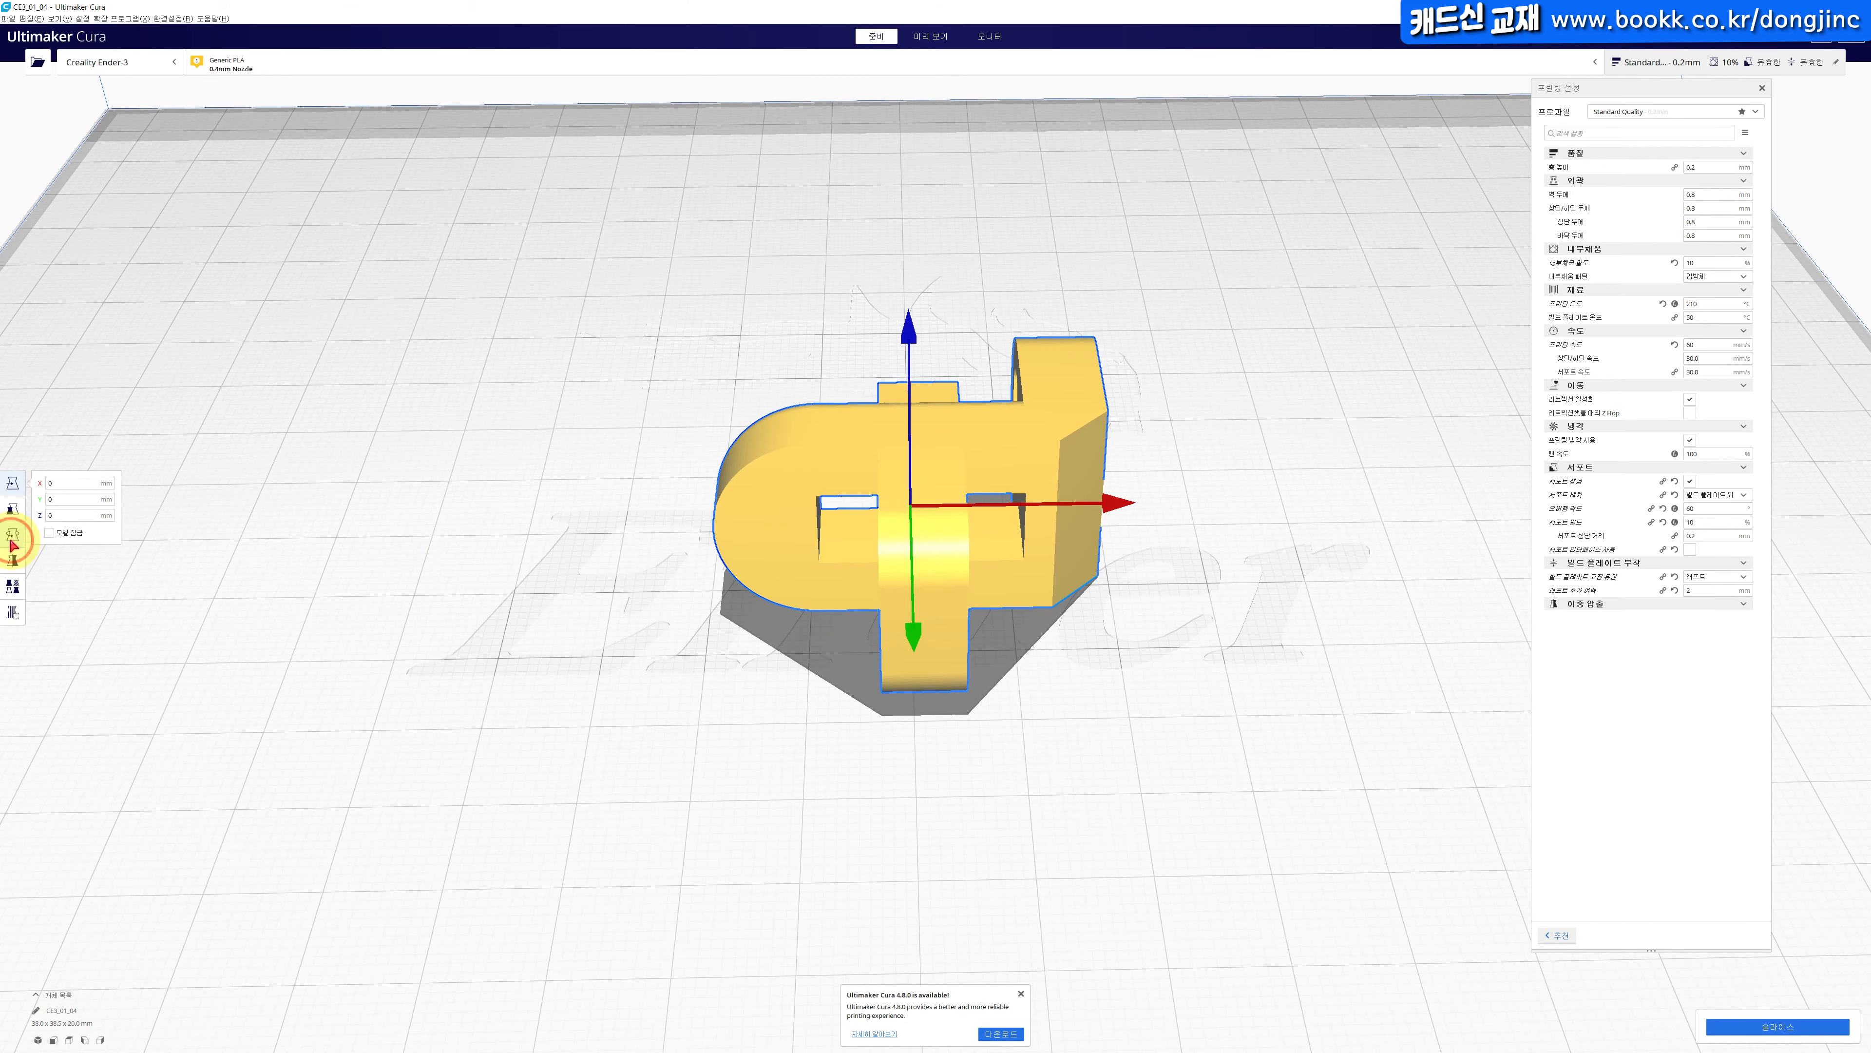
{"action": "left_click", "coordinate": [13, 537]}
{"action": "left_click_drag", "start_coordinate": [1032, 361], "coordinate": [1117, 594]}
{"action": "right_click_drag", "start_coordinate": [848, 677], "coordinate": [826, 381]}
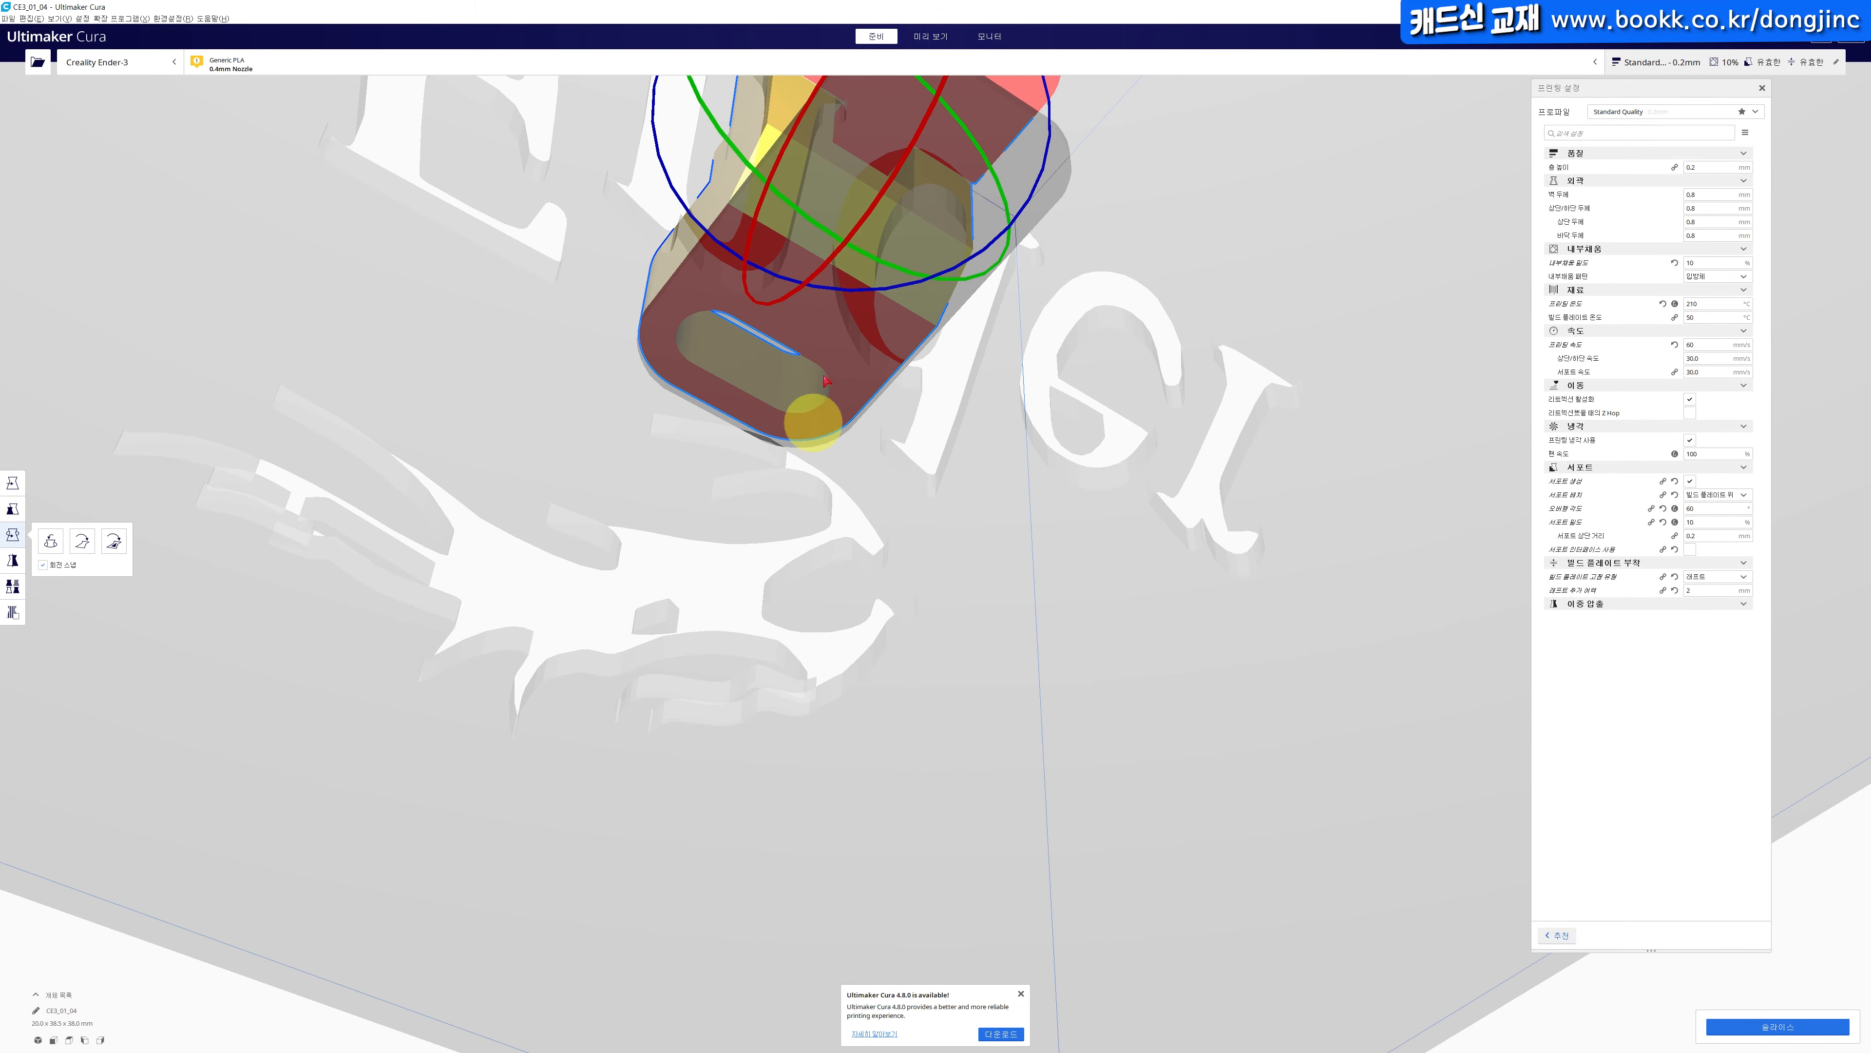
{"action": "right_click_drag", "start_coordinate": [932, 442], "coordinate": [898, 576]}
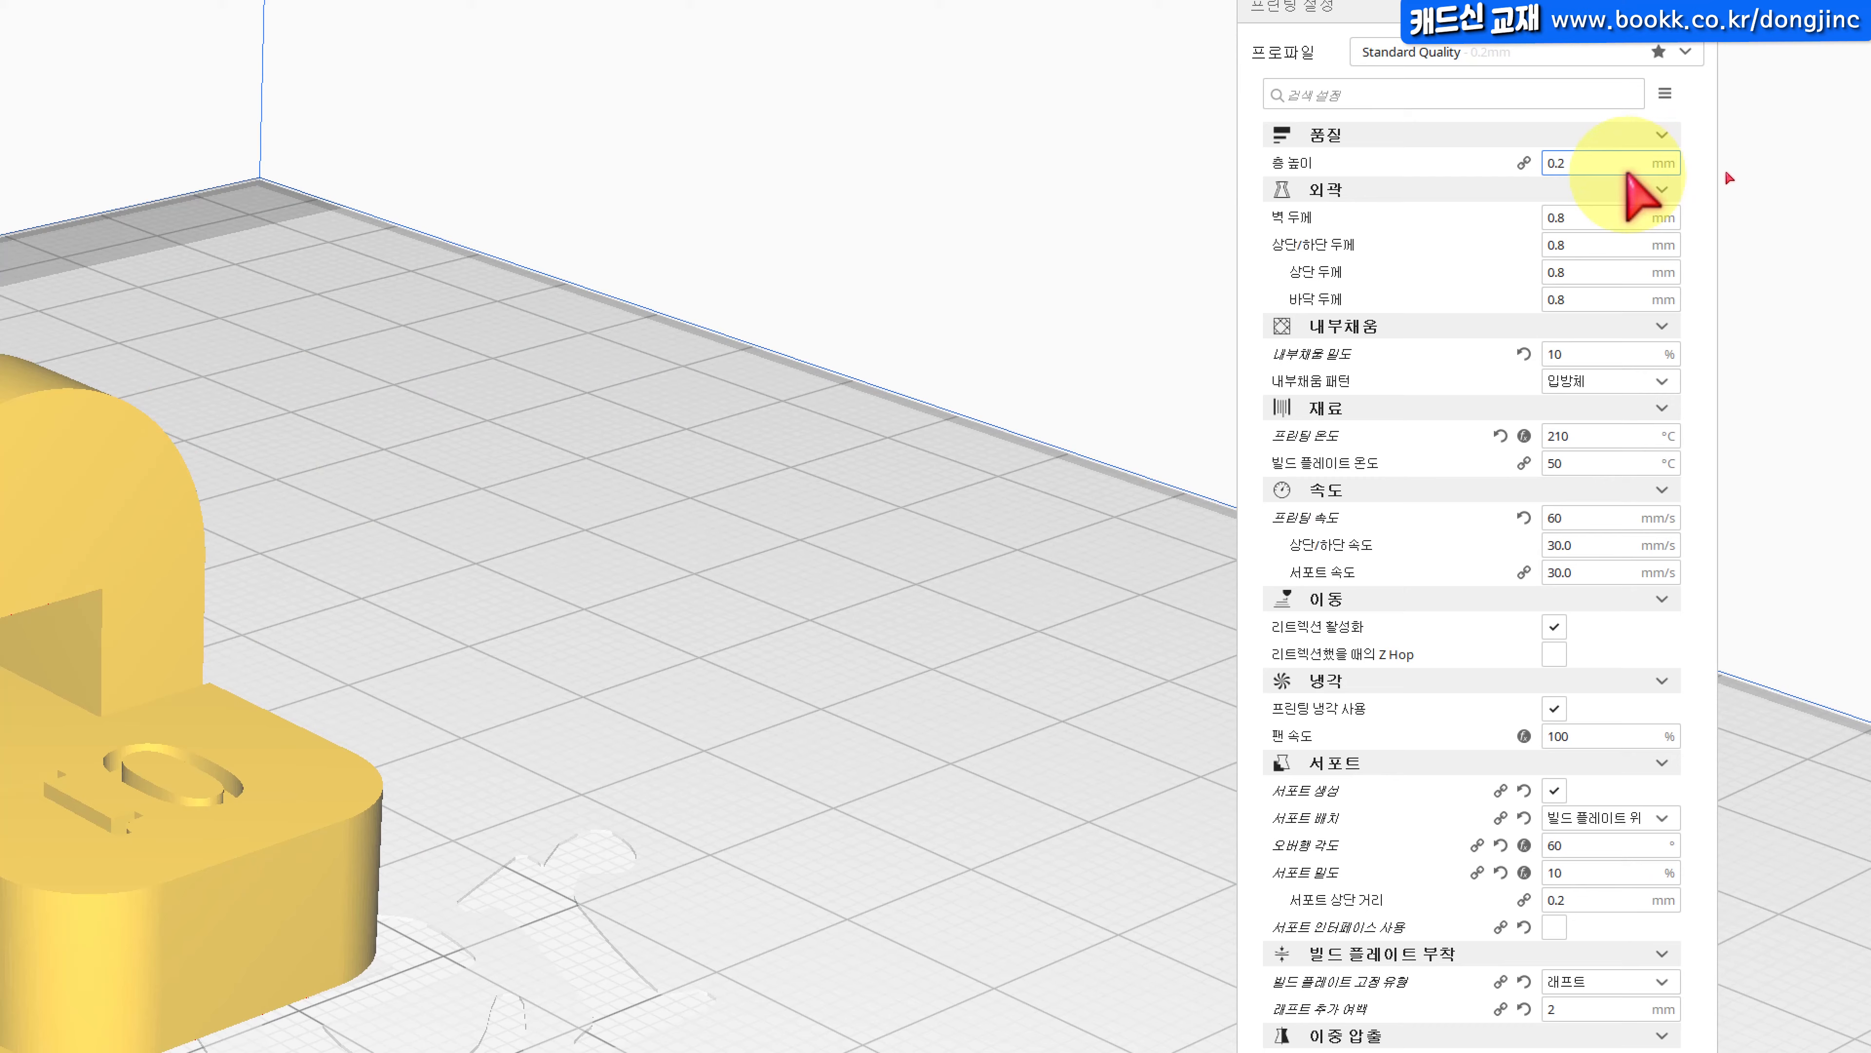
Review the layer, wall, infill, temperature and speed settings, and set the support placement (서포트 배치) to 어디에나.
{"action": "mouse_move", "coordinate": [1632, 173]}
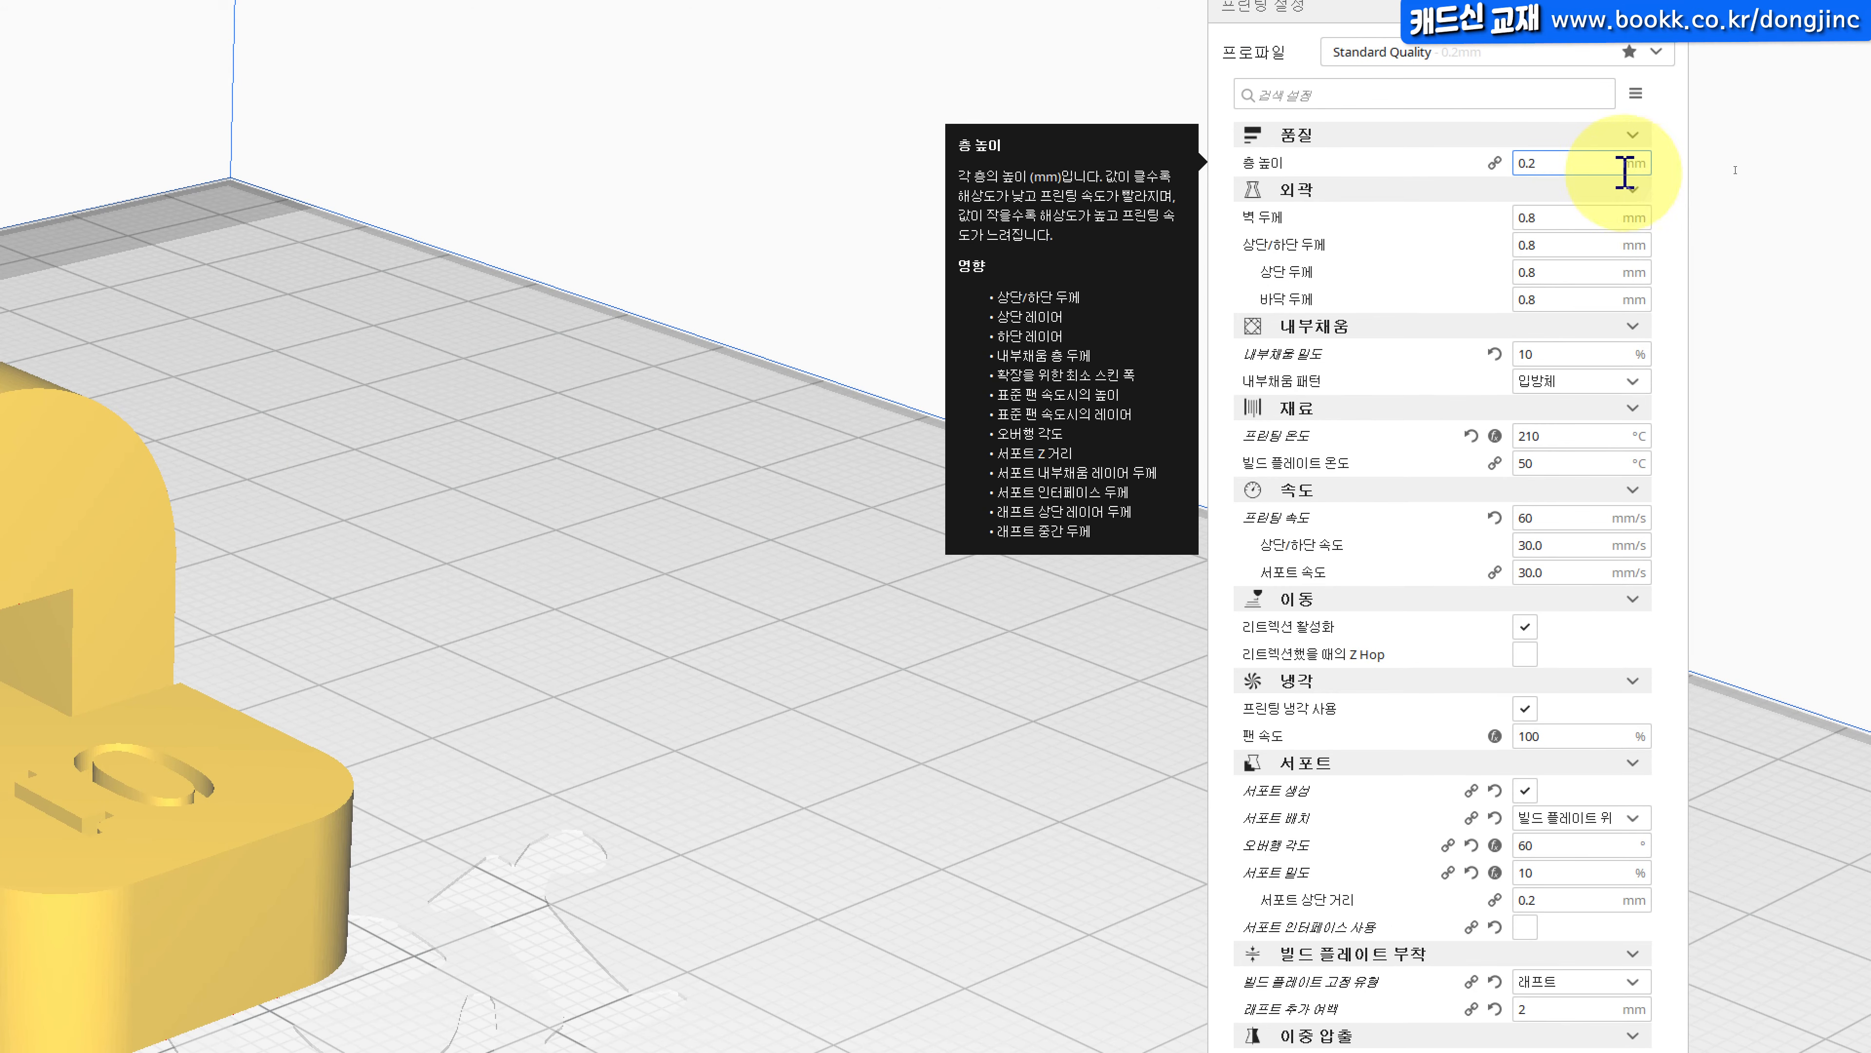
{"action": "mouse_move", "coordinate": [1567, 217]}
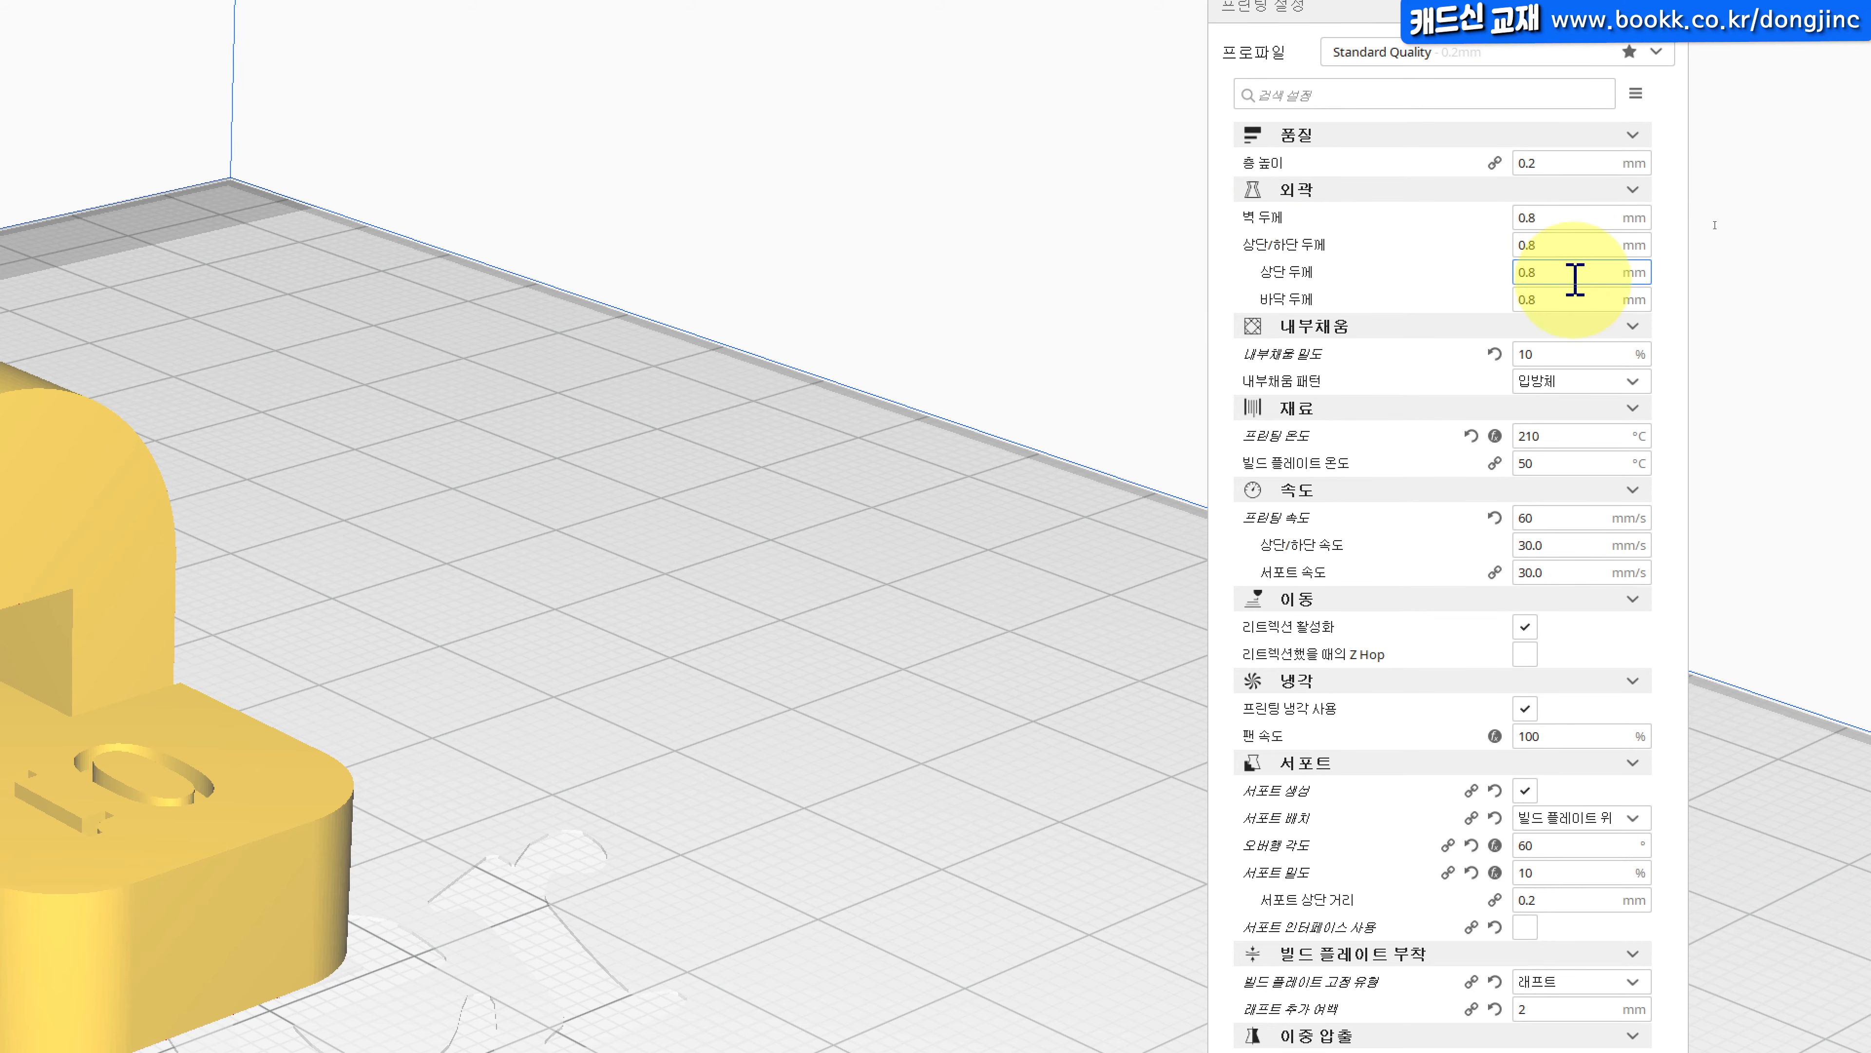
{"action": "mouse_move", "coordinate": [1582, 361]}
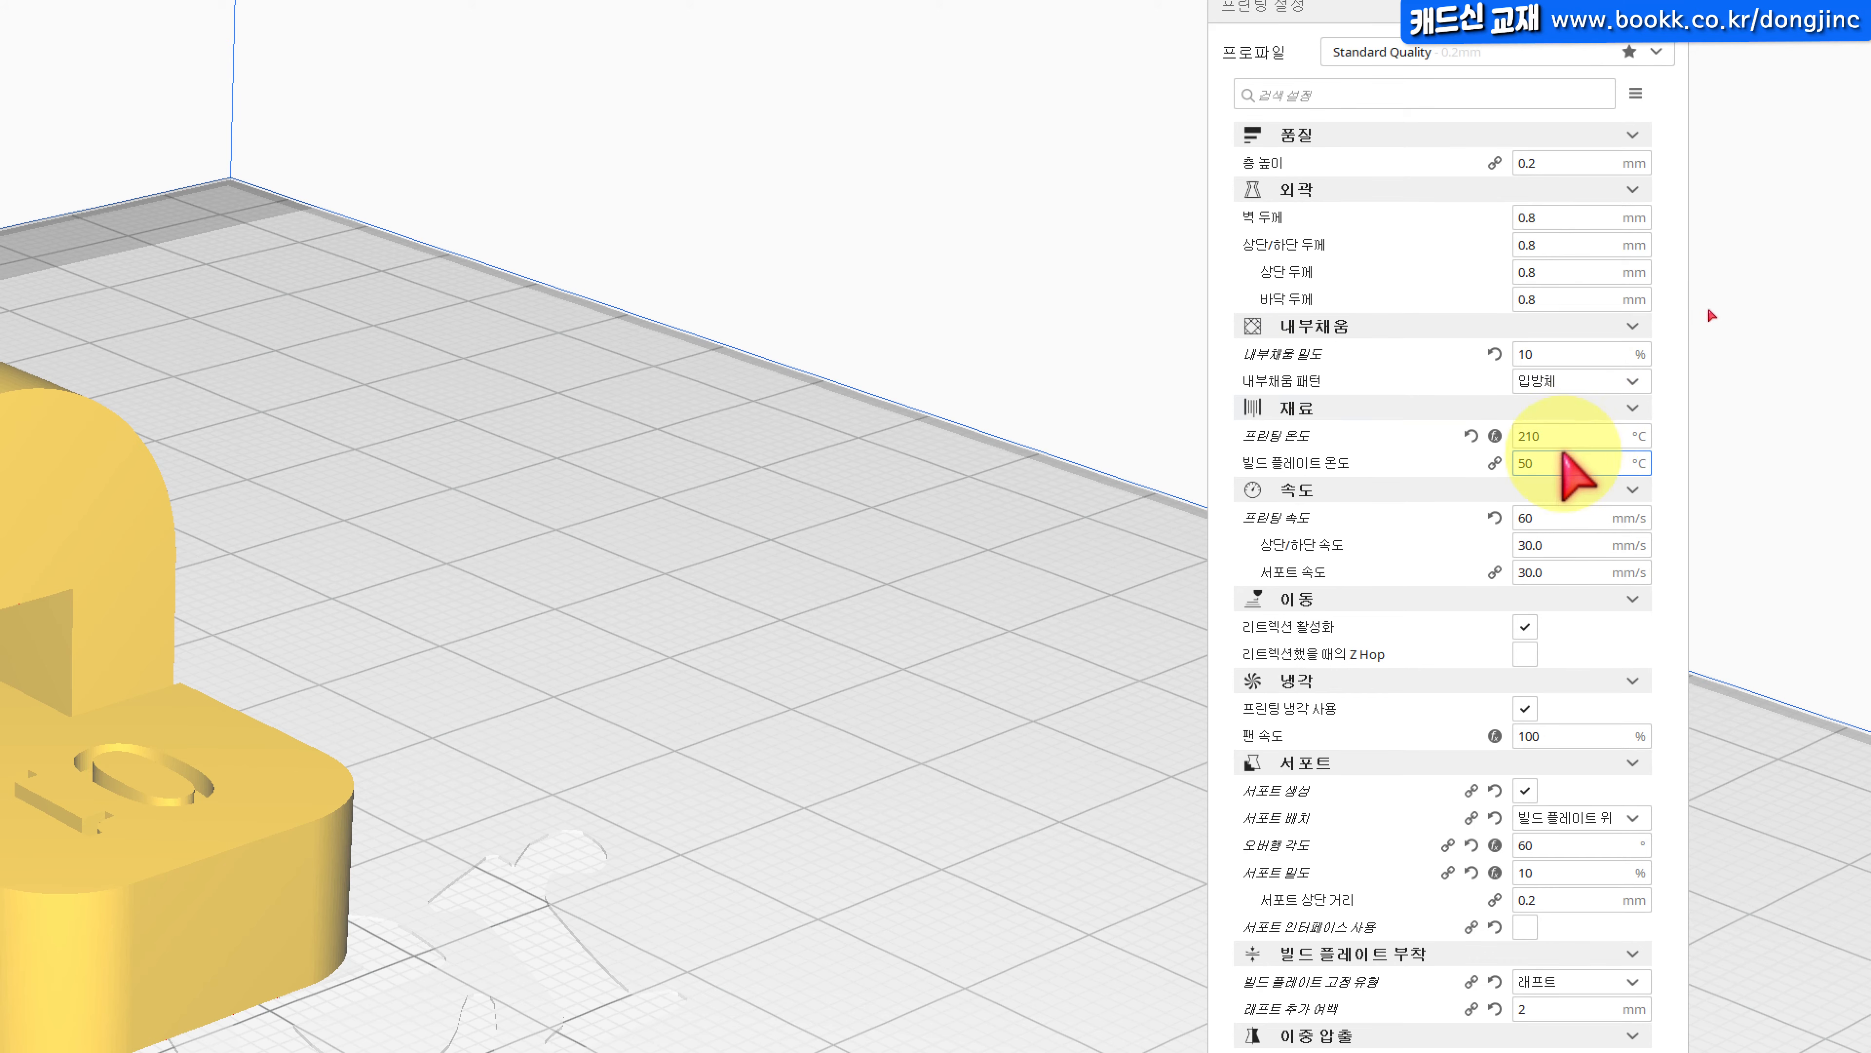
{"action": "mouse_move", "coordinate": [1553, 472]}
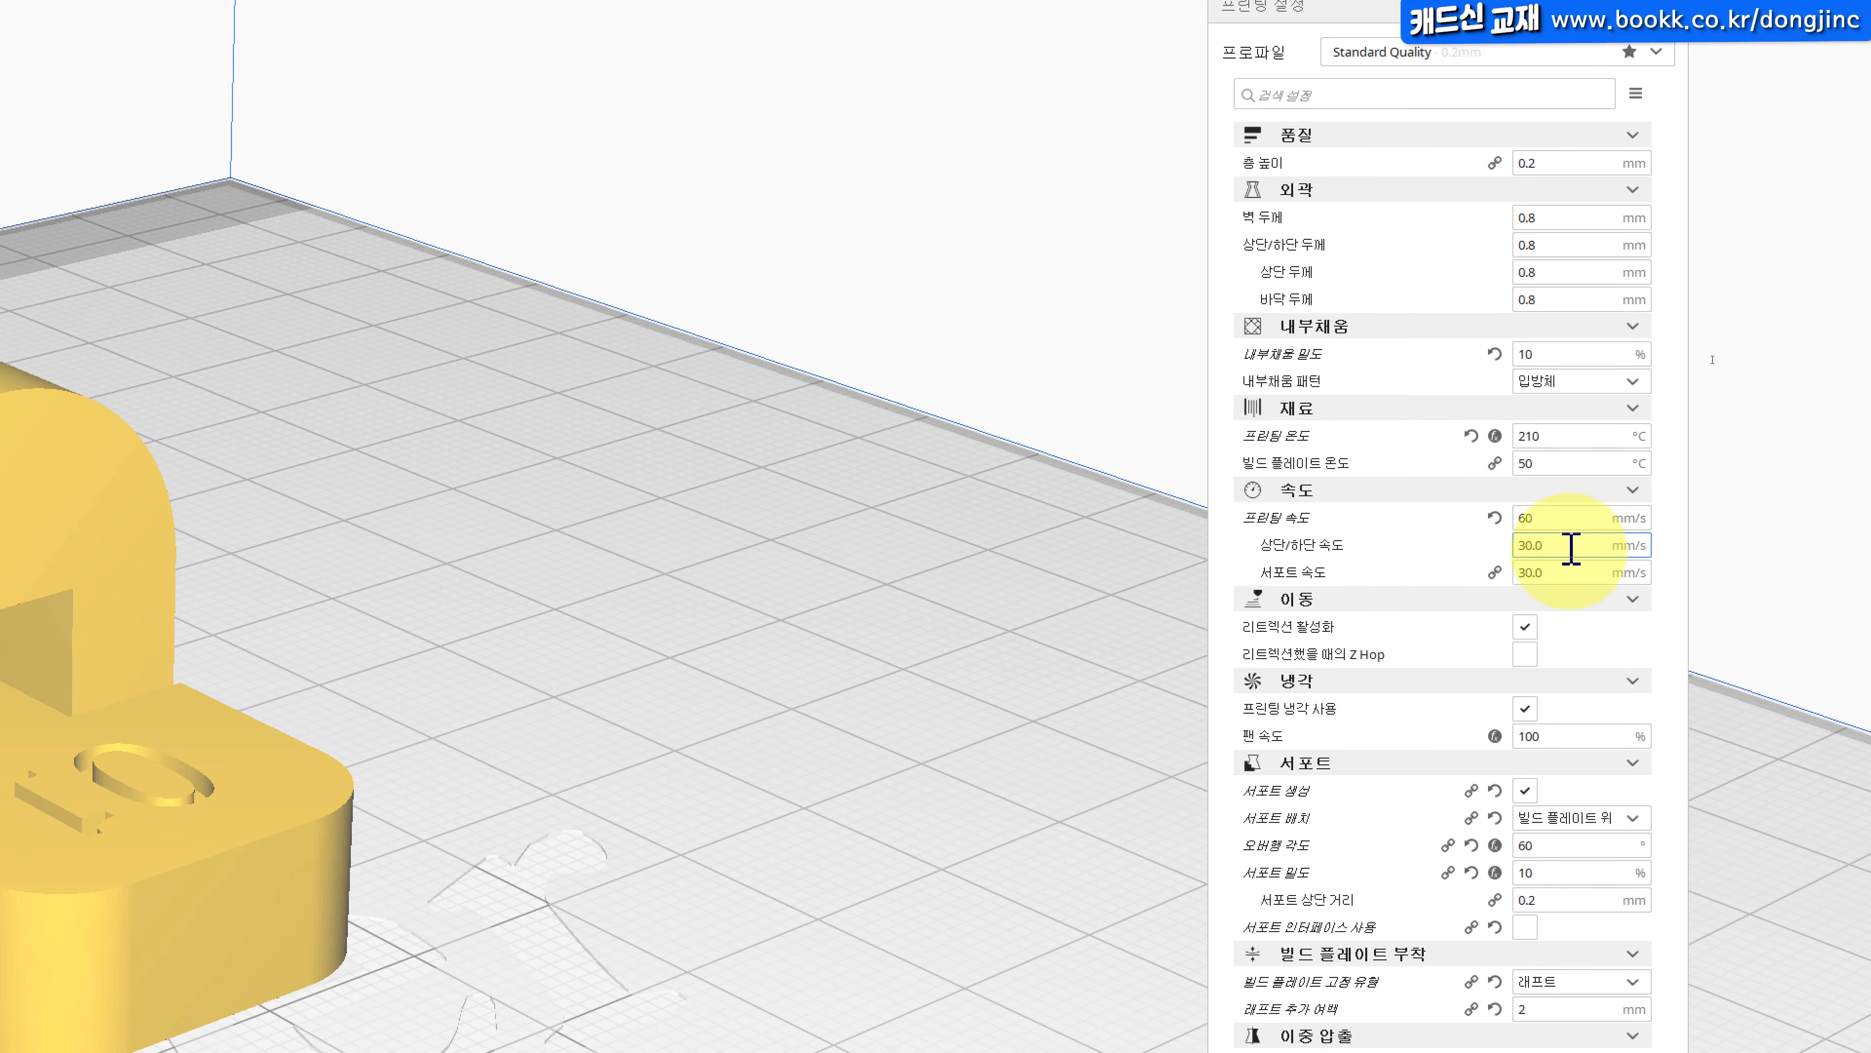
{"action": "mouse_move", "coordinate": [1571, 520]}
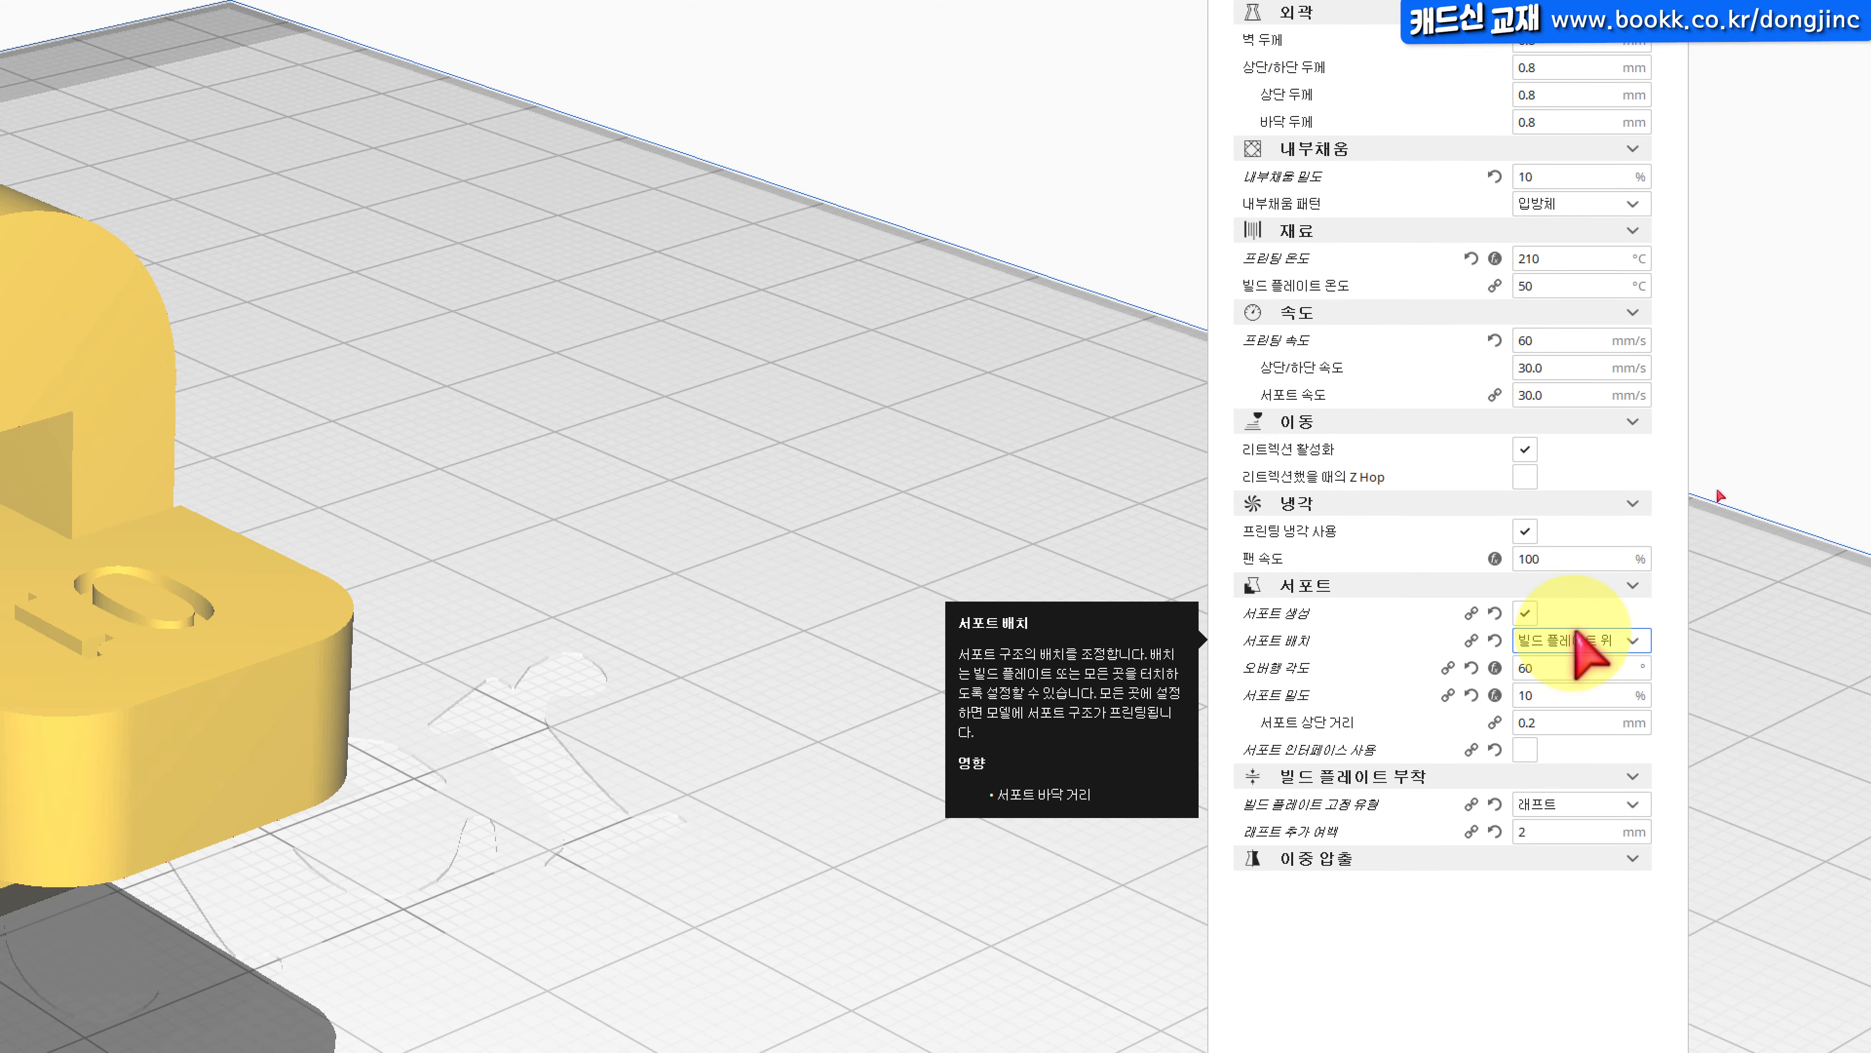
{"action": "left_click", "coordinate": [1568, 641]}
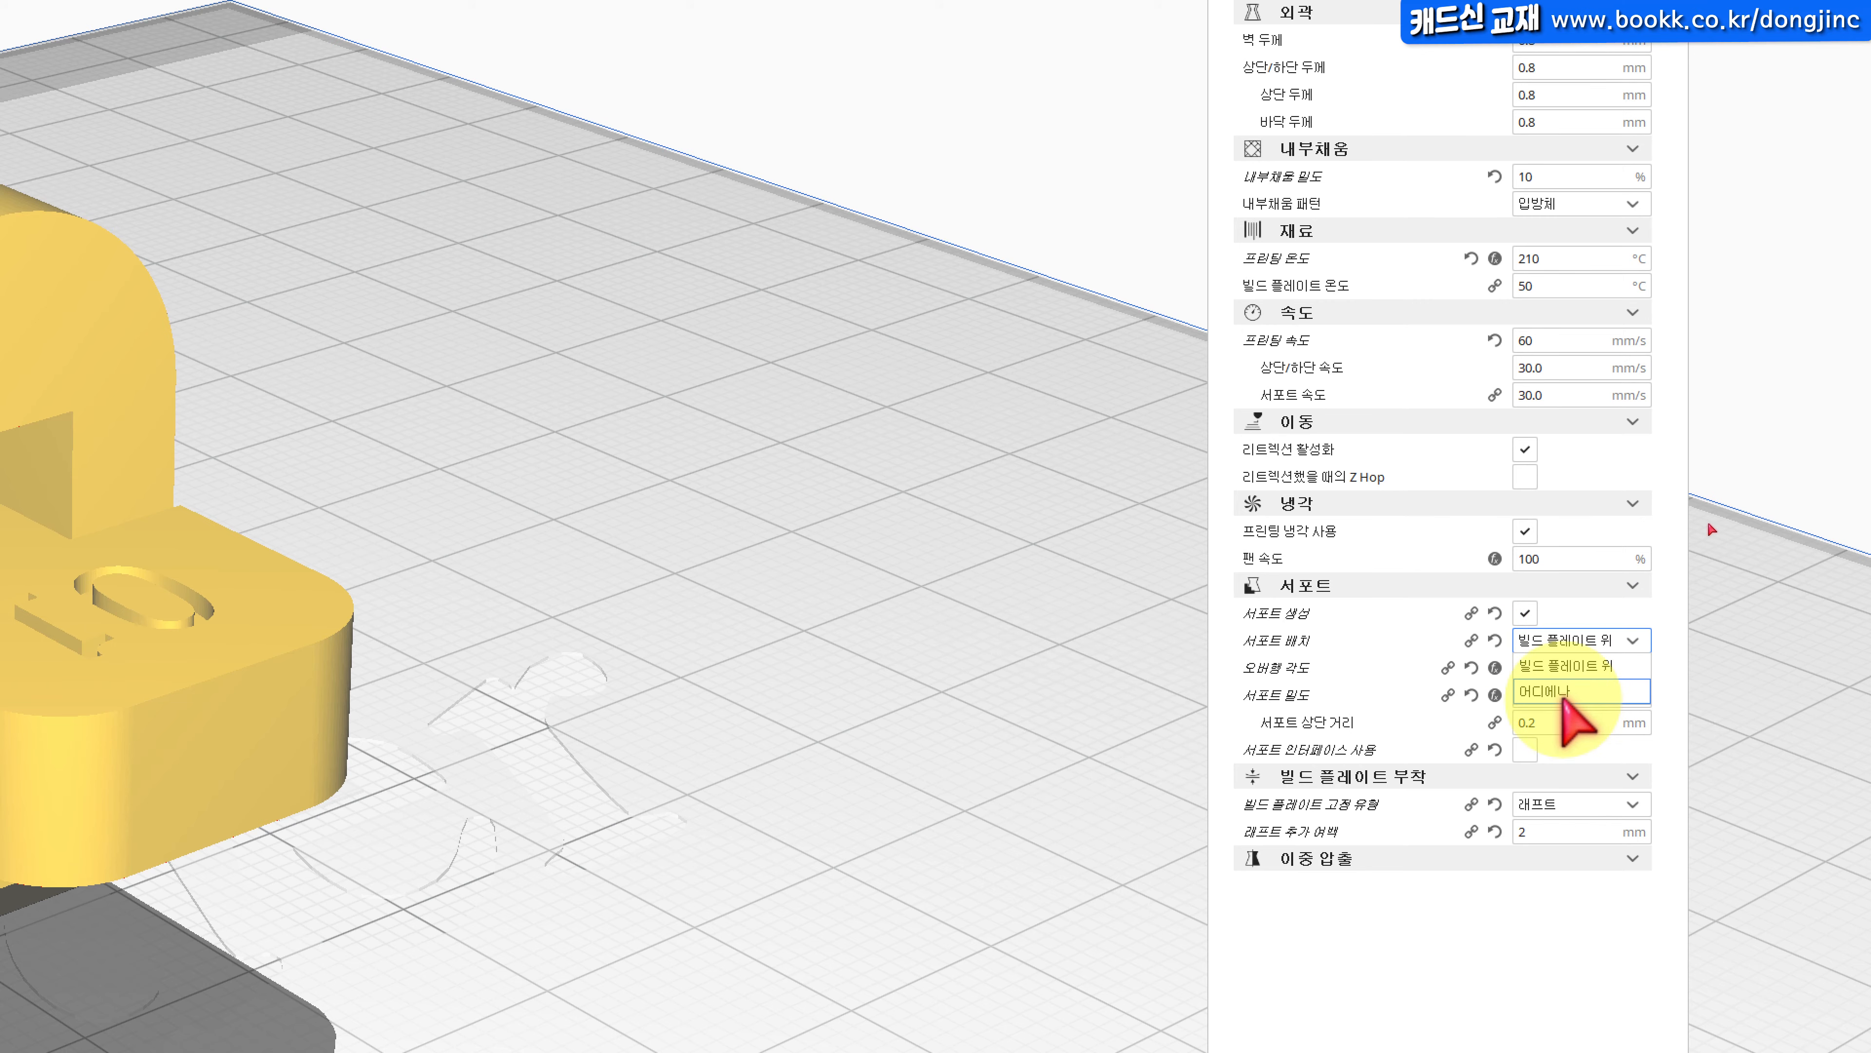
{"action": "left_click", "coordinate": [1564, 693]}
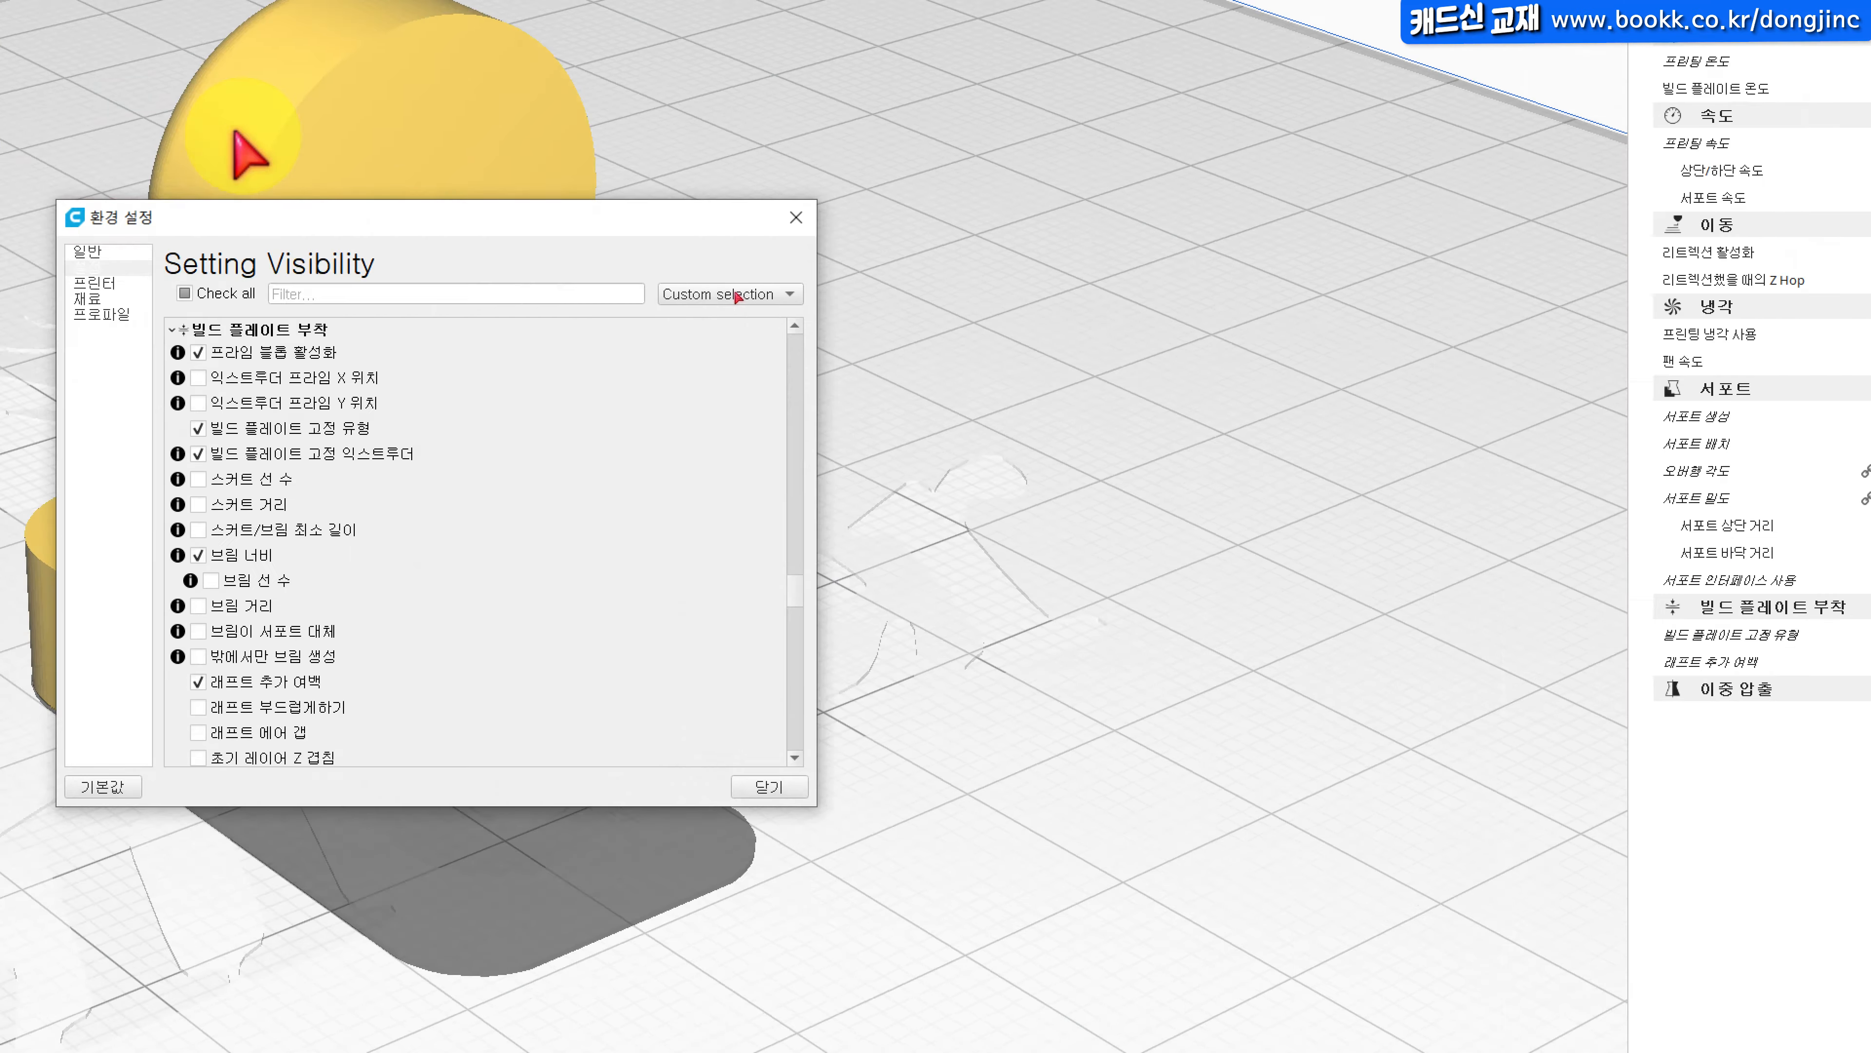
Make the raft air gap (래프트 에어 갭) setting visible in the setting visibility preferences and close the preferences.
{"action": "scroll", "coordinate": [913, 598], "scroll_direction": "down", "scroll_amount": 2}
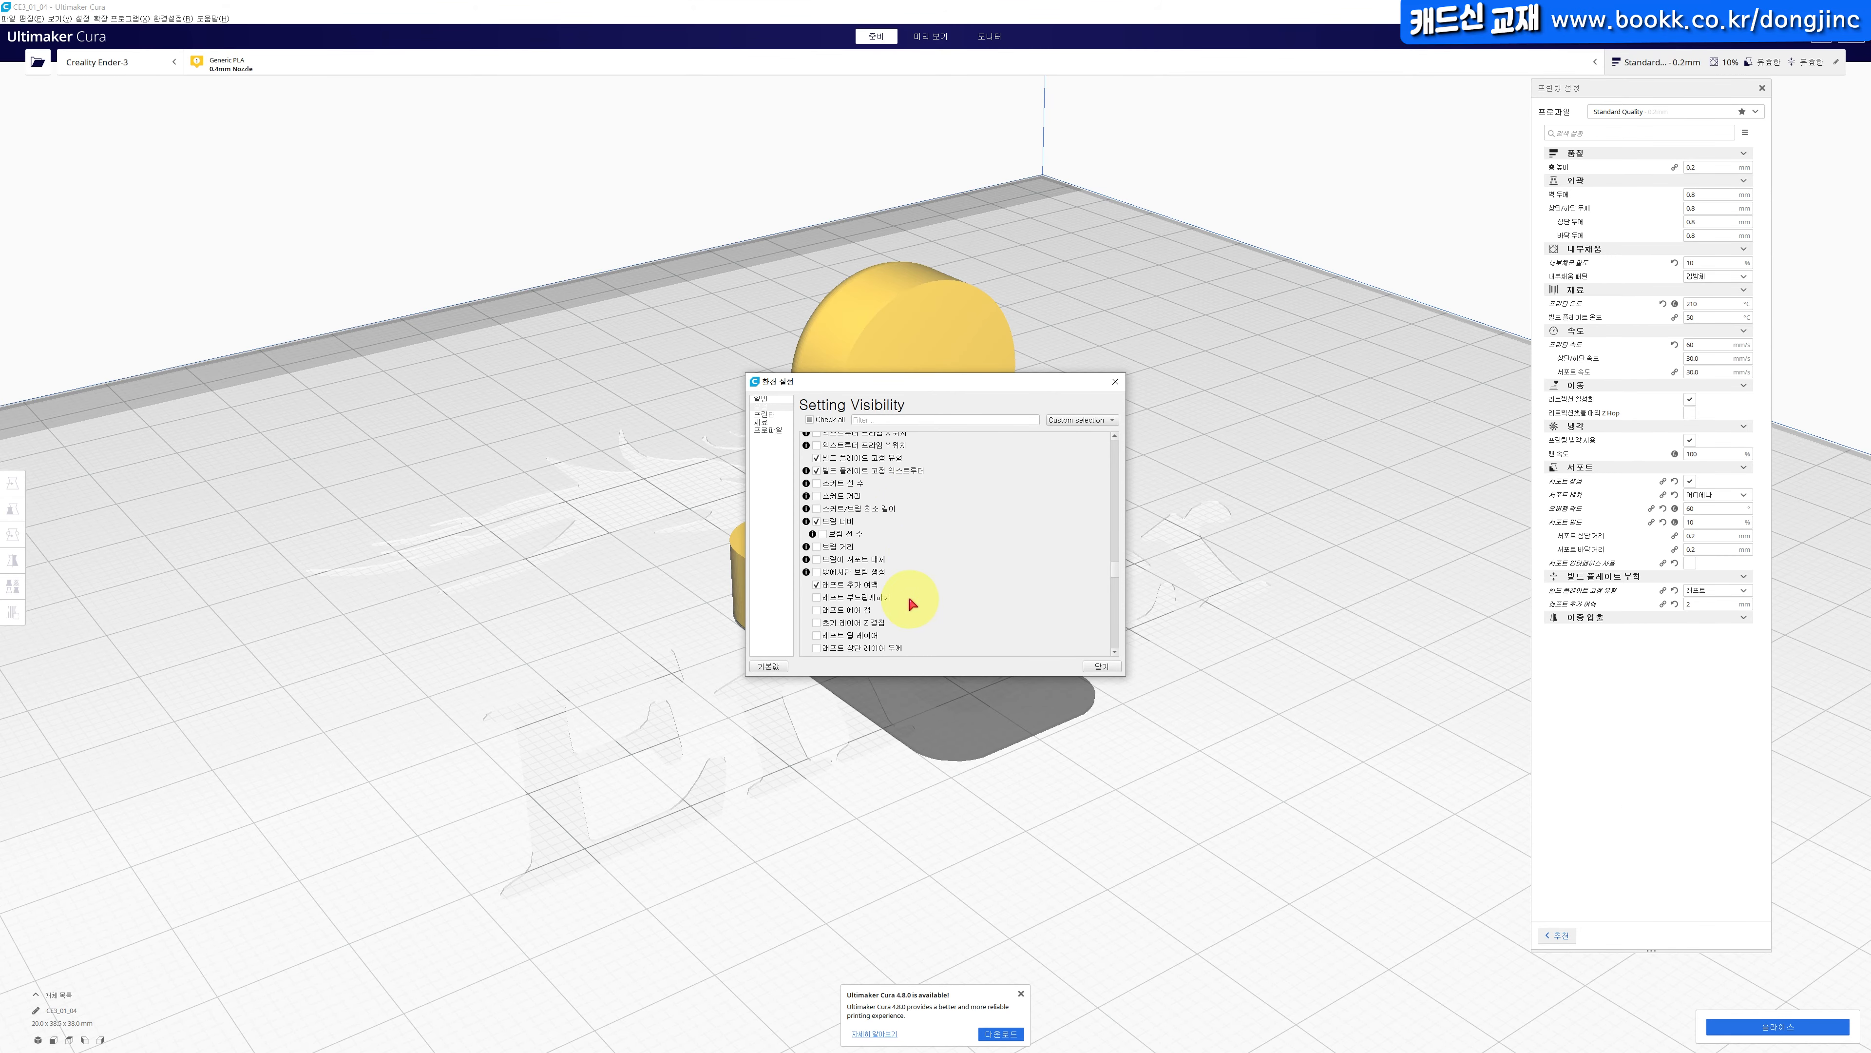
{"action": "left_click", "coordinate": [818, 581]}
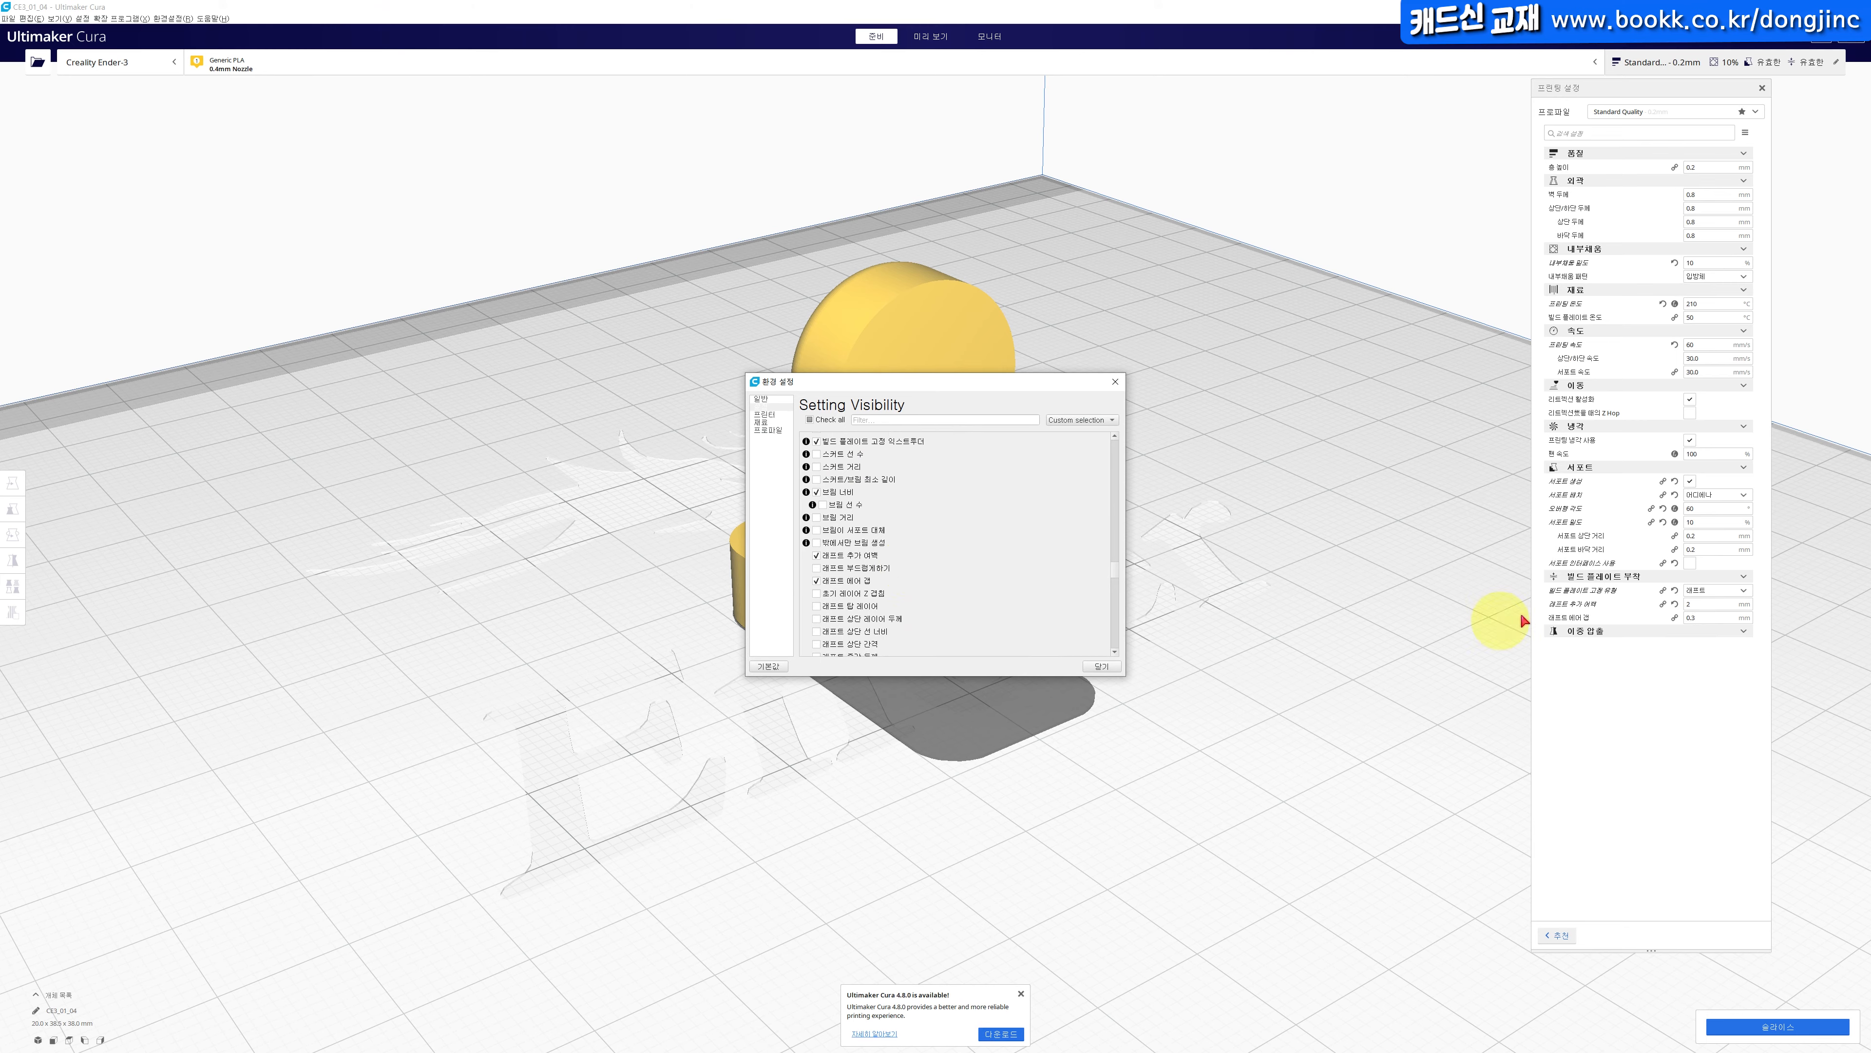
{"action": "left_click", "coordinate": [1709, 620]}
{"action": "left_click", "coordinate": [1711, 618]}
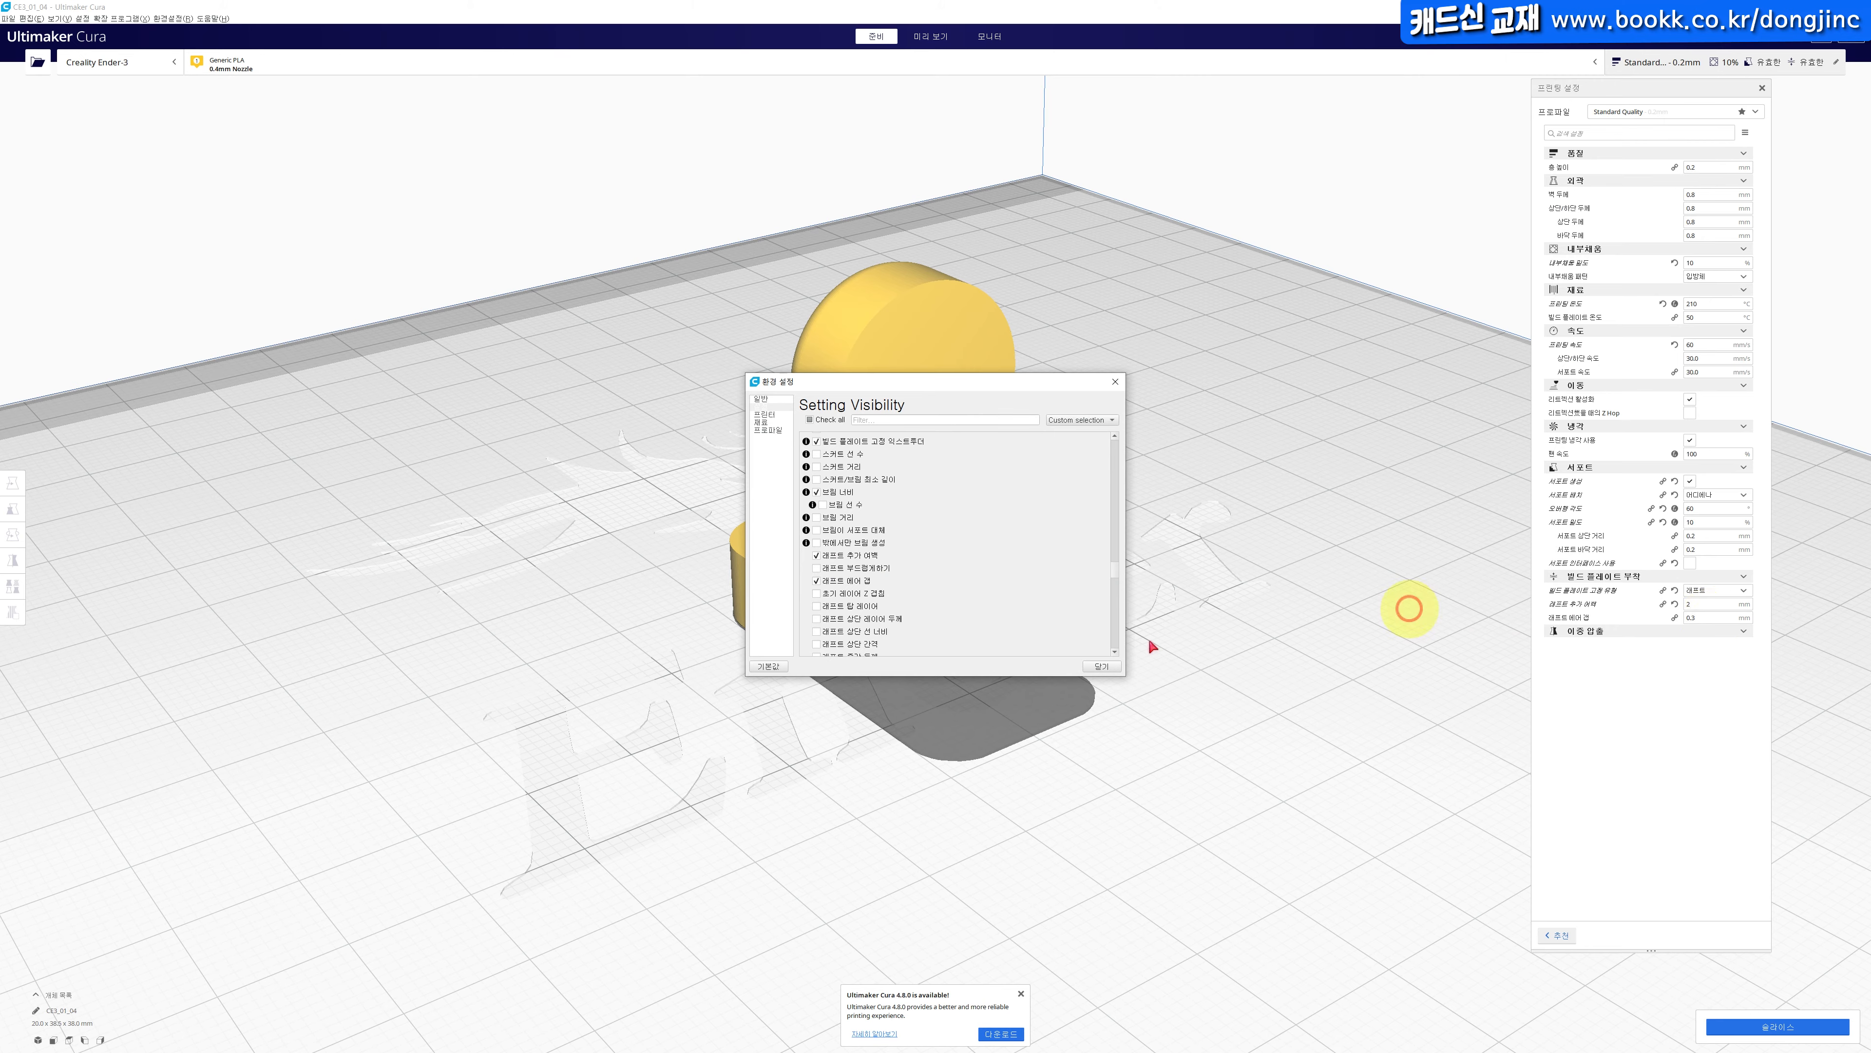
{"action": "left_click", "coordinate": [1102, 666]}
Set the raft air gap (래프트 에어 갭) to 0.4 mm and slice the model.
{"action": "left_click", "coordinate": [1691, 620]}
{"action": "double_click", "coordinate": [1704, 620]}
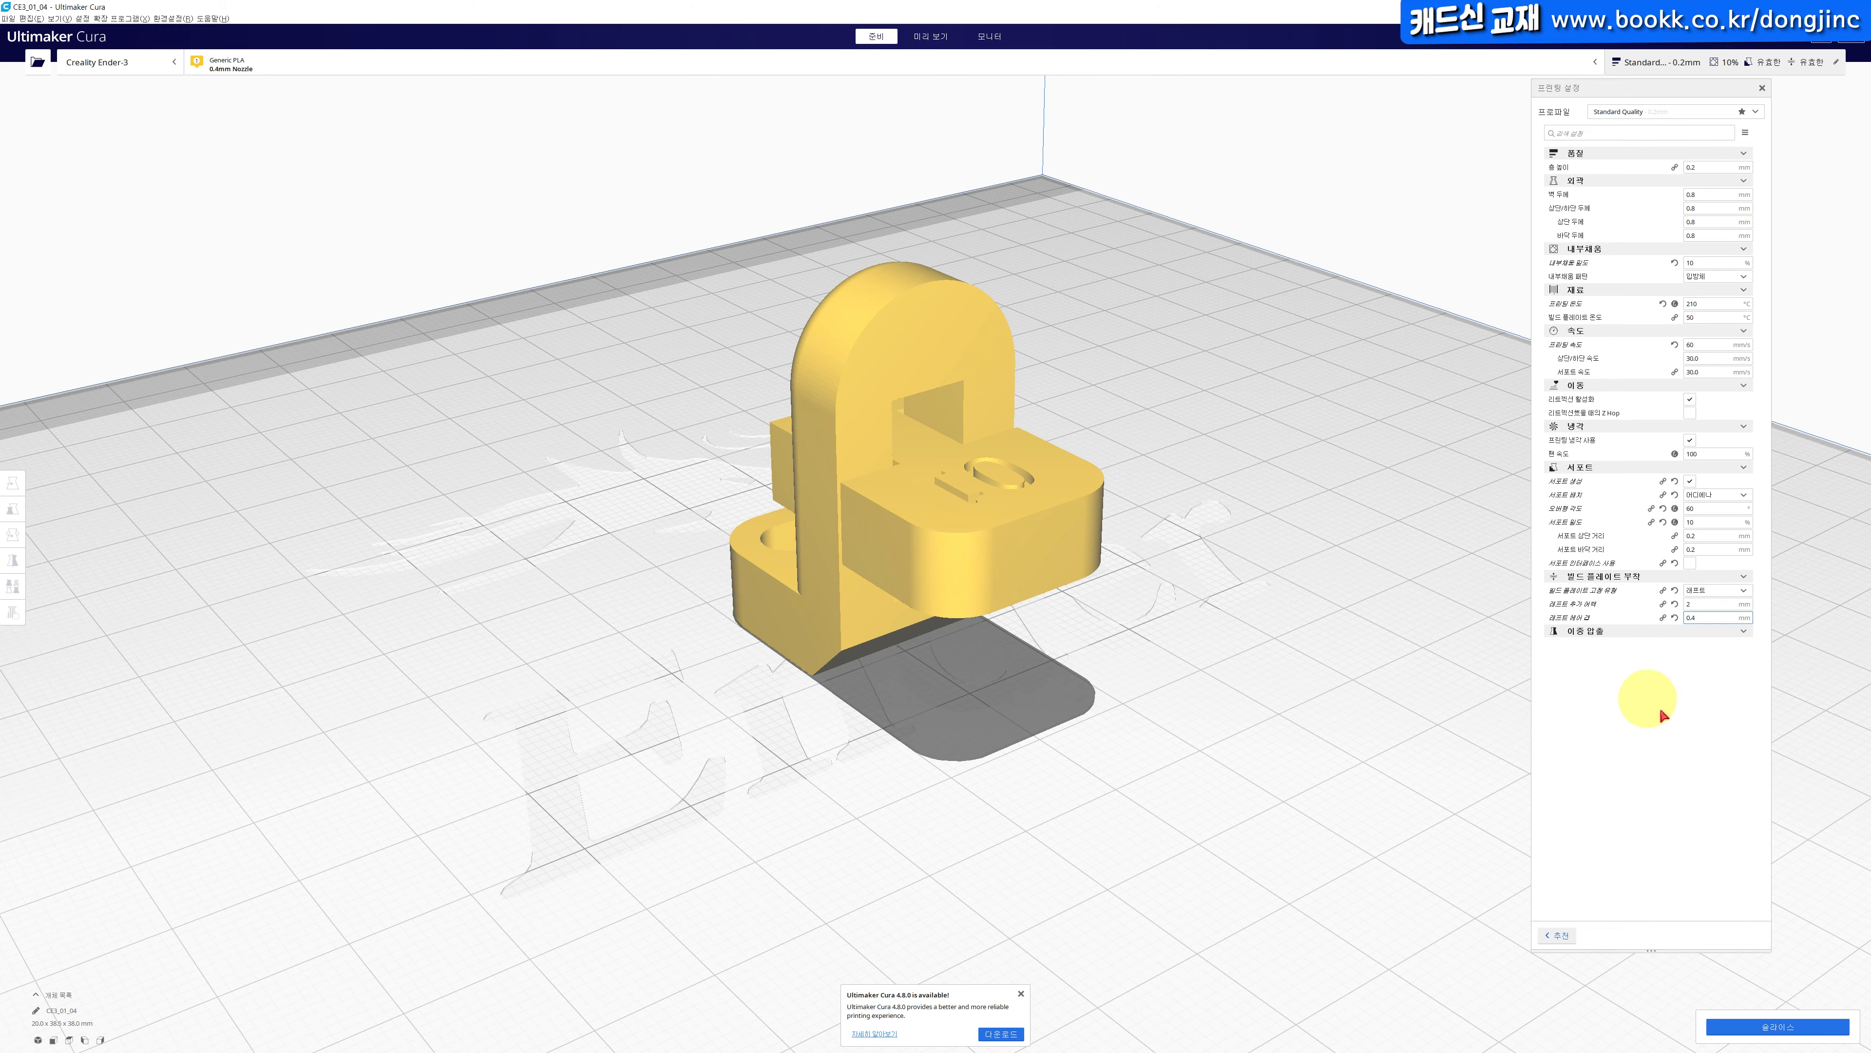
{"action": "left_click", "coordinate": [1758, 1023]}
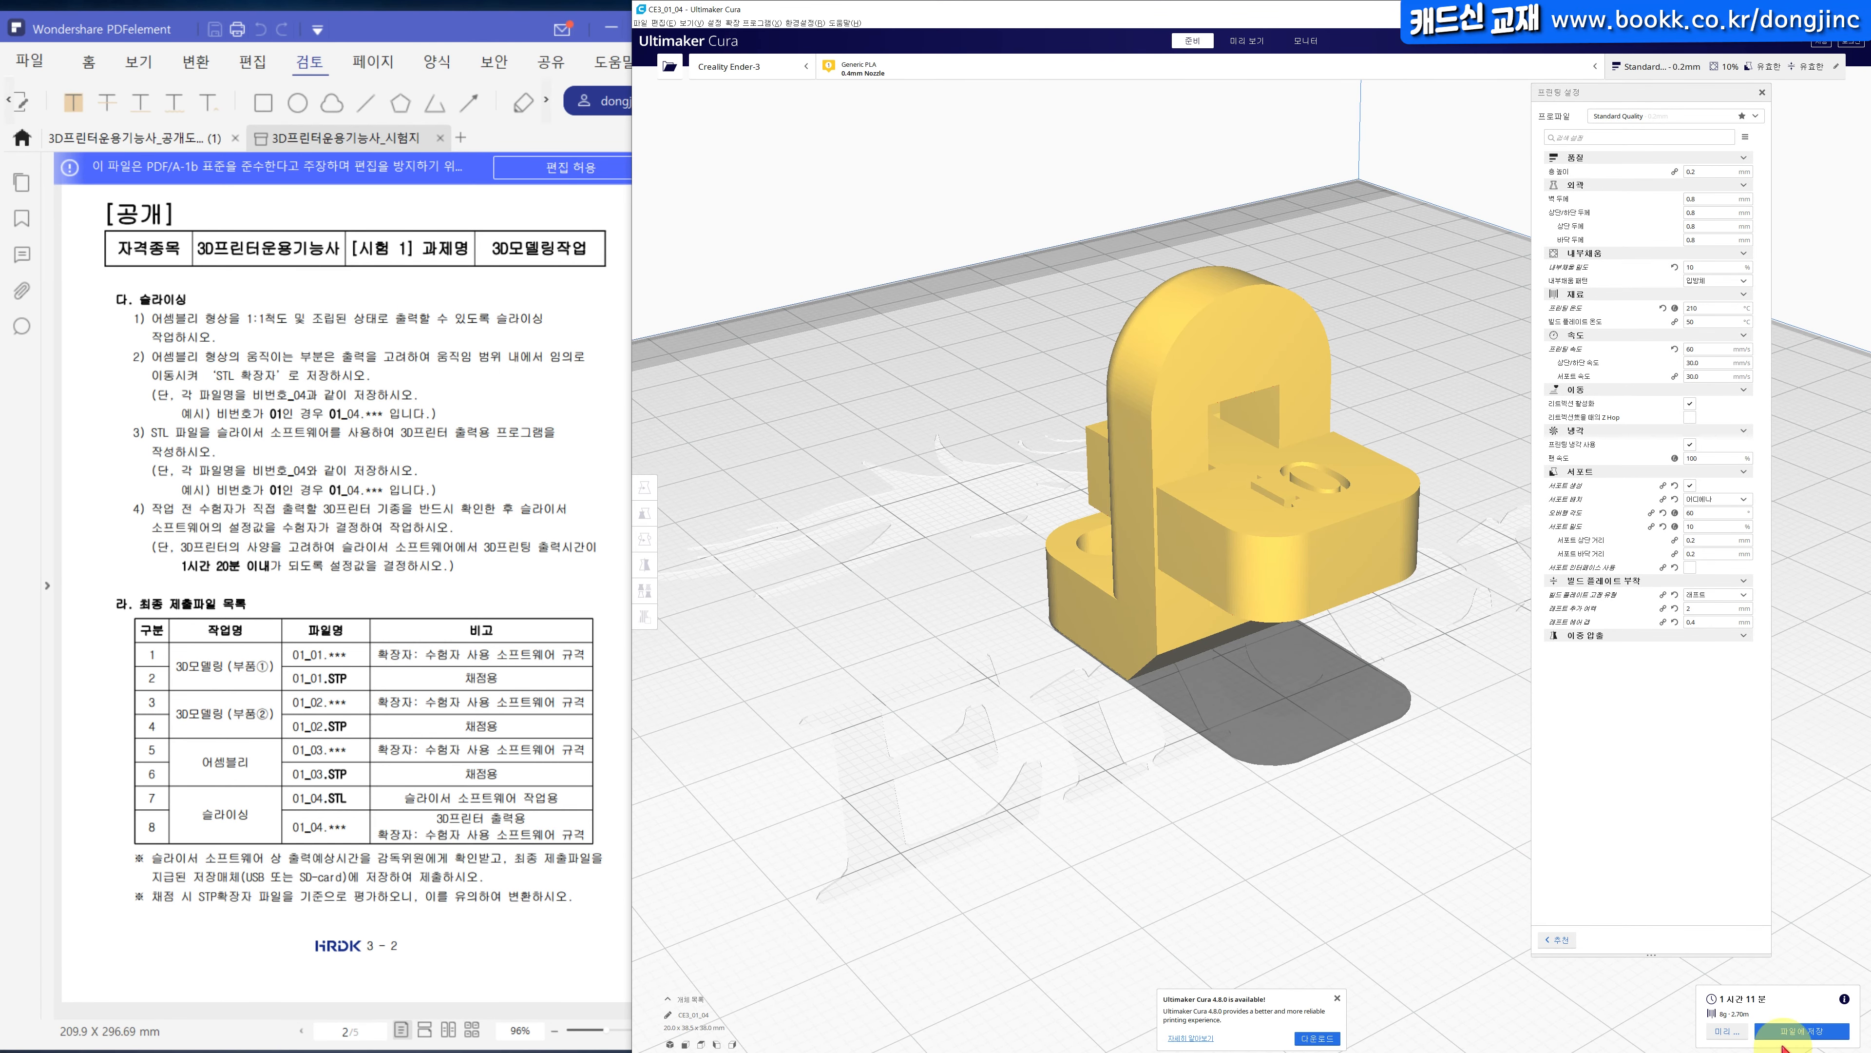
Save the sliced result as a G-code file named 01_04 in the 공개도면01 folder.
{"action": "left_click", "coordinate": [1798, 1031]}
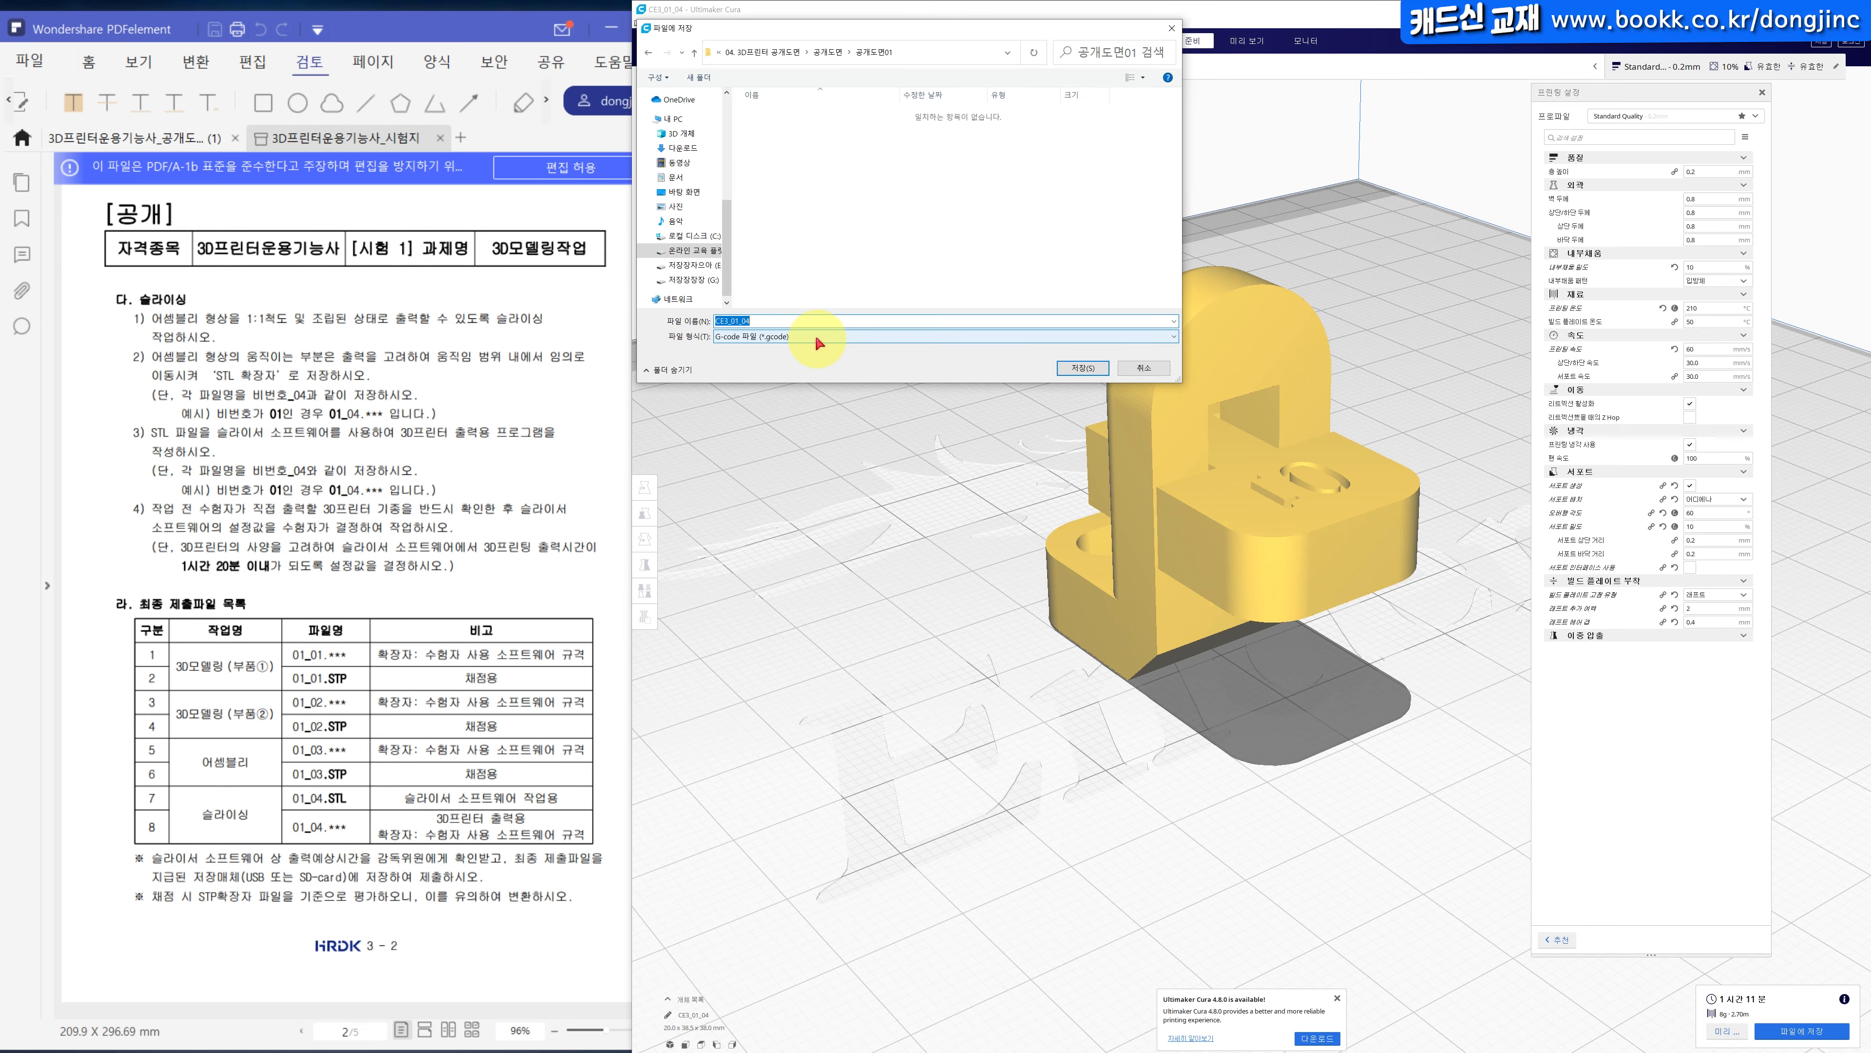
{"action": "type", "text": "01_"}
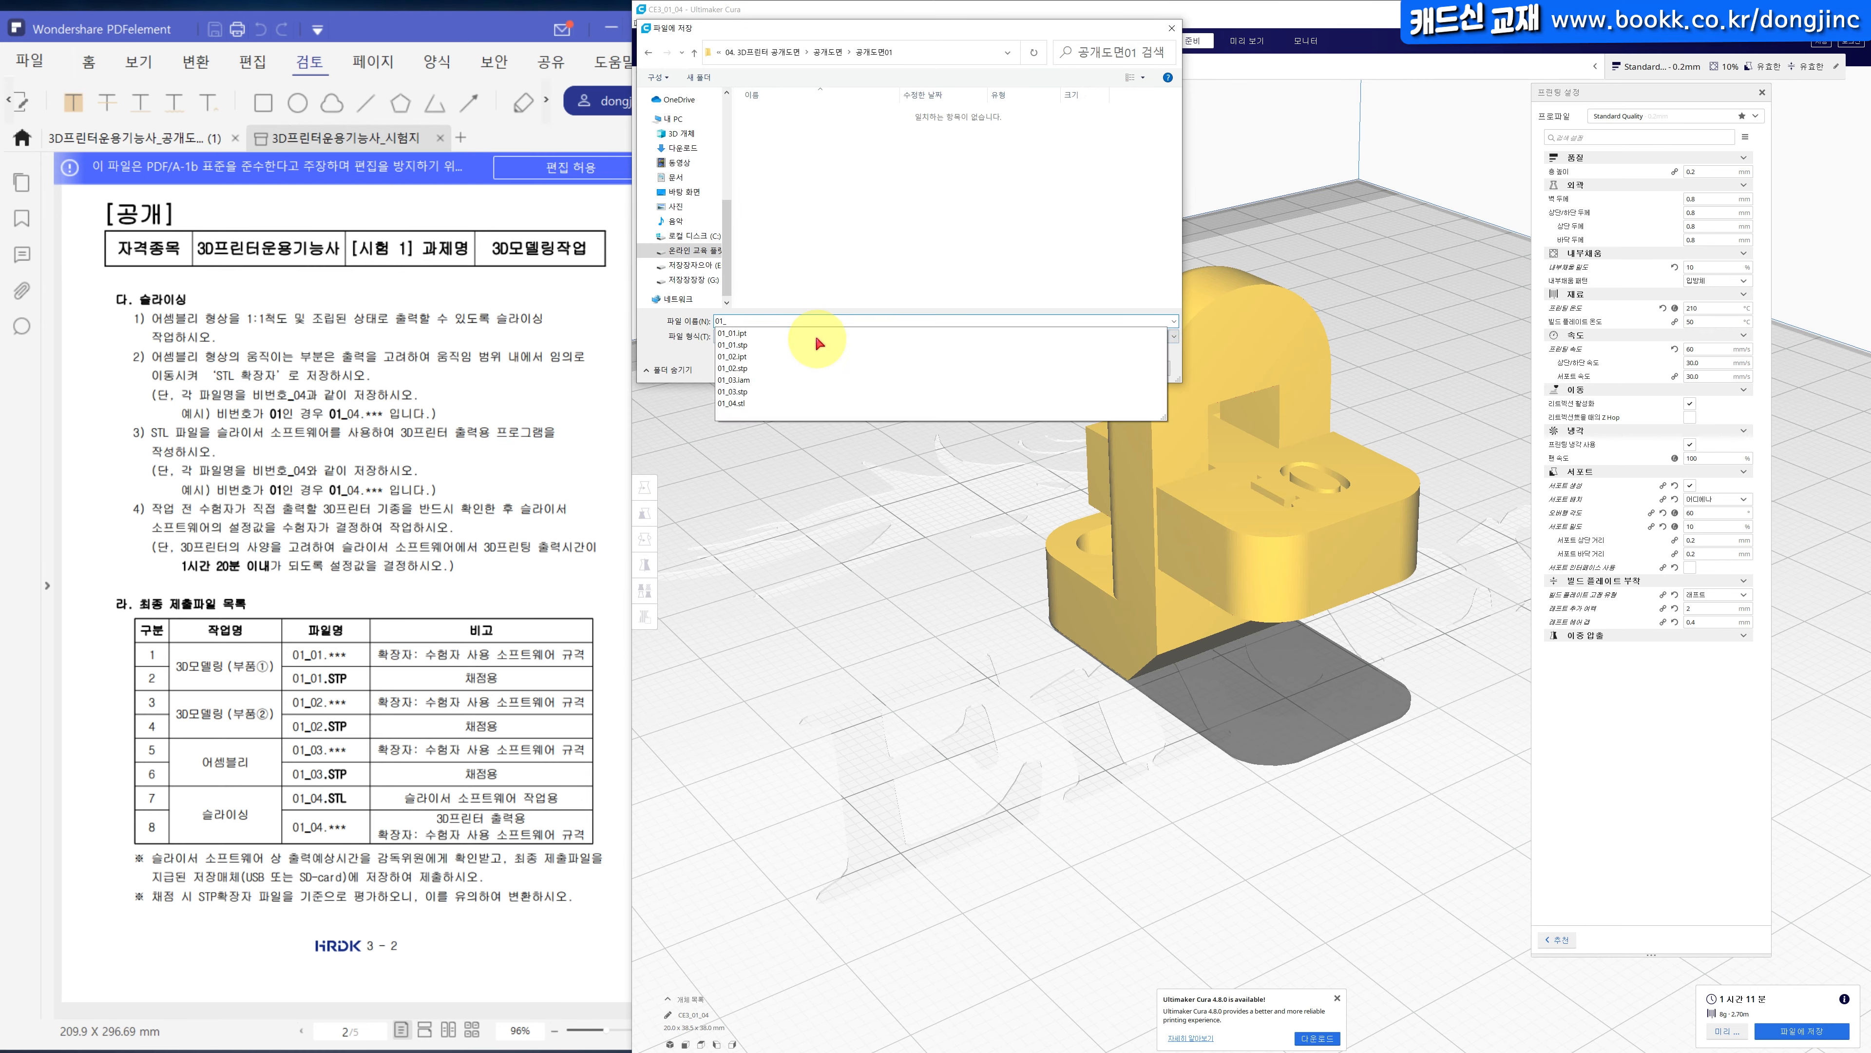
{"action": "type", "text": "04"}
{"action": "left_click", "coordinate": [839, 367]}
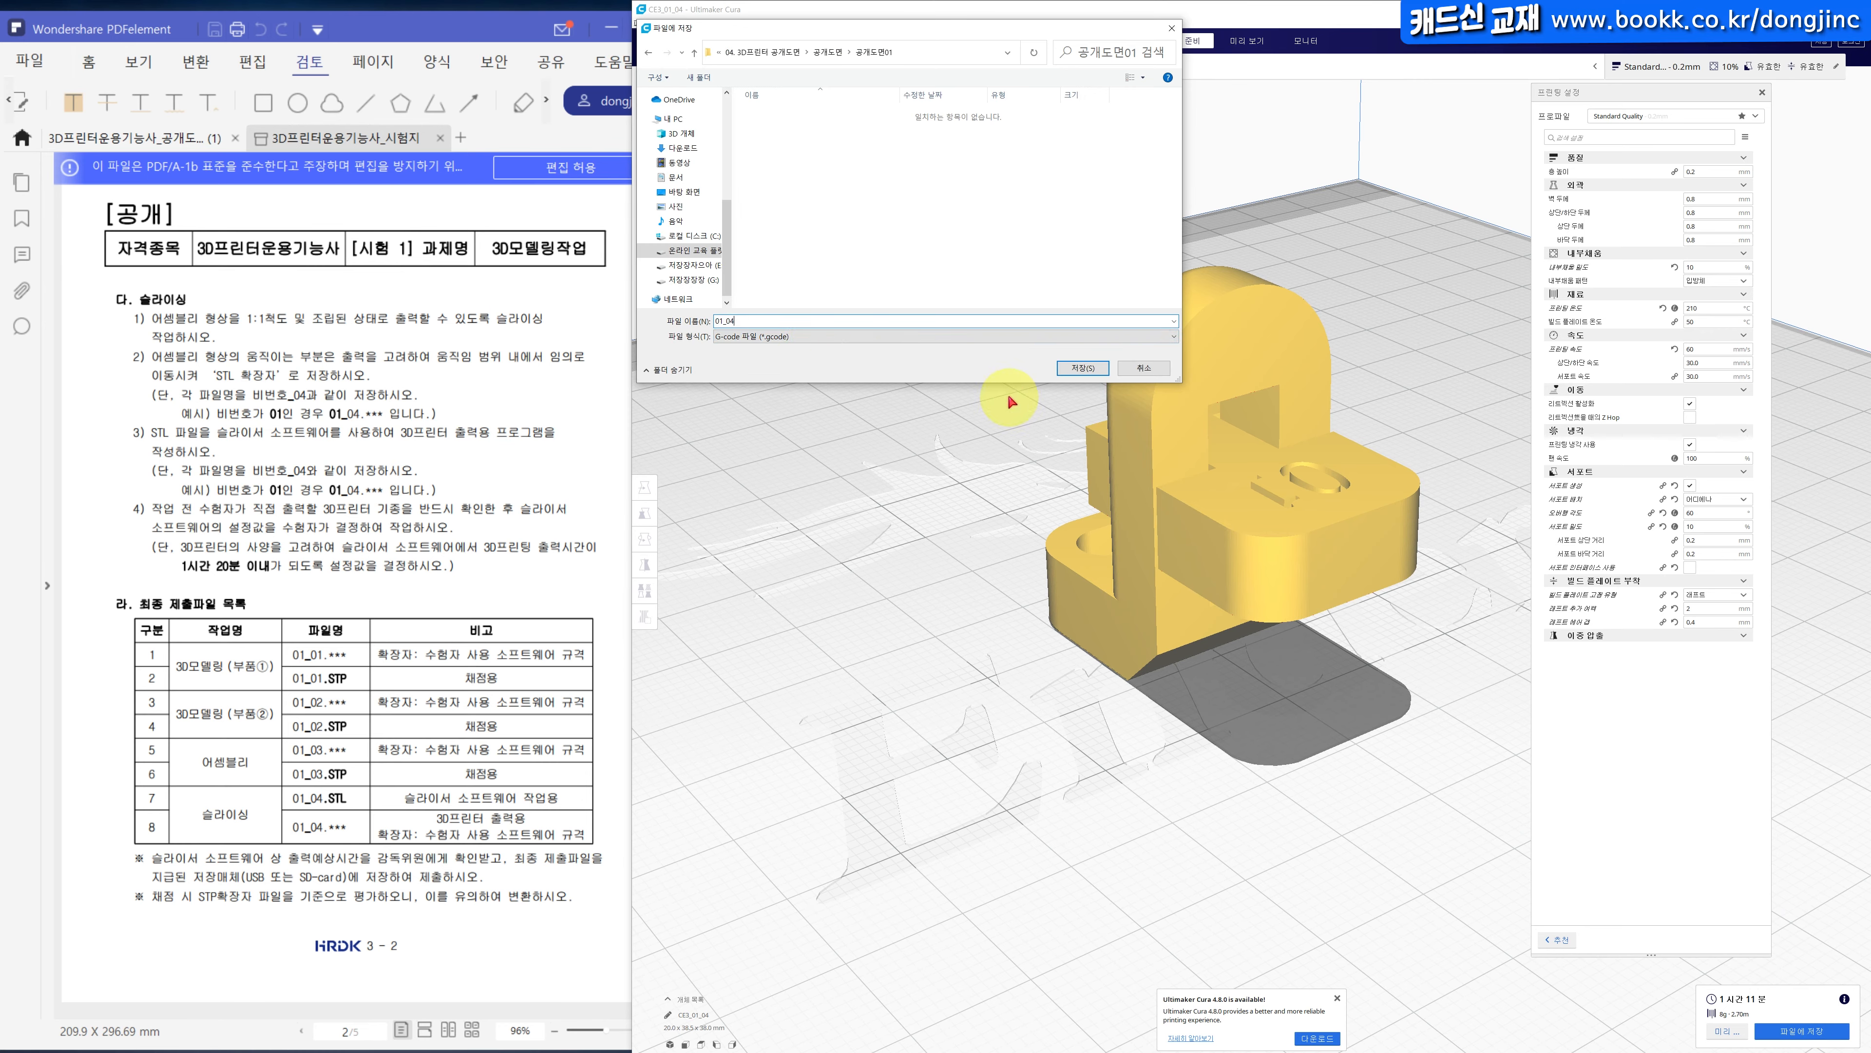
{"action": "left_click", "coordinate": [1076, 368]}
Switch to the 공개도면01 folder in File Explorer and check its files against the submission list in the exam PDF.
{"action": "key", "text": "alt+Tab"}
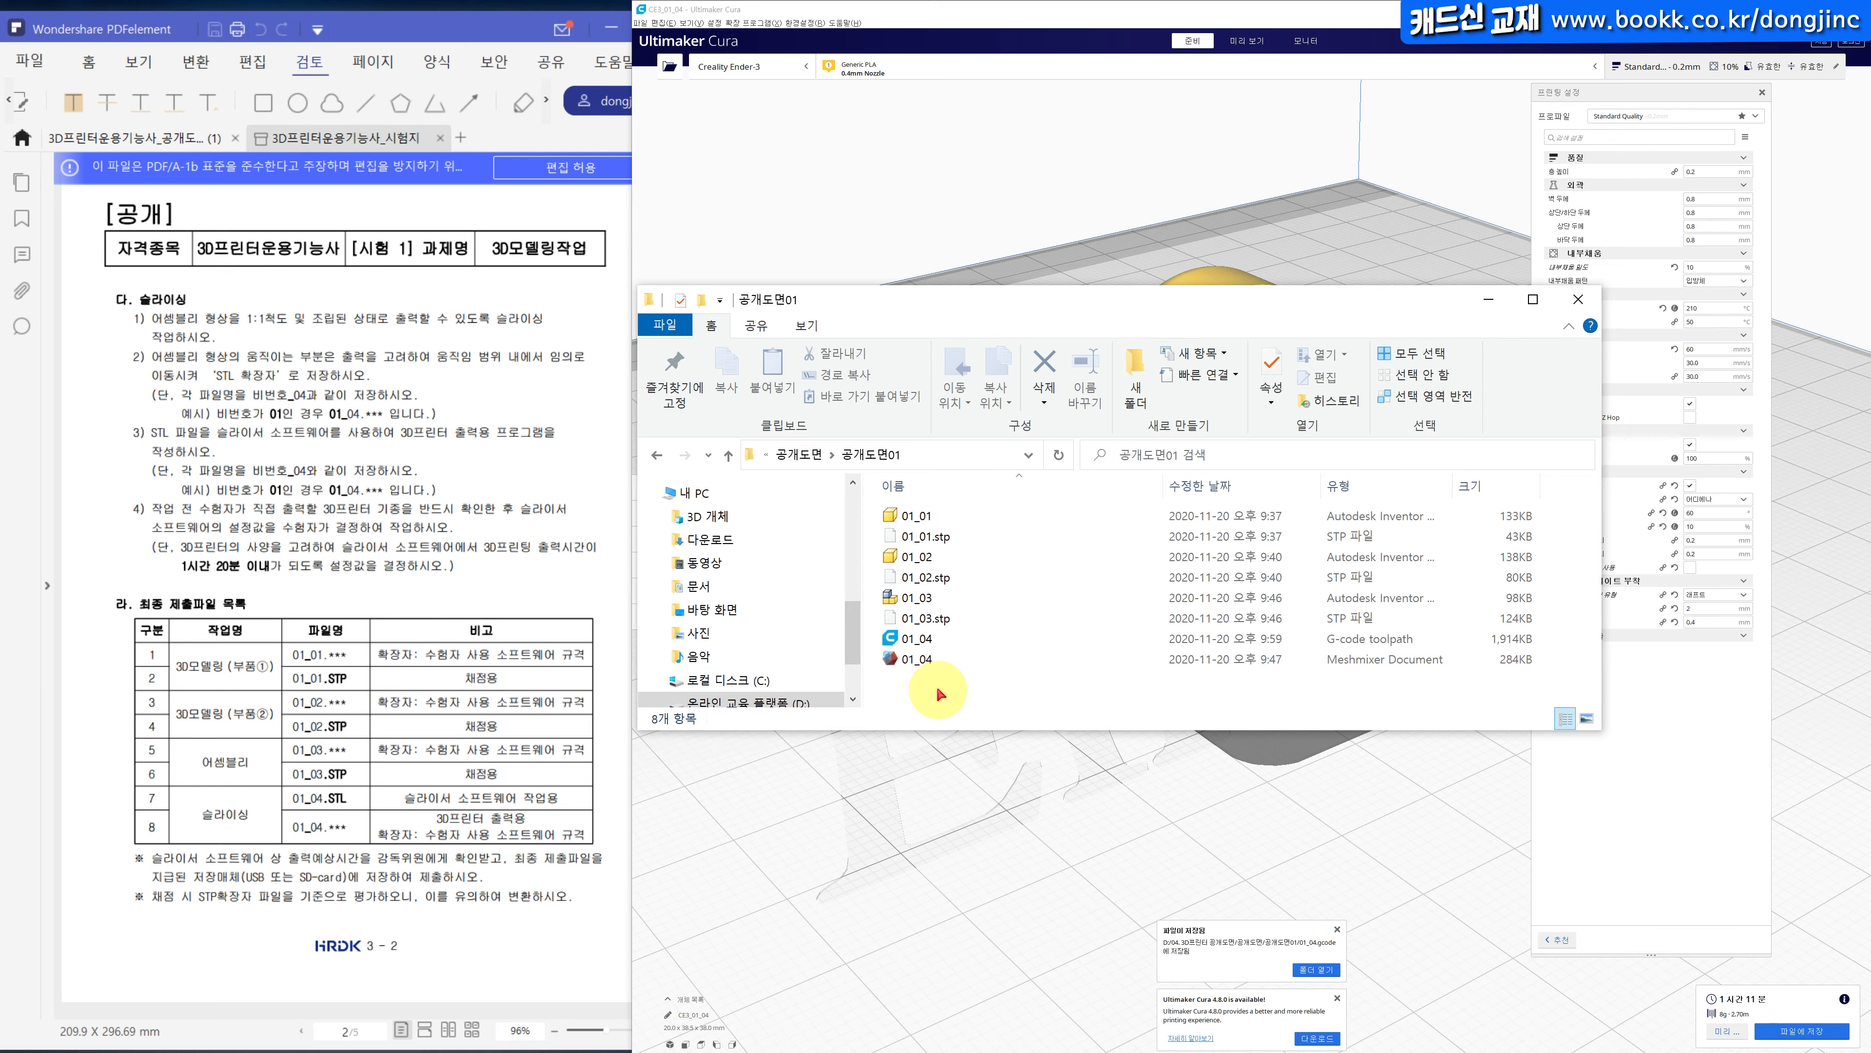
{"action": "left_click_drag", "start_coordinate": [940, 693], "coordinate": [888, 488]}
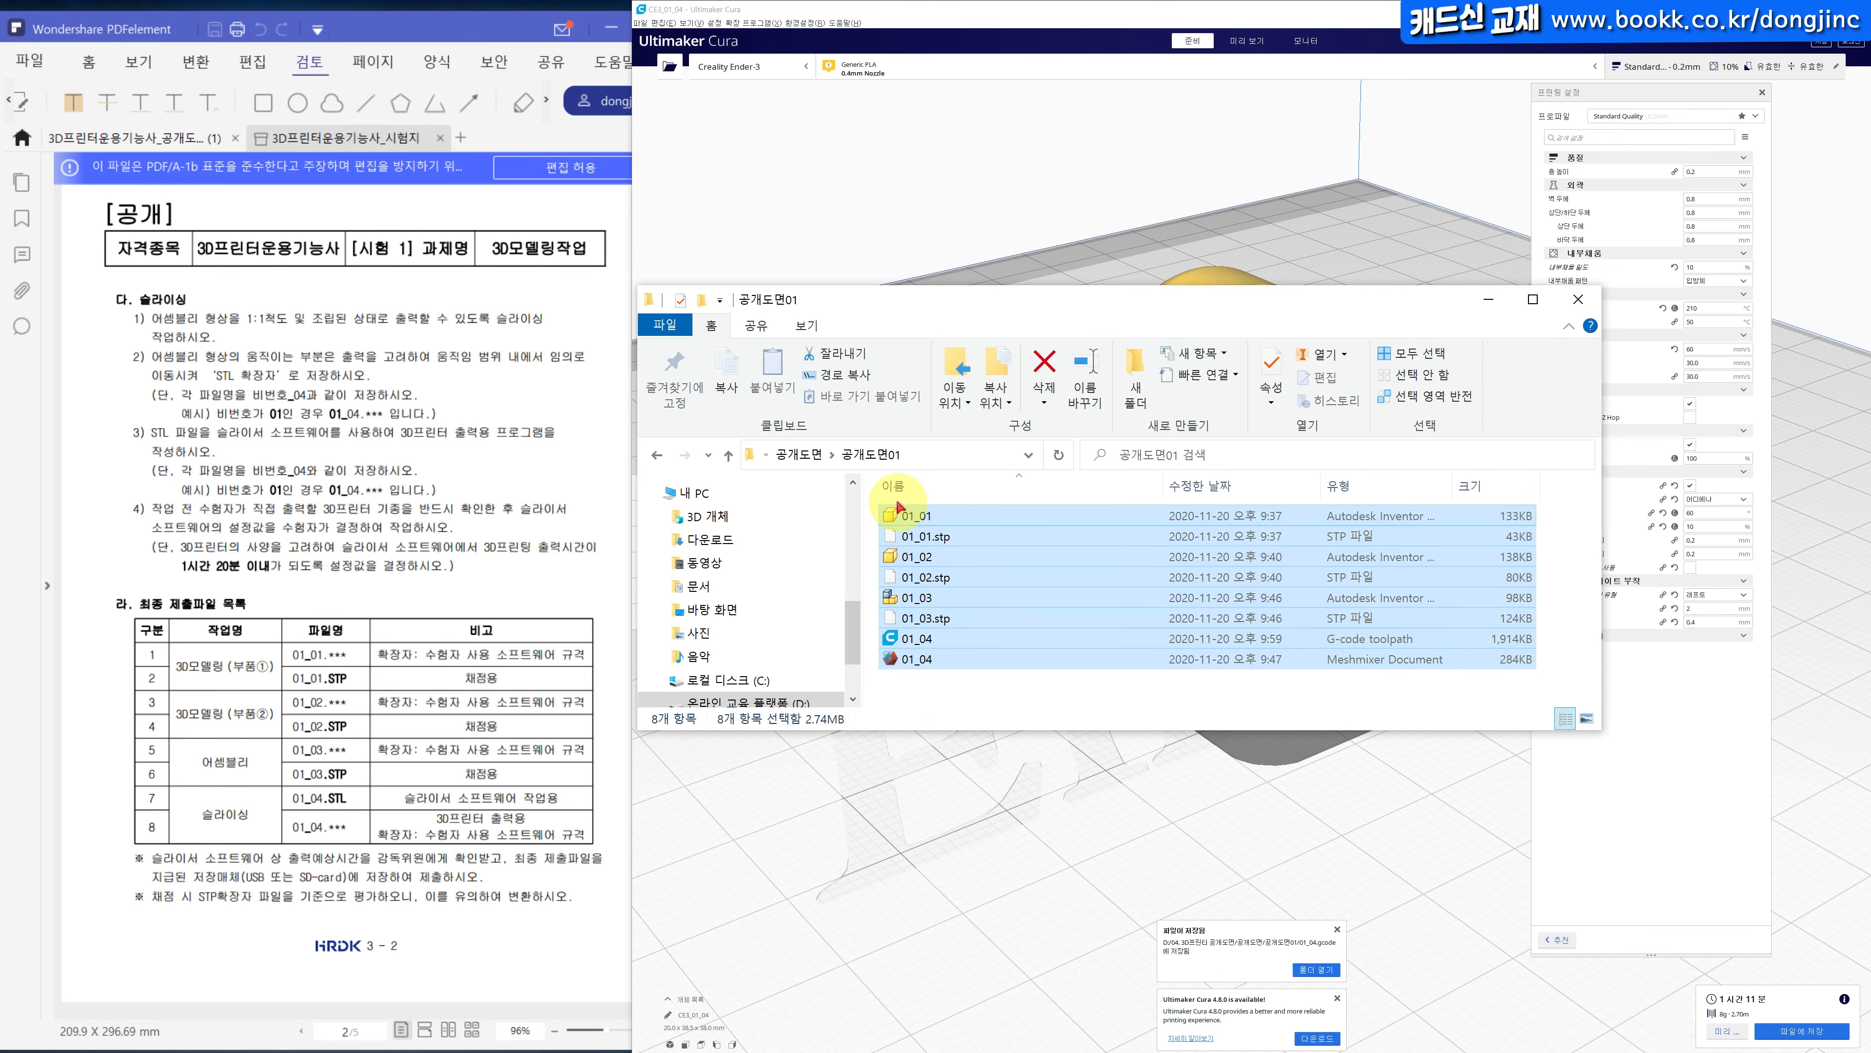
{"action": "left_click", "coordinate": [994, 692]}
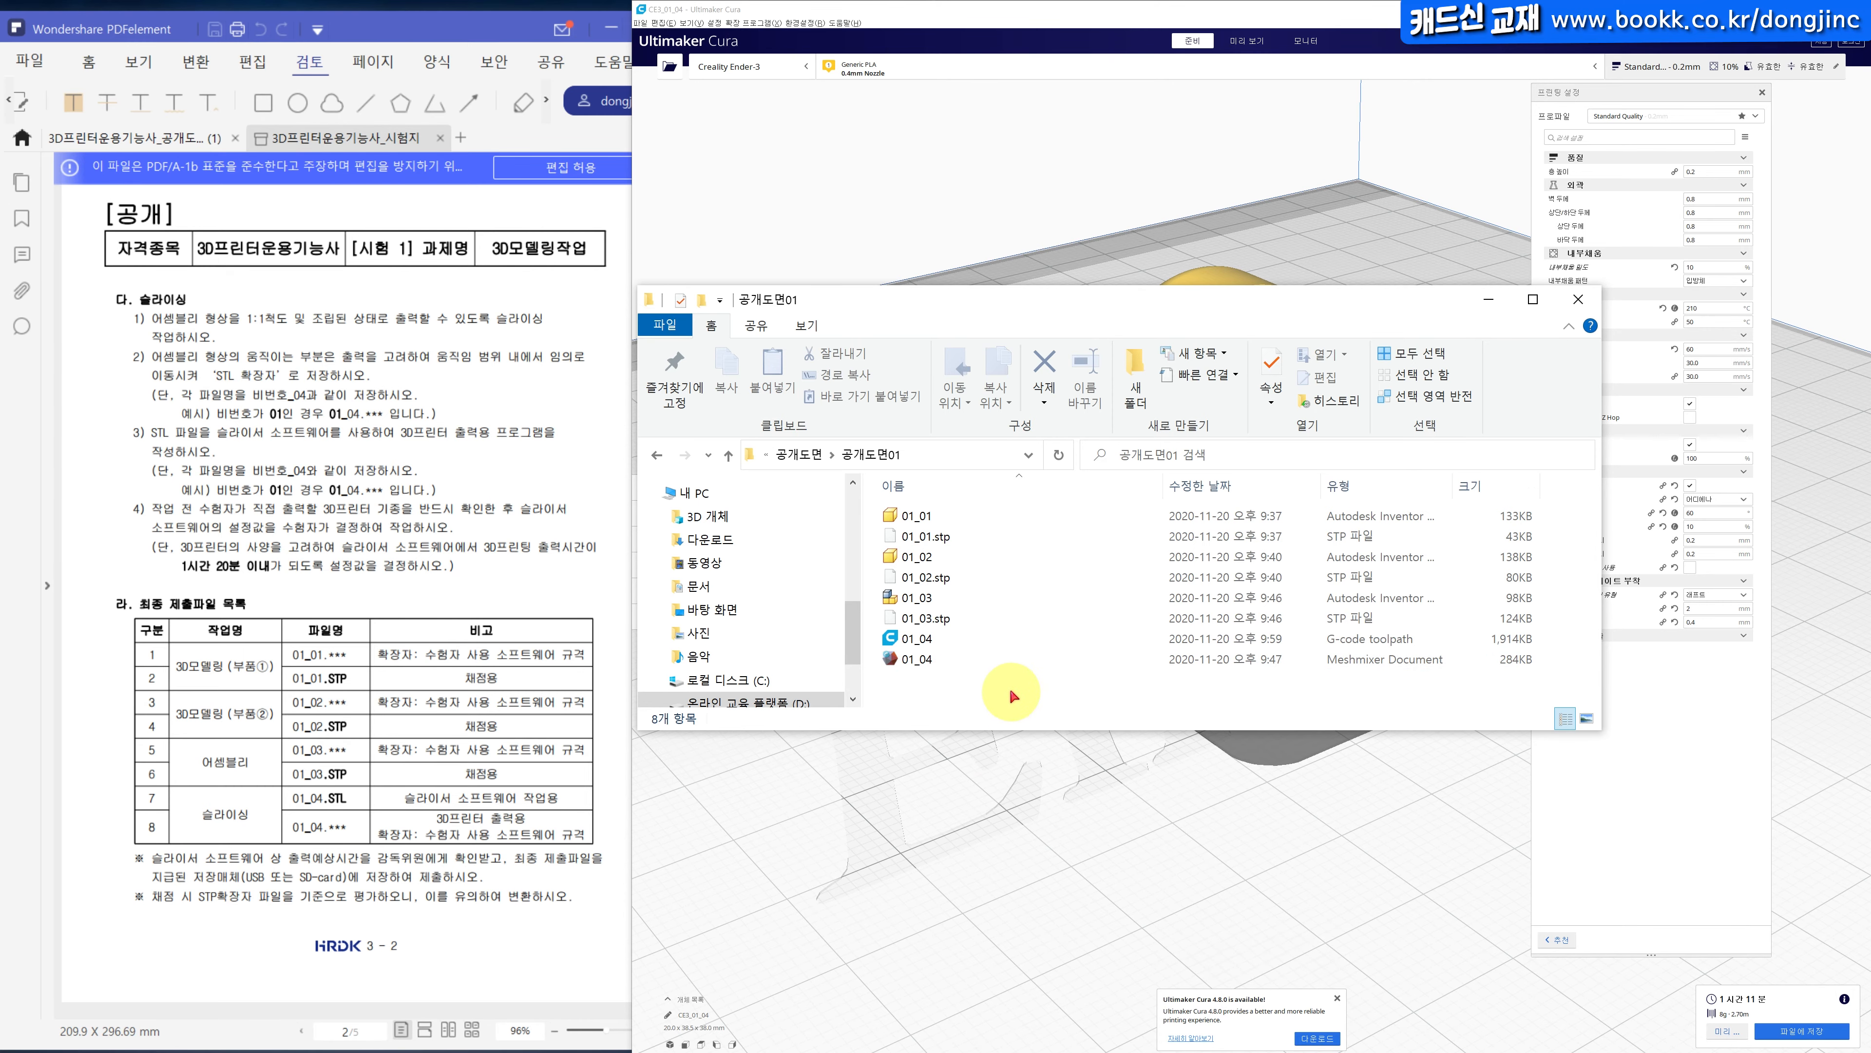
{"action": "left_click", "coordinate": [152, 138]}
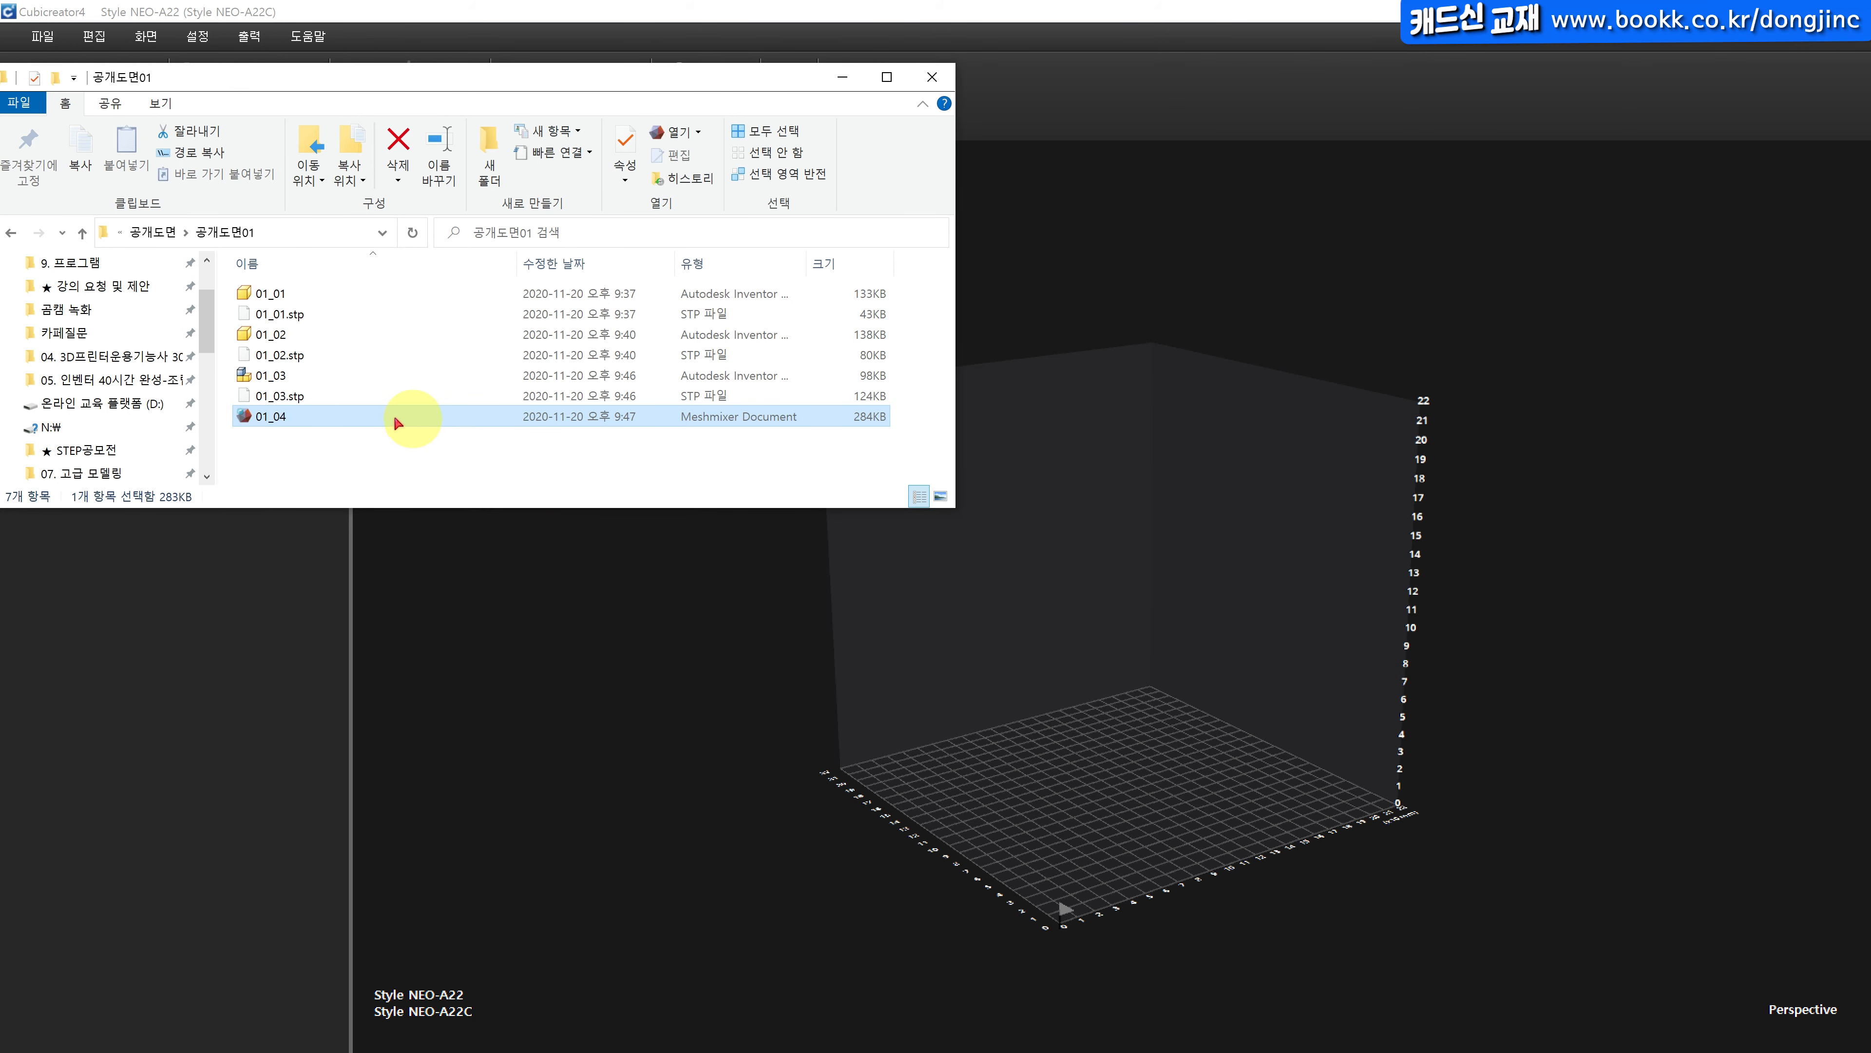
Load the 01_04 STL file into Cubicreator4 and rotate the model 90° about the Y axis.
{"action": "left_click_drag", "start_coordinate": [271, 419], "coordinate": [1120, 764]}
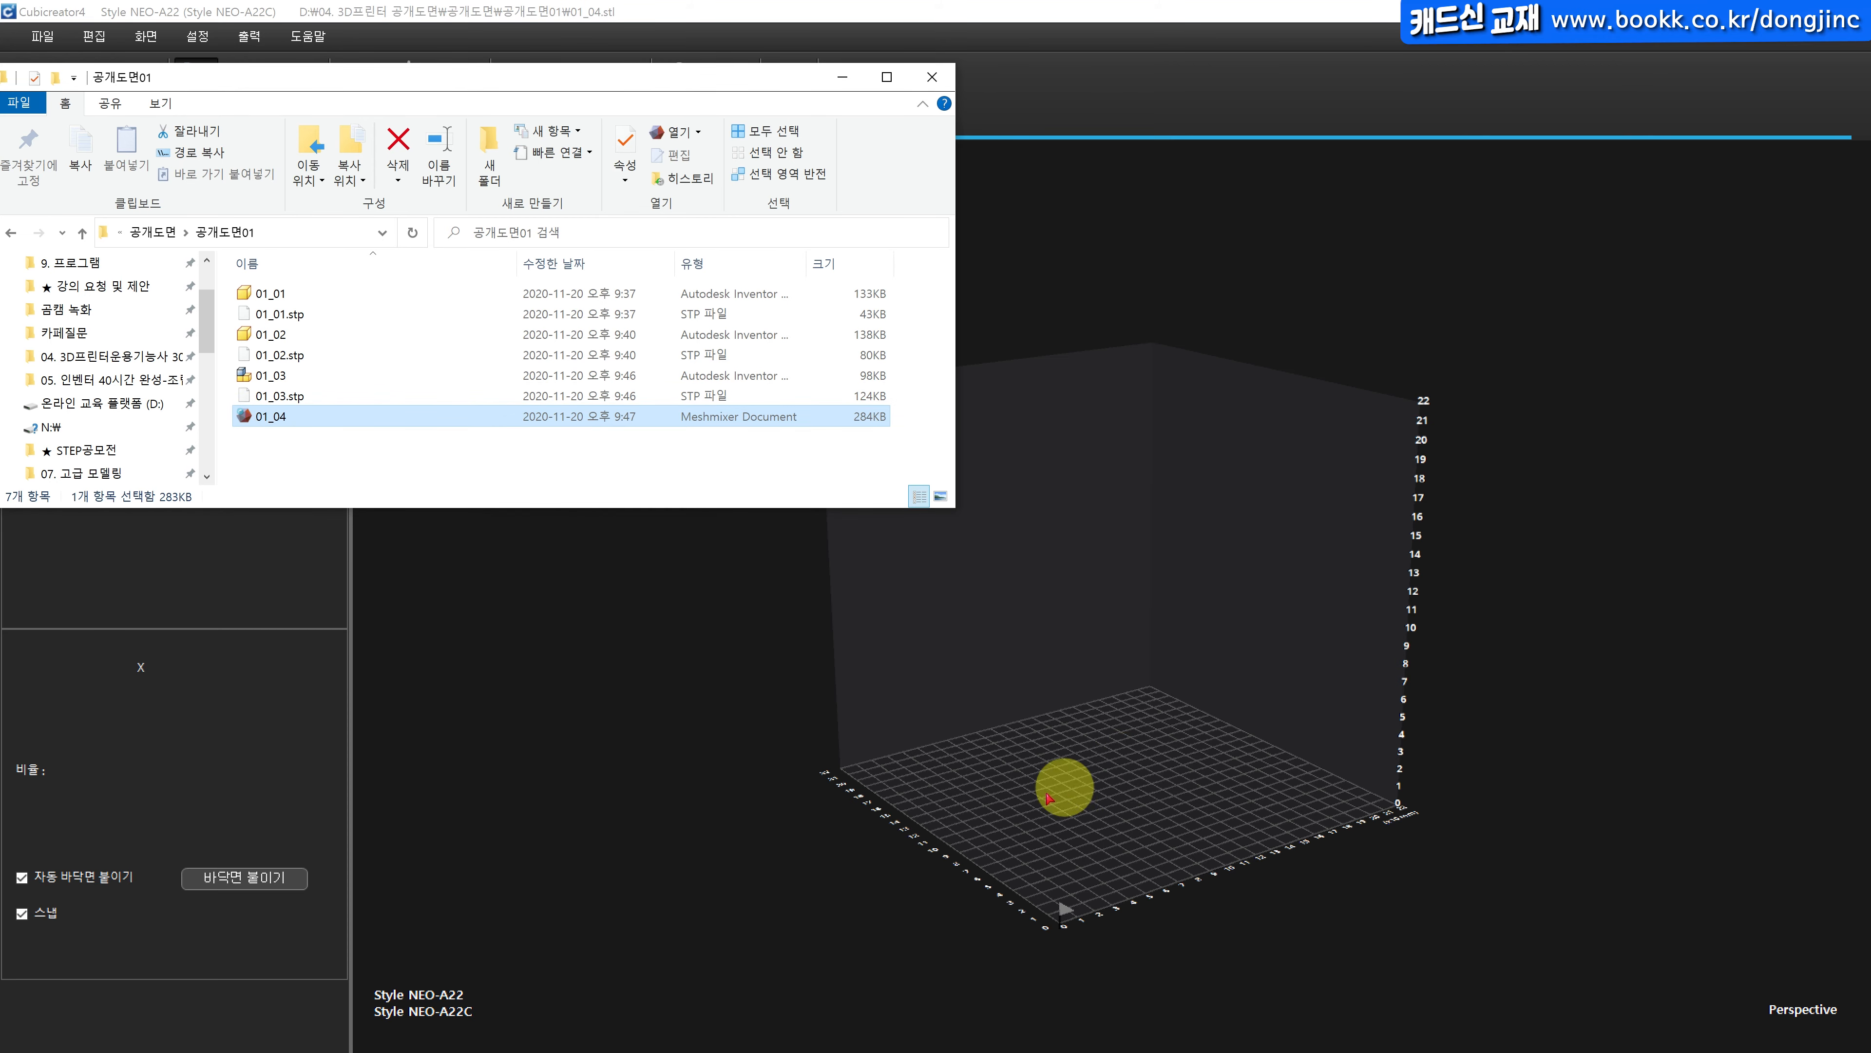
{"action": "left_click", "coordinate": [986, 849]}
{"action": "scroll", "coordinate": [1186, 923], "scroll_direction": "up", "scroll_amount": 3}
{"action": "middle_click_drag", "start_coordinate": [1174, 957], "coordinate": [1013, 569]}
{"action": "scroll", "coordinate": [1014, 569], "scroll_direction": "up", "scroll_amount": 2}
{"action": "left_click", "coordinate": [1014, 569]}
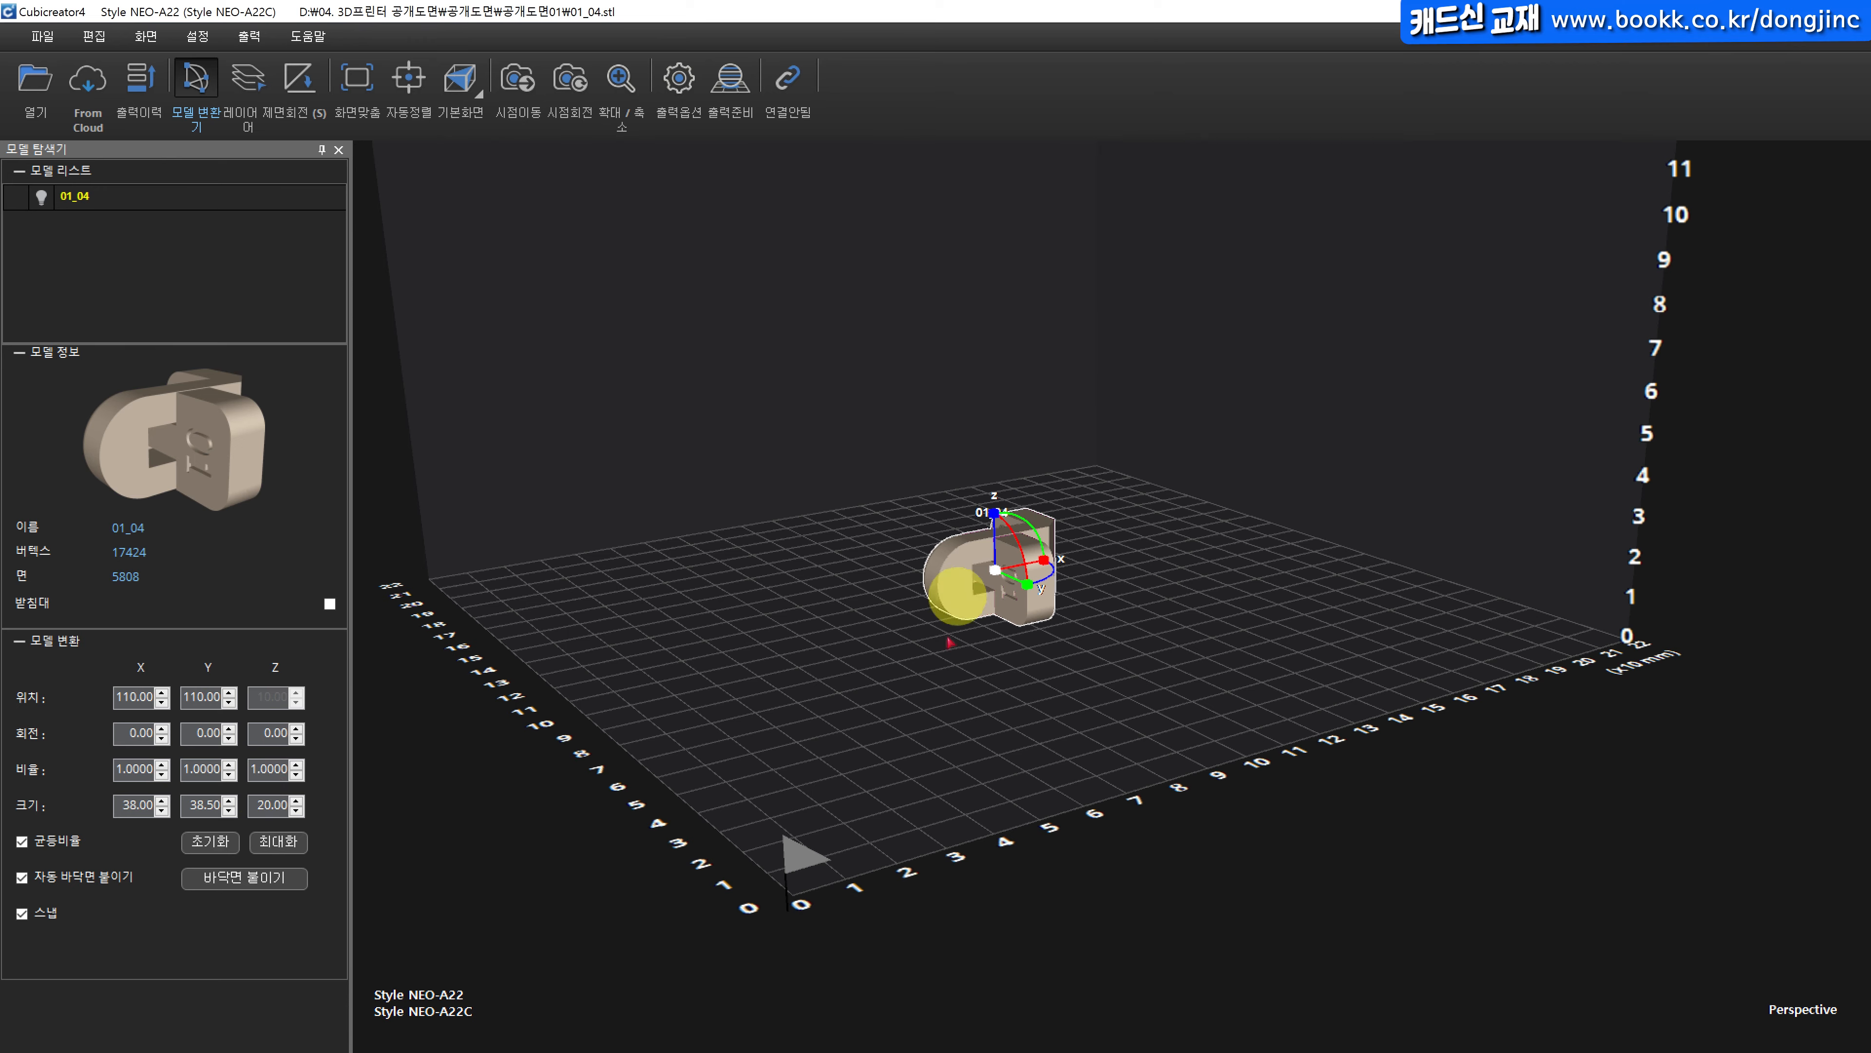
{"action": "right_click_drag", "start_coordinate": [957, 597], "coordinate": [927, 634]}
{"action": "left_click_drag", "start_coordinate": [1070, 491], "coordinate": [1094, 582]}
Change the printer device to Single Plus (3DP-310F) in the preferences (환경설정) and accept them.
{"action": "left_click", "coordinate": [197, 36]}
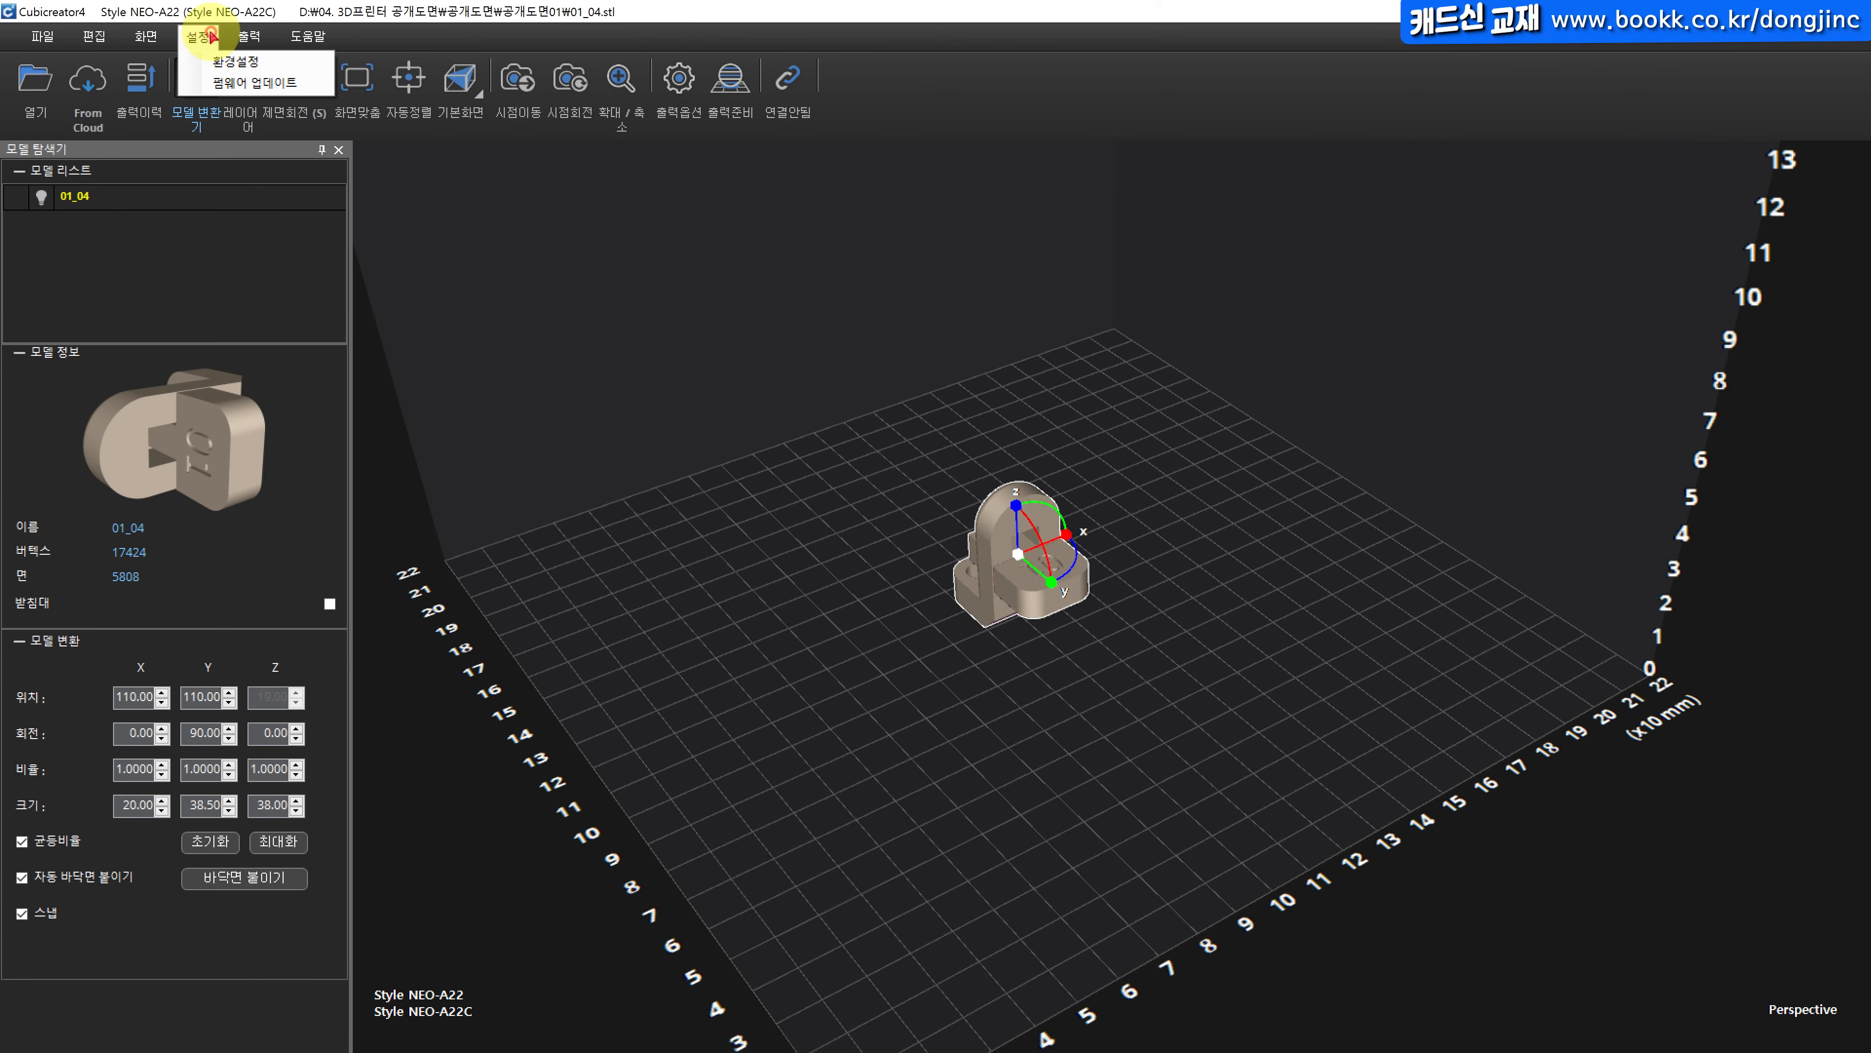
{"action": "left_click", "coordinate": [229, 64]}
{"action": "left_click", "coordinate": [1157, 341]}
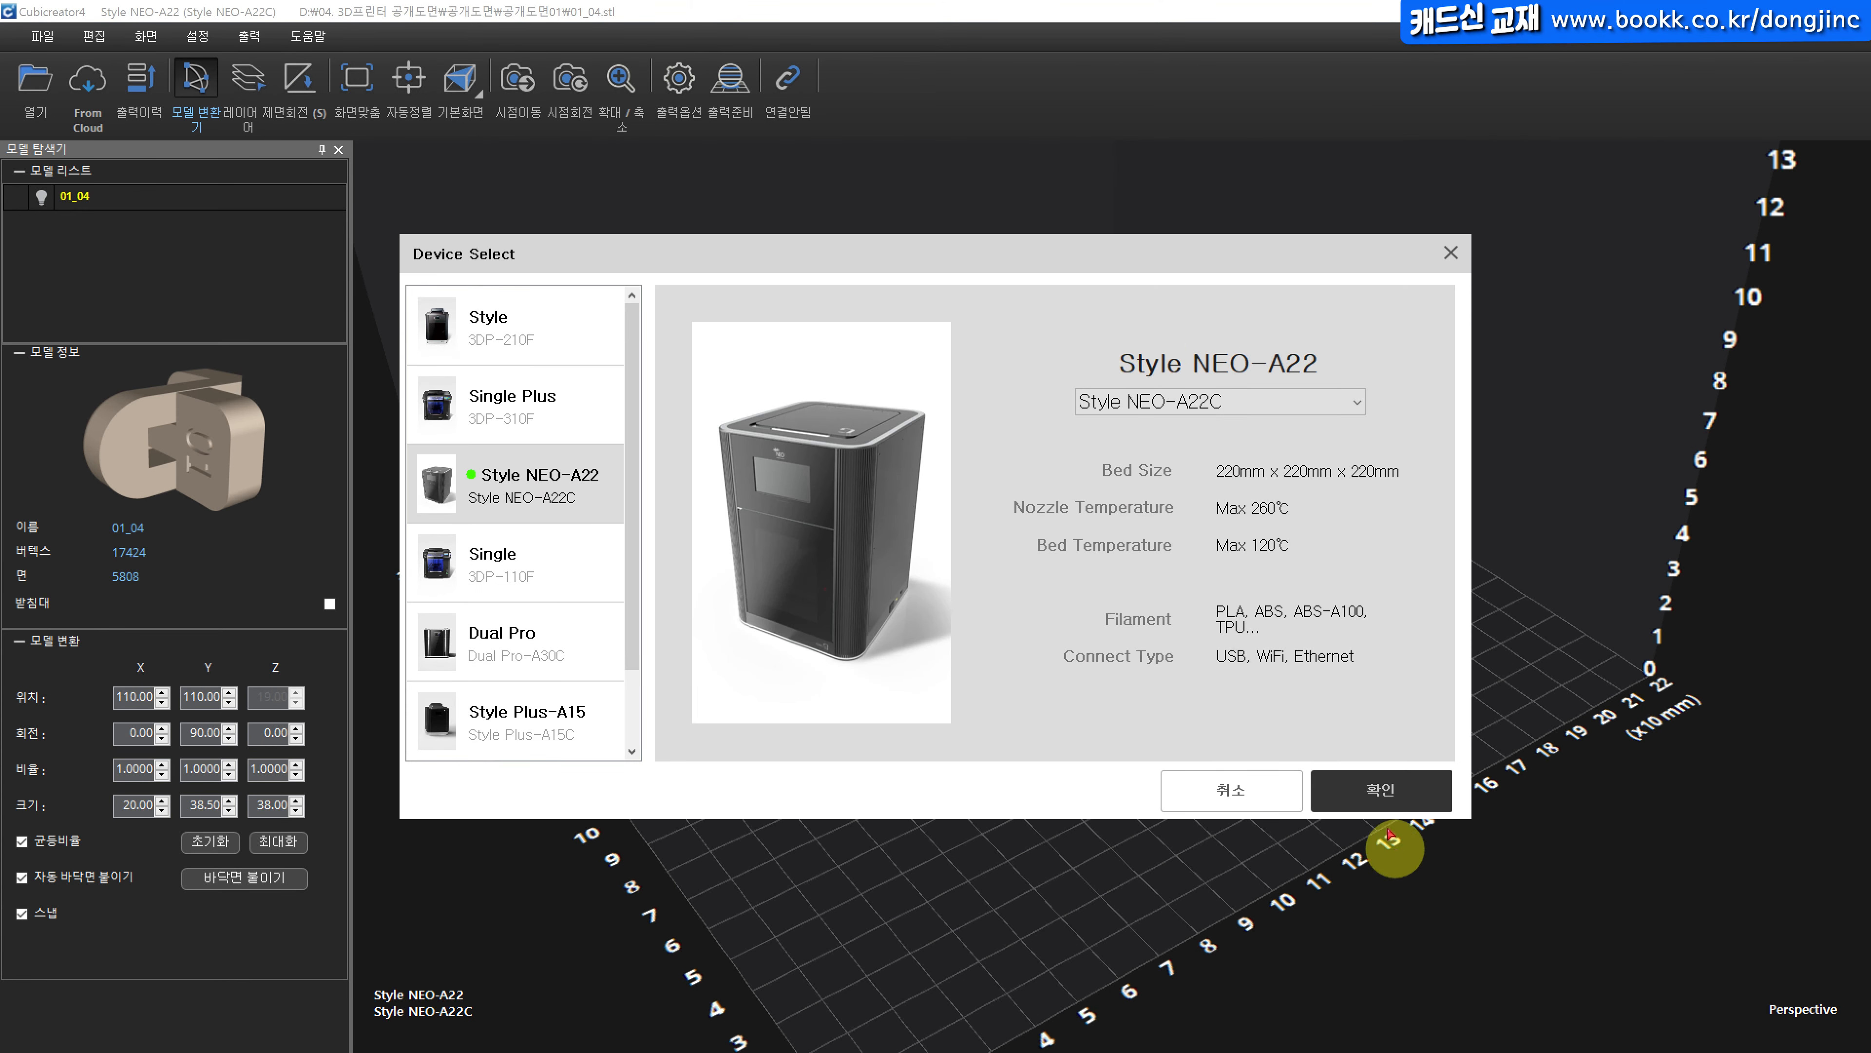
{"action": "left_click", "coordinate": [509, 405]}
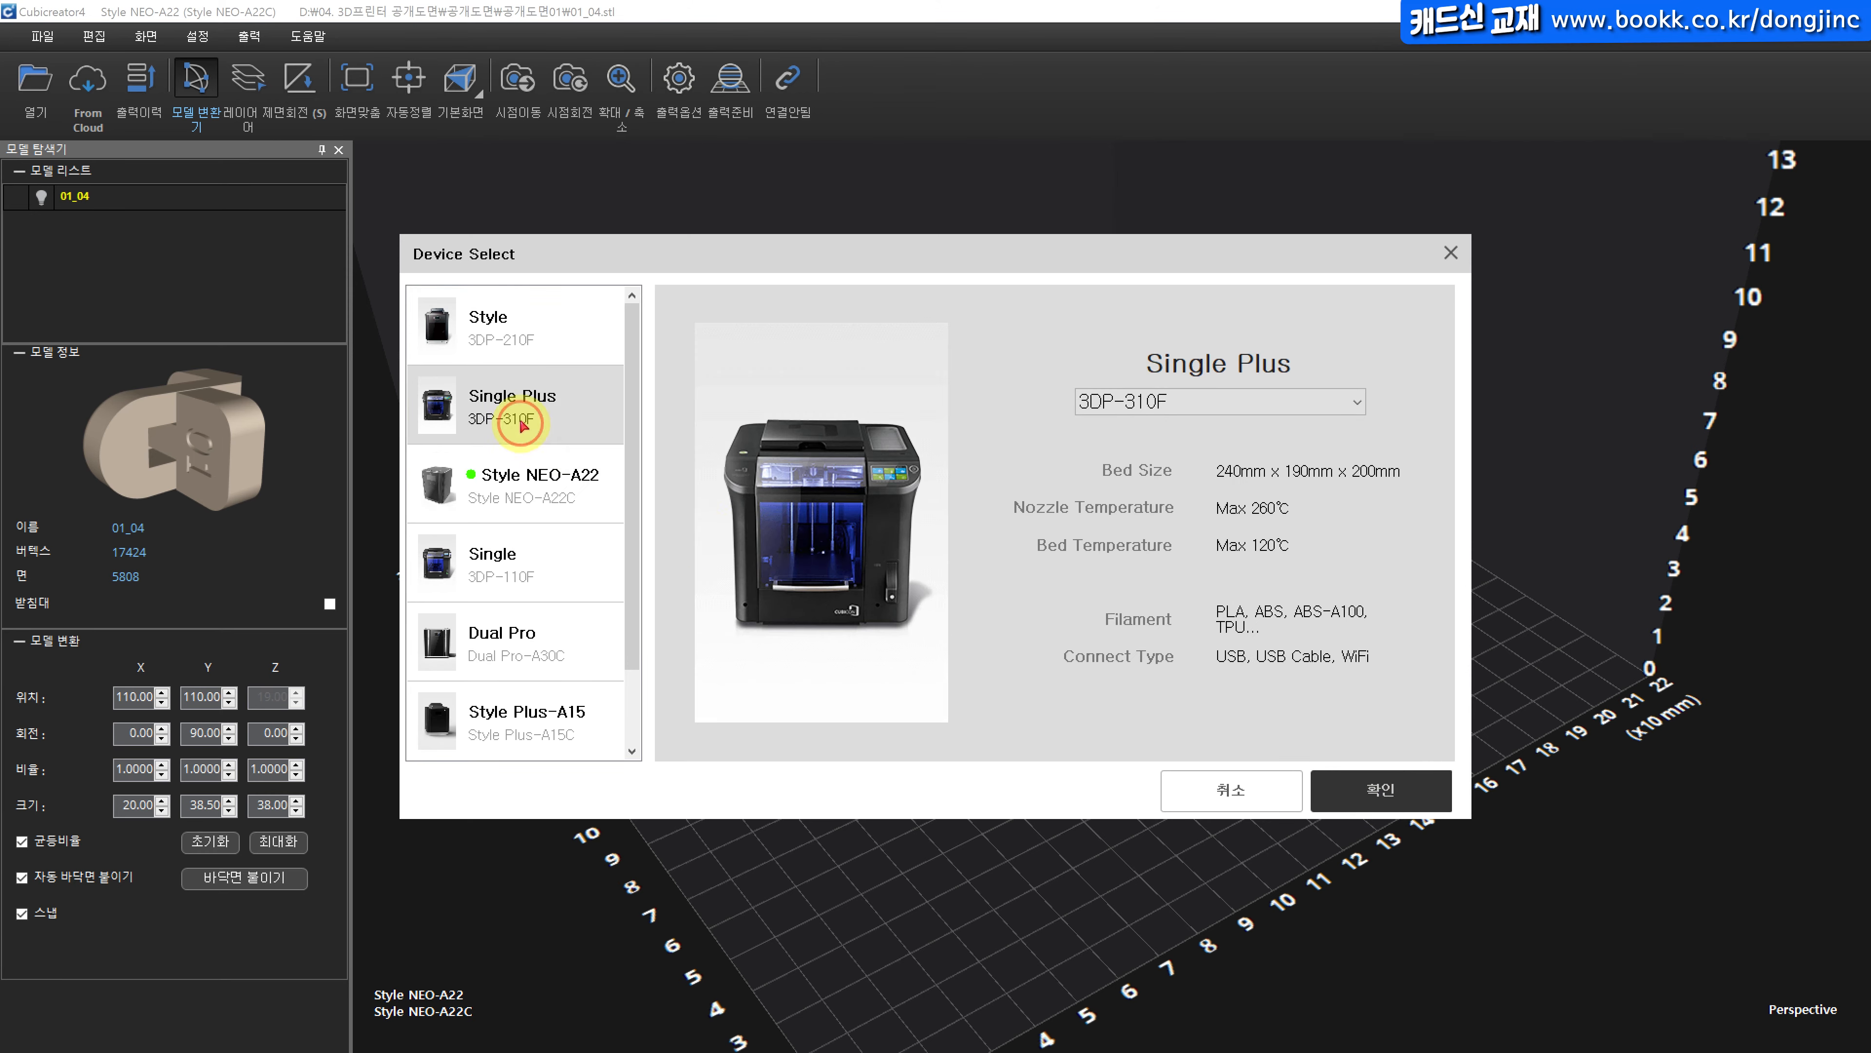
{"action": "left_click", "coordinate": [1375, 790]}
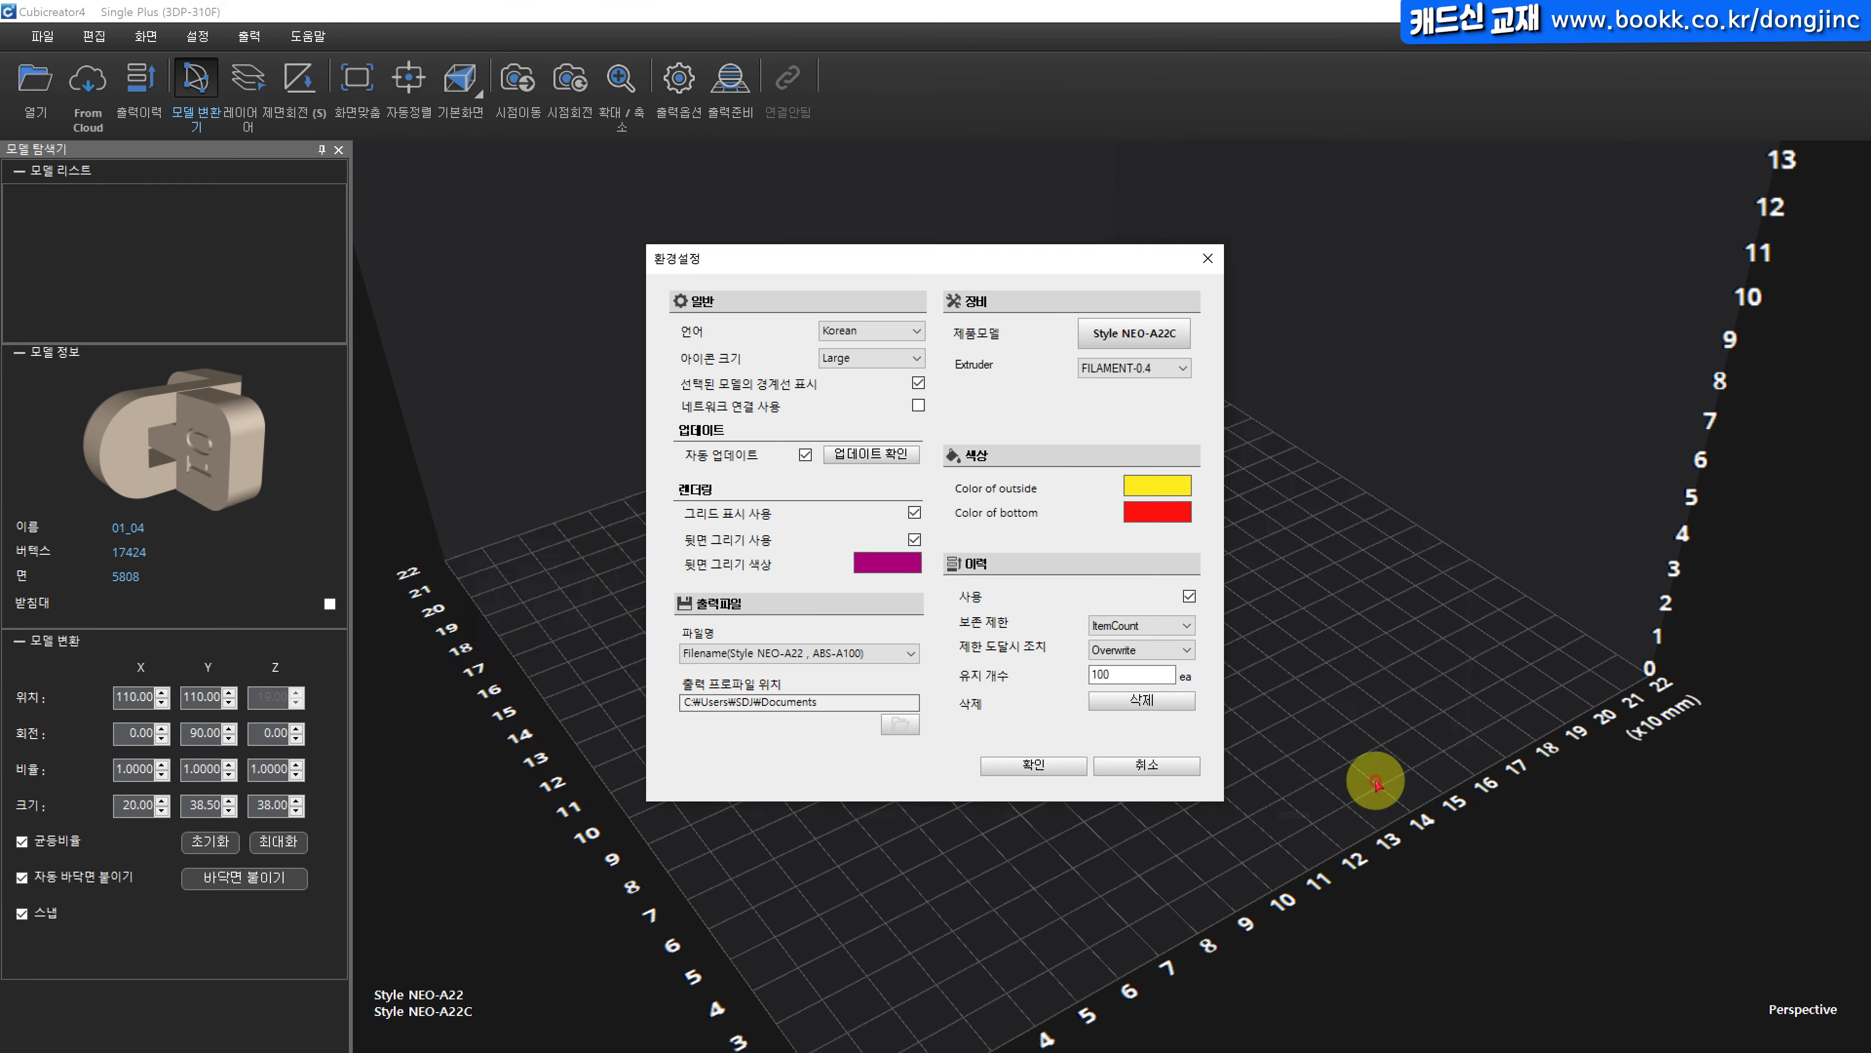
{"action": "left_click", "coordinate": [1035, 763]}
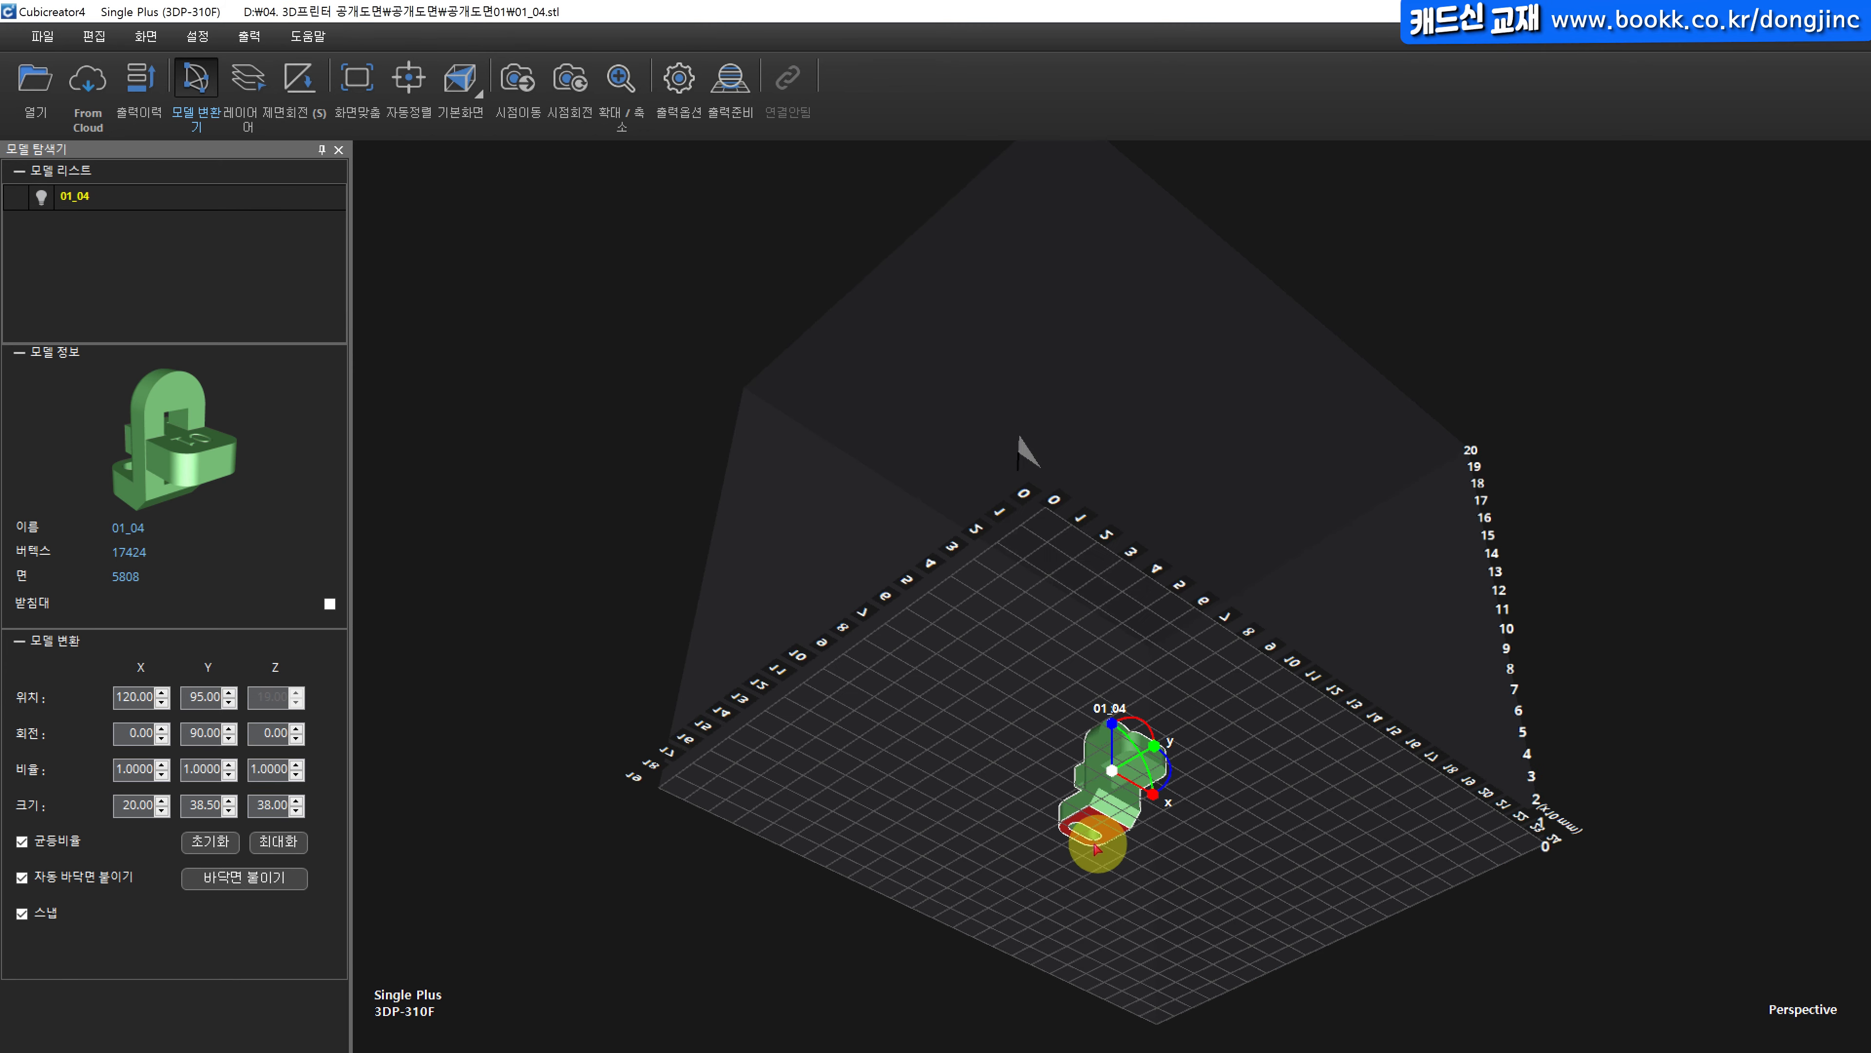
Choose PLA as the filament in the print options (출력옵션) and load the n_Fast Speed Setting profile.
{"action": "scroll", "coordinate": [1098, 844], "scroll_direction": "up", "scroll_amount": 3}
{"action": "scroll", "coordinate": [1097, 950], "scroll_direction": "up", "scroll_amount": 5}
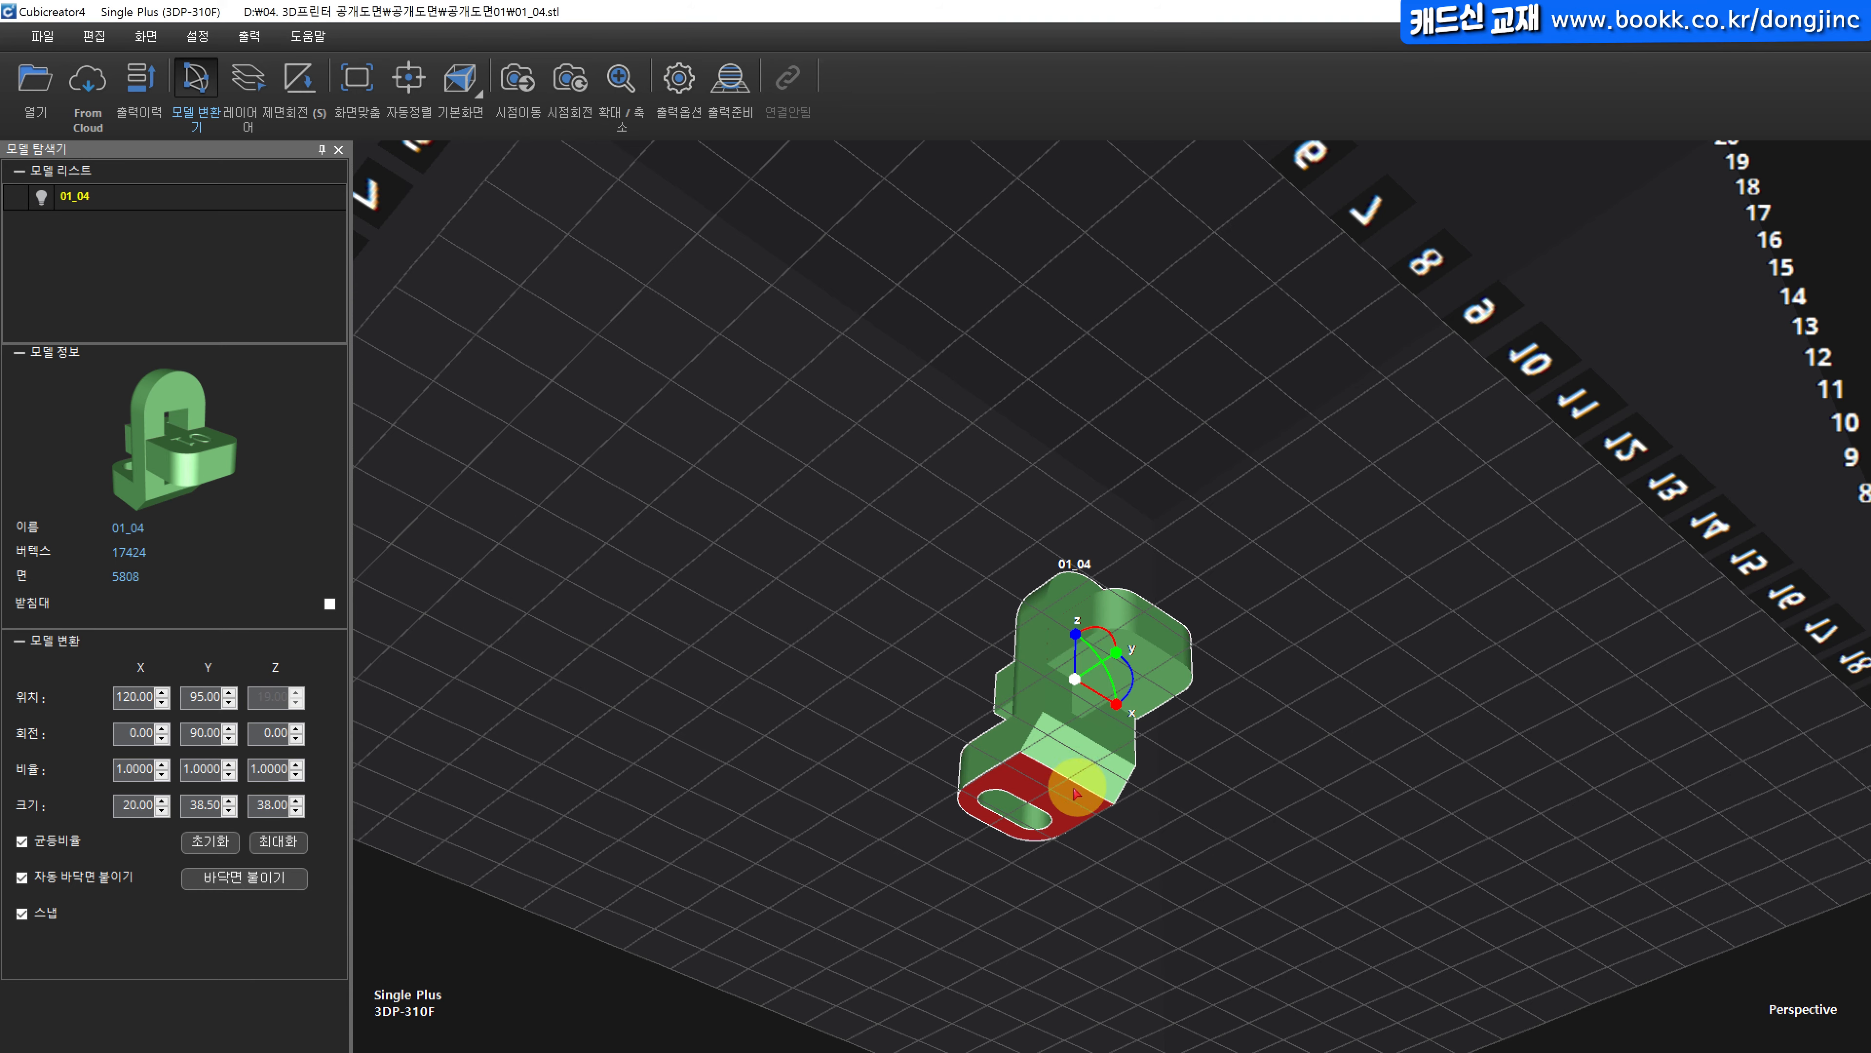
{"action": "right_click_drag", "start_coordinate": [772, 412], "coordinate": [704, 616]}
{"action": "left_click", "coordinate": [678, 111]}
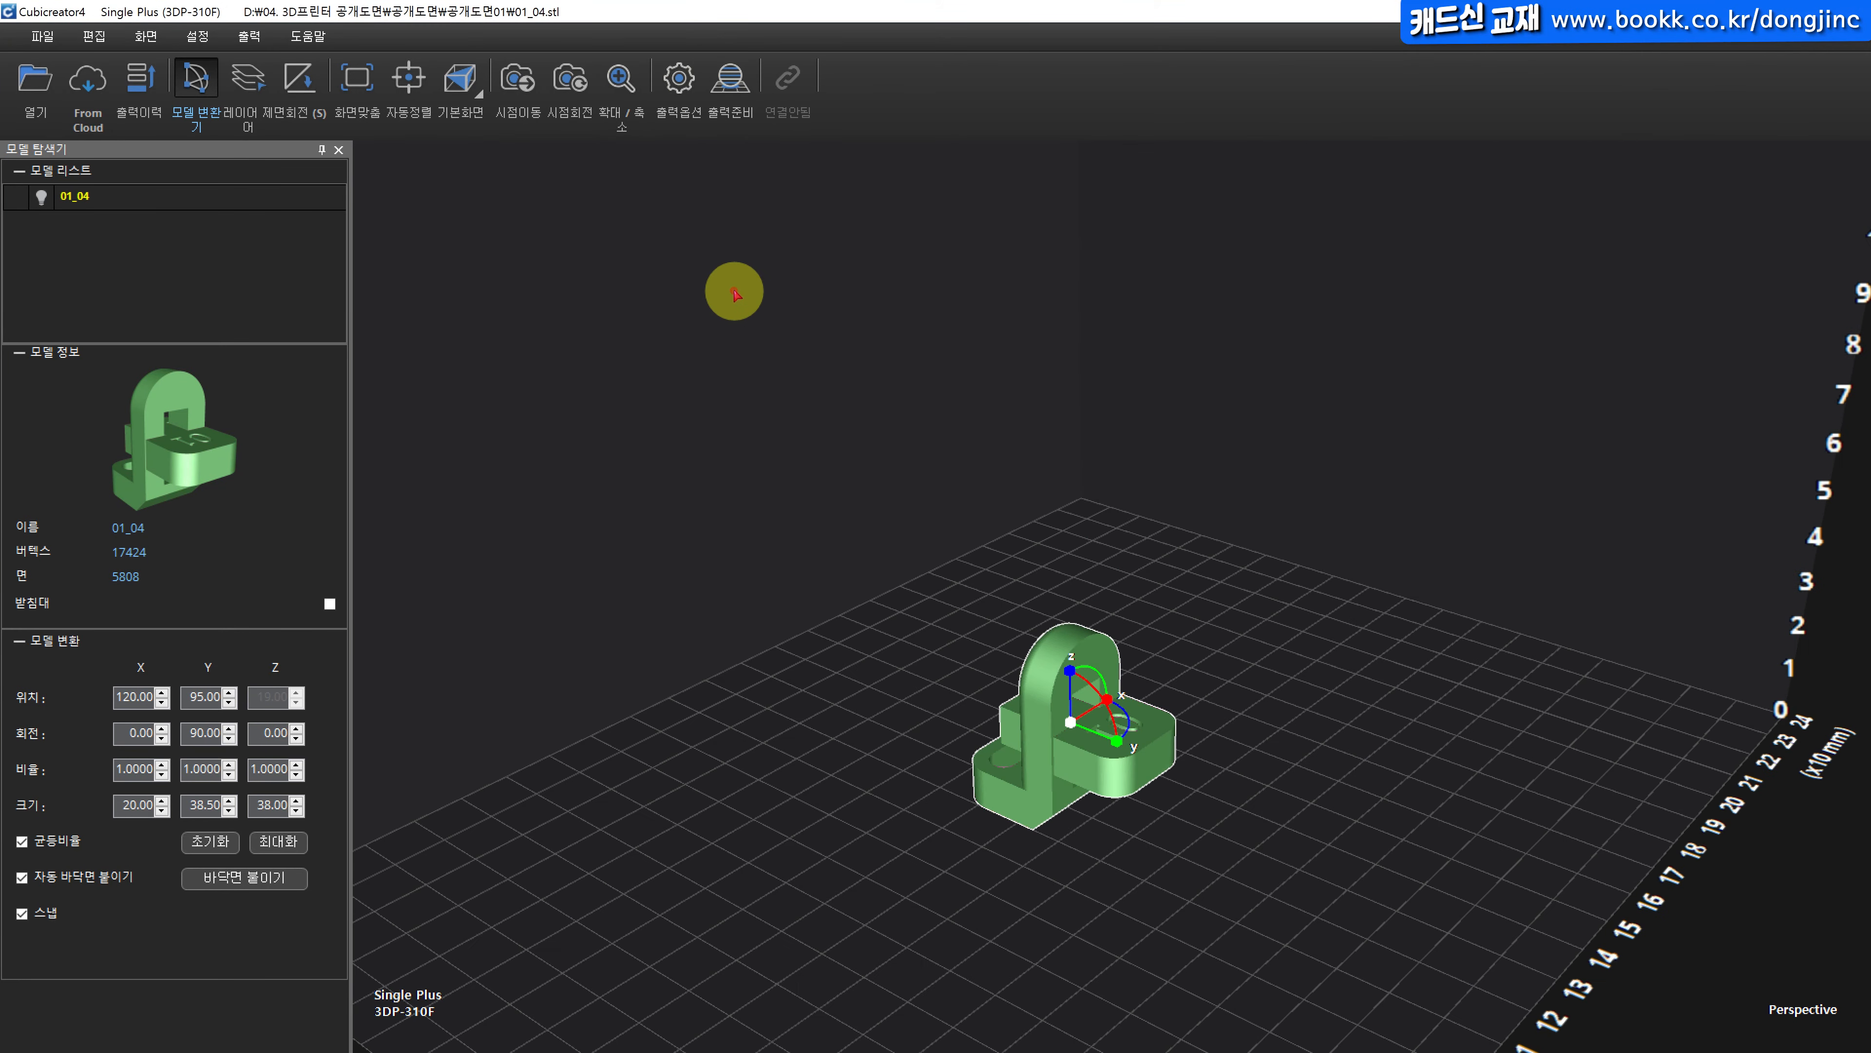
{"action": "left_click", "coordinate": [612, 267]}
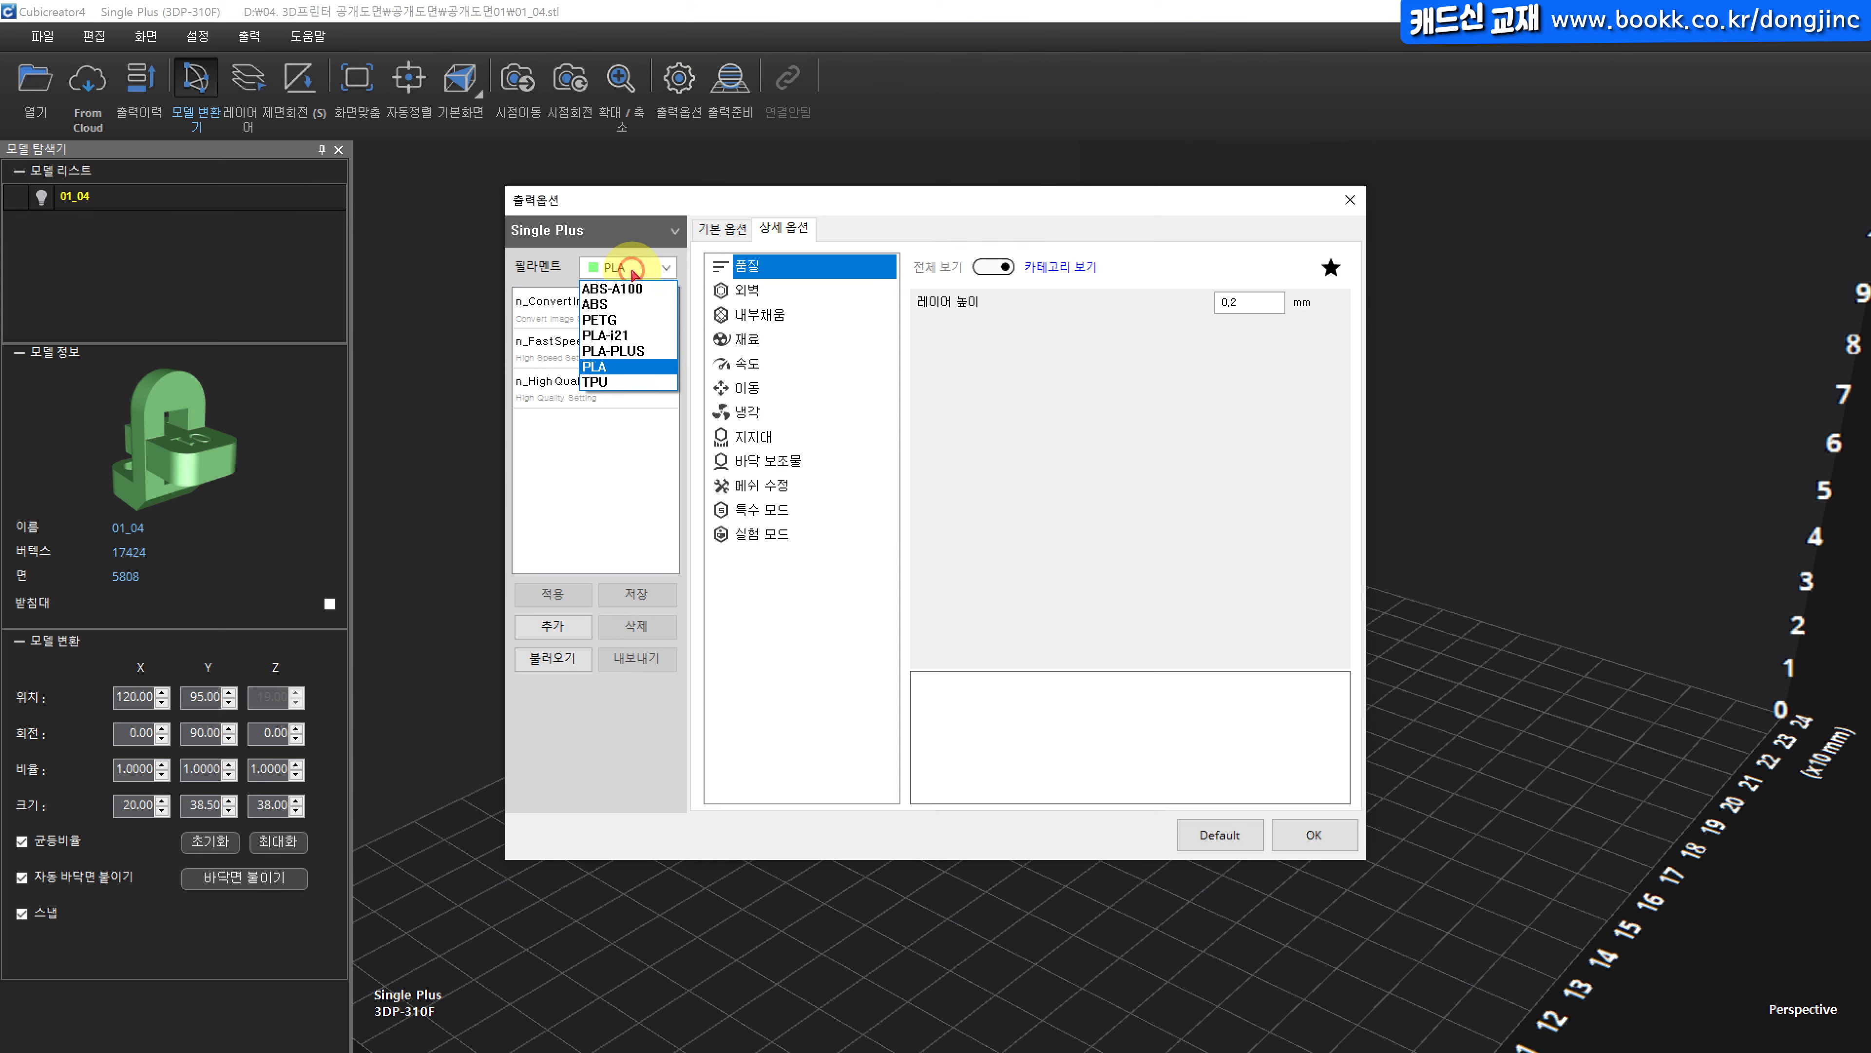
{"action": "left_click", "coordinate": [612, 373]}
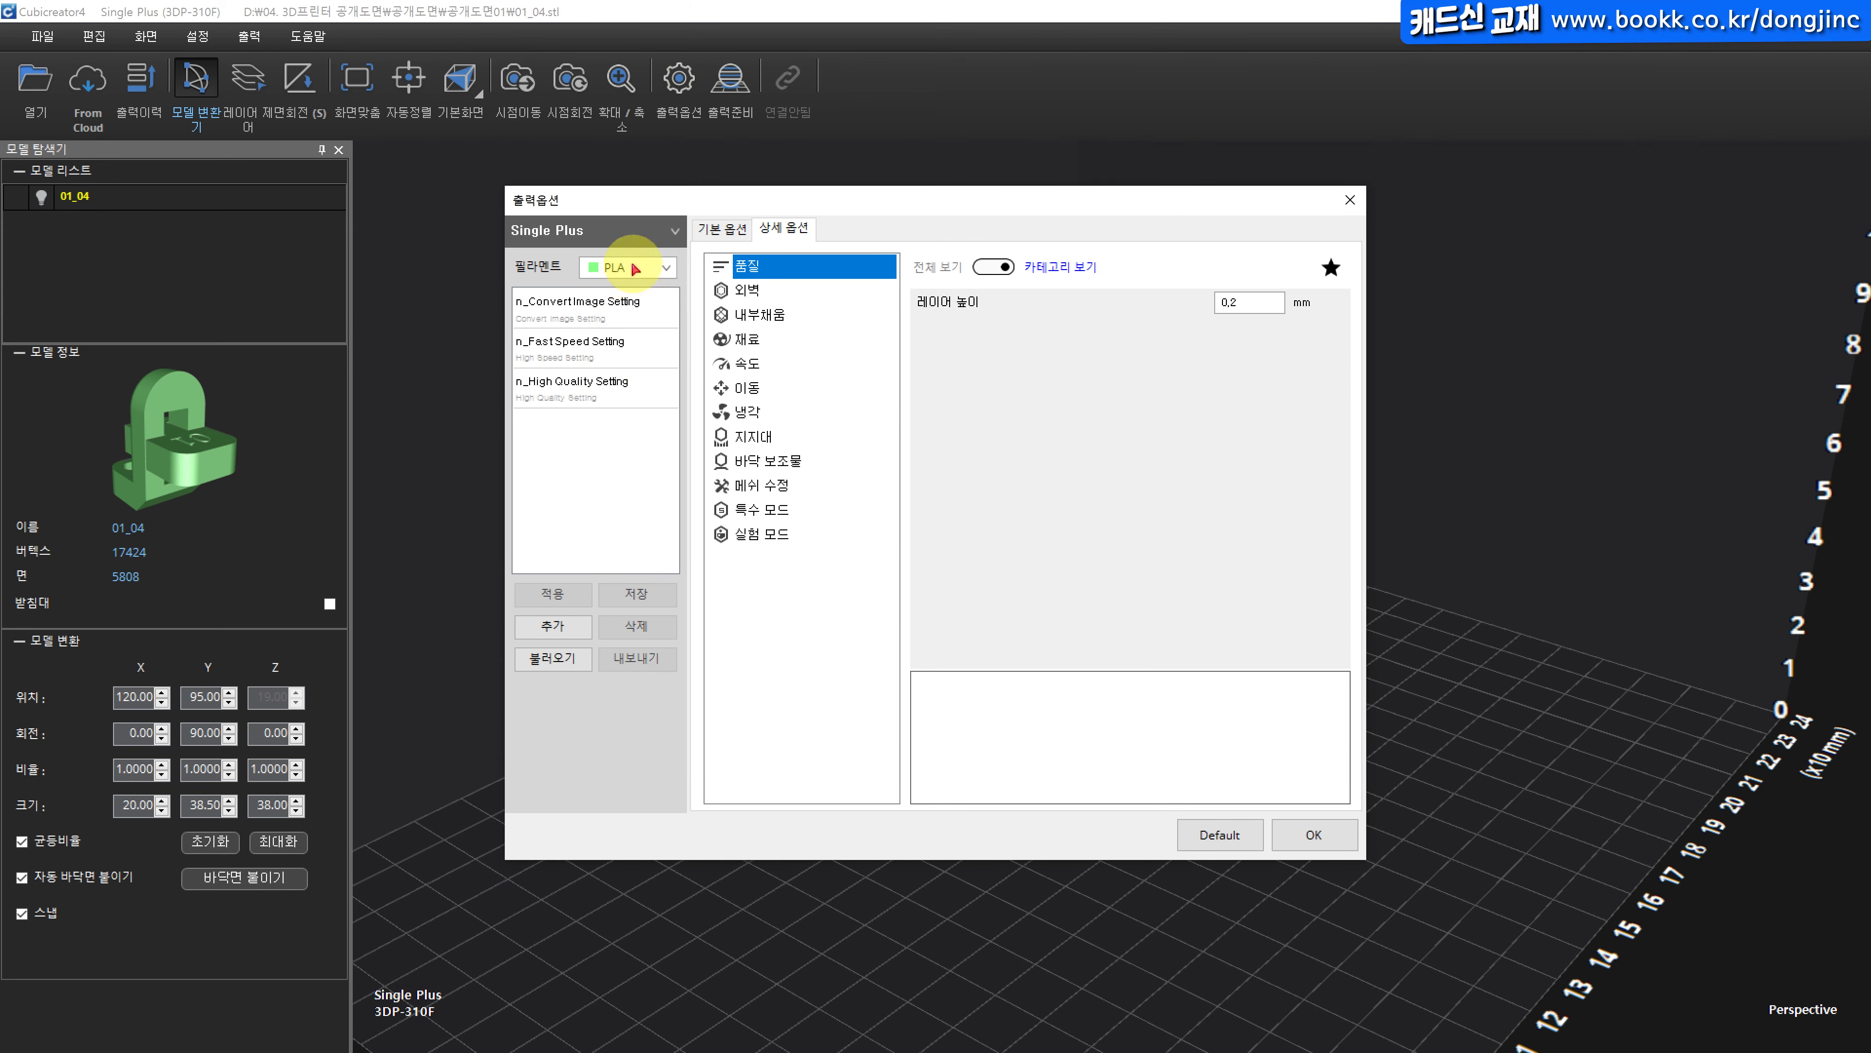
{"action": "double_click", "coordinate": [582, 346]}
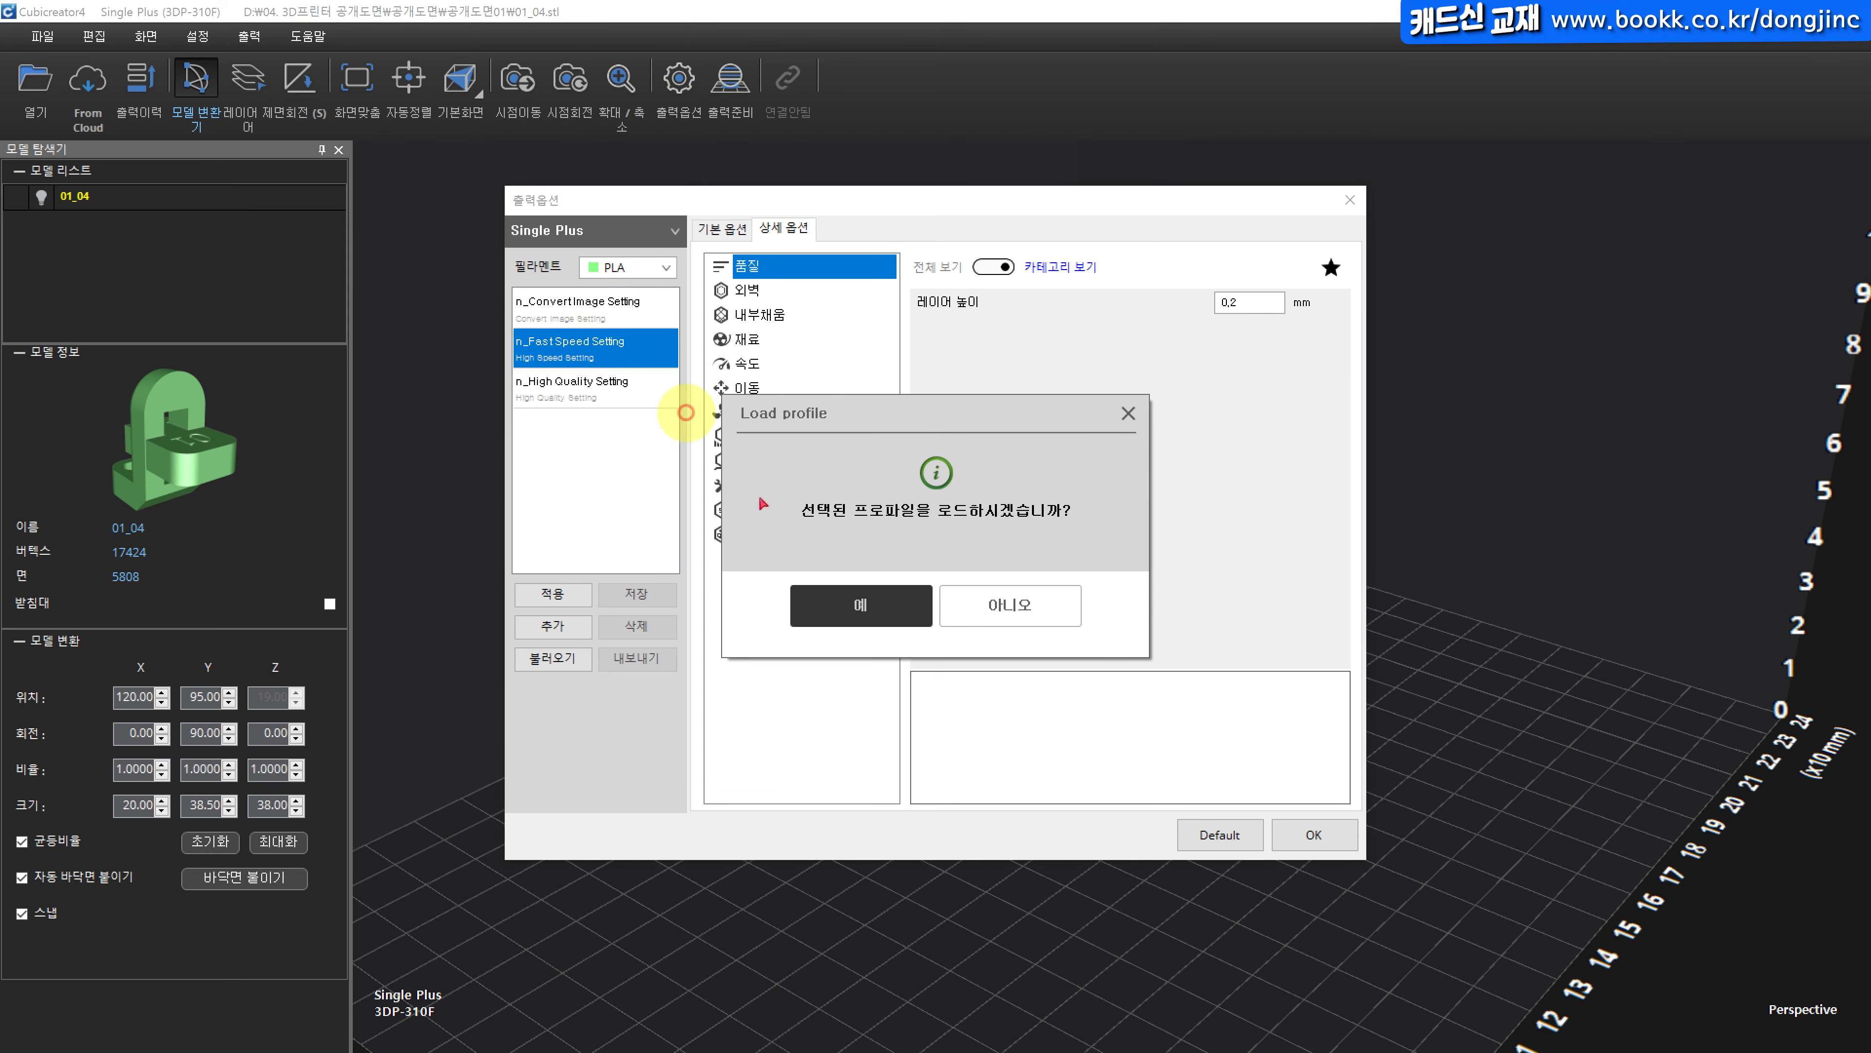
{"action": "left_click", "coordinate": [877, 608]}
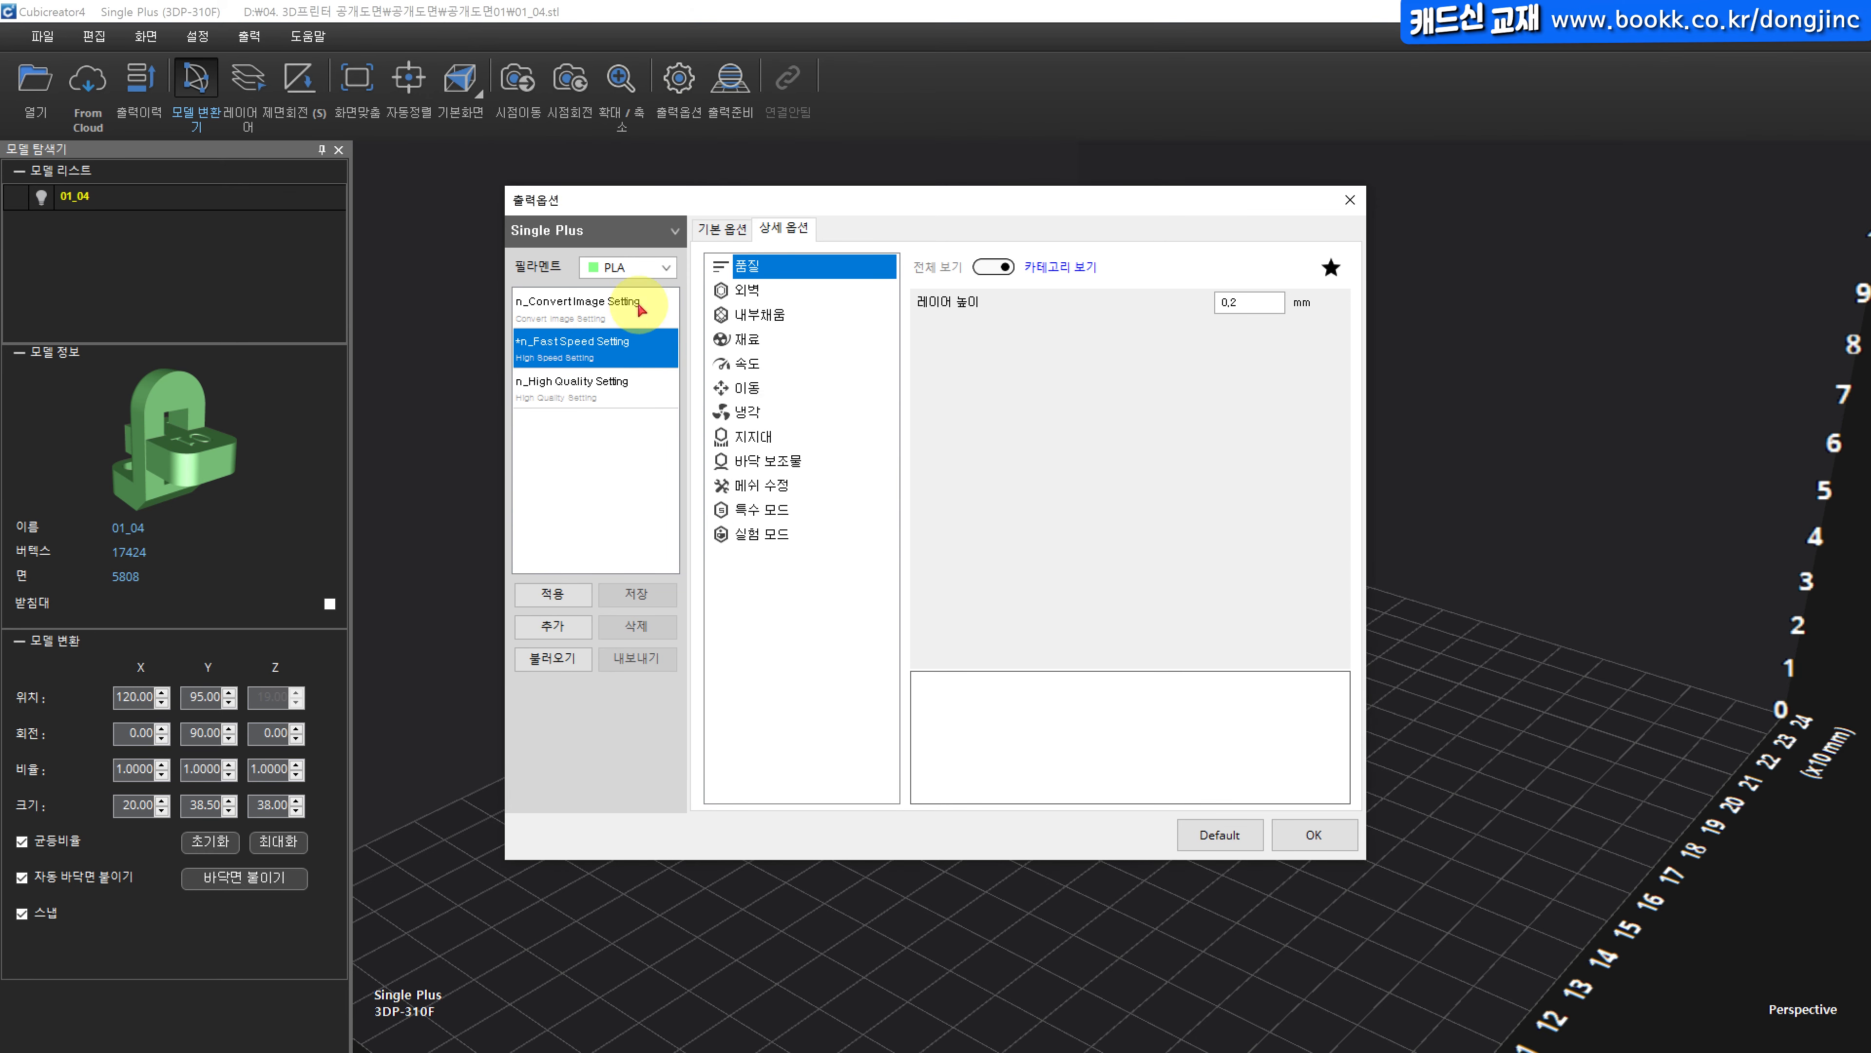
Set the detailed print and infill speeds to 90 mm/s, both wall speeds to 45 mm/s and the travel speed to 270 mm/s.
{"action": "left_click", "coordinate": [726, 228]}
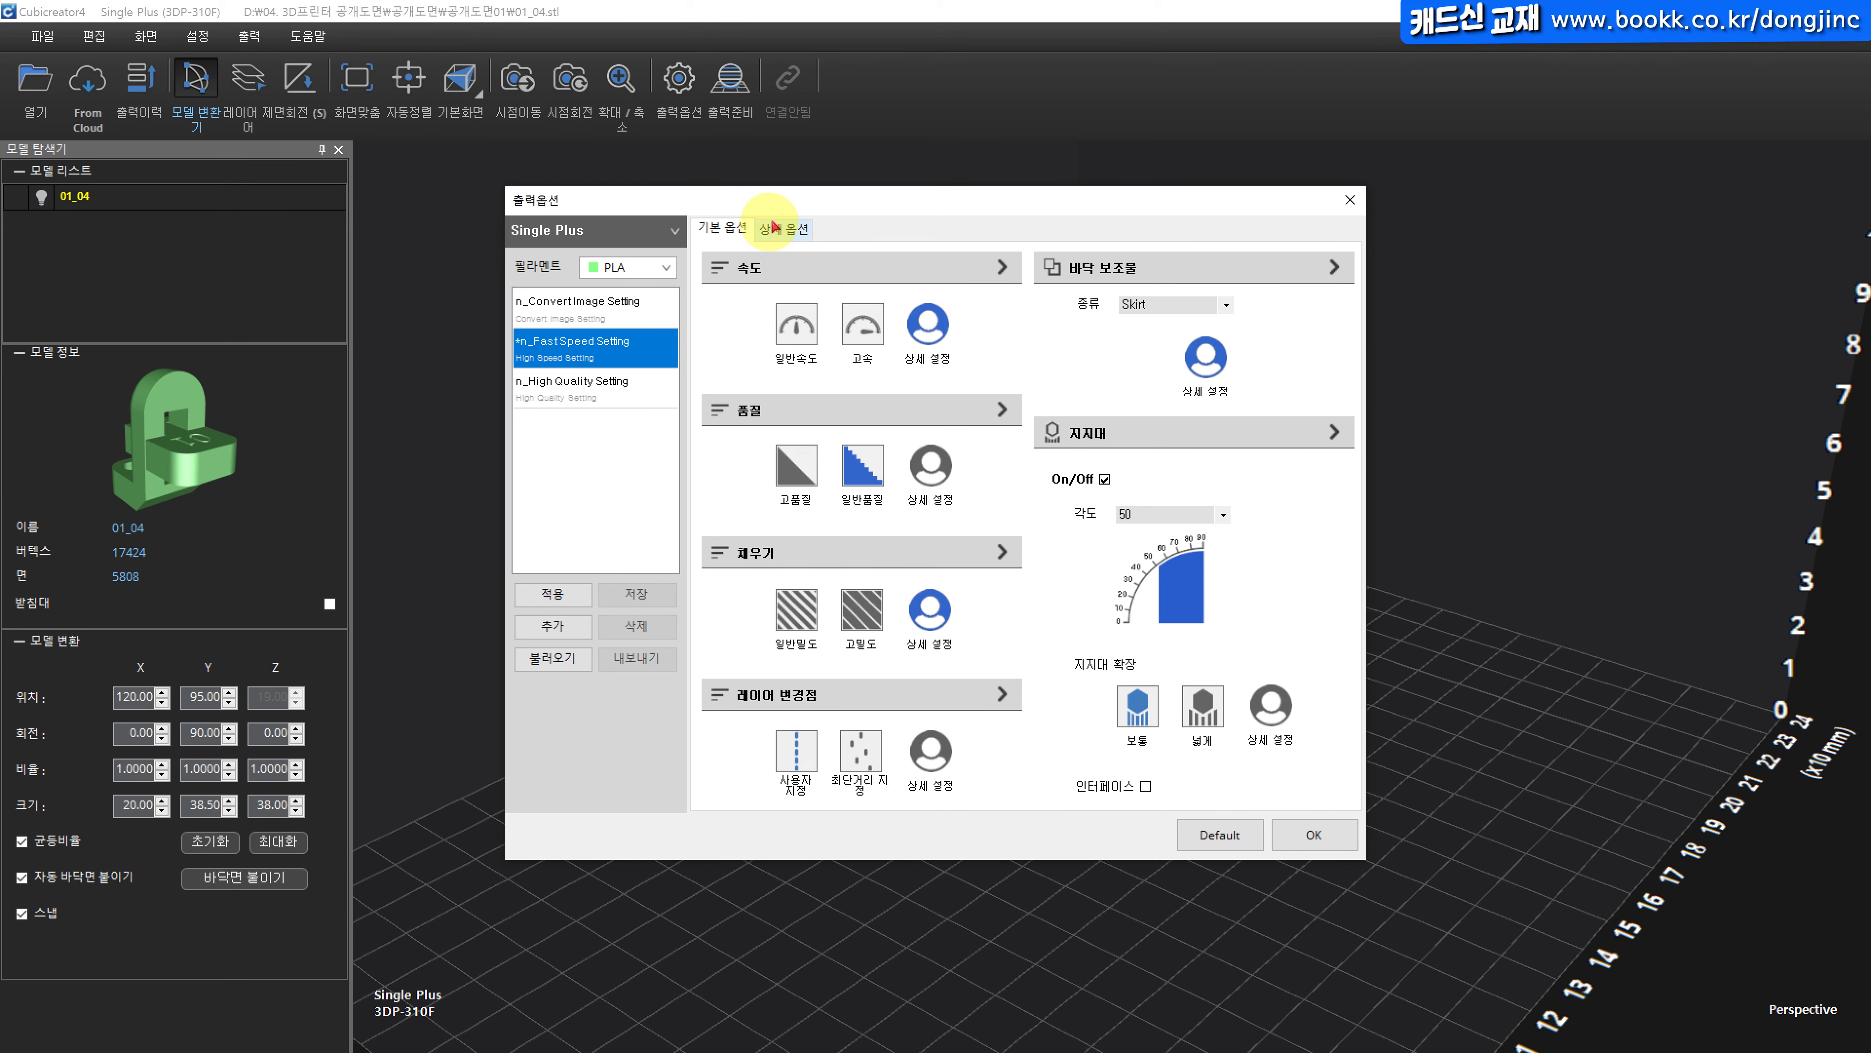
{"action": "left_click", "coordinate": [799, 230]}
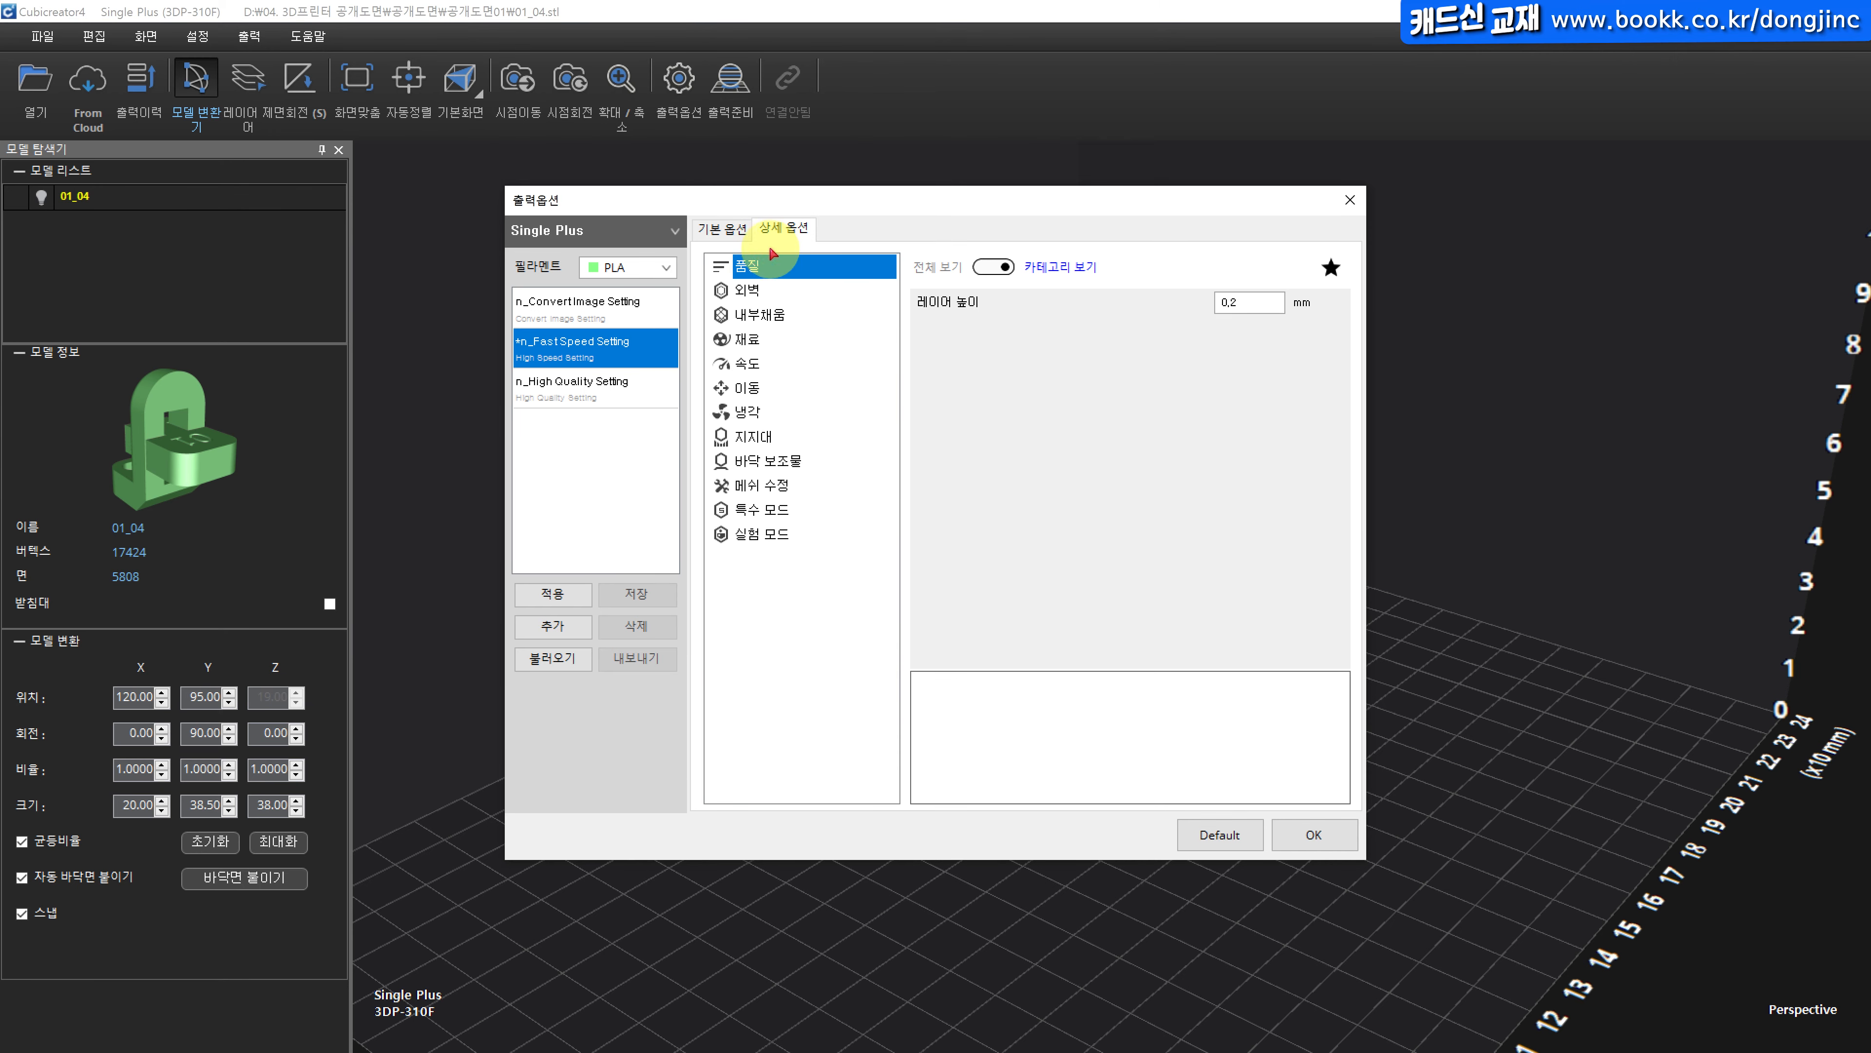
{"action": "left_click", "coordinate": [759, 289]}
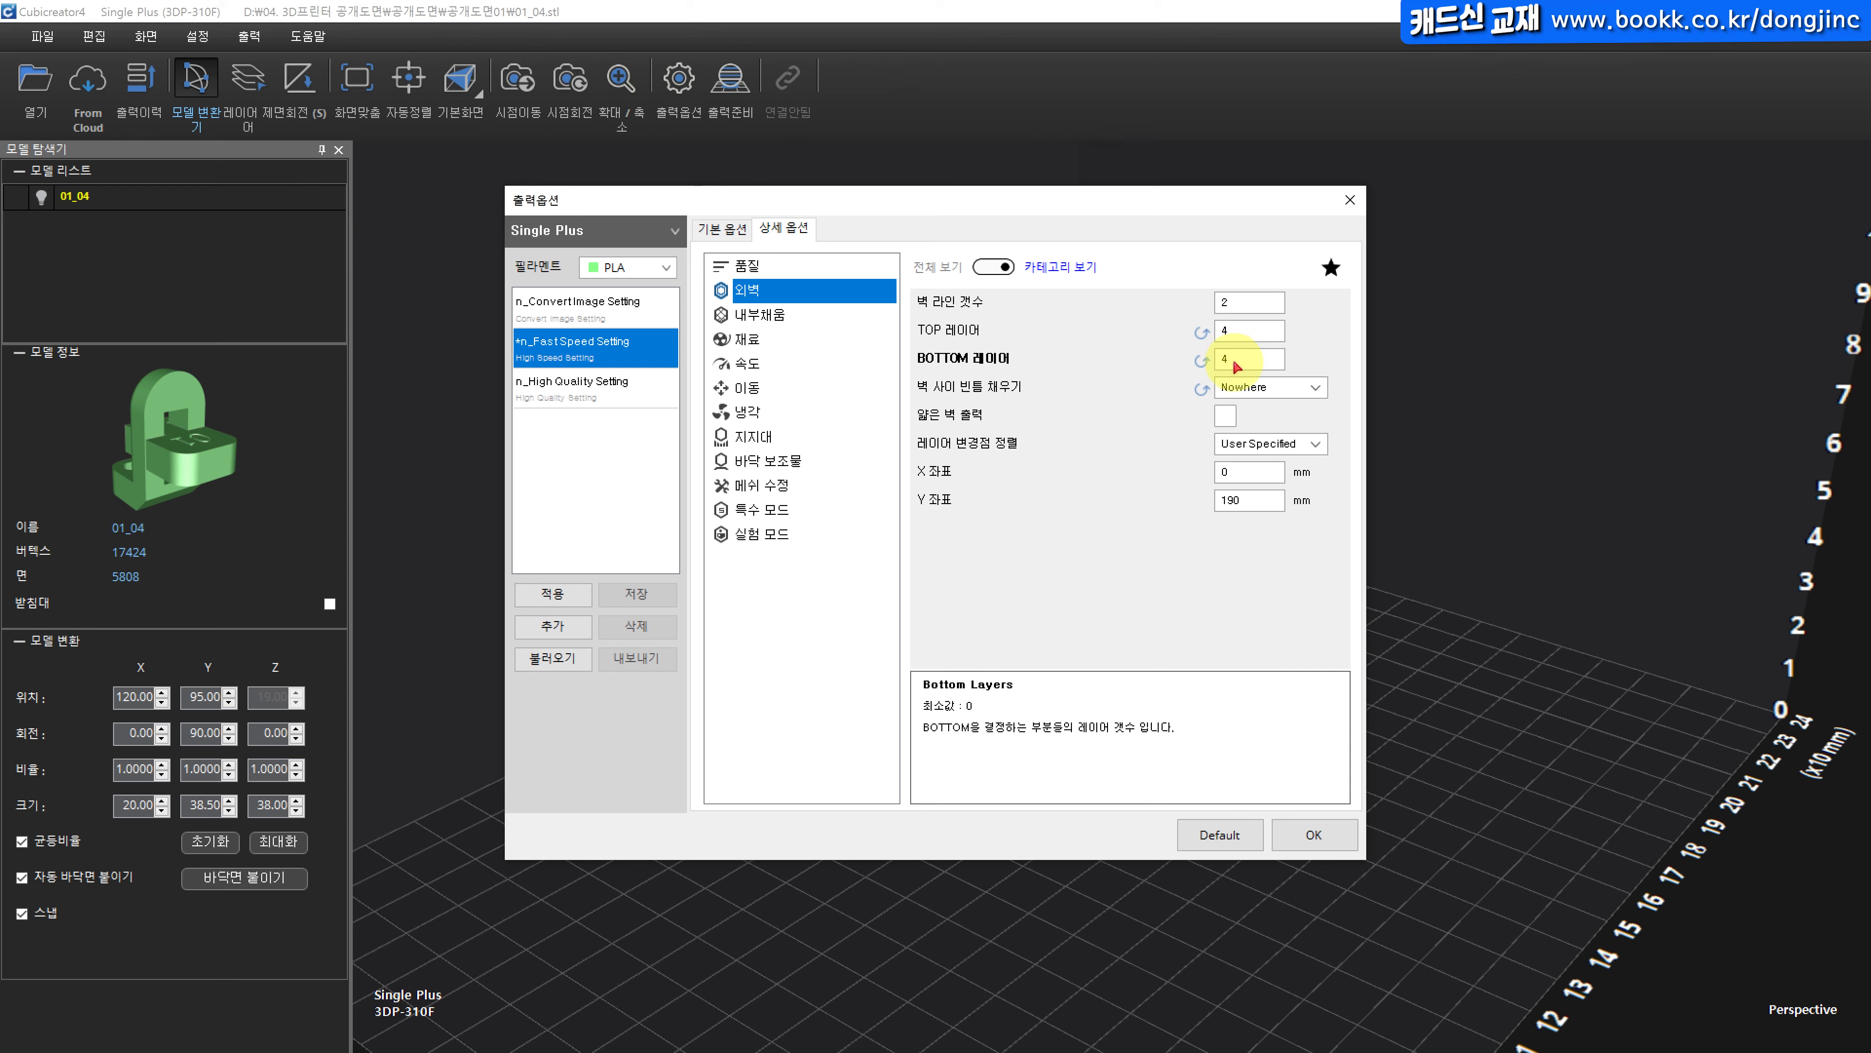
{"action": "left_click", "coordinate": [774, 317]}
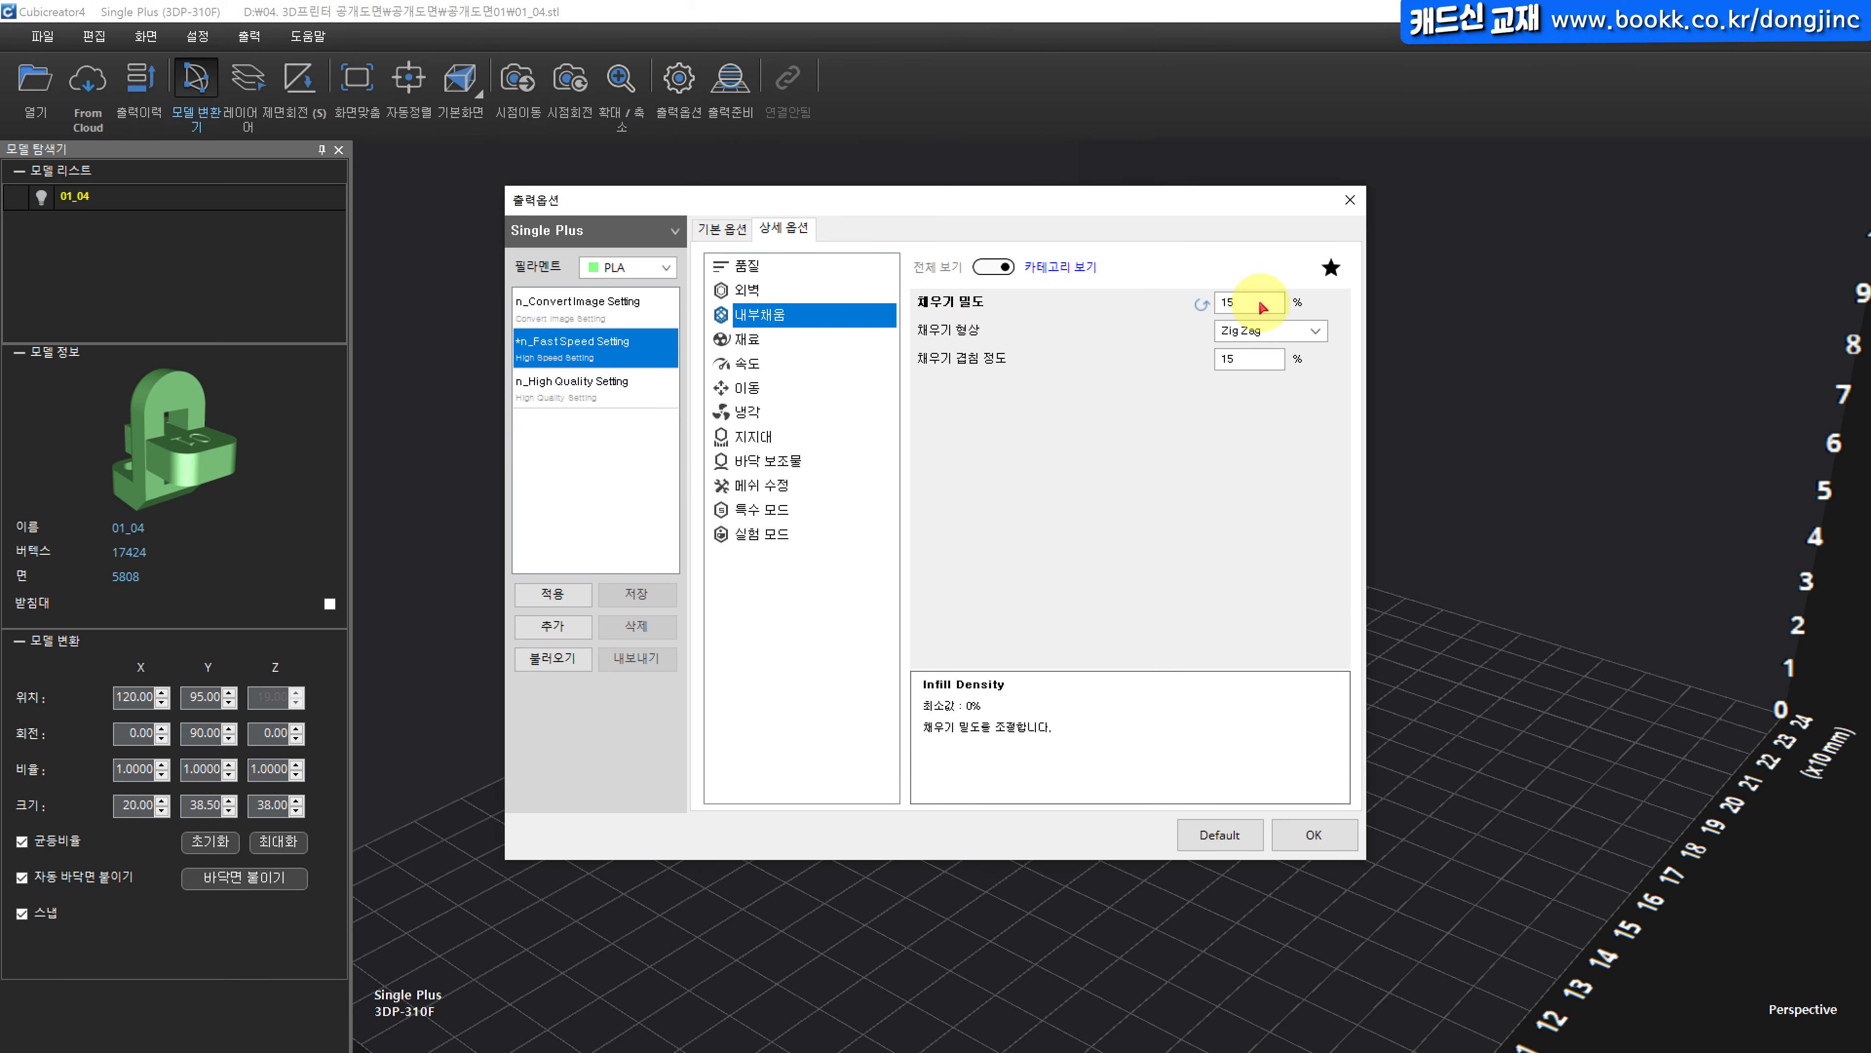
{"action": "left_click", "coordinate": [777, 339]}
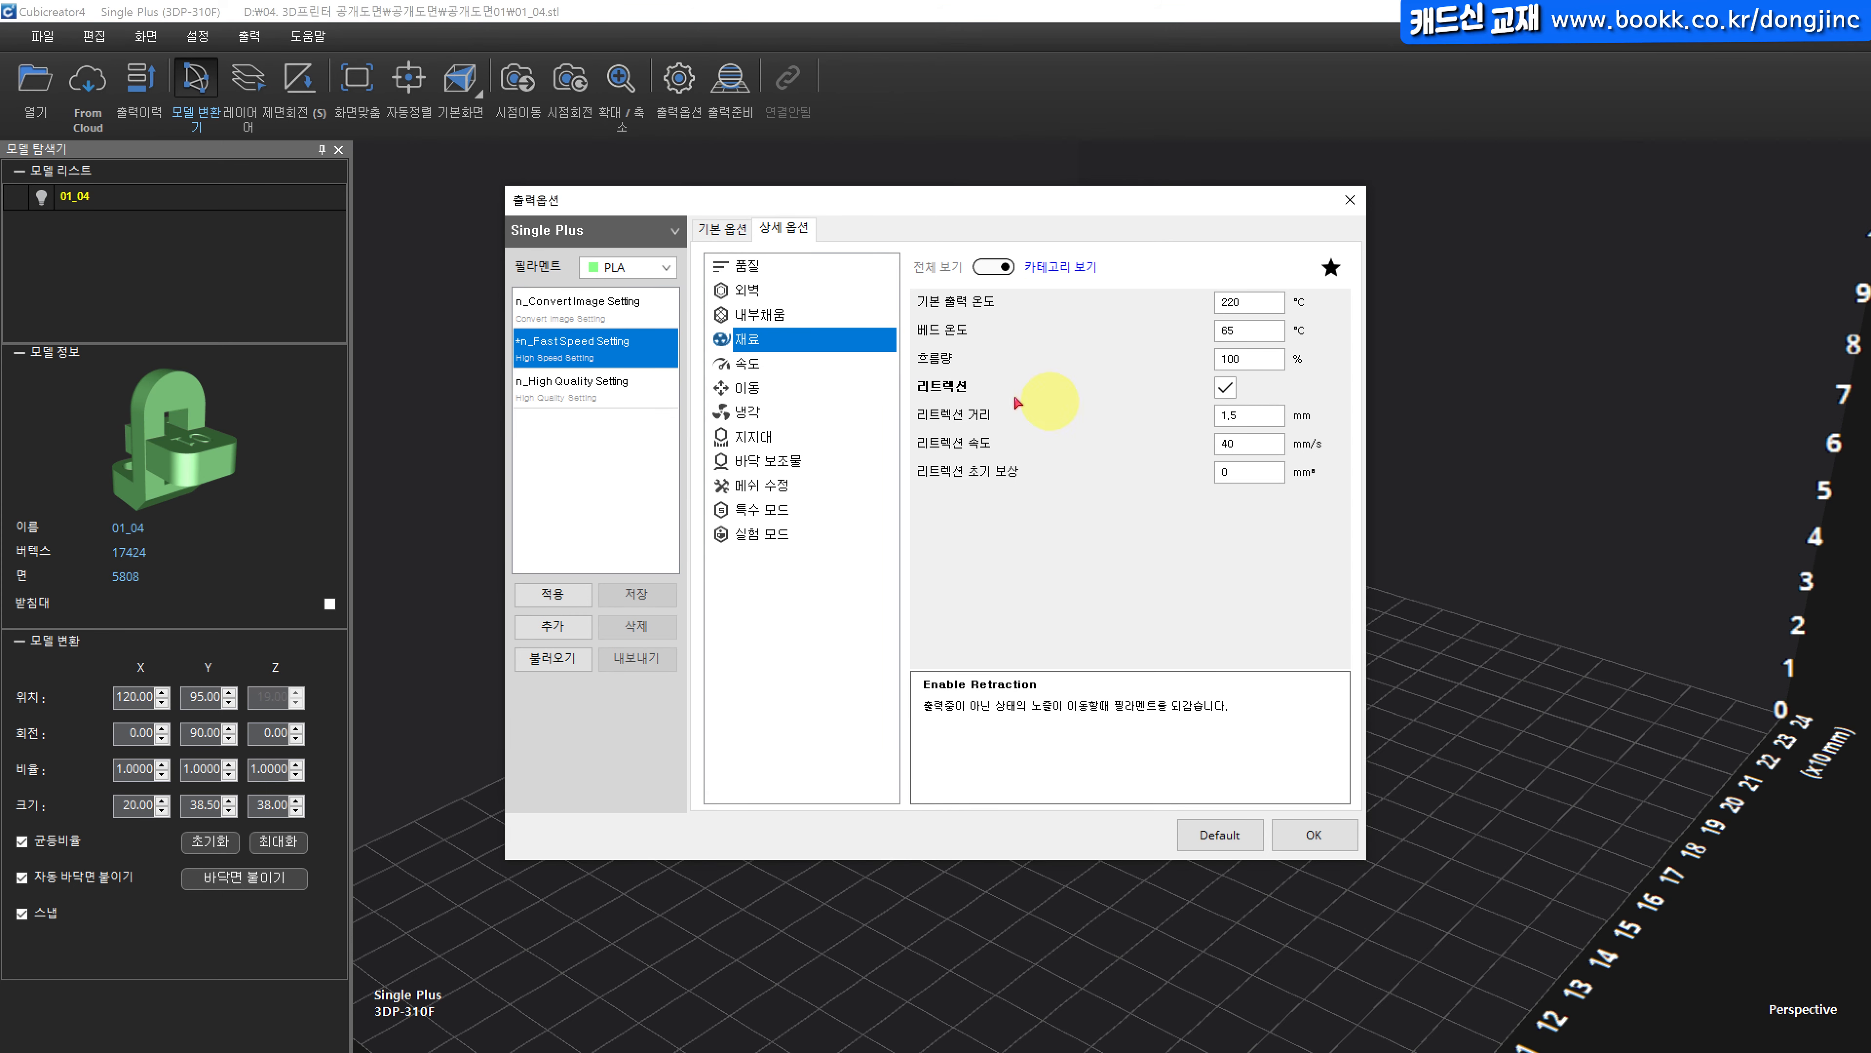
{"action": "left_click", "coordinate": [742, 366]}
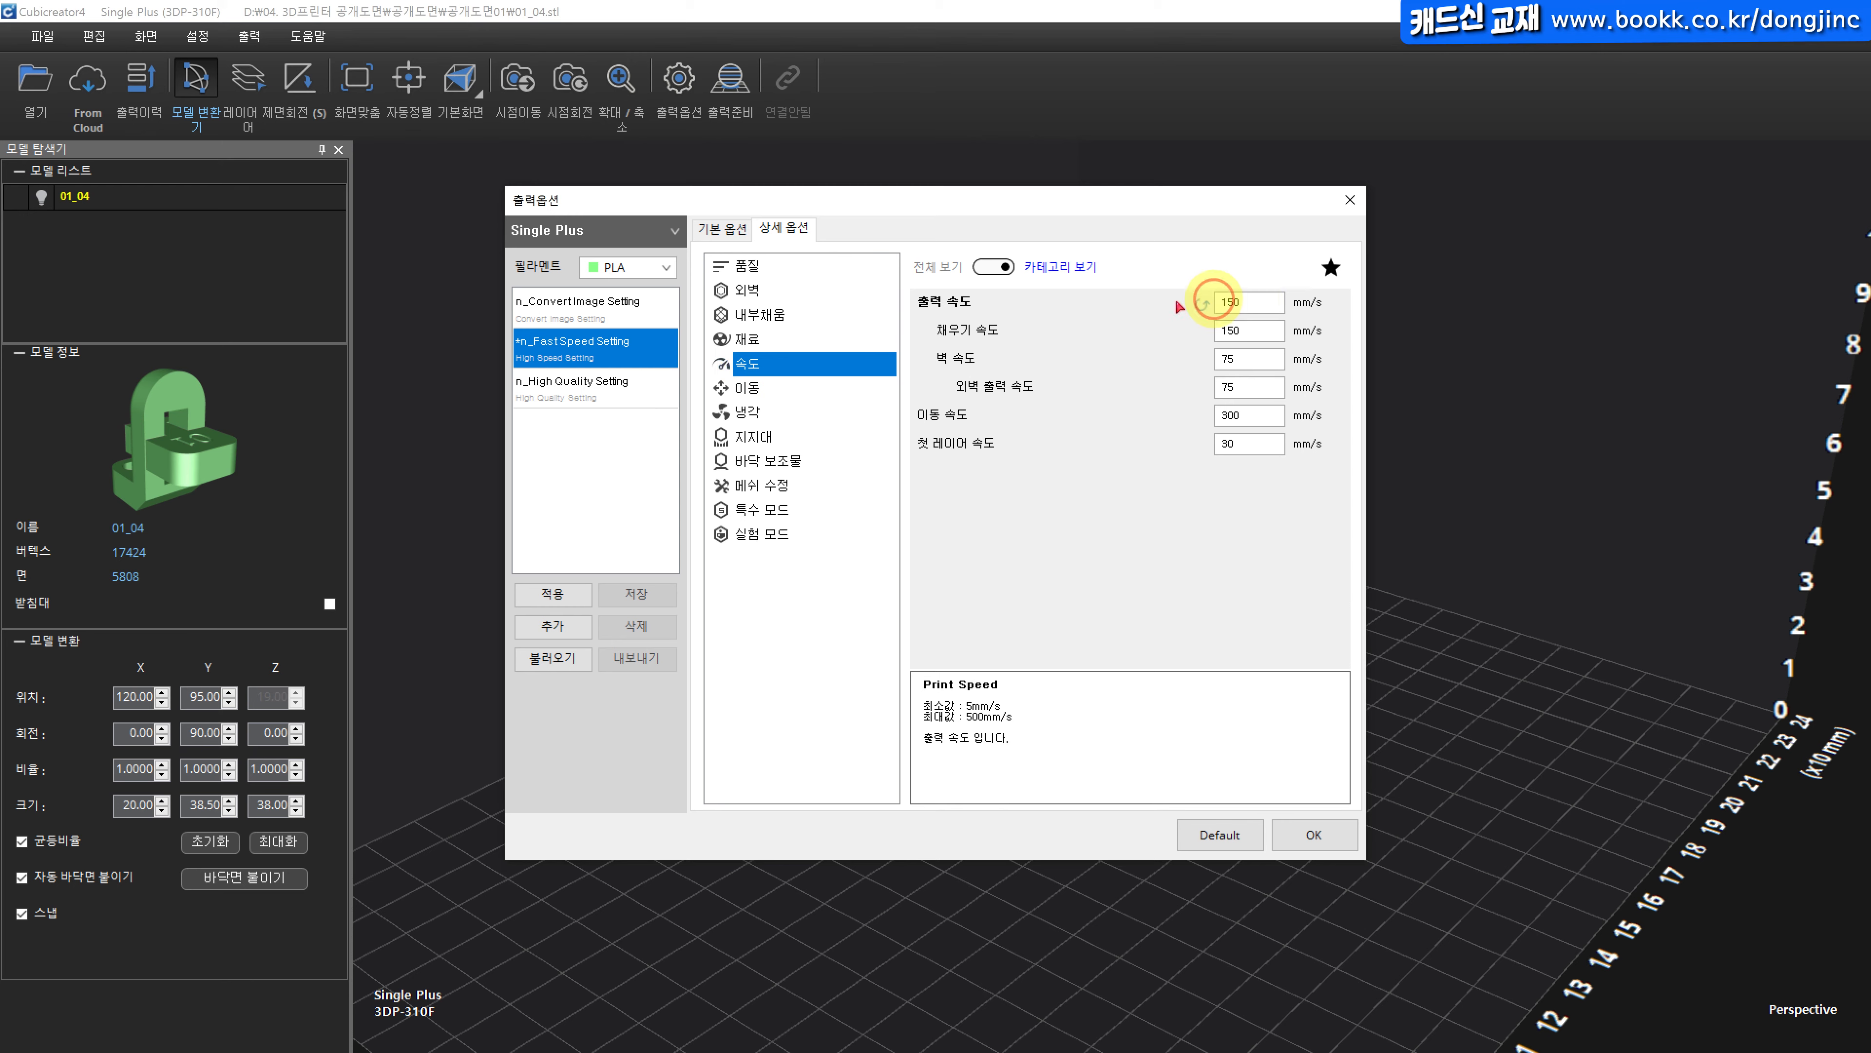
{"action": "double_click", "coordinate": [1238, 302]}
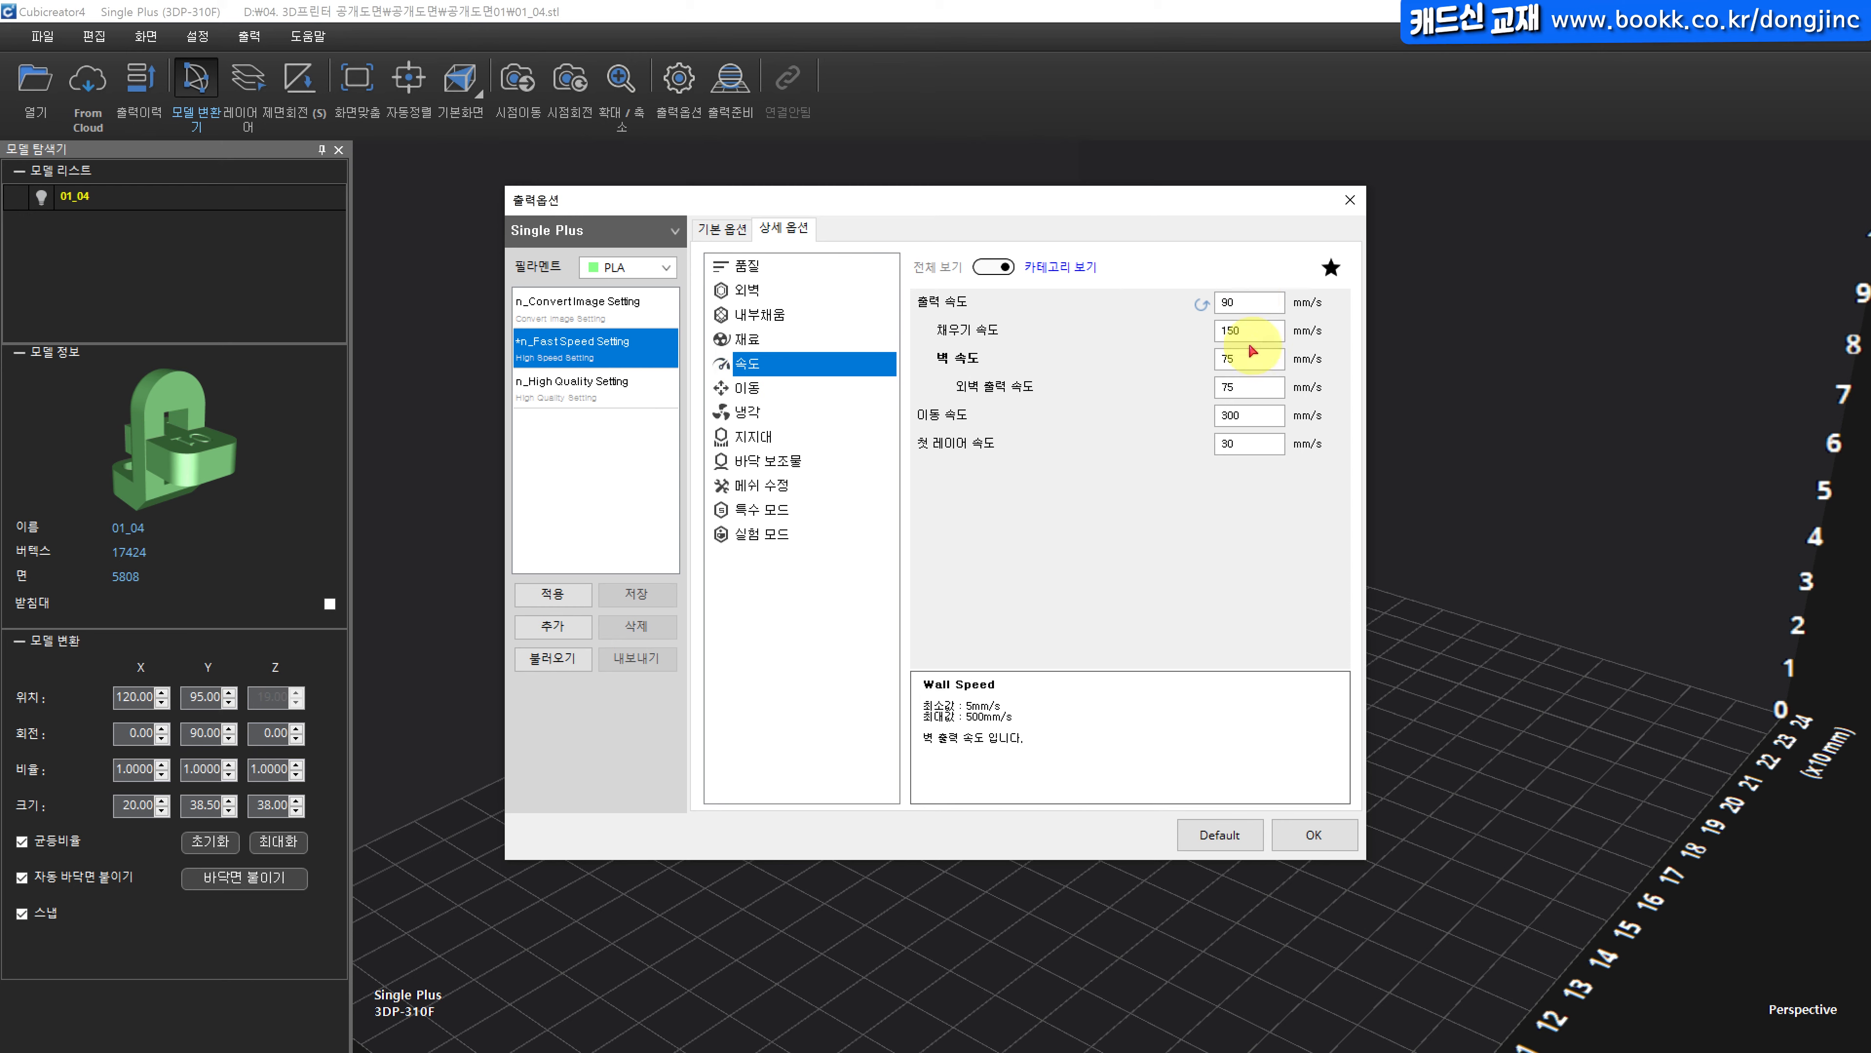
{"action": "left_click", "coordinate": [1015, 529]}
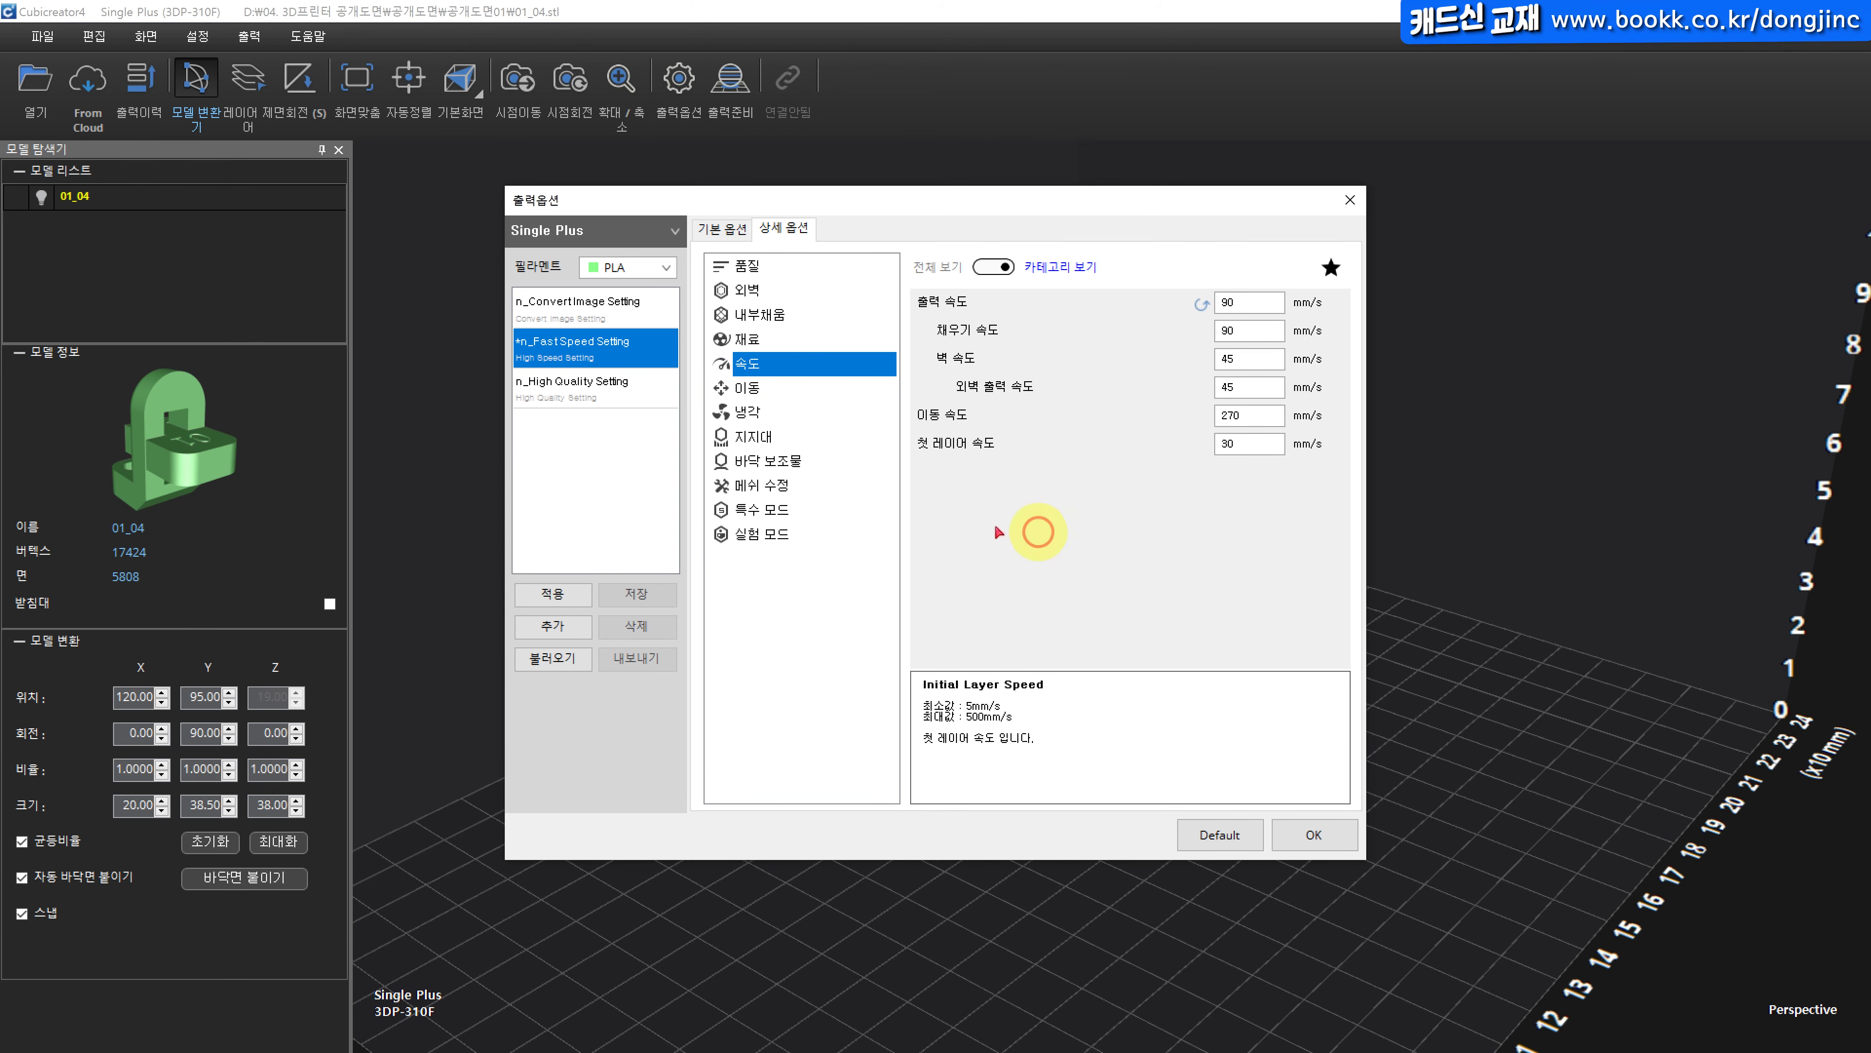
Set the support generation angle (지지대 생성 각도) to 60° in the detailed print options.
{"action": "left_click", "coordinate": [751, 390]}
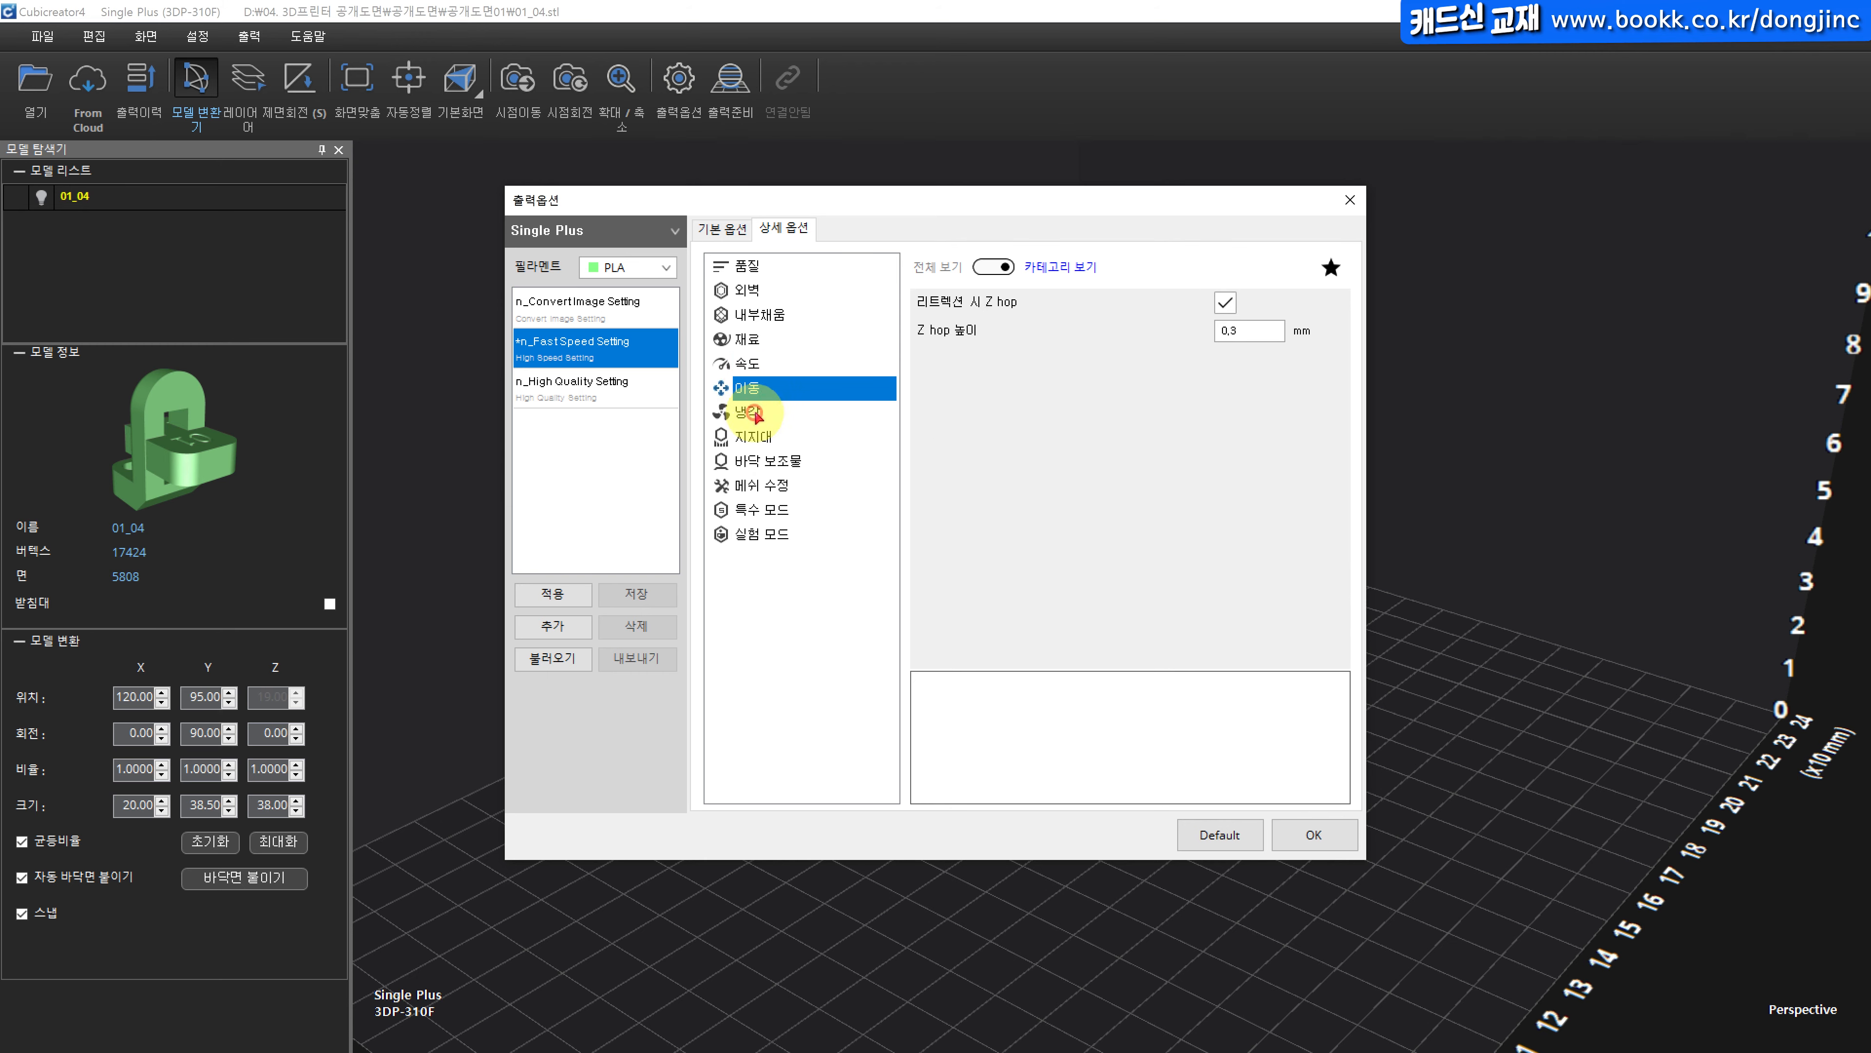
{"action": "left_click", "coordinate": [761, 441]}
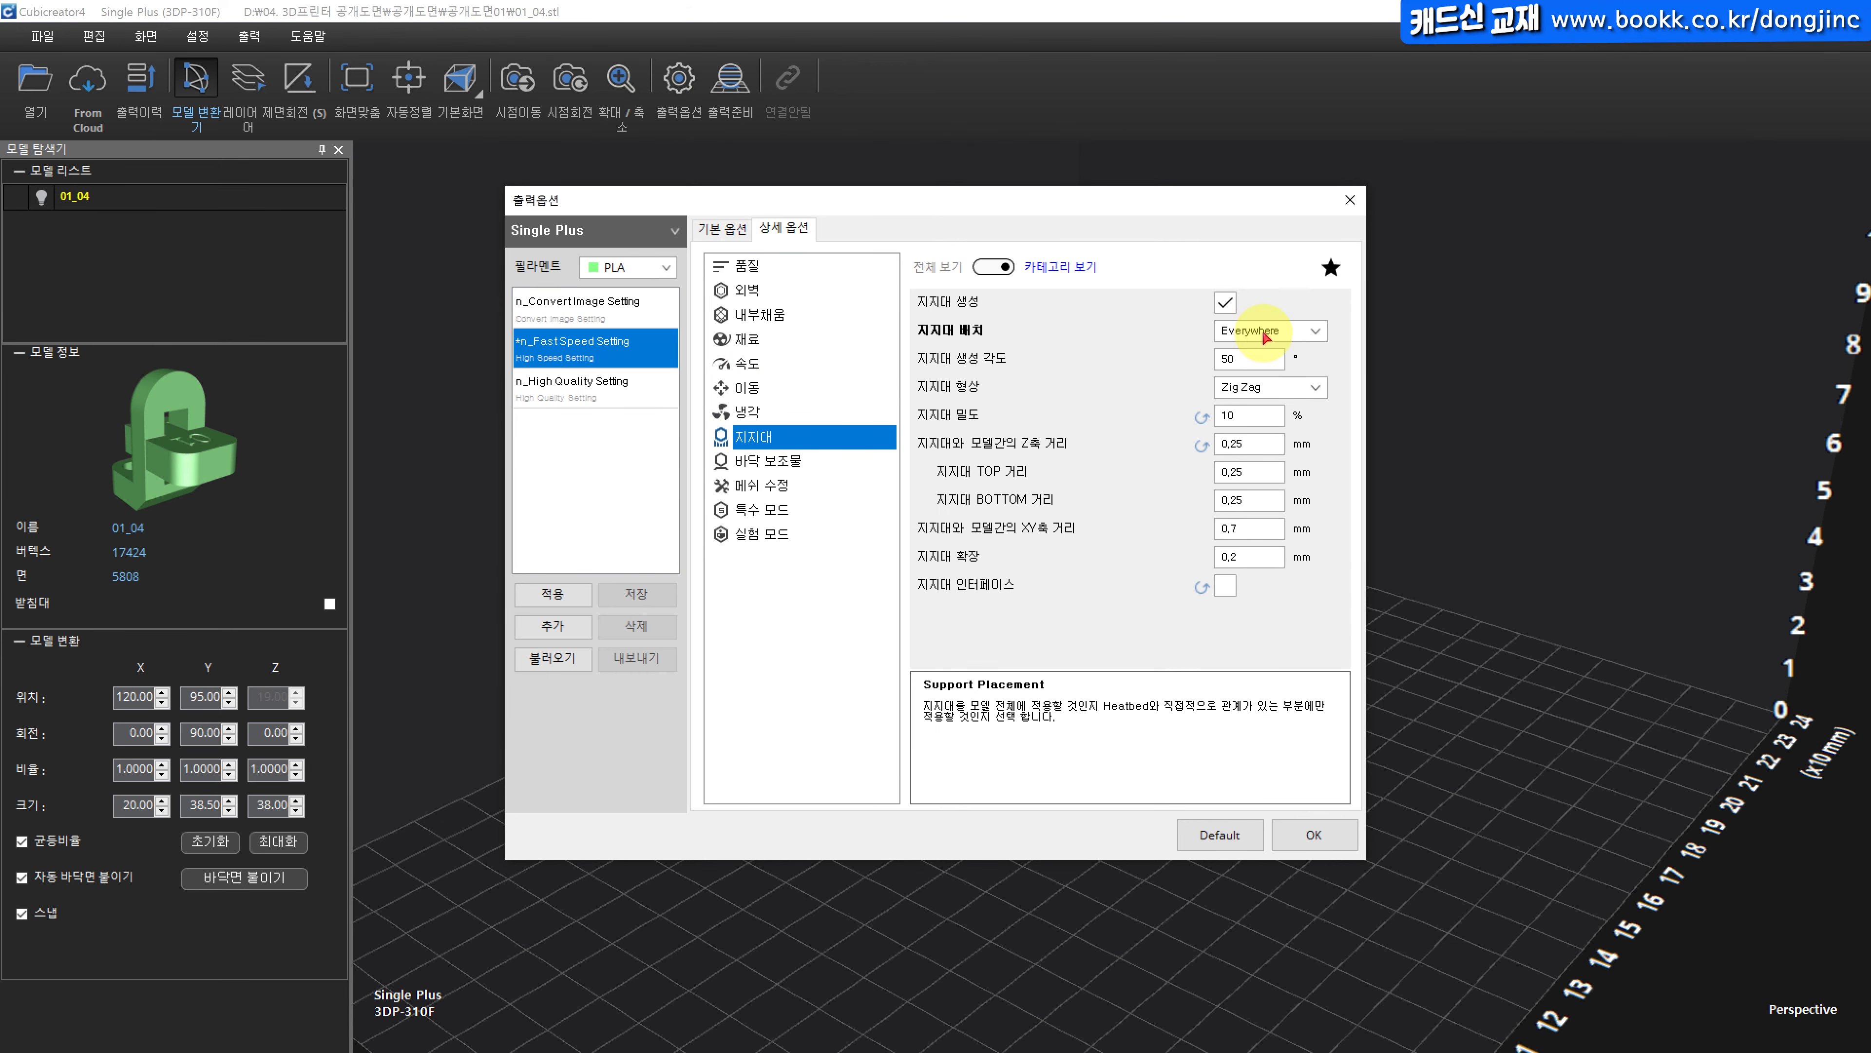
{"action": "double_click", "coordinate": [1248, 361]}
{"action": "type", "text": "60"}
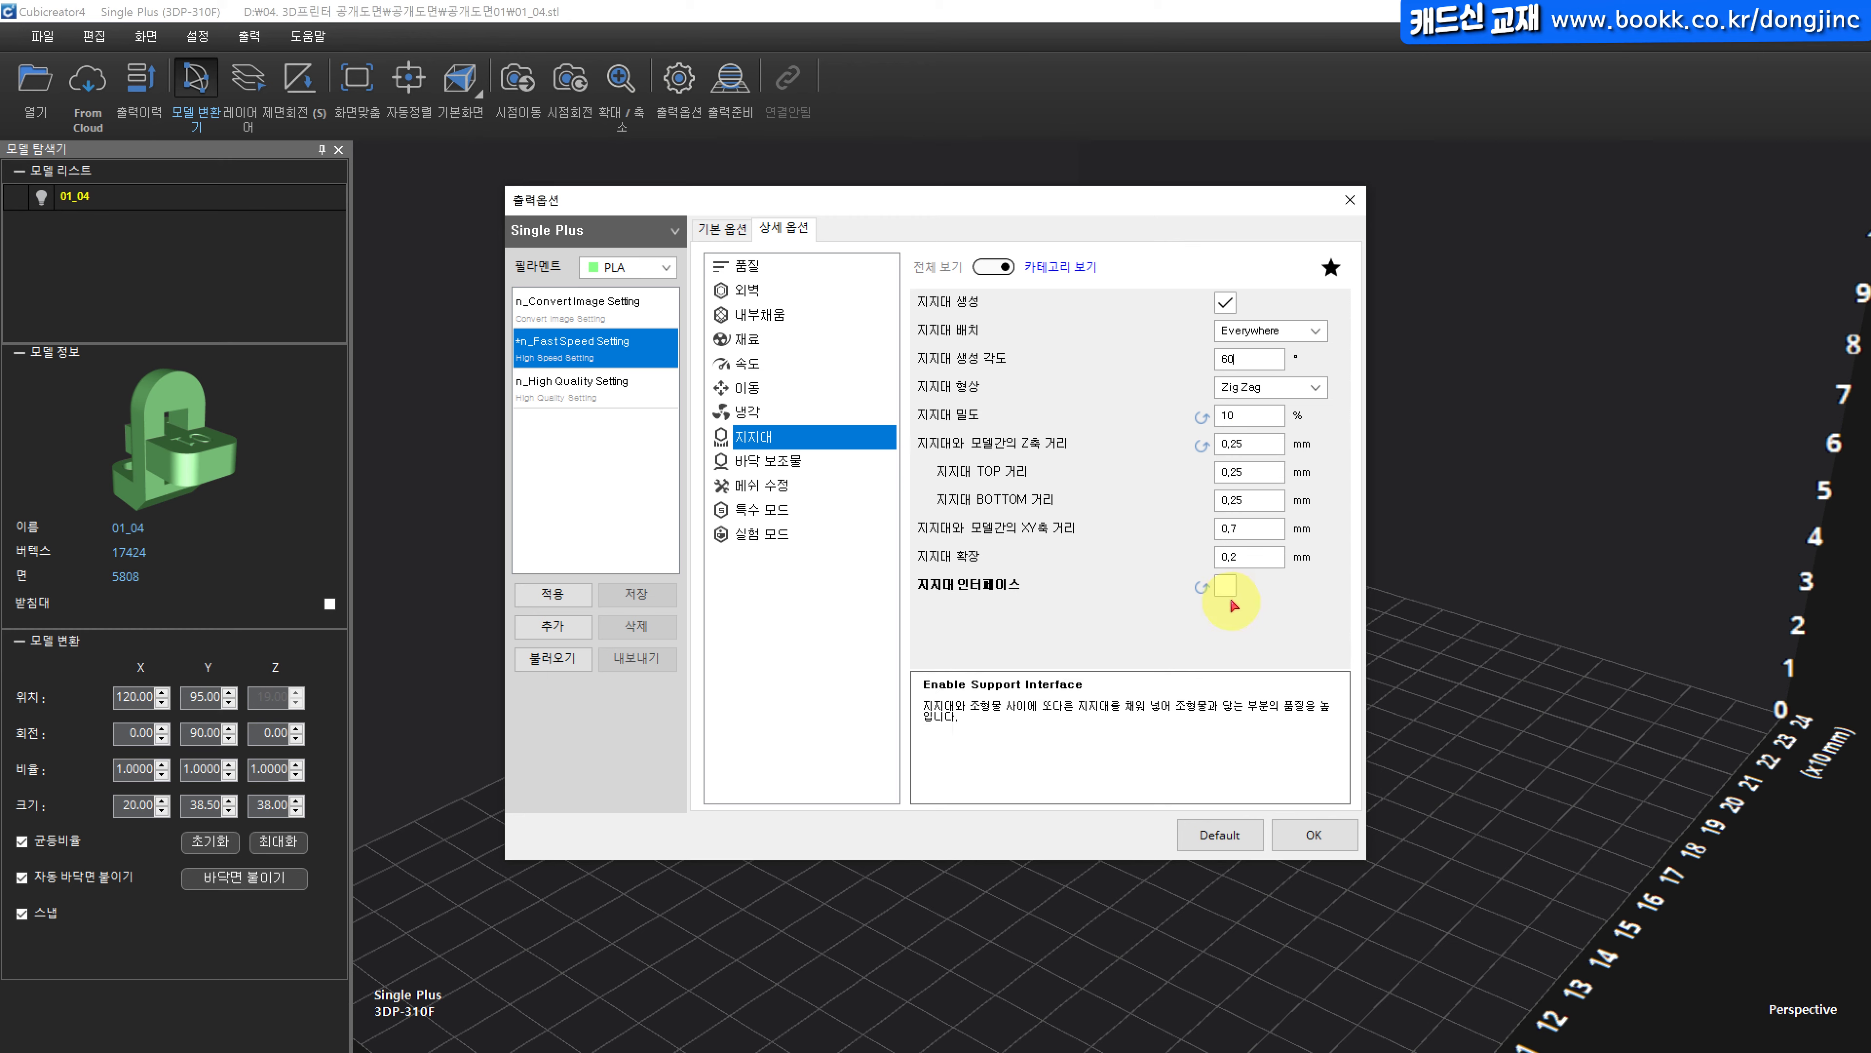
Set the bed adhesion (바닥보조물) to Raft with a 2 mm margin, accept the options and start the print preparation.
{"action": "left_click", "coordinate": [770, 461]}
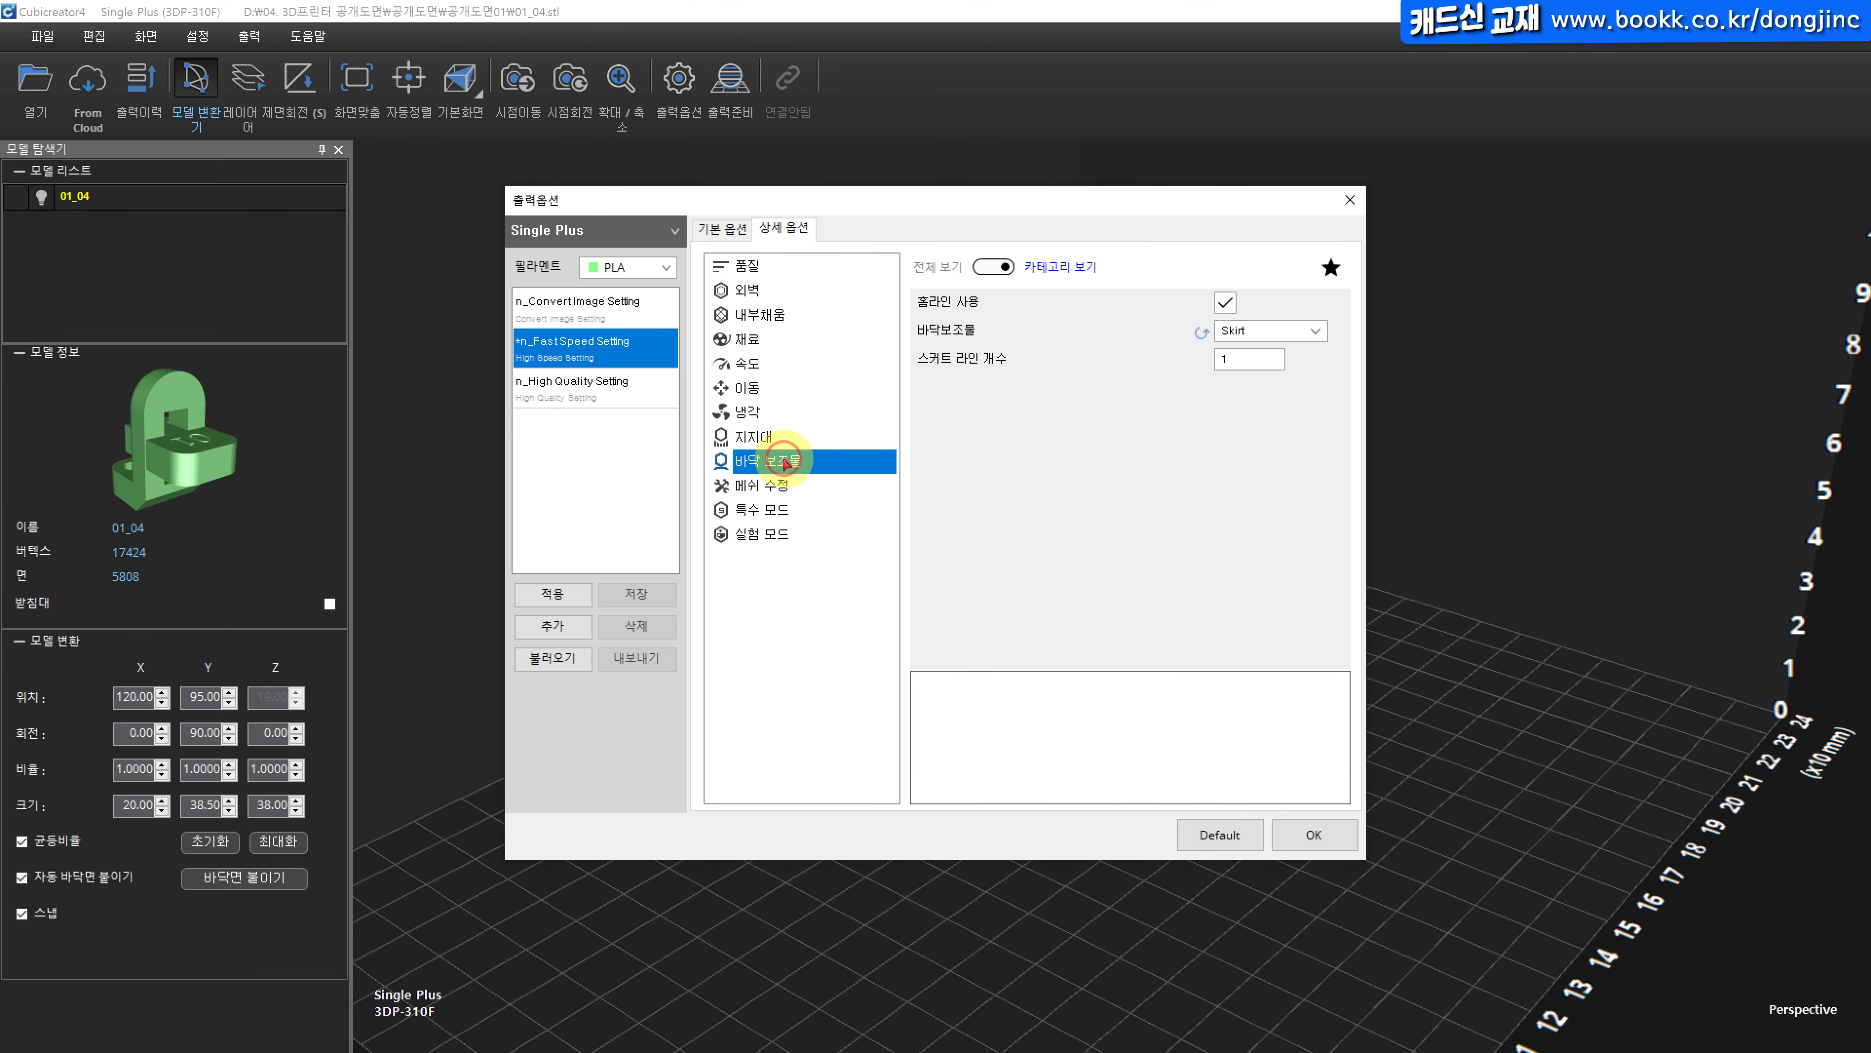
{"action": "left_click", "coordinate": [1282, 334]}
{"action": "left_click", "coordinate": [1252, 387]}
{"action": "left_click", "coordinate": [1241, 359]}
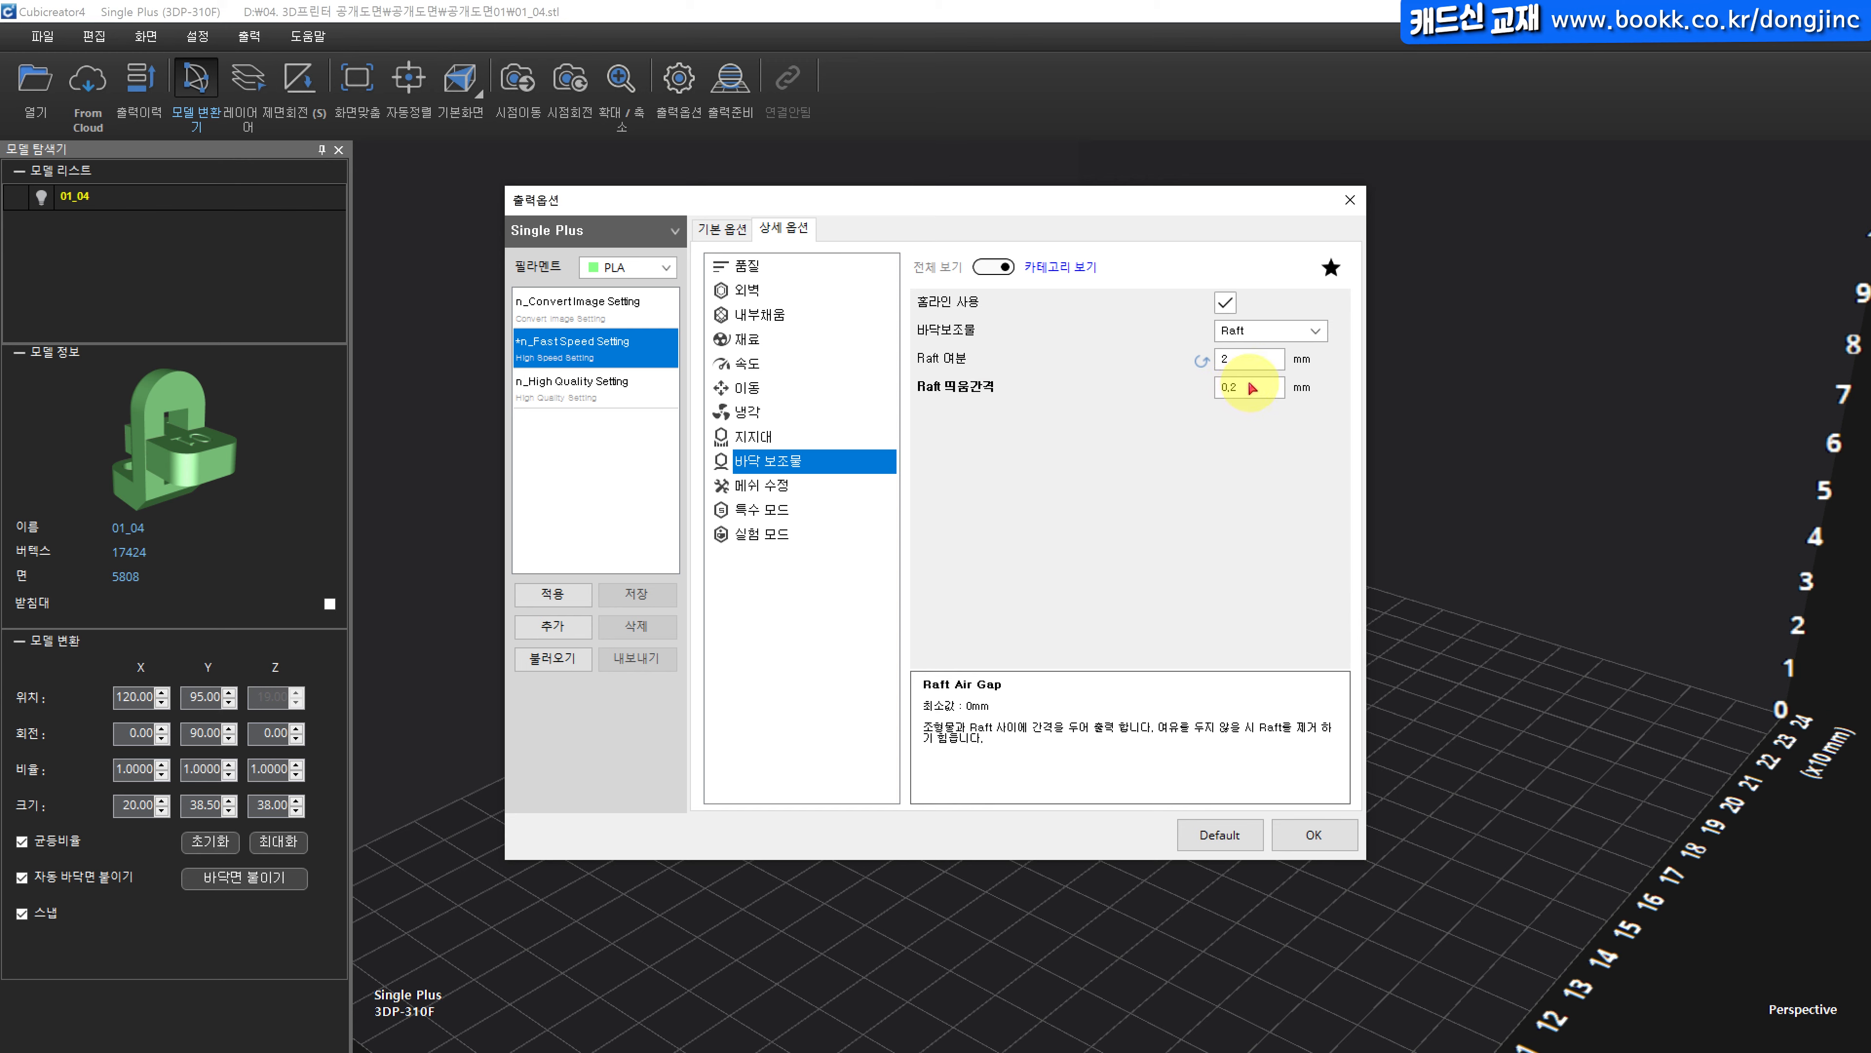
{"action": "left_click", "coordinate": [1311, 836]}
{"action": "left_click", "coordinate": [1157, 385]}
{"action": "left_click", "coordinate": [730, 82]}
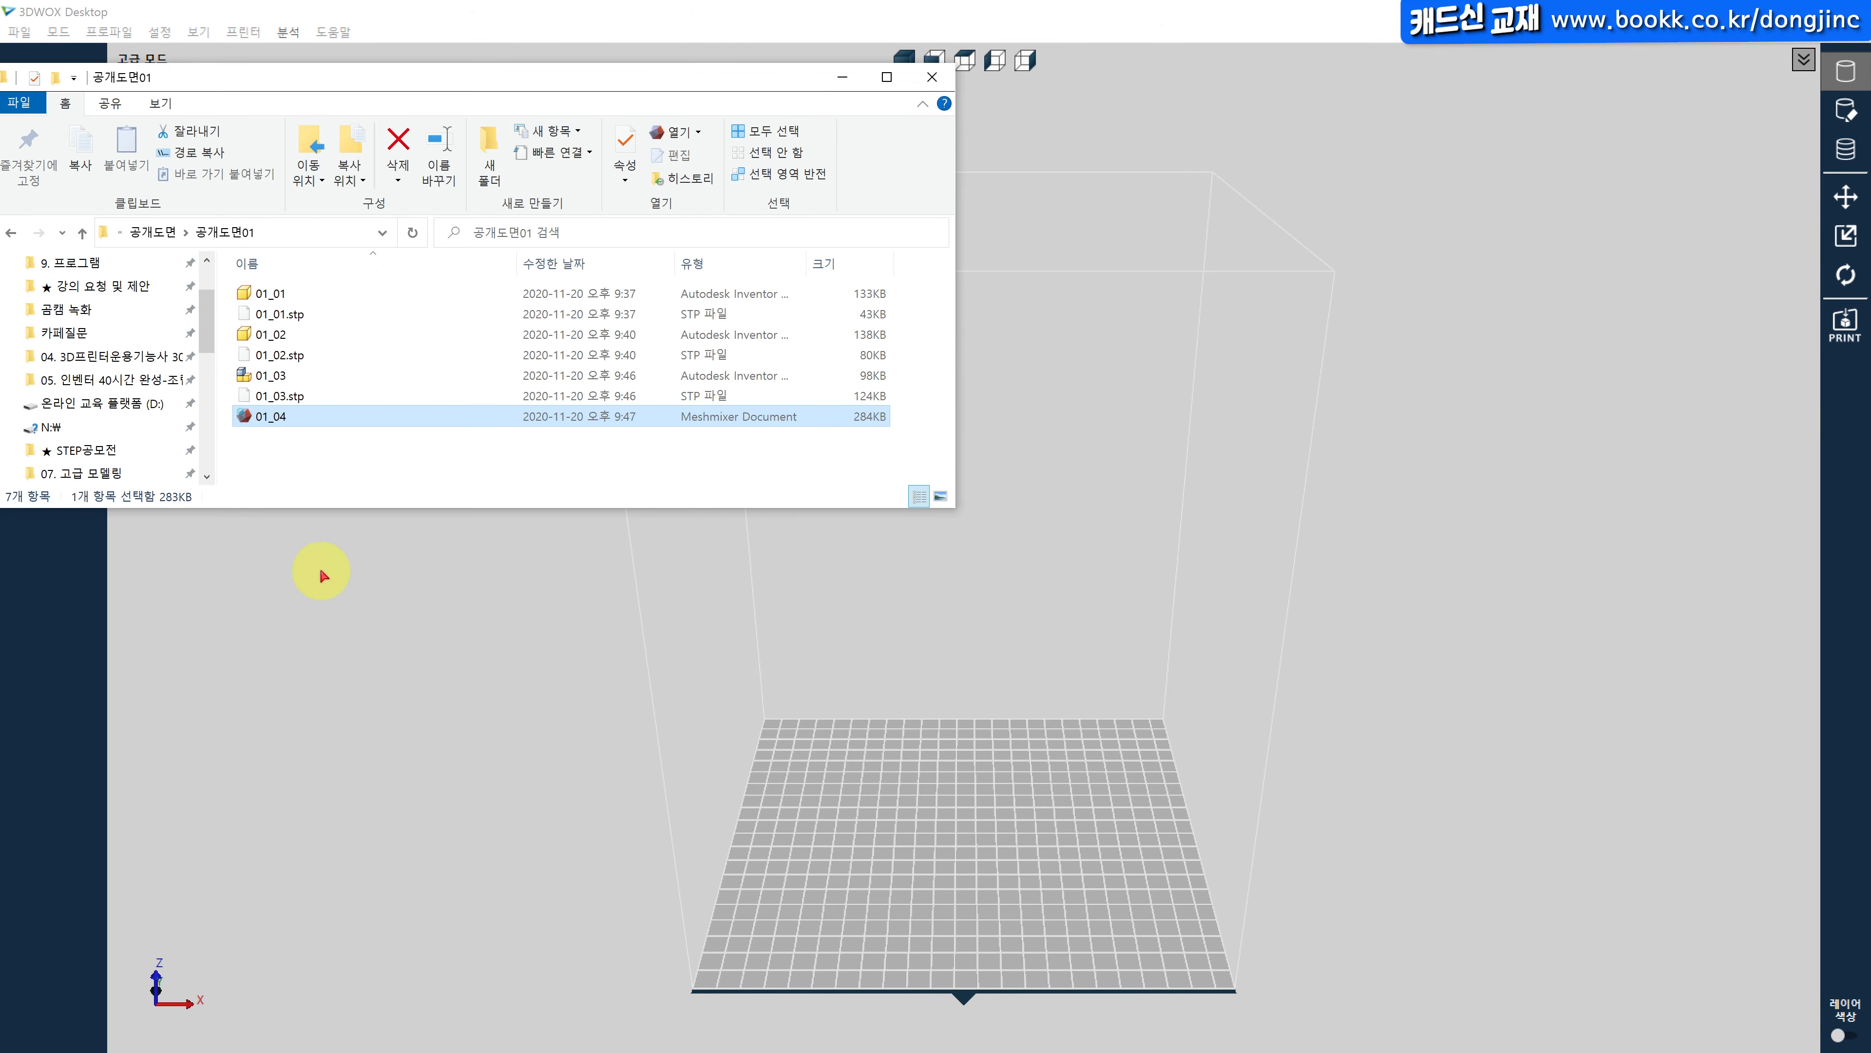
Switch to 3DWOX Desktop and load the 01_04 STL file from the 공개도면01 folder onto the bed.
{"action": "left_click", "coordinate": [322, 572]}
{"action": "key", "text": "alt+Tab"}
{"action": "left_click_drag", "start_coordinate": [269, 416], "coordinate": [801, 733]}
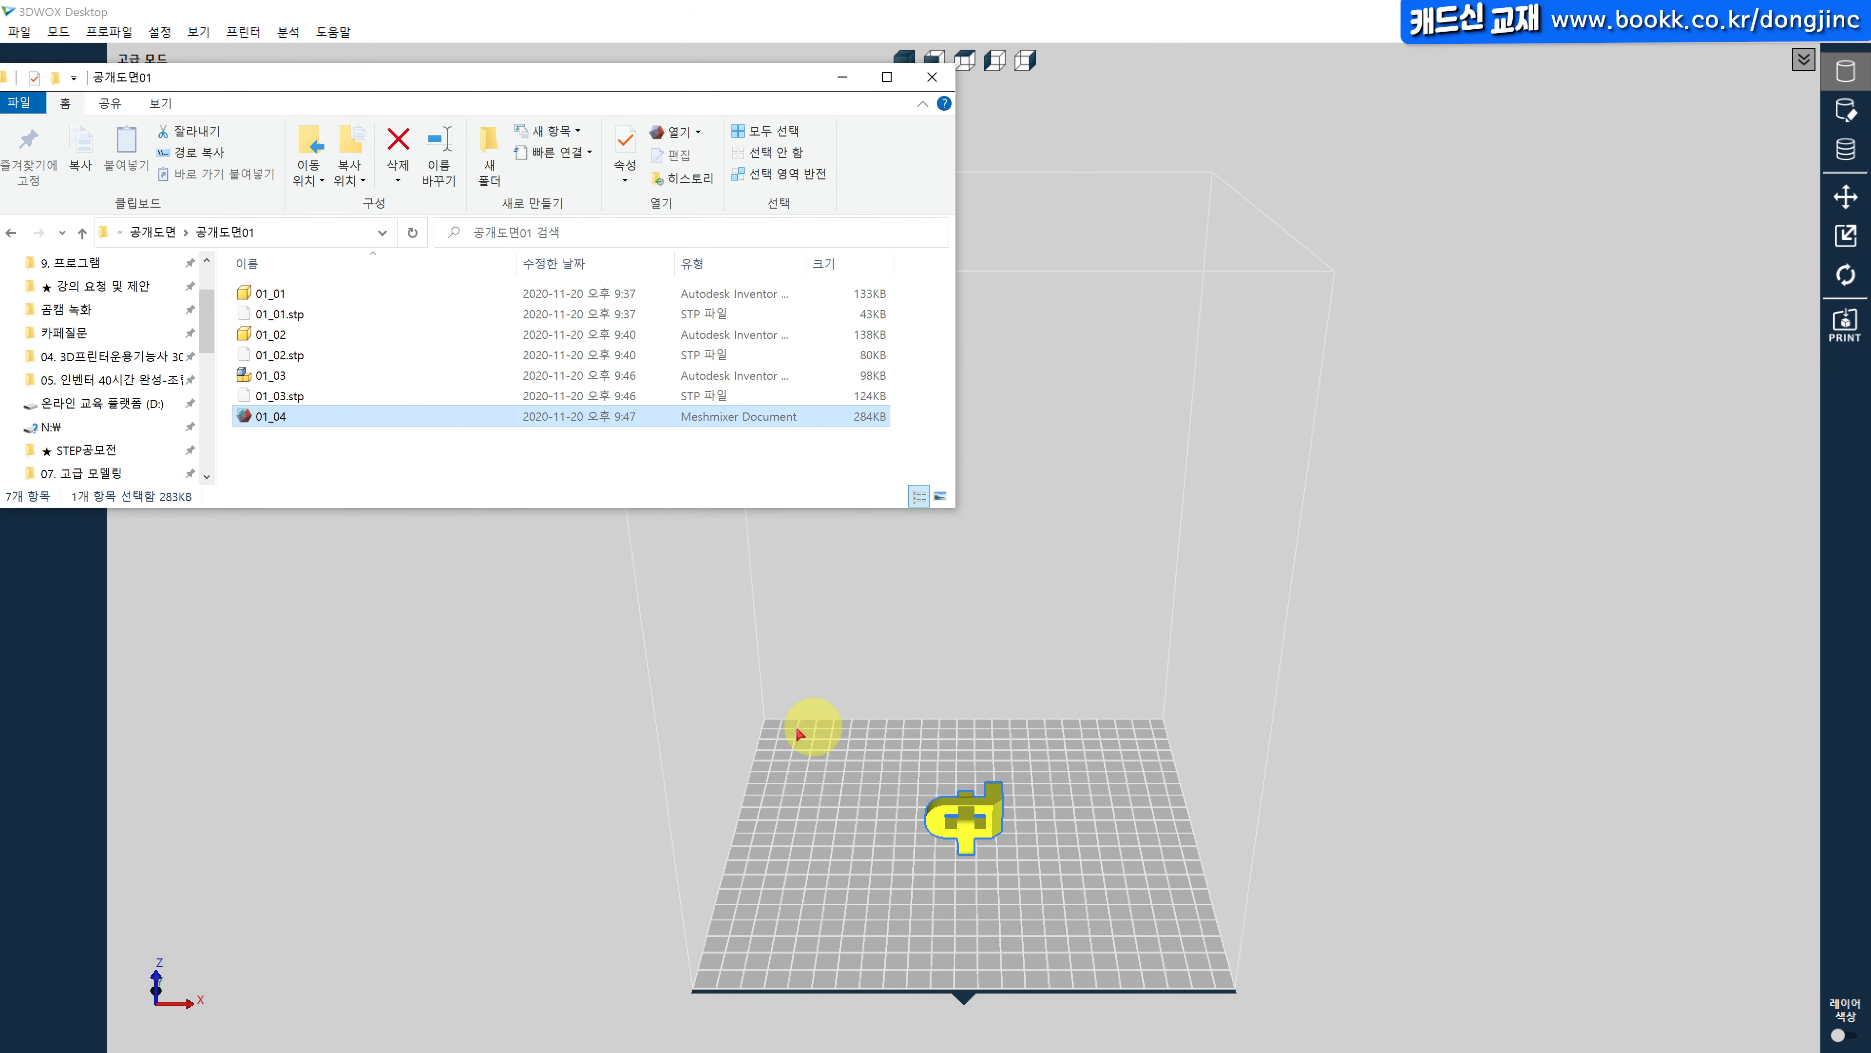
{"action": "left_click", "coordinate": [872, 825]}
{"action": "scroll", "coordinate": [886, 901], "scroll_direction": "up", "scroll_amount": 5}
{"action": "middle_click_drag", "start_coordinate": [886, 900], "coordinate": [982, 598]}
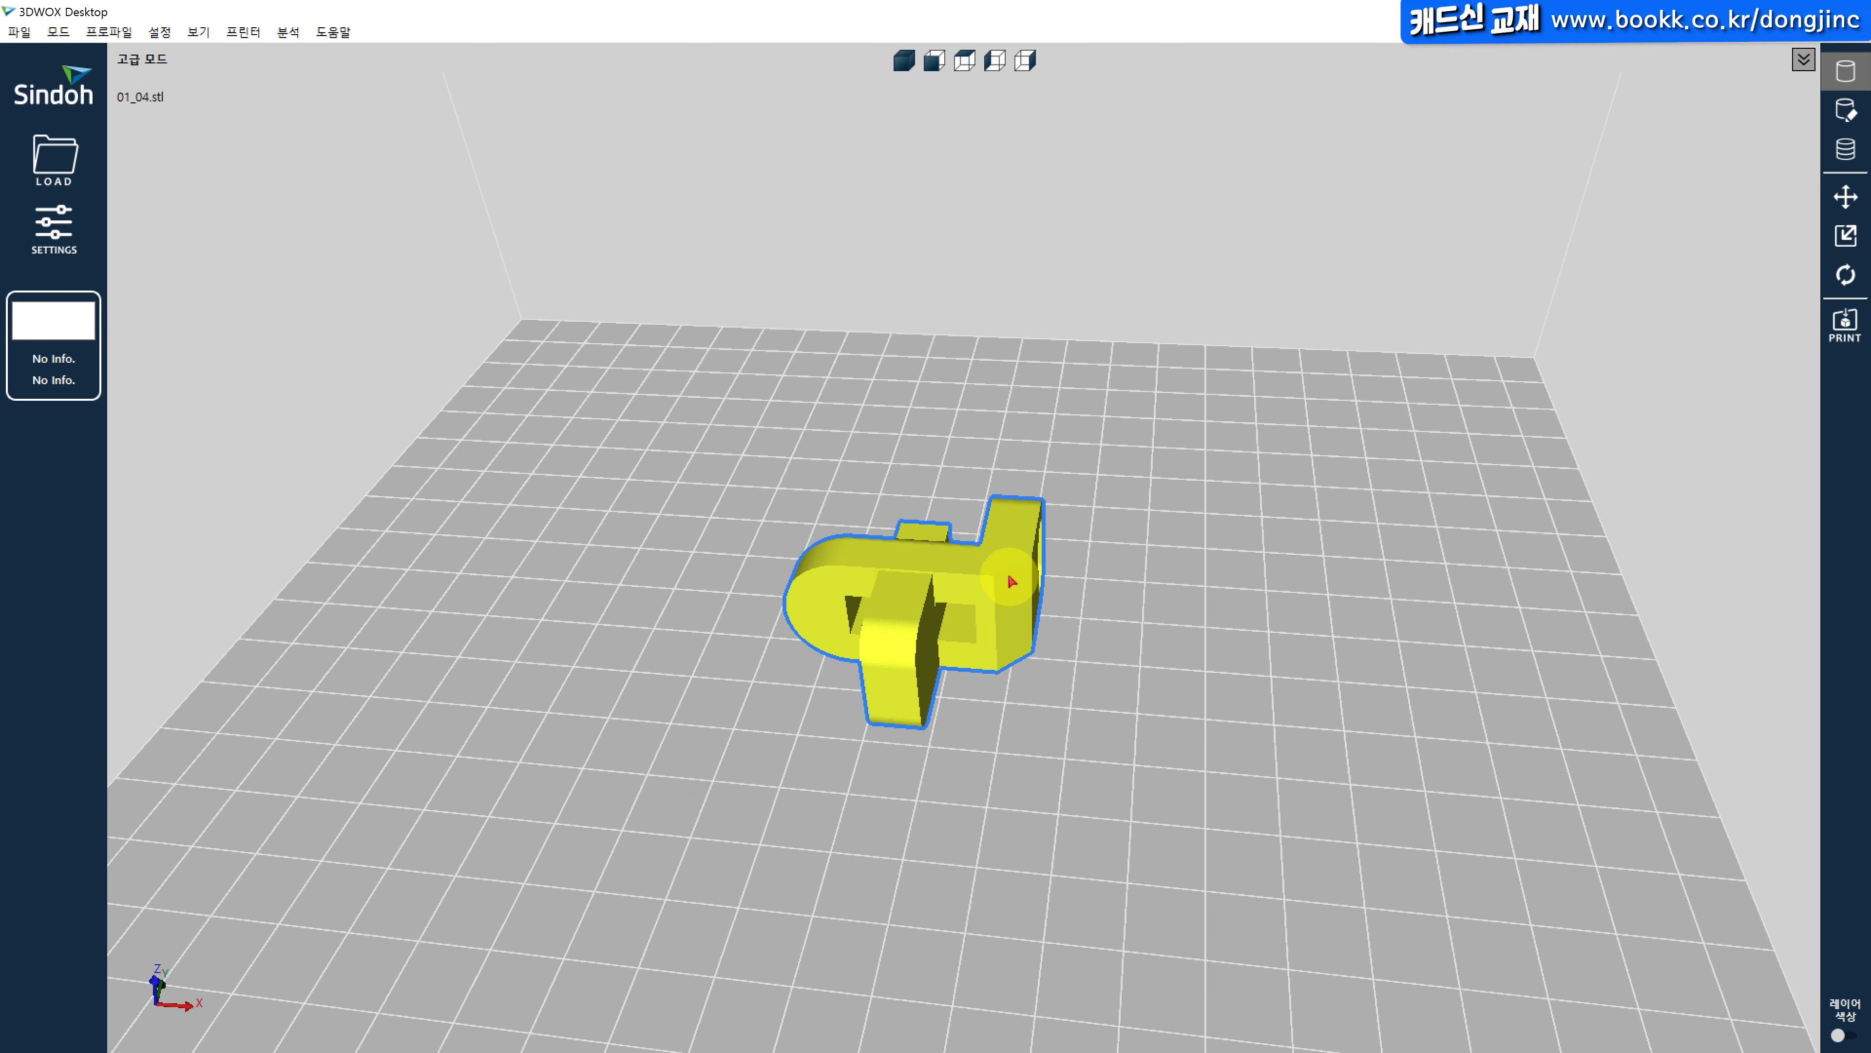
Rotate the model +90° about X and three times −90° about Y, attach it to the bed and close the rotation settings.
{"action": "left_click", "coordinate": [1848, 277]}
{"action": "left_click", "coordinate": [1662, 313]}
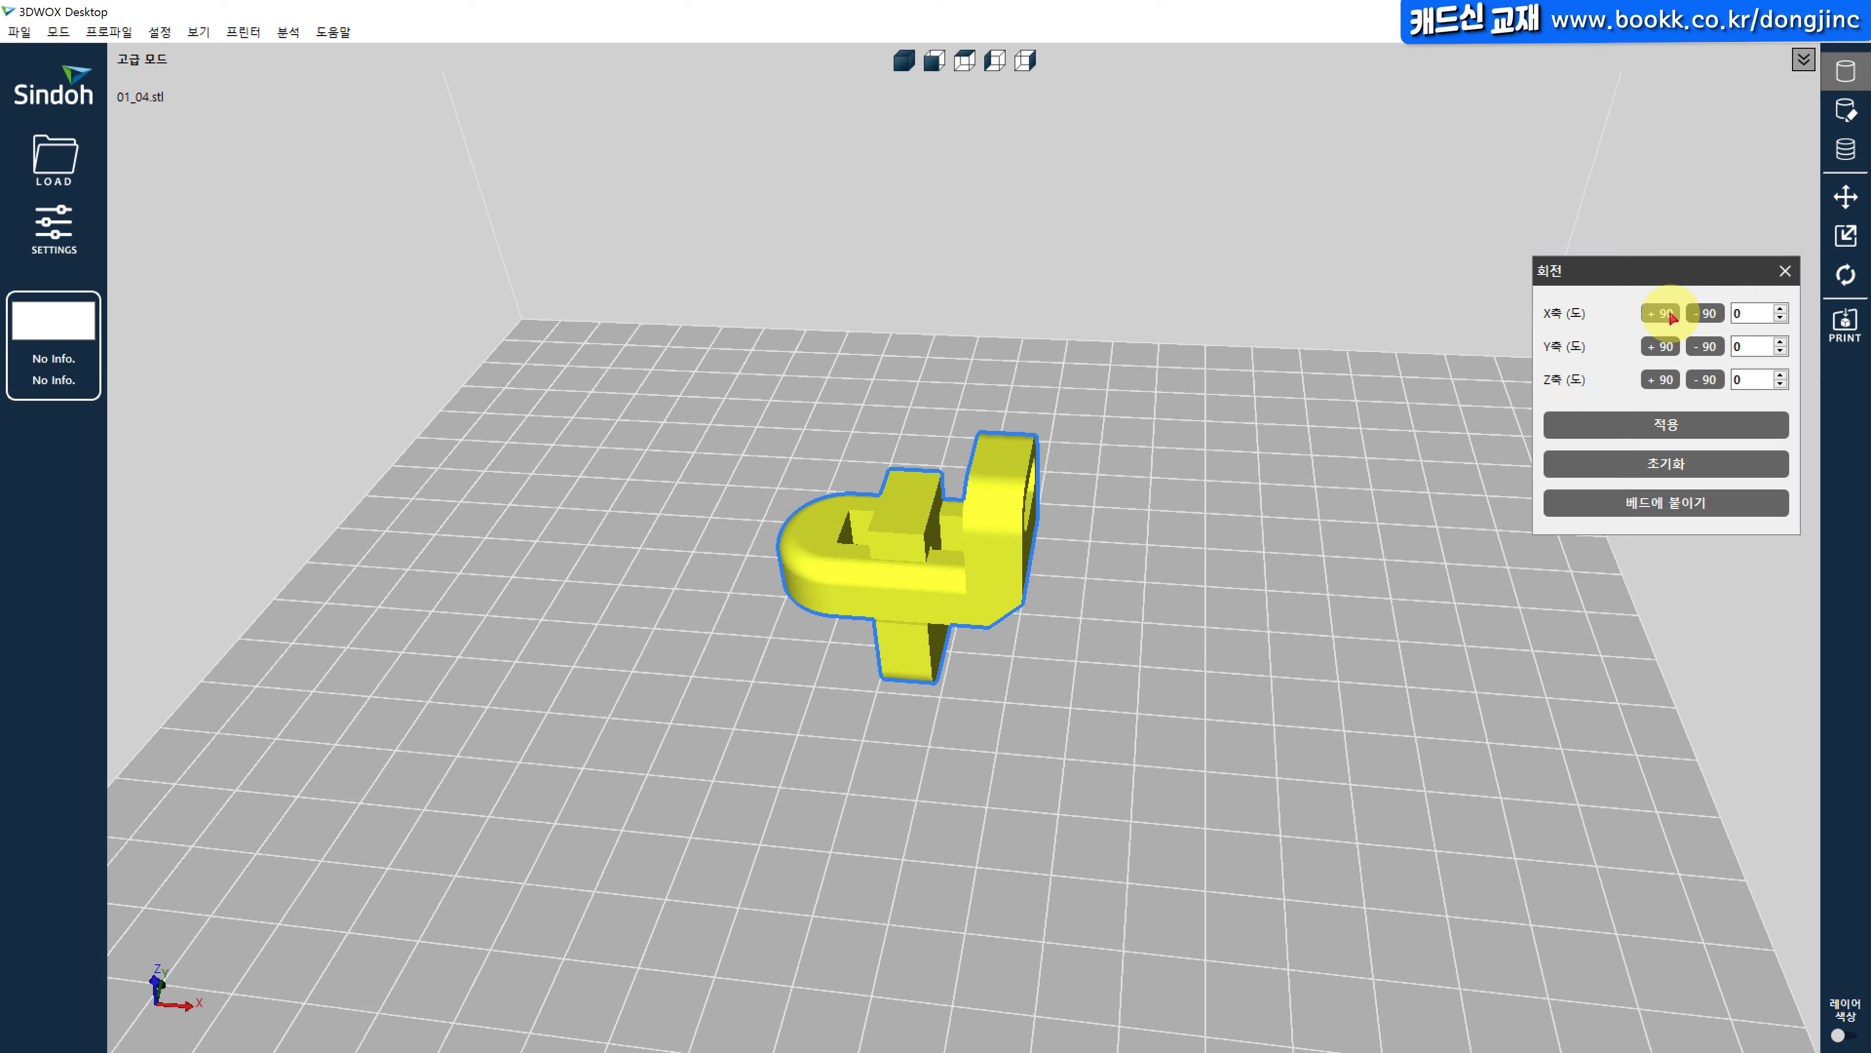
{"action": "left_click", "coordinate": [1706, 350]}
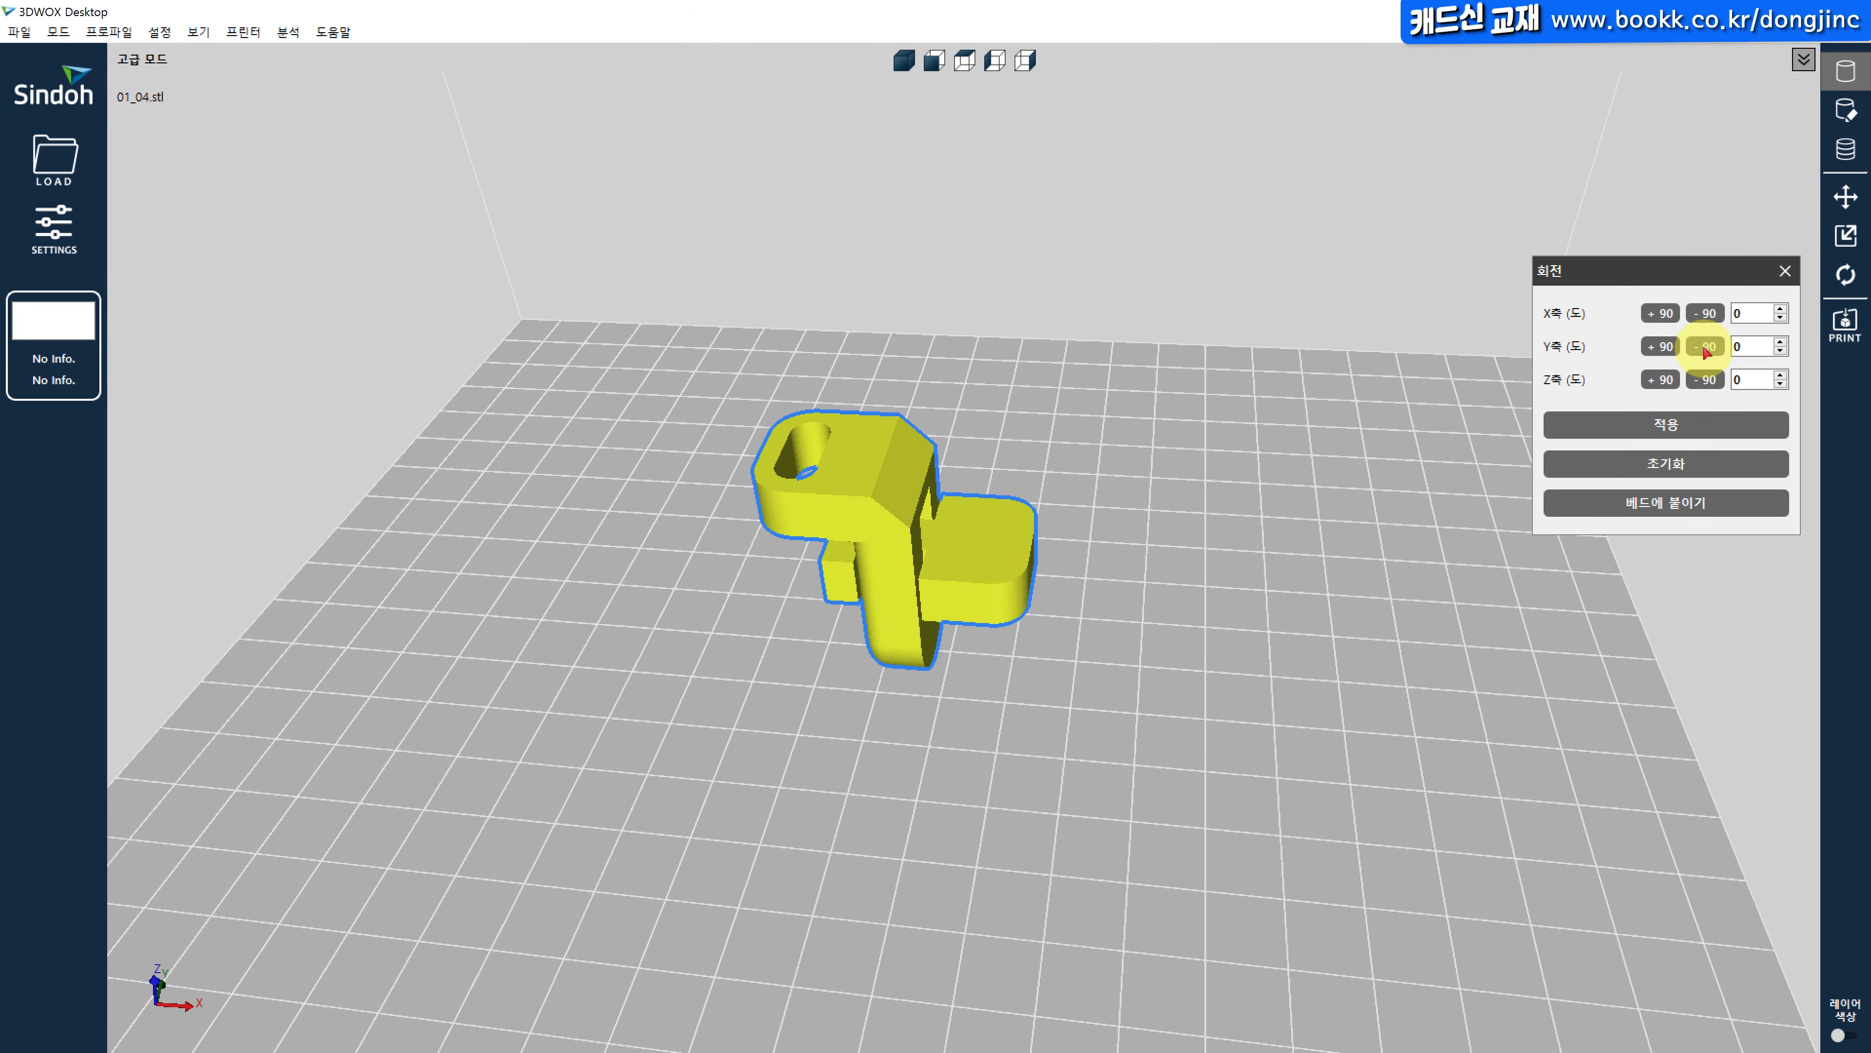
{"action": "left_click", "coordinate": [1705, 348]}
{"action": "left_click", "coordinate": [1705, 348]}
{"action": "left_click", "coordinate": [1703, 503]}
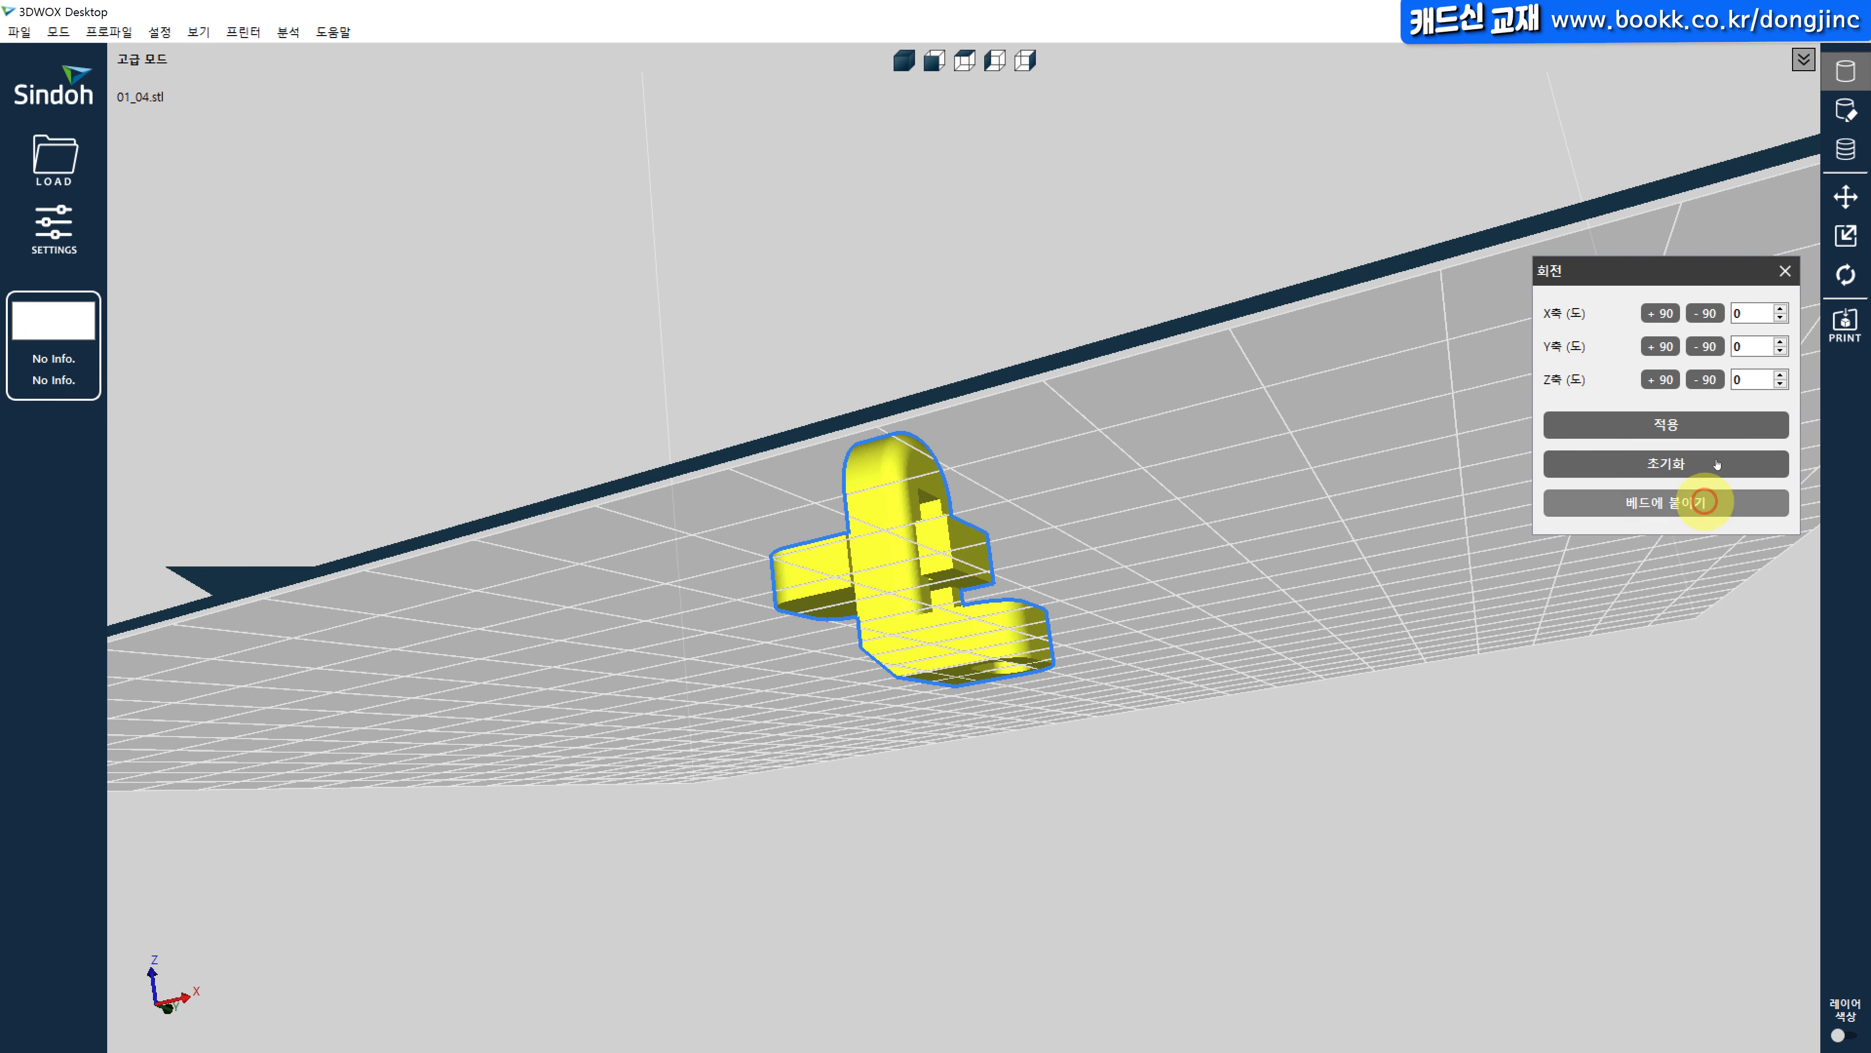
{"action": "left_click", "coordinate": [1784, 272]}
{"action": "left_click", "coordinate": [1207, 623]}
{"action": "right_click_drag", "start_coordinate": [1117, 654], "coordinate": [1069, 767]}
Check the available printer models in the printer settings and accept 2X as the printer model.
{"action": "left_click", "coordinate": [167, 35]}
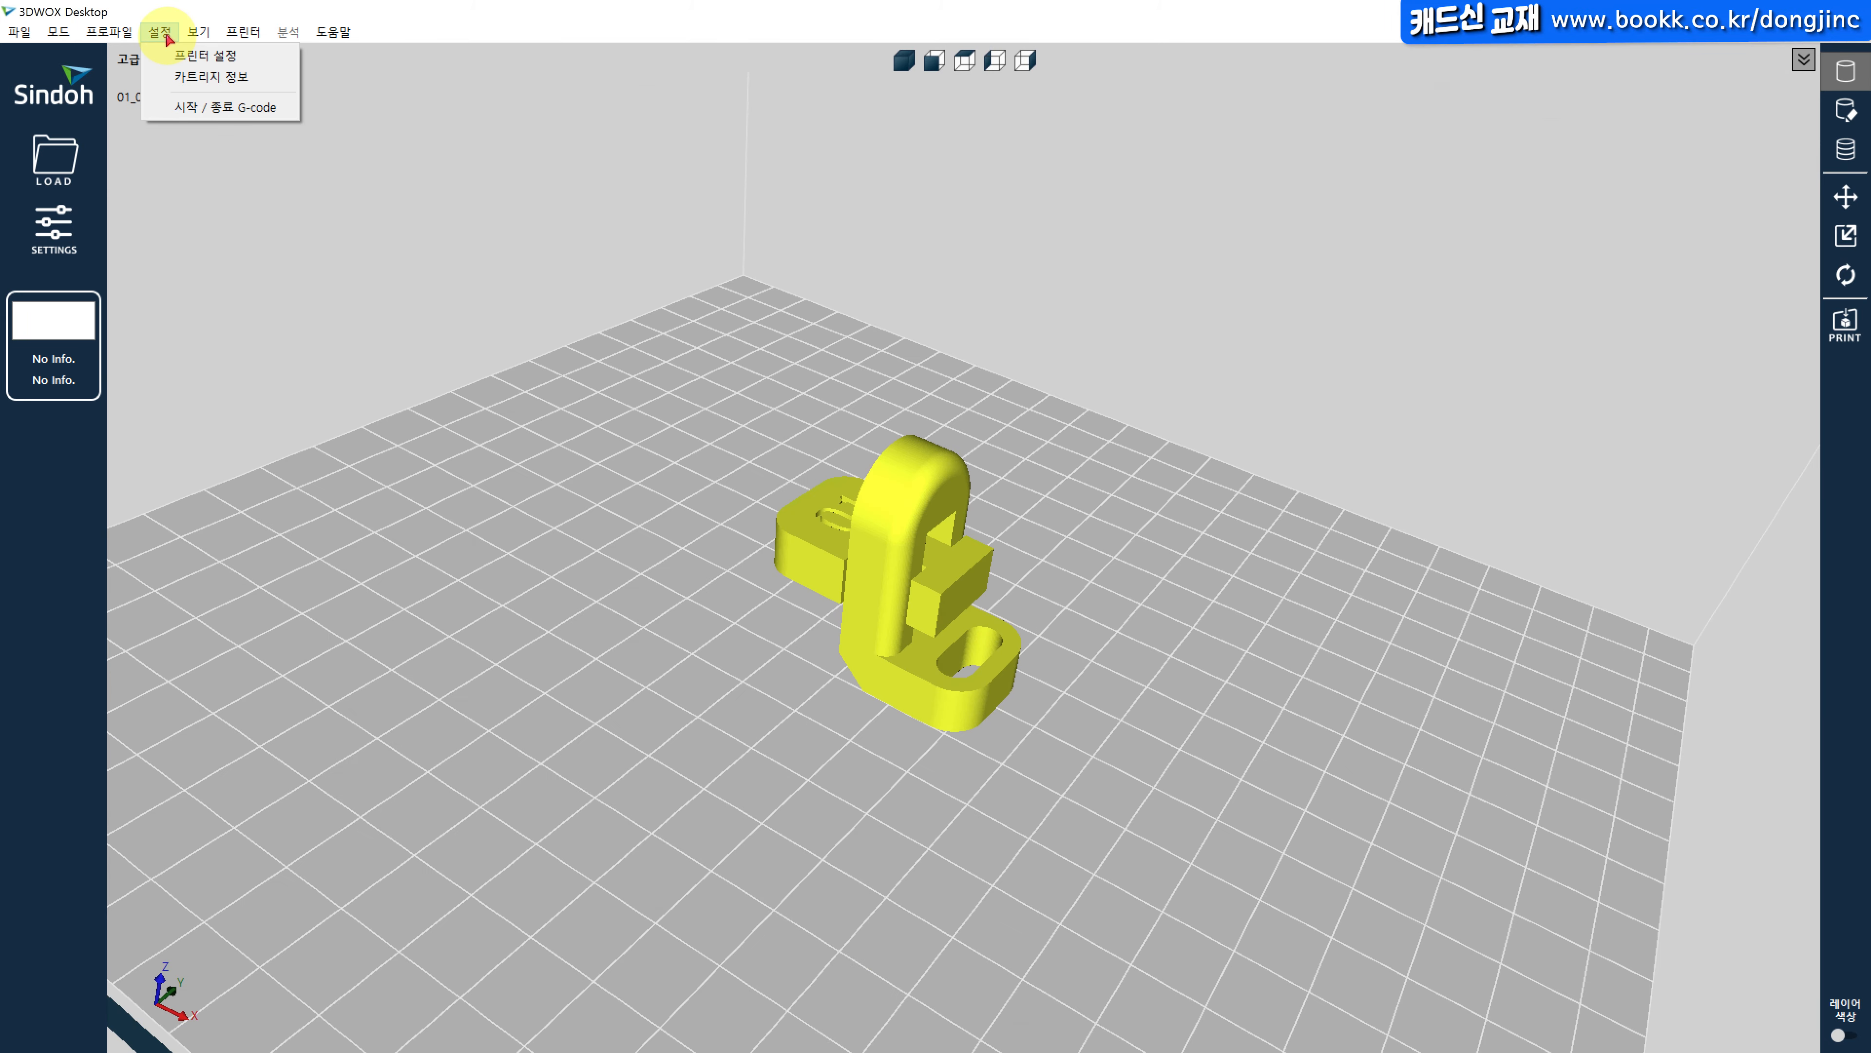
{"action": "left_click", "coordinate": [193, 55]}
{"action": "left_click", "coordinate": [868, 324]}
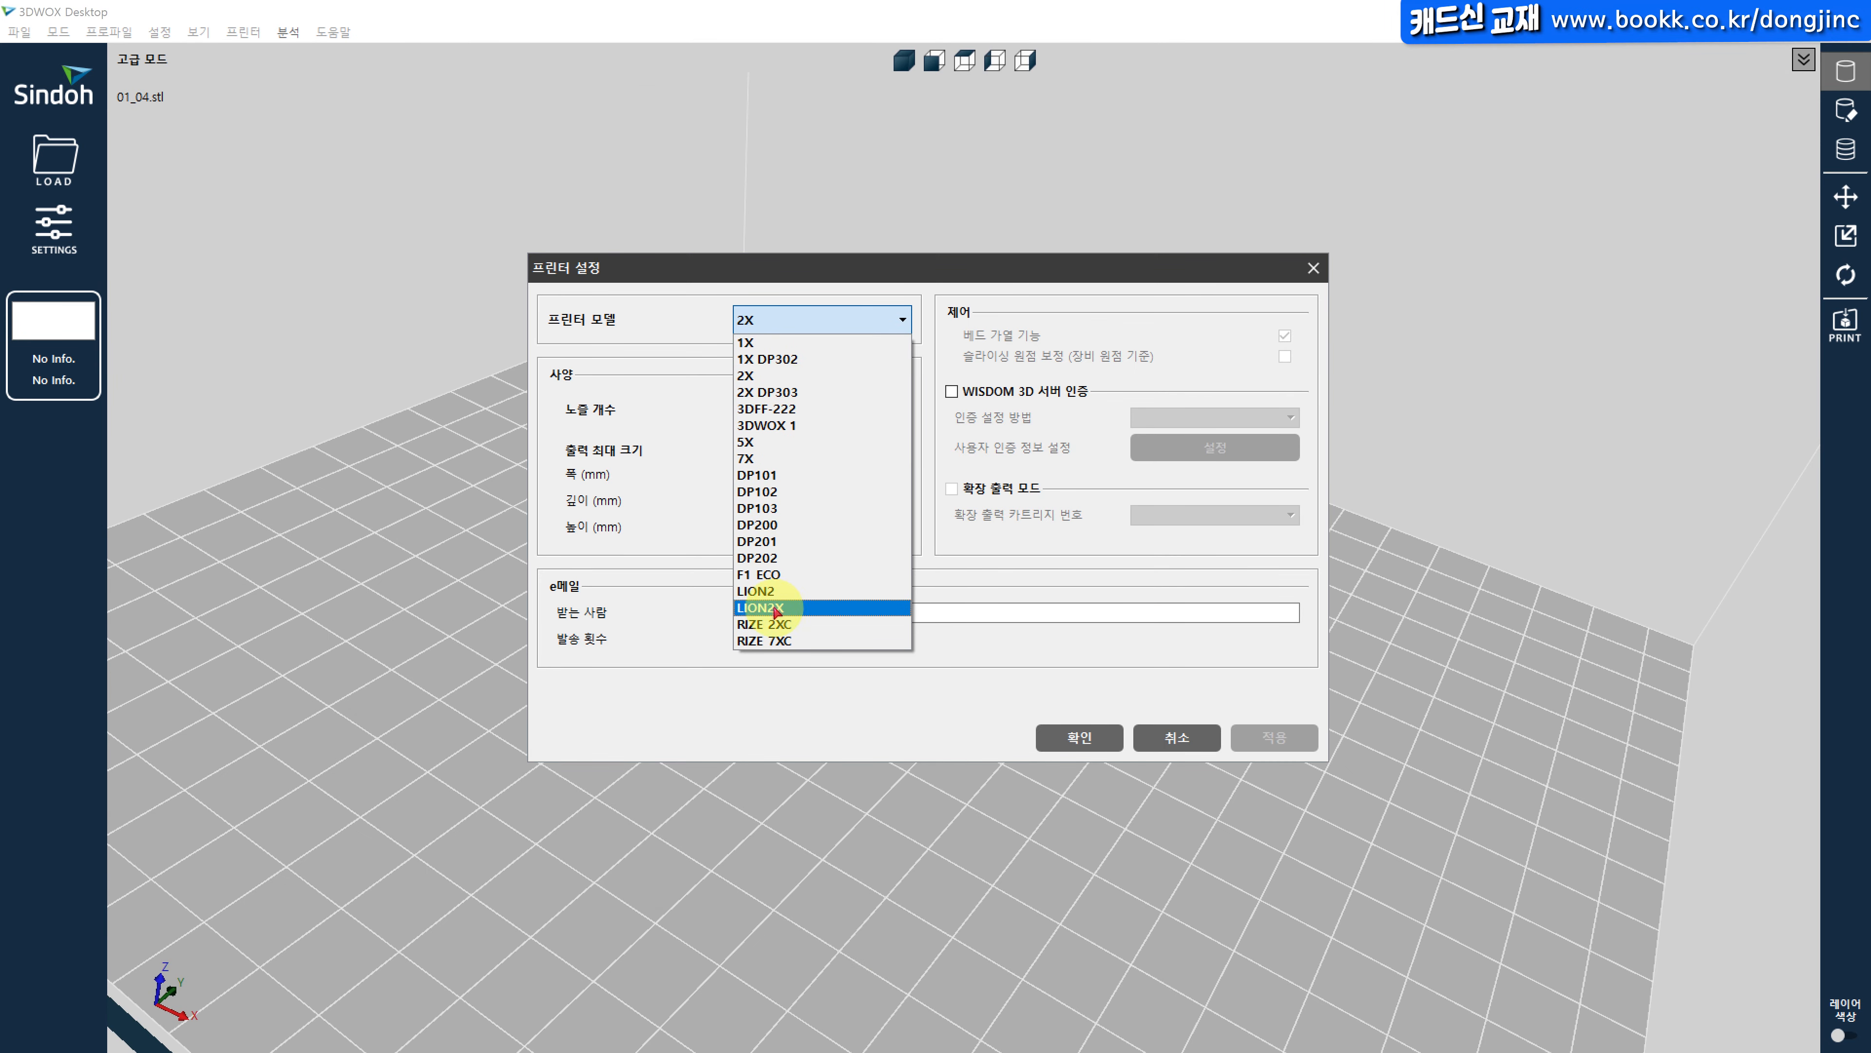
{"action": "left_click", "coordinate": [973, 300]}
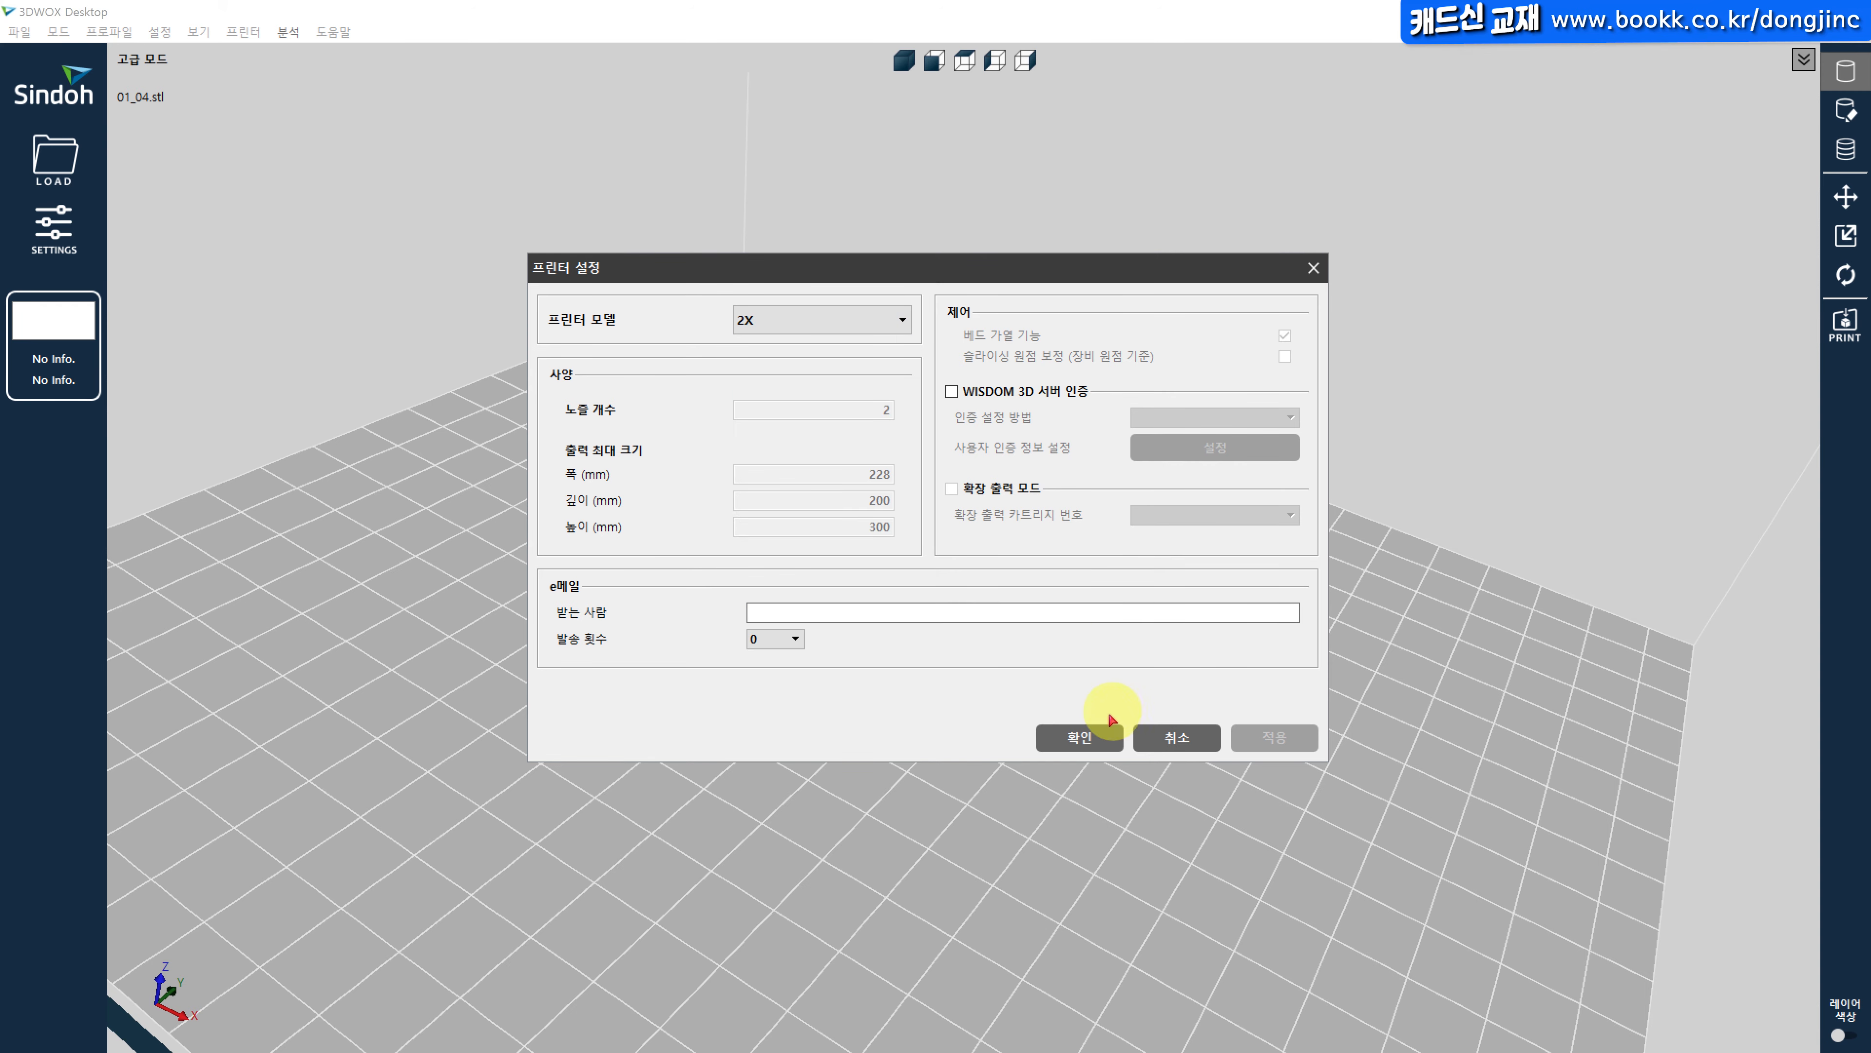
{"action": "left_click", "coordinate": [1078, 736]}
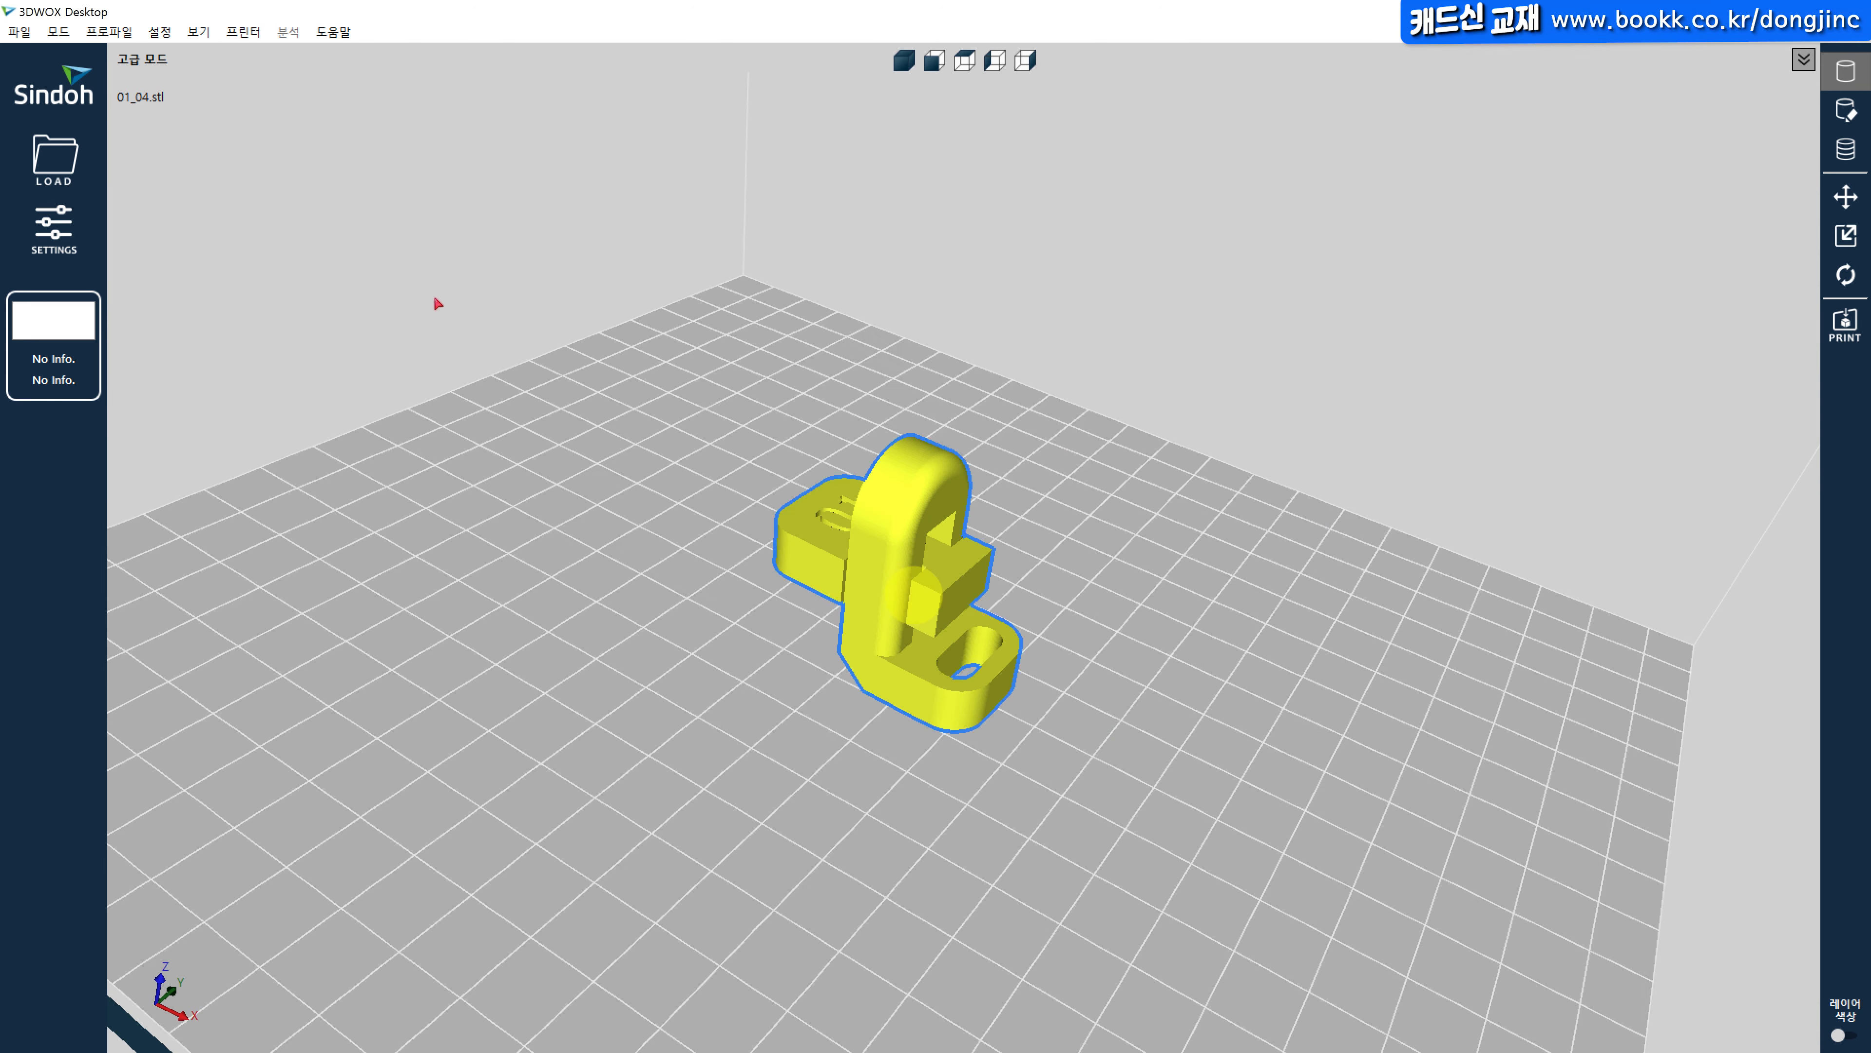
Select the Sindoh PLA profile in the advanced print settings and reset it to its default values.
{"action": "left_click", "coordinate": [59, 221]}
{"action": "left_click", "coordinate": [582, 365]}
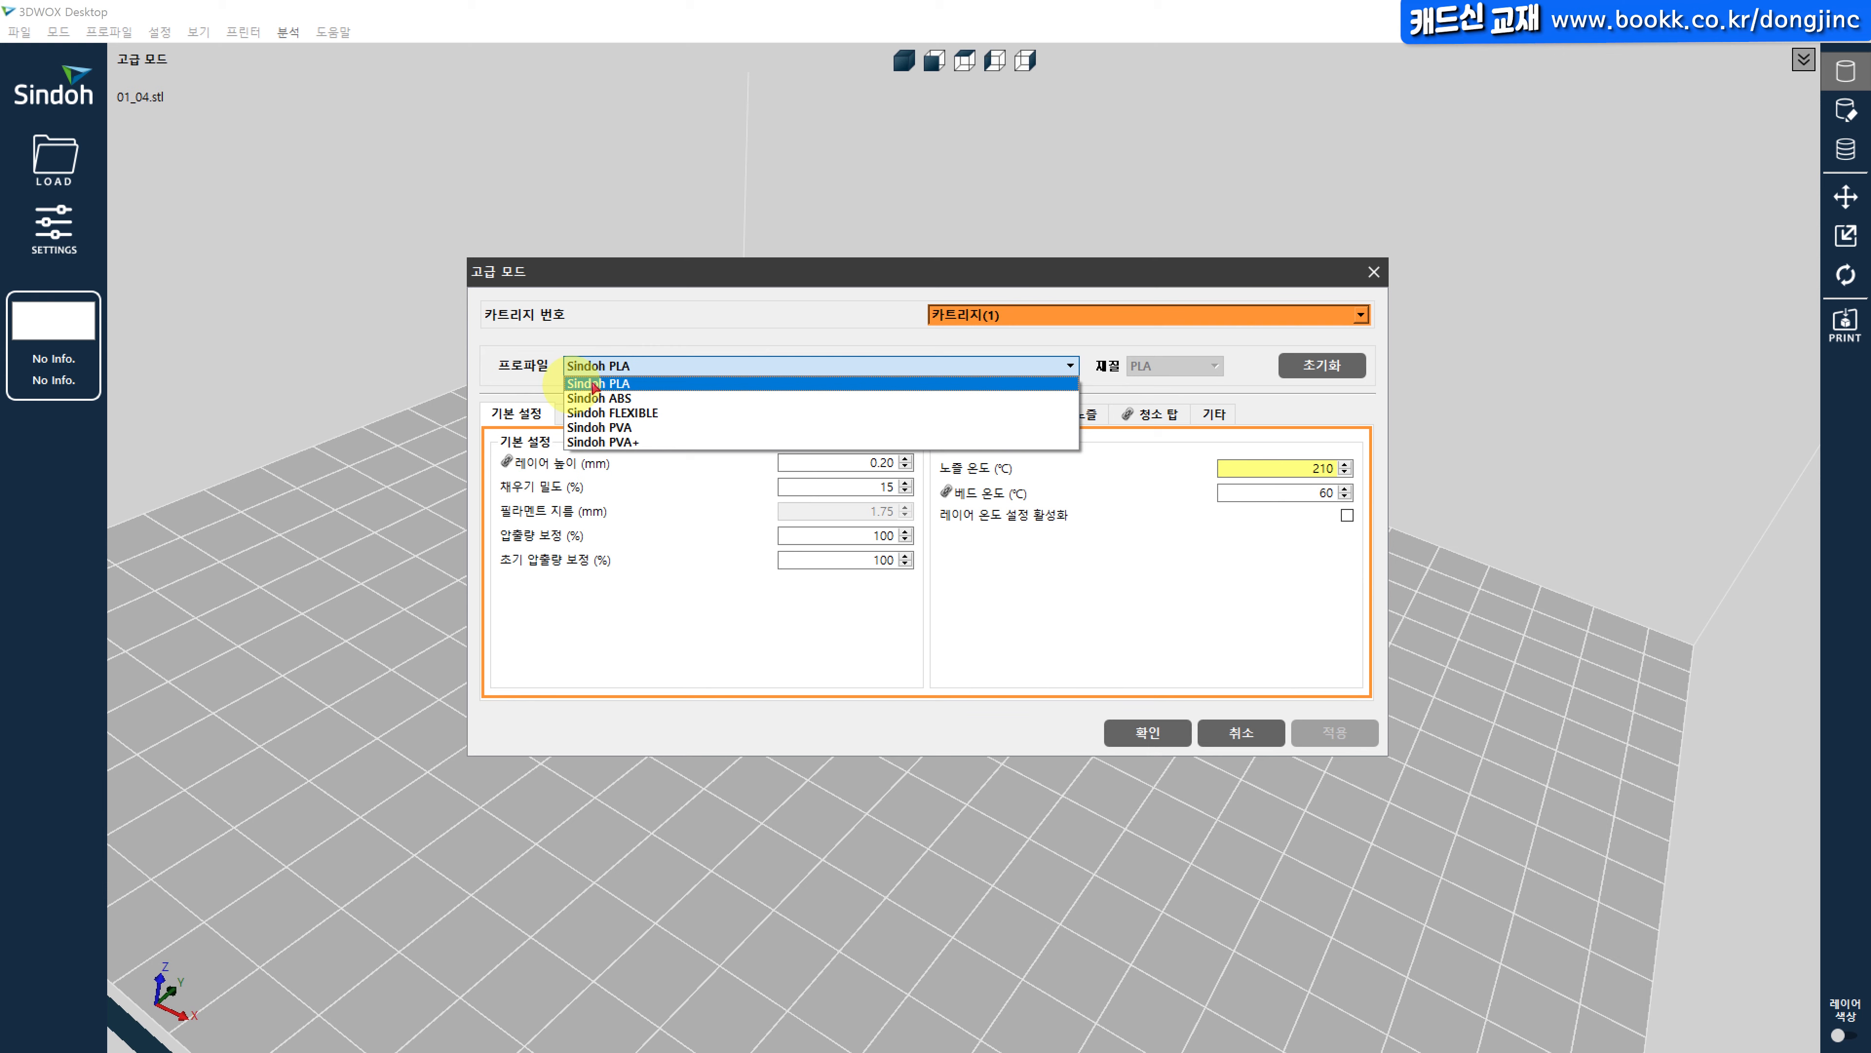
{"action": "left_click", "coordinate": [615, 385]}
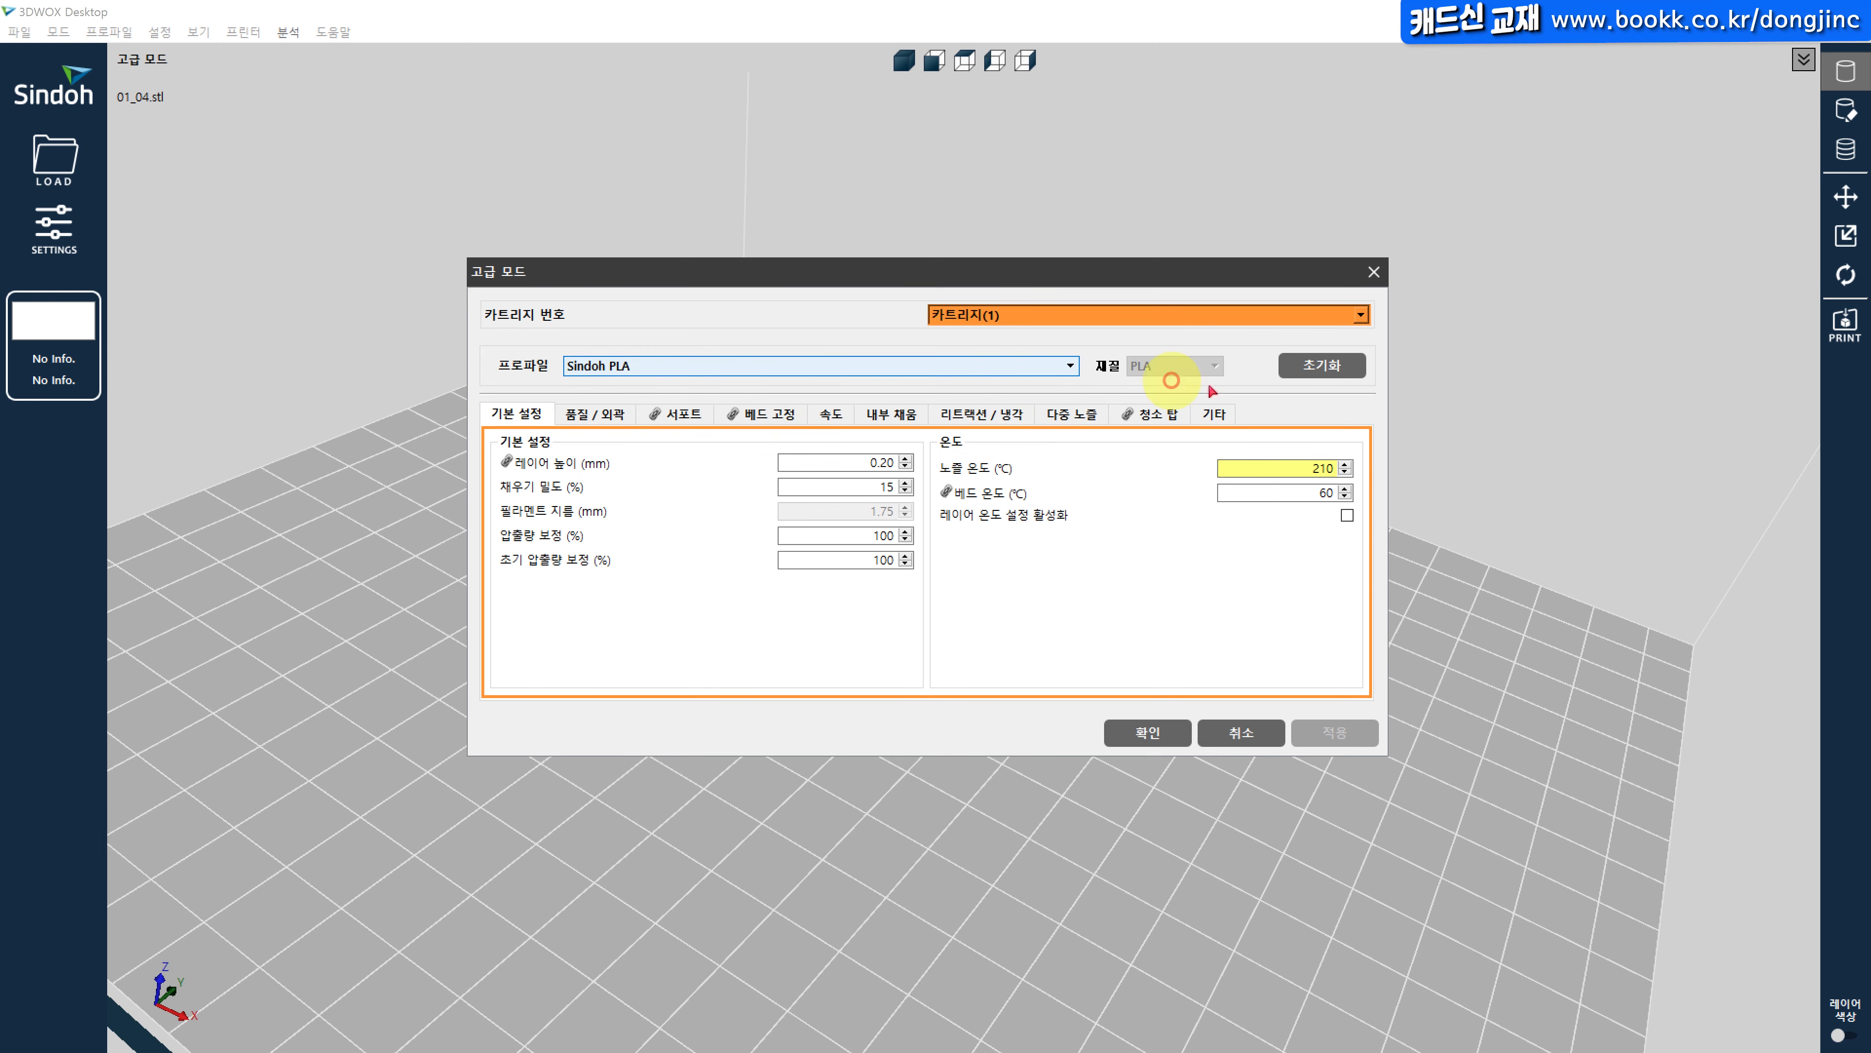
{"action": "left_click", "coordinate": [1317, 366]}
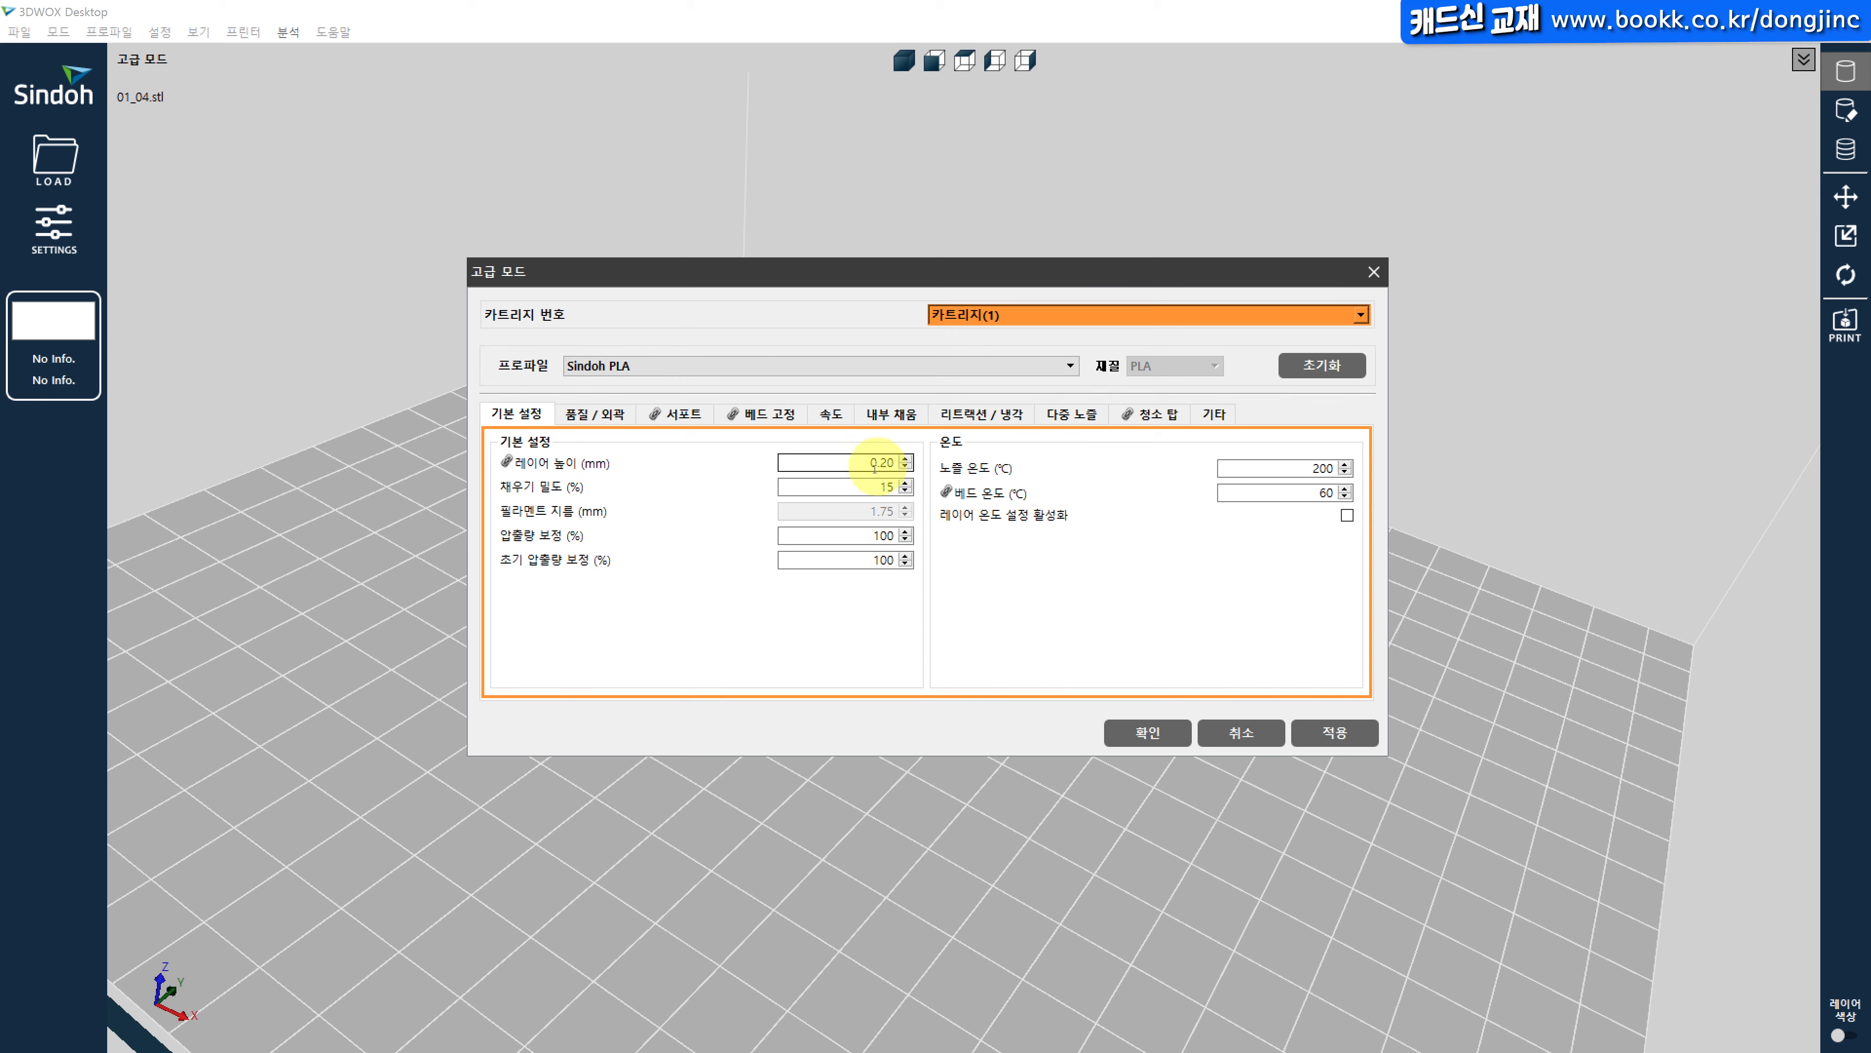
Set the infill density (채우기 밀도) to 10%, the nozzle temperature to 210 °C and the bed temperature to 60 °C.
{"action": "double_click", "coordinate": [856, 488]}
{"action": "type", "text": "10"}
{"action": "double_click", "coordinate": [1249, 469]}
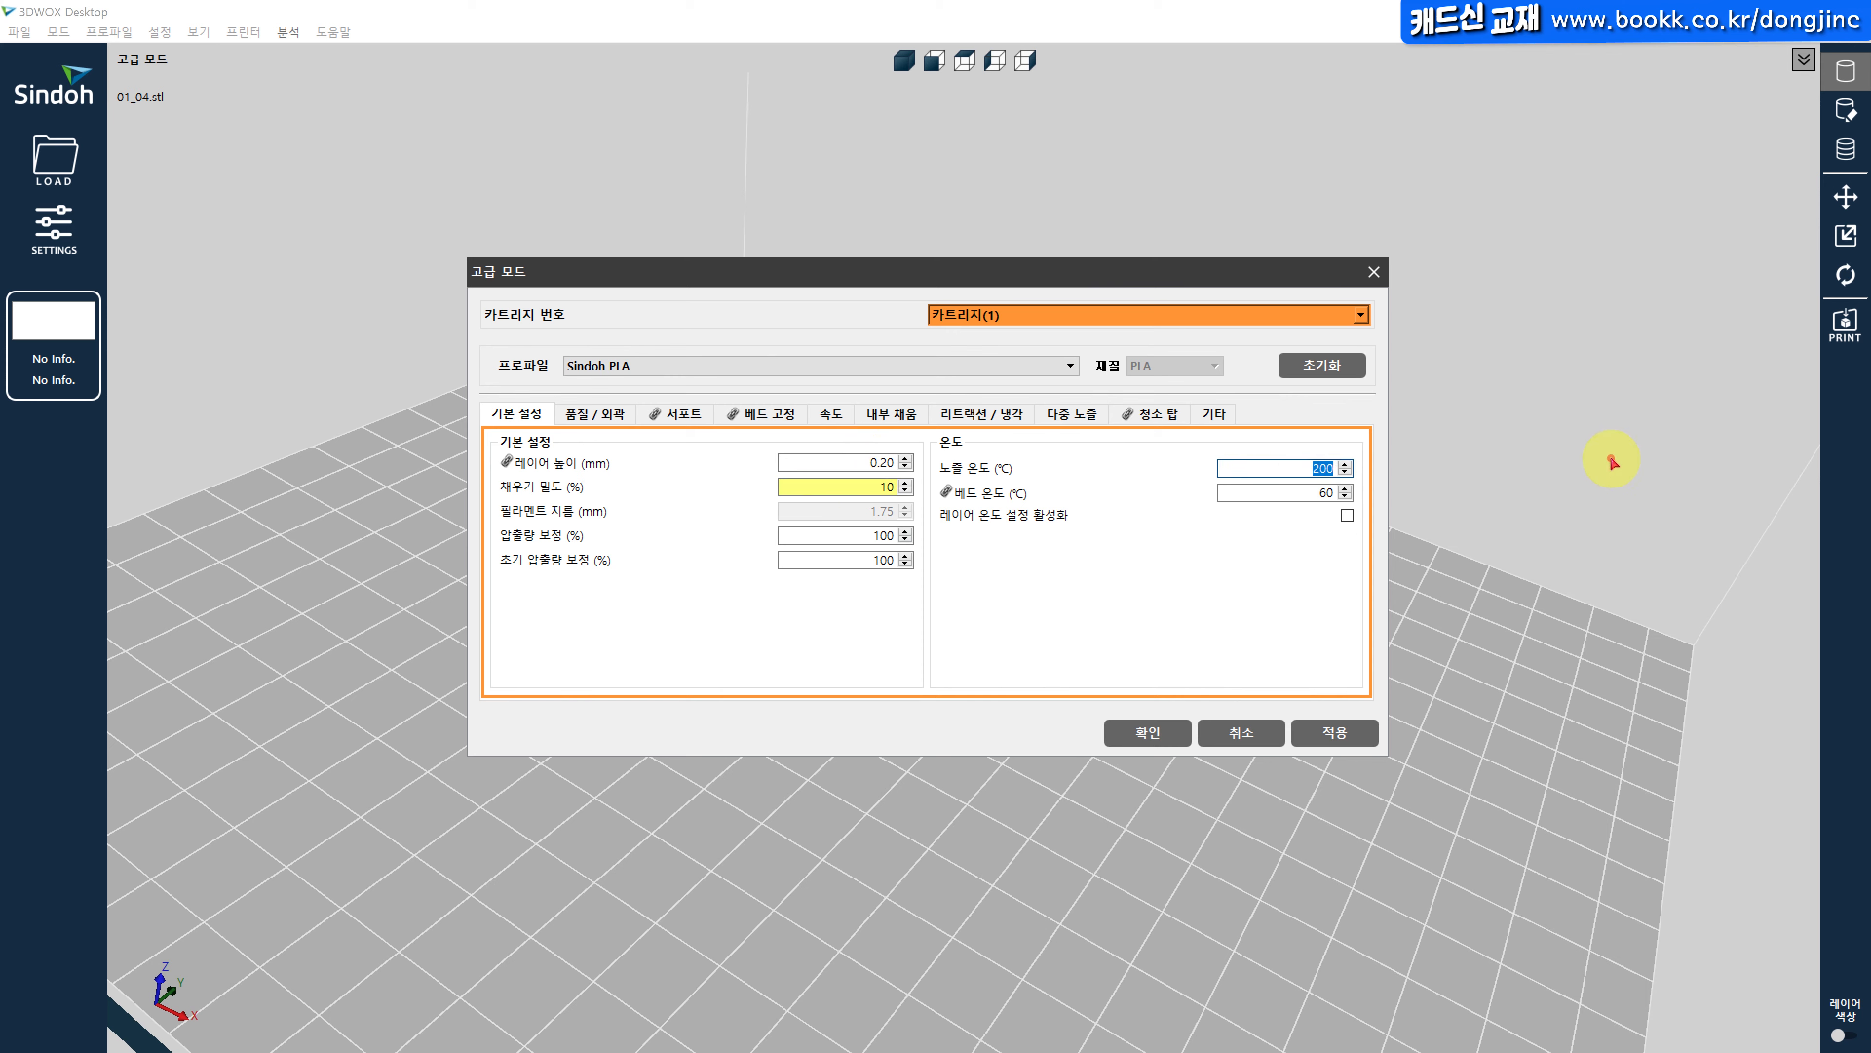
{"action": "type", "text": "210"}
{"action": "key", "text": "Tab"}
{"action": "type", "text": "50"}
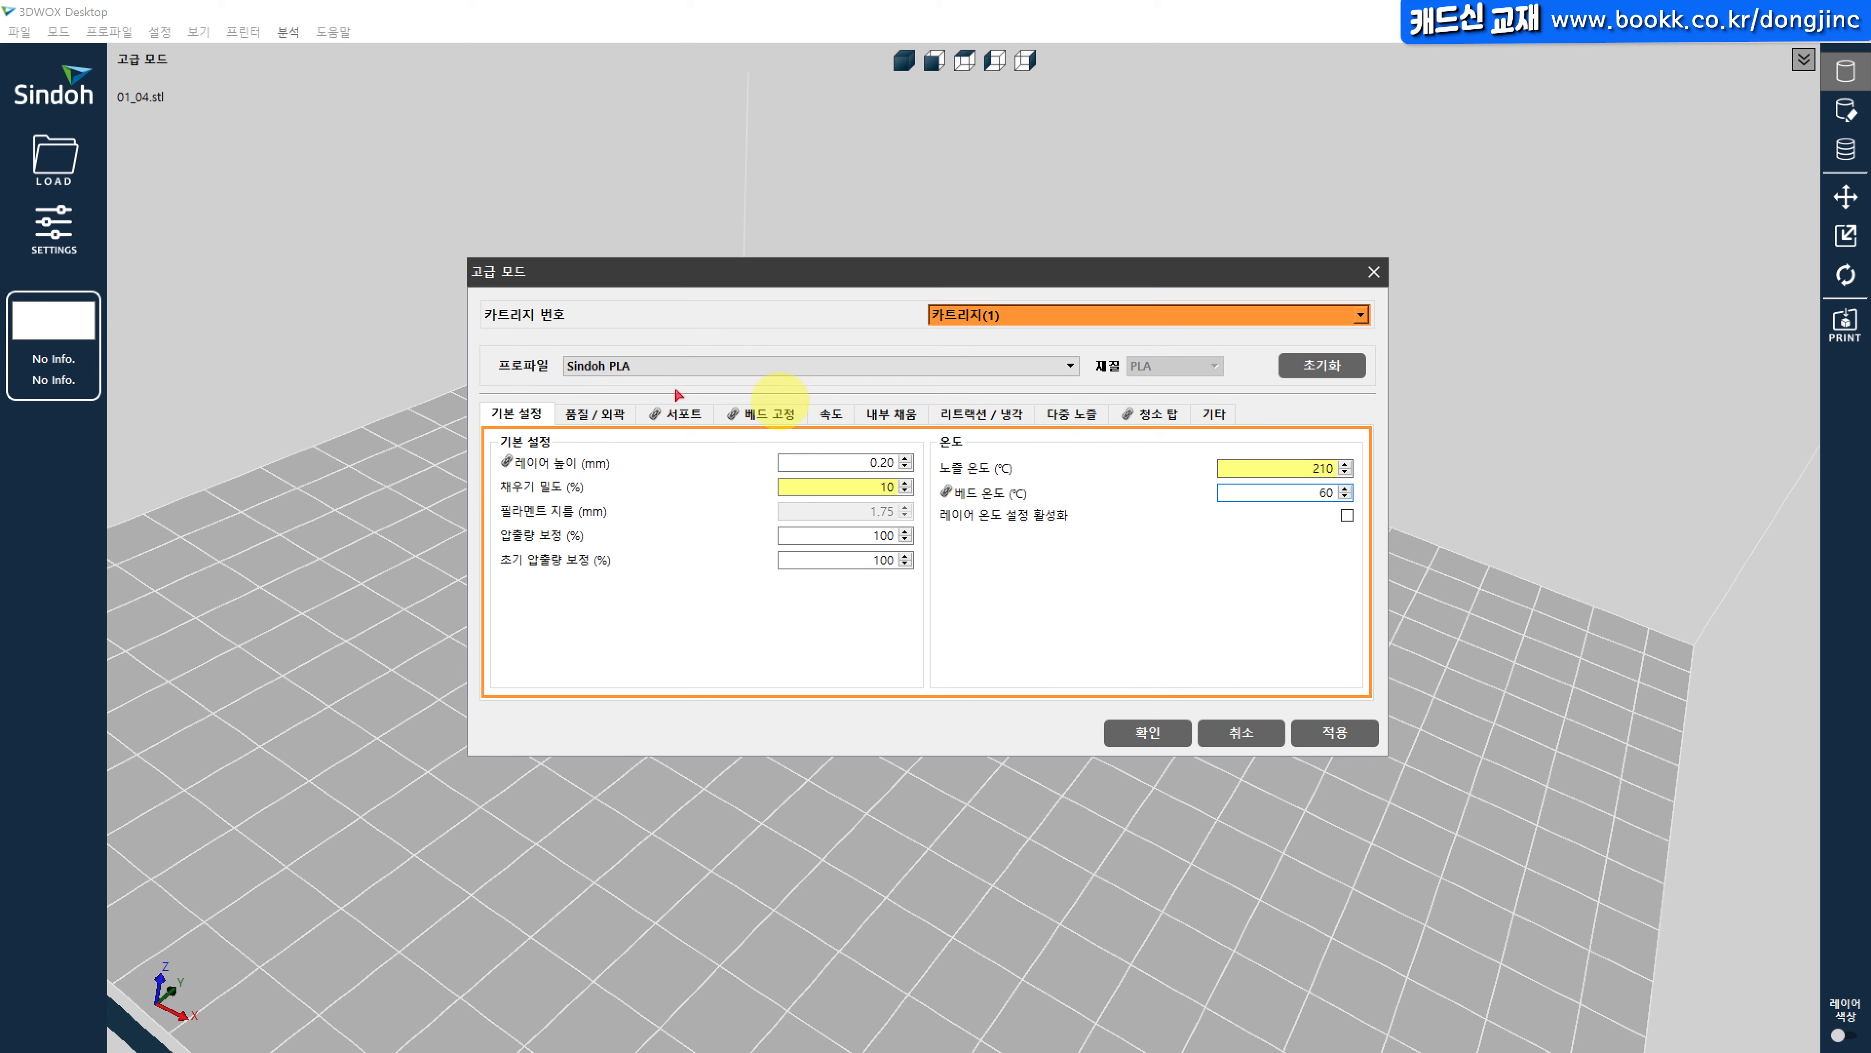
Set the support placement (생성 위치) to everywhere (모든 곳) and the support's Z-direction gap to 0.25 mm.
{"action": "left_click", "coordinate": [605, 415]}
{"action": "left_click", "coordinate": [1277, 470]}
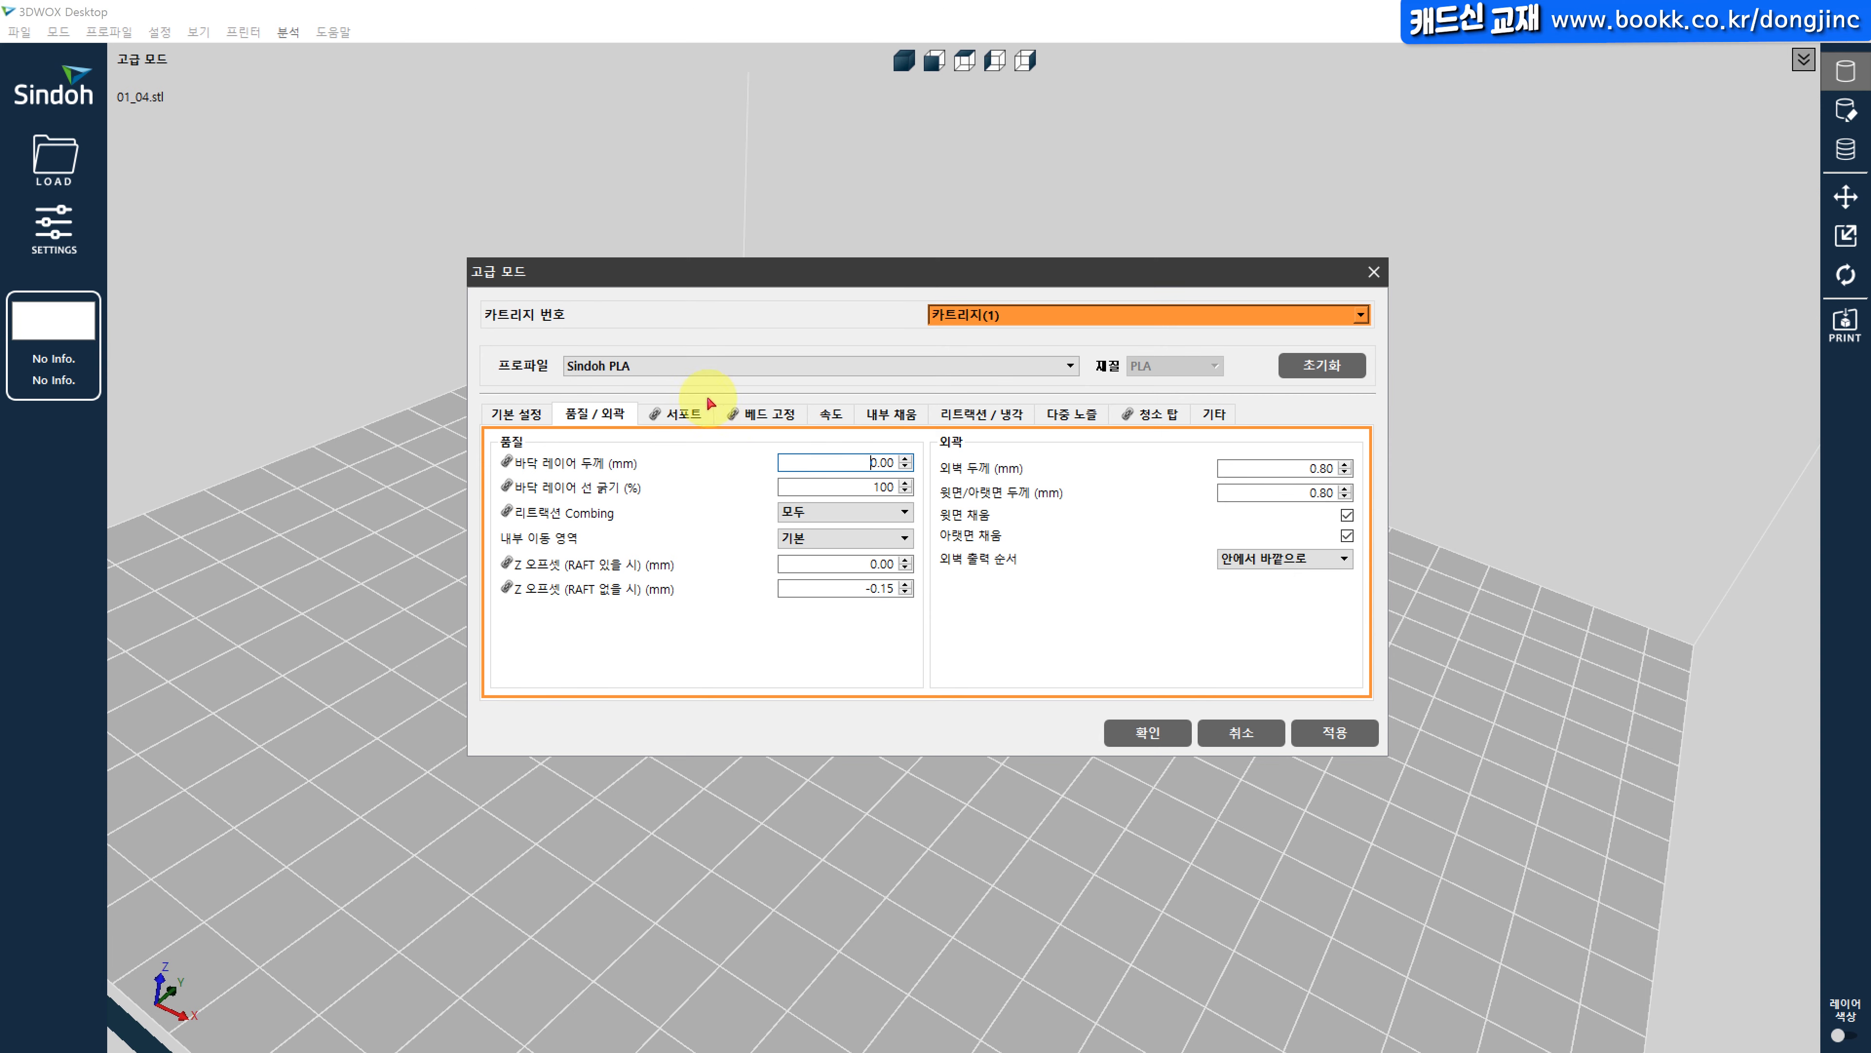
{"action": "left_click", "coordinate": [672, 414]}
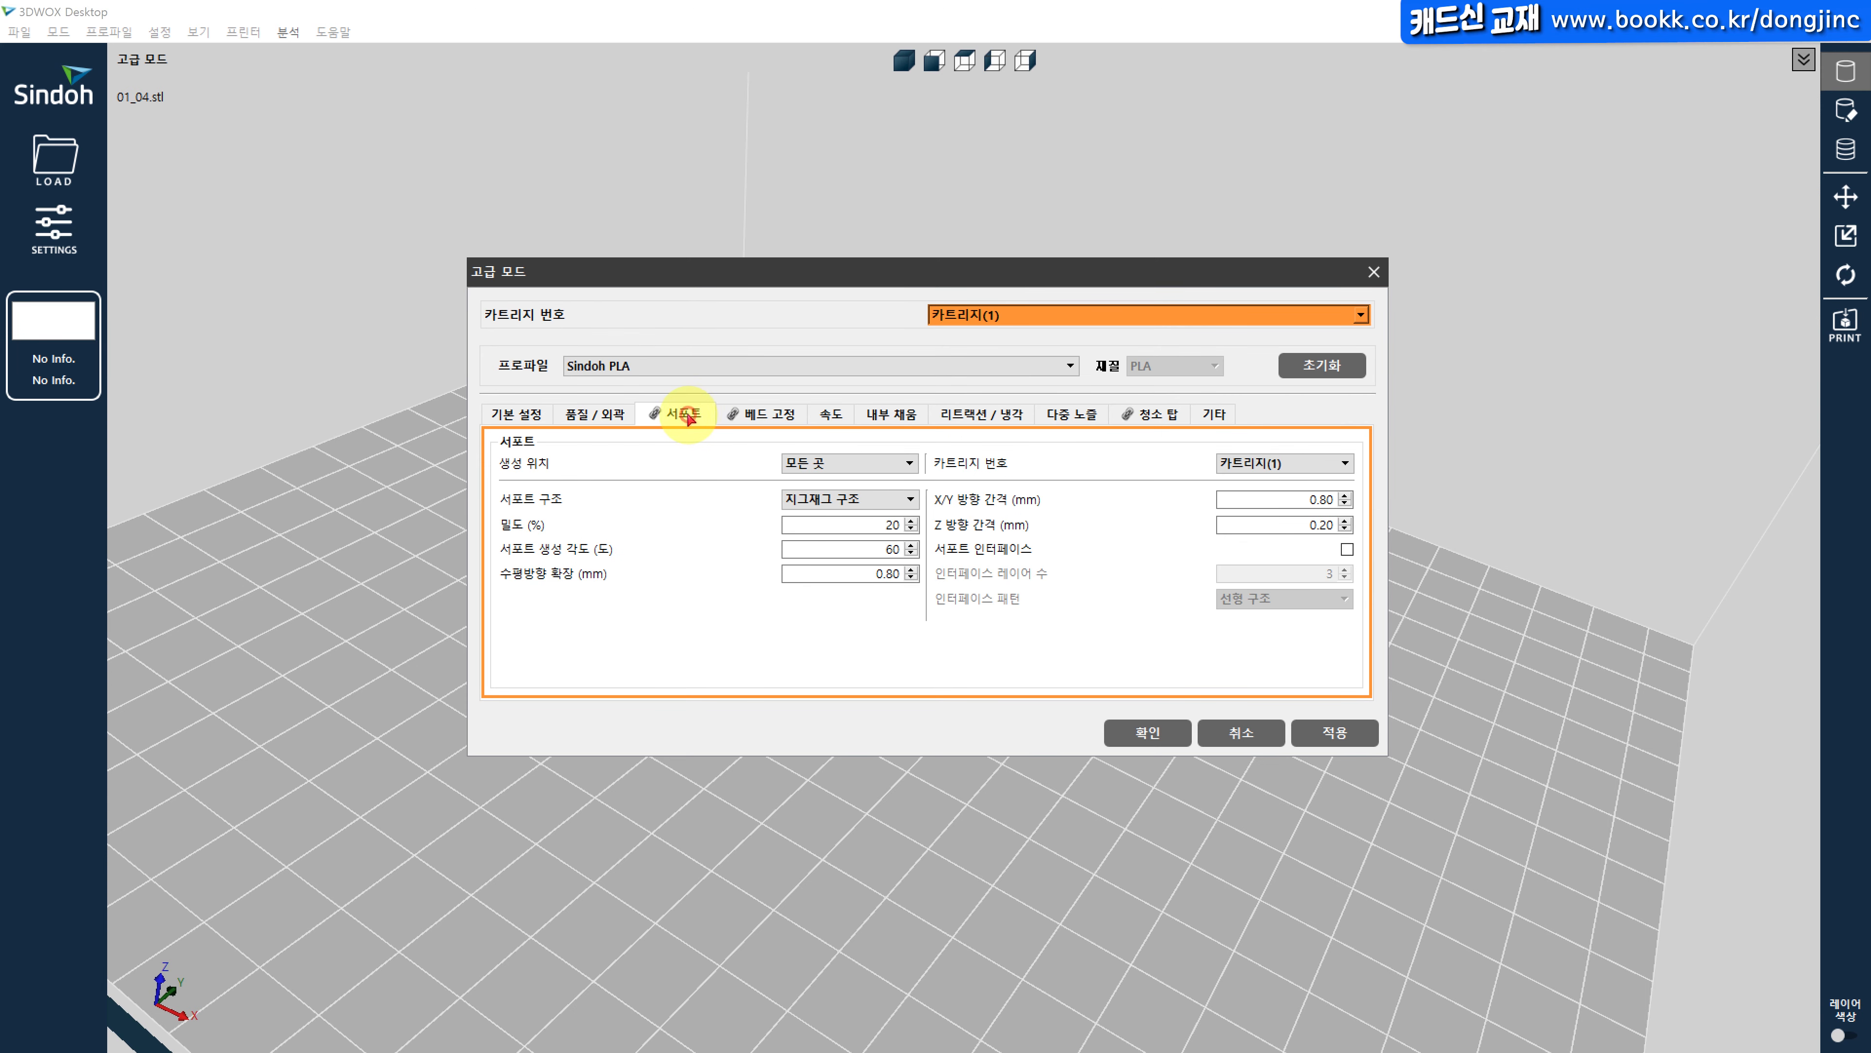
{"action": "left_click", "coordinate": [875, 463]}
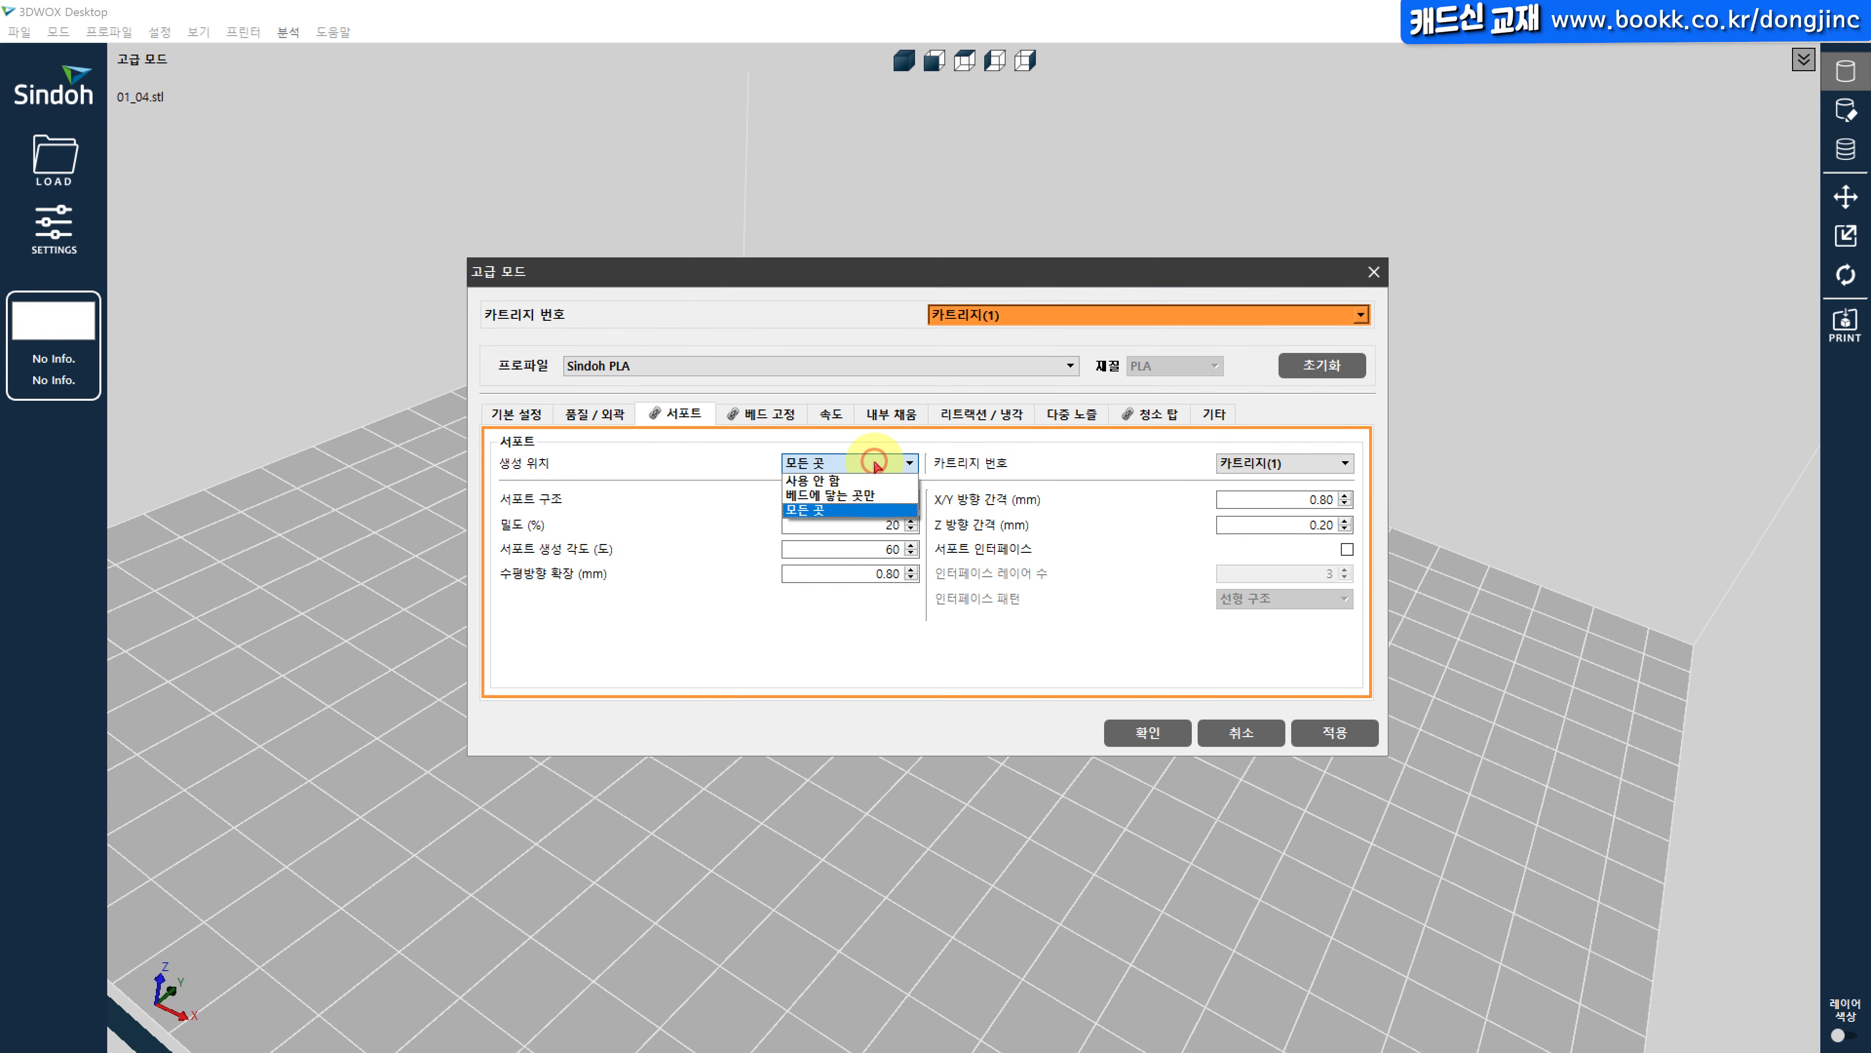
{"action": "left_click", "coordinate": [803, 512]}
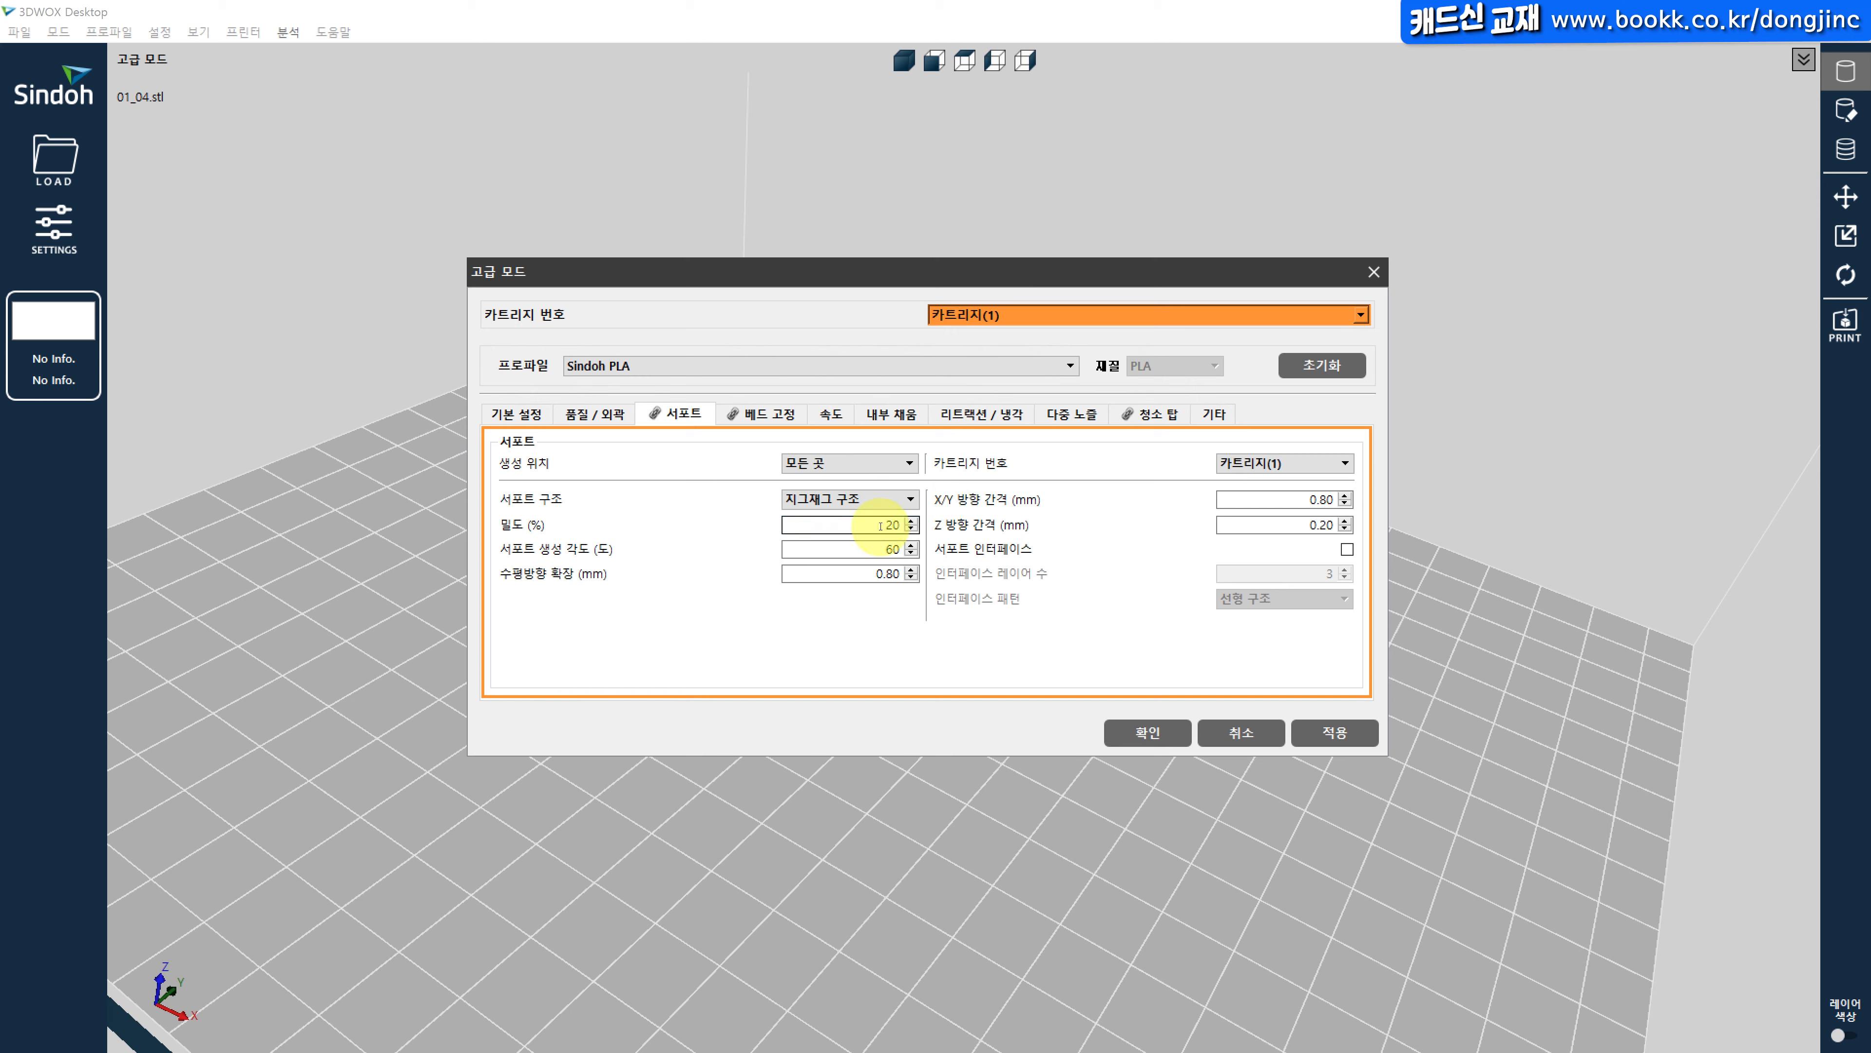
{"action": "left_click", "coordinate": [1280, 524]}
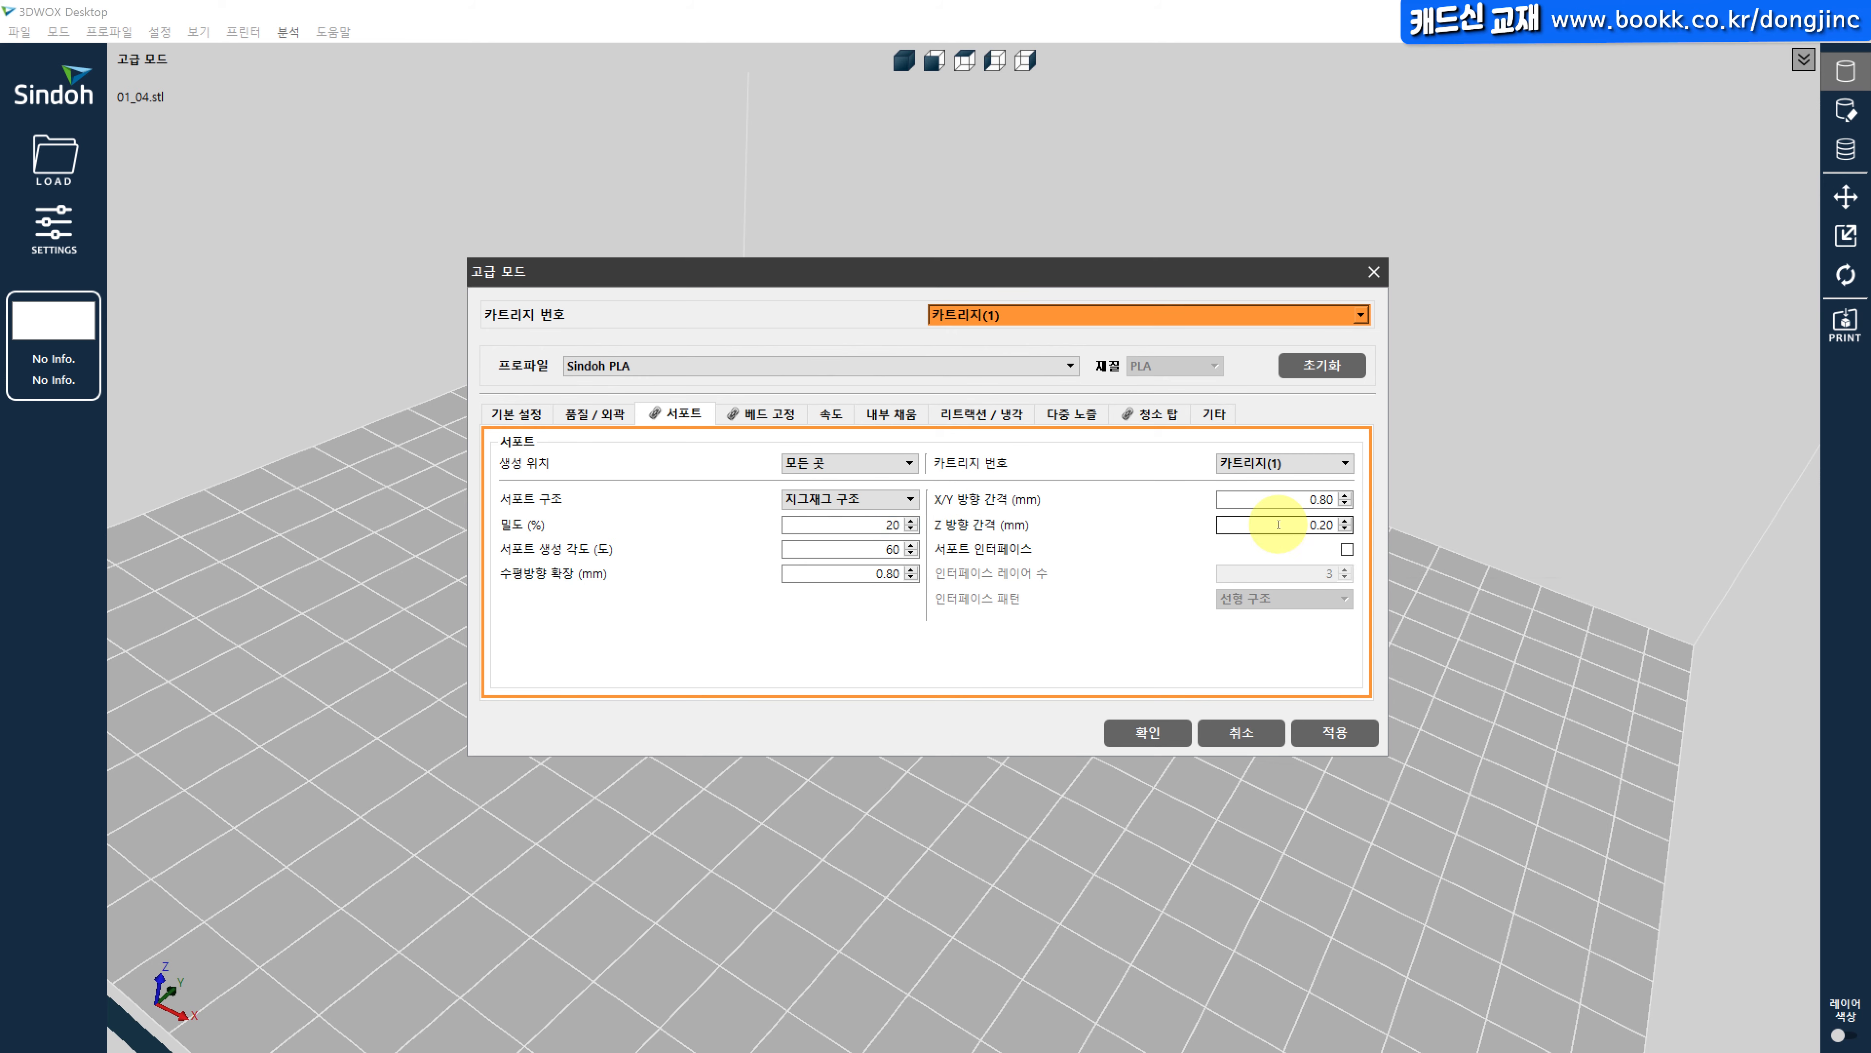
{"action": "left_click_drag", "start_coordinate": [1292, 526], "coordinate": [1359, 519]}
{"action": "type", "text": "0.25"}
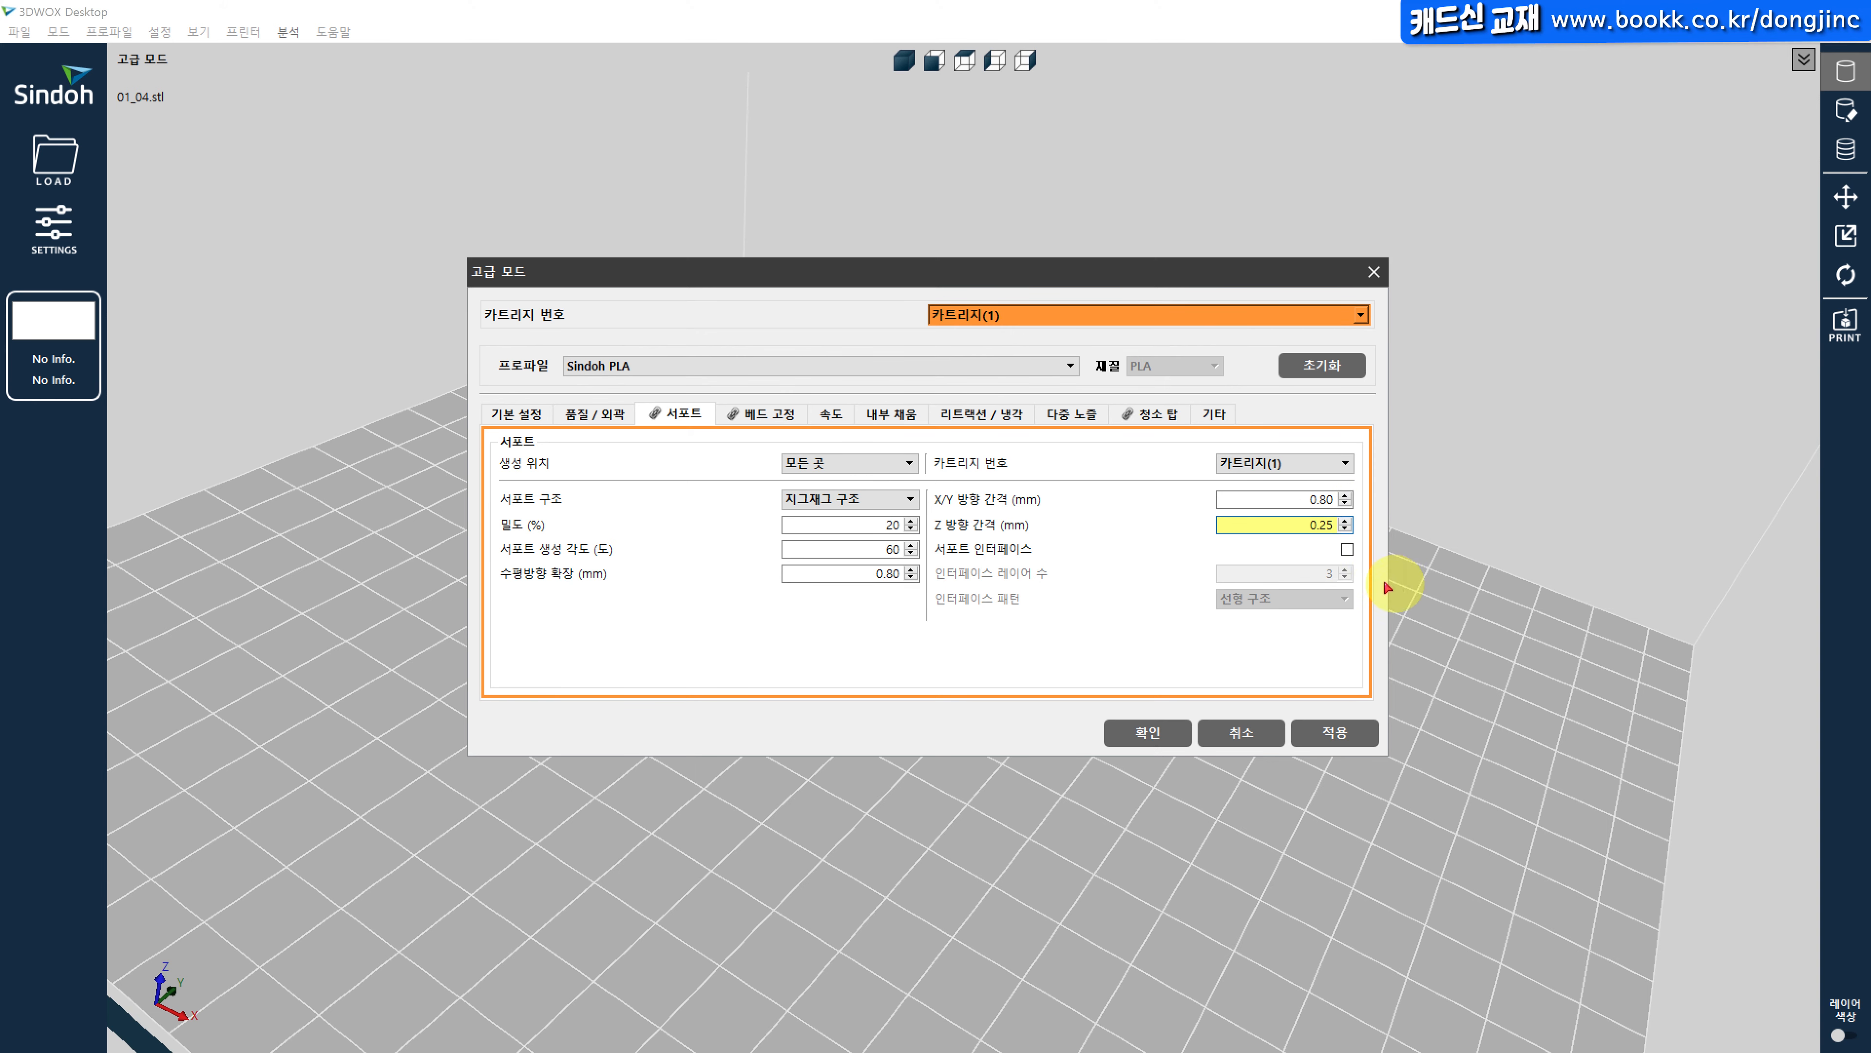
{"action": "mouse_move", "coordinate": [1258, 568]}
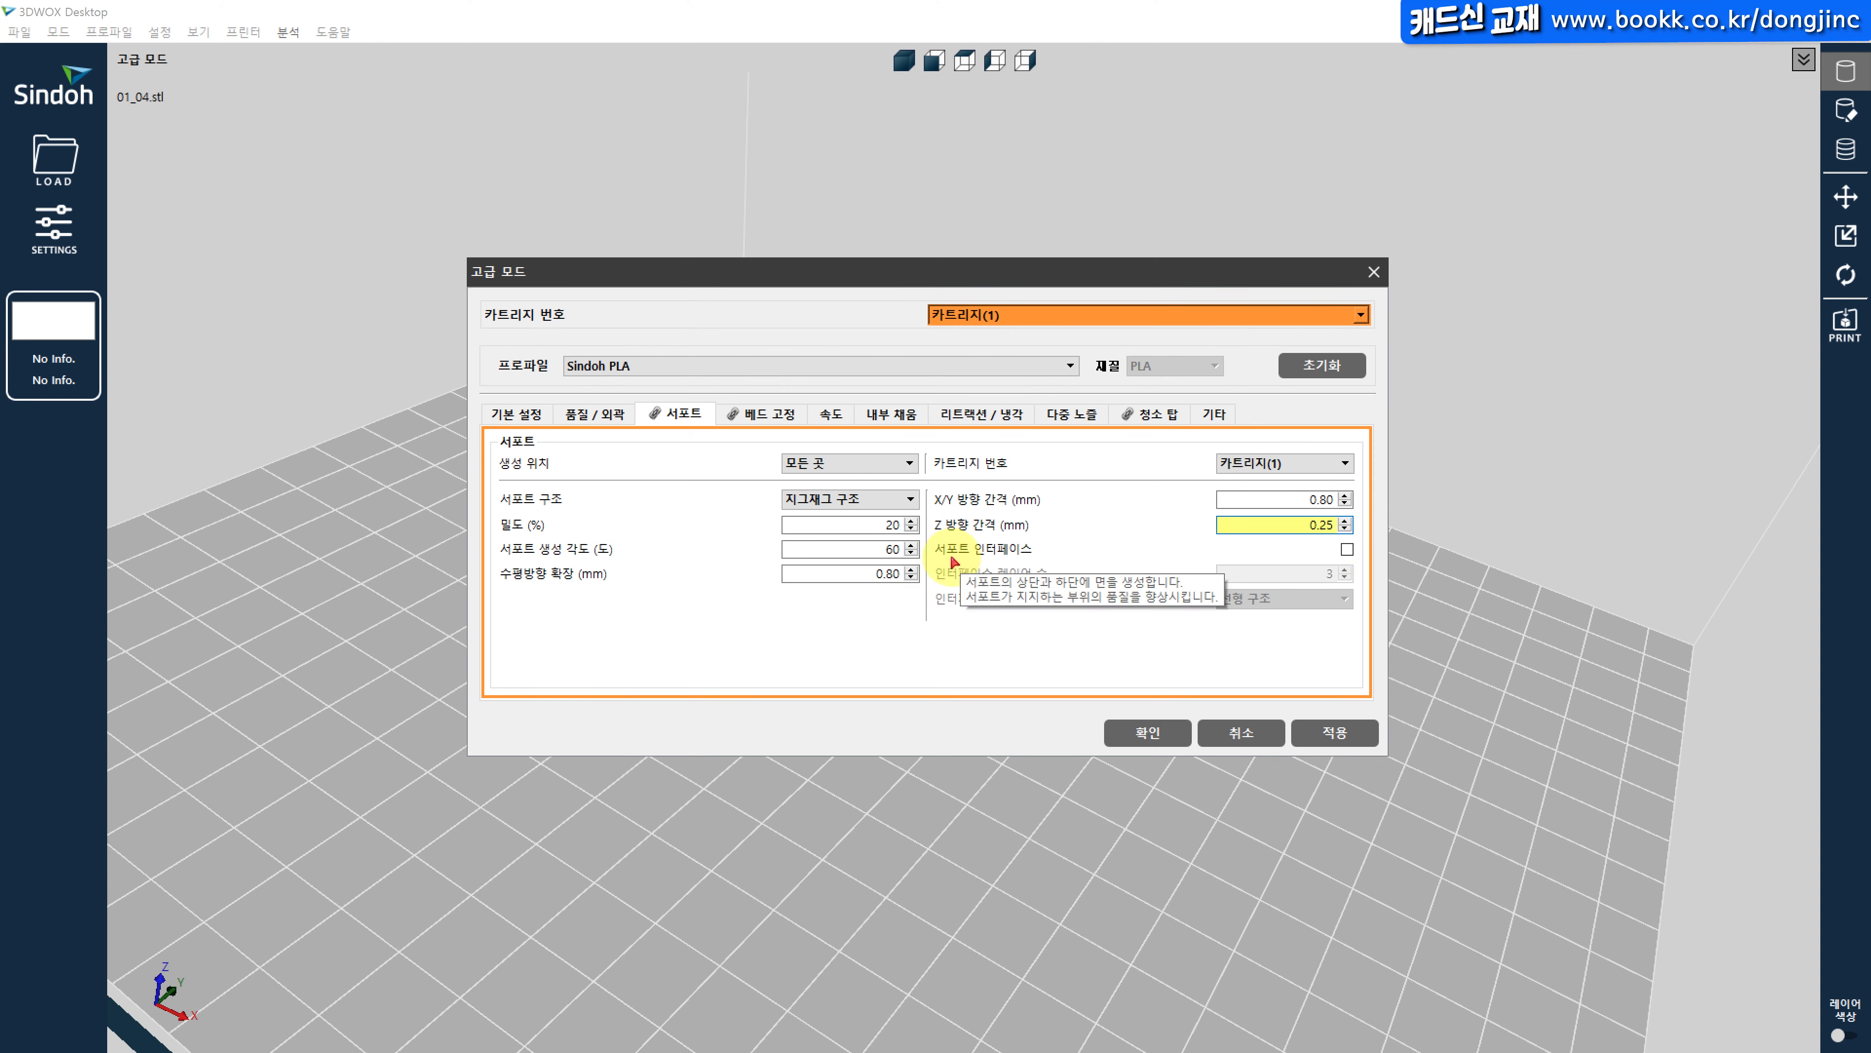
Set the bed adhesion type (베드 고정 타입) to Raft.
{"action": "left_click", "coordinate": [764, 413]}
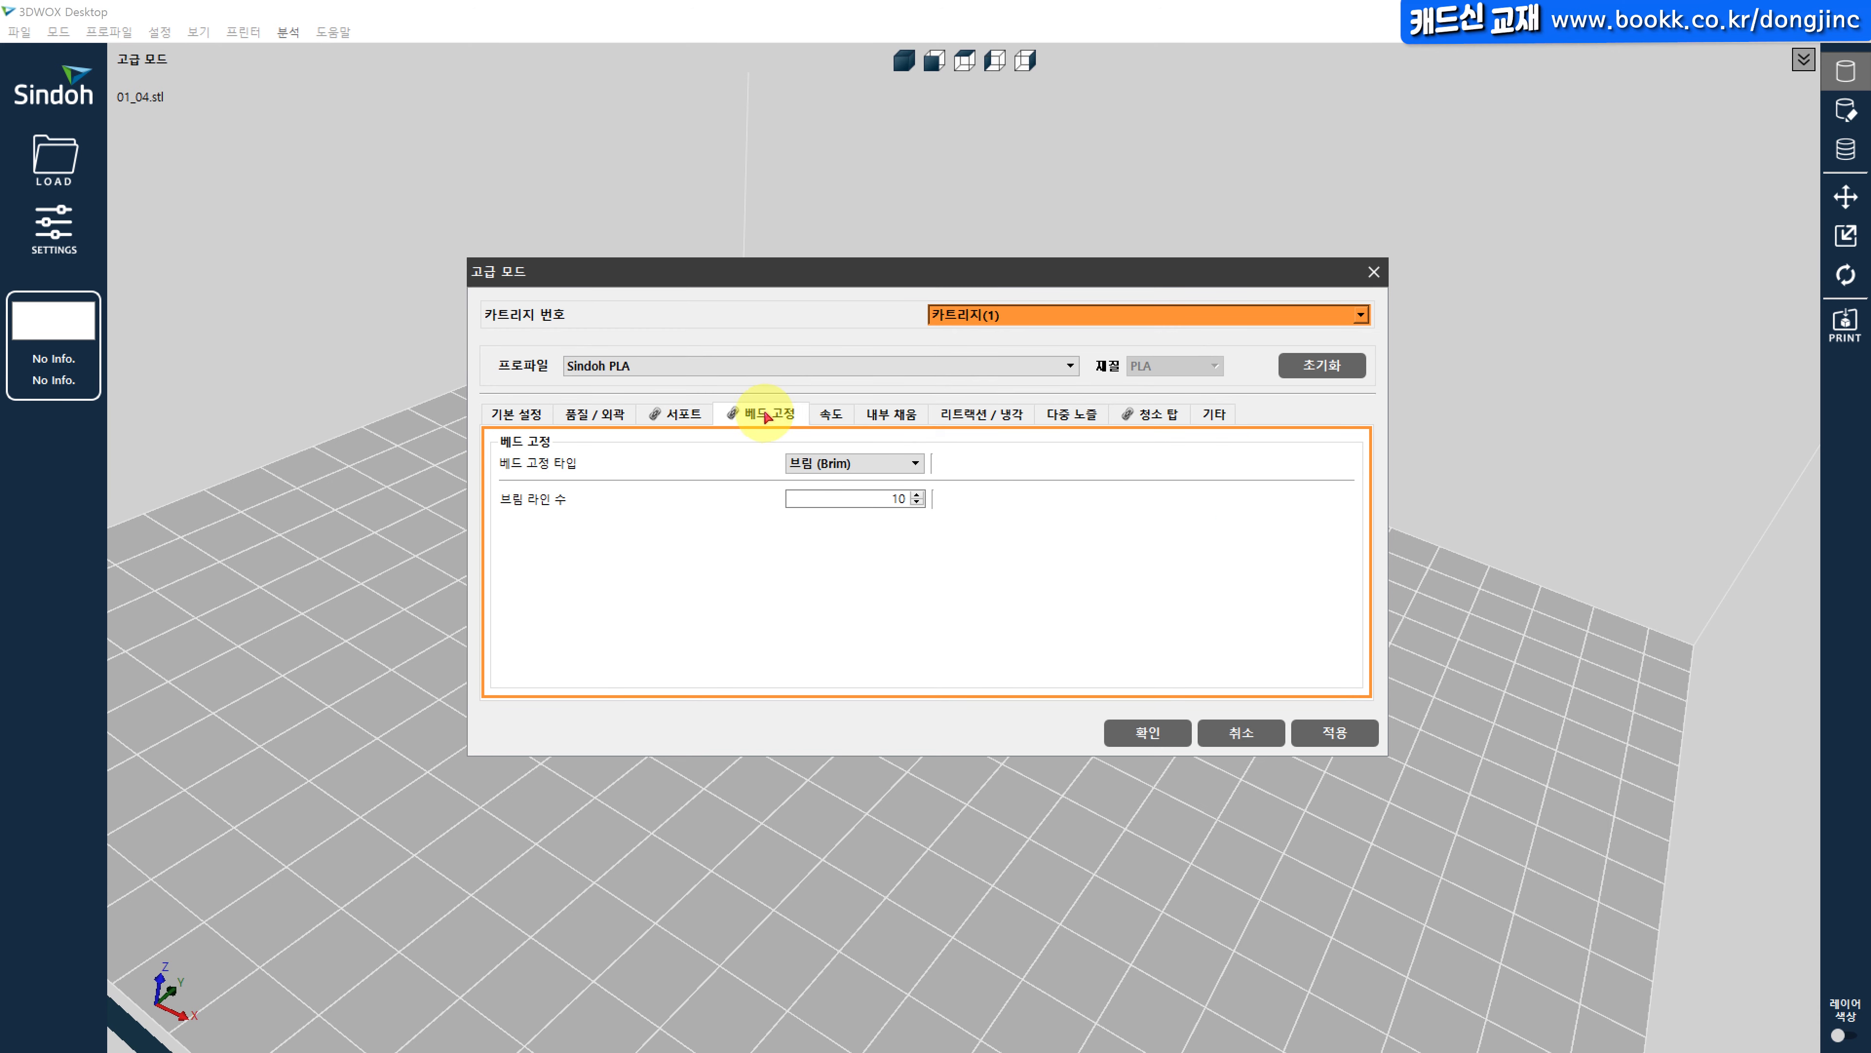
{"action": "left_click", "coordinate": [849, 462]}
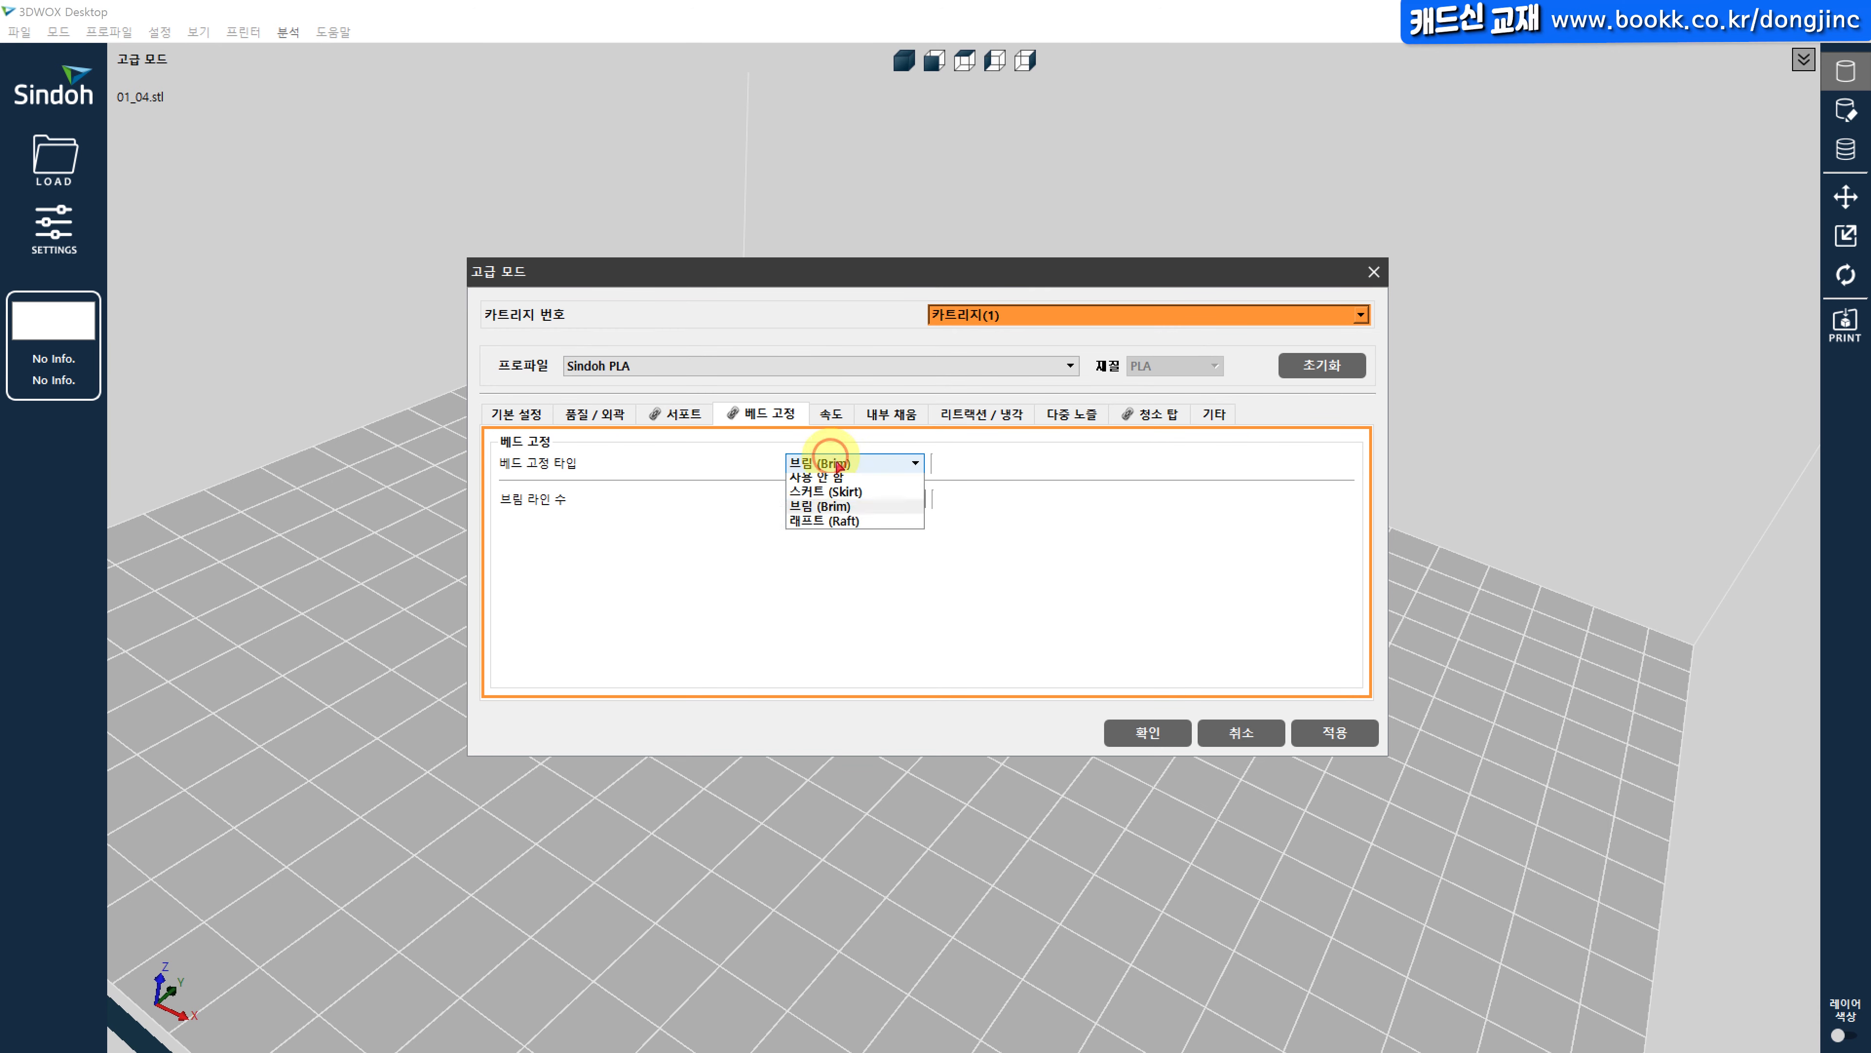
{"action": "left_click", "coordinate": [836, 518]}
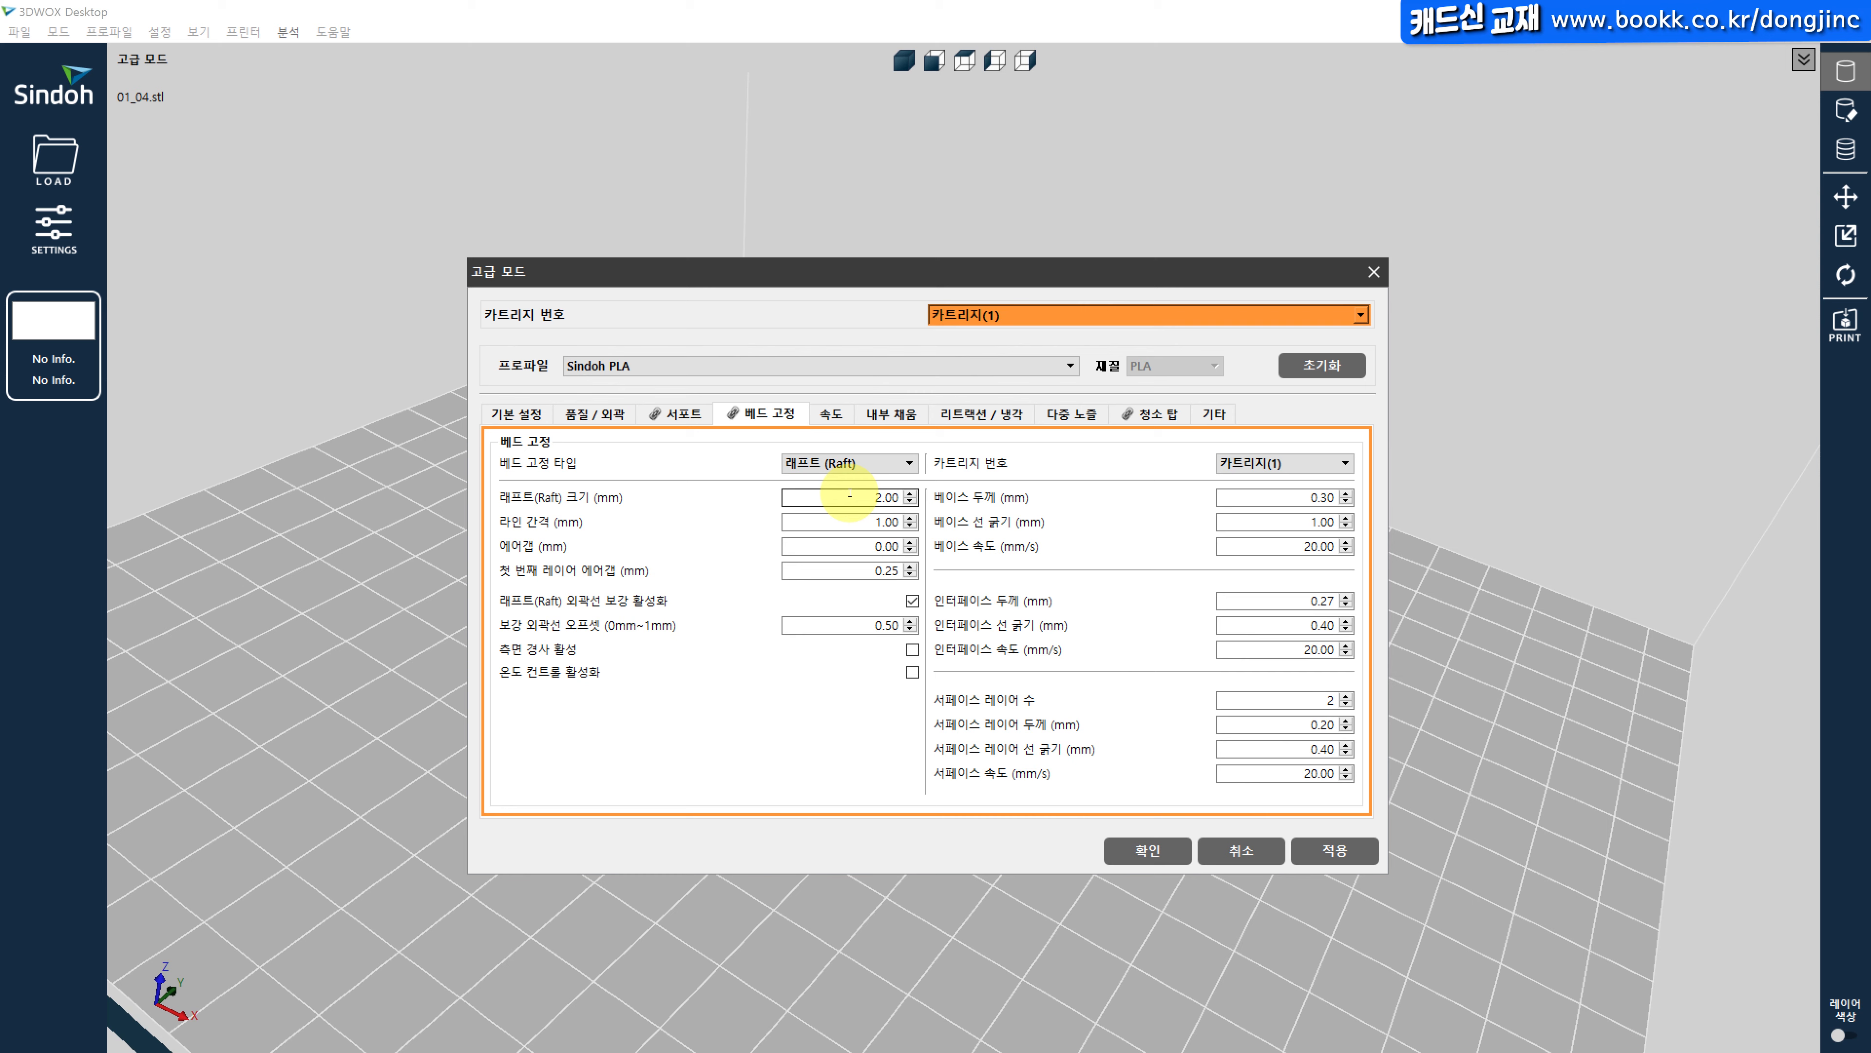
Set the print speed (프린트 속도) to 60 mm/s.
{"action": "left_click", "coordinate": [832, 414]}
{"action": "double_click", "coordinate": [877, 462]}
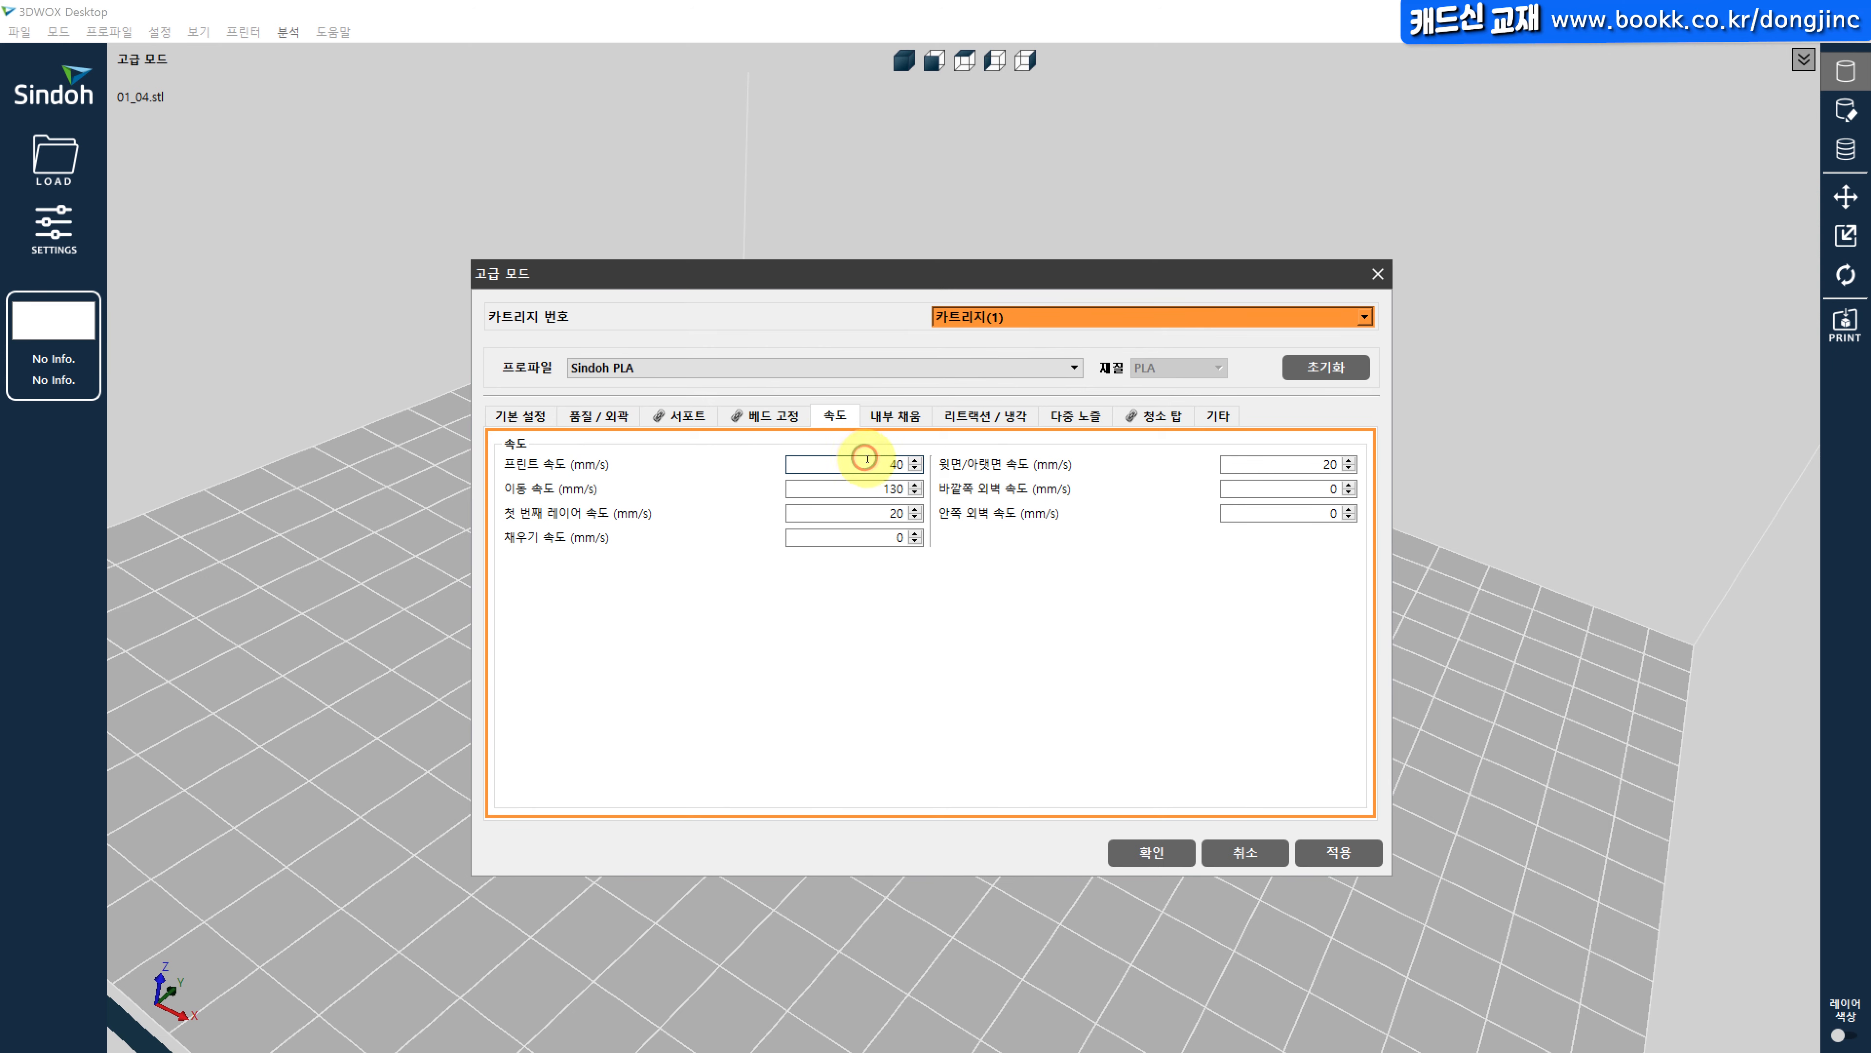
{"action": "type", "text": "60"}
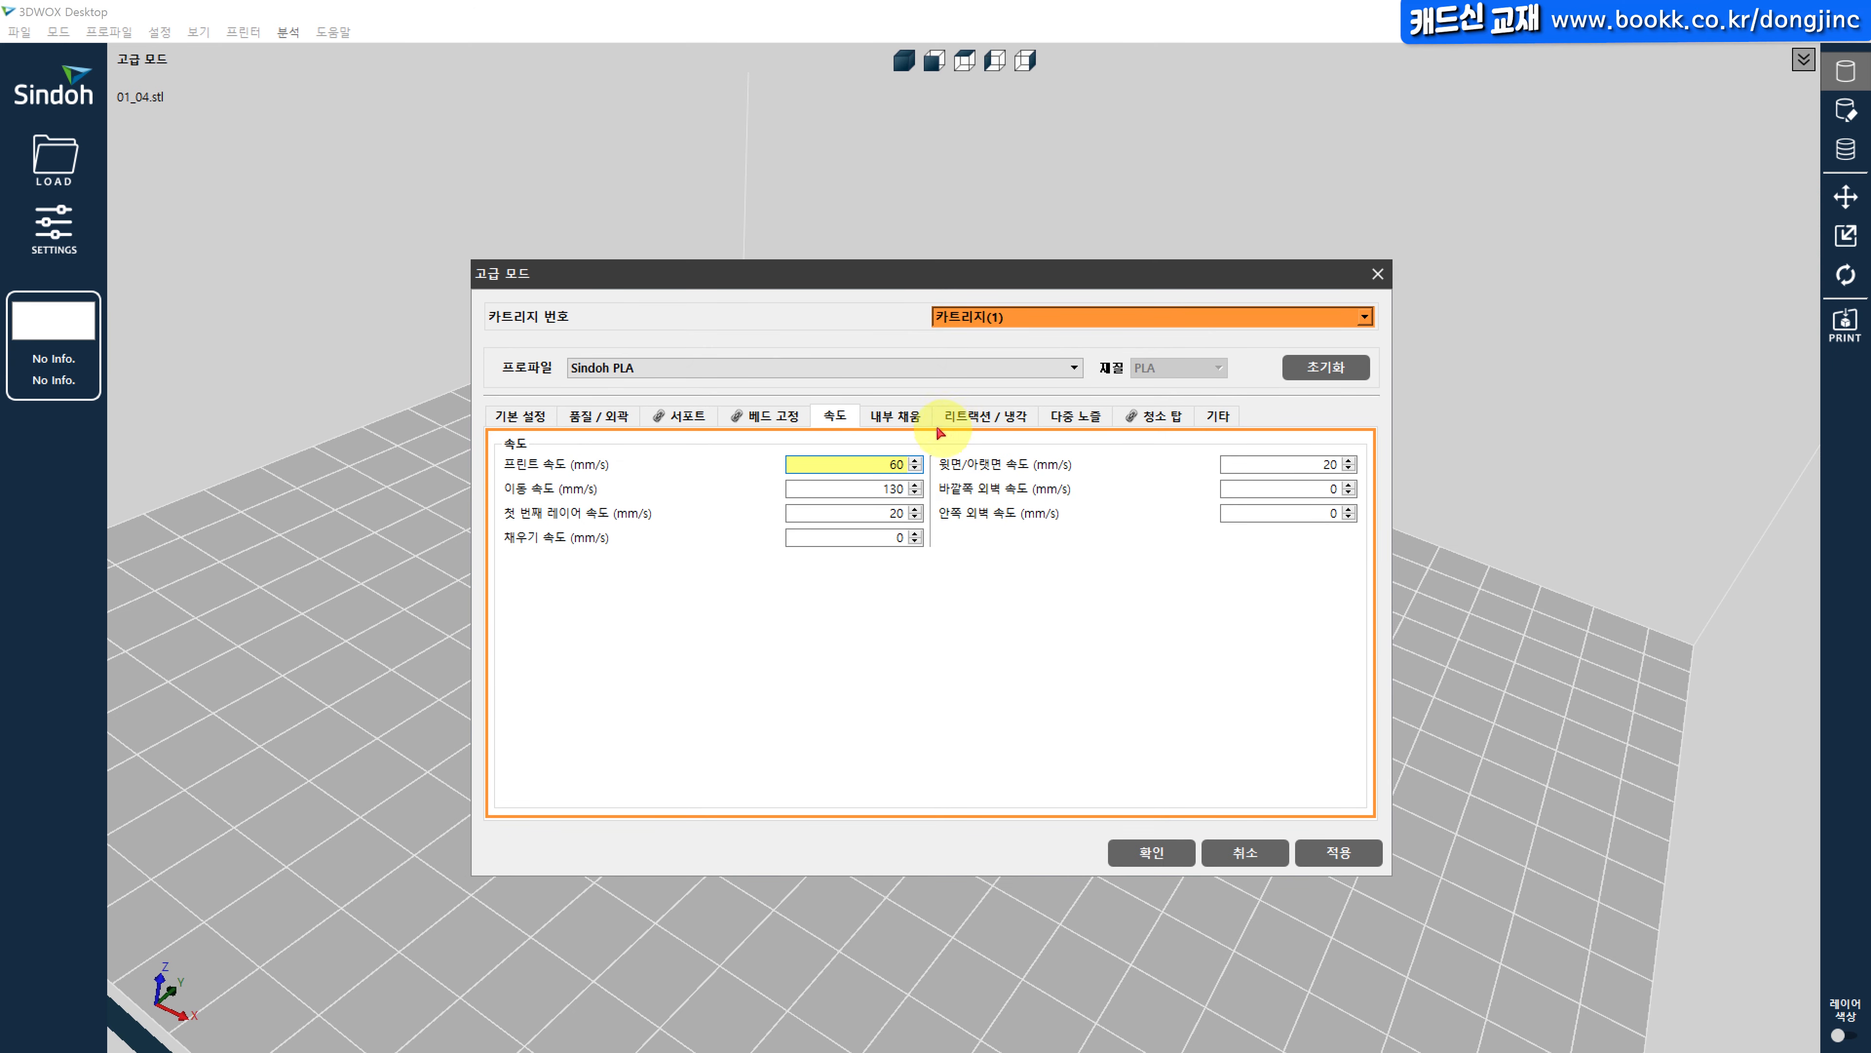
Review the infill, retraction/cooling, multi-nozzle, cleaning tower and other settings, accept them and slice the model for the layer view.
{"action": "left_click", "coordinate": [910, 420]}
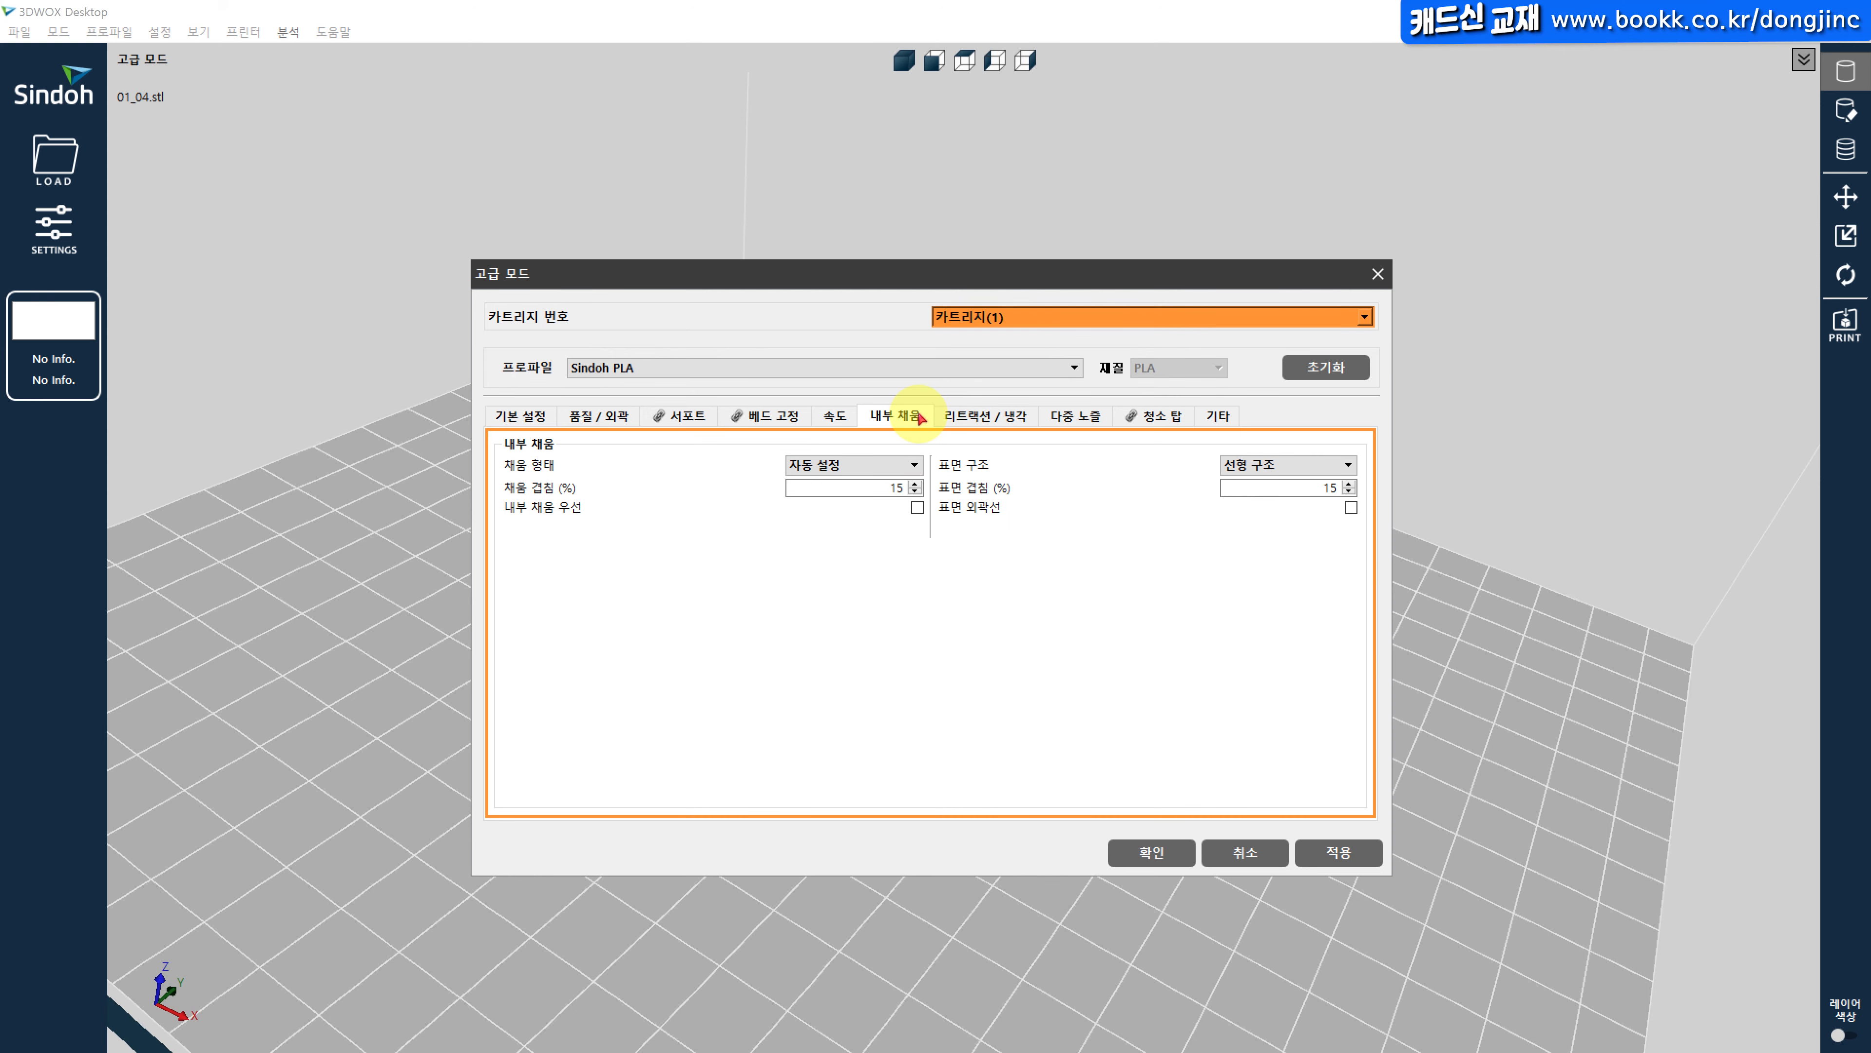
{"action": "left_click", "coordinate": [999, 419]}
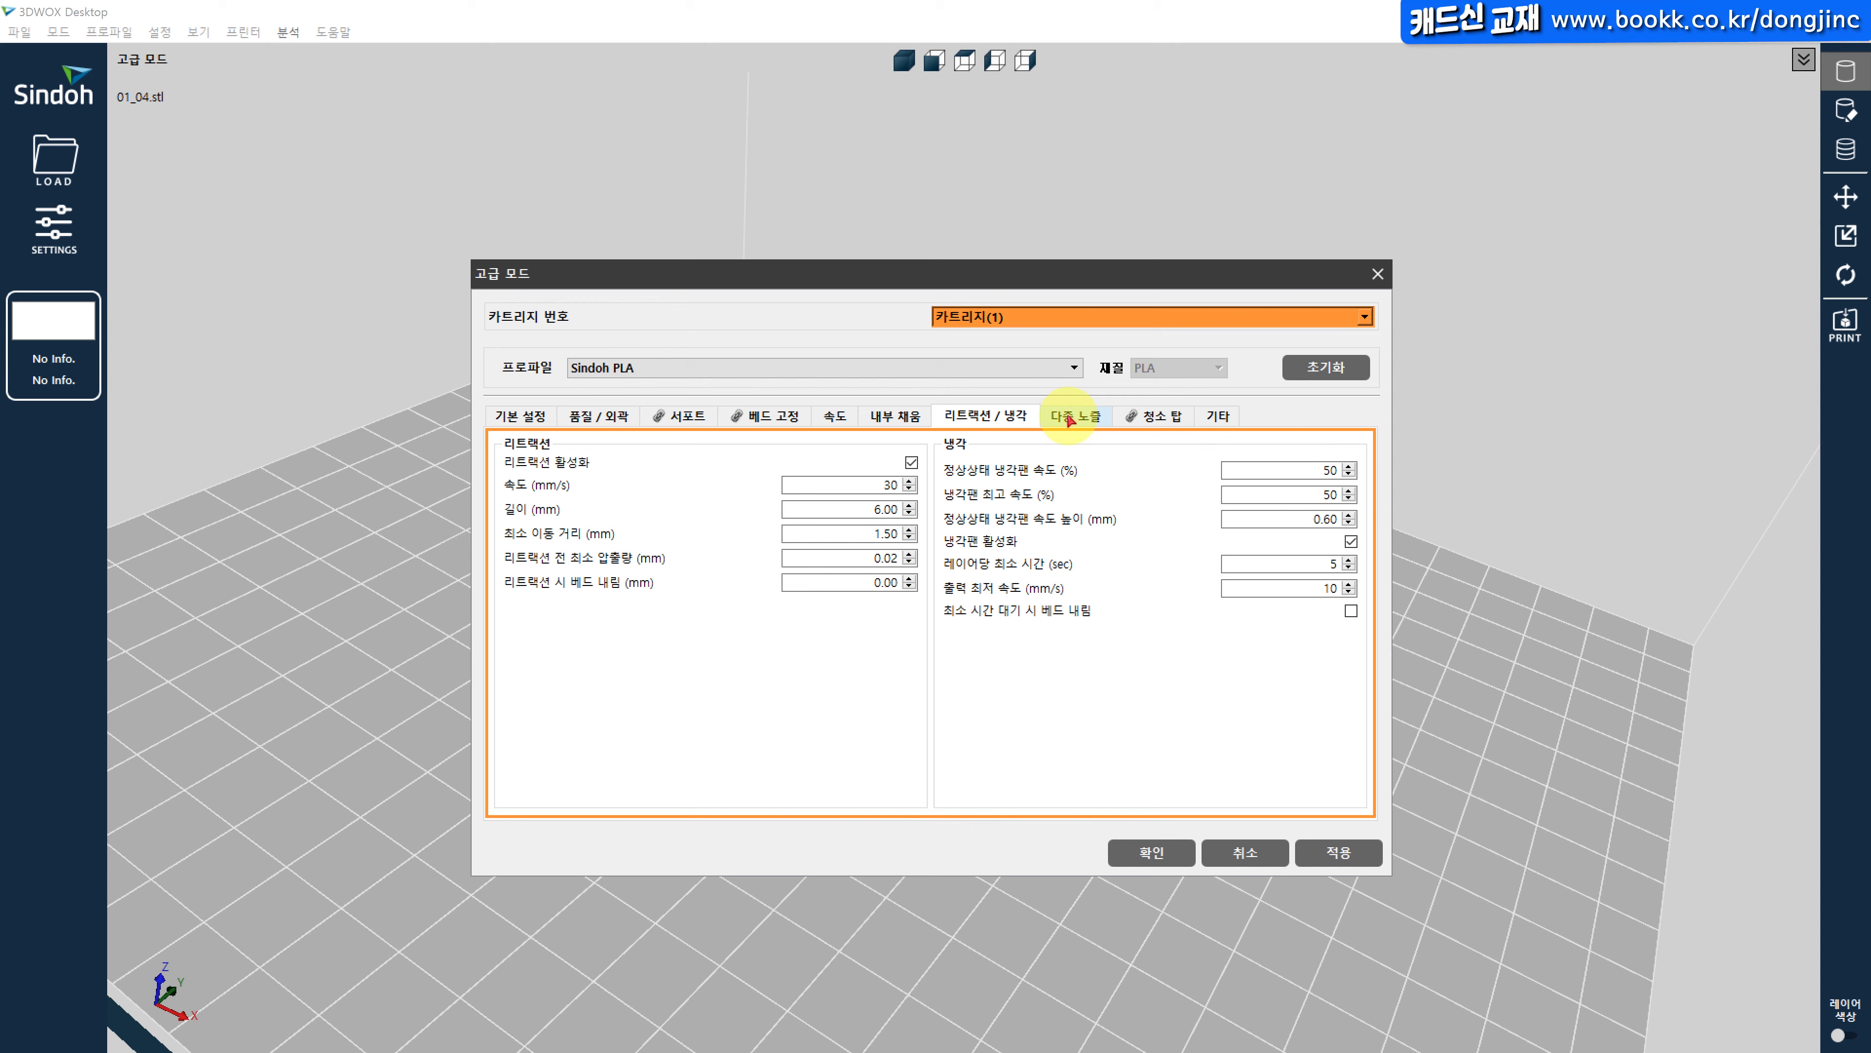
{"action": "left_click", "coordinate": [1070, 419]}
{"action": "left_click", "coordinate": [1149, 418]}
{"action": "left_click", "coordinate": [1218, 415]}
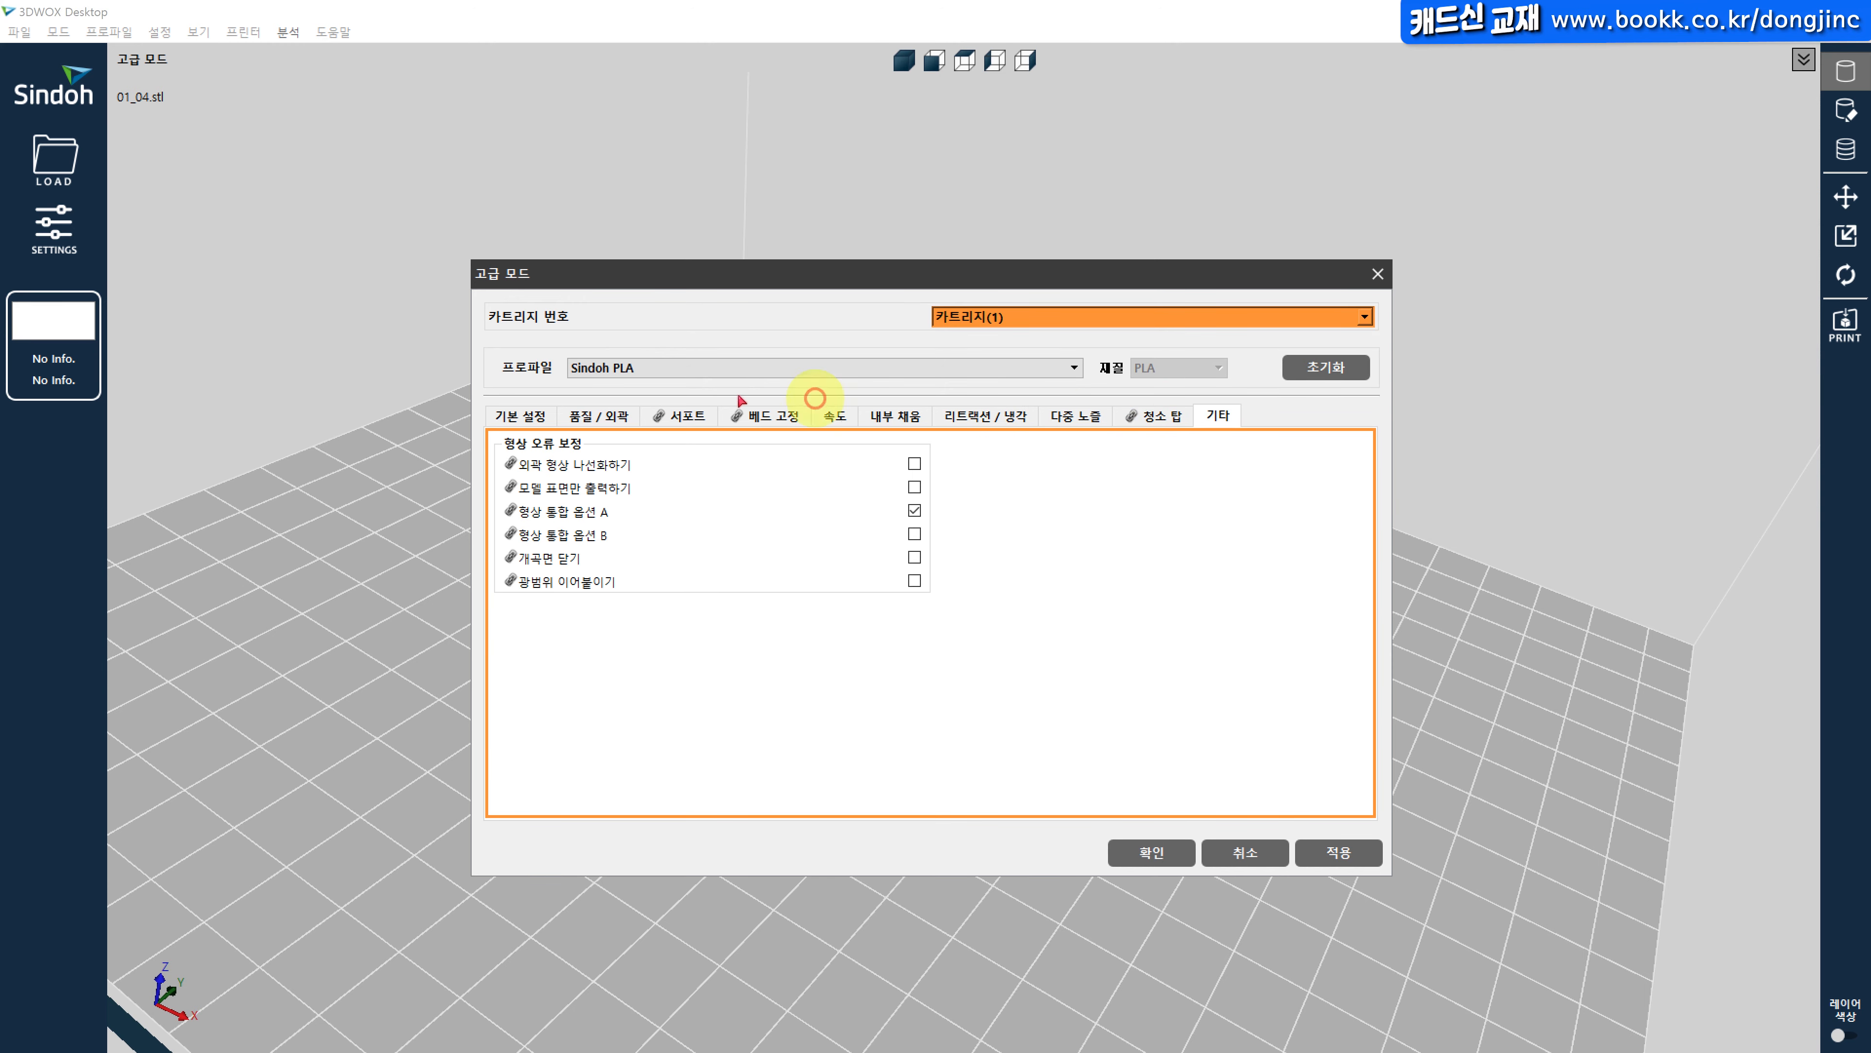
{"action": "left_click", "coordinate": [559, 410]}
{"action": "left_click", "coordinate": [1153, 854]}
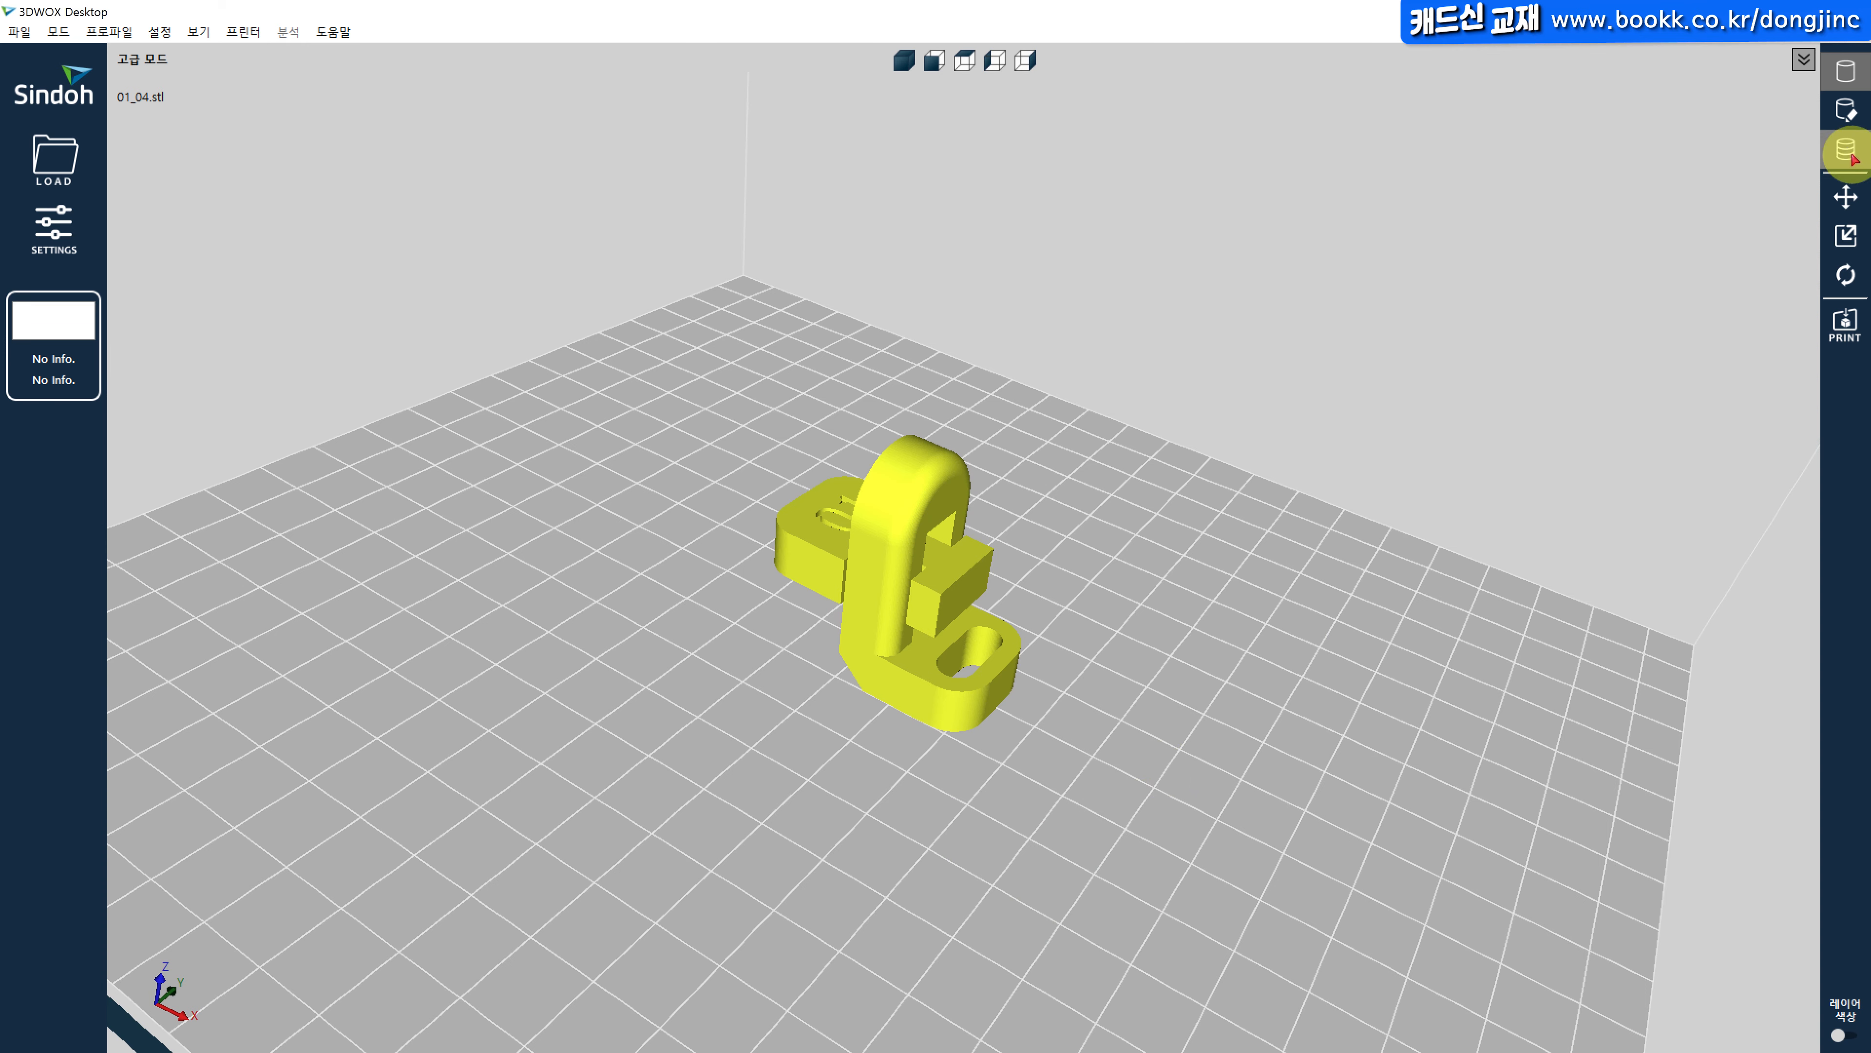
{"action": "left_click", "coordinate": [1850, 153]}
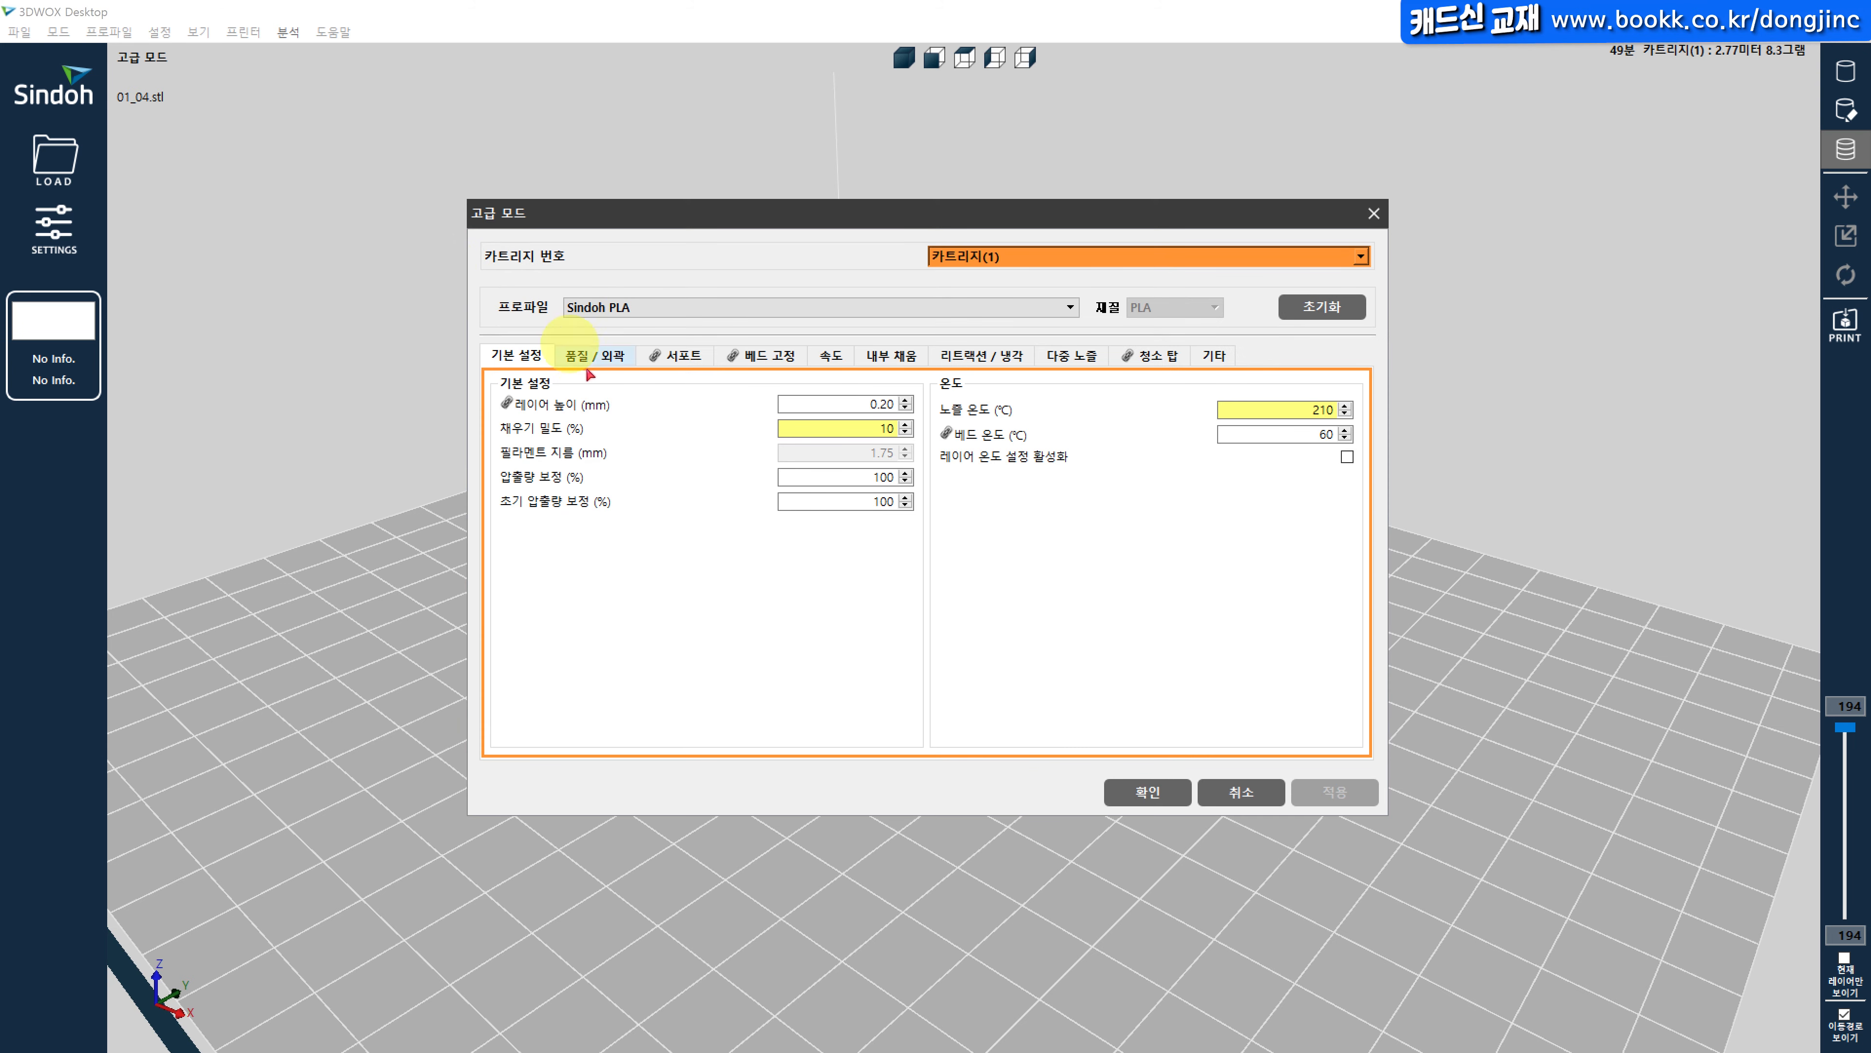
Change the infill density to 20% and the print speed to 30 mm/s, and accept the settings to re-slice the model.
{"action": "left_click", "coordinate": [871, 432]}
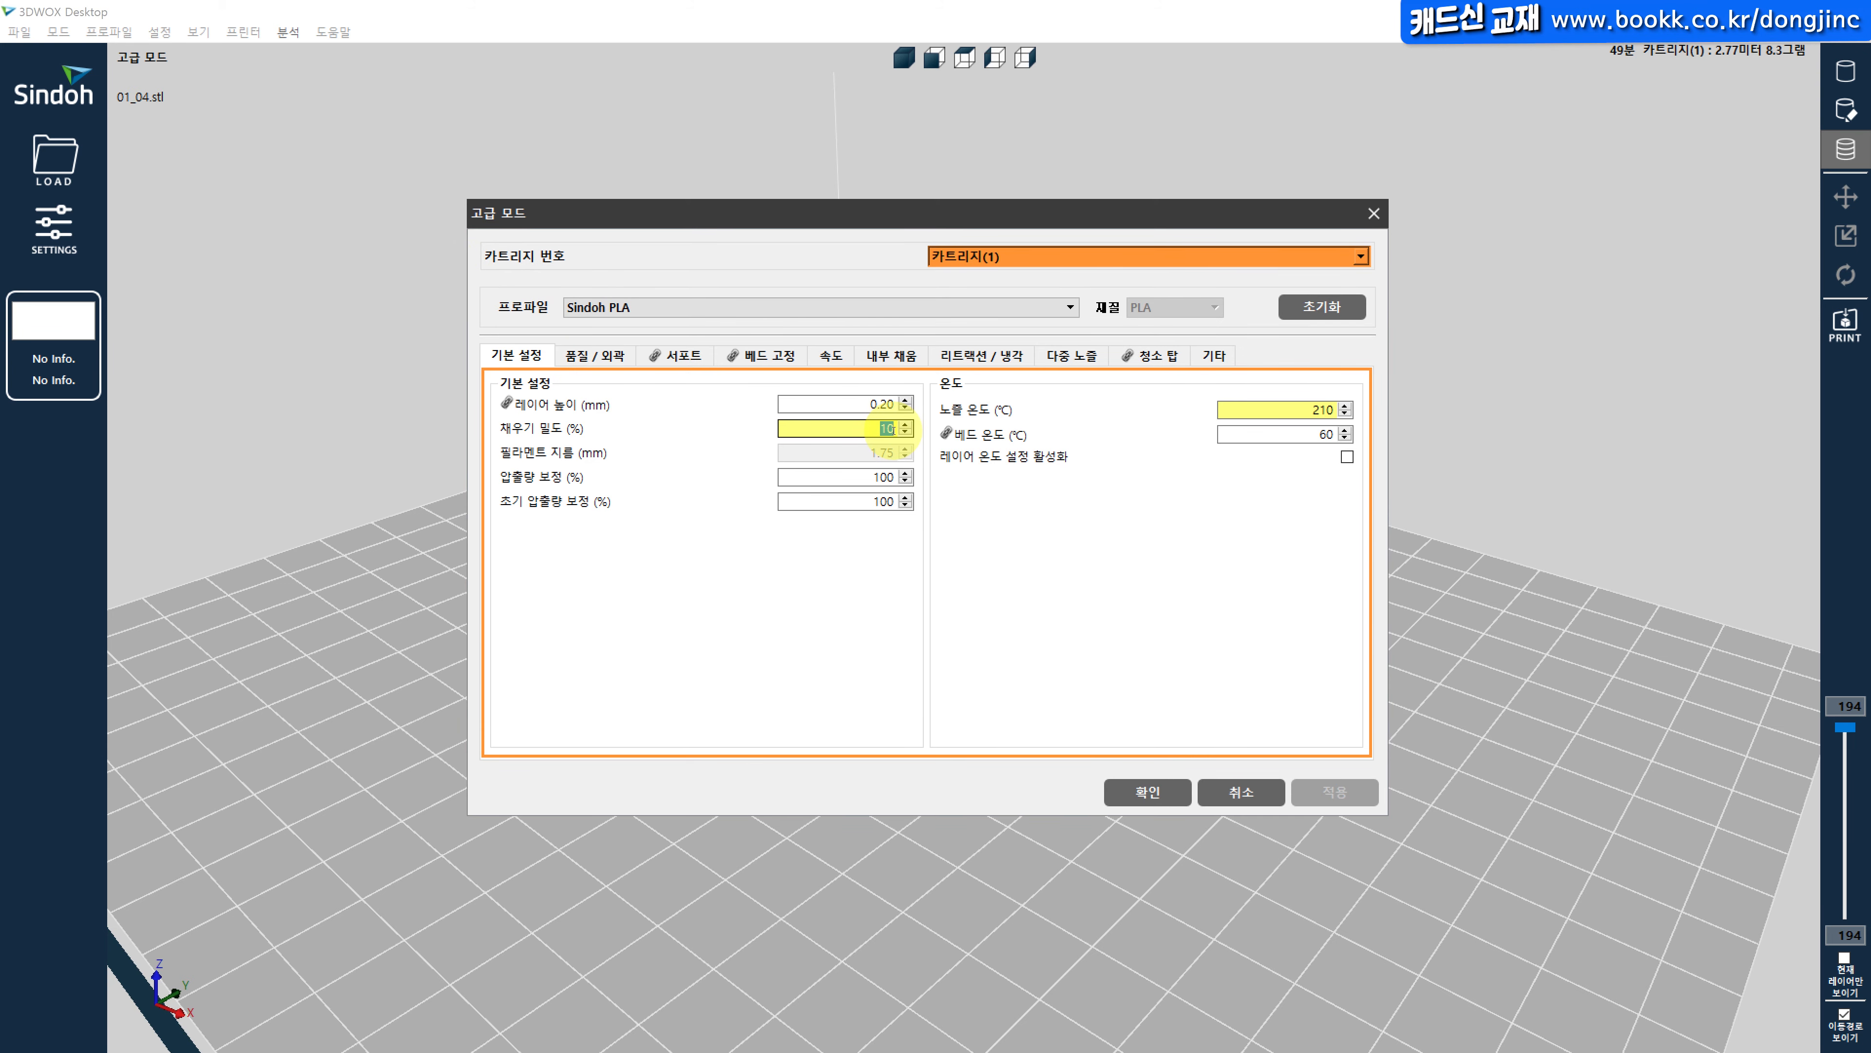
{"action": "type", "text": "20"}
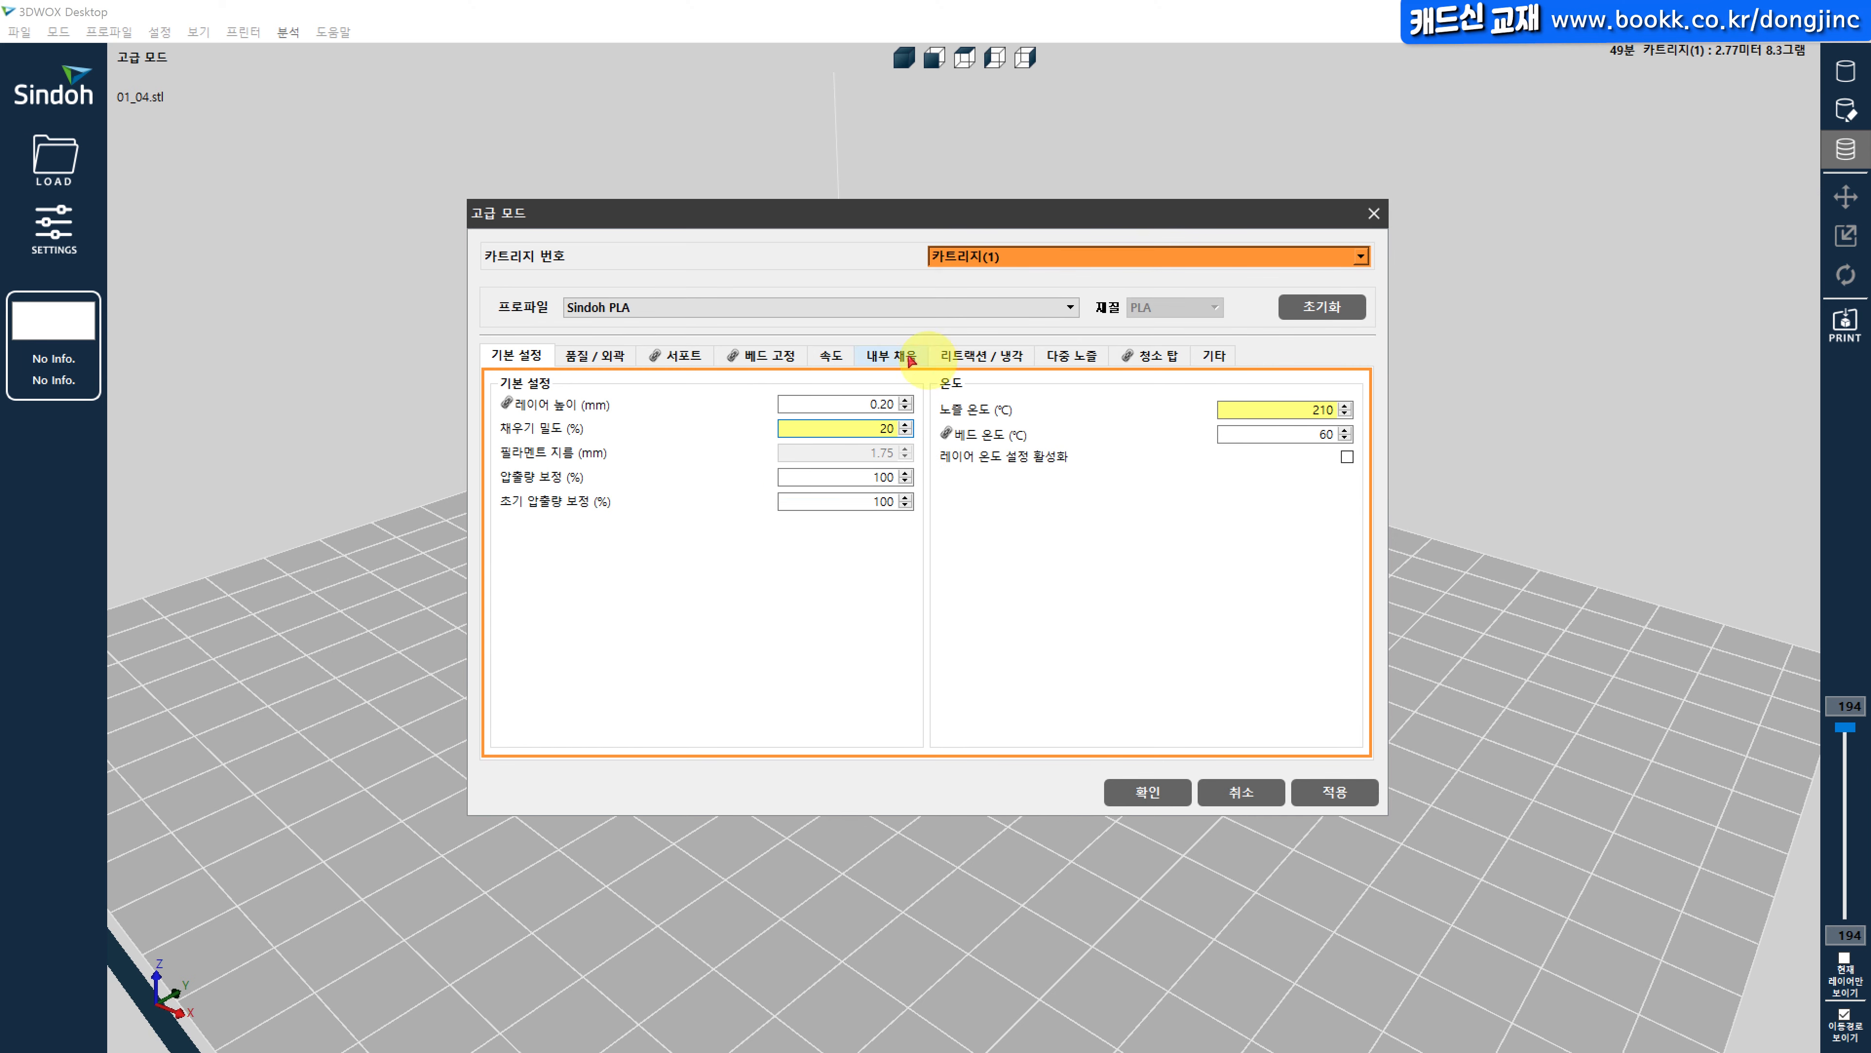
{"action": "left_click", "coordinate": [826, 356]}
{"action": "left_click_drag", "start_coordinate": [881, 404], "coordinate": [1073, 405]}
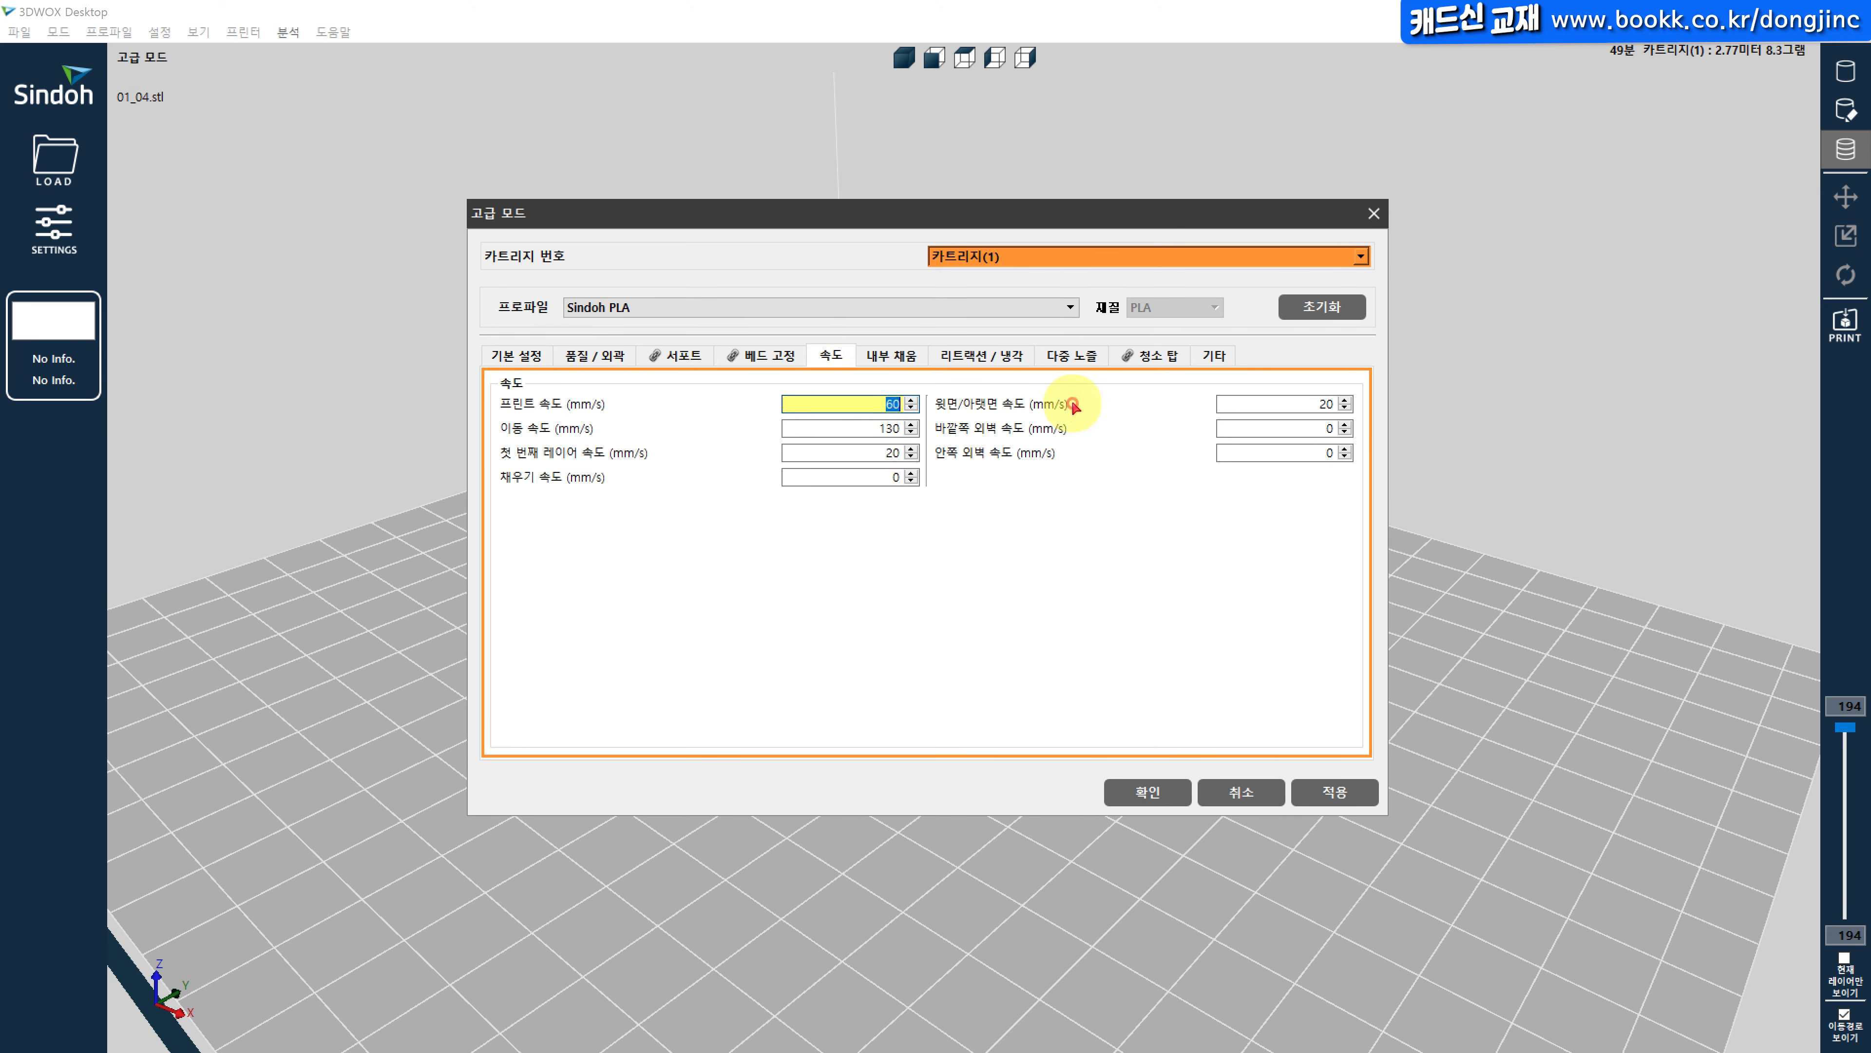
{"action": "type", "text": "30"}
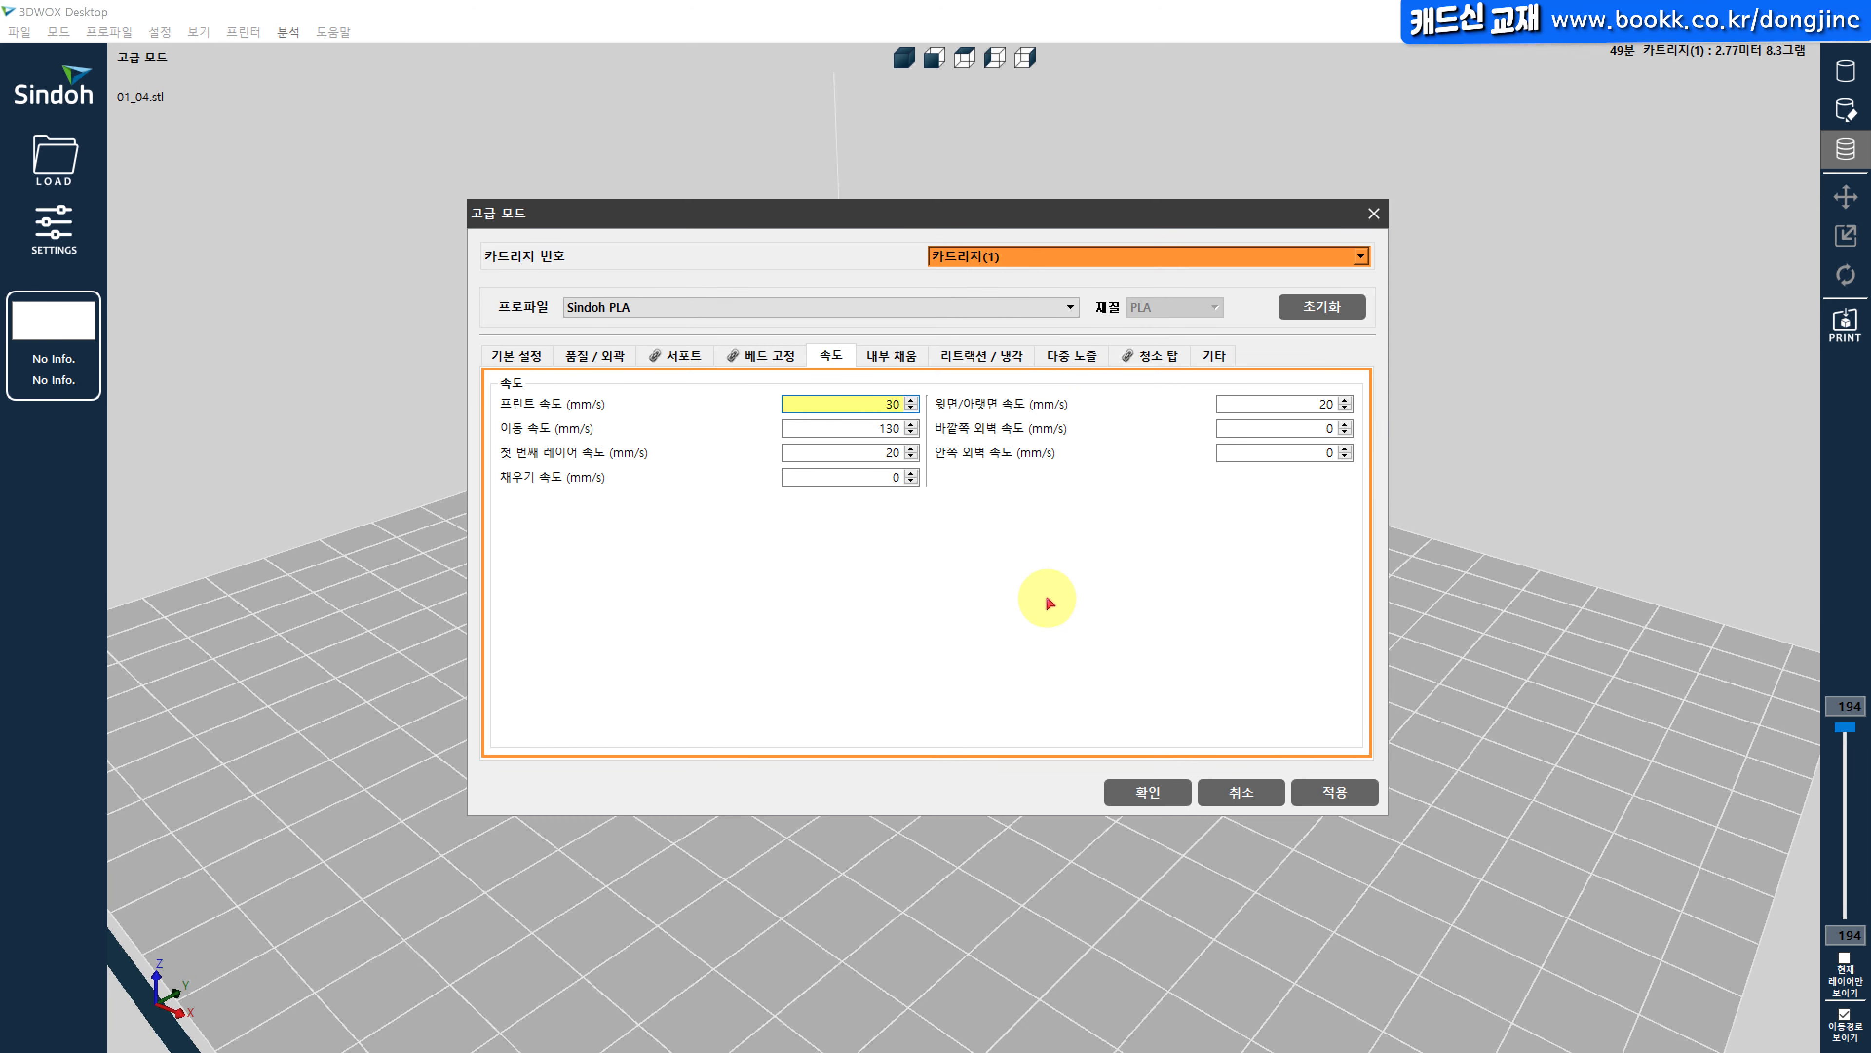
{"action": "left_click", "coordinate": [1140, 790]}
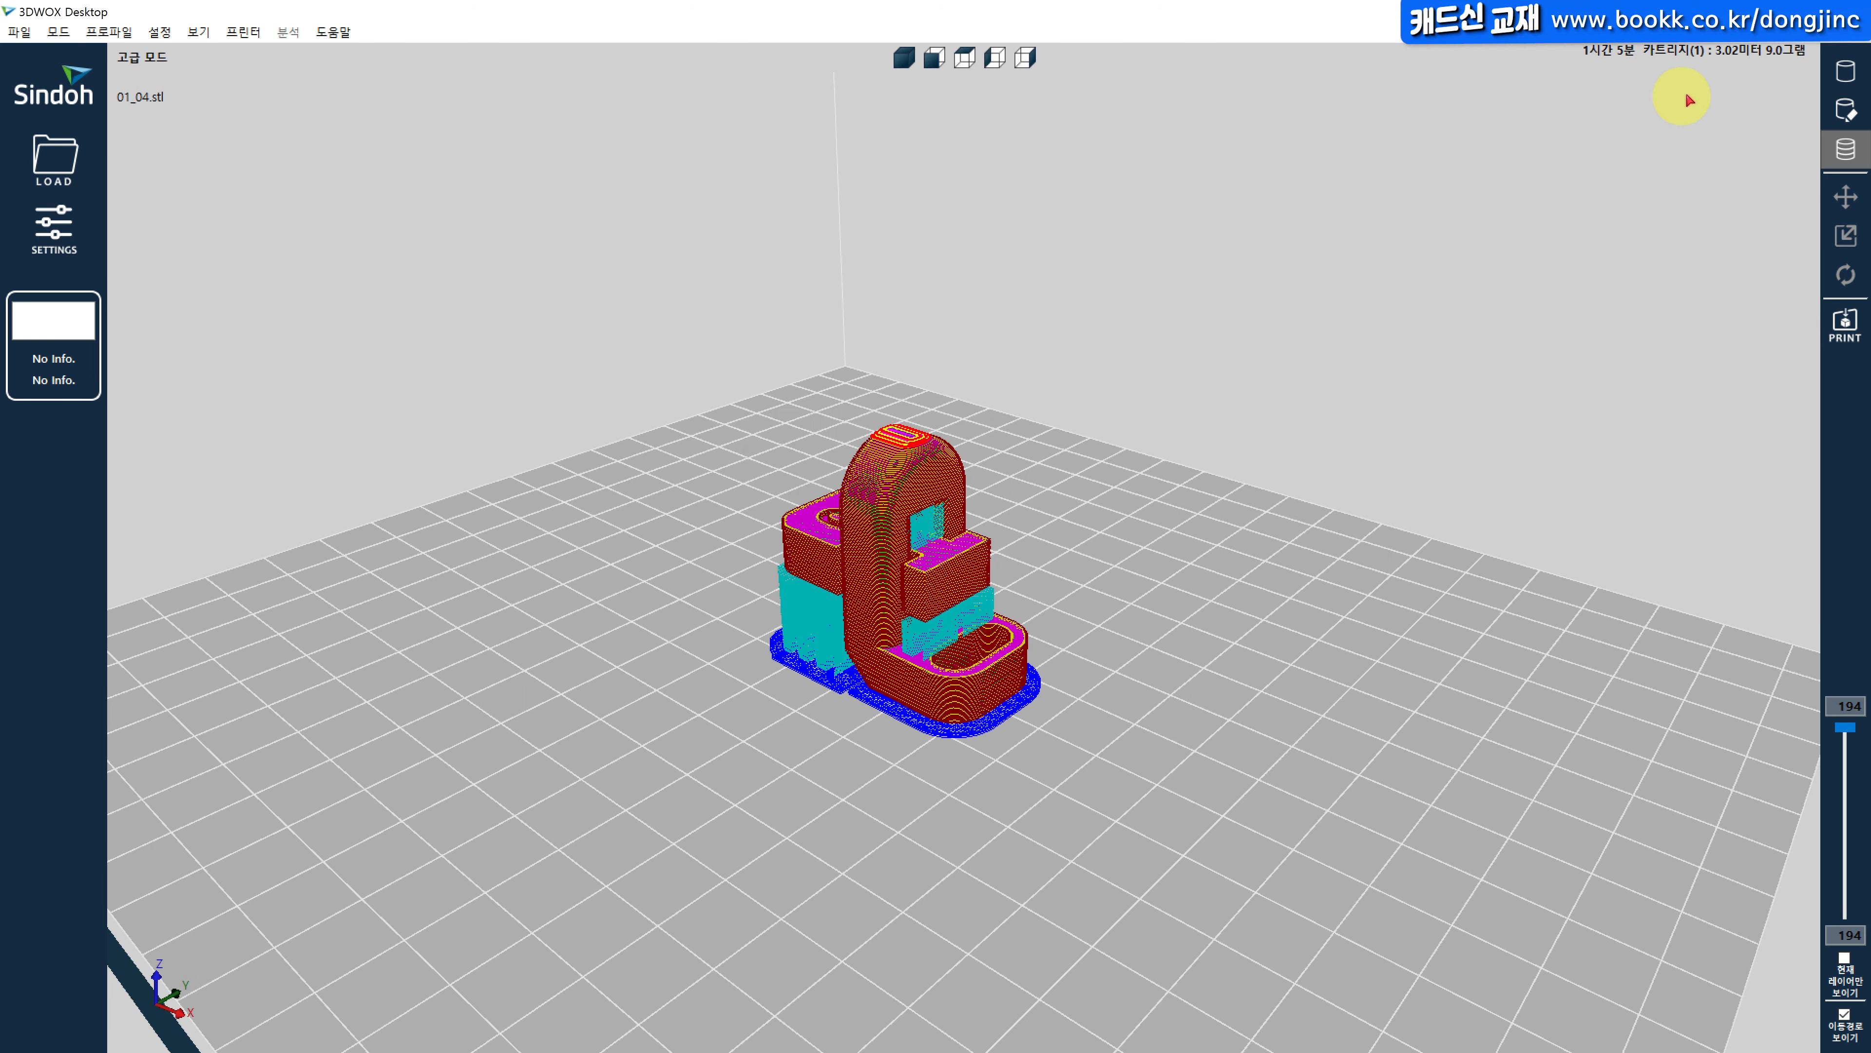